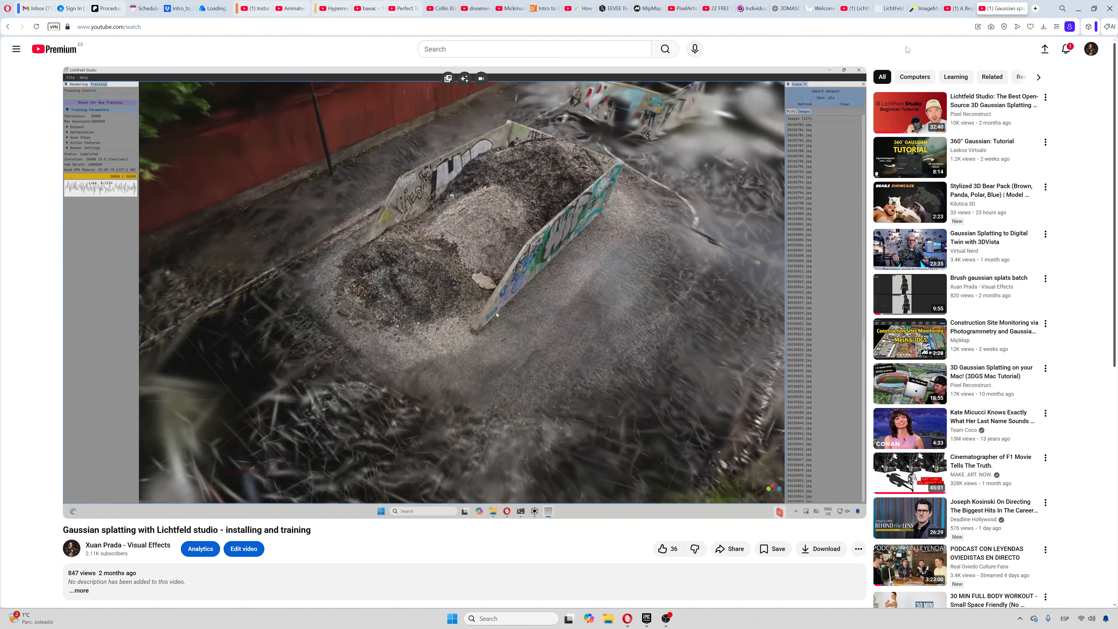
# Open the LichtFeld Studio download page from lichtfeld.io and expand the assets of the Nightly Build release.
pyautogui.click(891, 7)
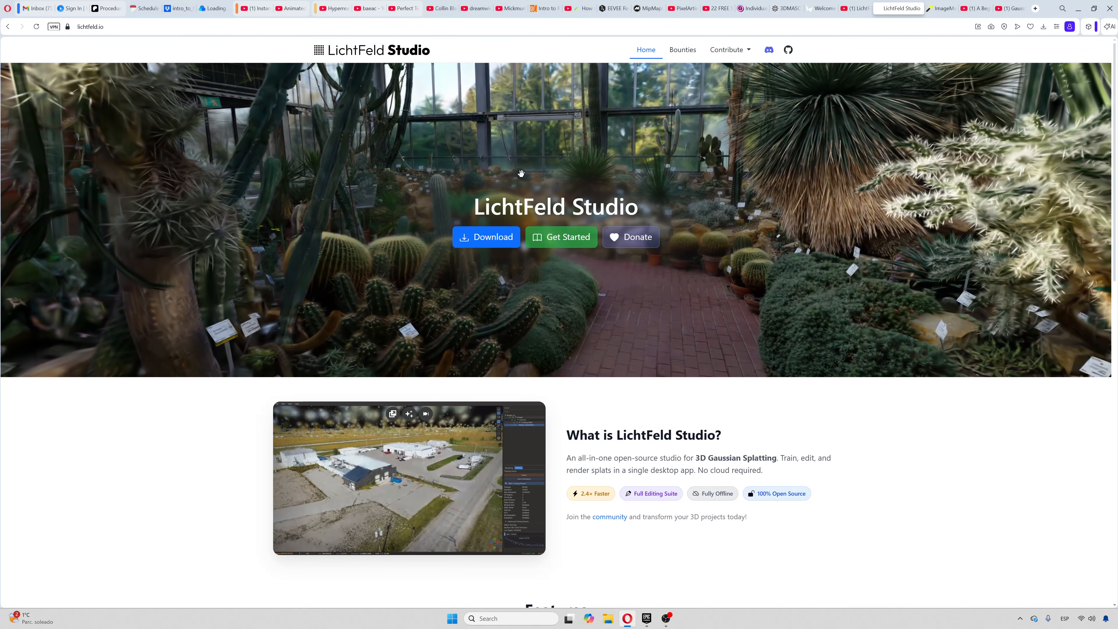
pyautogui.scroll(-3, 233, 262)
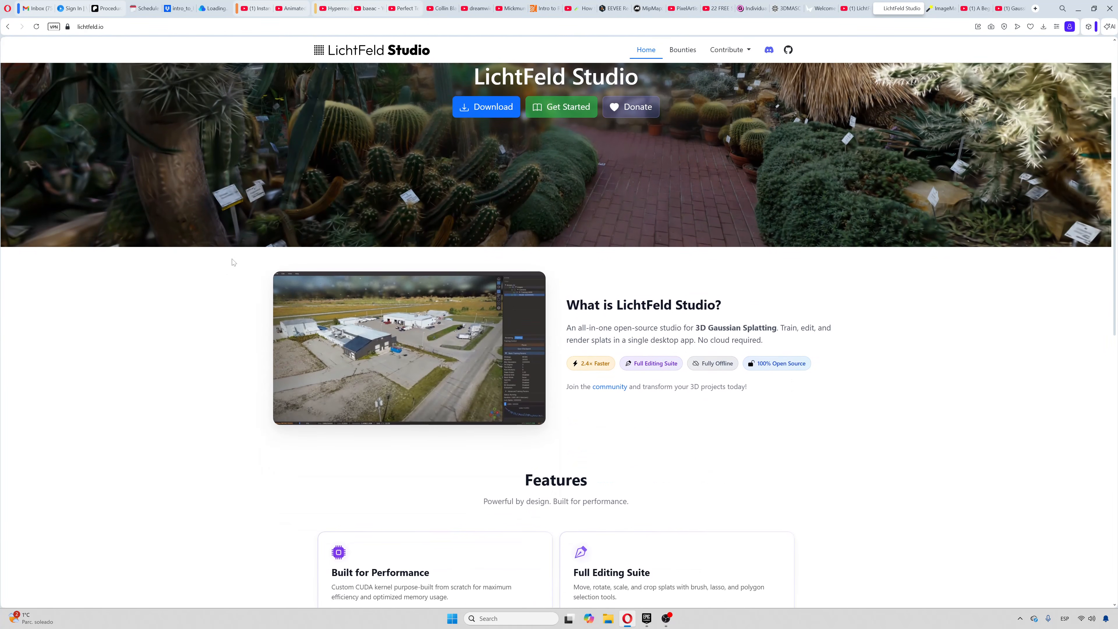
pyautogui.scroll(3, 234, 262)
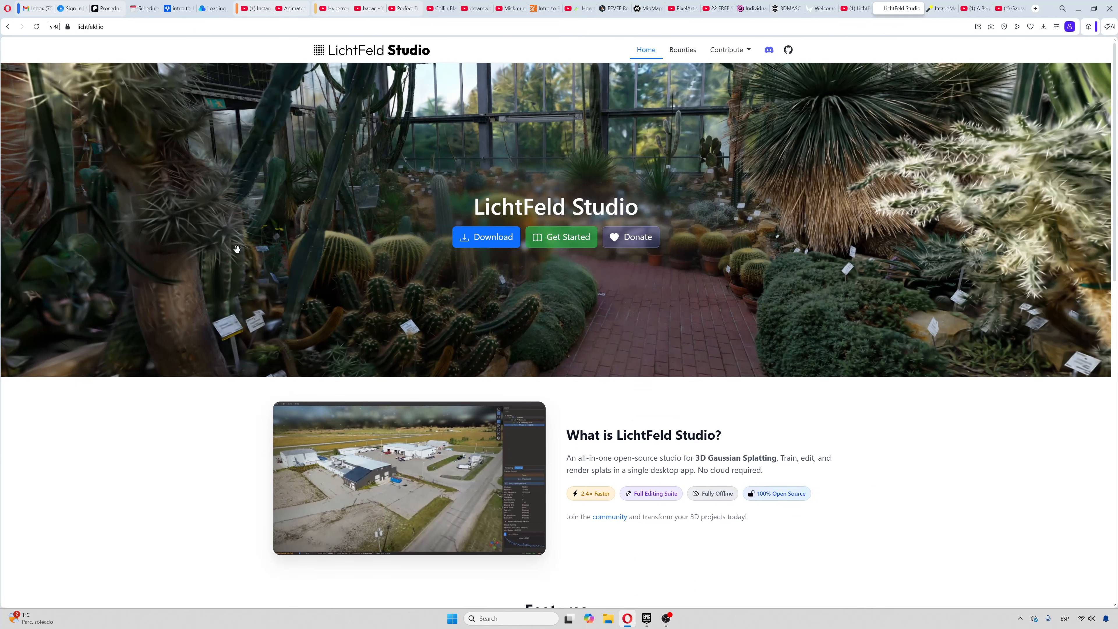
pyautogui.click(480, 244)
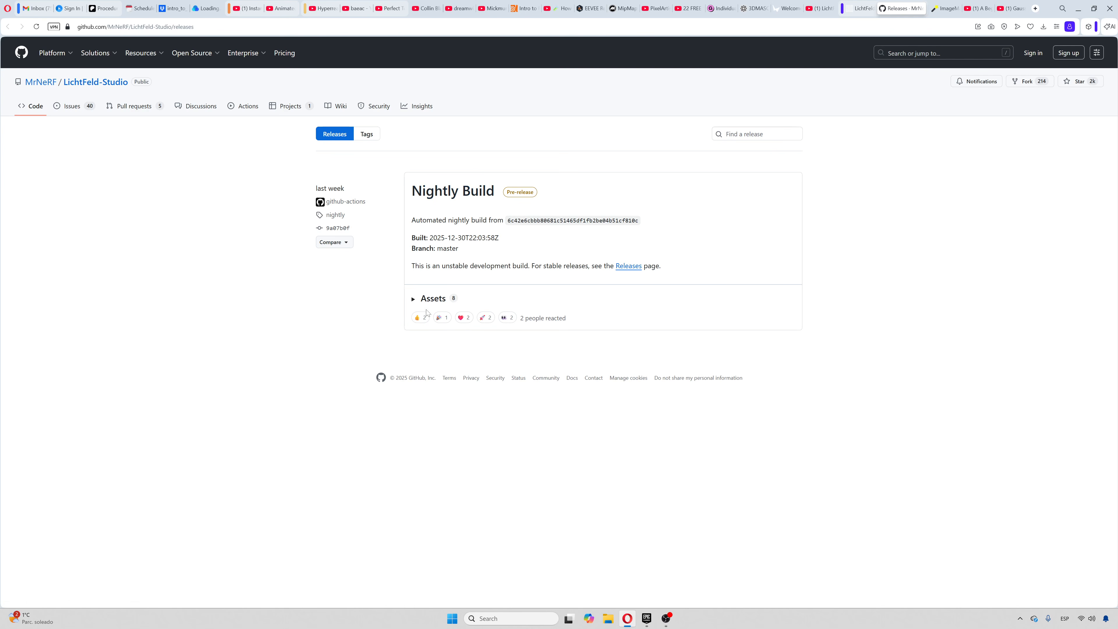
pyautogui.click(413, 299)
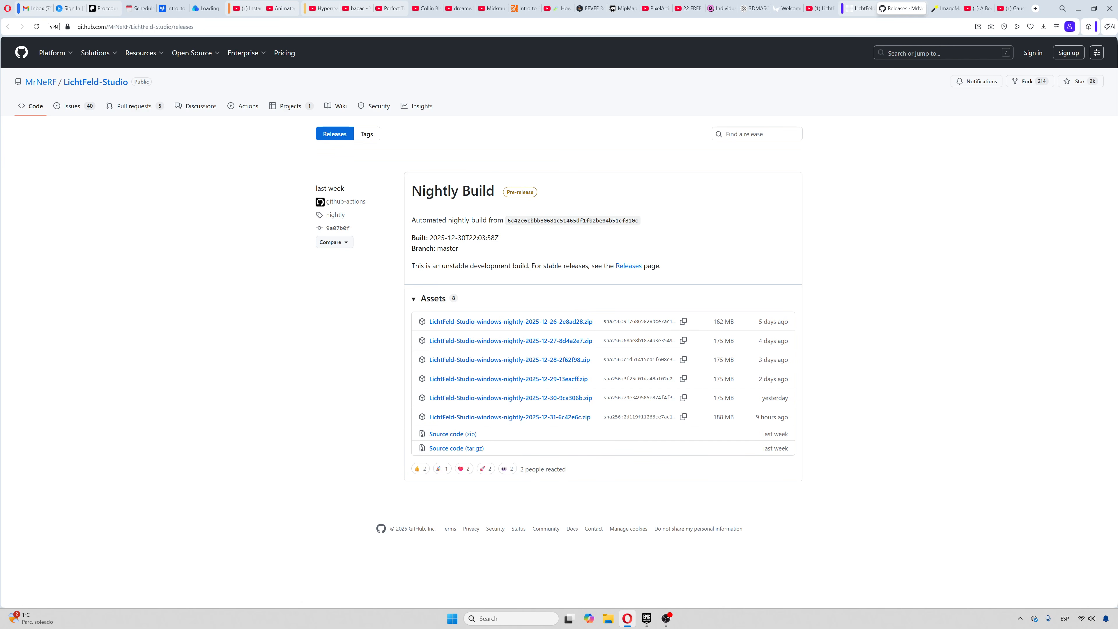
# Examine the age of the newest Windows nightly build and the release note about unstable and stable versions.
pyautogui.moveTo(756, 421); pyautogui.dragTo(789, 418)
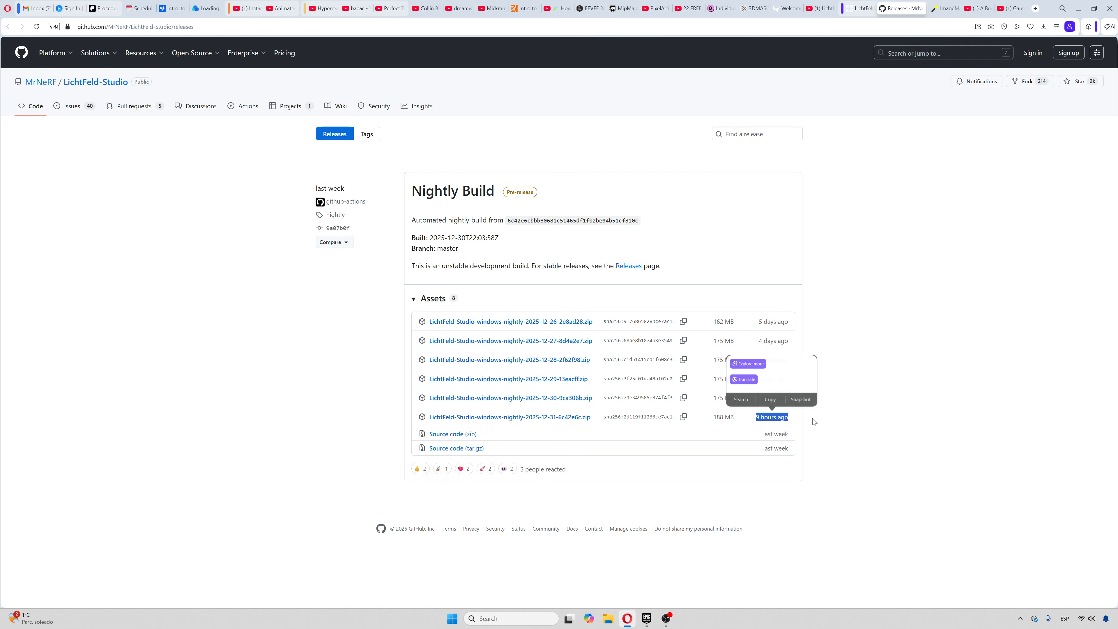
pyautogui.click(797, 429)
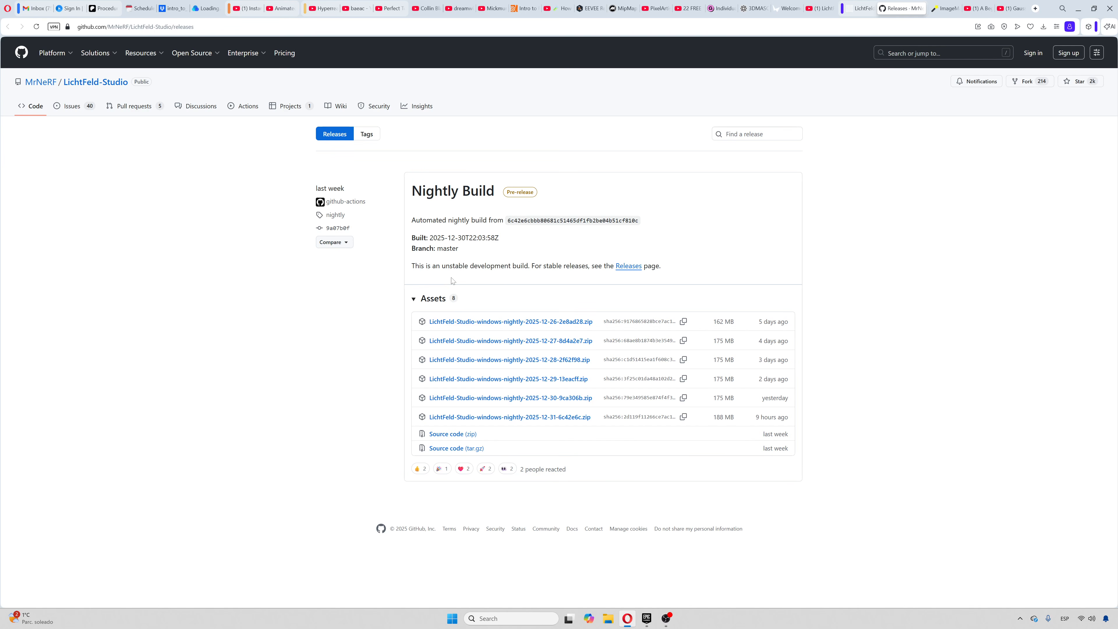
pyautogui.moveTo(412, 265); pyautogui.dragTo(544, 277)
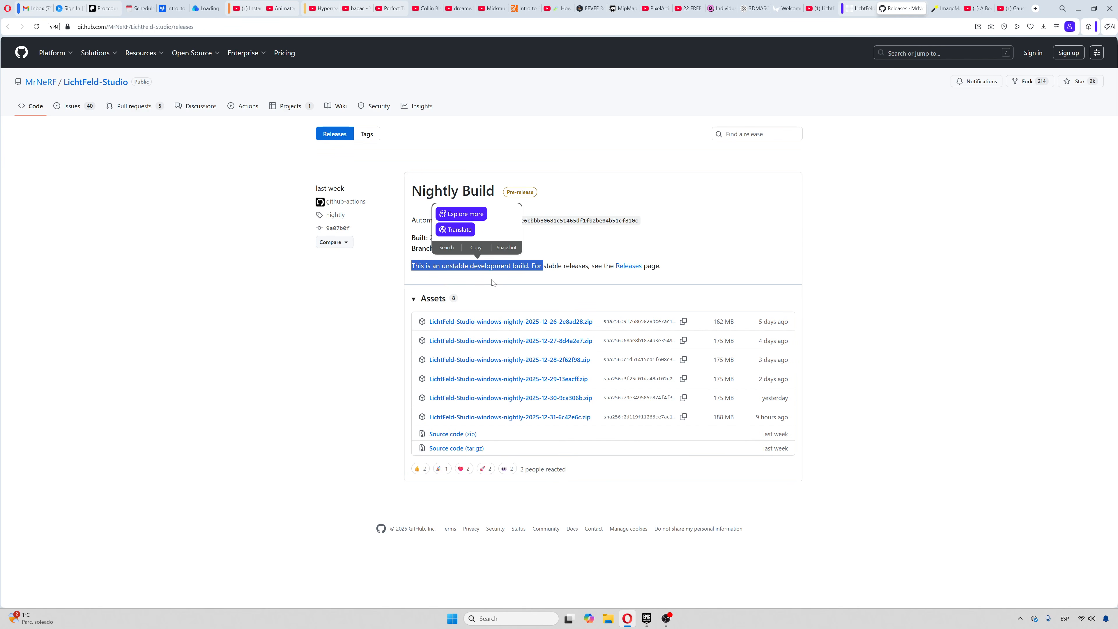
pyautogui.click(516, 284)
pyautogui.doubleClick(550, 266)
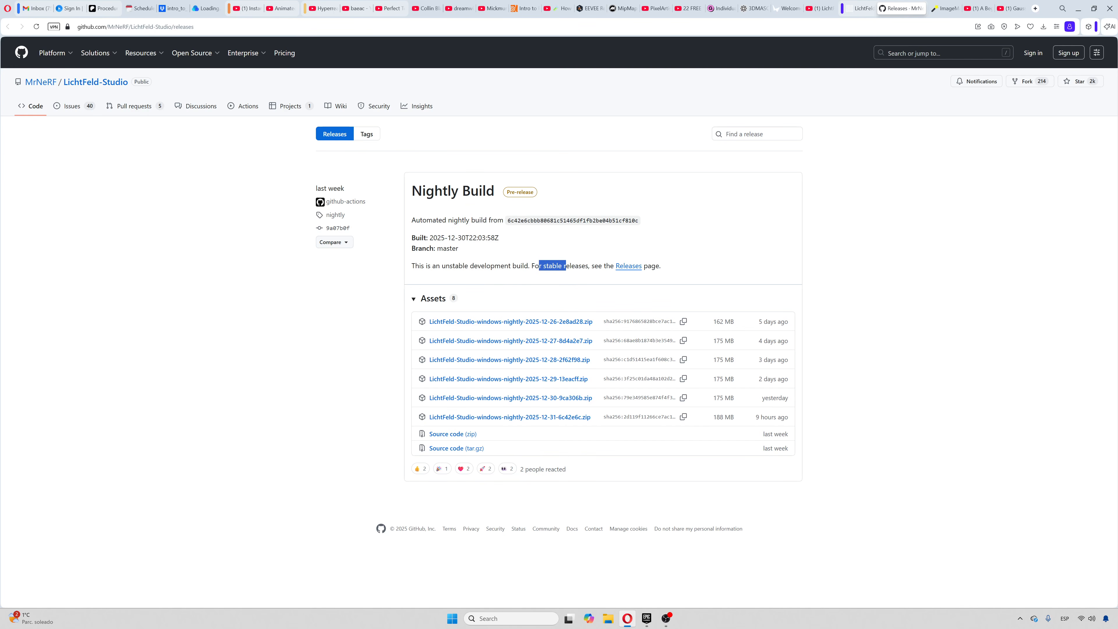
pyautogui.click(554, 453)
# Locate LichtFeld-Studio.exe in the bin subfolder of the desktop's LF folder, then close the folder window.
pyautogui.click(1078, 8)
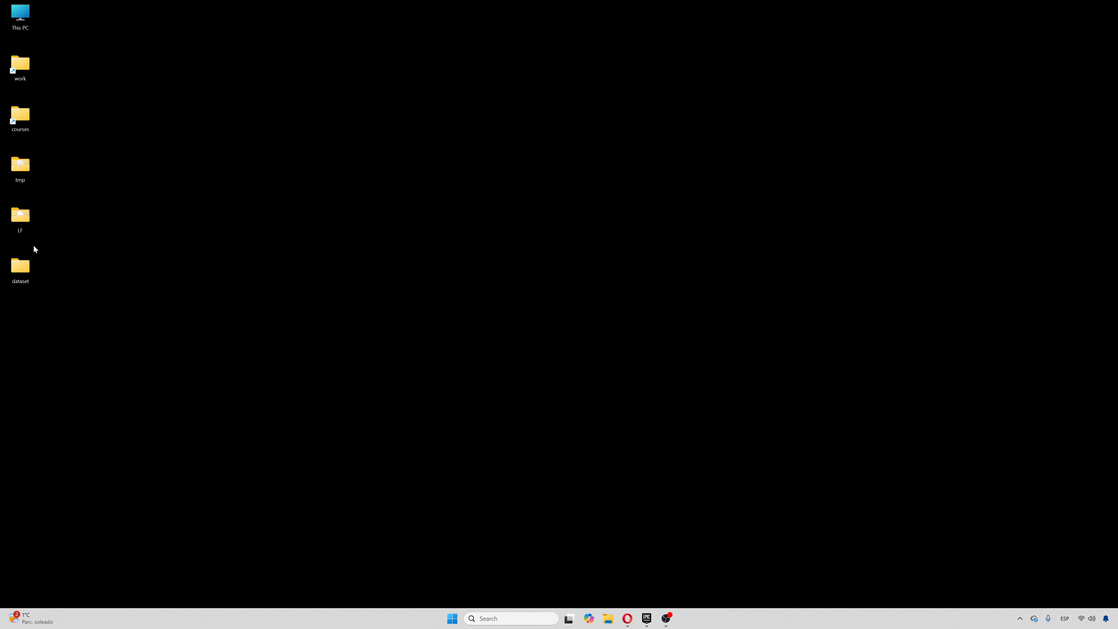
pyautogui.doubleClick(20, 215)
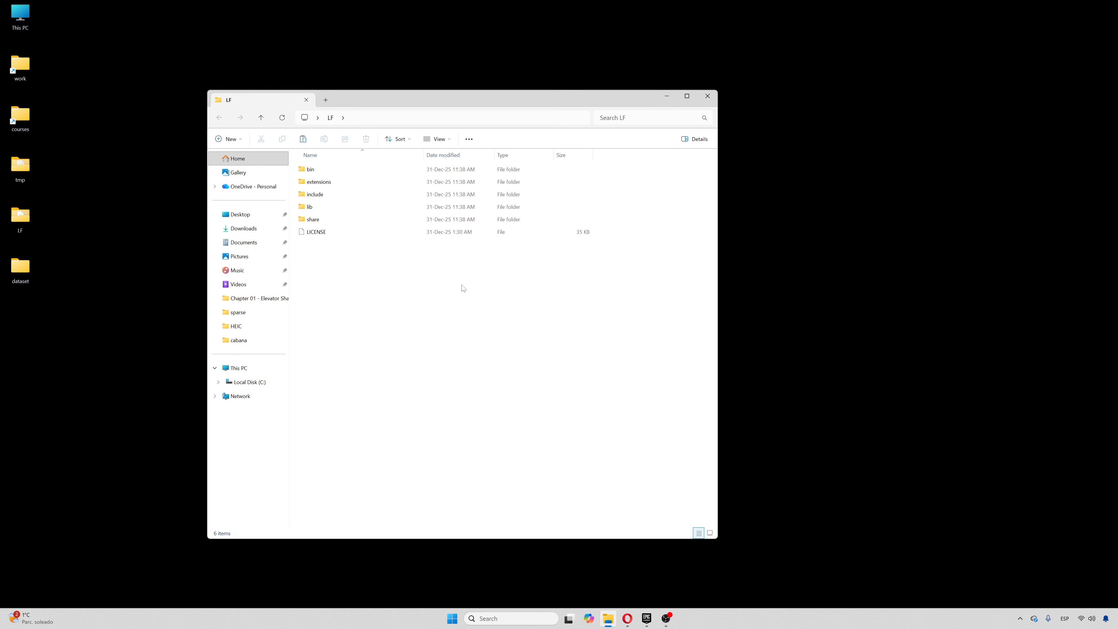
pyautogui.moveTo(359, 103); pyautogui.dragTo(317, 98)
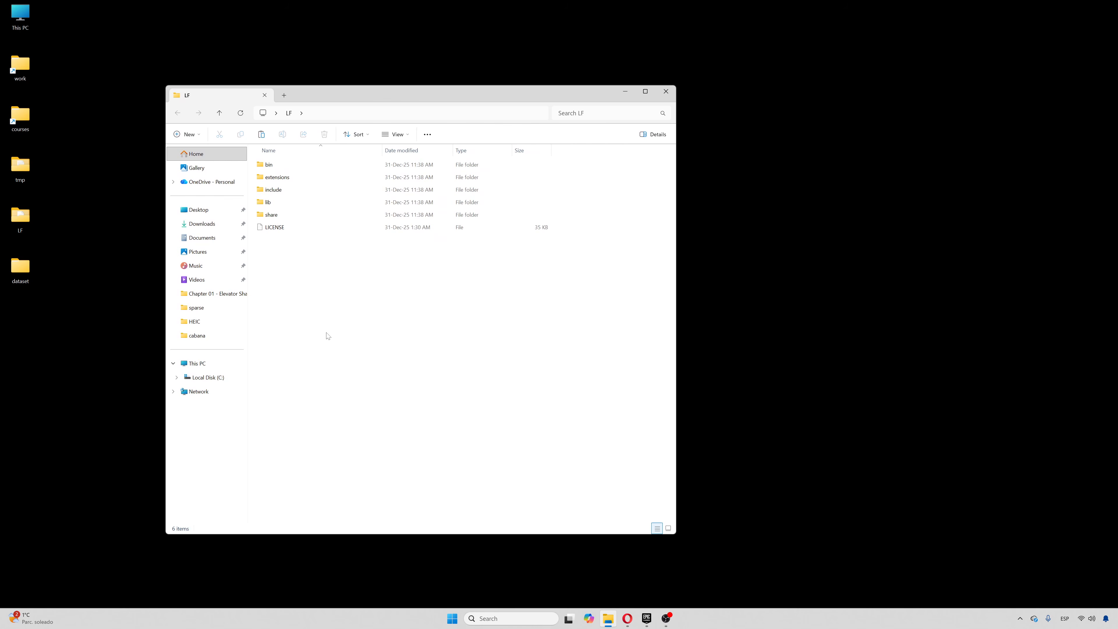
pyautogui.doubleClick(275, 167)
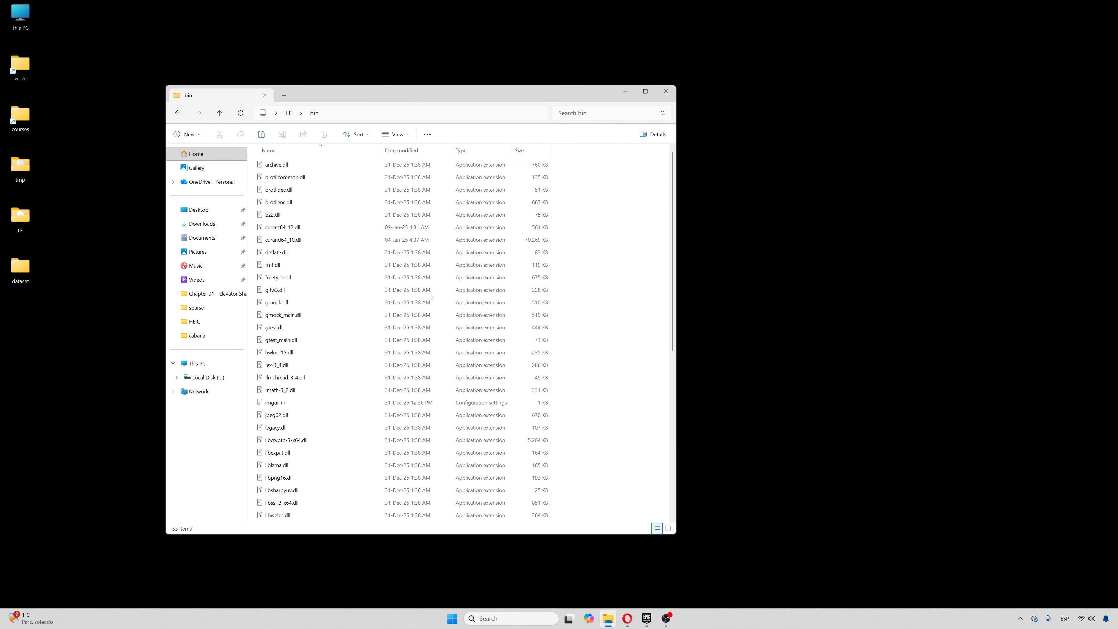
pyautogui.scroll(-8, 370, 416)
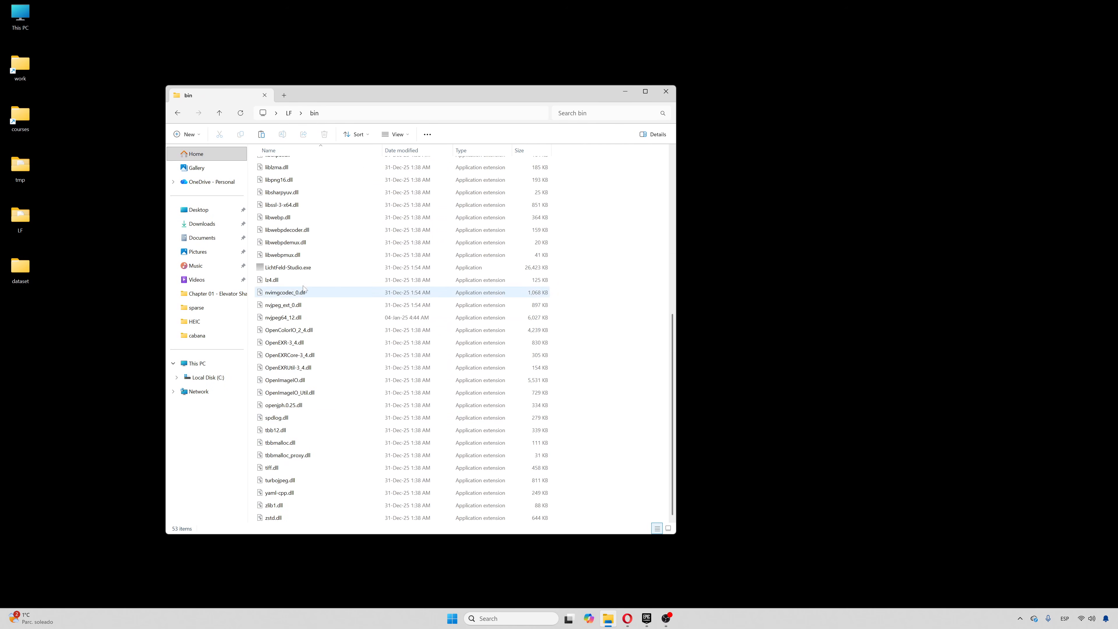
pyautogui.click(291, 267)
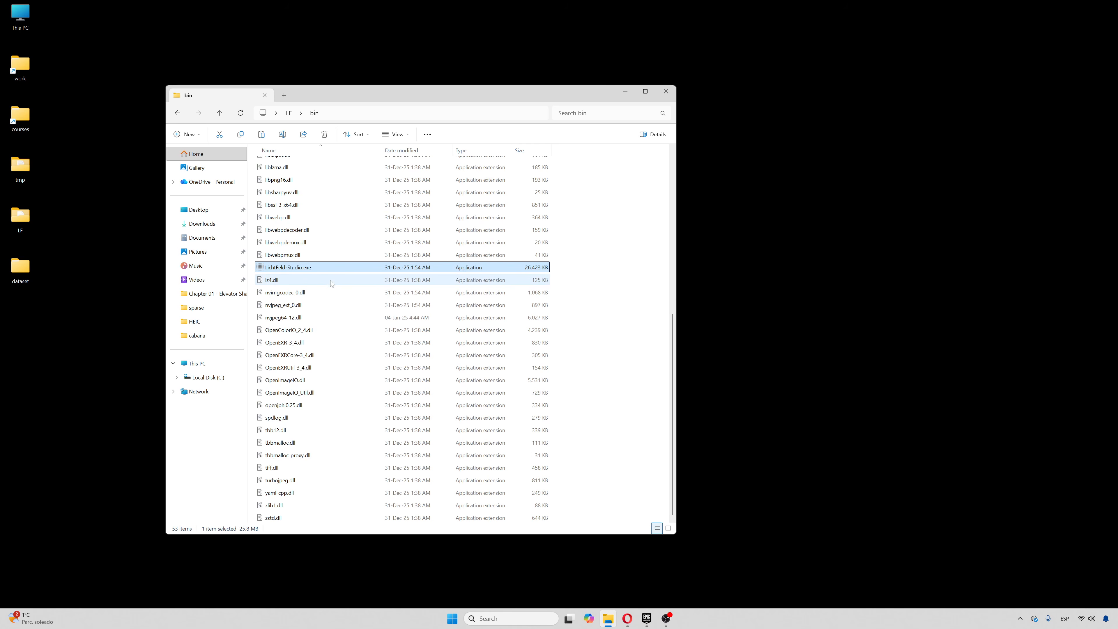
pyautogui.click(666, 91)
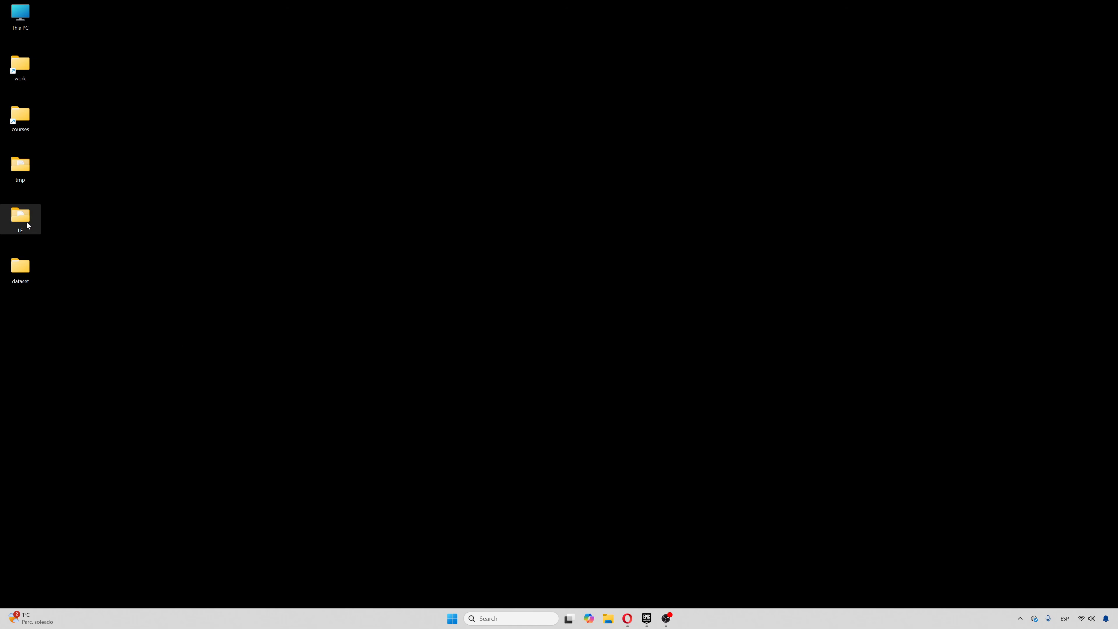
# Open the images subfolder of the dataset folder on the desktop.
pyautogui.doubleClick(23, 267)
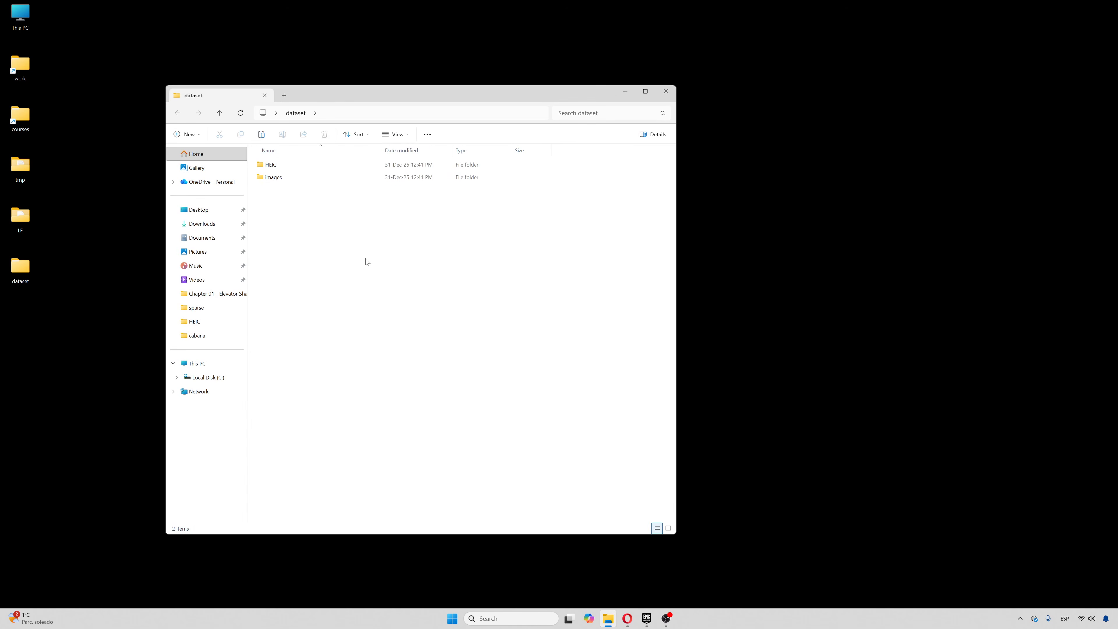
pyautogui.moveTo(378, 96); pyautogui.dragTo(354, 96)
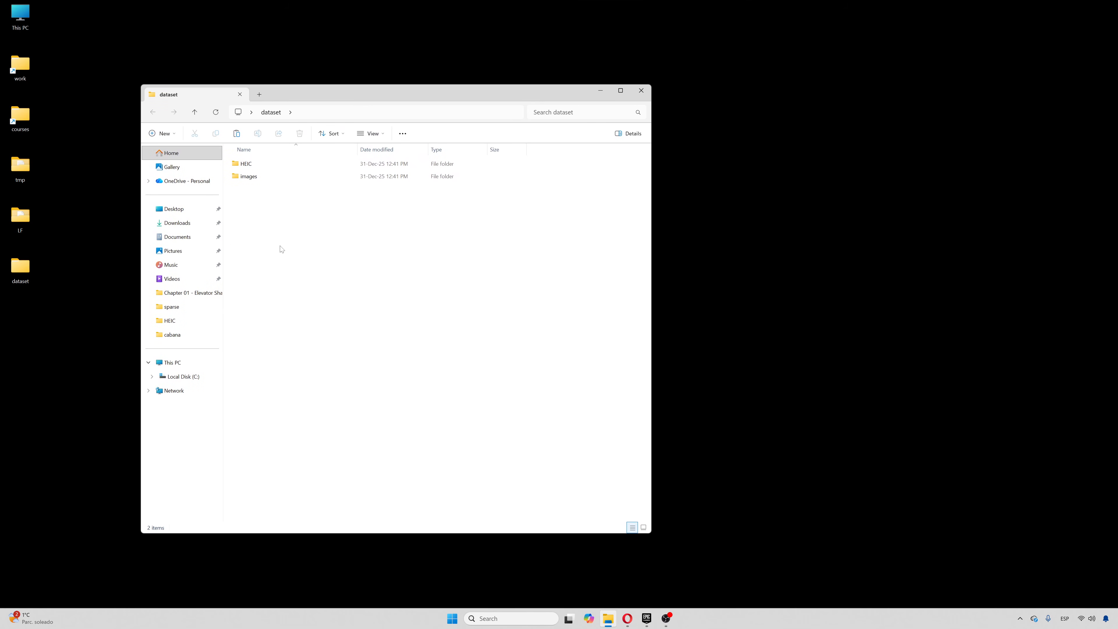
pyautogui.moveTo(297, 213); pyautogui.dragTo(252, 176)
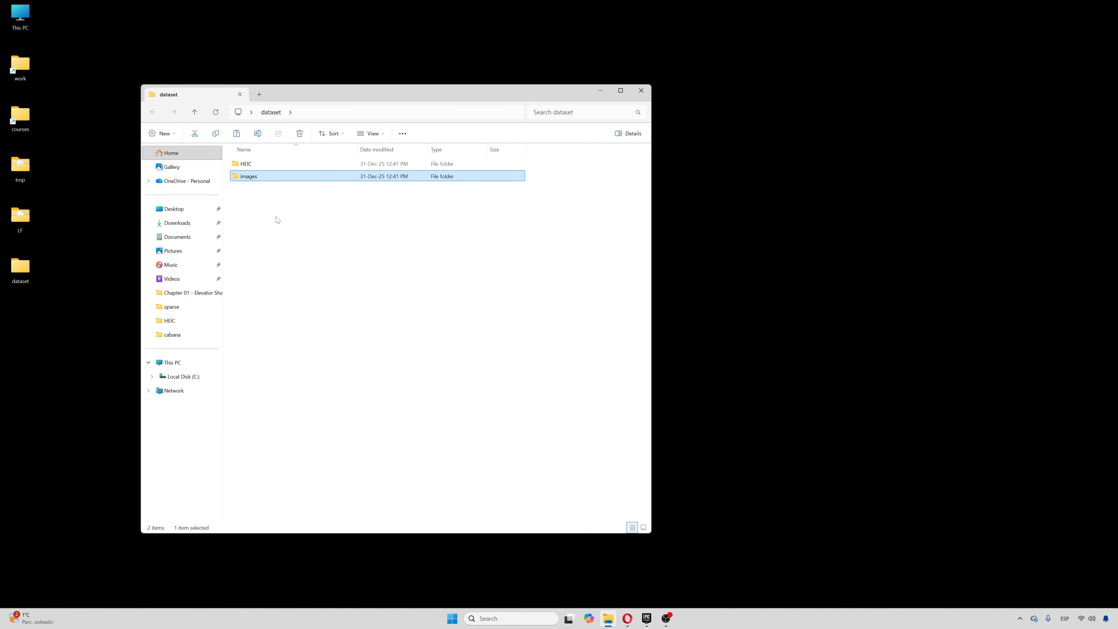
pyautogui.click(266, 207)
pyautogui.moveTo(298, 207); pyautogui.dragTo(251, 175)
pyautogui.click(332, 246)
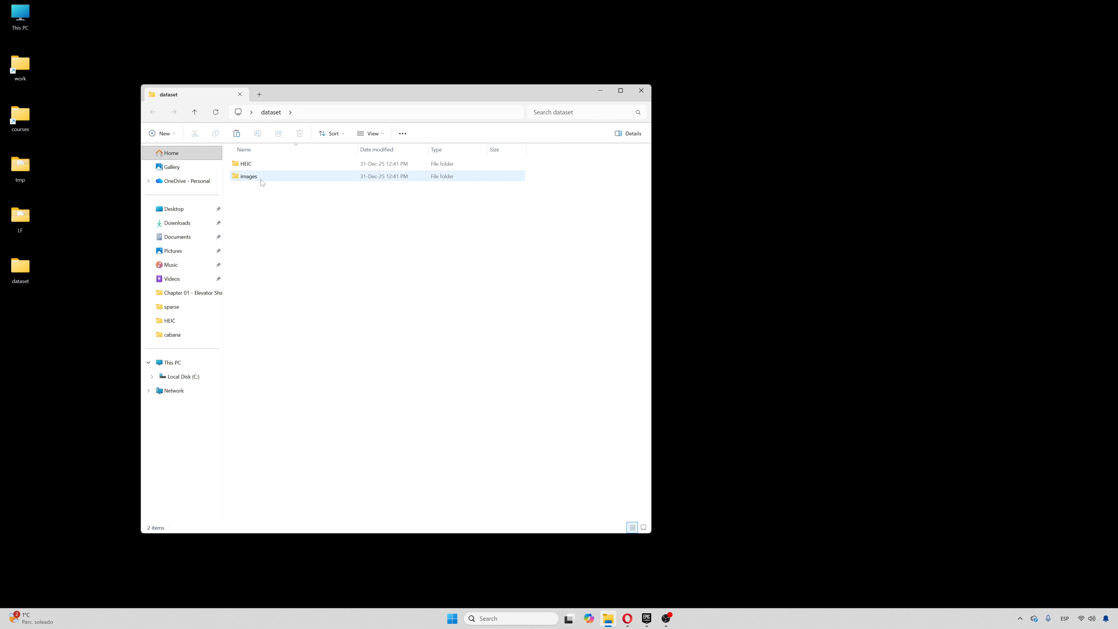
pyautogui.moveTo(268, 182)
pyautogui.doubleClick(251, 176)
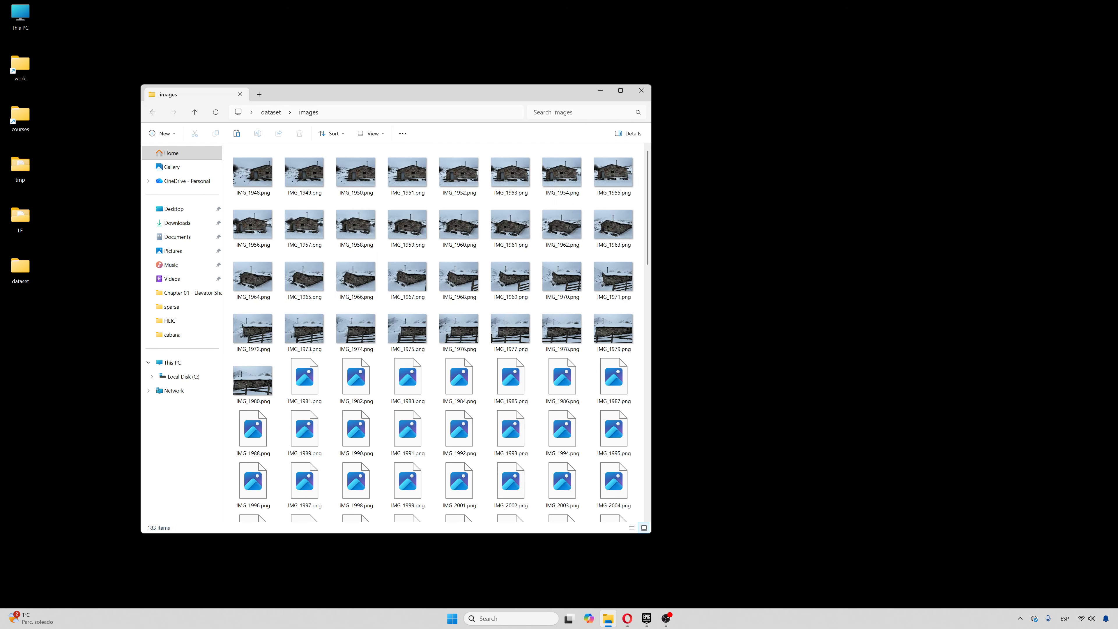
# Open IMG_1948.png in a maximized viewer and look through the cabin's front-side photos up to IMG_1959.png.
pyautogui.doubleClick(258, 175)
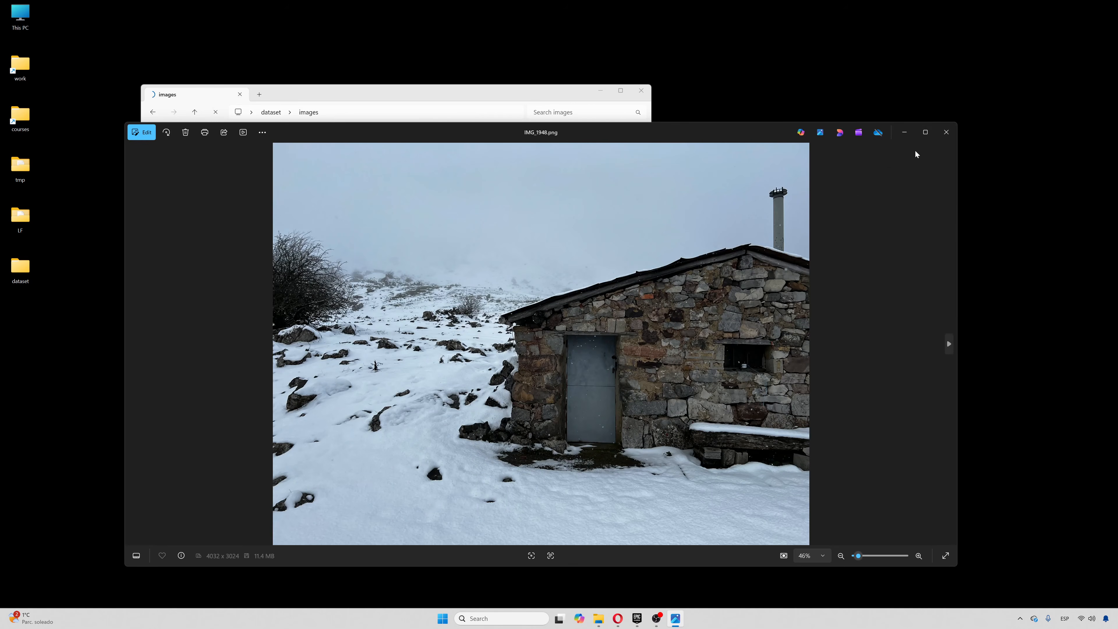
pyautogui.click(925, 132)
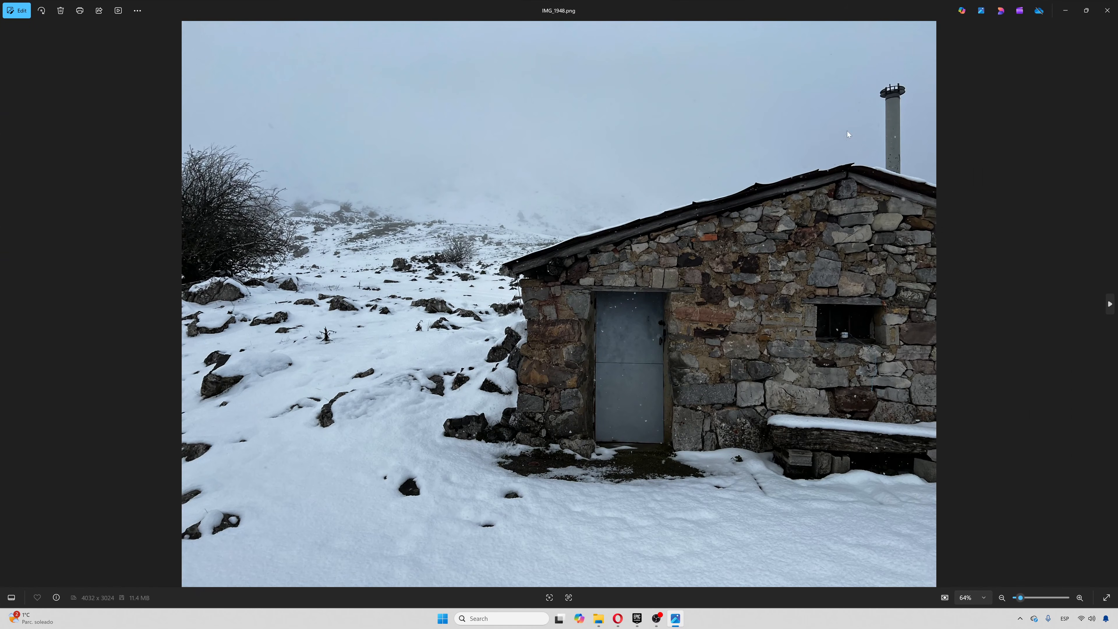
pyautogui.press('Right')
pyautogui.press('Right')
pyautogui.press('Right')
pyautogui.press('Right')
pyautogui.press('Right')
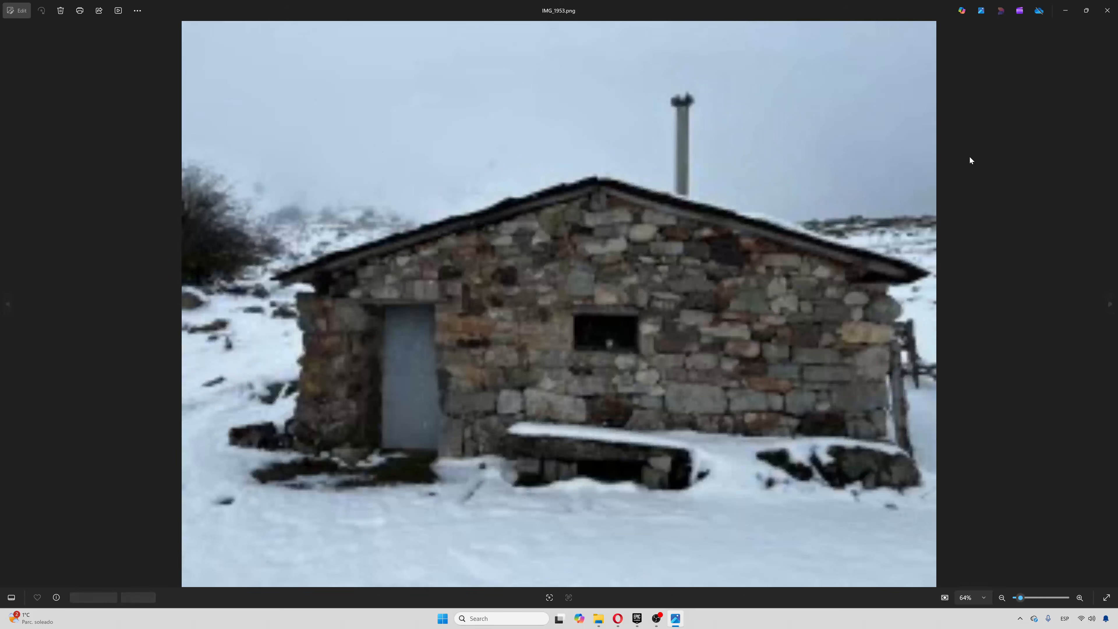
pyautogui.press('Right')
pyautogui.press('Right')
pyautogui.press('Right')
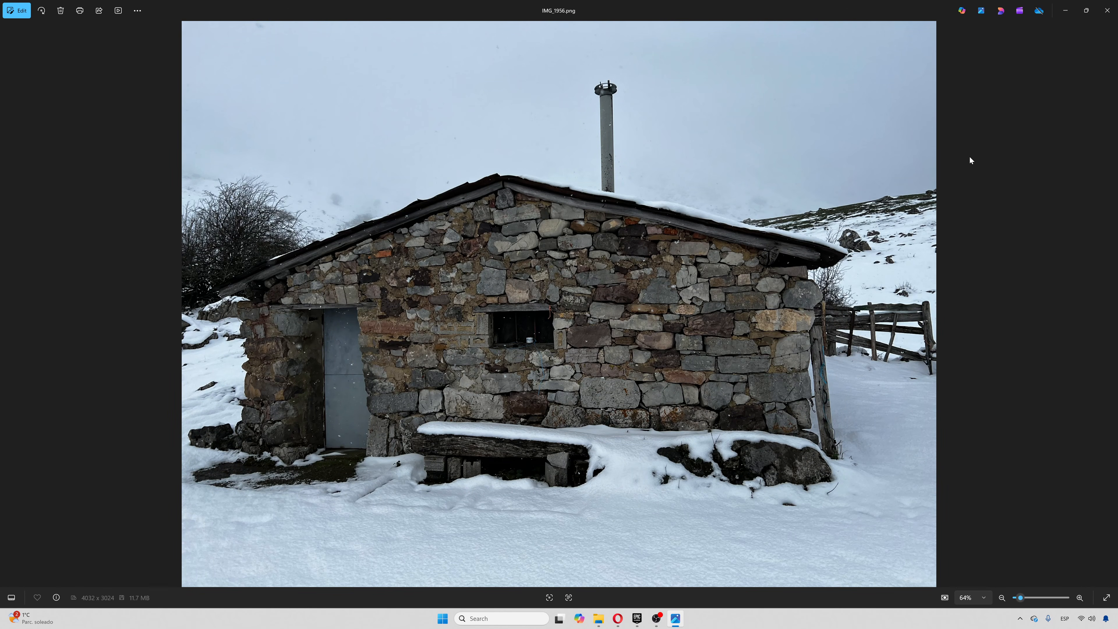
pyautogui.press('Right')
pyautogui.press('Right')
pyautogui.press('Right')
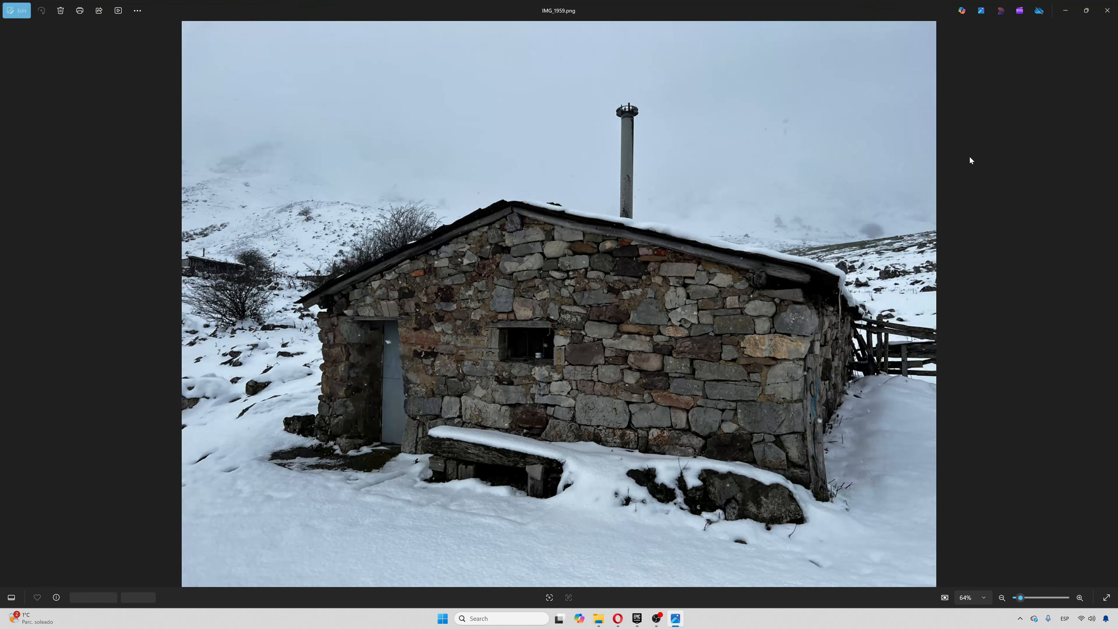
# Compare the neighbouring photos IMG_1957.png to IMG_1960.png back and forth to examine the overlap between consecutive shots.
pyautogui.press('Right')
pyautogui.press('Left')
pyautogui.press('Left')
pyautogui.press('Left')
pyautogui.press('Right')
pyautogui.press('Right')
pyautogui.press('Right')
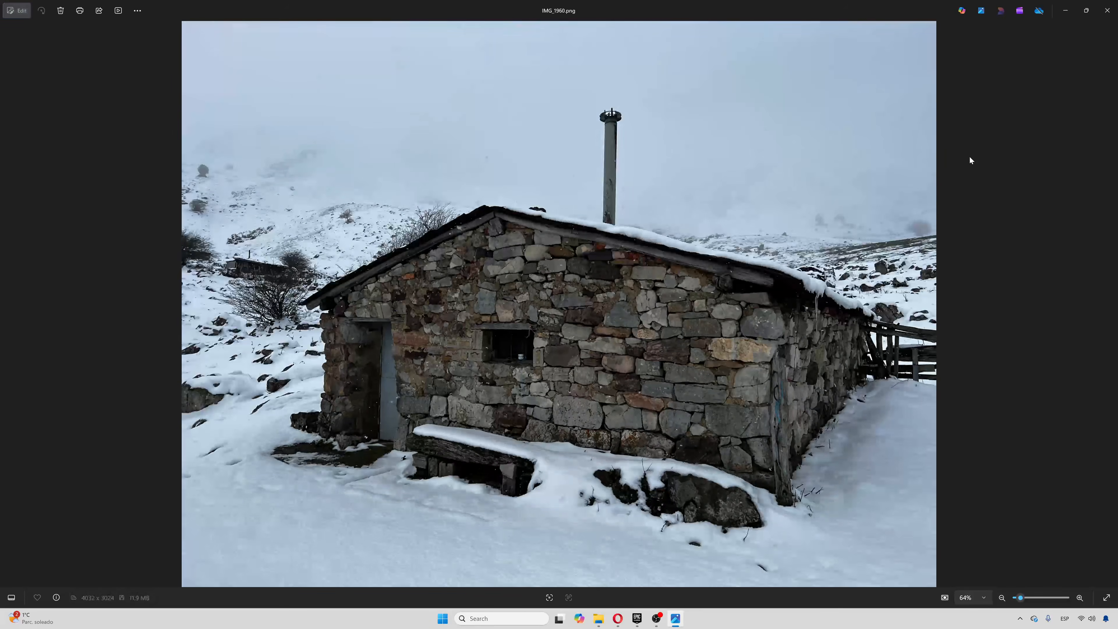
# Look through the following dataset photos in order up to IMG_2105.png to examine the camera path and coverage around the cabin.
pyautogui.press('Right')
pyautogui.press('Right')
pyautogui.press('Right')
pyautogui.press('Right')
pyautogui.press('Right')
pyautogui.press('Right')
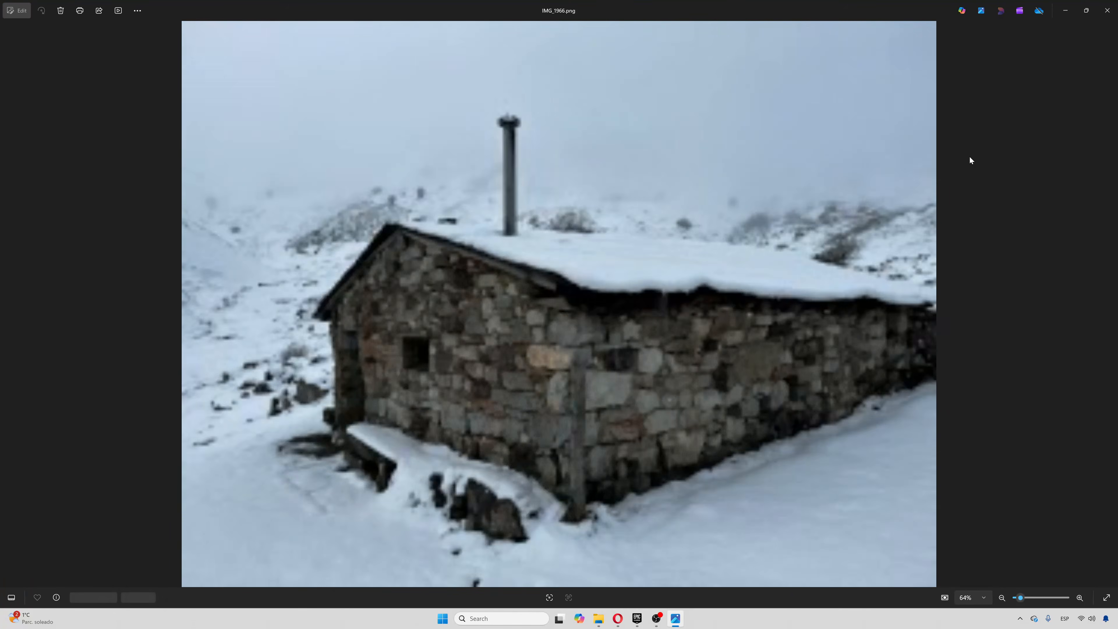
pyautogui.press('Right')
pyautogui.press('Right')
pyautogui.press('Right')
pyautogui.press('Right')
pyautogui.press('Right')
pyautogui.press('Right')
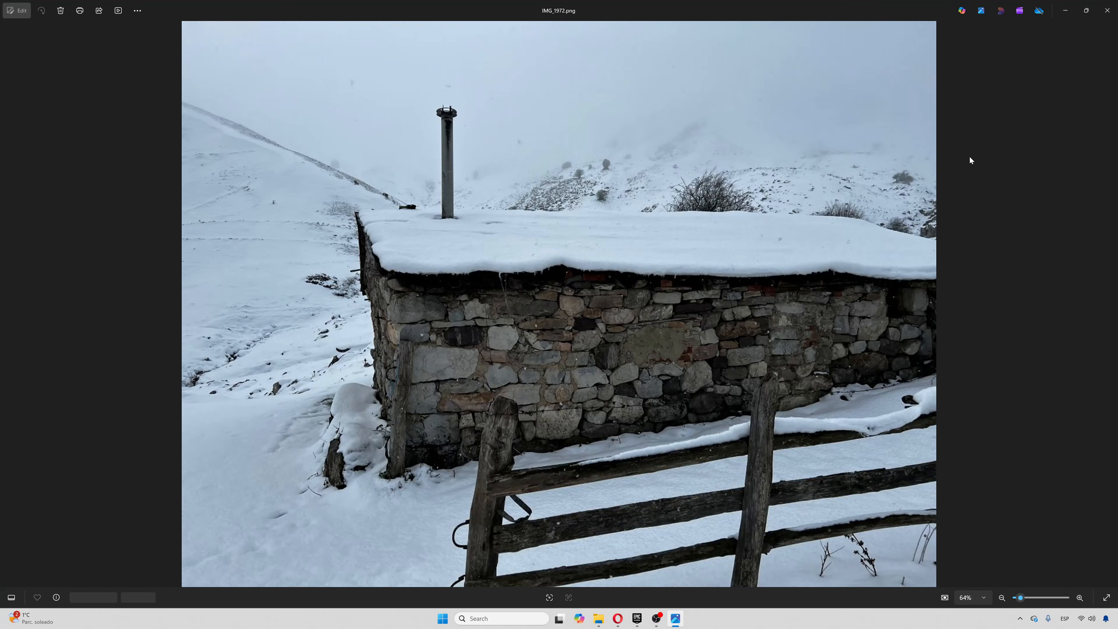
pyautogui.press('Right')
pyautogui.press('Right')
pyautogui.press('Right')
pyautogui.press('Right')
pyautogui.press('Right')
pyautogui.press('Right')
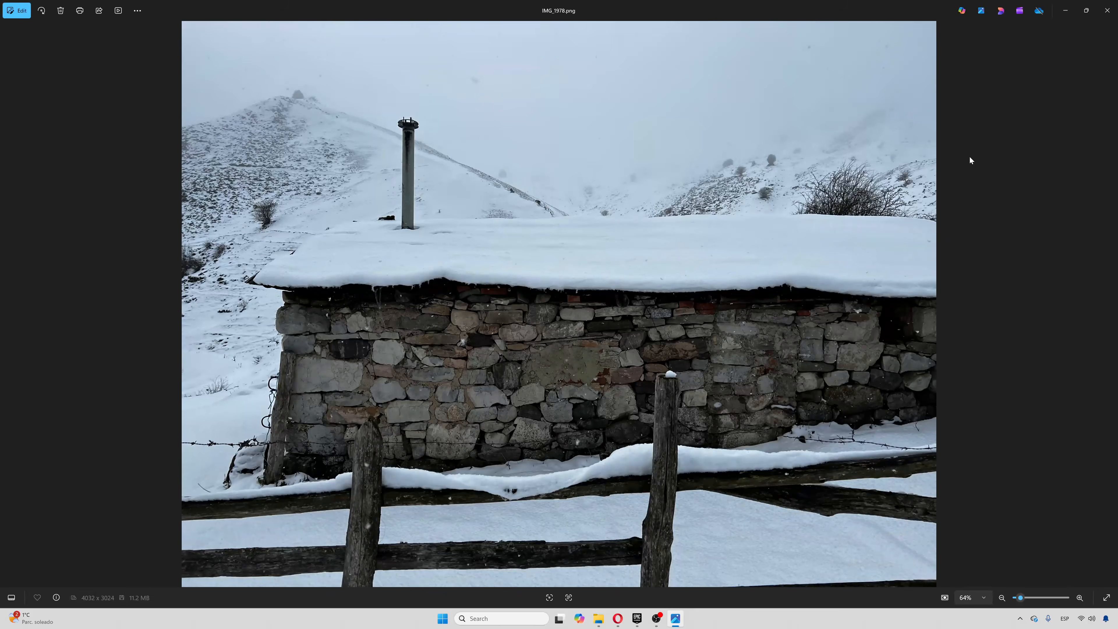
pyautogui.press('Right')
pyautogui.press('Right')
pyautogui.press('Right')
pyautogui.press('Right')
pyautogui.press('Right')
pyautogui.press('Right')
pyautogui.press('Right')
pyautogui.press('Right')
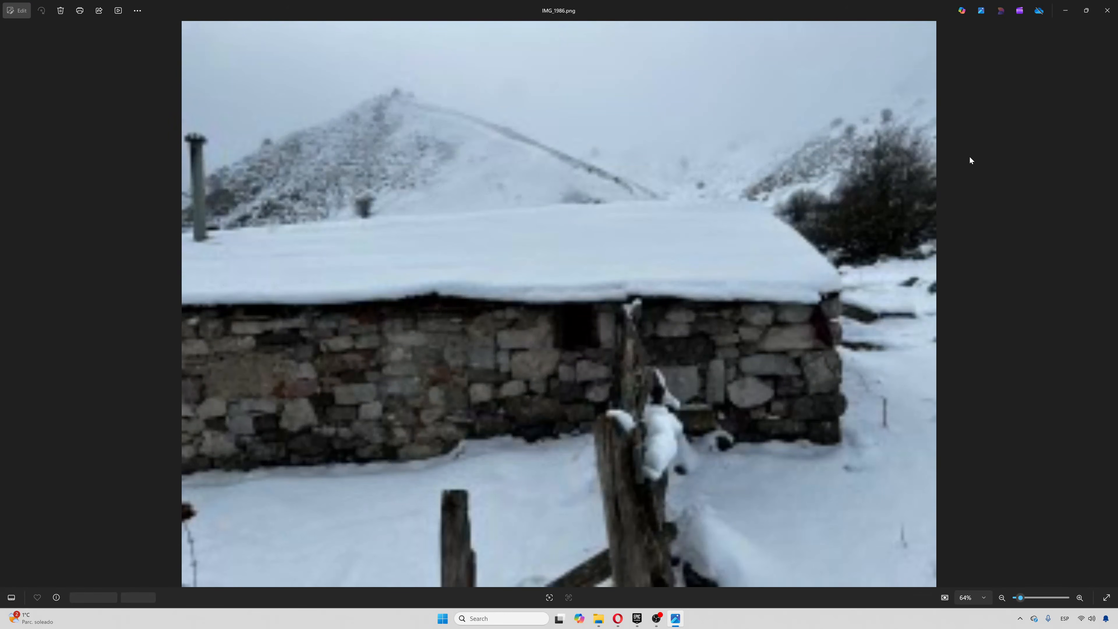
pyautogui.press('Right')
pyautogui.press('Right')
pyautogui.press('Right')
pyautogui.press('Right')
pyautogui.press('Right')
pyautogui.press('Right')
pyautogui.press('Right')
pyautogui.press('Right')
pyautogui.press('Right')
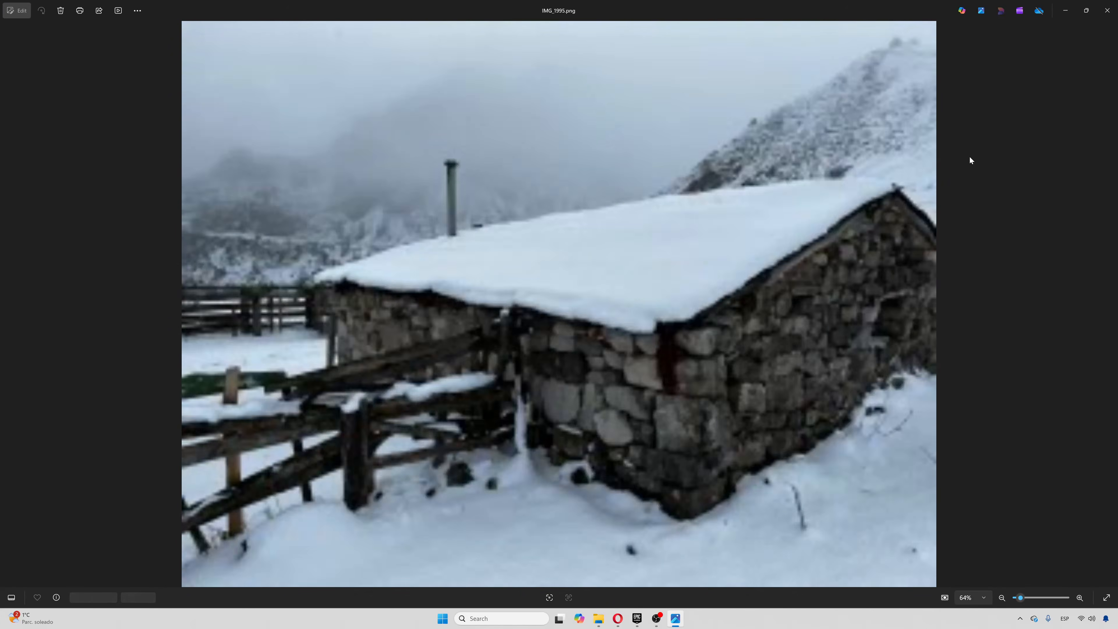
pyautogui.press('Right')
pyautogui.press('Right')
pyautogui.press('Right')
pyautogui.press('Right')
pyautogui.press('Right')
pyautogui.press('Right')
pyautogui.press('Right')
pyautogui.press('Right')
pyautogui.press('Right')
pyautogui.press('Right')
pyautogui.press('Right')
pyautogui.press('Right')
pyautogui.press('Right')
pyautogui.press('Right')
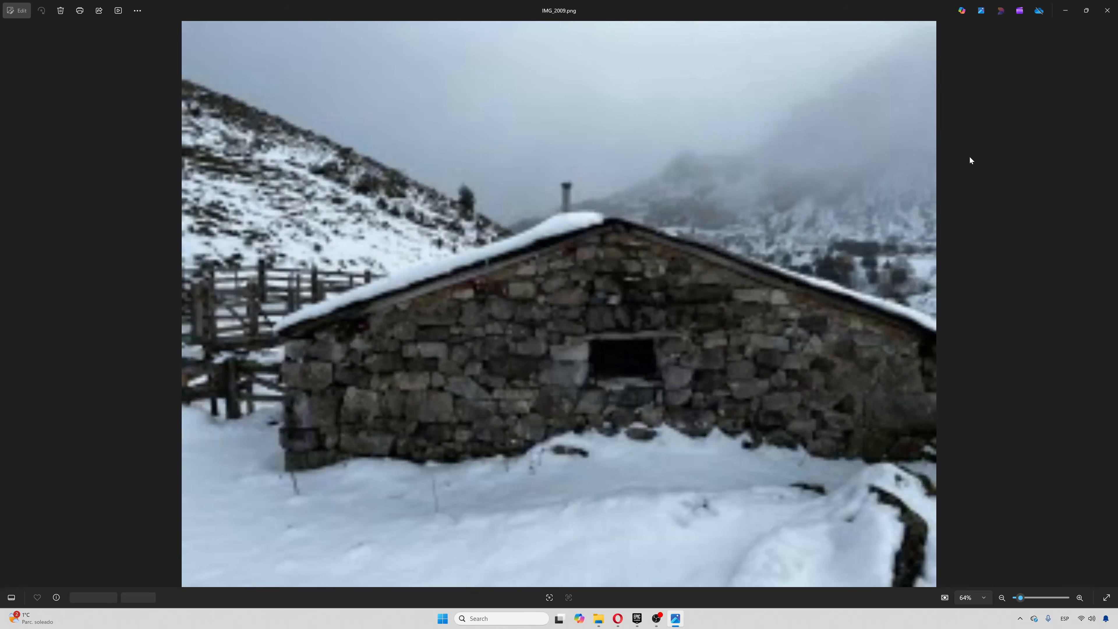
pyautogui.press('Right')
pyautogui.press('Right')
pyautogui.press('Right')
pyautogui.press('Right')
pyautogui.press('Right')
pyautogui.press('Right')
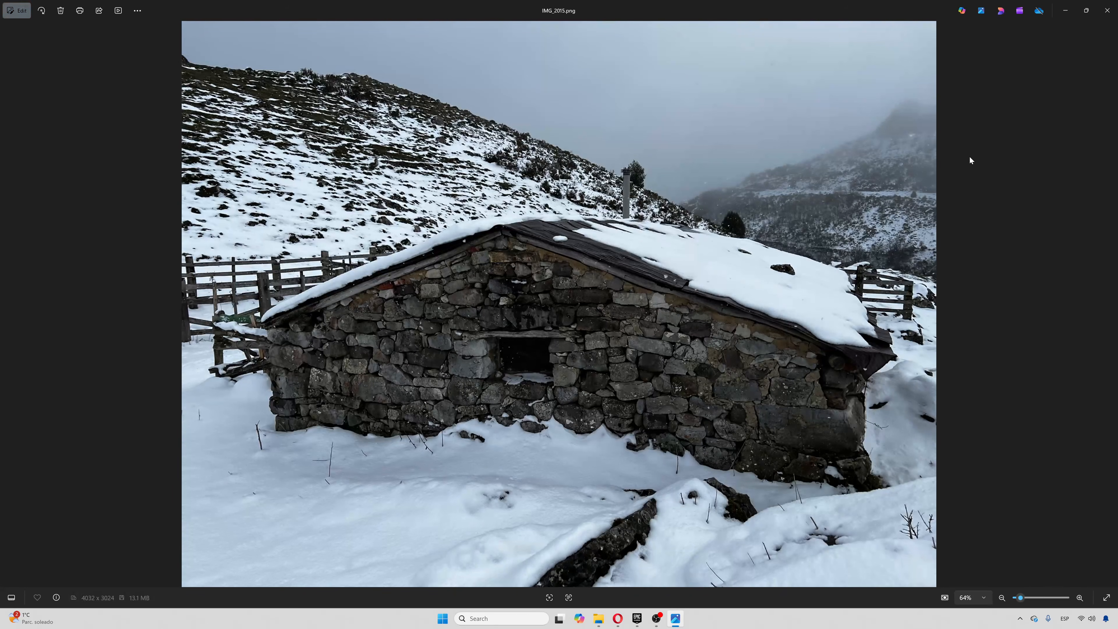
pyautogui.press('Right')
pyautogui.press('Right')
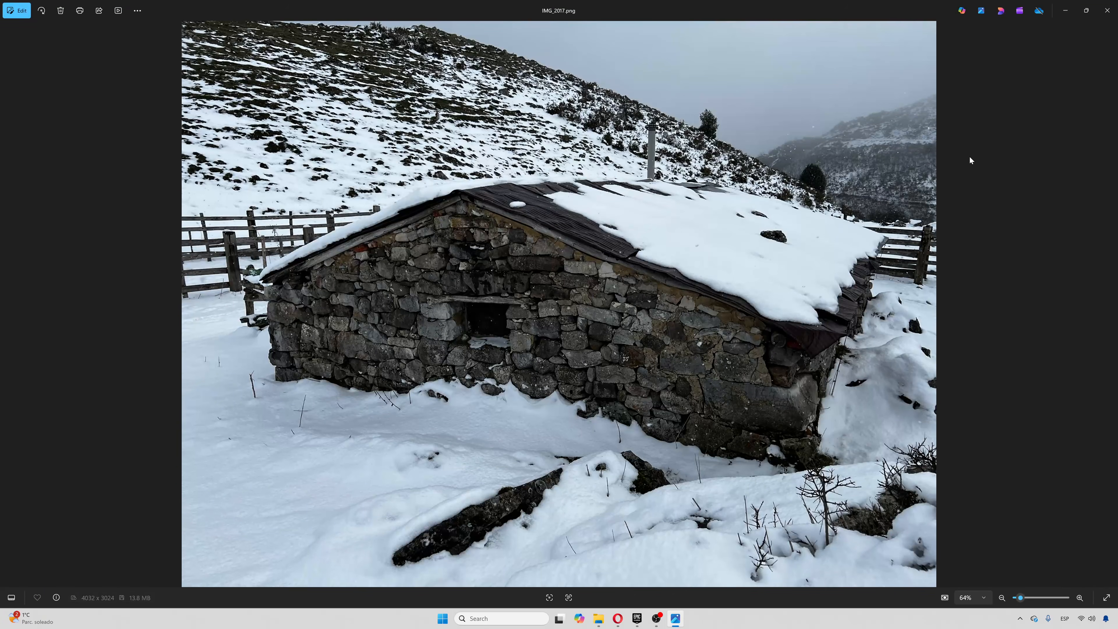
pyautogui.press('Right')
pyautogui.press('Right')
pyautogui.press('Right')
pyautogui.press('Right')
pyautogui.press('Right')
pyautogui.press('Right')
pyautogui.press('Right')
pyautogui.press('Right')
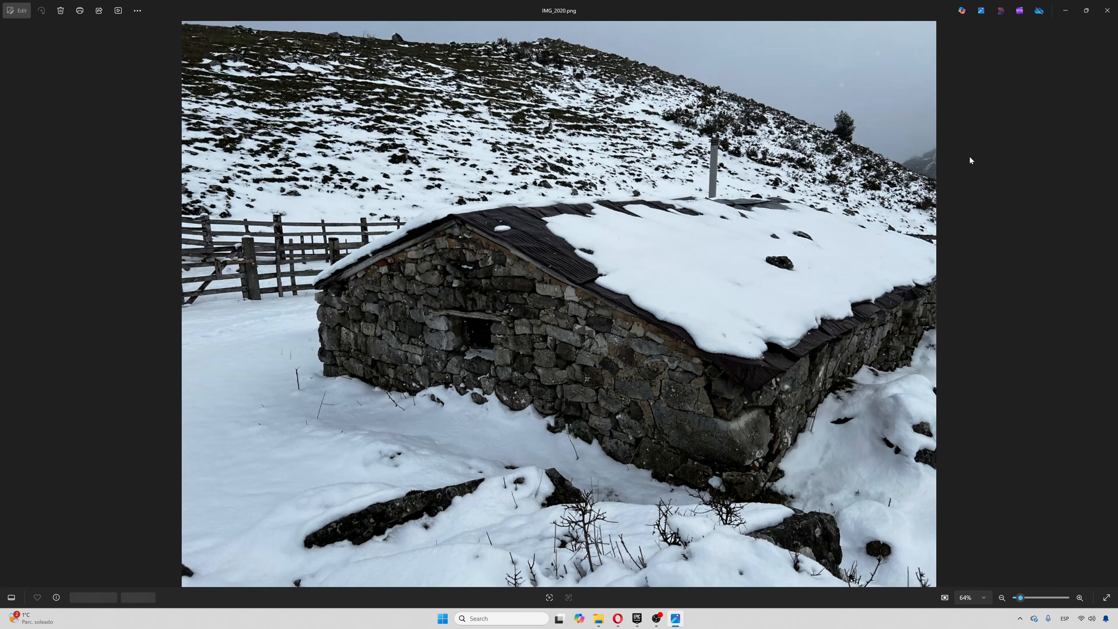
pyautogui.press('Right')
pyautogui.press('Right')
pyautogui.press('Right')
pyautogui.press('Right')
pyautogui.press('Right')
pyautogui.press('Right')
pyautogui.press('Right')
pyautogui.press('Right')
pyautogui.press('Right')
pyautogui.press('Right')
pyautogui.press('Right')
pyautogui.press('Right')
pyautogui.press('Right')
pyautogui.press('Right')
pyautogui.press('Right')
pyautogui.press('Right')
pyautogui.press('Right')
pyautogui.press('Right')
pyautogui.press('Right')
pyautogui.press('Right')
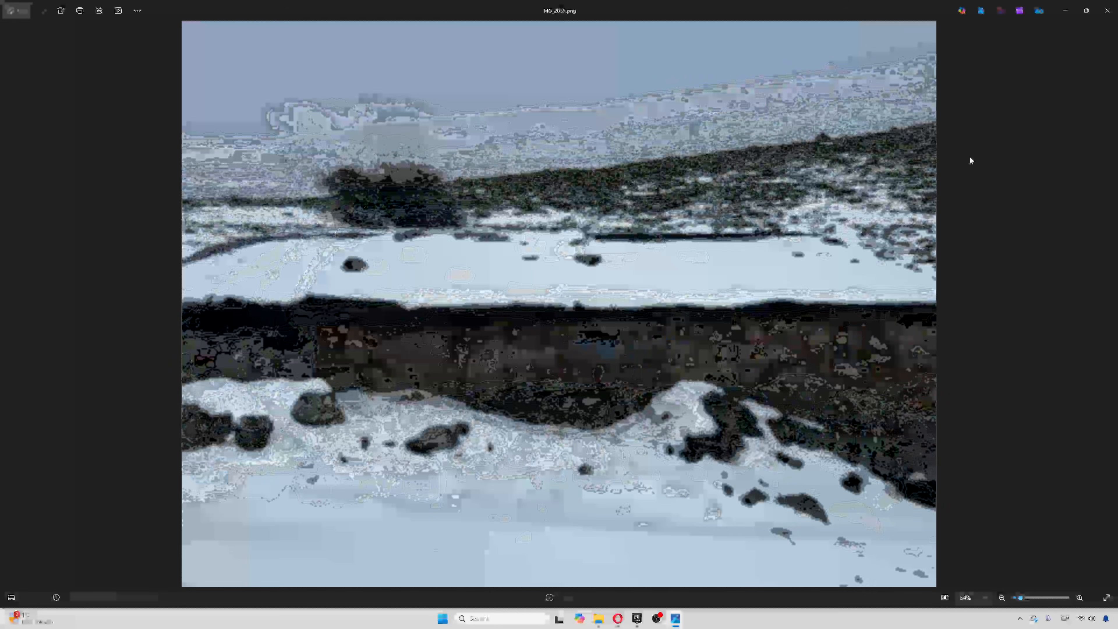
pyautogui.press('Right')
pyautogui.press('Right')
pyautogui.press('Right')
pyautogui.press('Right')
pyautogui.press('Right')
pyautogui.press('Right')
pyautogui.press('Right')
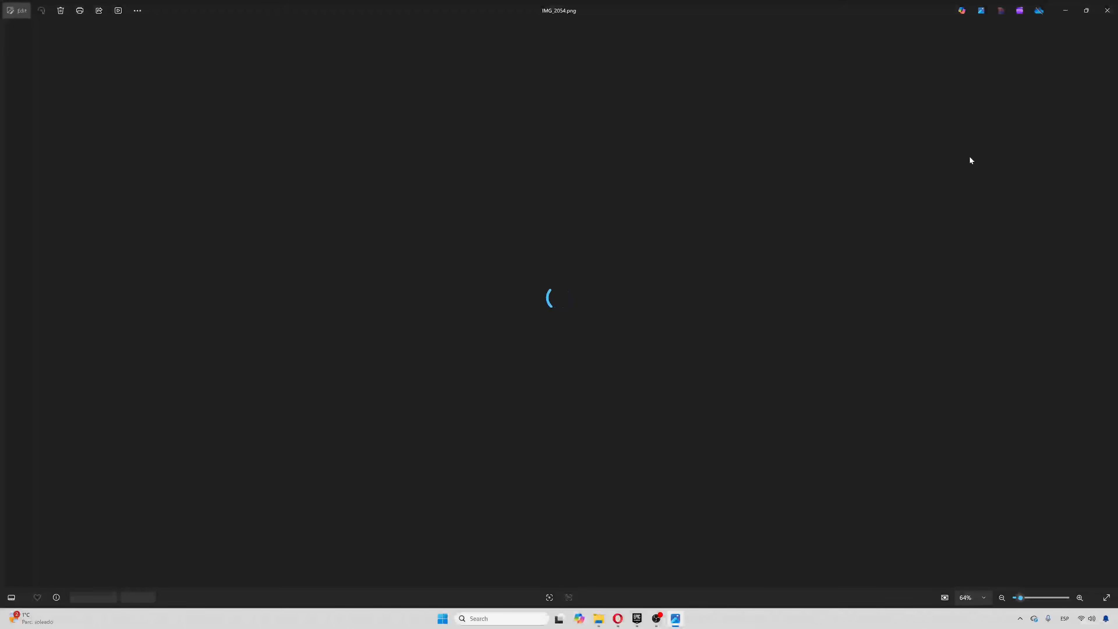
pyautogui.press('Right')
pyautogui.press('Right')
pyautogui.press('Right')
pyautogui.press('Right')
pyautogui.press('Right')
pyautogui.press('Right')
pyautogui.press('Right')
pyautogui.press('Right')
pyautogui.press('Right')
pyautogui.press('Right')
pyautogui.press('Right')
pyautogui.press('Right')
pyautogui.press('Right')
pyautogui.press('Right')
pyautogui.press('Right')
pyautogui.press('Right')
pyautogui.press('Right')
pyautogui.press('Right')
pyautogui.press('Right')
pyautogui.press('Right')
pyautogui.press('Right')
pyautogui.press('Right')
pyautogui.press('Right')
pyautogui.press('Right')
pyautogui.press('Right')
pyautogui.press('Right')
pyautogui.press('Right')
pyautogui.press('Right')
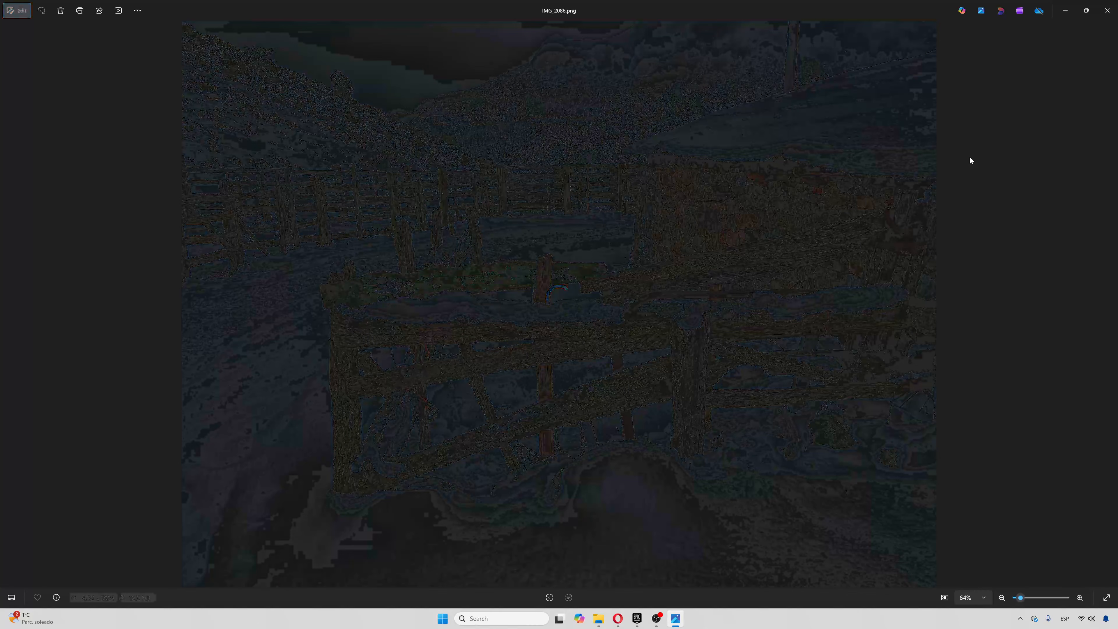
pyautogui.press('Right')
pyautogui.press('Right')
pyautogui.press('Right')
pyautogui.press('Right')
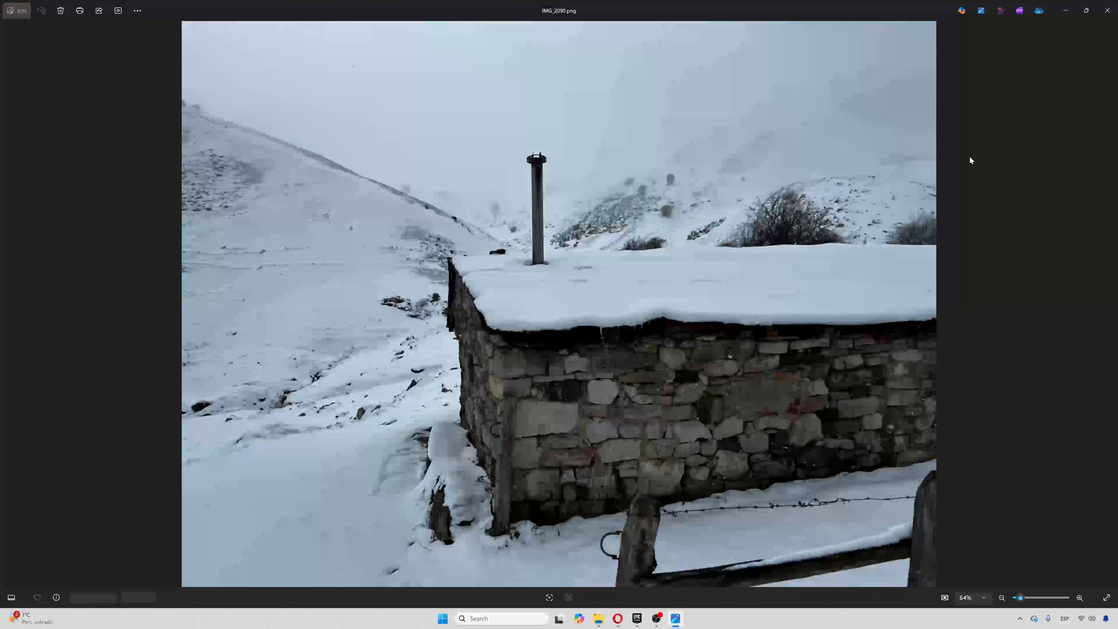
pyautogui.press('Right')
pyautogui.press('Right')
pyautogui.press('Right')
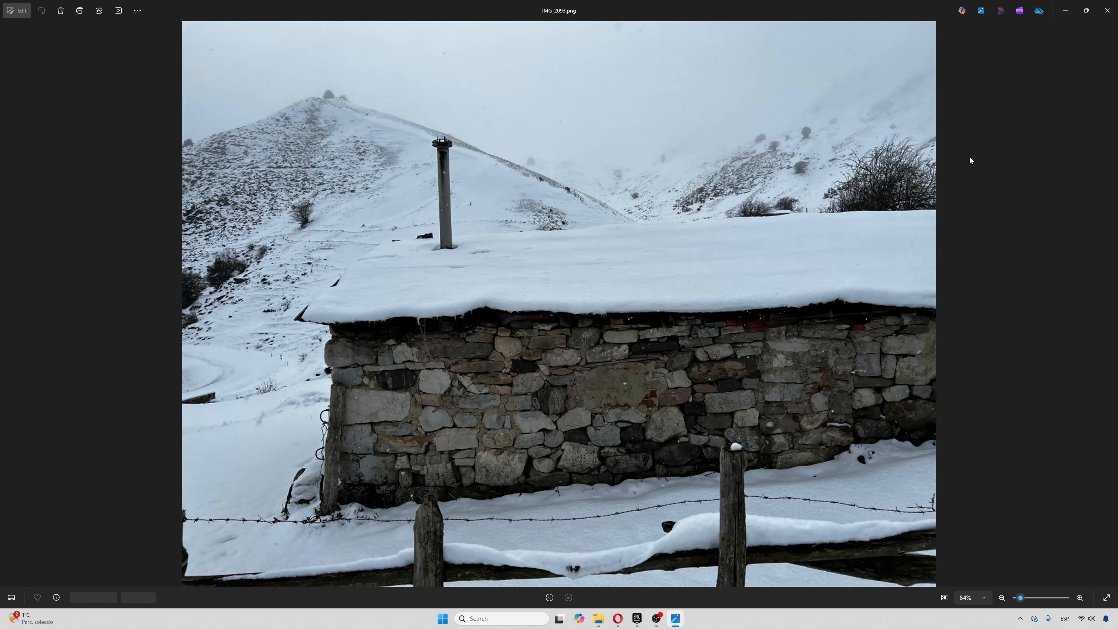
pyautogui.press('Right')
pyautogui.press('Right')
pyautogui.press('Right')
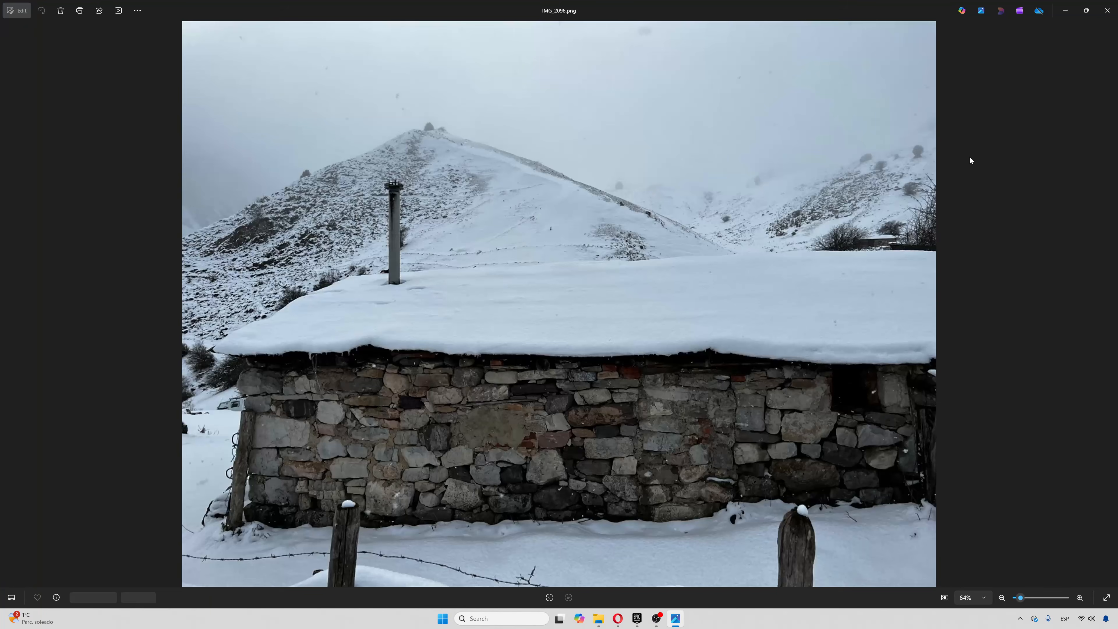
pyautogui.press('Right')
pyautogui.press('Right')
pyautogui.press('Right')
pyautogui.press('Right')
pyautogui.press('Right')
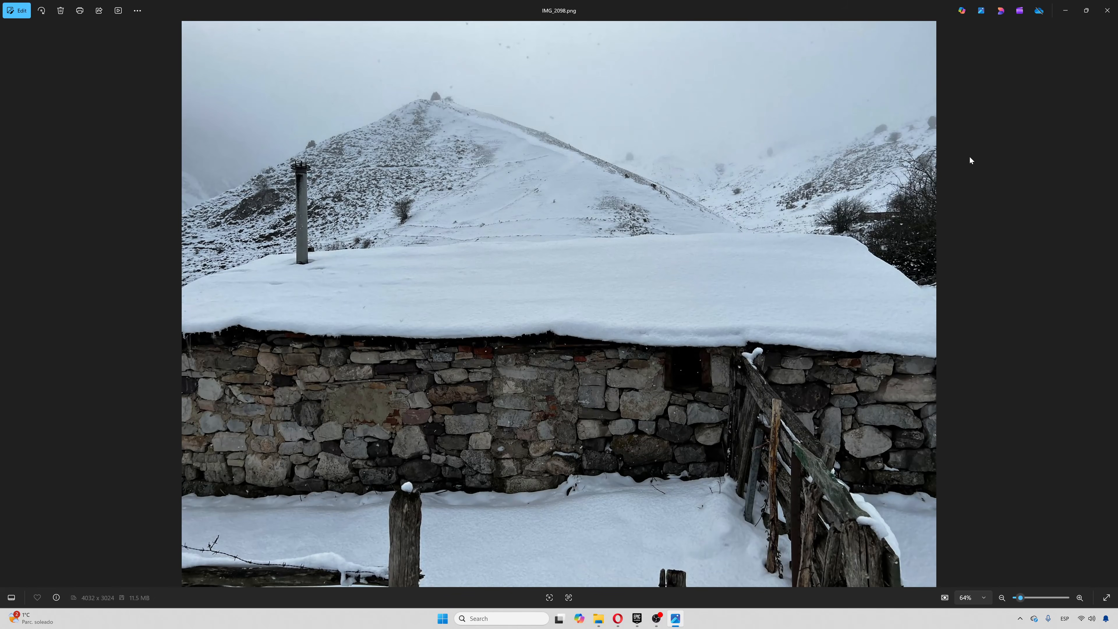
pyautogui.press('Right')
pyautogui.press('Right')
pyautogui.press('Right')
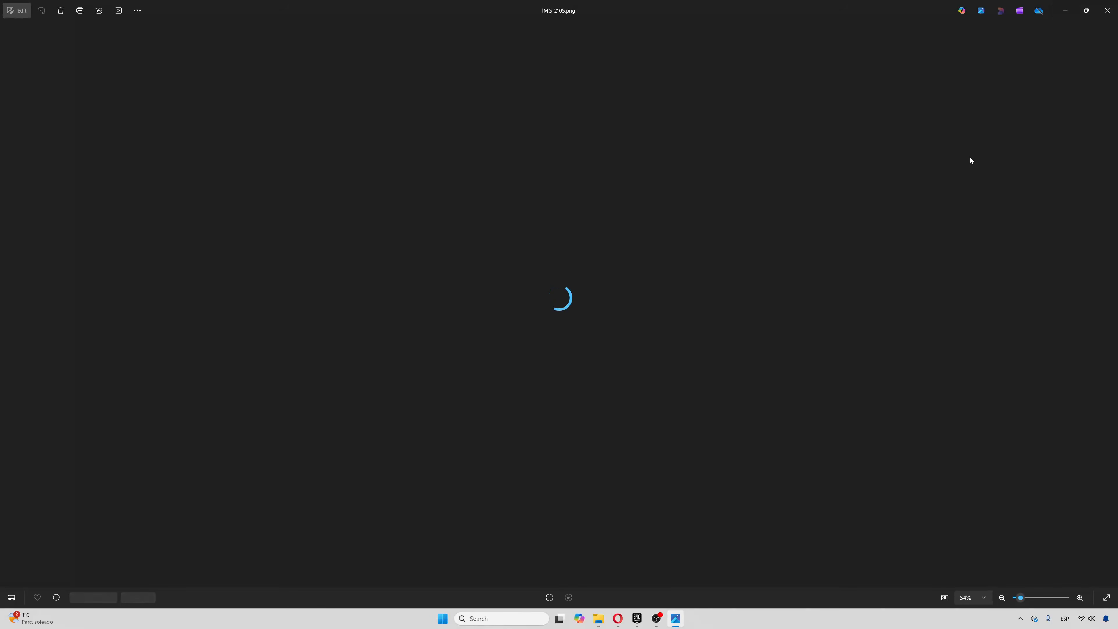
# Look through the dataset photos from IMG_2105.png to IMG_2122.png to examine the coverage around the cabin's gable and long windowed wall.
pyautogui.press('Right')
pyautogui.press('Right')
pyautogui.press('Right')
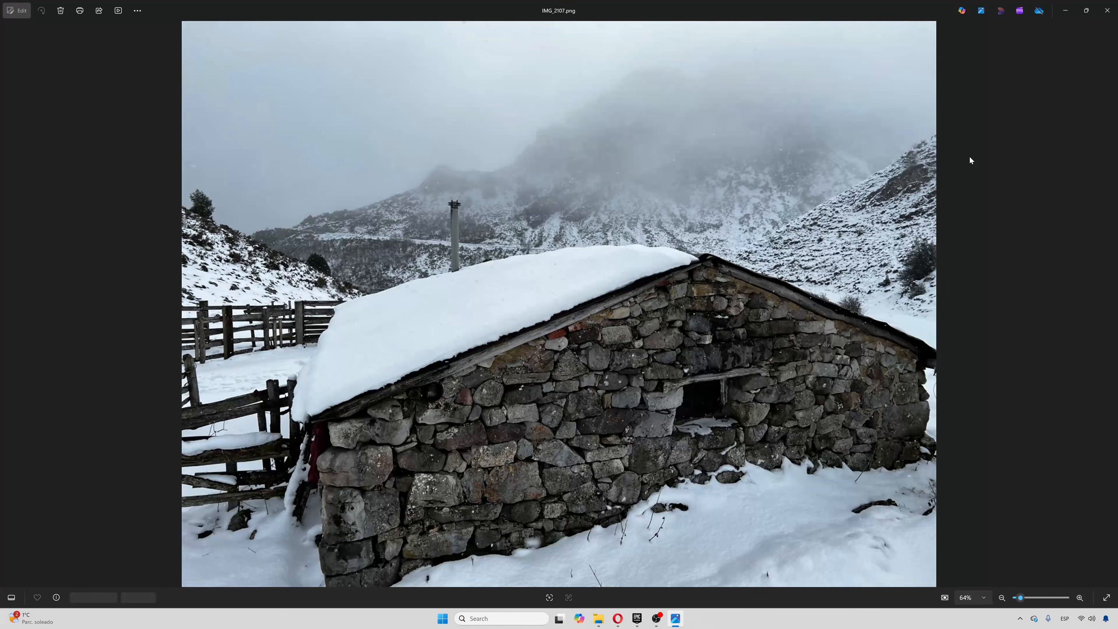
pyautogui.press('Right')
pyautogui.press('Right')
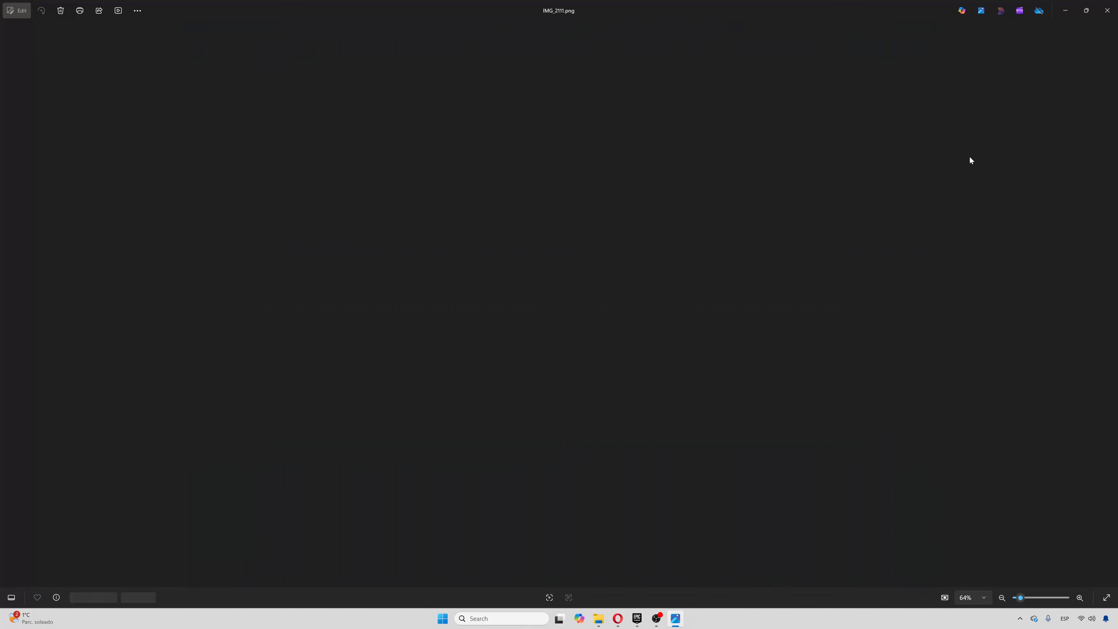
pyautogui.press('Right')
pyautogui.press('Right')
pyautogui.press('Right')
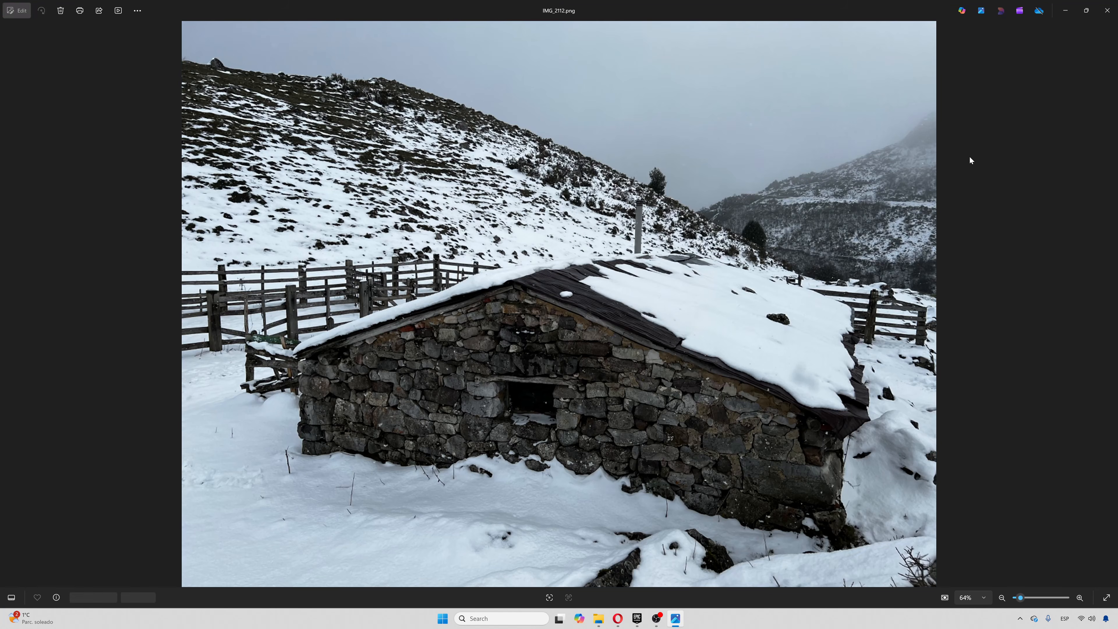
pyautogui.press('Right')
pyautogui.press('Right')
pyautogui.press('Right')
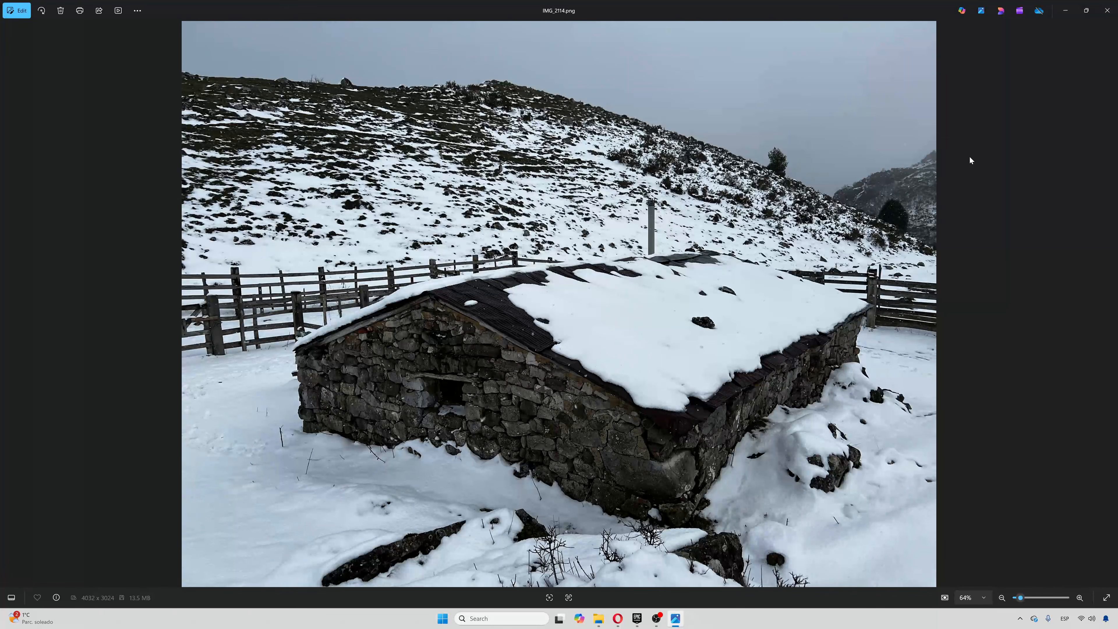
pyautogui.press('Left')
pyautogui.press('Left')
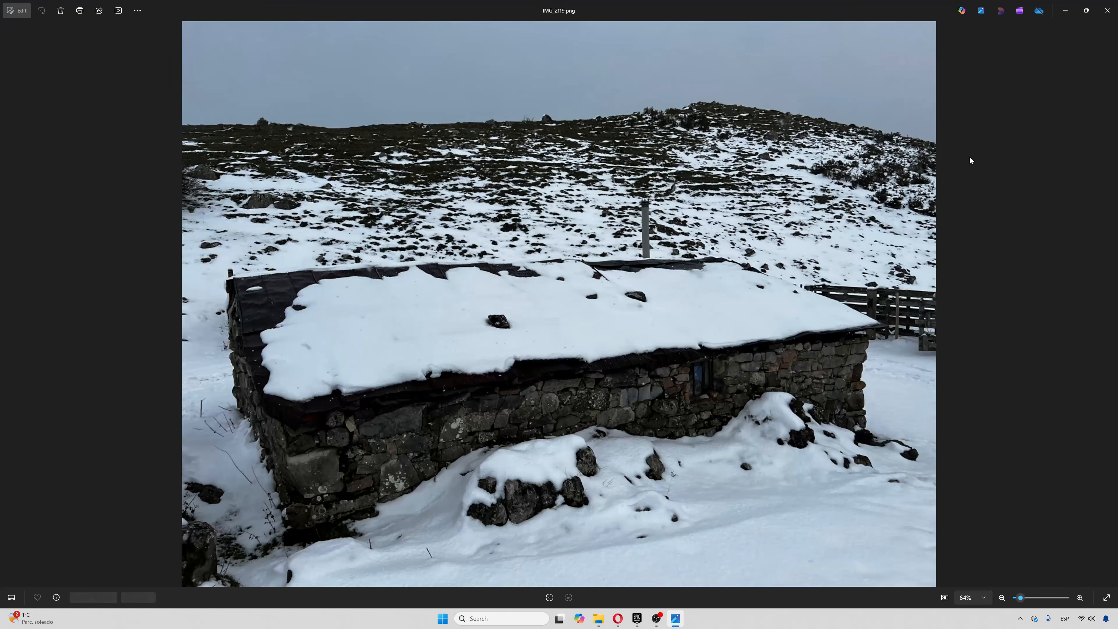
pyautogui.press('Right')
pyautogui.press('Right')
pyautogui.press('Right')
pyautogui.press('Right')
pyautogui.press('Right')
pyautogui.press('Right')
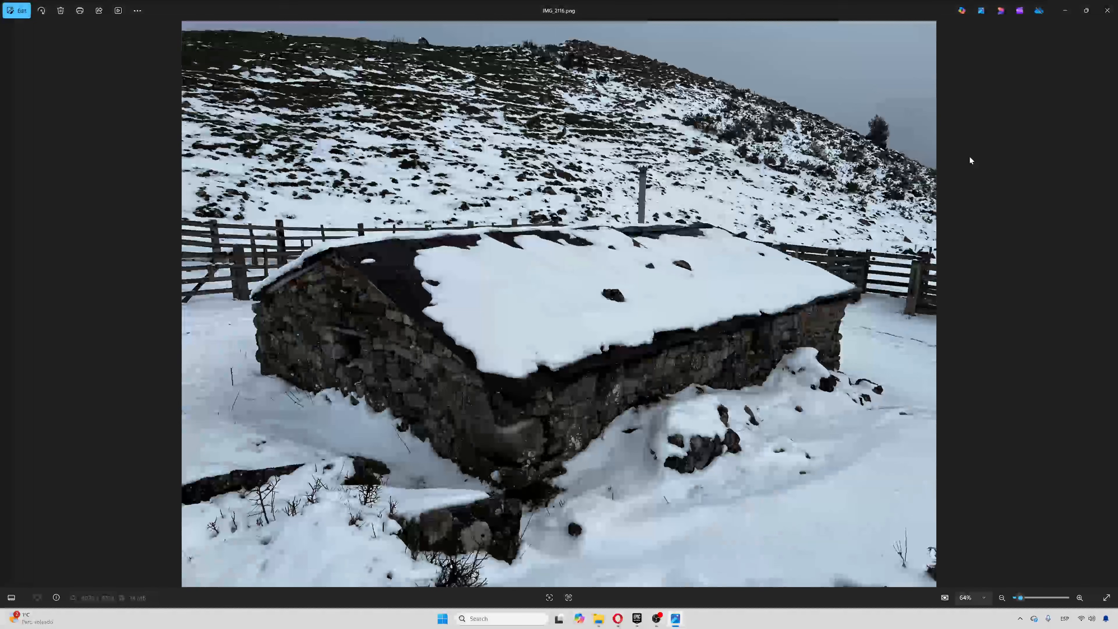
pyautogui.press('Right')
pyautogui.press('Right')
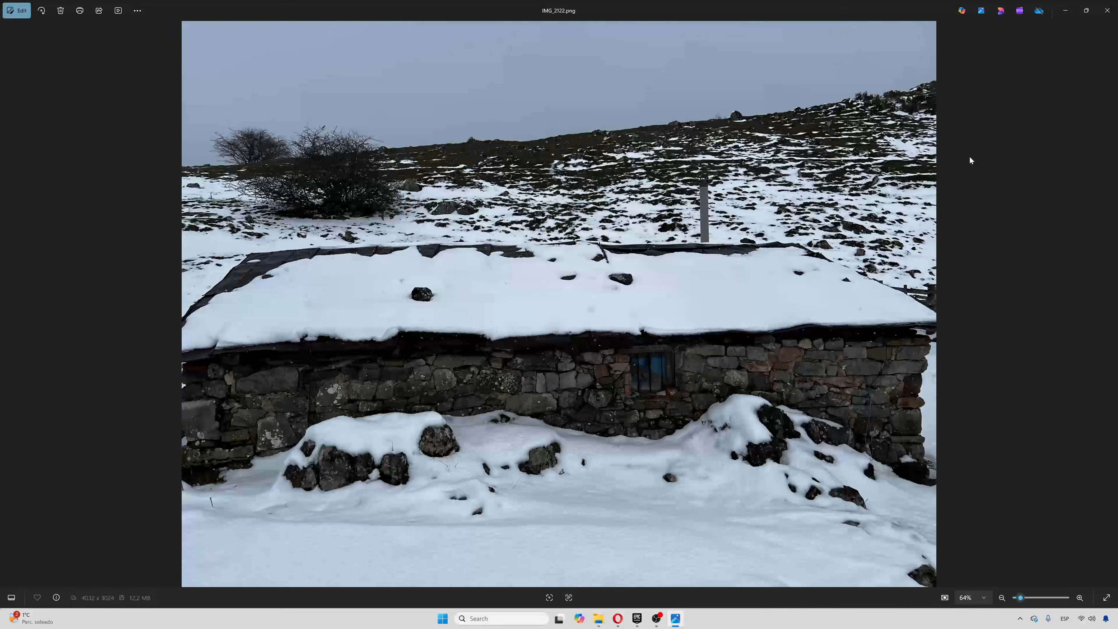
# Compare neighbouring photos back and forth up to IMG_2128.png to examine their overlap, and close the image viewer.
pyautogui.press('Left')
pyautogui.press('Right')
pyautogui.press('Right')
pyautogui.press('Right')
pyautogui.press('Right')
pyautogui.press('Right')
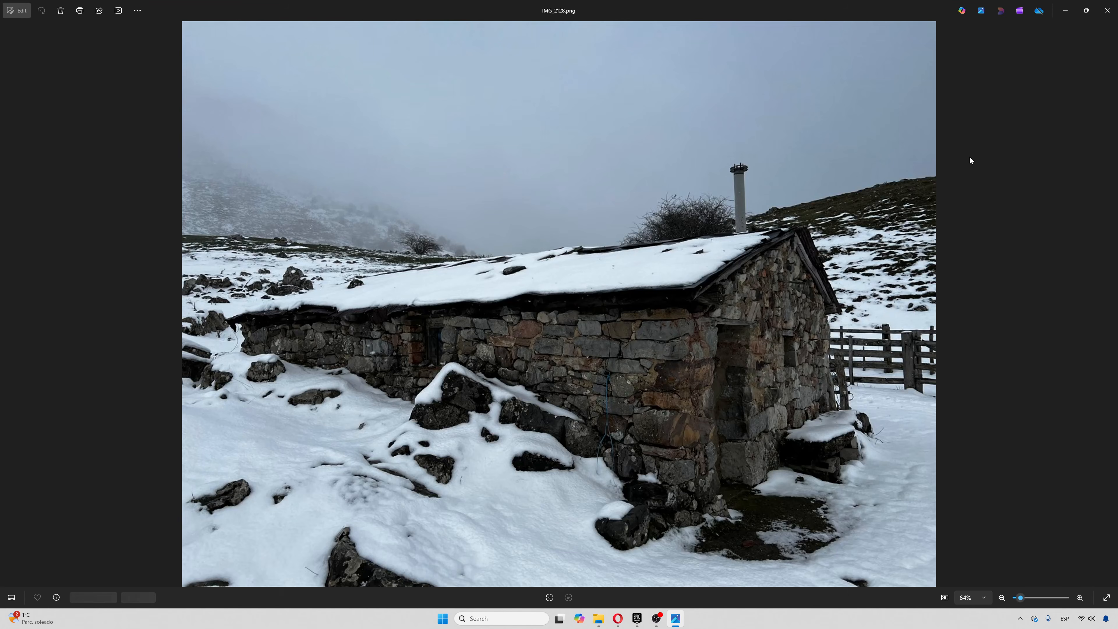
pyautogui.press('Left')
pyautogui.press('Left')
pyautogui.press('Right')
pyautogui.press('Right')
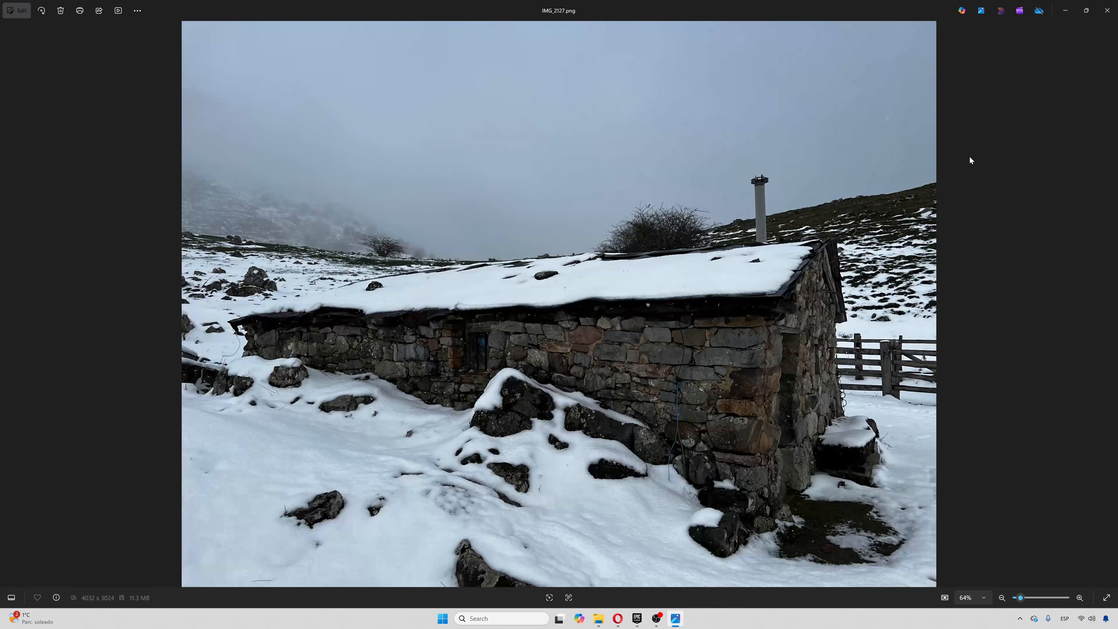
pyautogui.click(1102, 15)
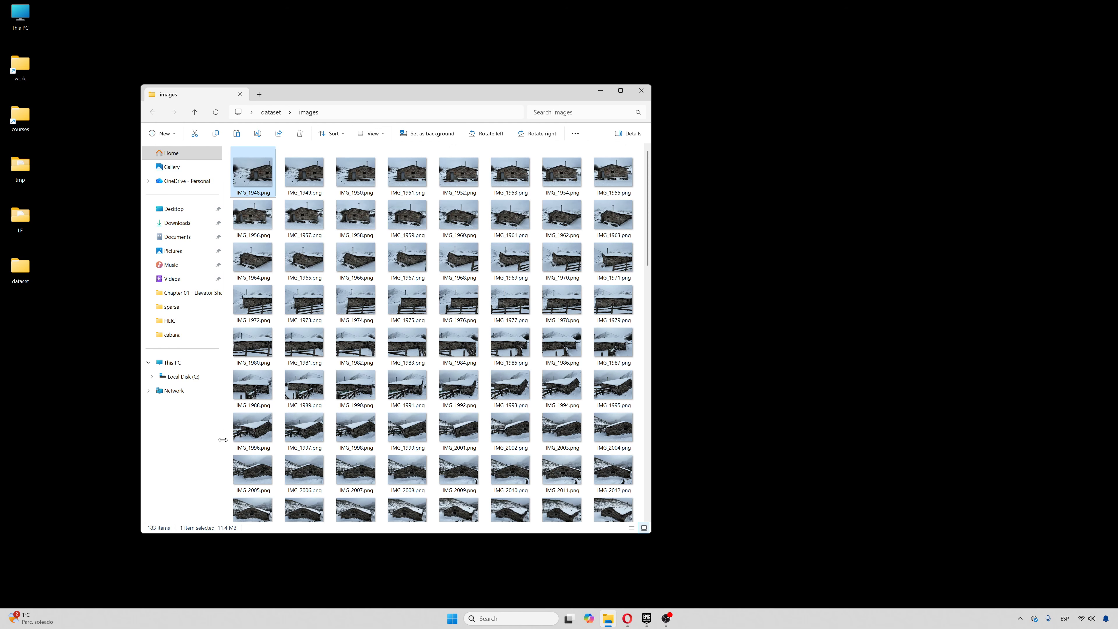
# Narrow the folder sidebar, look into the images subfolder once more, and return to the dataset folder.
pyautogui.moveTo(223, 440); pyautogui.dragTo(169, 439)
pyautogui.click(196, 113)
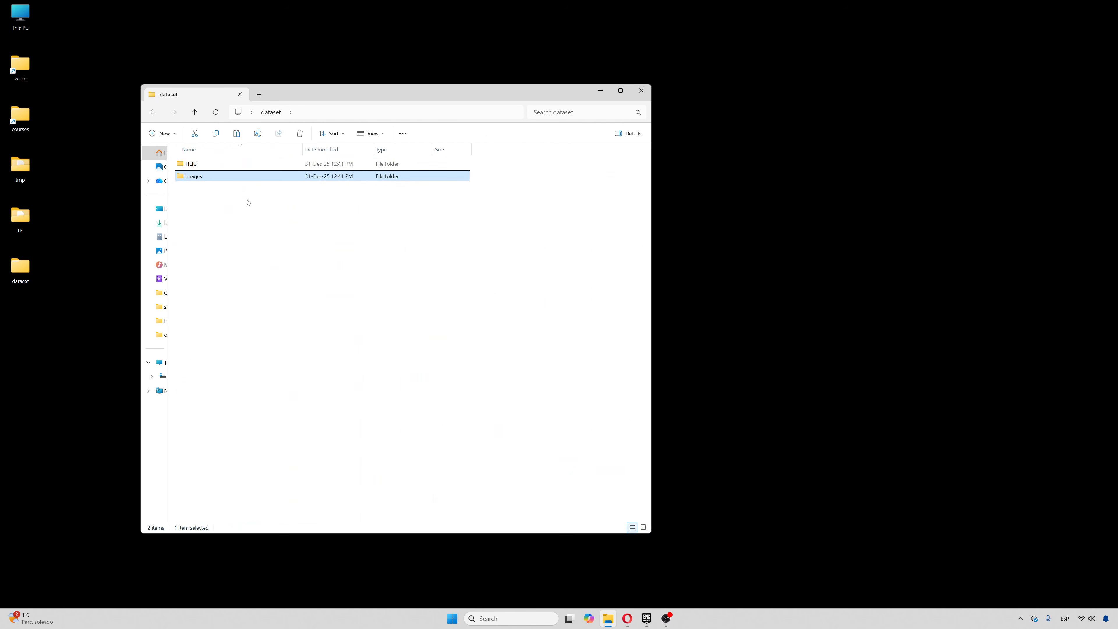
pyautogui.moveTo(344, 91); pyautogui.dragTo(399, 87)
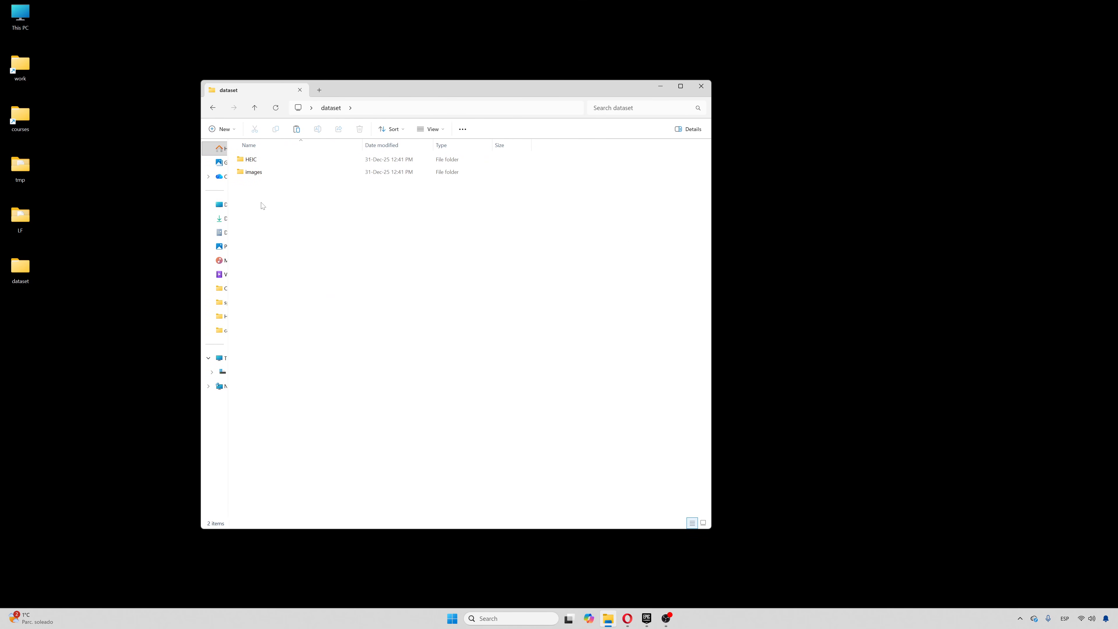
pyautogui.doubleClick(259, 172)
pyautogui.click(304, 172)
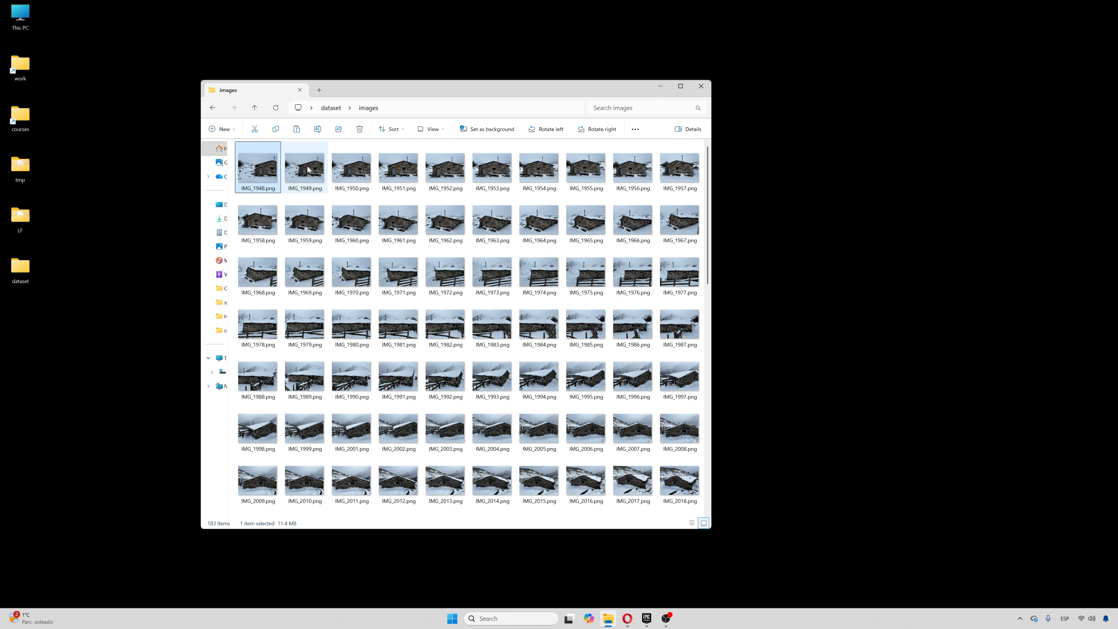
pyautogui.click(254, 108)
pyautogui.click(266, 187)
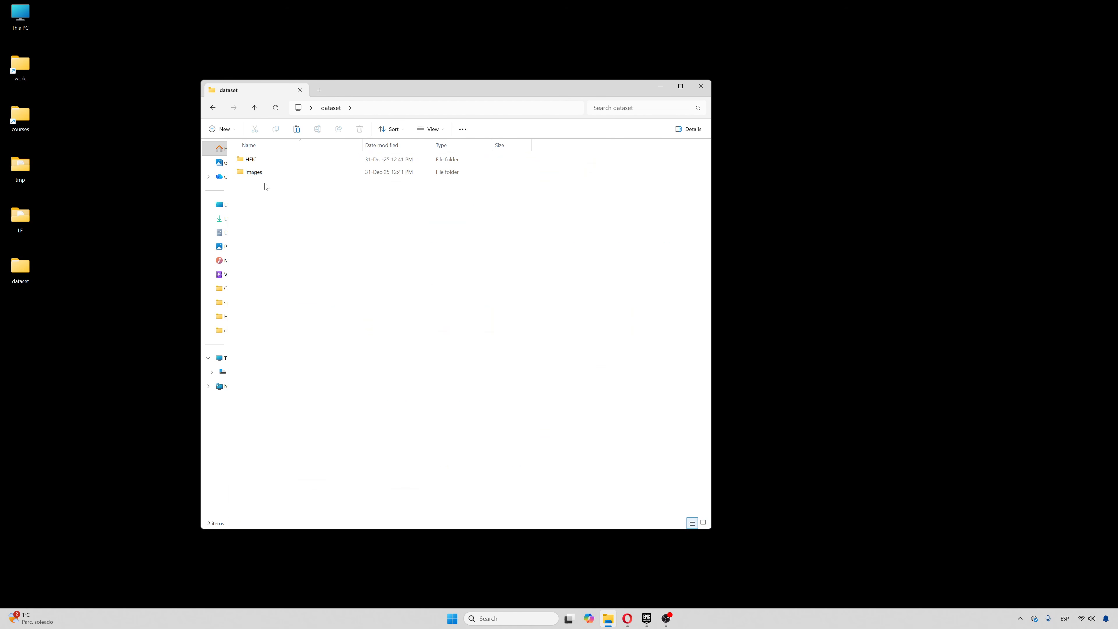
# Open the HEIC subfolder and examine the original photos, including the file details of IMG_1948.HEIC.
pyautogui.click(256, 163)
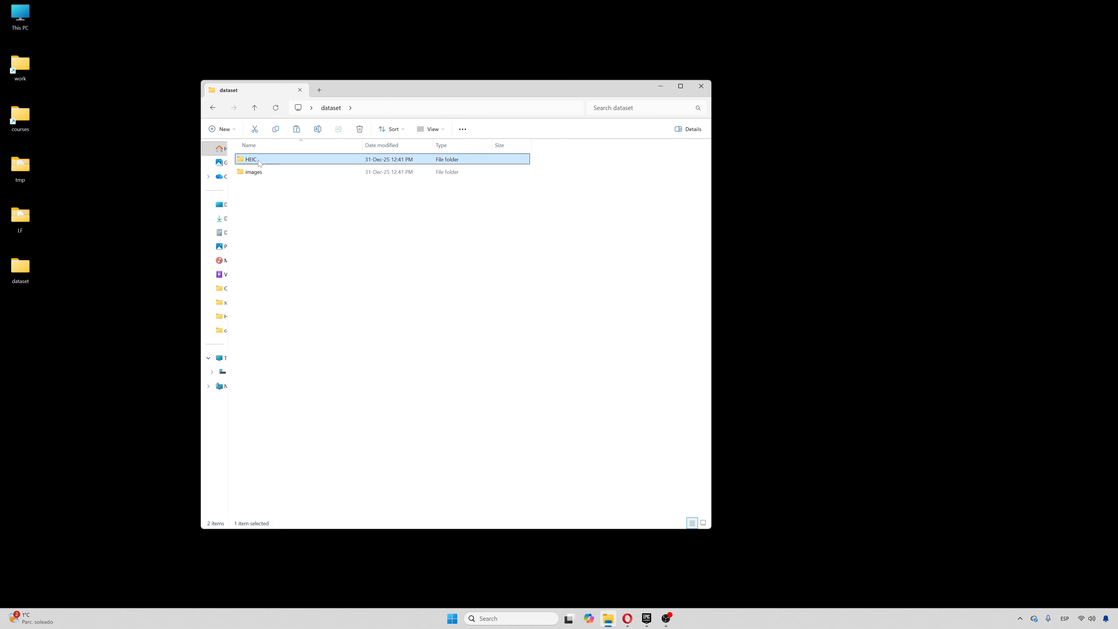
pyautogui.doubleClick(272, 163)
pyautogui.click(351, 170)
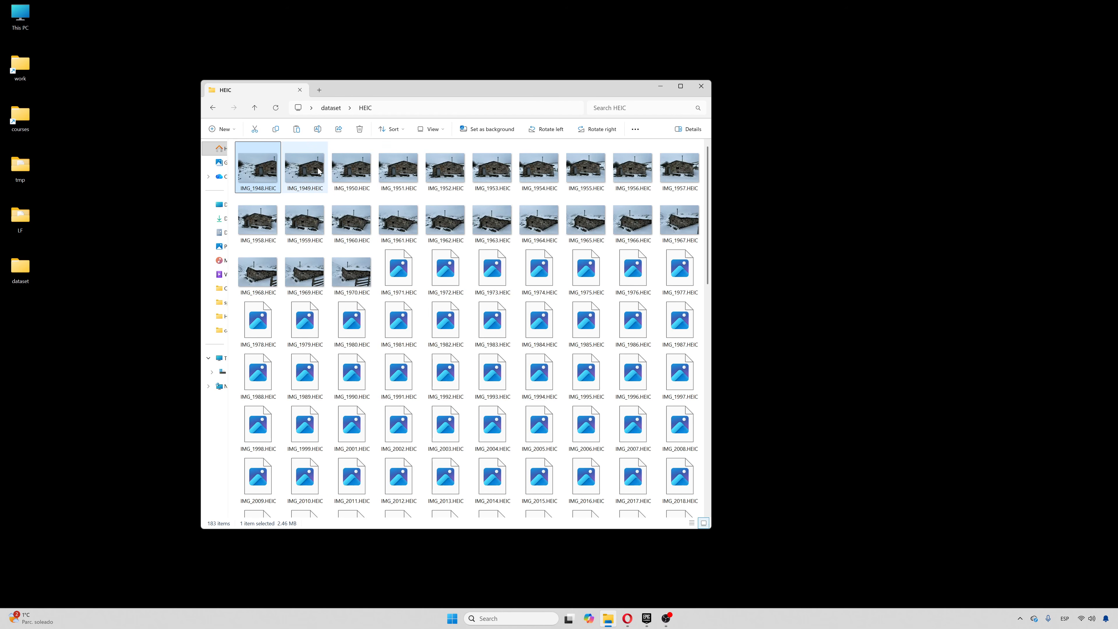
pyautogui.click(444, 168)
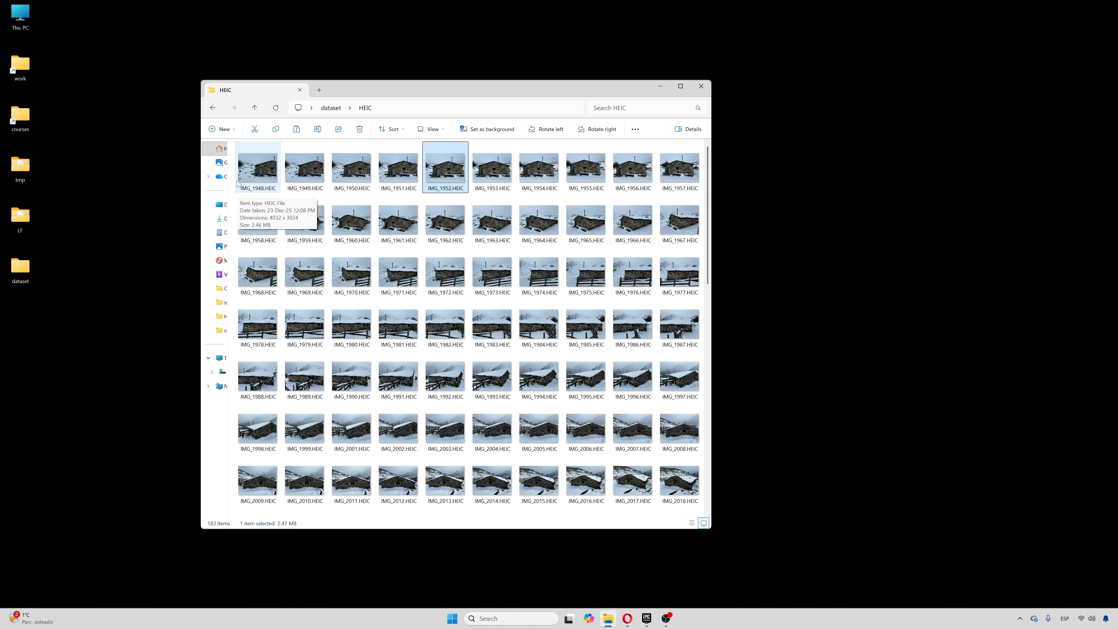
pyautogui.click(257, 174)
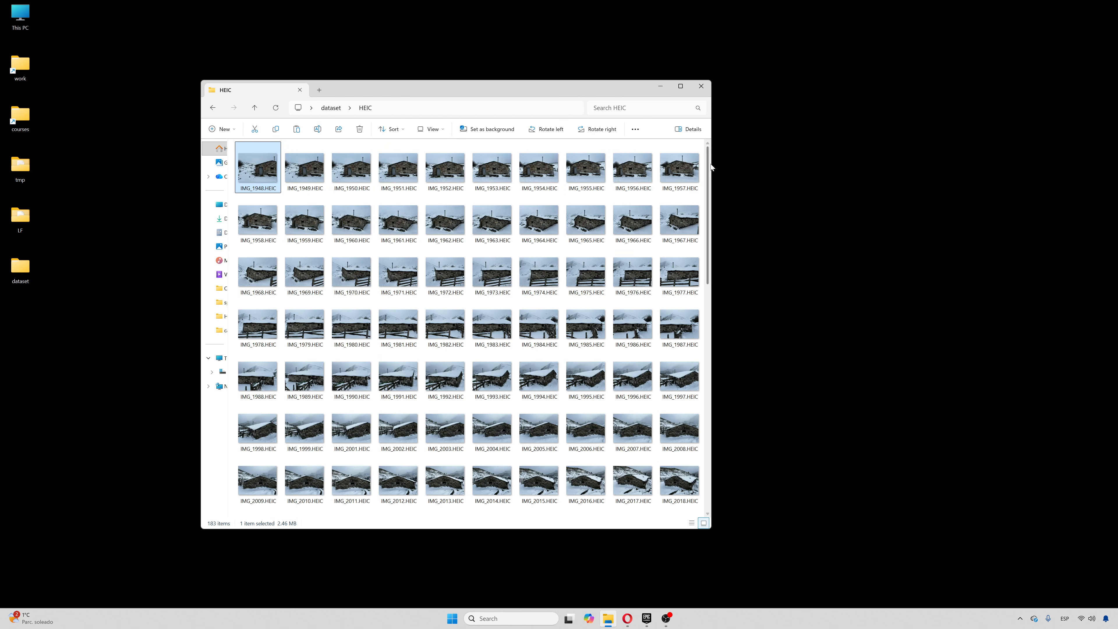
pyautogui.moveTo(712, 167); pyautogui.dragTo(715, 167)
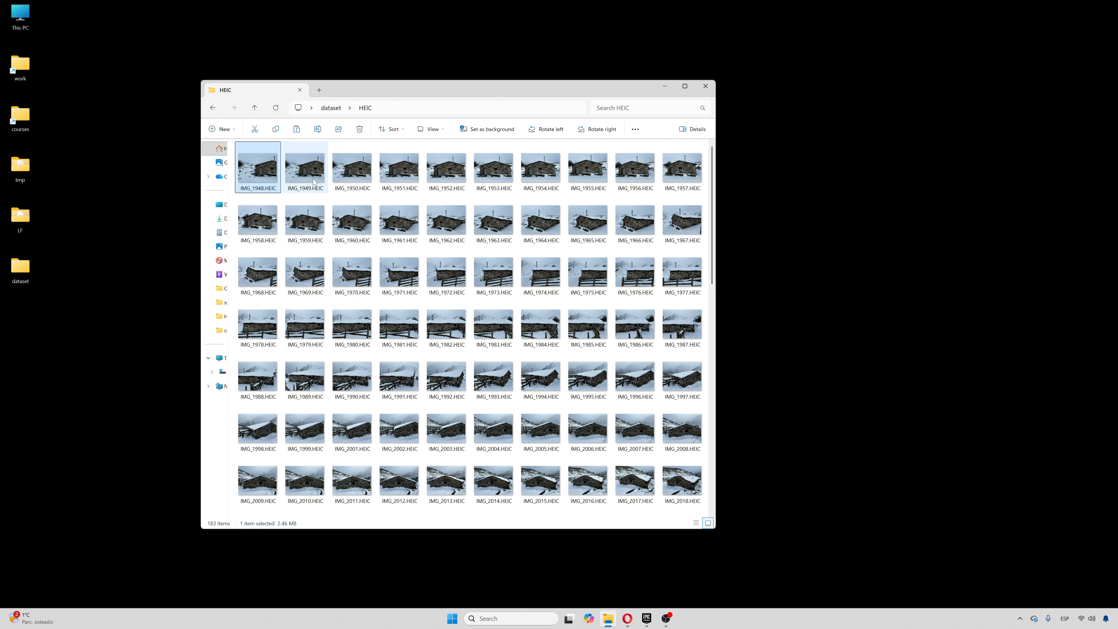
pyautogui.keyDown('ctrl'); pyautogui.scroll(-2, 555, 352); pyautogui.keyUp('ctrl')
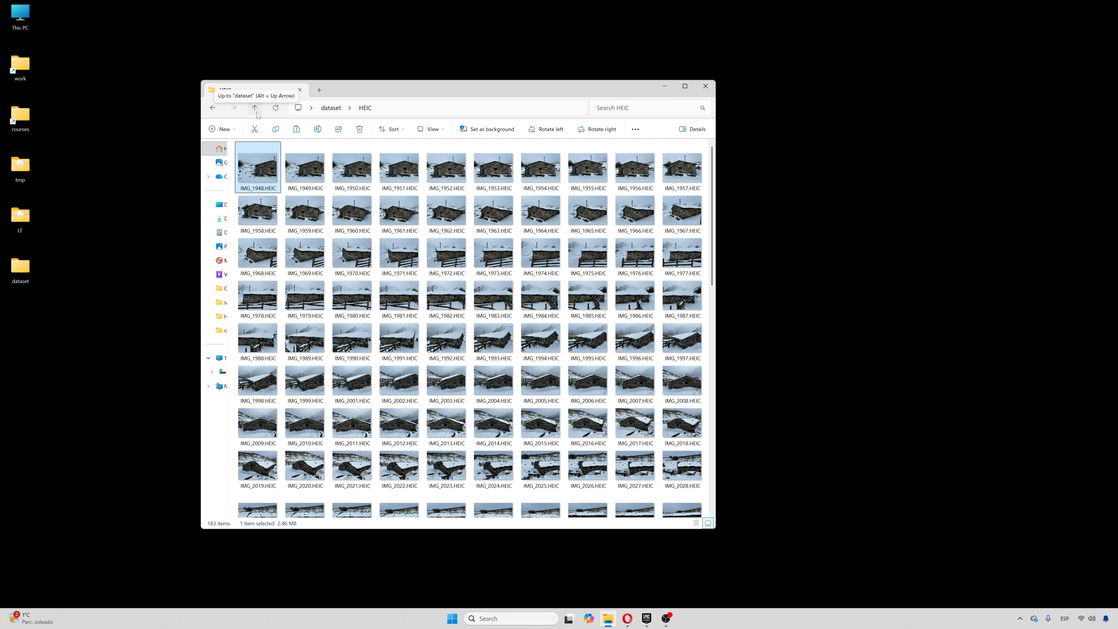
pyautogui.click(303, 169)
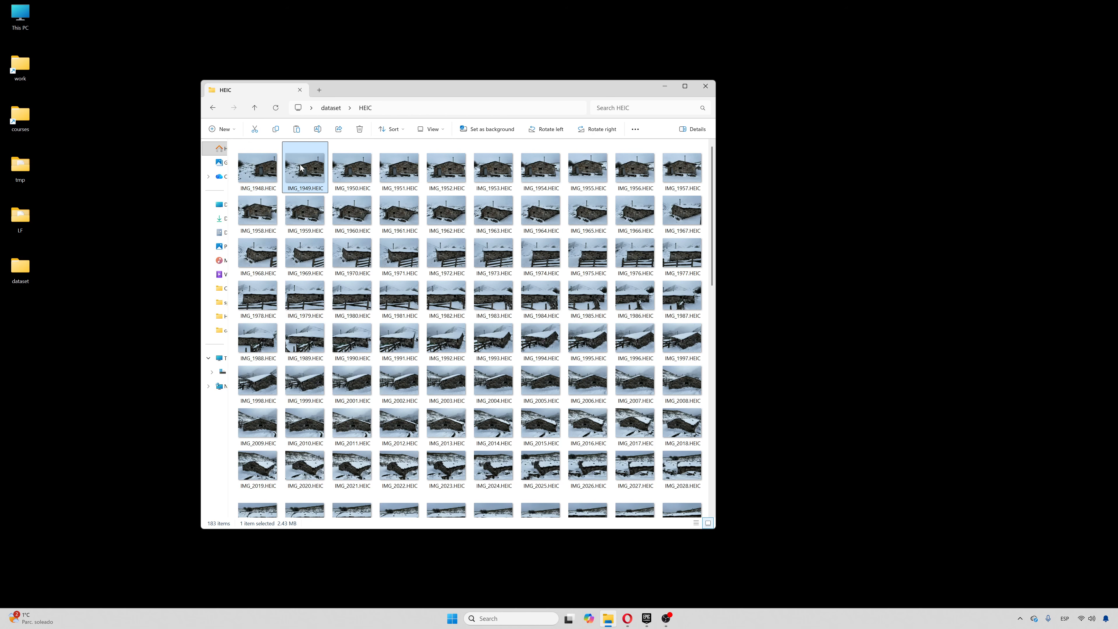
pyautogui.click(276, 173)
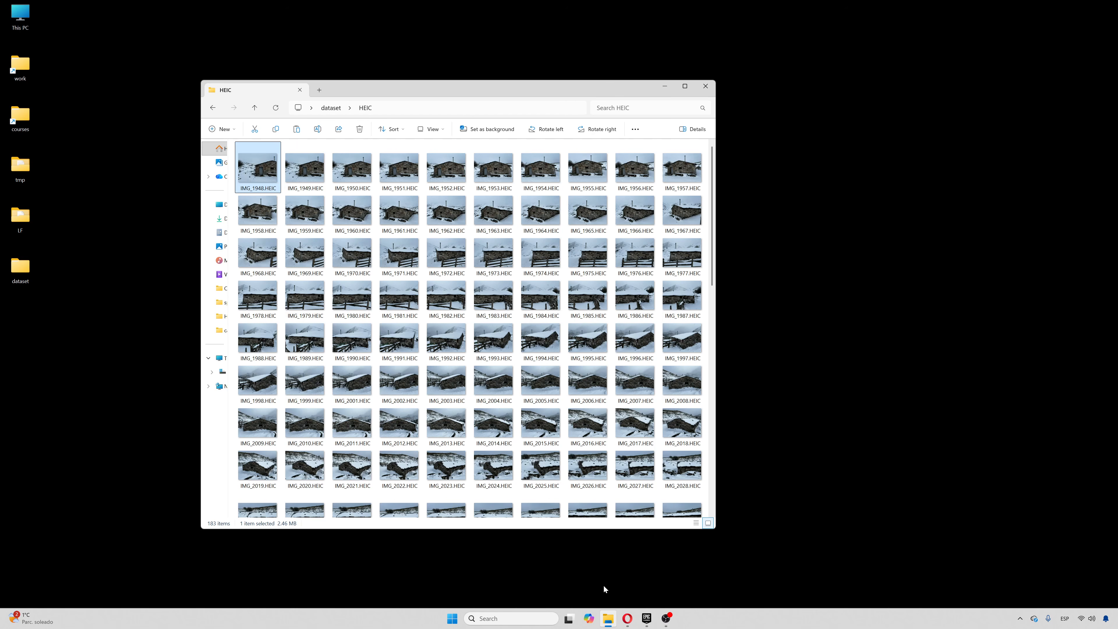
# Switch to the browser, review the ImageMagick site and its download page, and return to the HEIC folder.
pyautogui.click(628, 619)
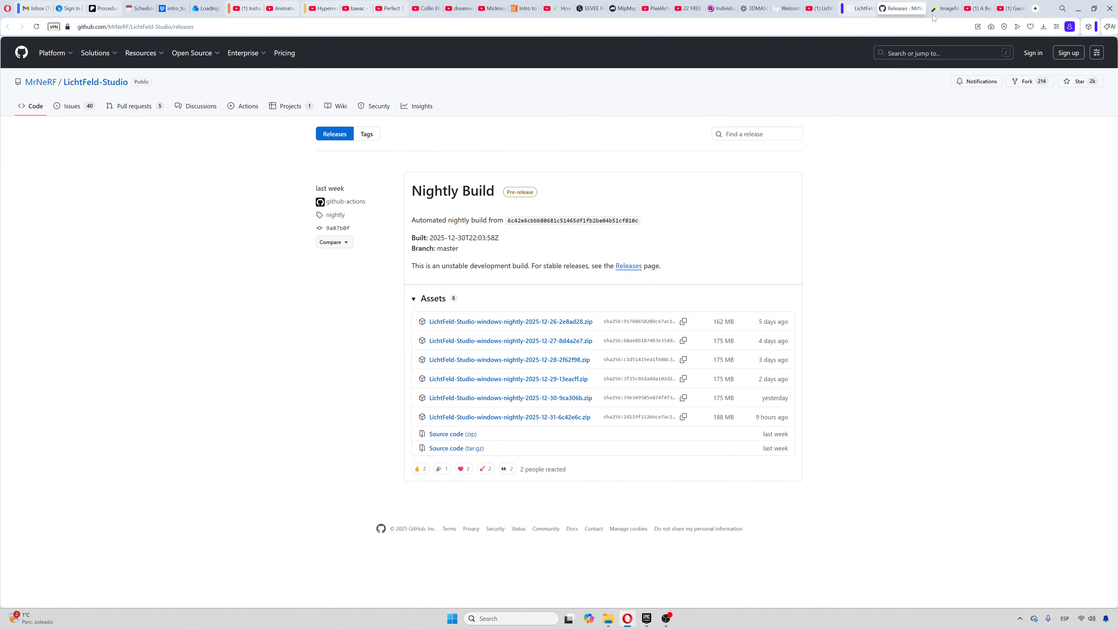
pyautogui.click(933, 10)
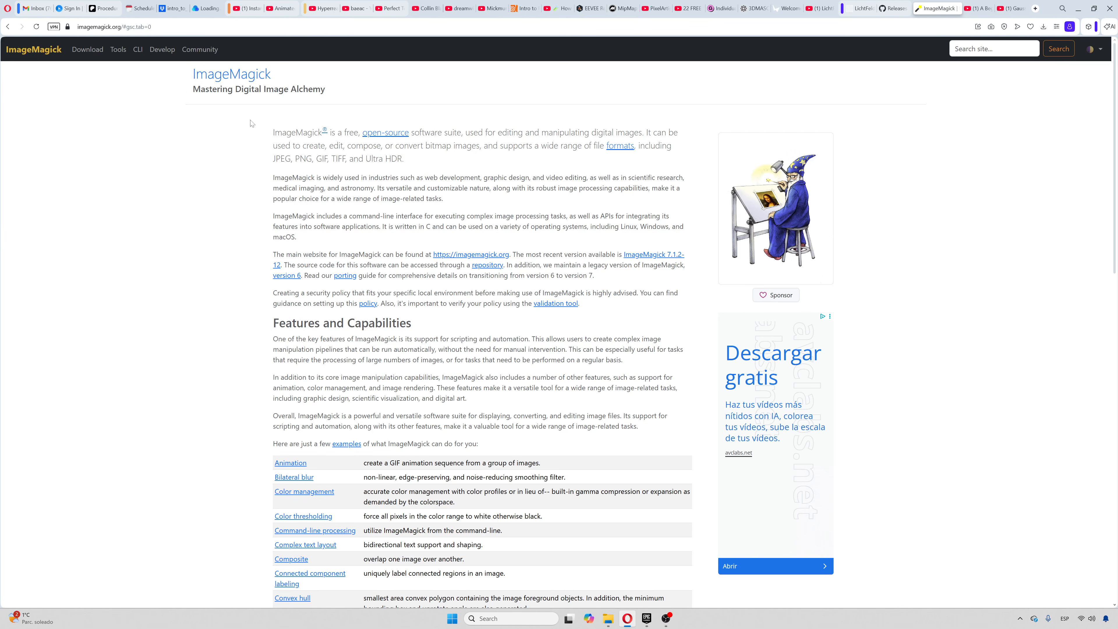
pyautogui.scroll(-3, 337, 280)
pyautogui.scroll(3, 337, 279)
pyautogui.click(644, 258)
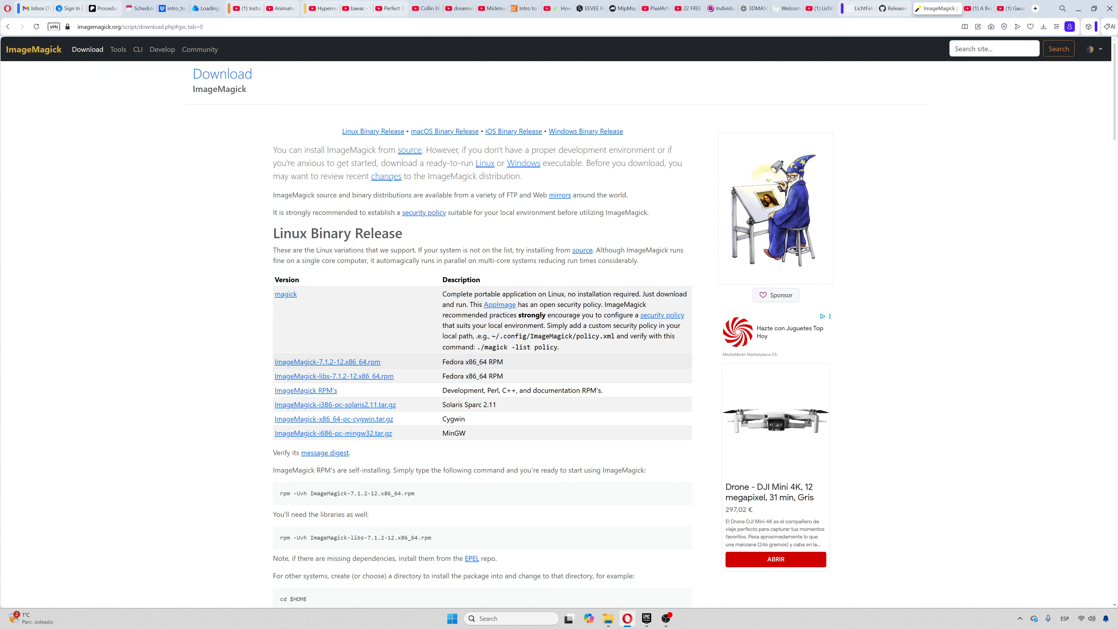
pyautogui.click(1078, 8)
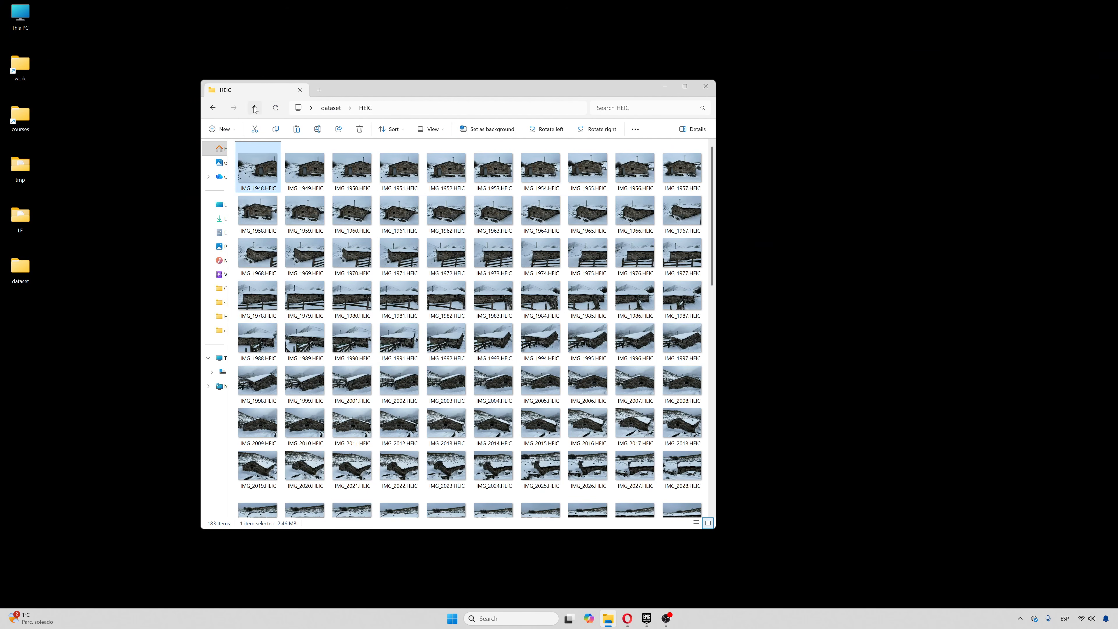
# Open a command prompt in the HEIC folder and move its window so the photo files stay in view.
pyautogui.click(418, 114)
pyautogui.press('BackSpace')
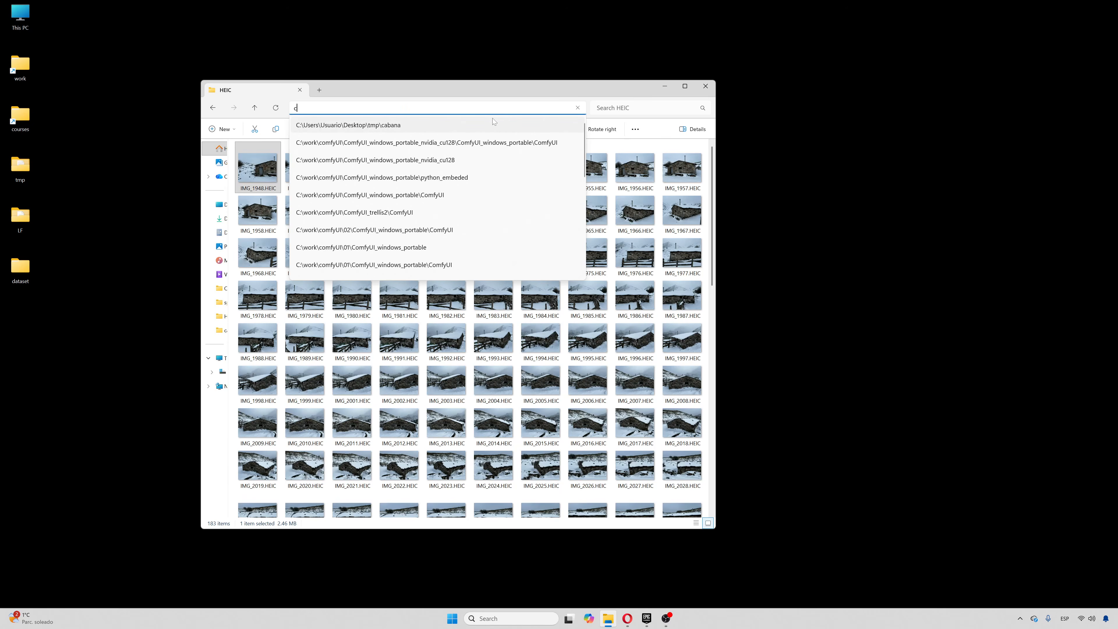
pyautogui.write('cmd')
pyautogui.press('Return')
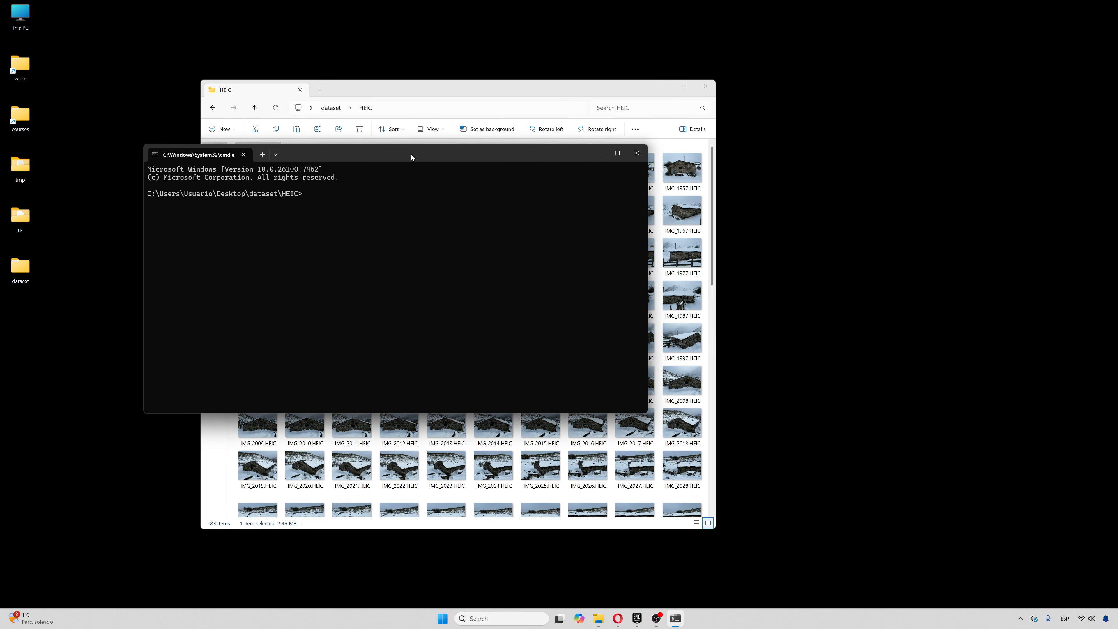
pyautogui.moveTo(400, 186); pyautogui.dragTo(411, 263)
# Batch-convert all HEIC photos in the folder to PNG with the command magick mogrify -format png *.heic.
pyautogui.write('magic mogrify -')
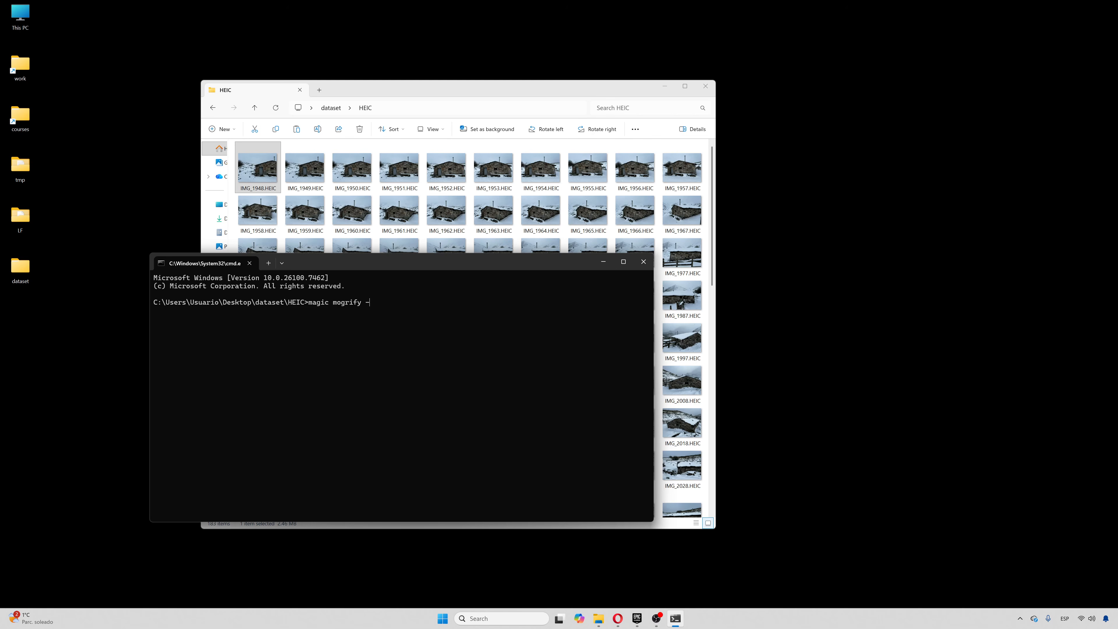
pyautogui.write('at png *.heic')
pyautogui.press('Return')
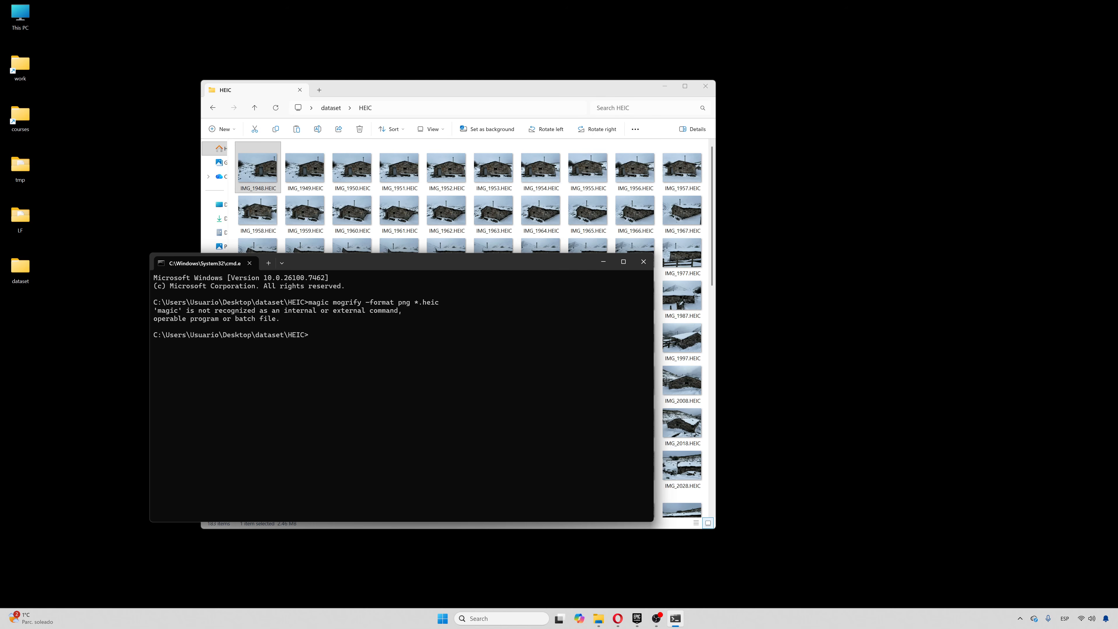
pyautogui.press('Up')
pyautogui.write('k')
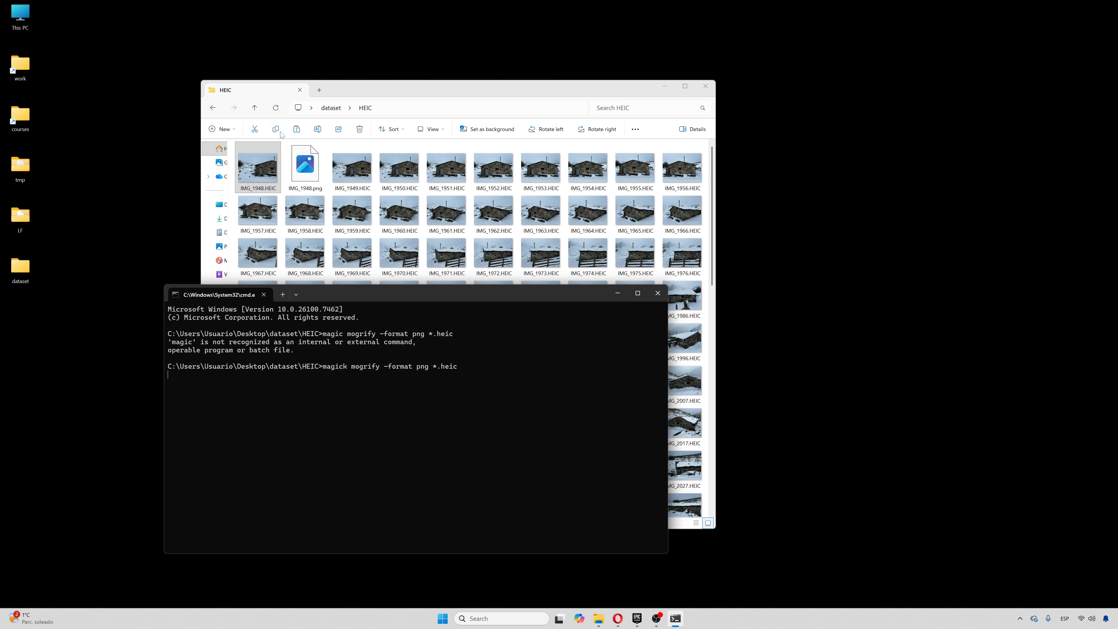
# Stop the running conversion by closing the command prompt, and delete IMG_1948.png and IMG_1949.png from the HEIC folder.
pyautogui.click(303, 171)
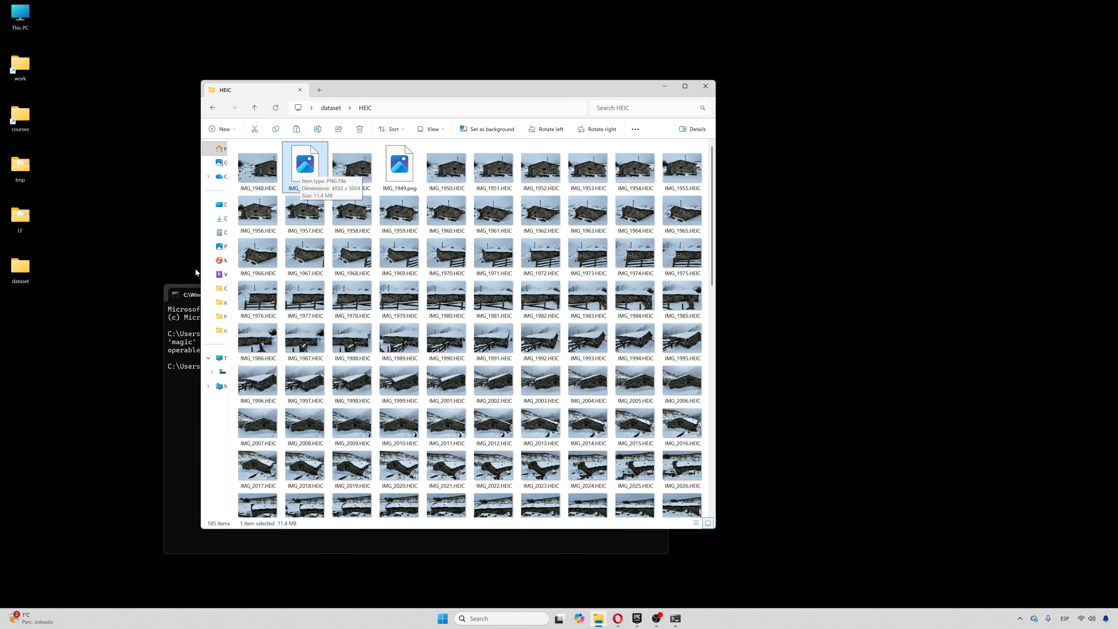
pyautogui.click(200, 298)
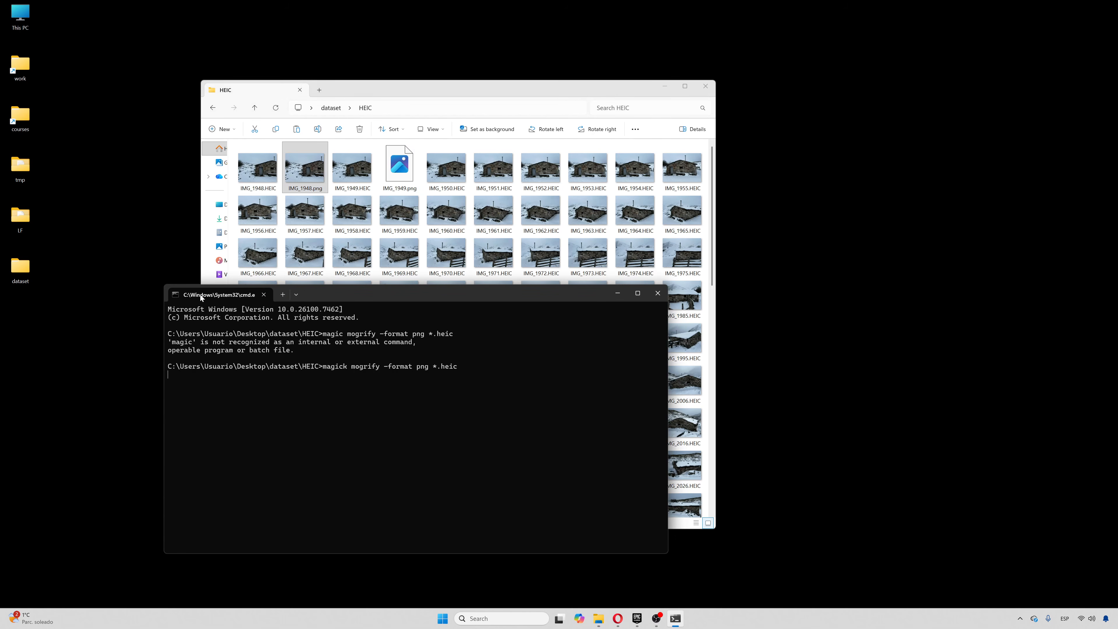
pyautogui.click(657, 293)
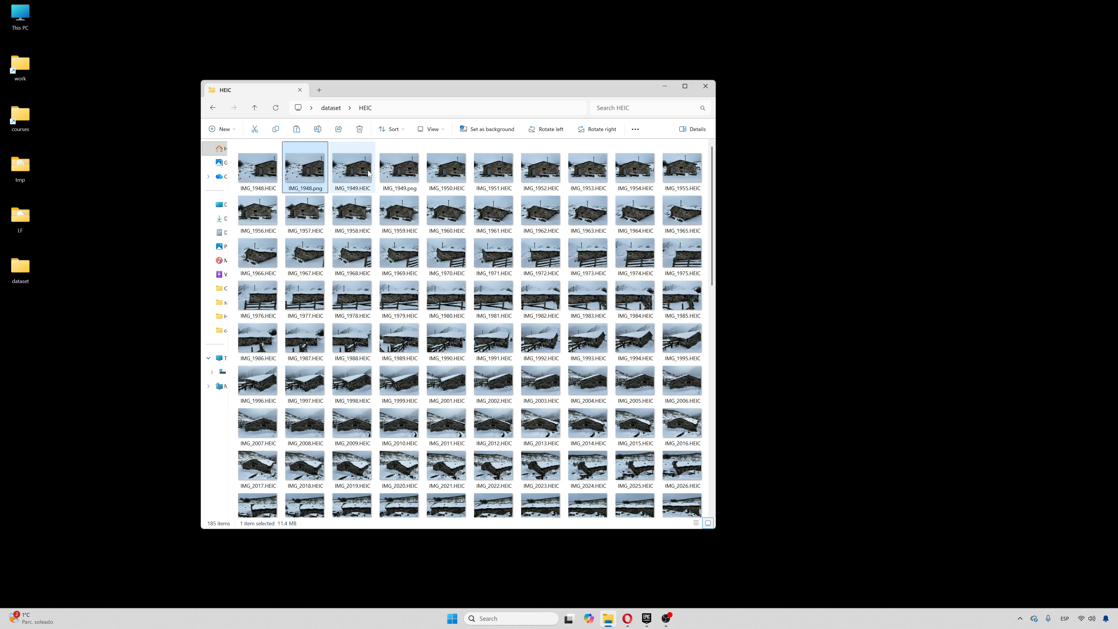
pyautogui.keyDown('ctrl'); pyautogui.click(406, 171); pyautogui.keyUp('ctrl')
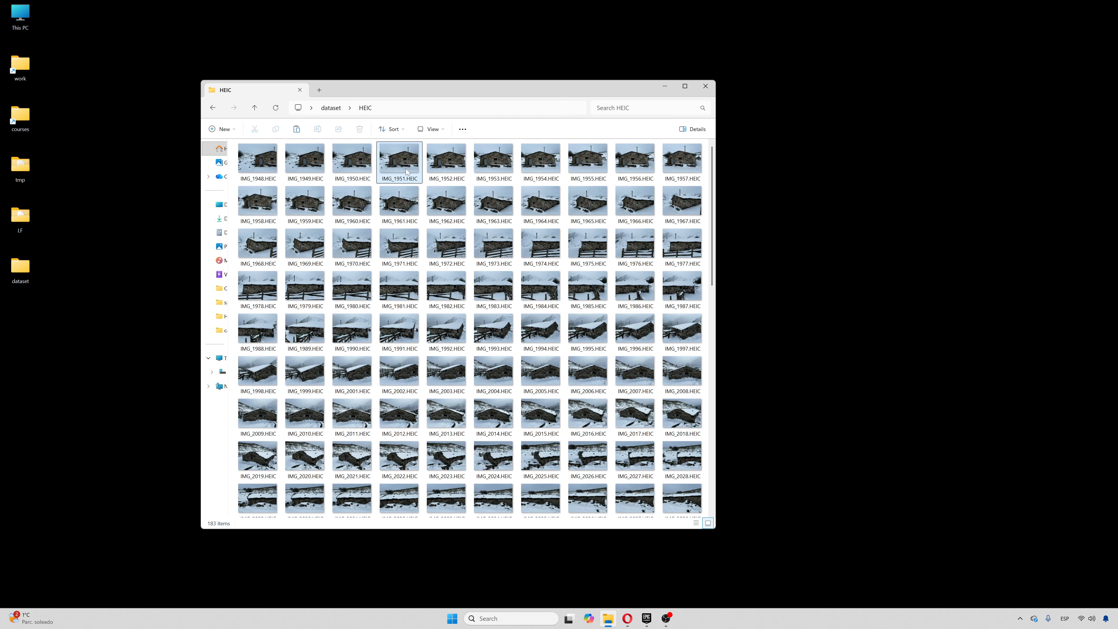
# Return to the dataset folder and delete its HEIC subfolder, leaving only the images folder.
pyautogui.click(257, 109)
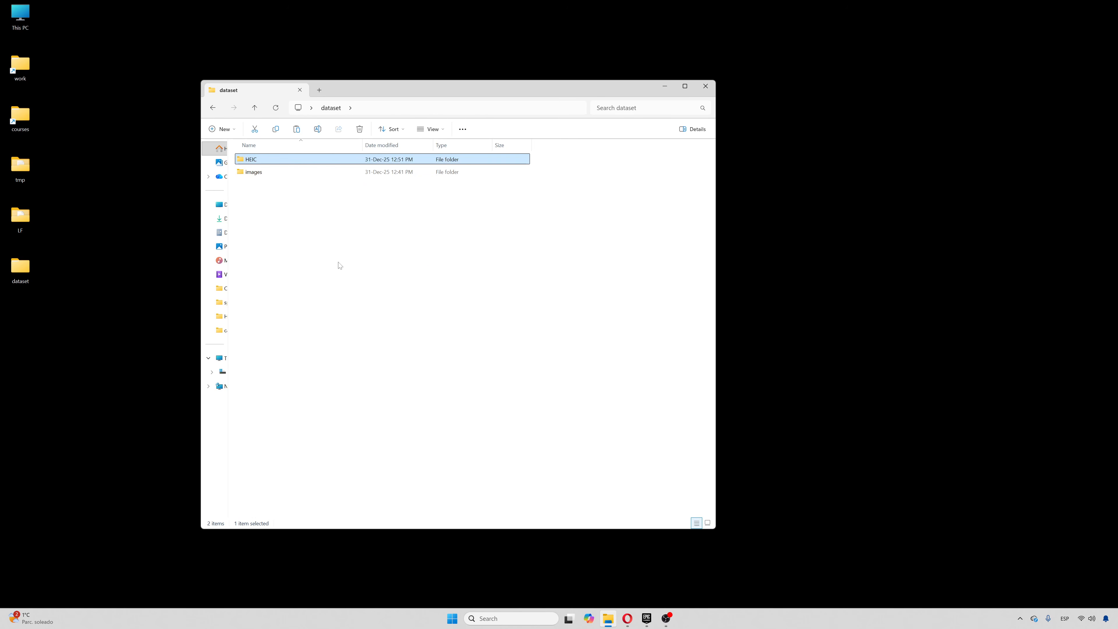
pyautogui.click(260, 175)
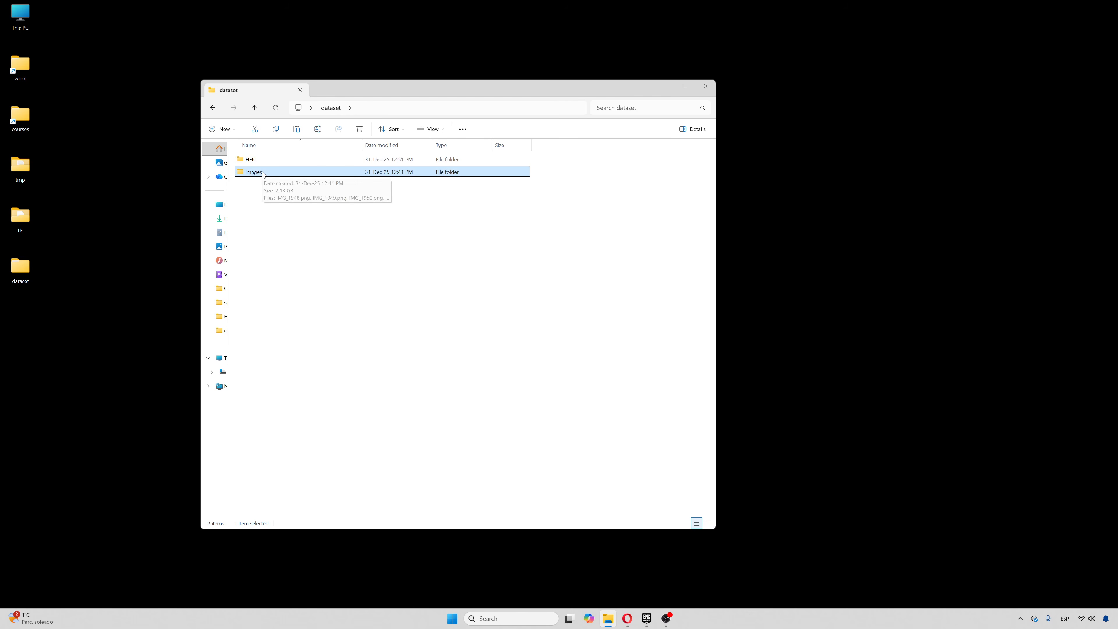
pyautogui.click(350, 241)
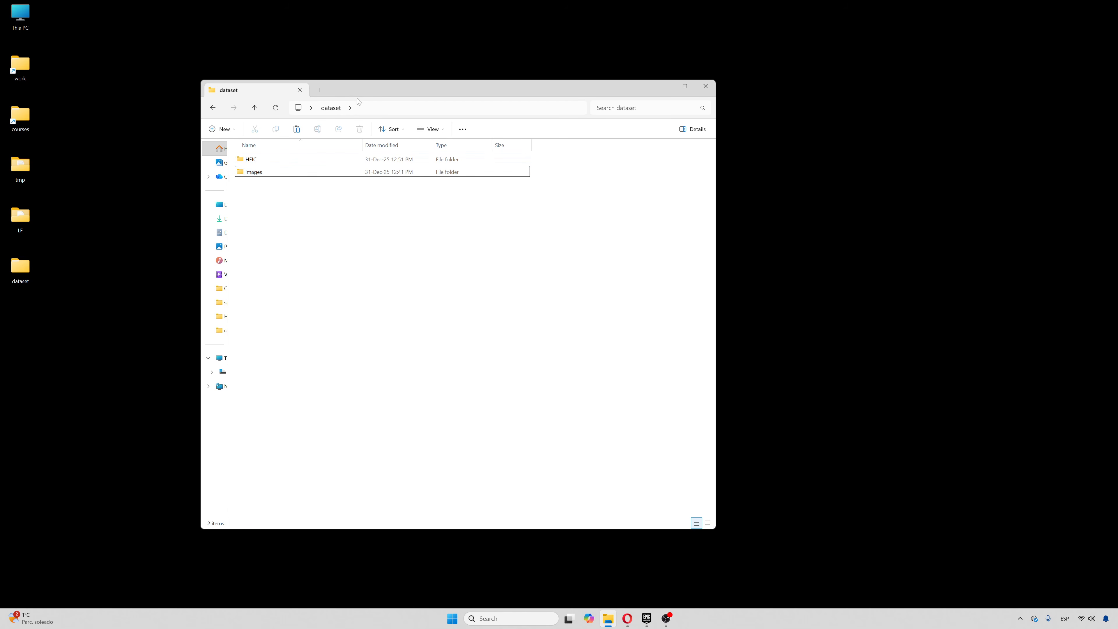
pyautogui.moveTo(384, 91); pyautogui.dragTo(444, 98)
pyautogui.click(318, 169)
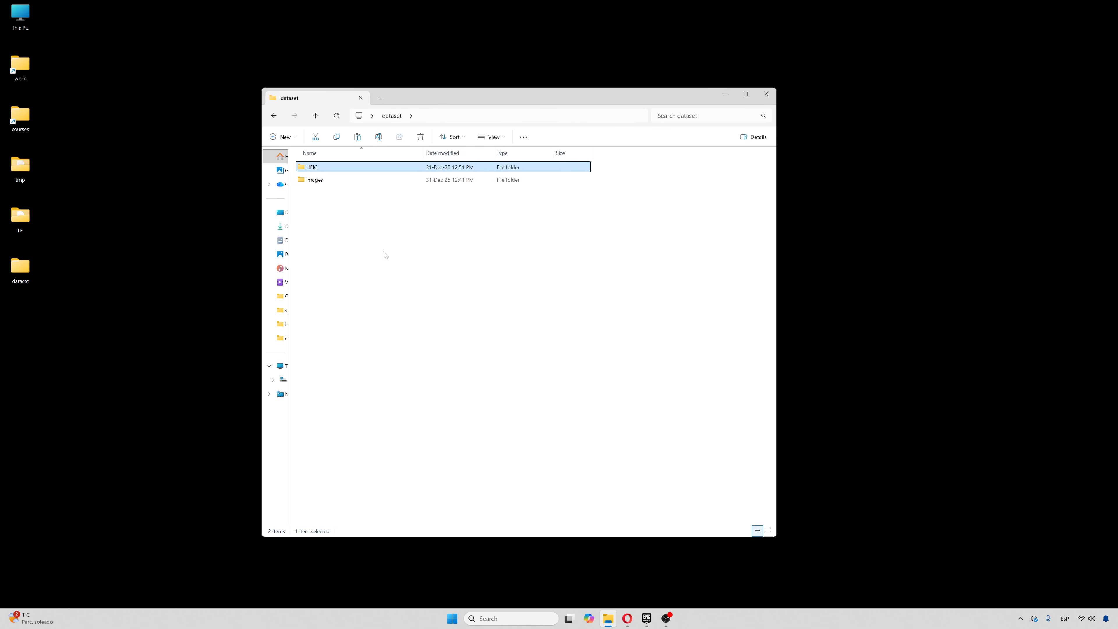
pyautogui.press('Delete')
pyautogui.click(330, 170)
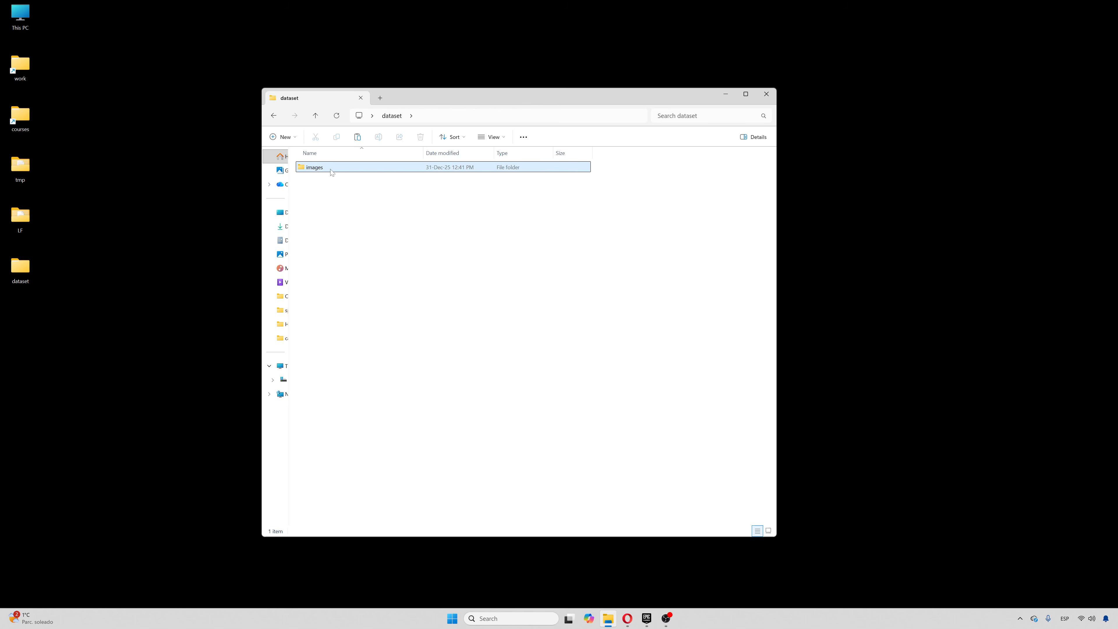
pyautogui.click(423, 239)
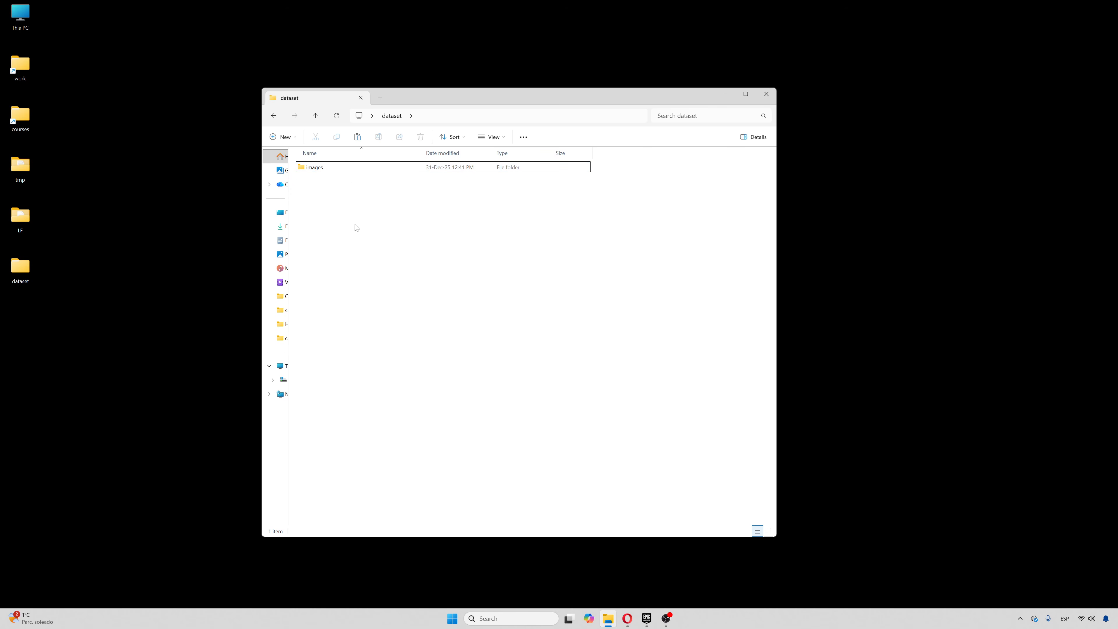
# Look over the PNG photos in the images folder and return to the dataset folder.
pyautogui.doubleClick(320, 167)
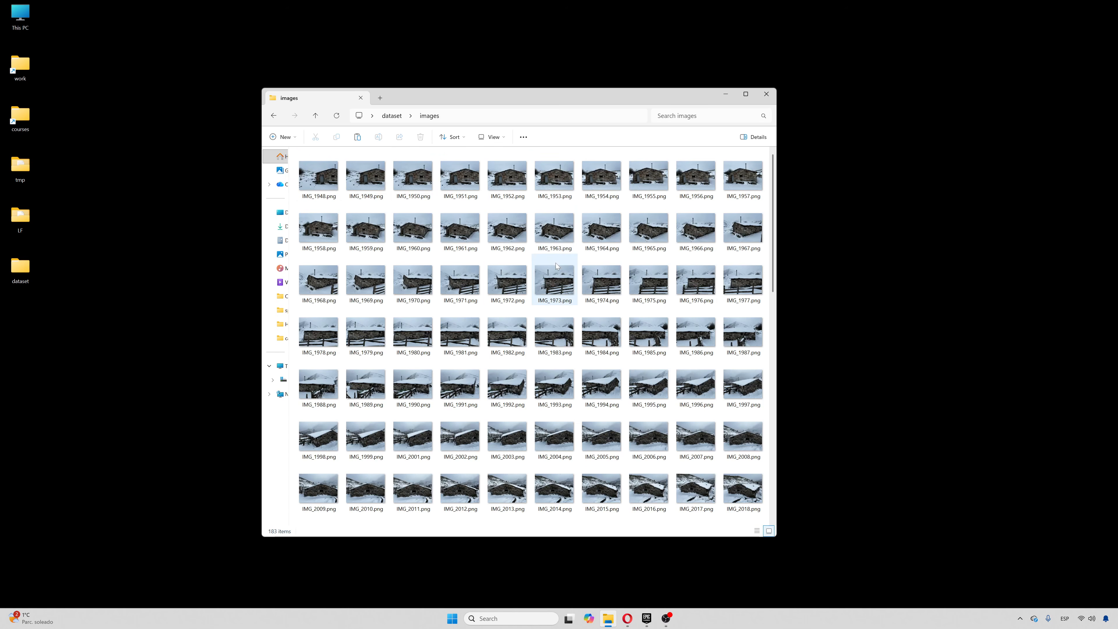
pyautogui.click(315, 115)
pyautogui.click(440, 296)
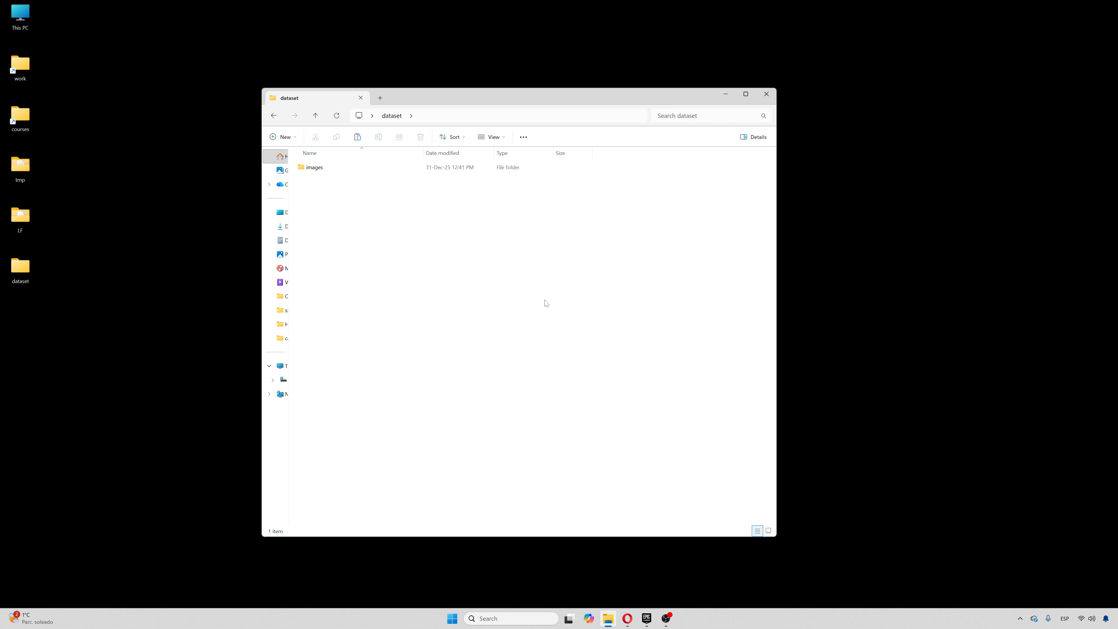
# Create a new folder named sparse in the dataset folder, beside images.
pyautogui.rightClick(398, 216)
pyautogui.moveTo(432, 311)
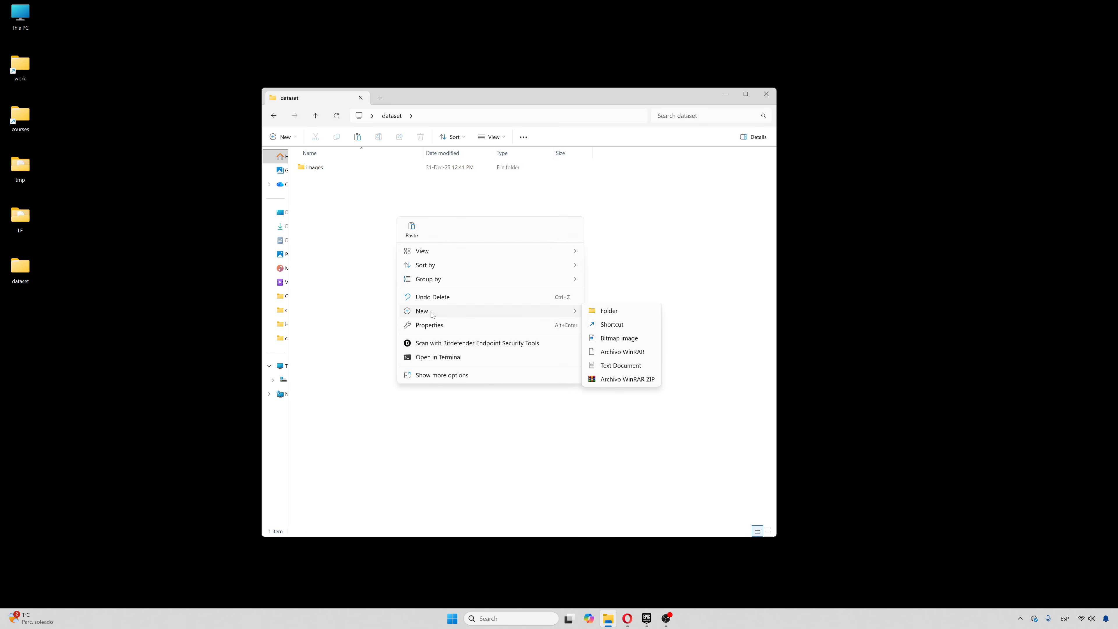
pyautogui.click(610, 312)
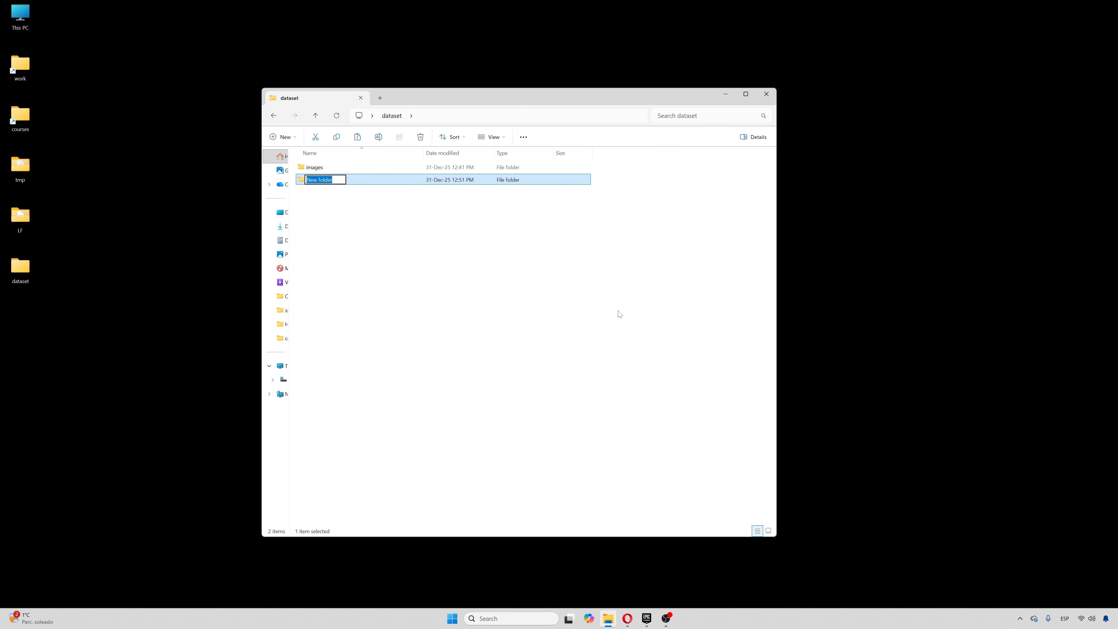
pyautogui.write('sparse')
pyautogui.press('Return')
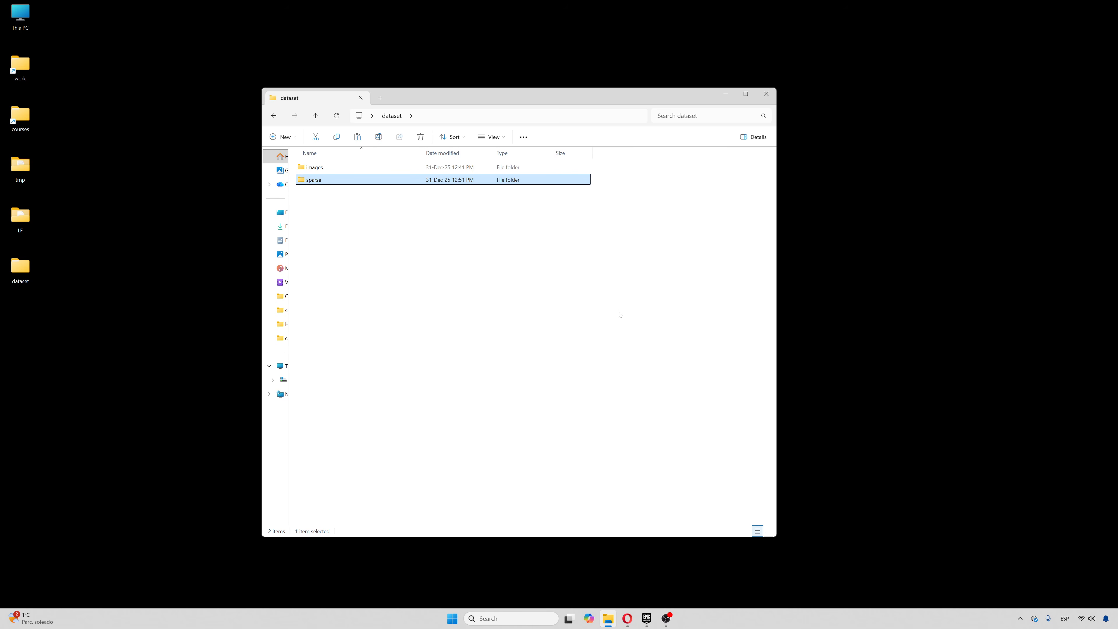
pyautogui.click(572, 307)
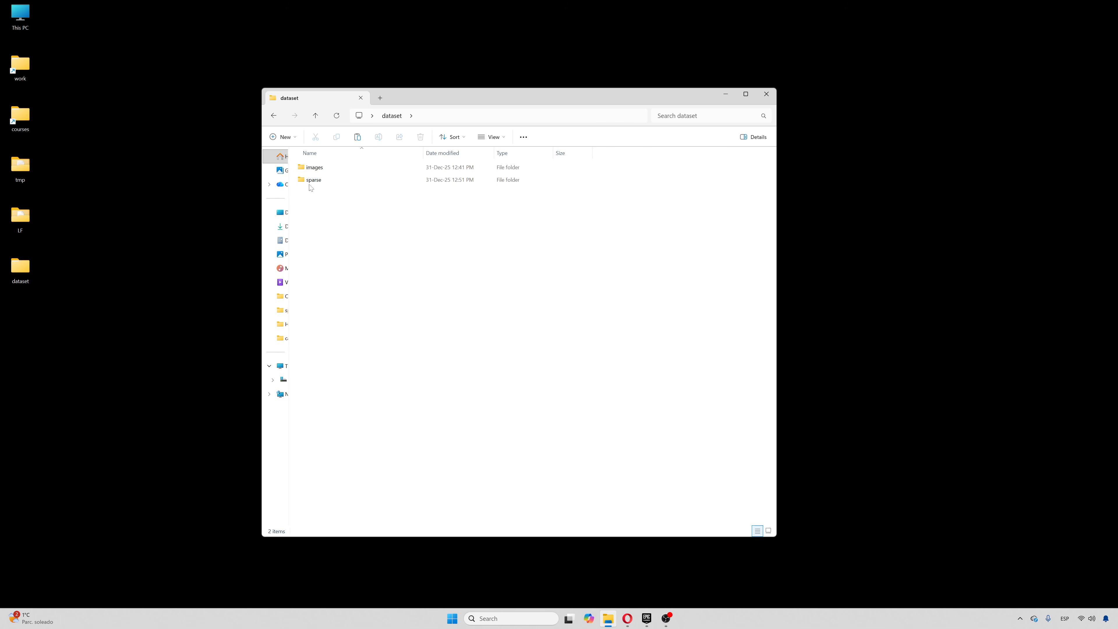
pyautogui.click(313, 180)
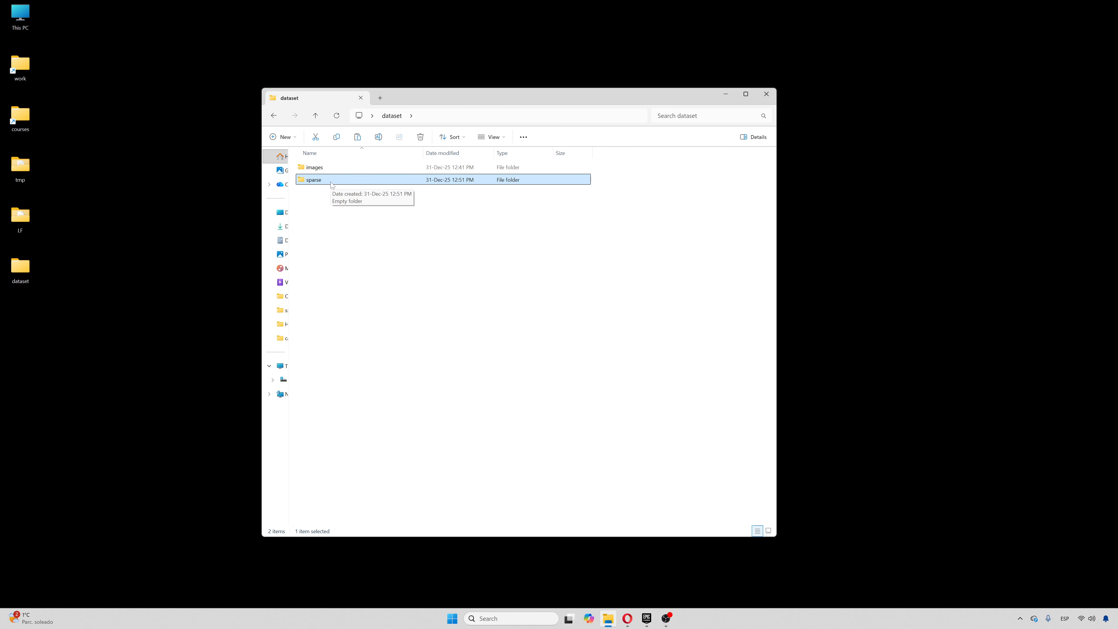
# Check the contents of the images folder again and go back up to the dataset folder.
pyautogui.doubleClick(323, 167)
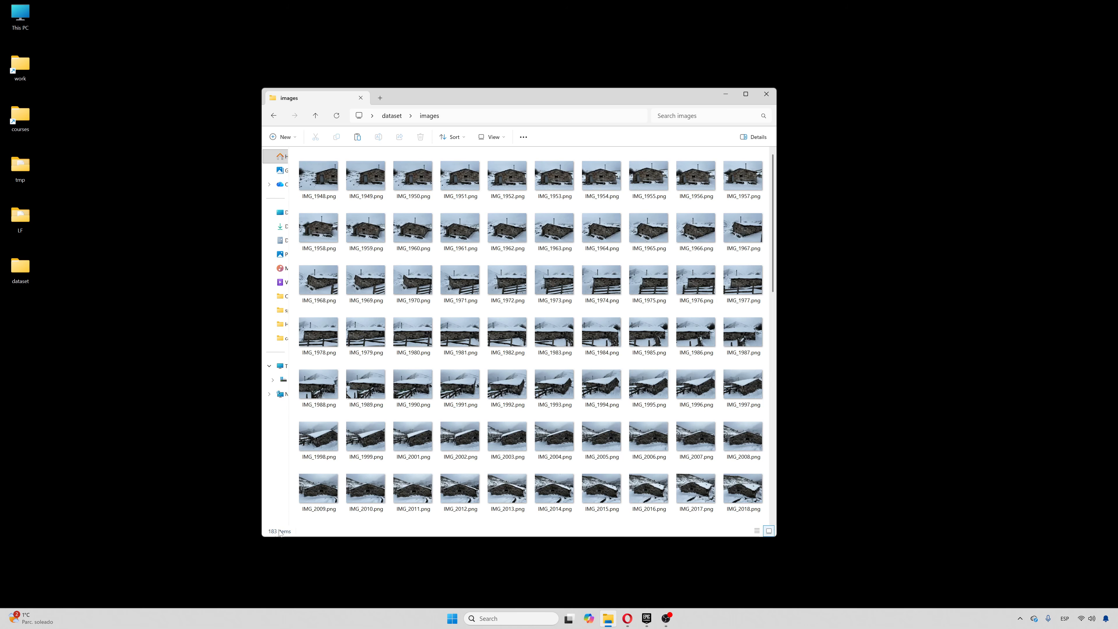
pyautogui.click(316, 116)
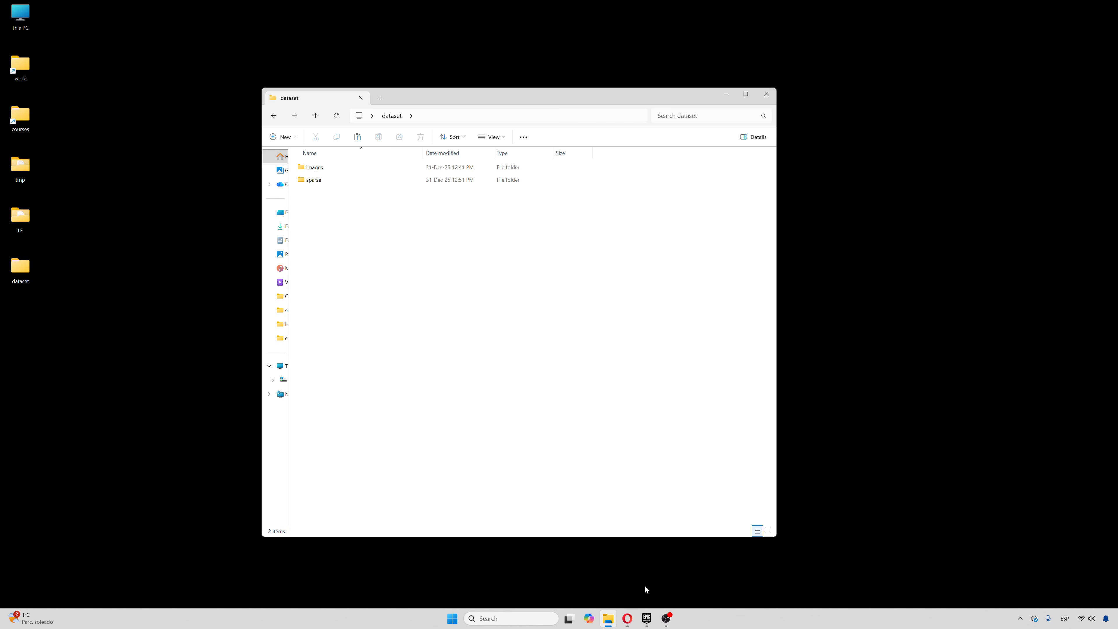
pyautogui.moveTo(322, 208); pyautogui.dragTo(308, 150)
pyautogui.click(381, 258)
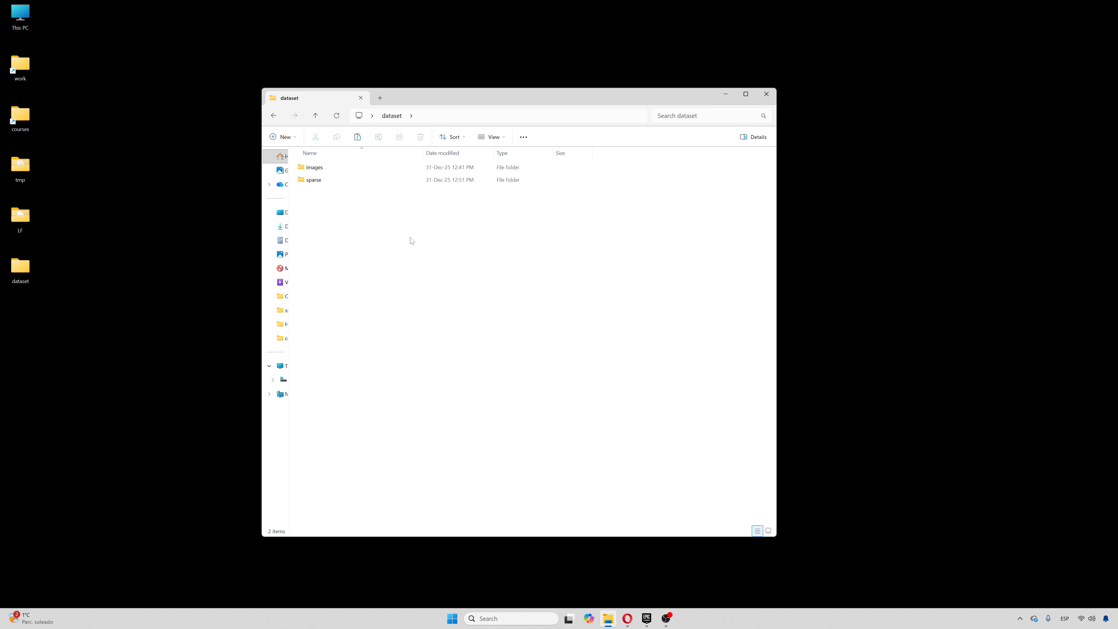
# Open IMG_2023.png from the images folder in a maximized photo viewer and browse back through the cabin shots to IMG_2012.png.
pyautogui.doubleClick(383, 168)
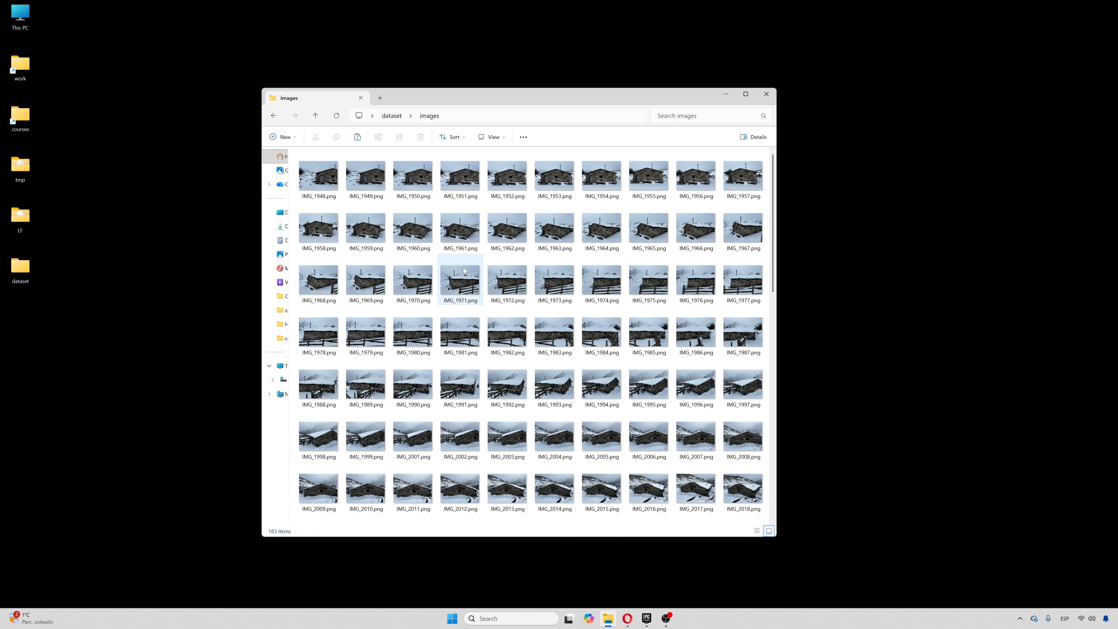
pyautogui.scroll(-5, 498, 267)
pyautogui.doubleClick(507, 240)
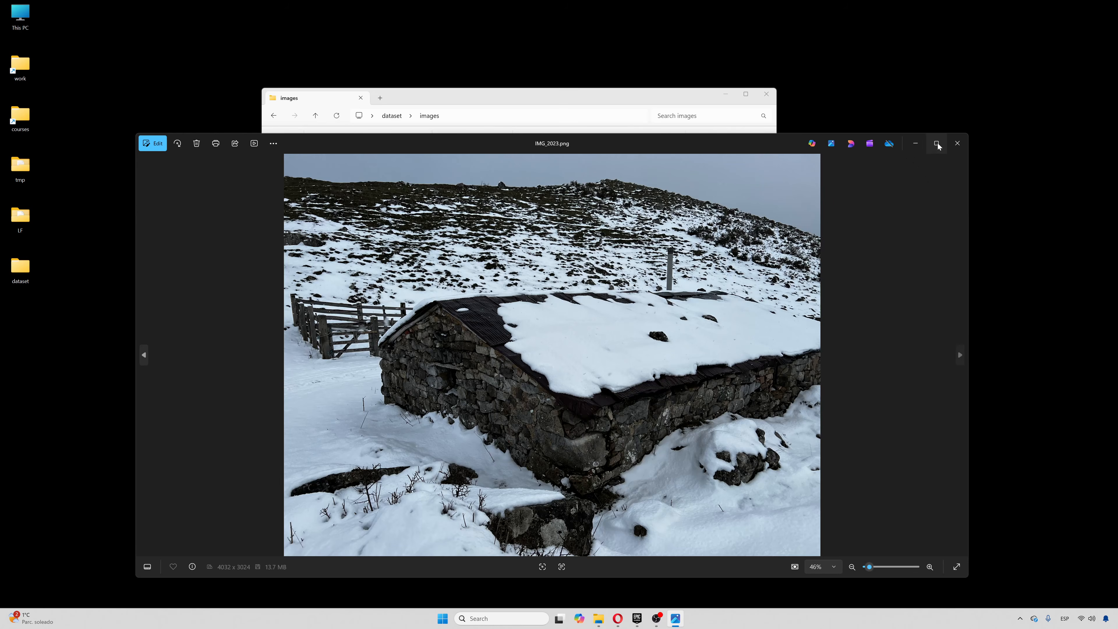
pyautogui.click(938, 143)
pyautogui.press('Right')
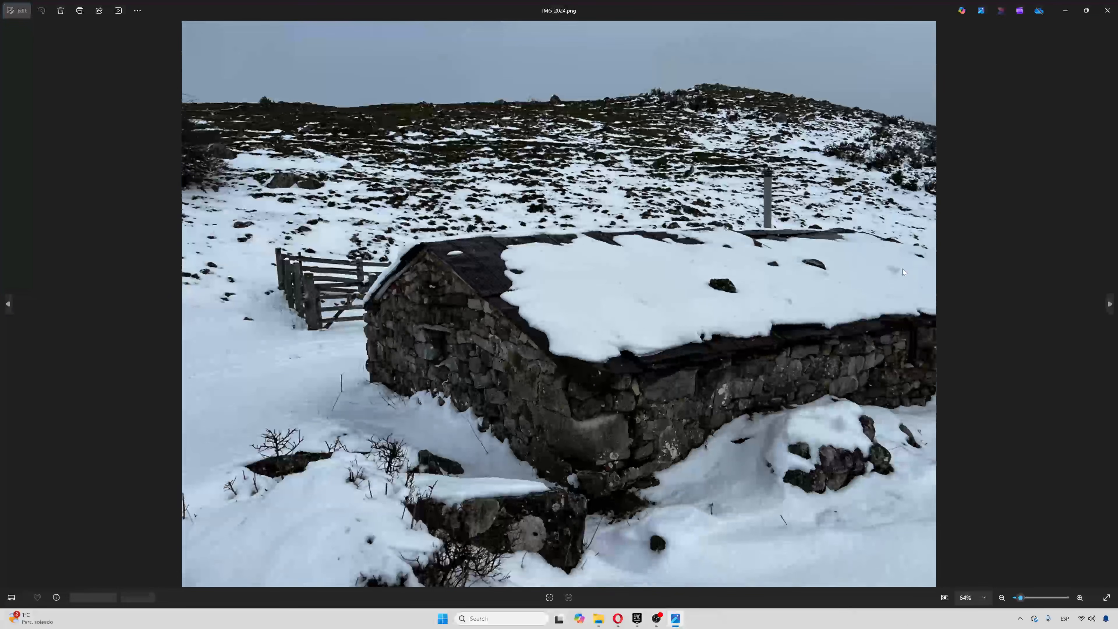
pyautogui.press('Left')
pyautogui.press('Left')
pyautogui.press('Left')
pyautogui.press('Left')
pyautogui.press('Left')
pyautogui.press('Left')
pyautogui.press('Left')
pyautogui.press('Left')
pyautogui.press('Left')
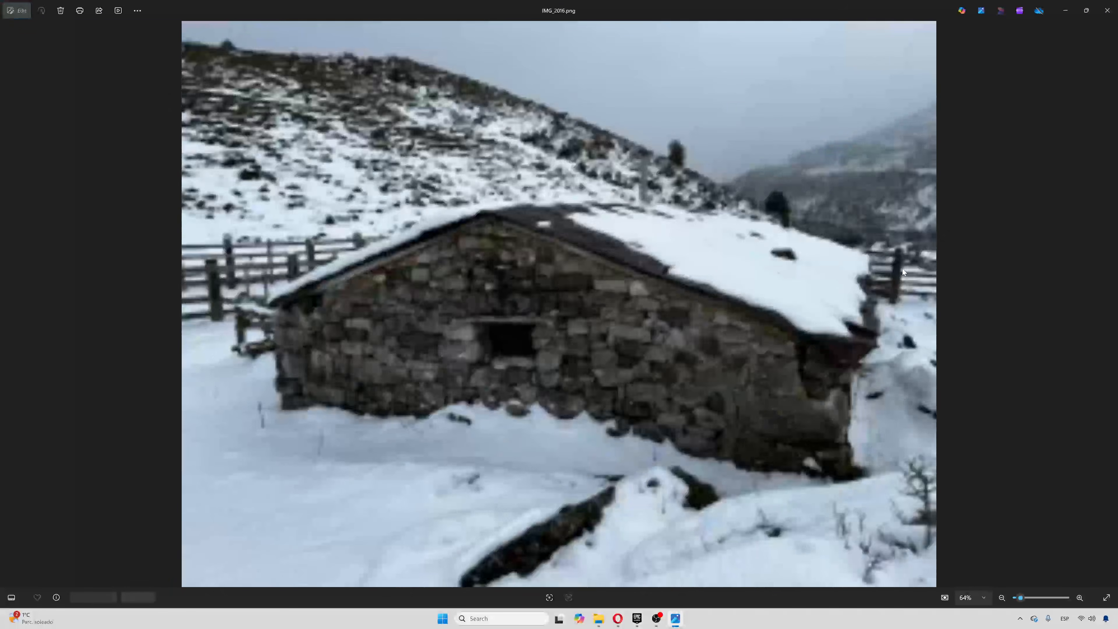
pyautogui.press('Left')
pyautogui.press('Left')
pyautogui.press('Left')
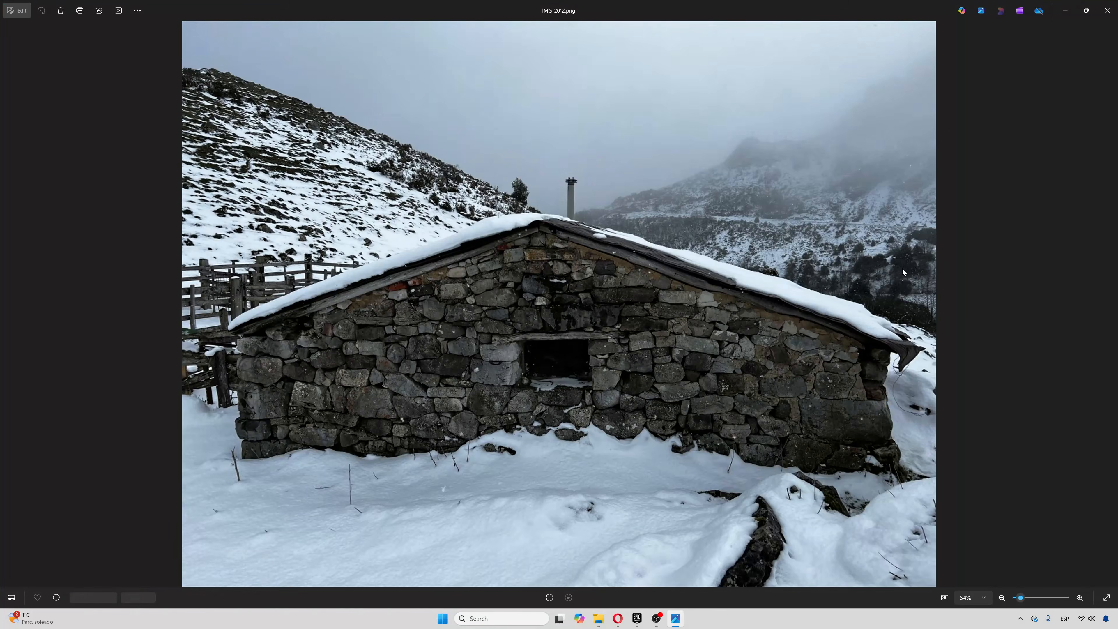
# Browse forward through the cabin photos from IMG_2012.png to IMG_2068.png to examine the coverage around the building, and close the viewer.
pyautogui.press('Right')
pyautogui.press('Right')
pyautogui.press('Right')
pyautogui.press('Right')
pyautogui.press('Right')
pyautogui.press('Right')
pyautogui.press('Right')
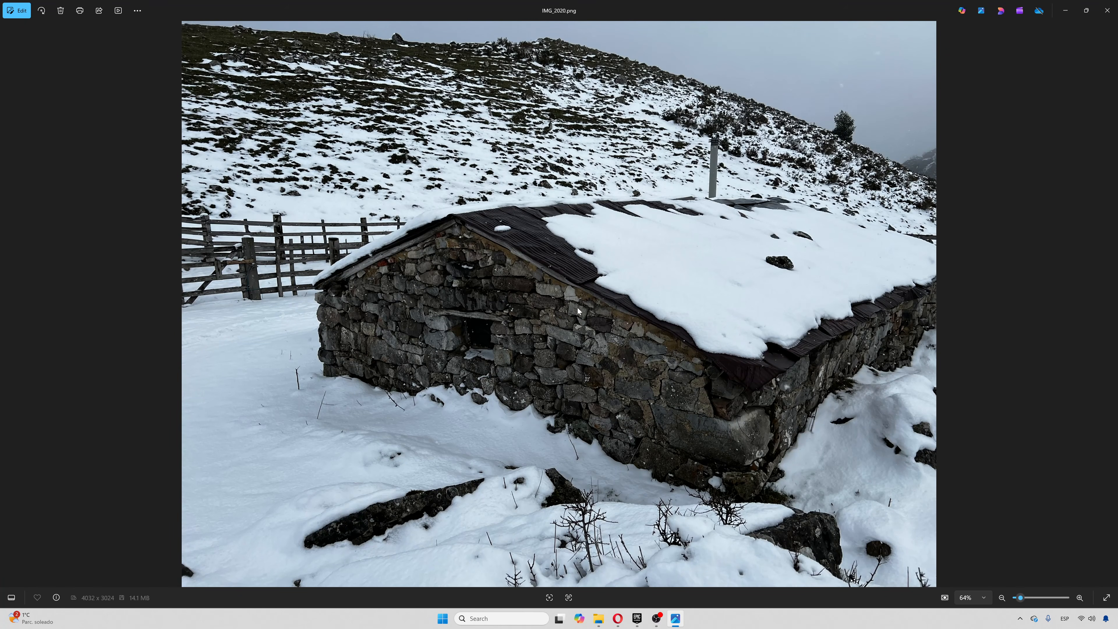
pyautogui.press('Right')
pyautogui.press('Right')
pyautogui.press('Right')
pyautogui.press('Right')
pyautogui.press('Right')
pyautogui.press('Right')
pyautogui.press('Right')
pyautogui.press('Right')
pyautogui.press('Right')
pyautogui.press('Right')
pyautogui.press('Right')
pyautogui.press('Right')
pyautogui.press('Right')
pyautogui.press('Right')
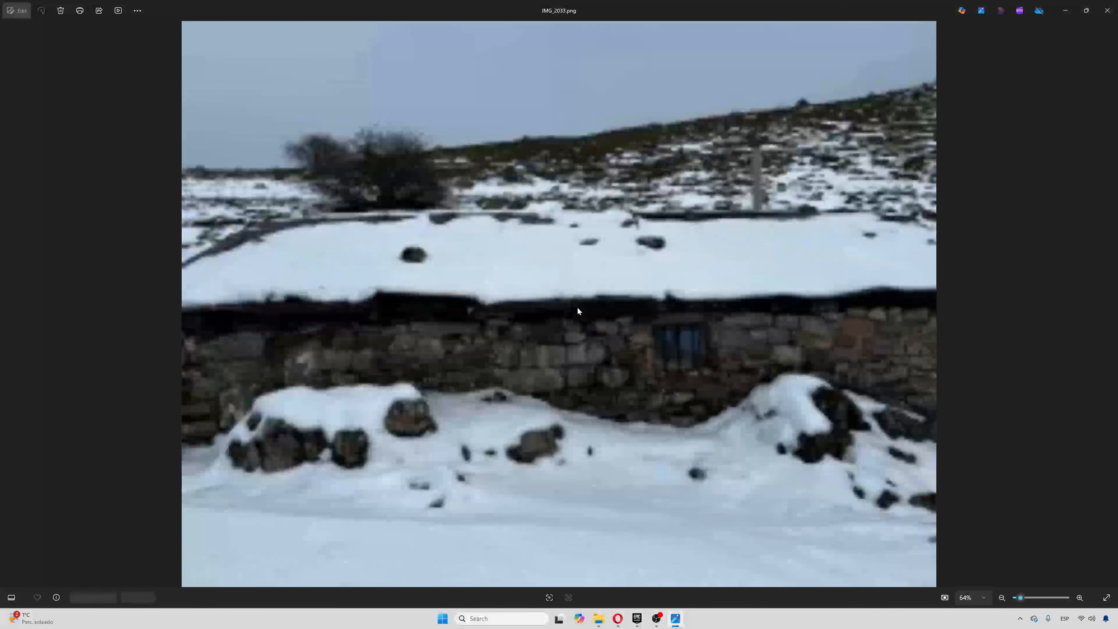
pyautogui.press('Right')
pyautogui.press('Right')
pyautogui.press('Right')
pyautogui.press('Right')
pyautogui.press('Right')
pyautogui.press('Right')
pyautogui.press('Right')
pyautogui.press('Right')
pyautogui.press('Right')
pyautogui.press('Right')
pyautogui.press('Right')
pyautogui.press('Right')
pyautogui.press('Right')
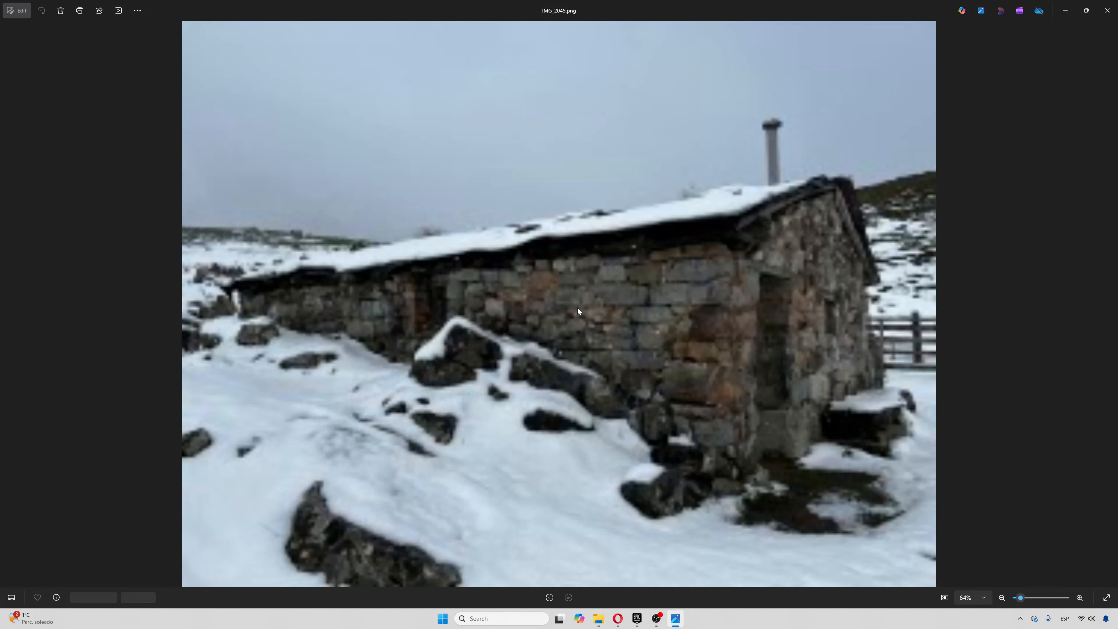
pyautogui.press('Right')
pyautogui.press('Right')
pyautogui.press('Right')
pyautogui.press('Right')
pyautogui.press('Right')
pyautogui.press('Right')
pyautogui.press('Right')
pyautogui.press('Right')
pyautogui.press('Right')
pyautogui.press('Right')
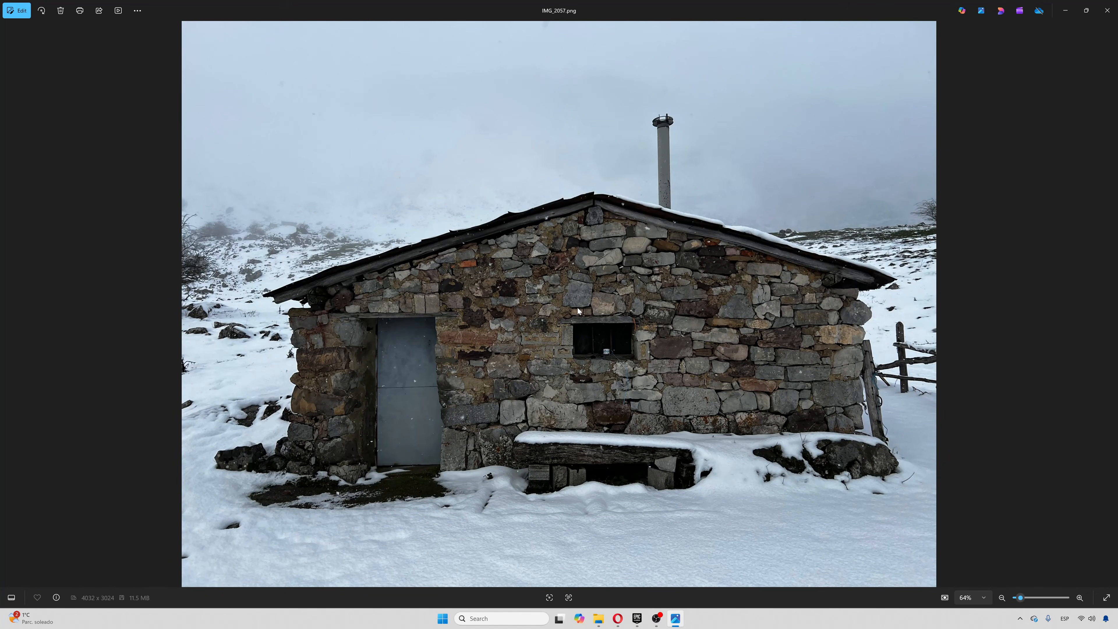
pyautogui.press('Right')
pyautogui.press('Right')
pyautogui.press('Right')
pyautogui.press('Right')
pyautogui.press('Right')
pyautogui.press('Right')
pyautogui.press('Right')
pyautogui.press('Right')
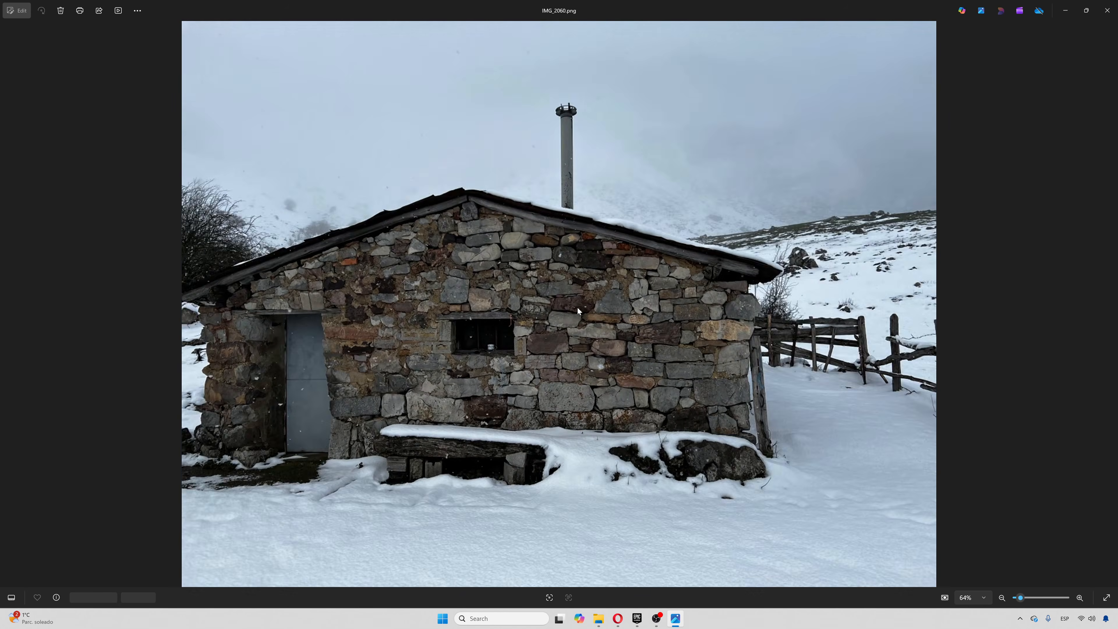
pyautogui.press('Right')
pyautogui.press('Right')
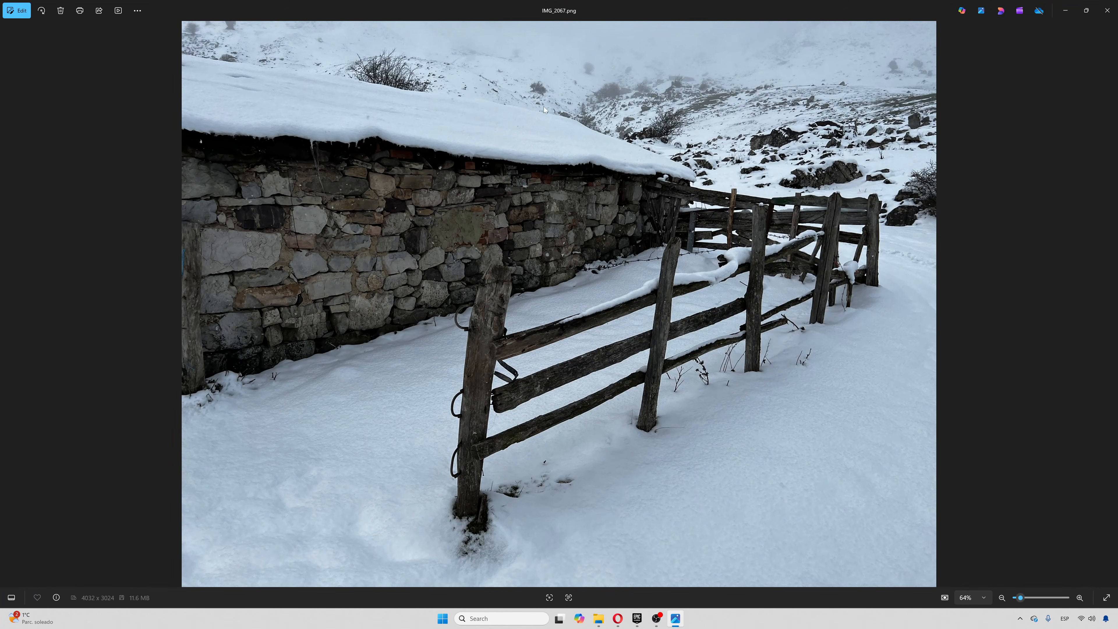
pyautogui.press('Right')
pyautogui.press('Right')
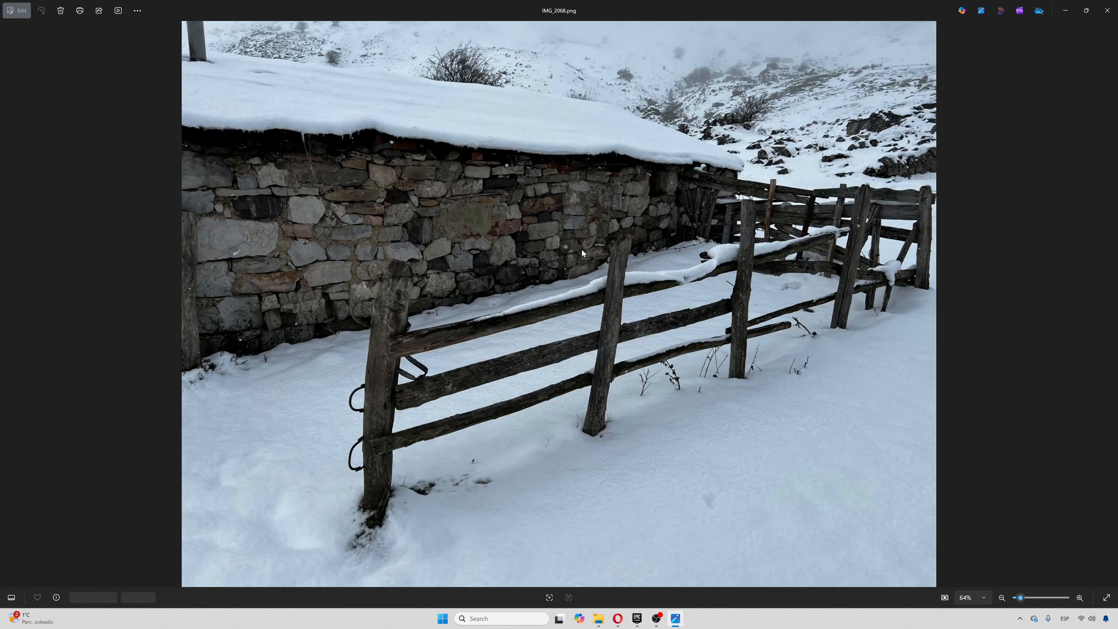
pyautogui.hotkey('alt', 'F4')
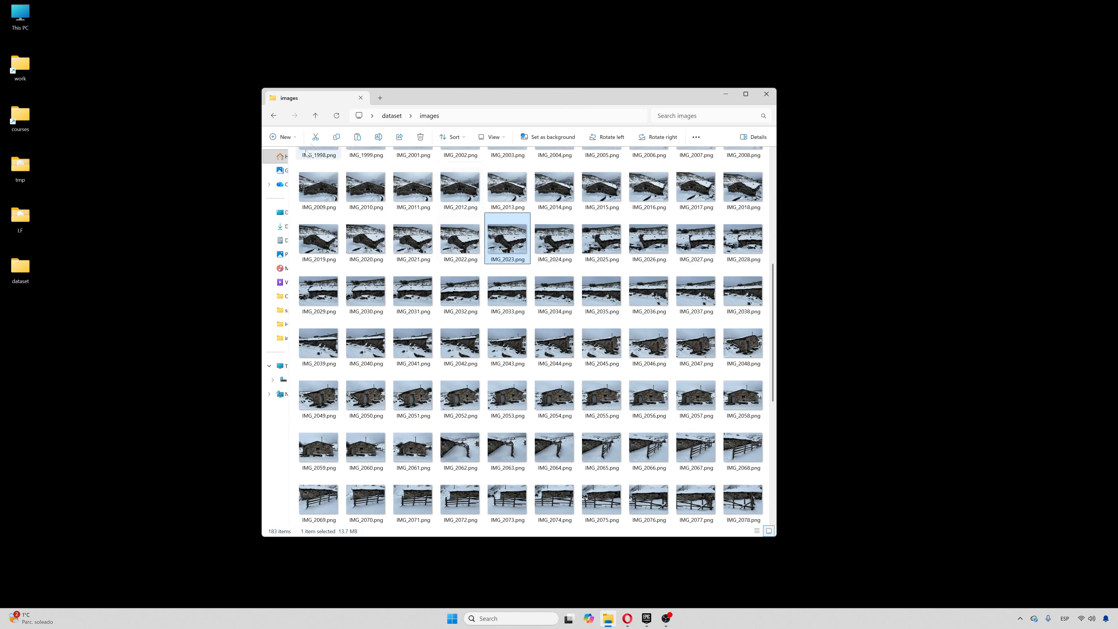
# Create a new folder named masks in the dataset folder, alongside images and sparse.
pyautogui.hotkey('alt', 'Up')
pyautogui.rightClick(382, 219)
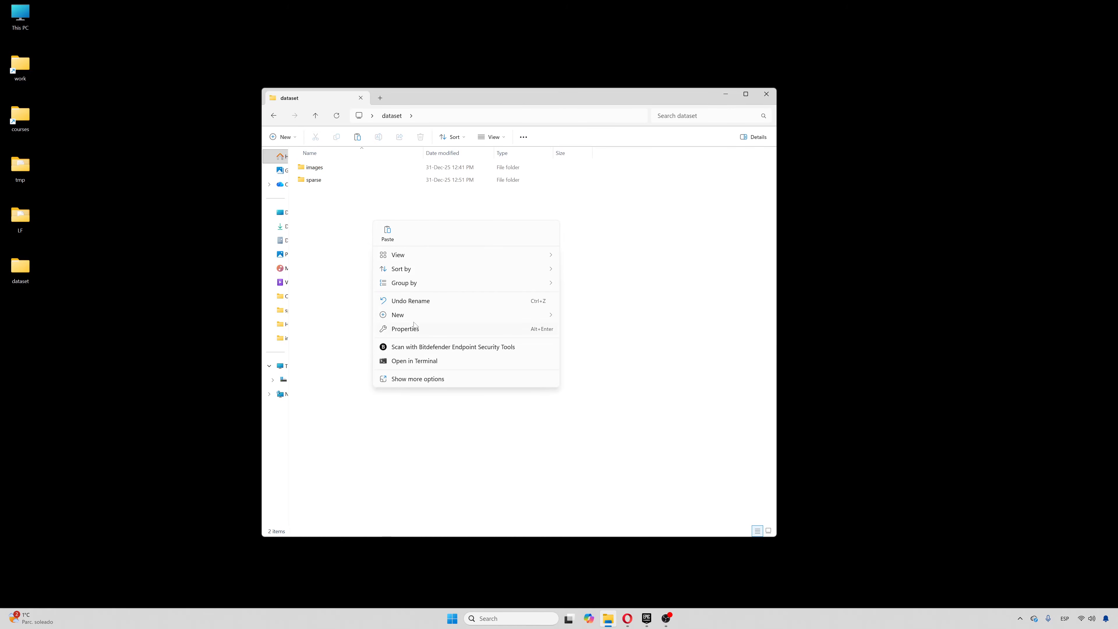
pyautogui.moveTo(422, 315)
pyautogui.click(569, 320)
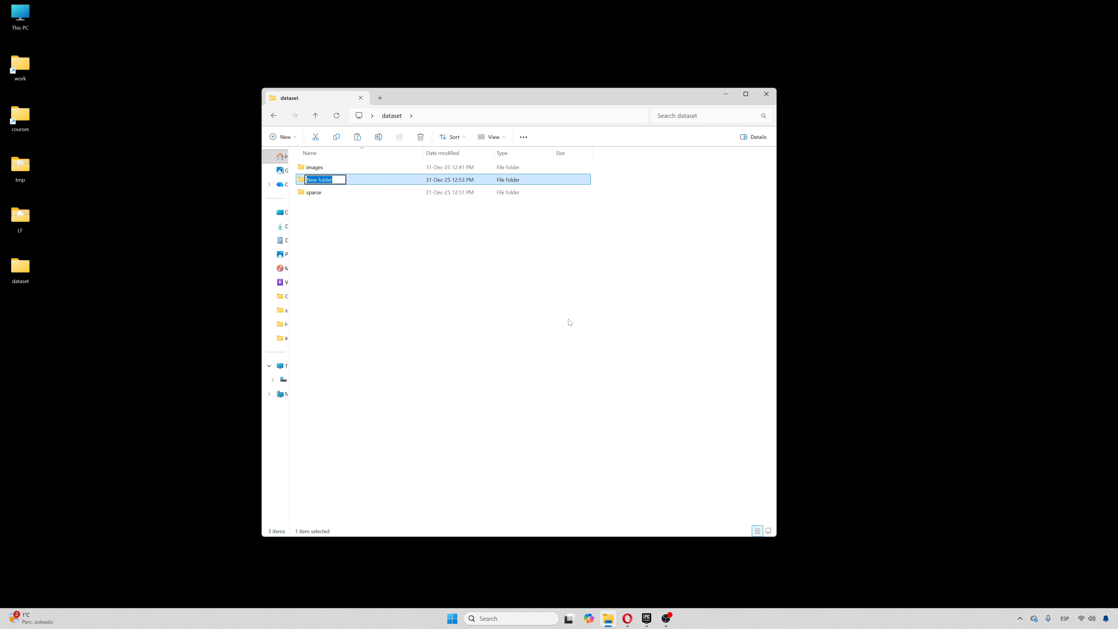
pyautogui.write('masks')
pyautogui.press('Return')
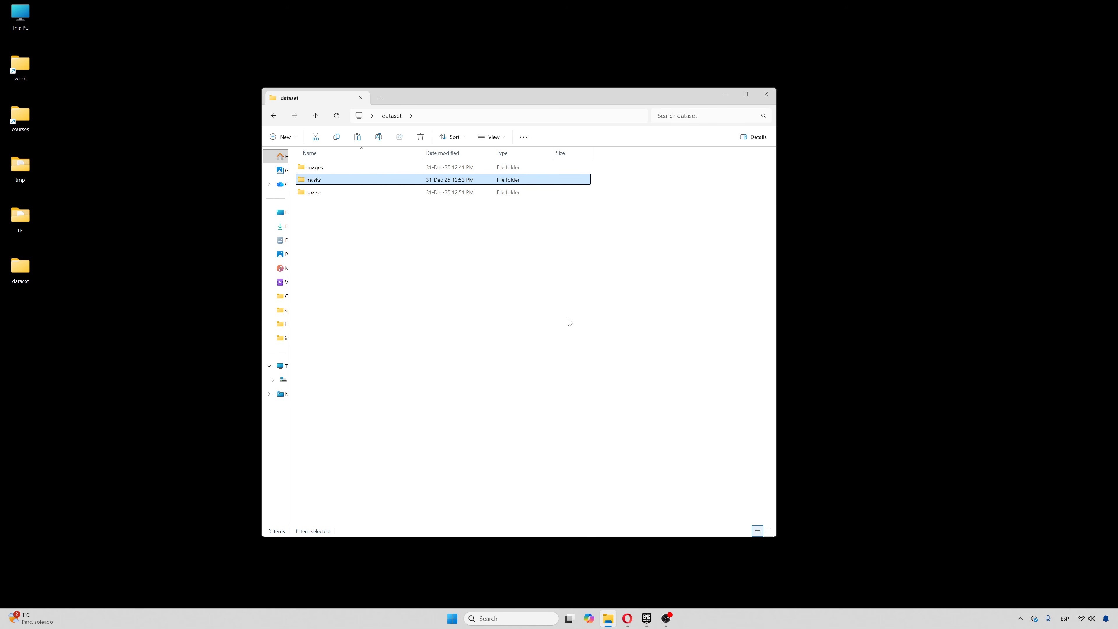
pyautogui.click(467, 297)
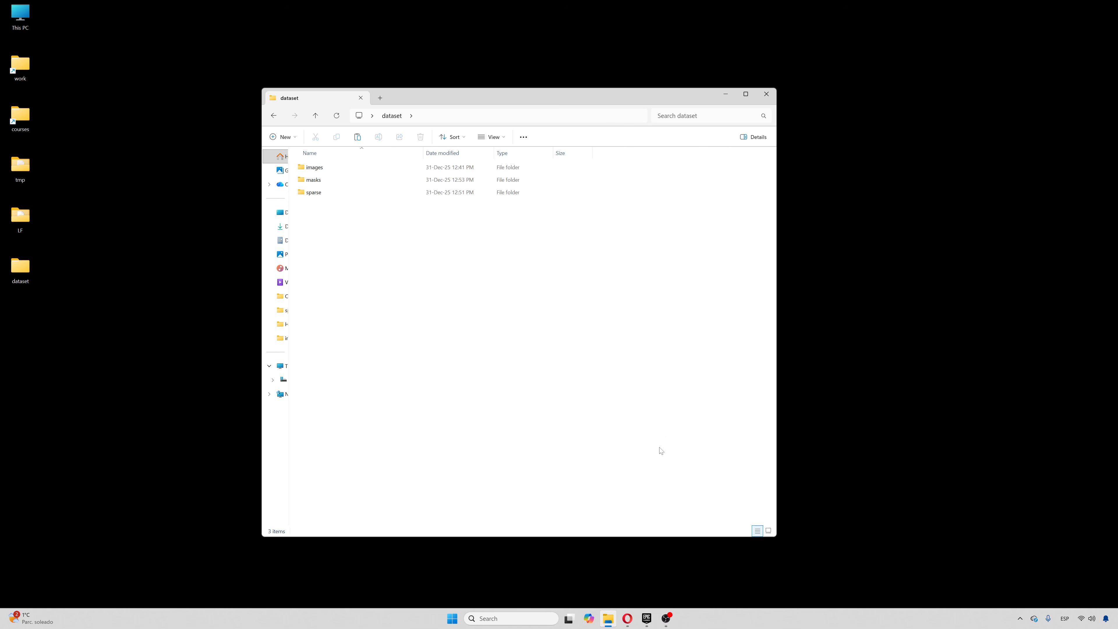
# Switch to the Epic Games Launcher and launch RealityScan 2.1.
pyautogui.click(646, 618)
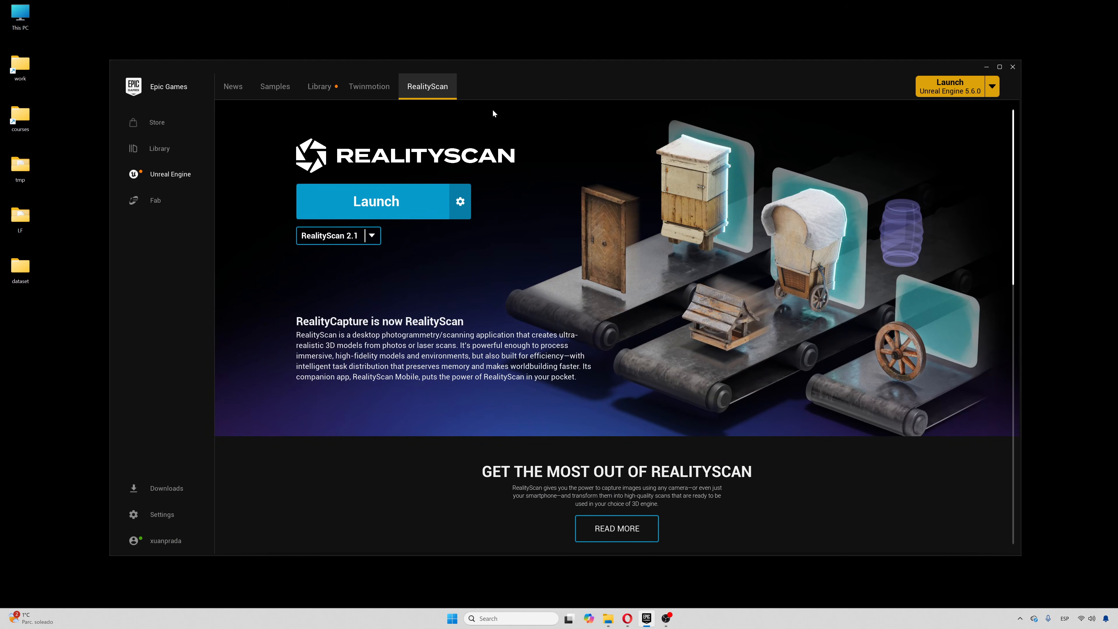
pyautogui.click(371, 236)
pyautogui.click(372, 236)
pyautogui.click(393, 200)
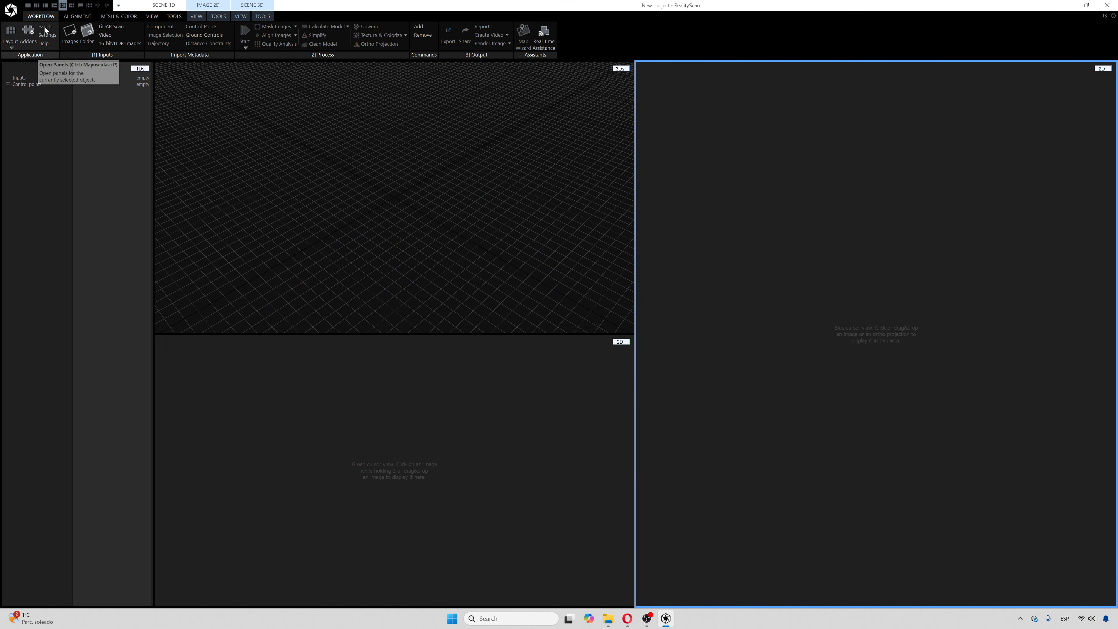
# Set the workspace layout to a 1D project list, a 3D scene view and a 2D image view replacing the help pane.
pyautogui.click(45, 6)
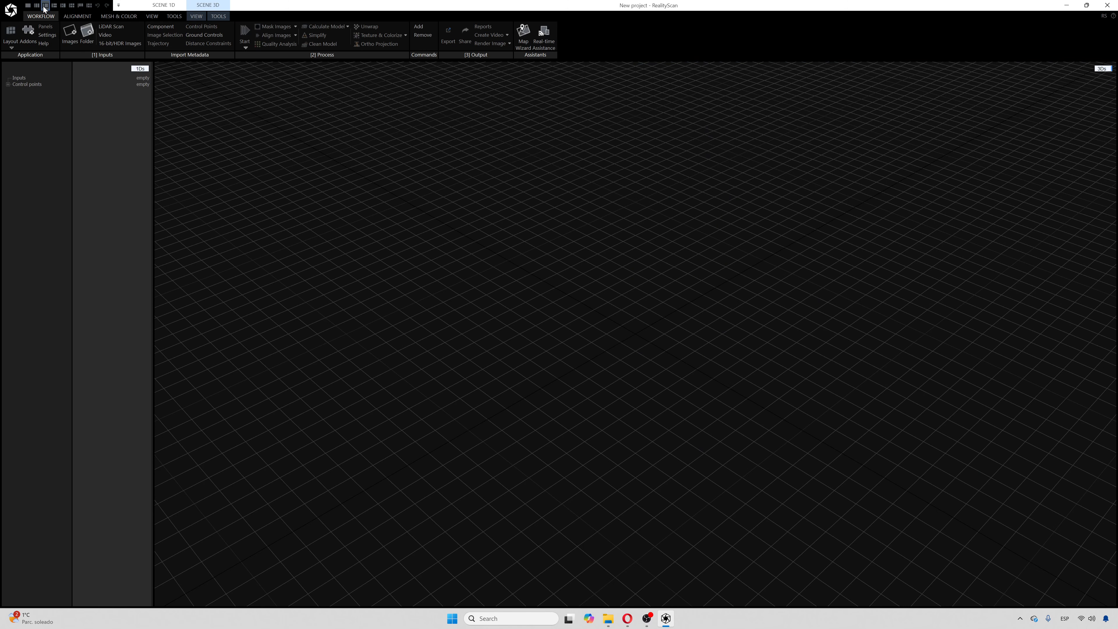
pyautogui.click(36, 5)
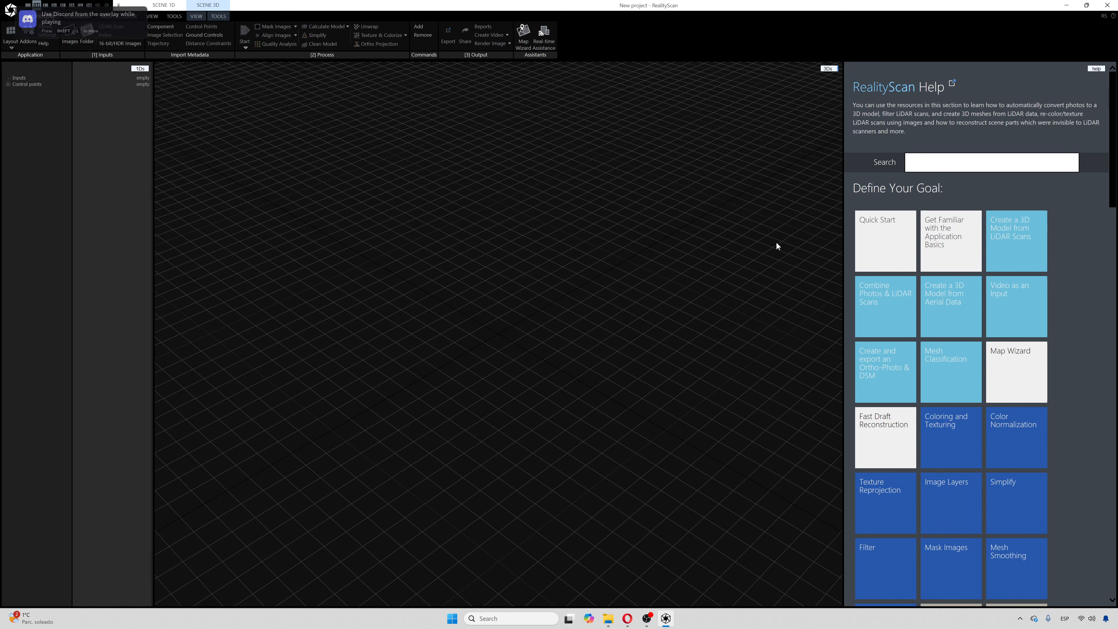
pyautogui.click(1095, 69)
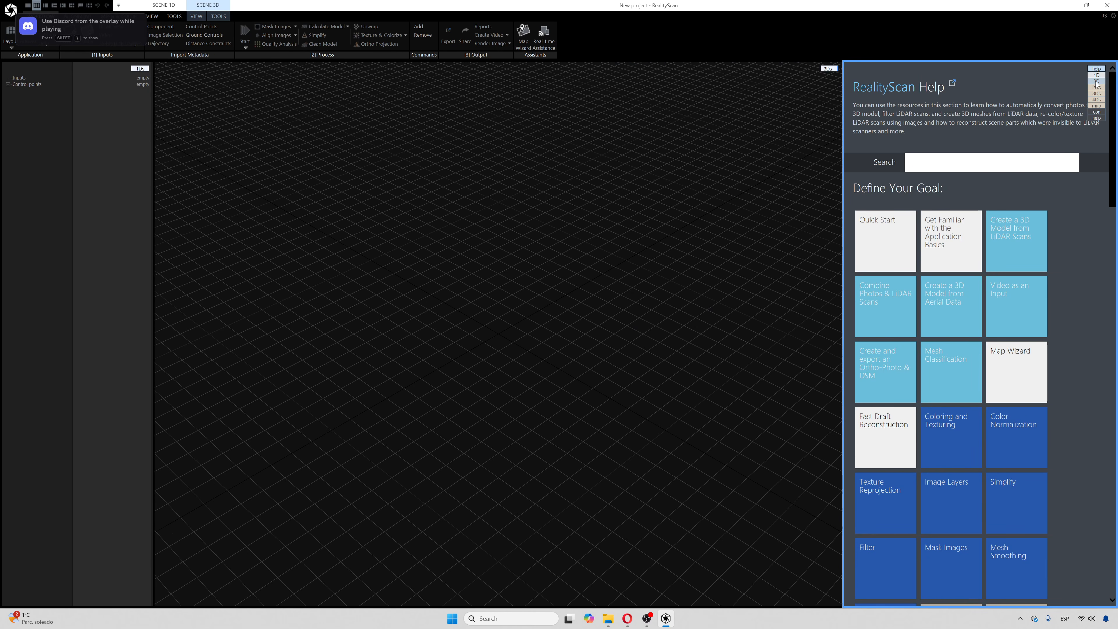
pyautogui.click(1096, 85)
# Import the images folder from the dataset folder in File Explorer into the RealityScan project inputs.
pyautogui.click(608, 619)
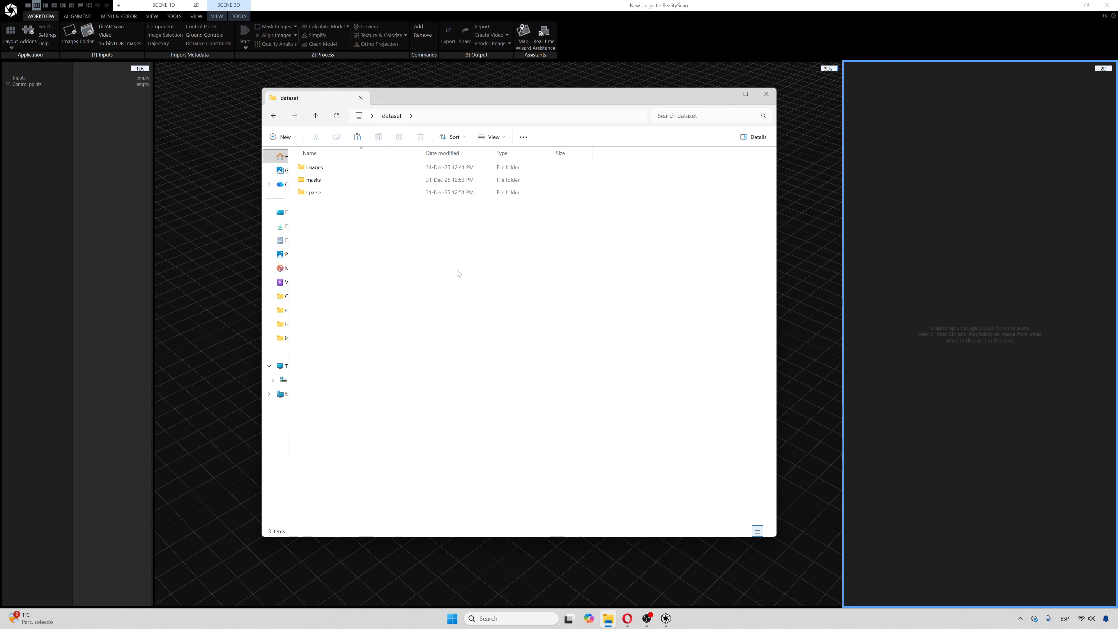
pyautogui.click(303, 169)
pyautogui.moveTo(167, 155); pyautogui.dragTo(44, 150)
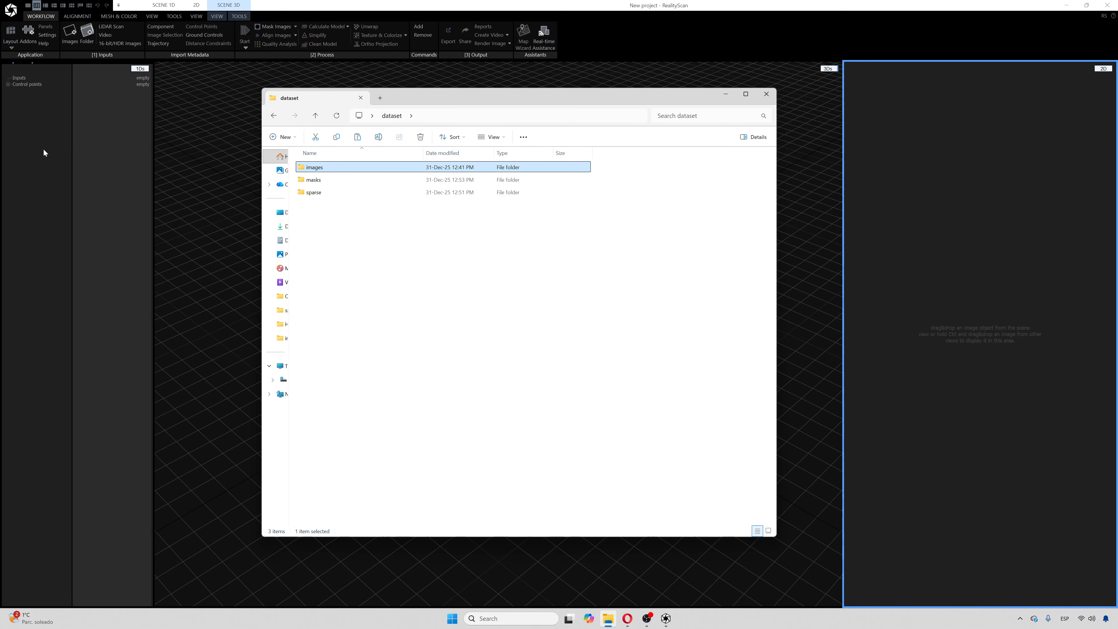
pyautogui.click(102, 149)
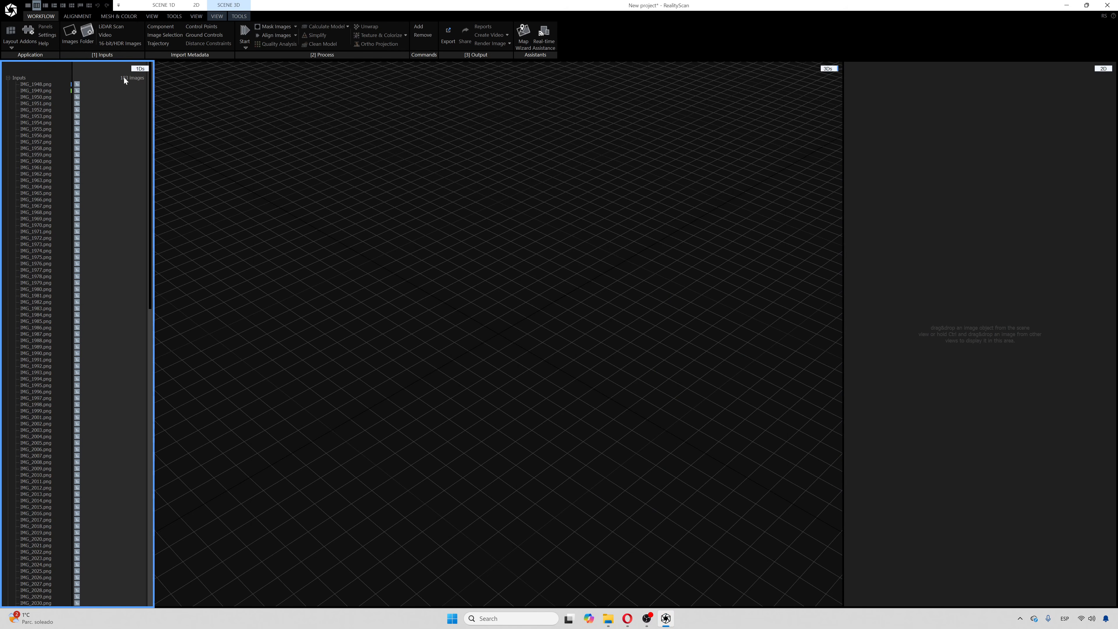
# Collapse the Inputs list and align the imported images.
pyautogui.click(8, 78)
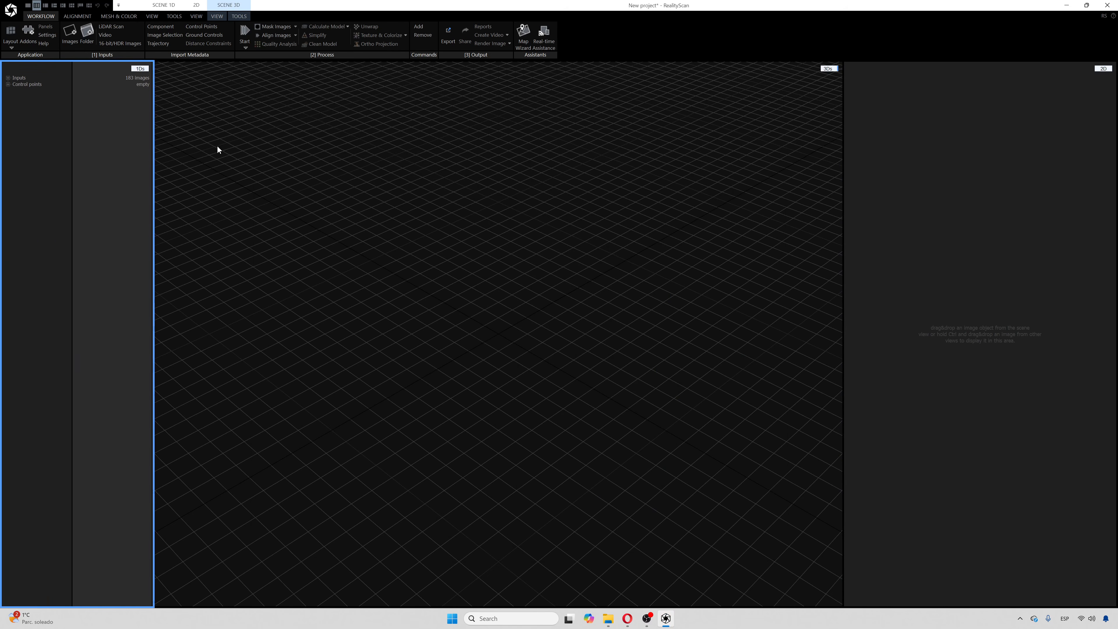
pyautogui.click(77, 16)
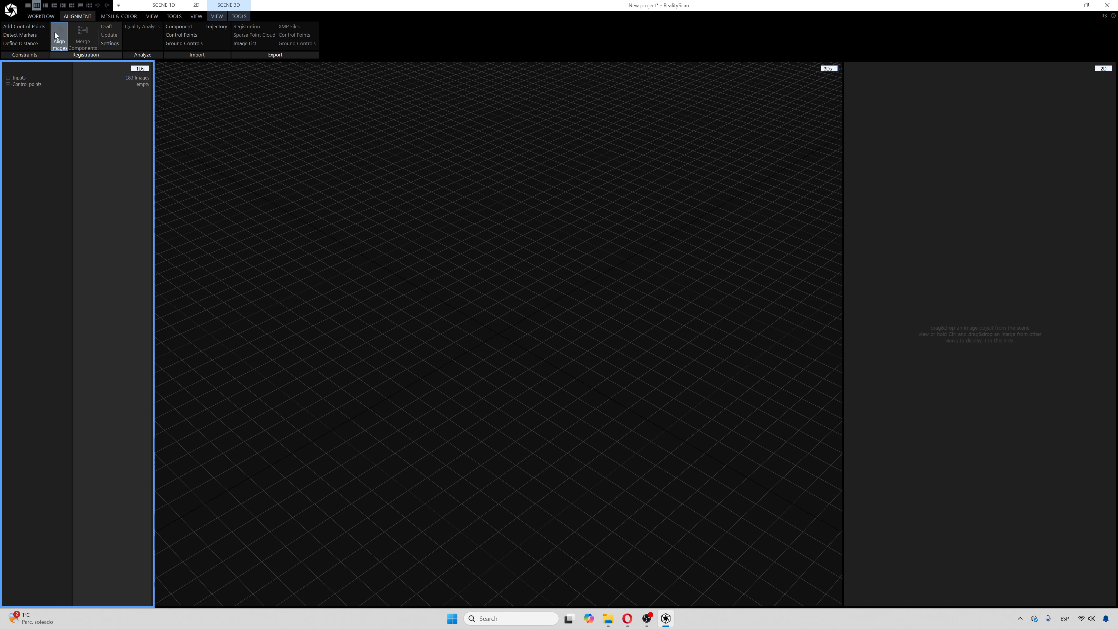
pyautogui.click(54, 33)
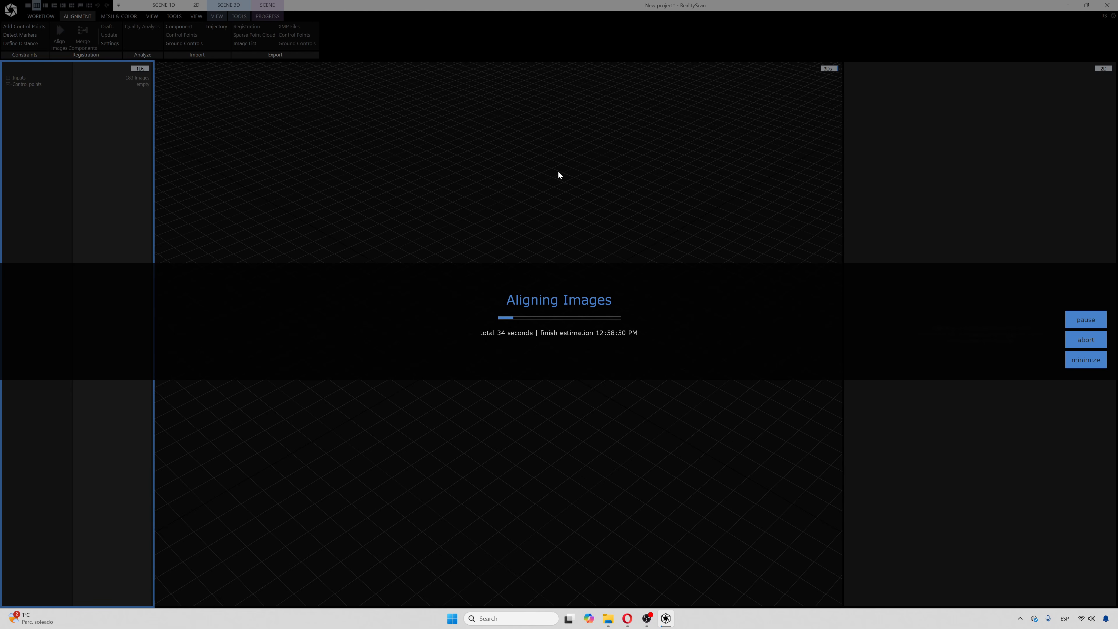
# Open IMG_1948.png from the dataset's images folder in the photo viewer and examine the cabin's door wall at 100% zoom.
pyautogui.click(608, 618)
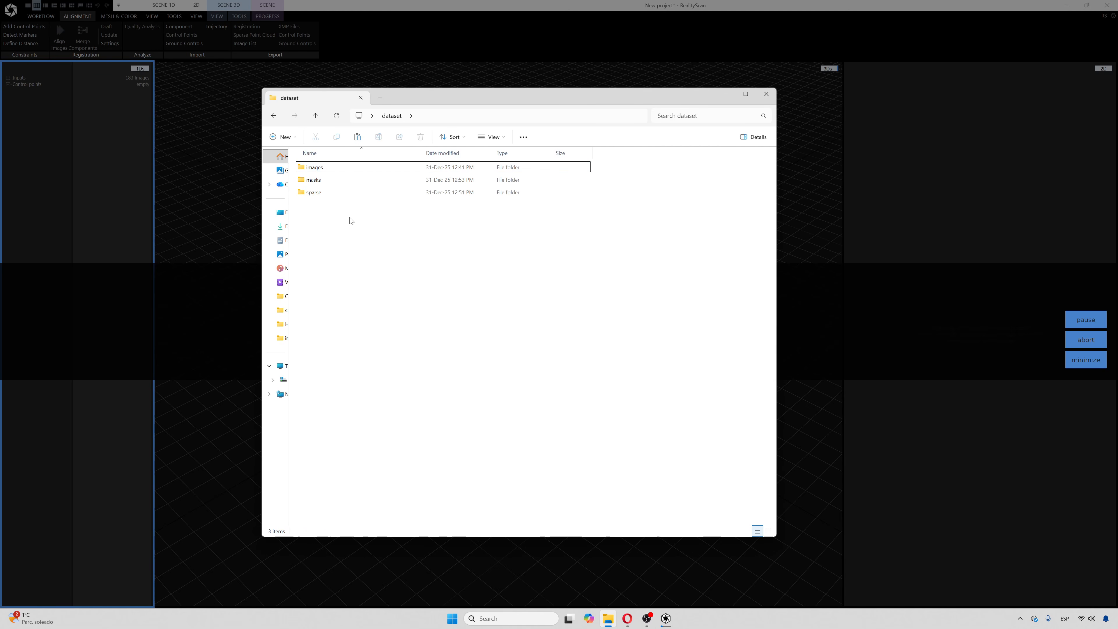
pyautogui.click(325, 170)
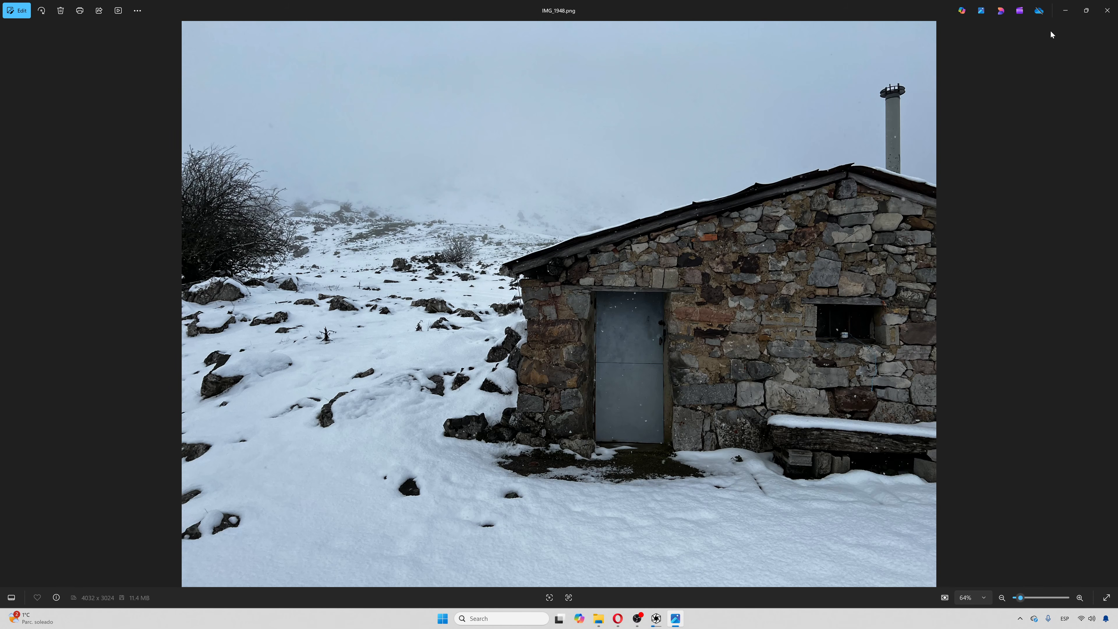
pyautogui.doubleClick(881, 168)
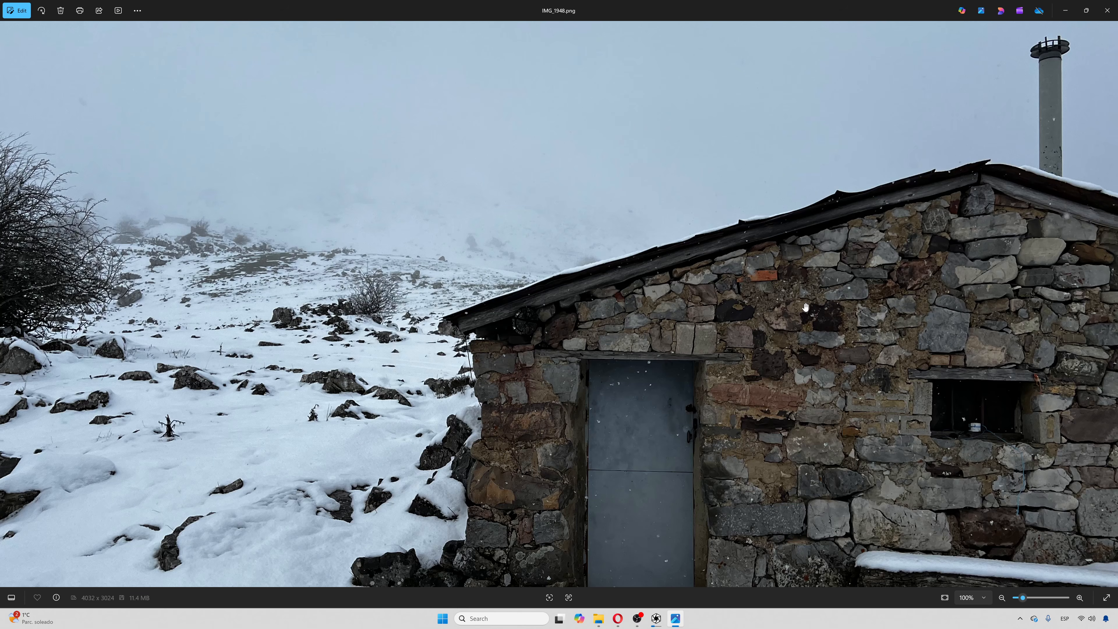
pyautogui.moveTo(793, 375); pyautogui.dragTo(865, 207)
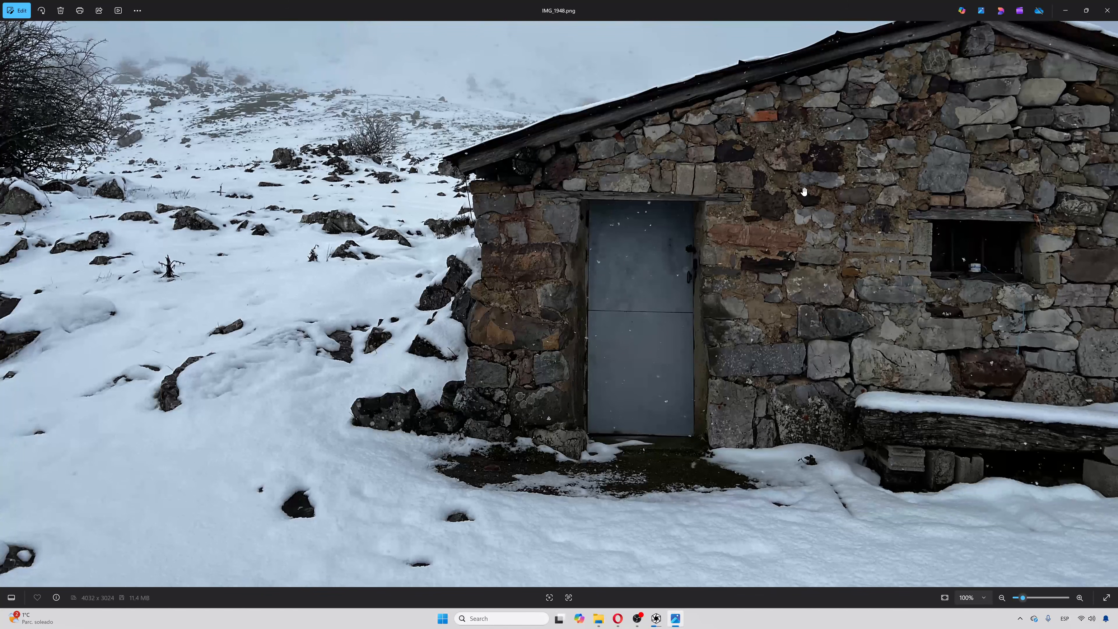
# Browse forward from IMG_1948.png past IMG_1967.png and back to IMG_1966.png to examine the overlap between shots, and close the viewer.
pyautogui.press('Right')
pyautogui.press('Right')
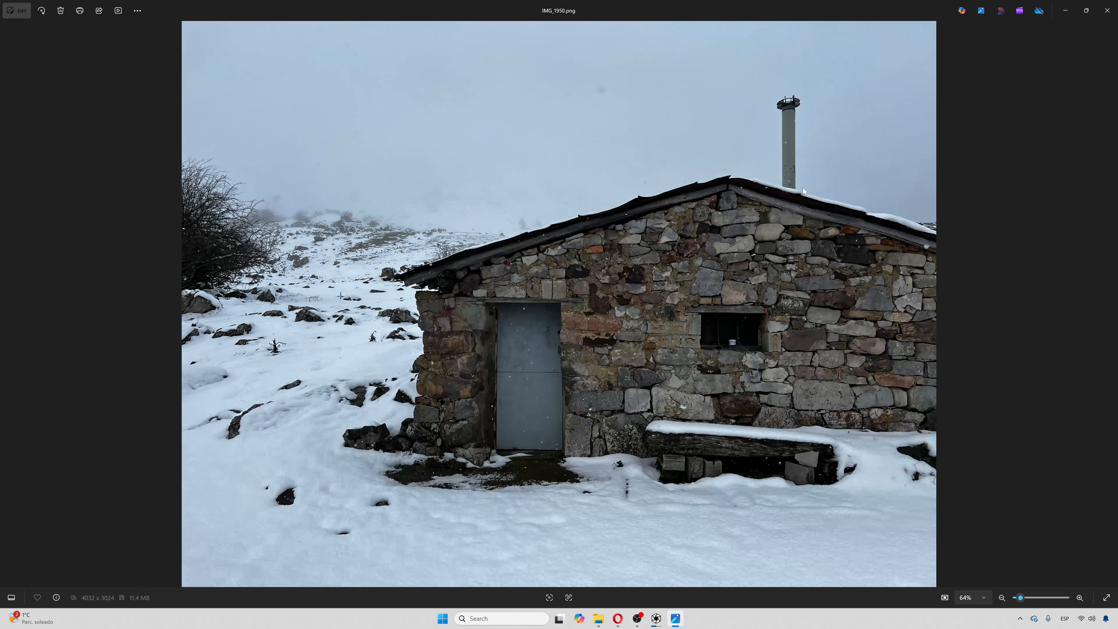
pyautogui.press('Right')
pyautogui.press('Right')
pyautogui.press('Right')
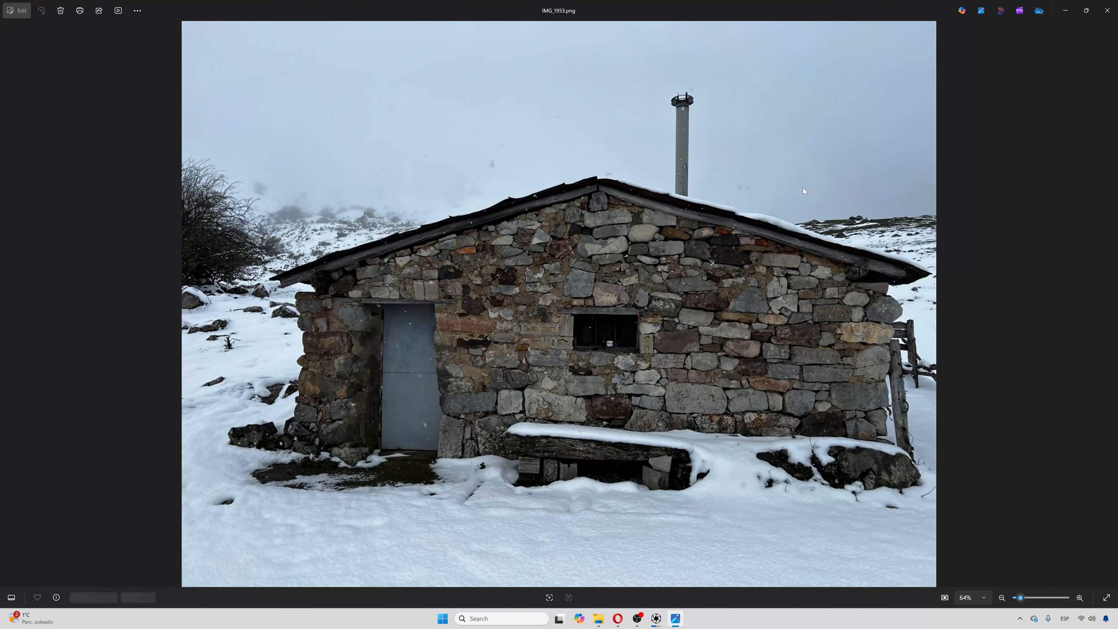
pyautogui.press('Right')
pyautogui.press('Right')
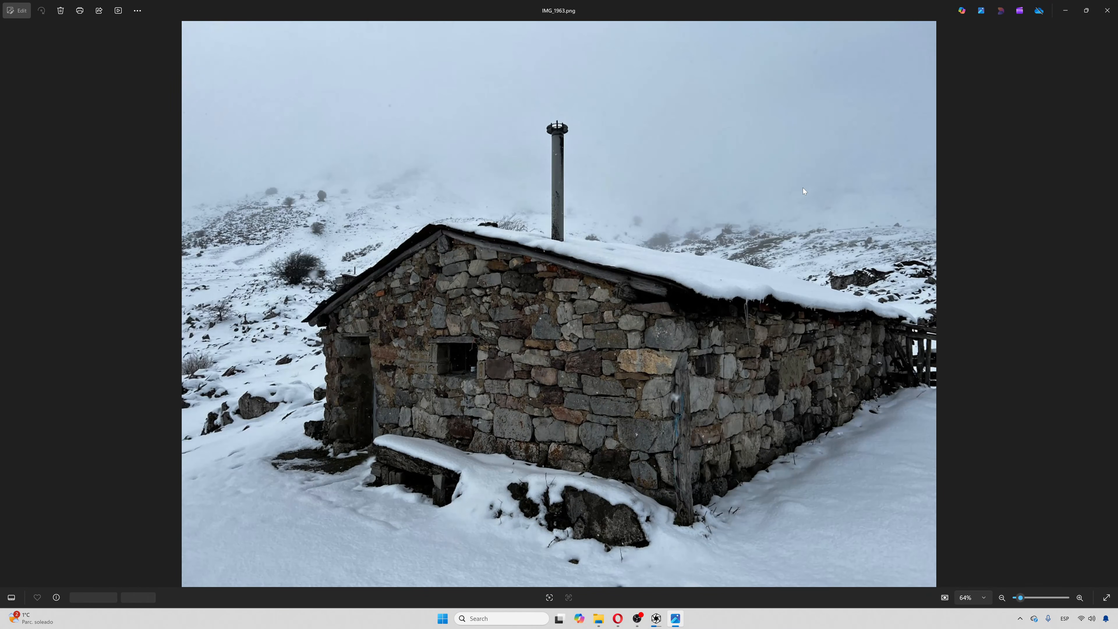
pyautogui.press('Right')
pyautogui.press('Right')
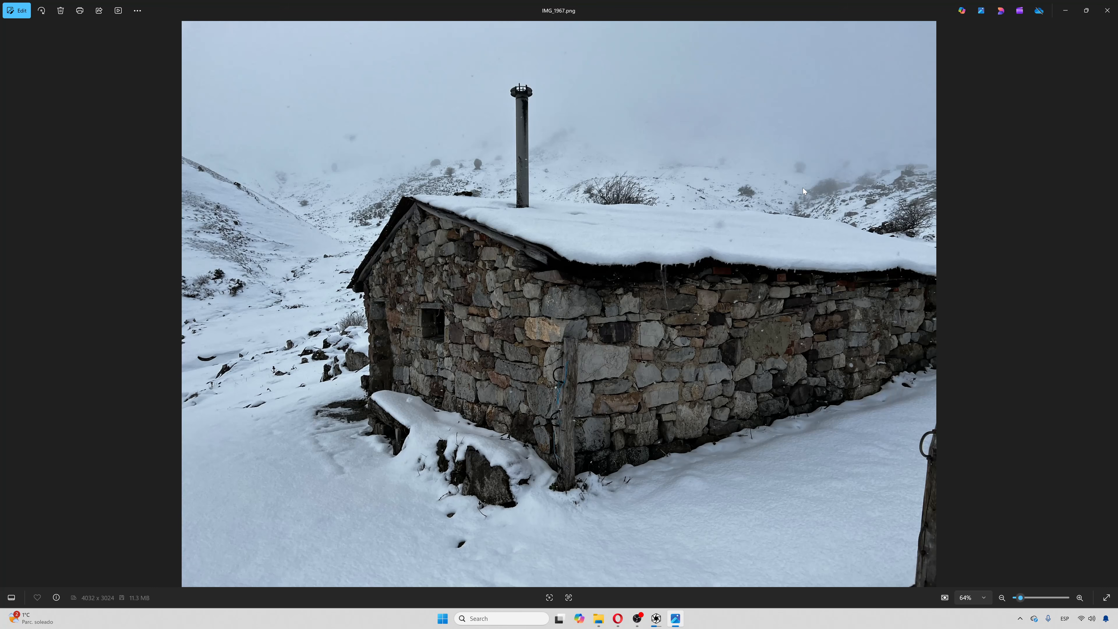
pyautogui.press('Right')
pyautogui.press('Right')
pyautogui.press('Left')
pyautogui.press('Left')
pyautogui.press('Left')
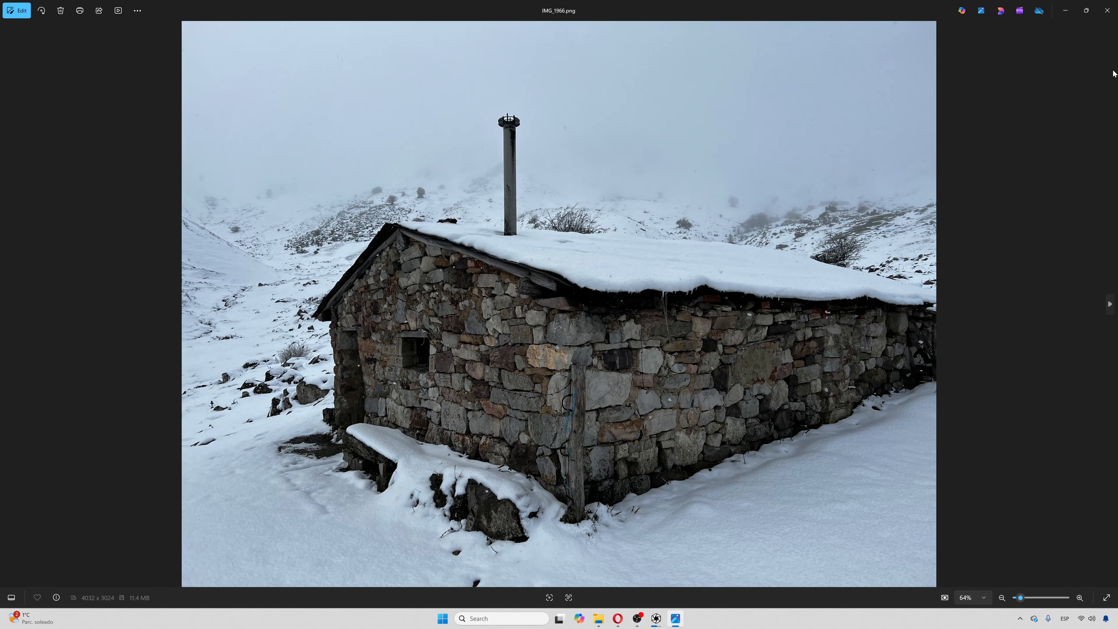
pyautogui.click(1106, 11)
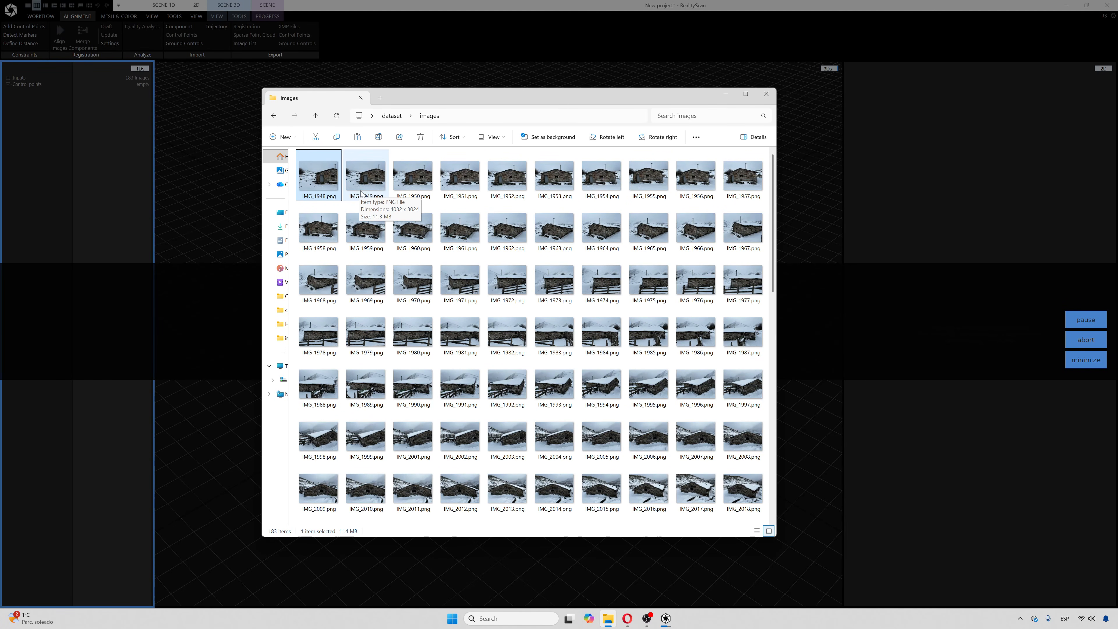
# View IMG_1972.png with the fence in front of the cabin, close it, and return via the dataset folder to RealityScan.
pyautogui.click(506, 228)
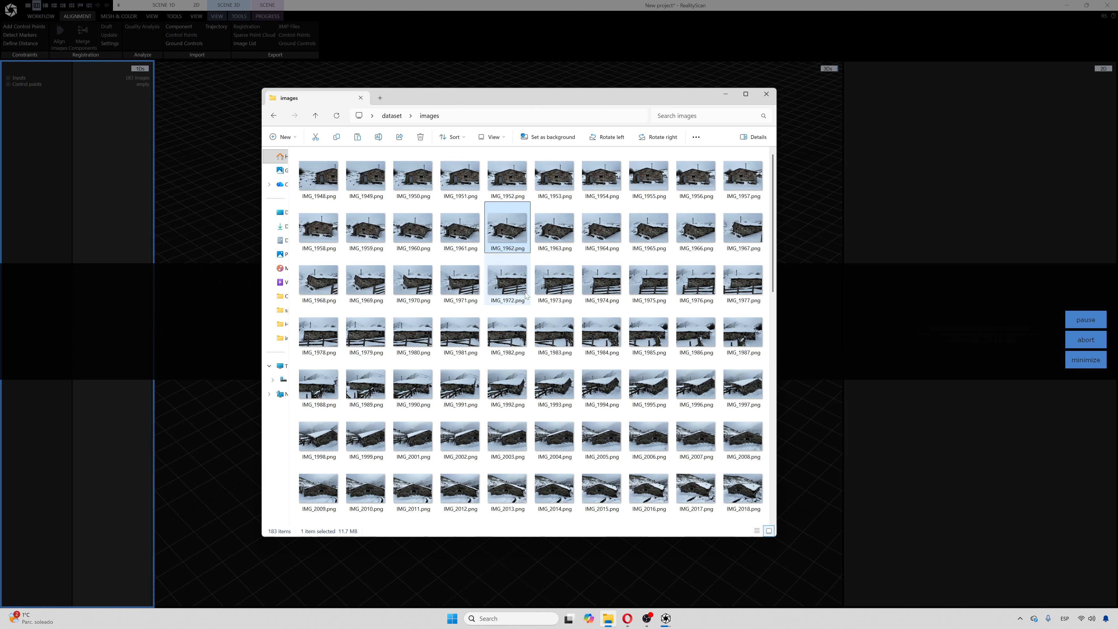
pyautogui.doubleClick(508, 280)
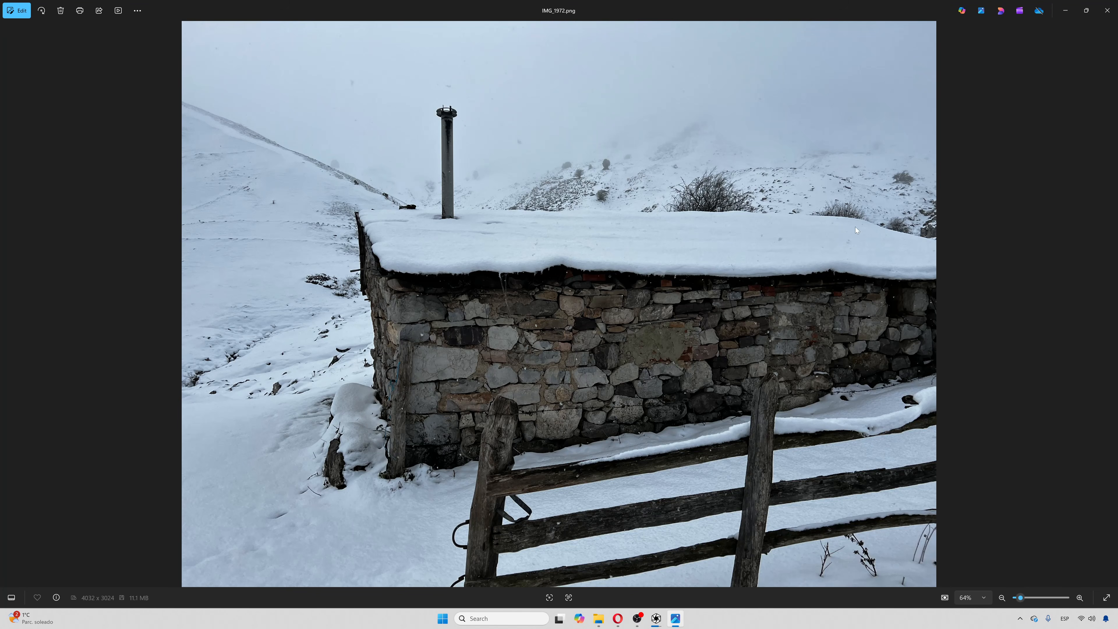
pyautogui.click(1107, 10)
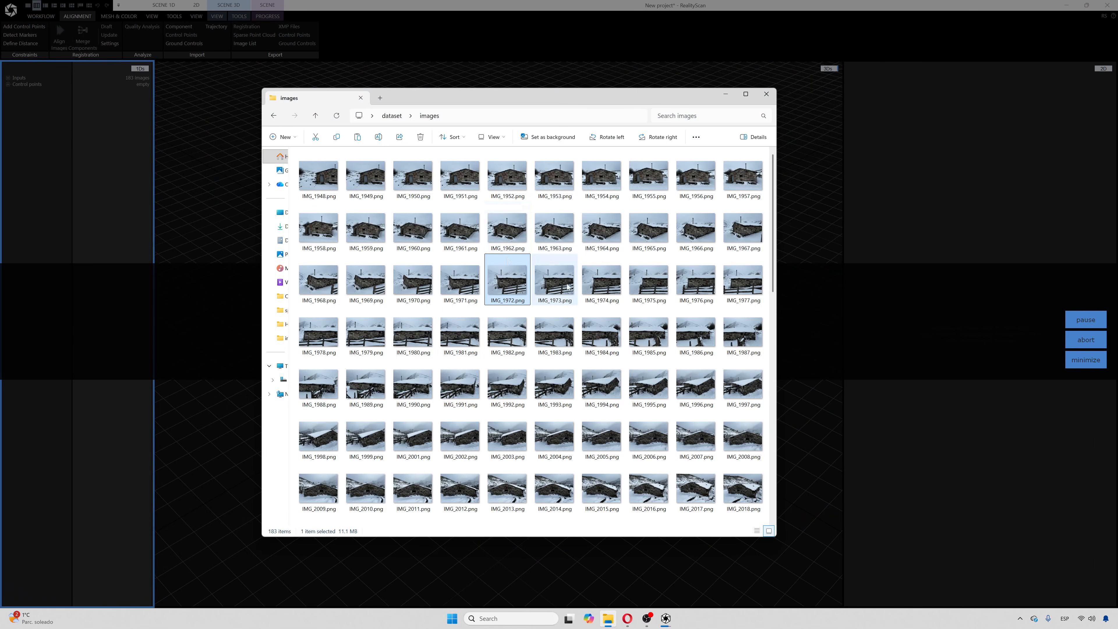
pyautogui.click(316, 116)
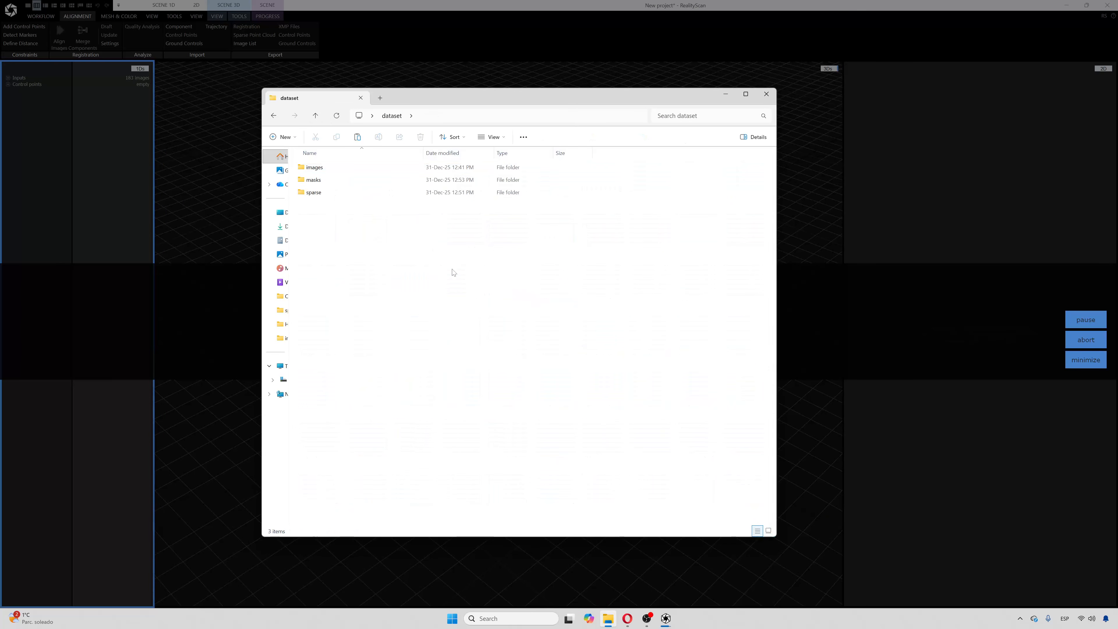
pyautogui.click(582, 60)
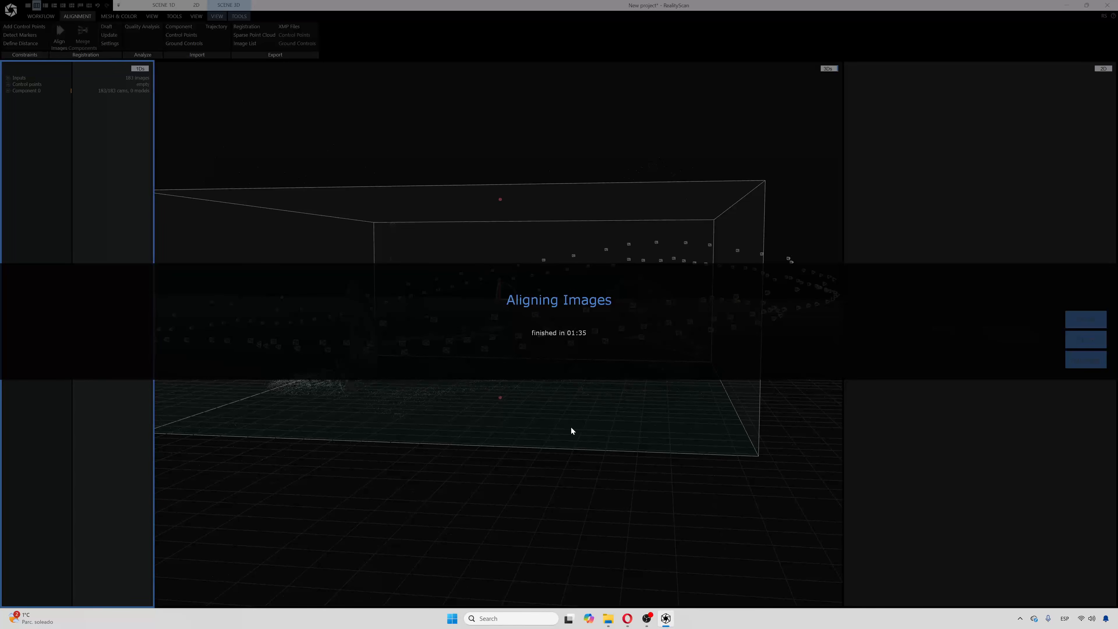
# Align the reconstruction region with the cabin walls in the 3D view and adjust its sides around the point cloud.
pyautogui.scroll(-2, 585, 157)
pyautogui.moveTo(585, 156); pyautogui.dragTo(567, 152, button='right')
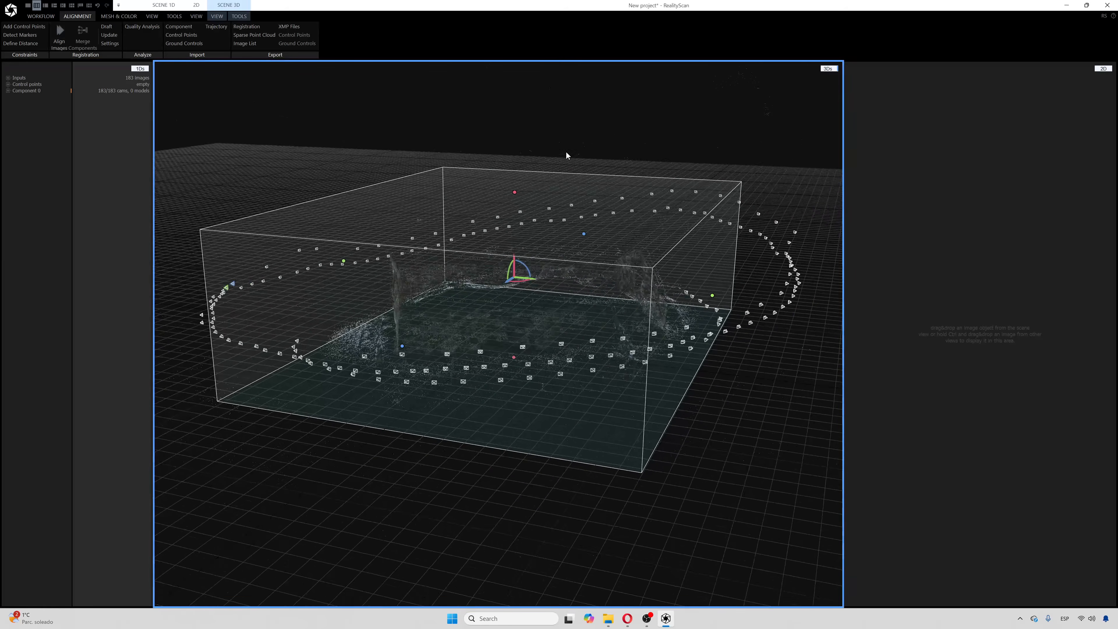
pyautogui.moveTo(567, 155); pyautogui.dragTo(493, 194)
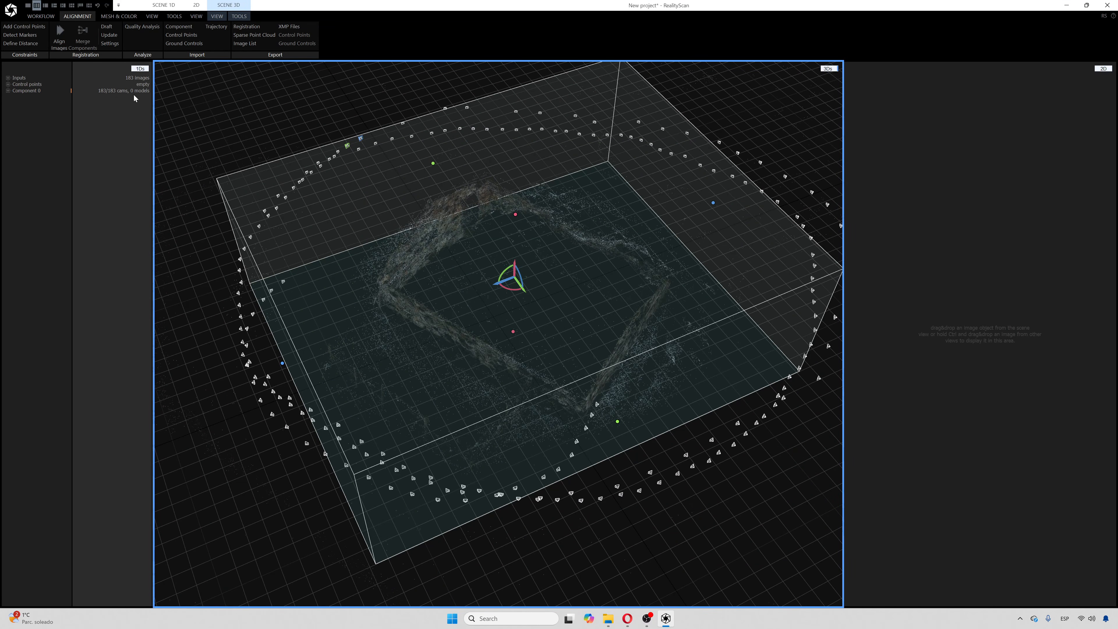
pyautogui.scroll(-3, 551, 283)
pyautogui.moveTo(611, 257); pyautogui.dragTo(624, 256, button='right')
pyautogui.moveTo(624, 255); pyautogui.dragTo(513, 306)
pyautogui.moveTo(696, 374); pyautogui.dragTo(651, 366)
pyautogui.moveTo(317, 275); pyautogui.dragTo(326, 275)
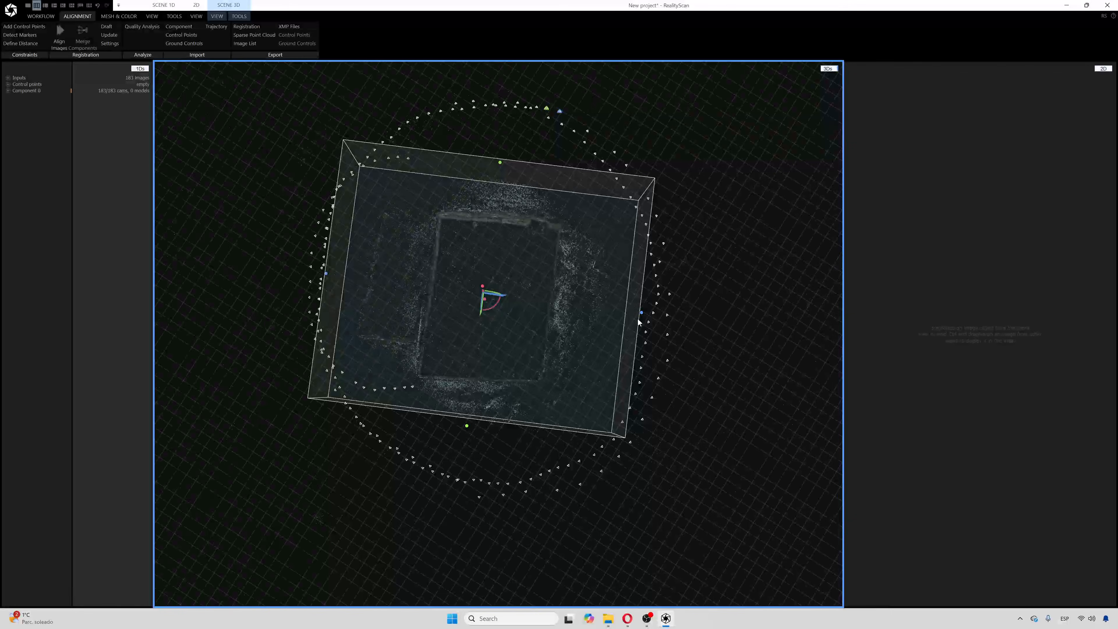
pyautogui.moveTo(635, 313); pyautogui.dragTo(718, 290)
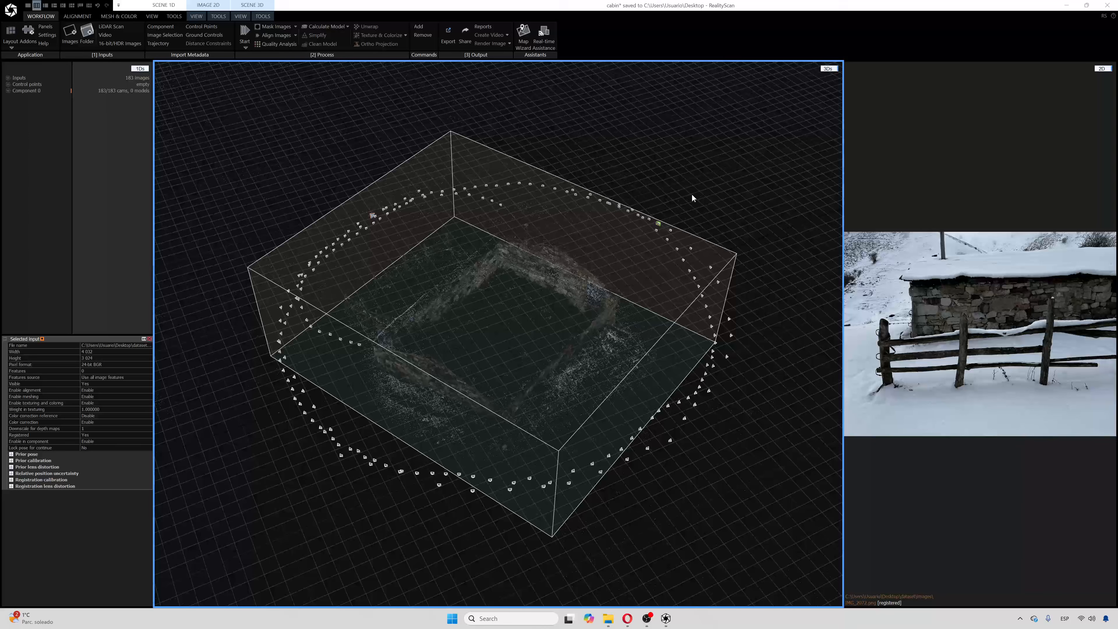
# Start an export in COLMAP Text Format and save it as cabin.txt in the dataset's sparse folder.
pyautogui.moveTo(692, 198); pyautogui.dragTo(576, 172)
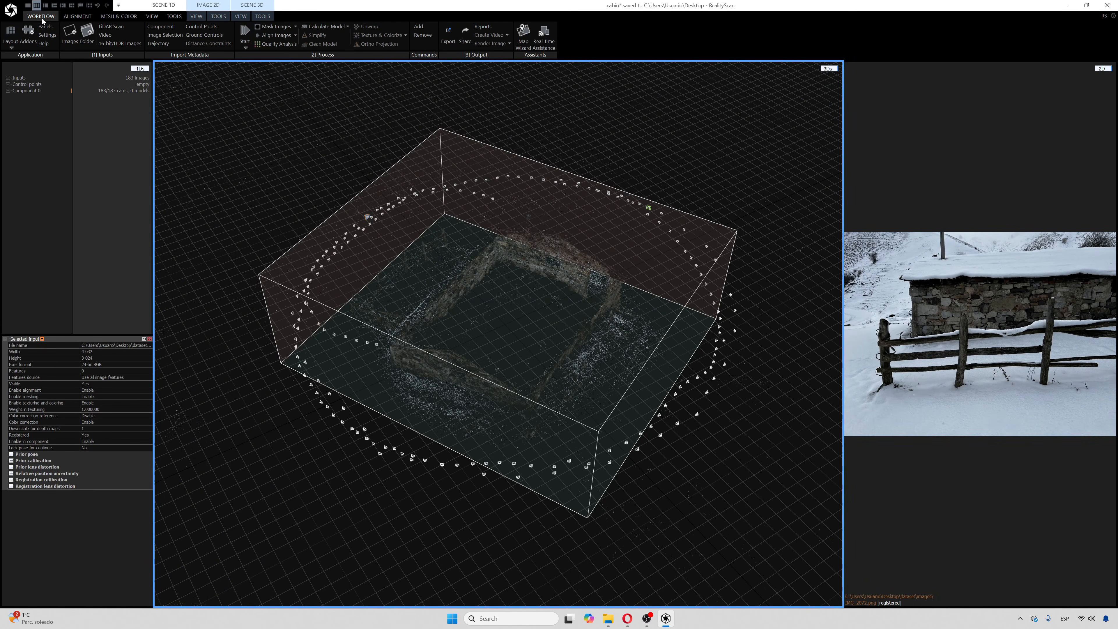
pyautogui.click(448, 38)
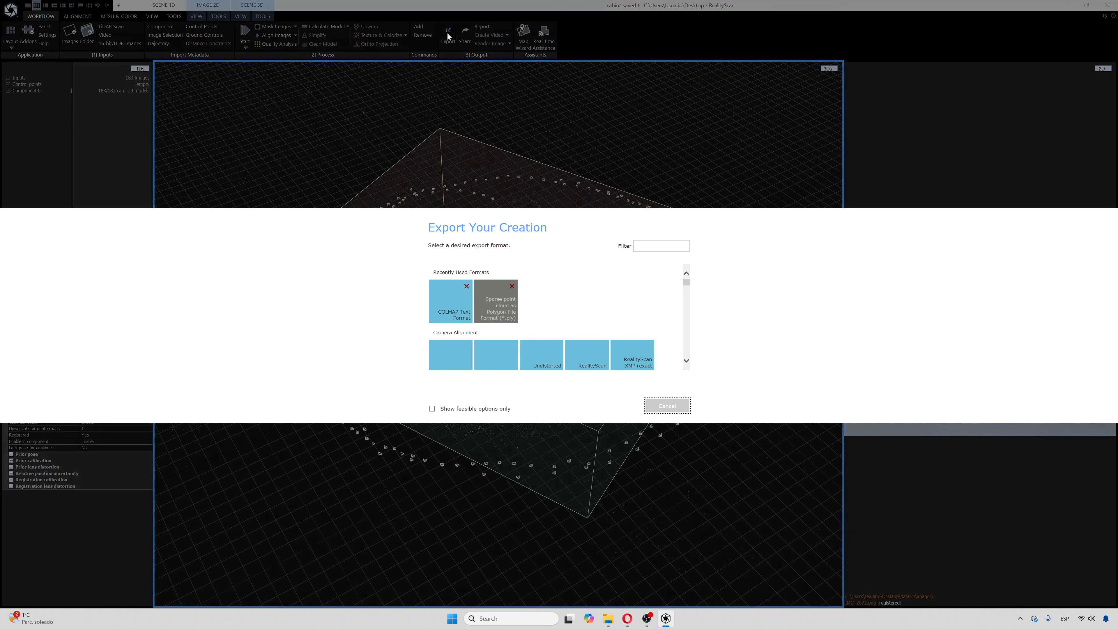
pyautogui.click(437, 302)
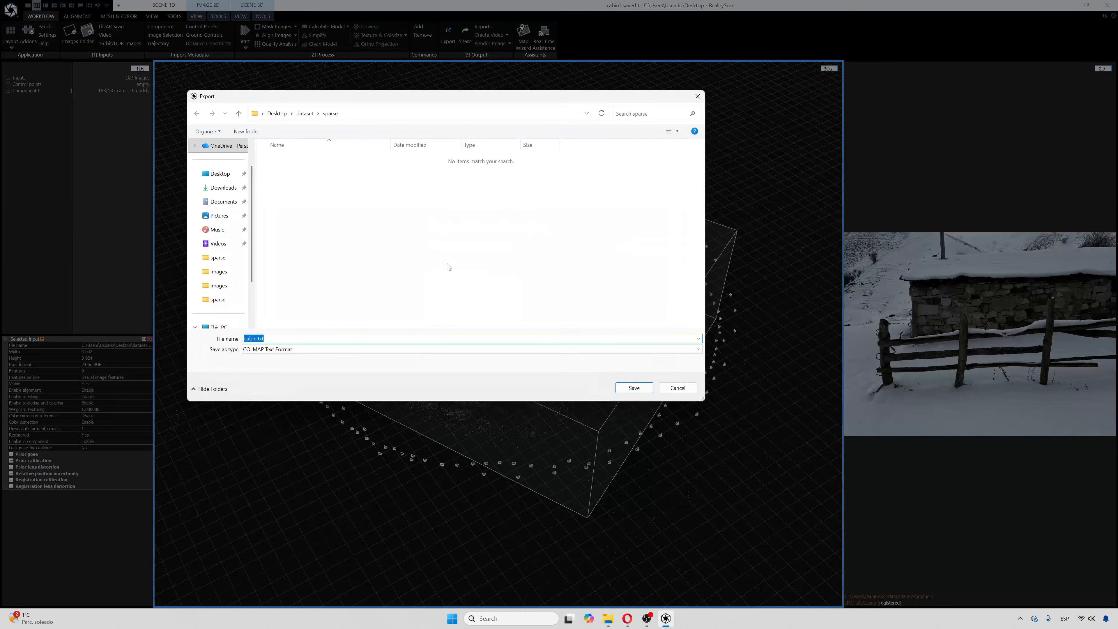
pyautogui.click(309, 116)
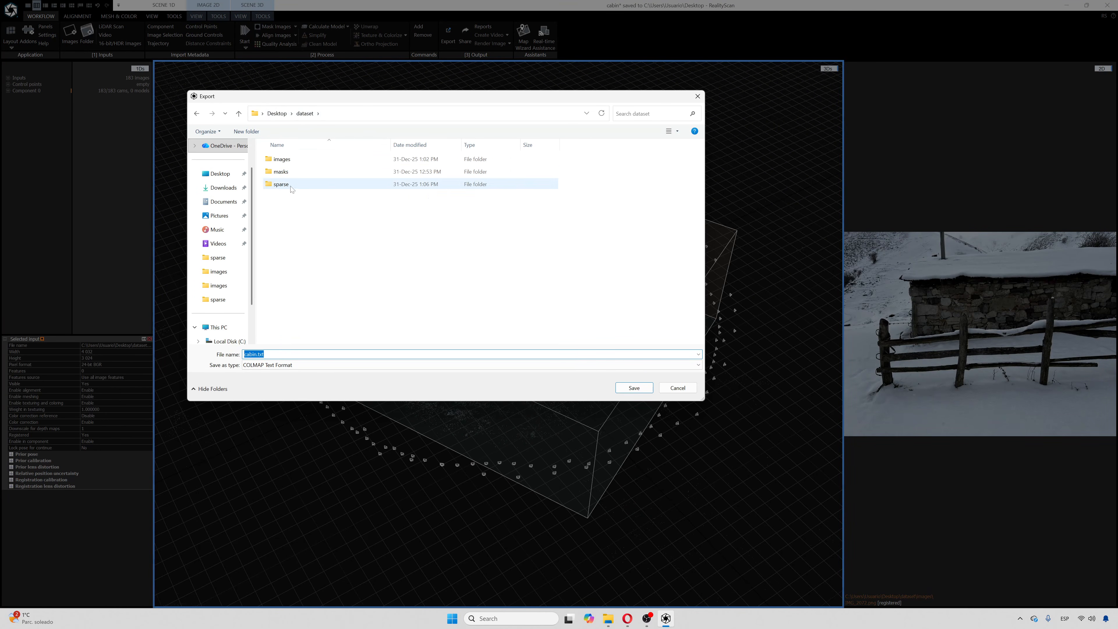
pyautogui.click(305, 317)
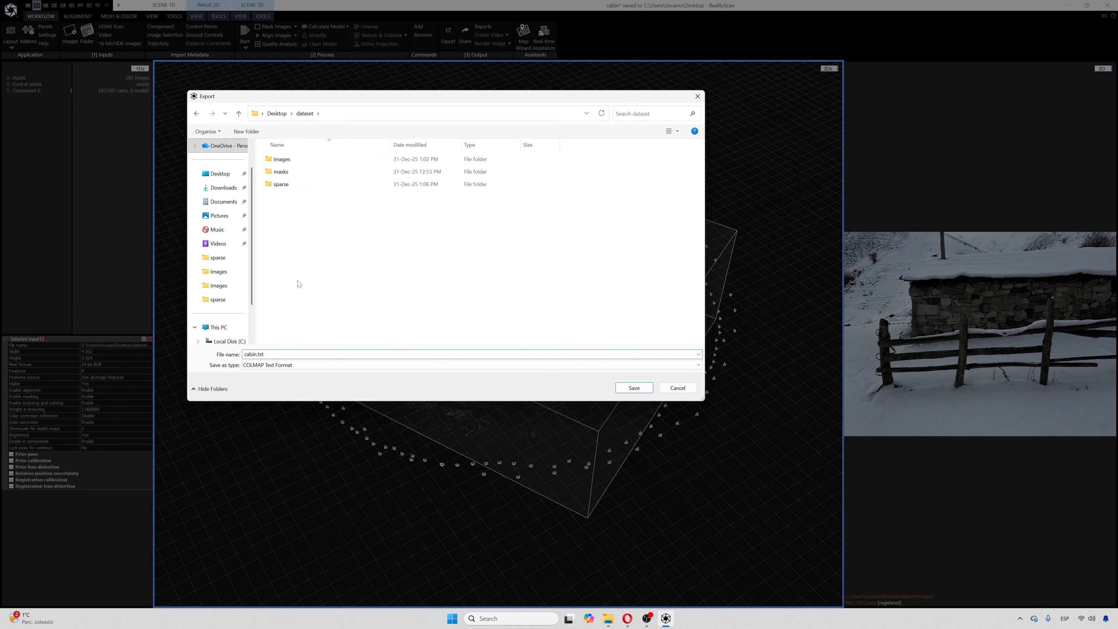
pyautogui.click(284, 159)
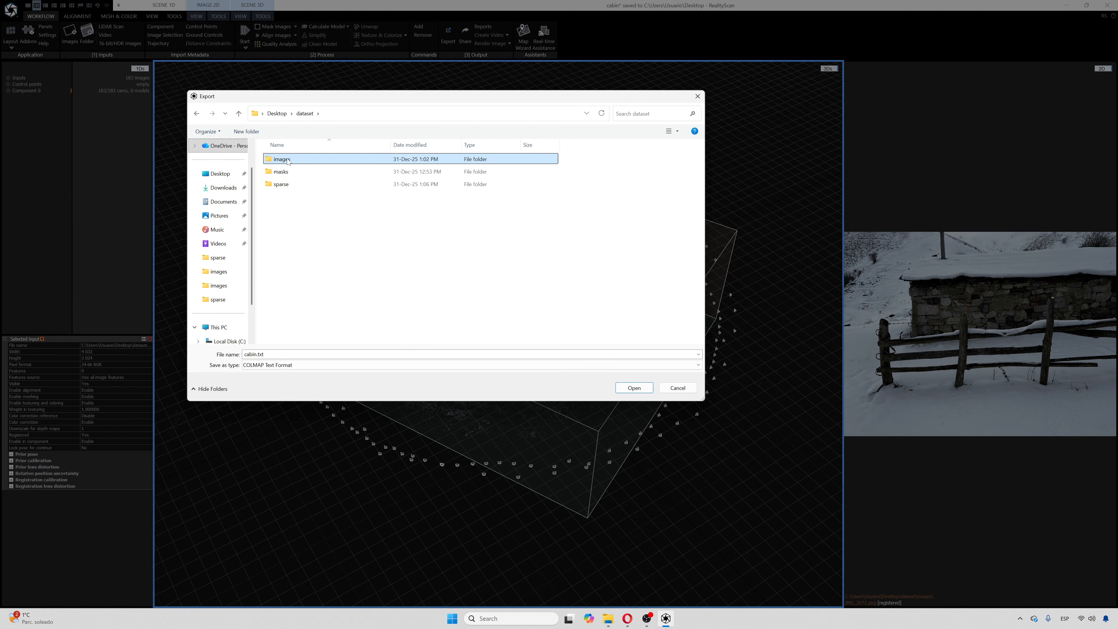
pyautogui.press('Down')
pyautogui.press('Down')
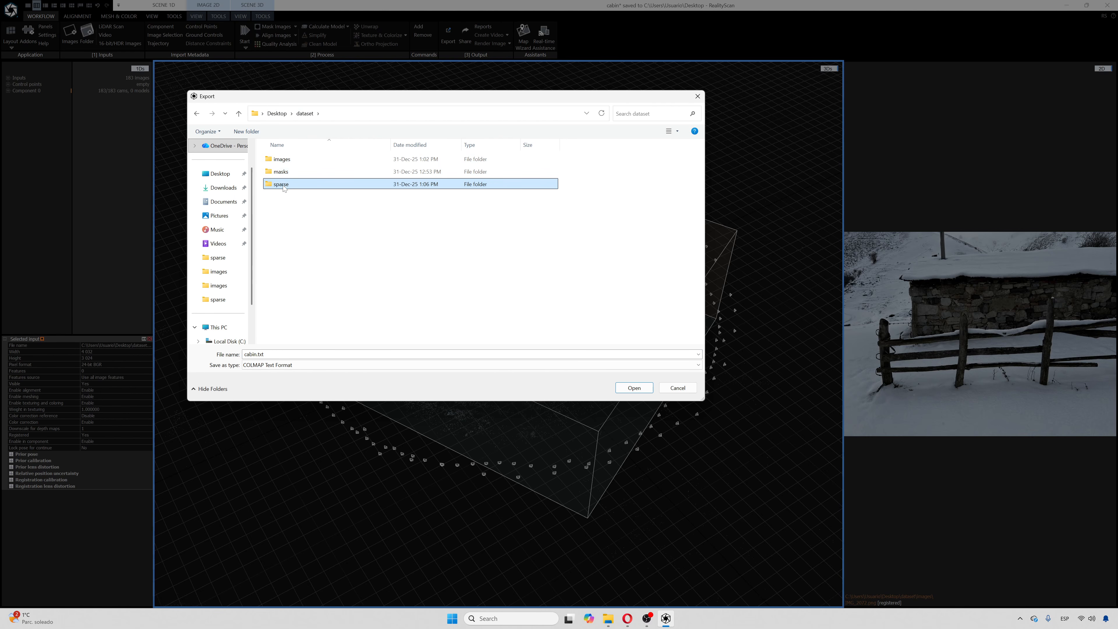
pyautogui.press('Return')
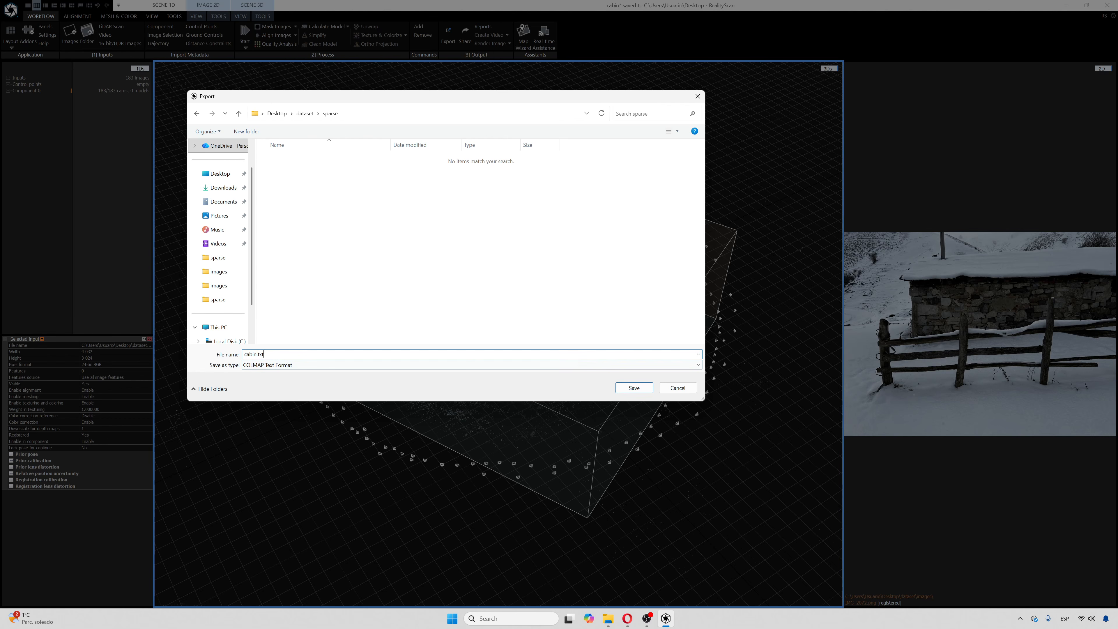
pyautogui.click(626, 388)
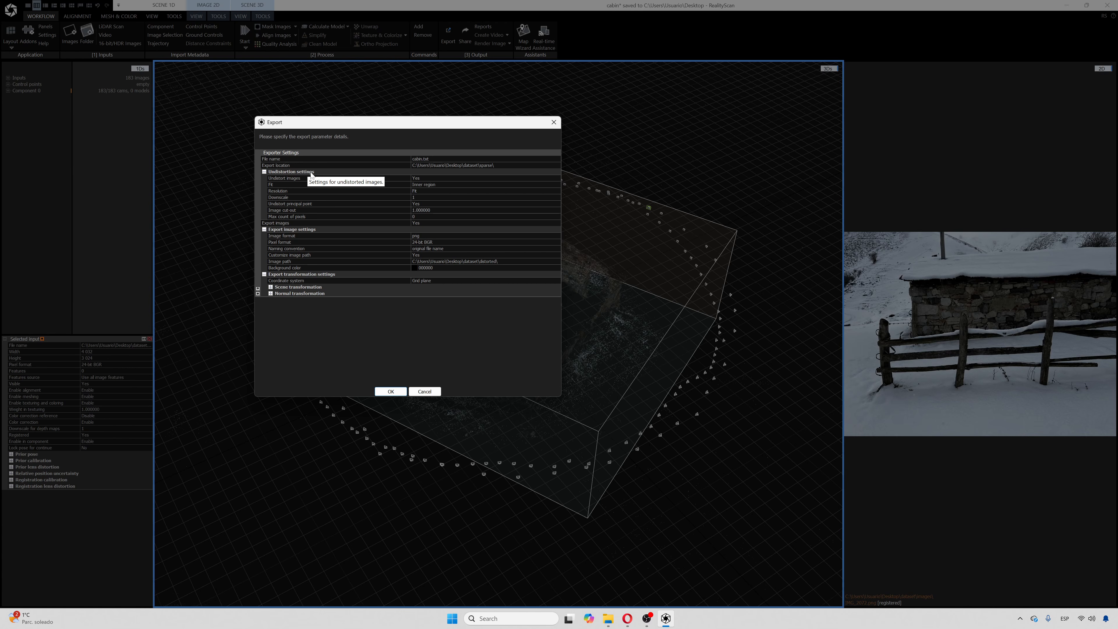
# Browse for the exported images' path in the dataset folder and create a new folder named images_undistorted there.
pyautogui.moveTo(407, 122); pyautogui.dragTo(411, 122)
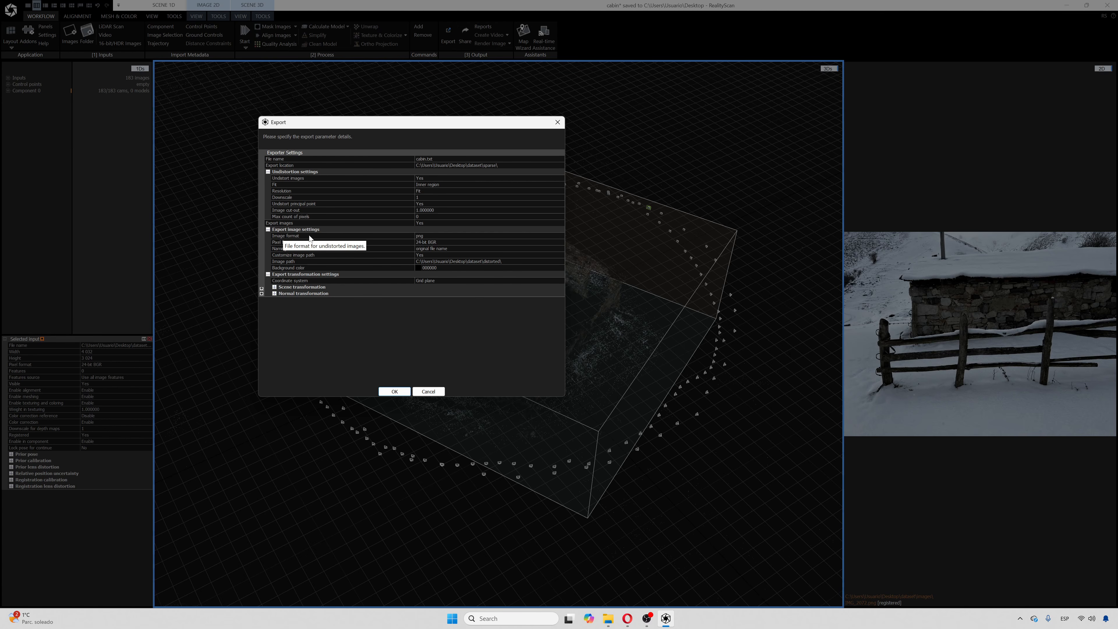
pyautogui.click(433, 235)
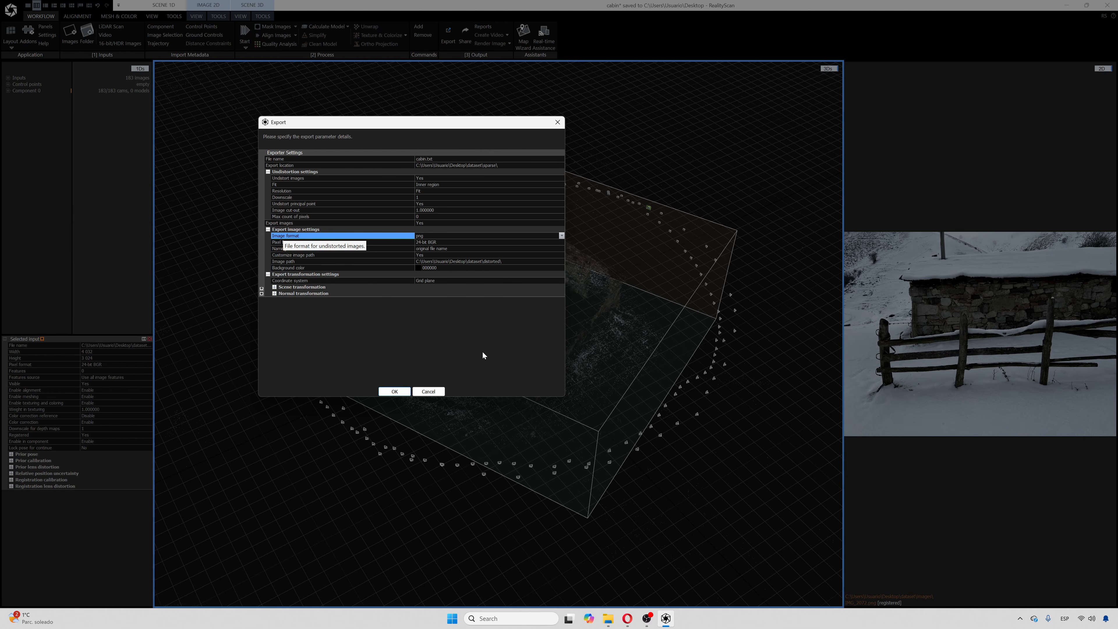
pyautogui.click(494, 261)
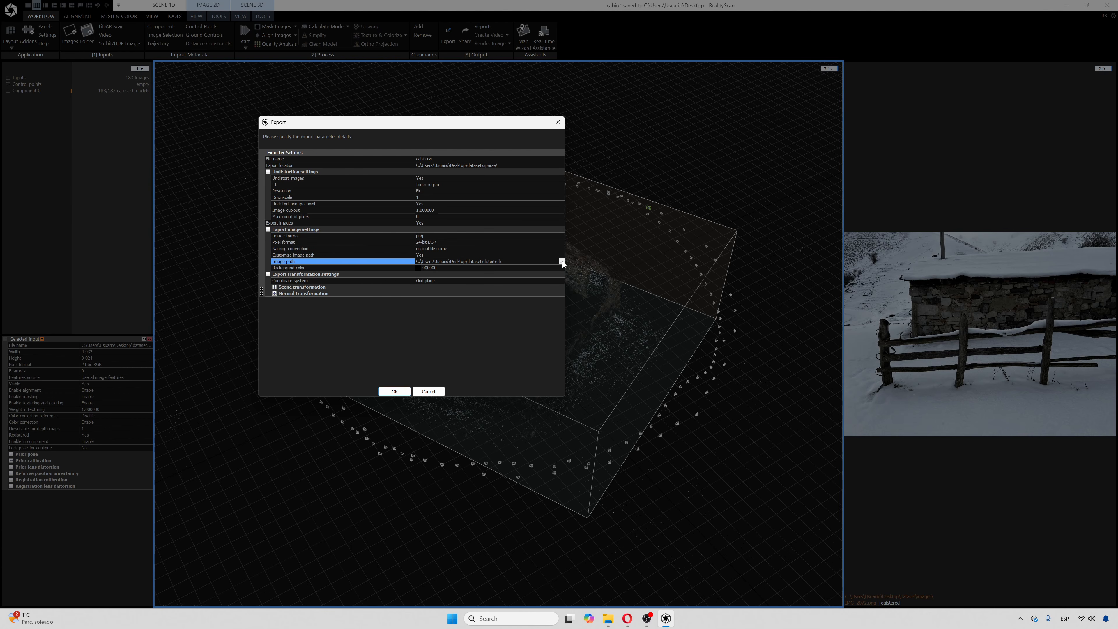
pyautogui.click(561, 261)
pyautogui.click(305, 113)
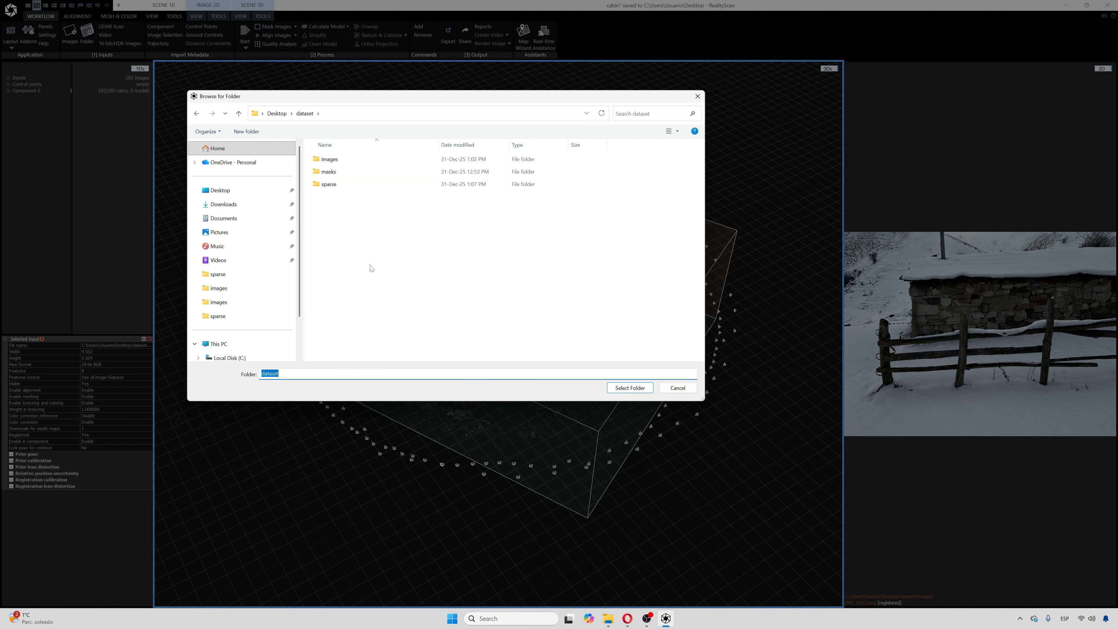
pyautogui.rightClick(352, 227)
pyautogui.moveTo(377, 354)
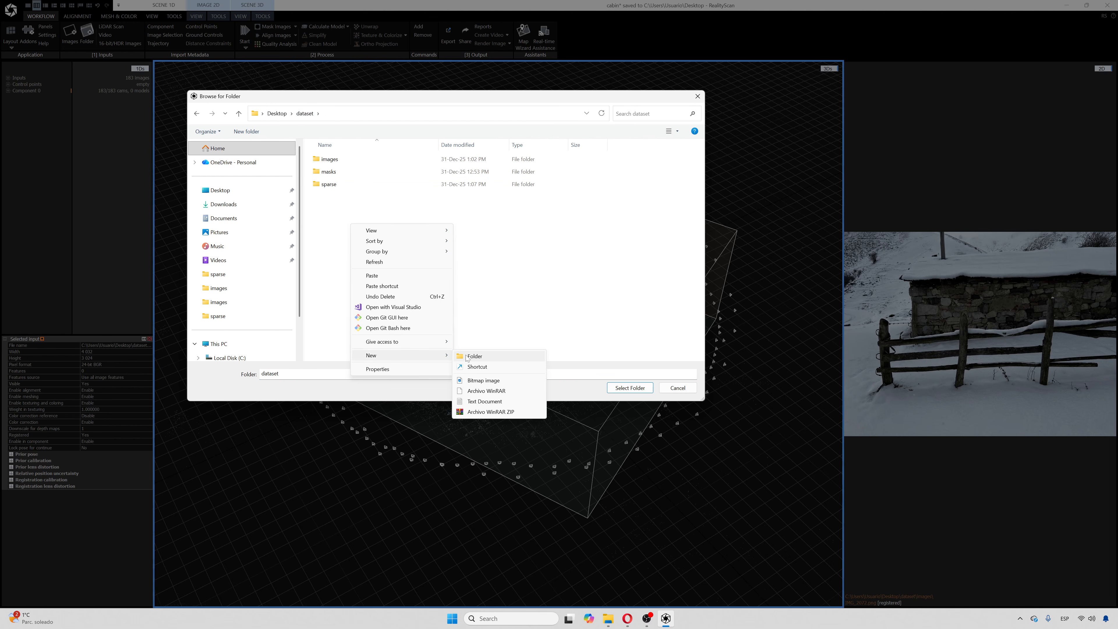
pyautogui.click(468, 357)
pyautogui.write('images_')
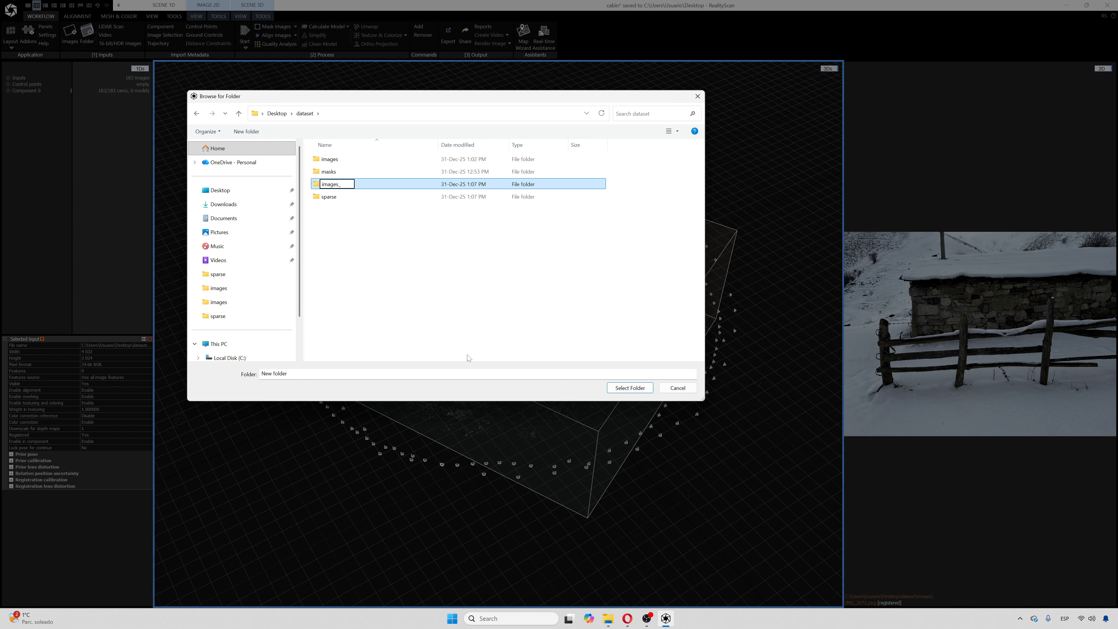
pyautogui.write('undistorted')
pyautogui.press('Return')
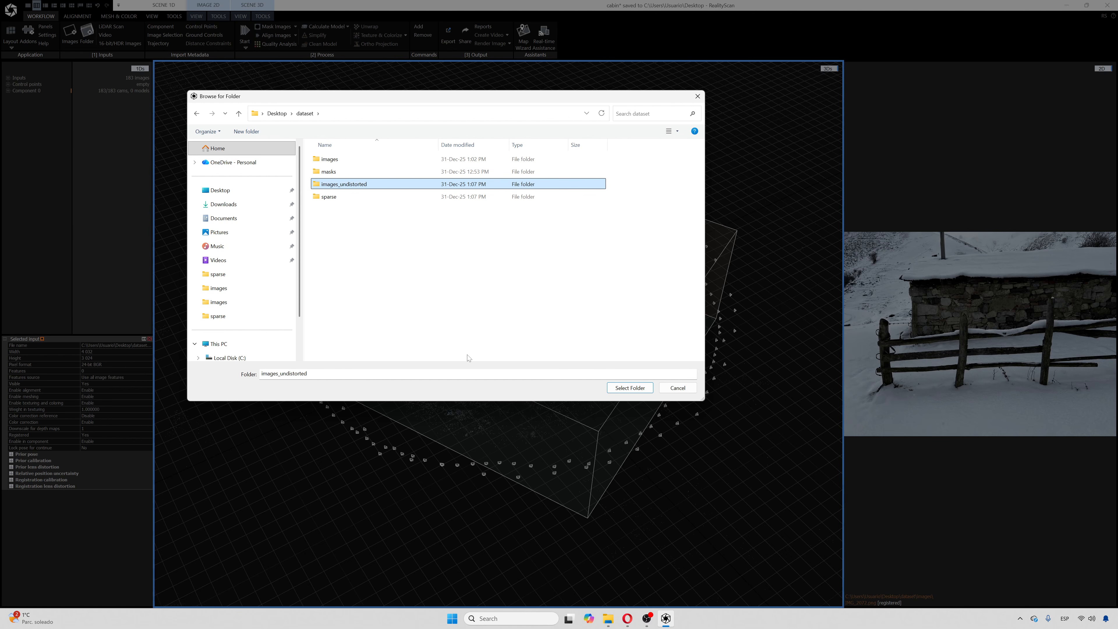
# Set the images_undistorted folder as the image path and run the export with the png format.
pyautogui.press('Return')
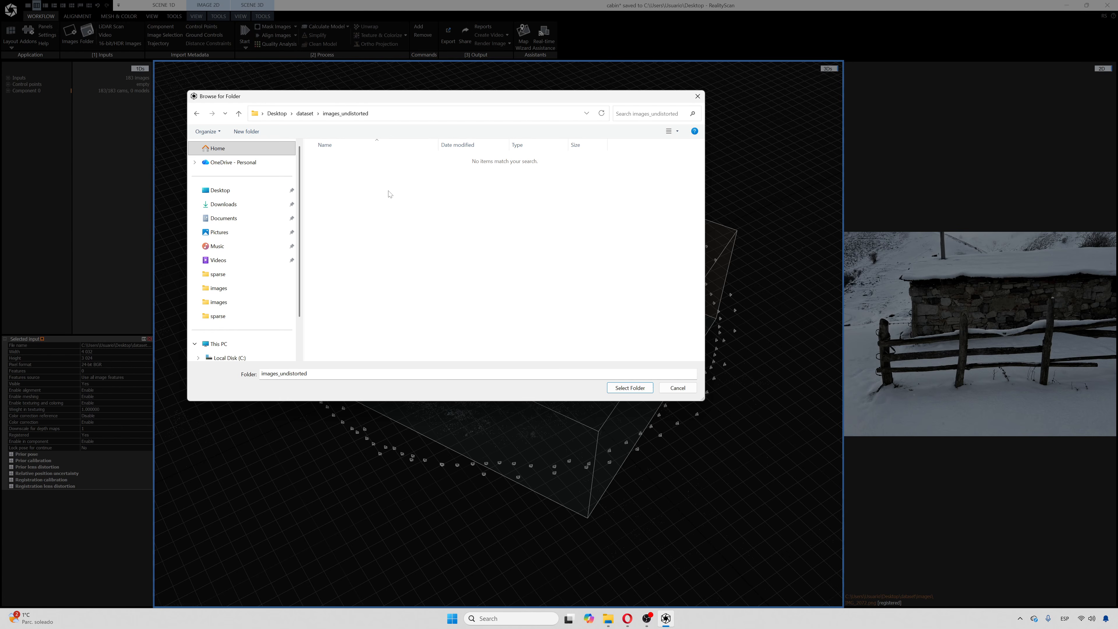
pyautogui.click(626, 388)
pyautogui.click(398, 393)
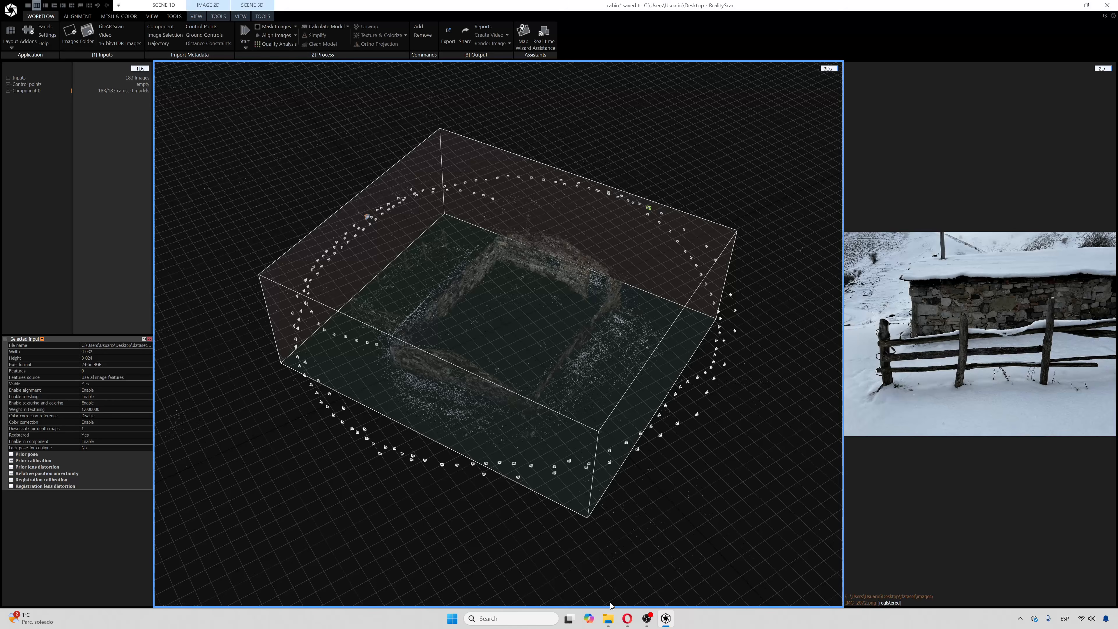
# Check the exported files in the dataset's images_undistorted and sparse folders, and return to RealityScan.
pyautogui.click(609, 619)
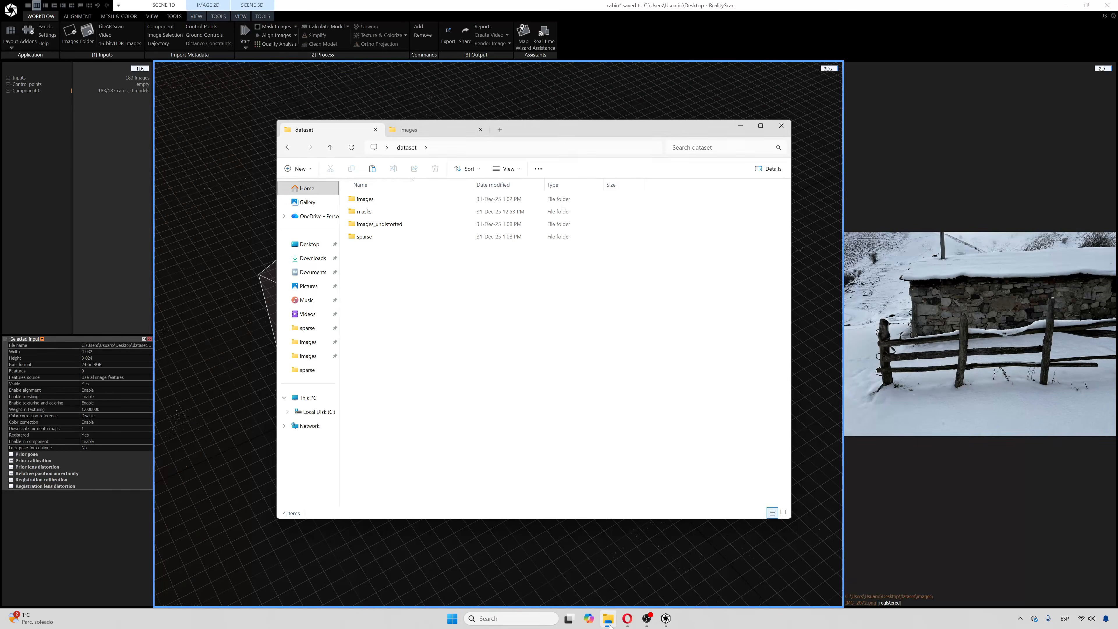
pyautogui.doubleClick(377, 223)
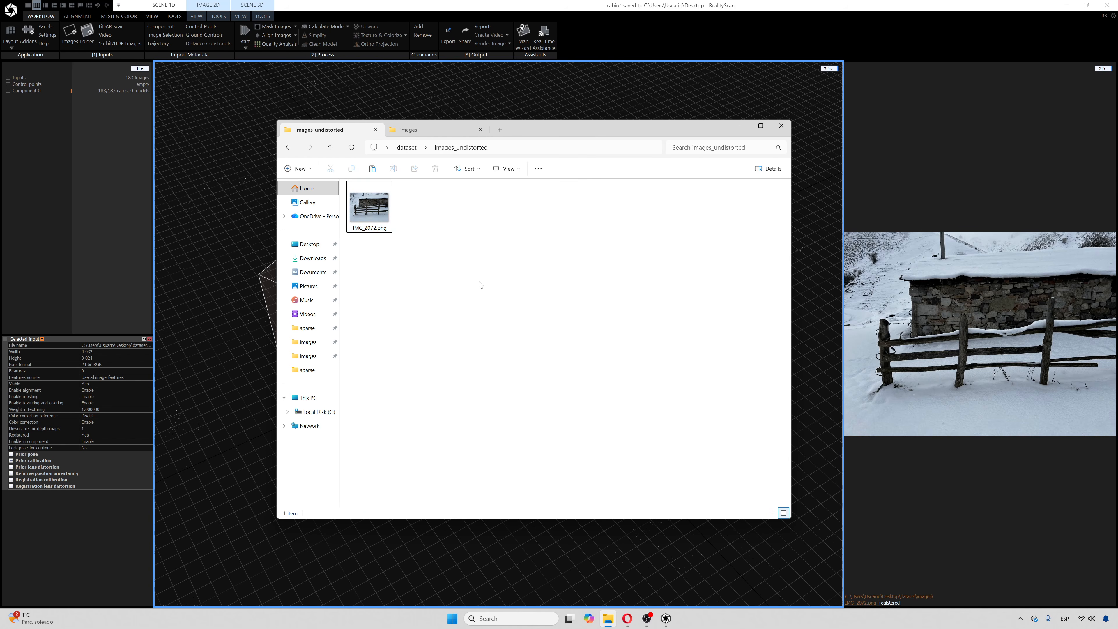
pyautogui.hotkey('alt', 'Left')
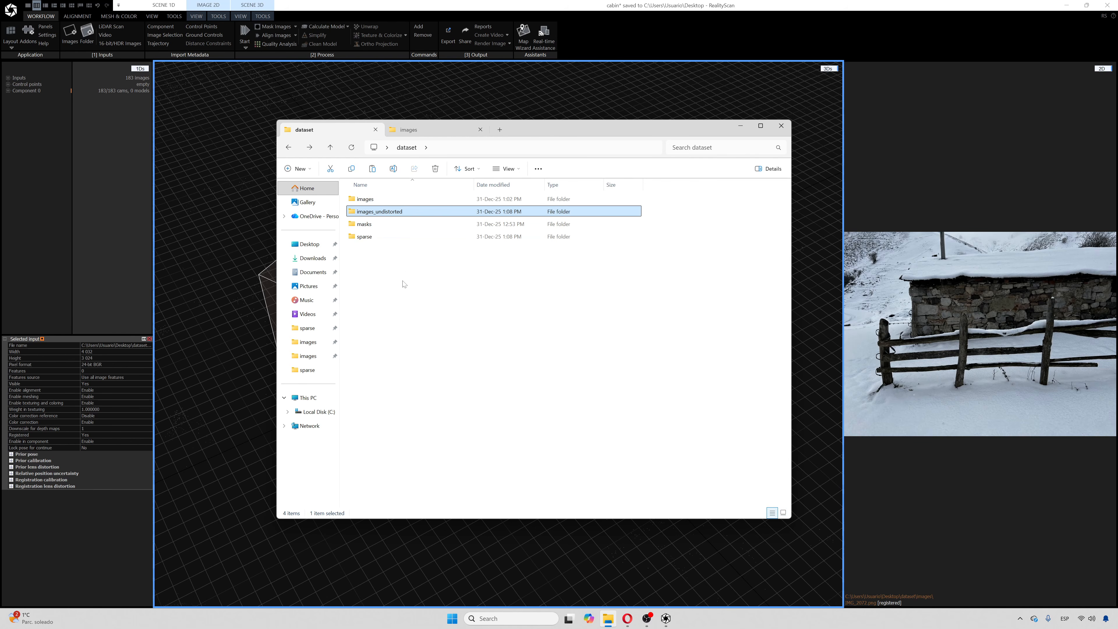
pyautogui.doubleClick(370, 238)
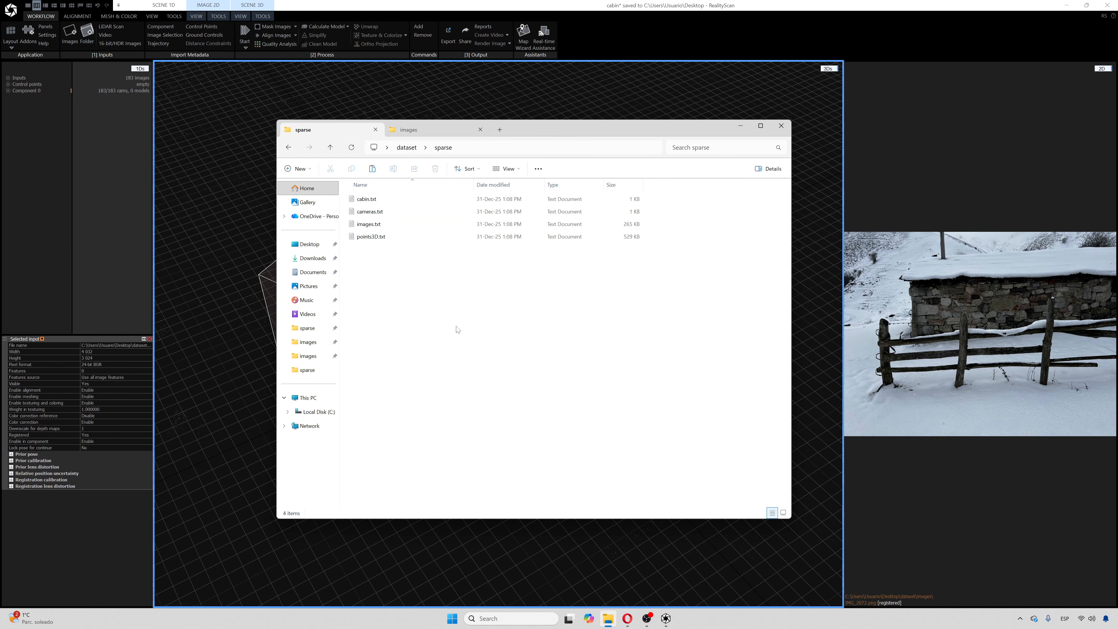
pyautogui.hotkey('alt', 'Left')
pyautogui.click(143, 201)
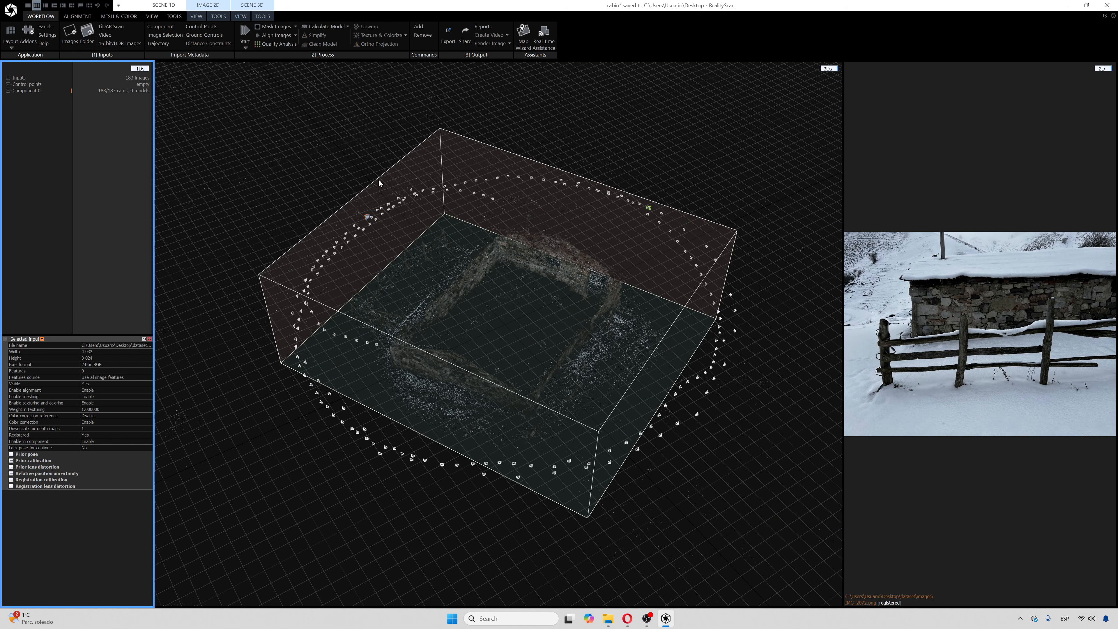
# Expand Component 0's camera poses, view IMG_2088.png, select Component 0 and collapse its tree.
pyautogui.moveTo(378, 179); pyautogui.dragTo(607, 162)
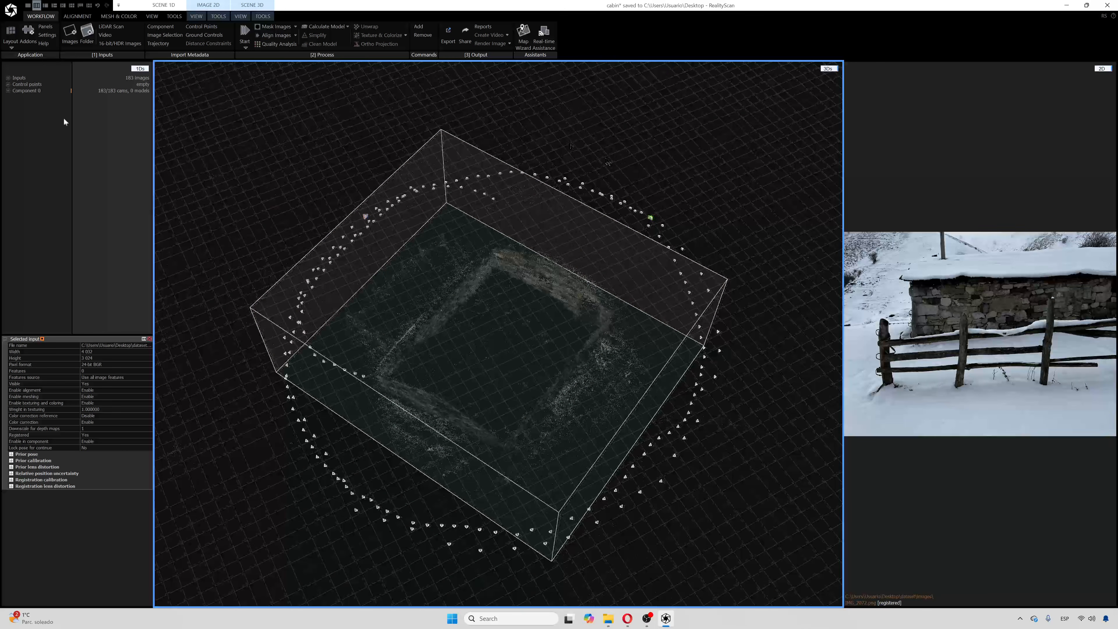
pyautogui.click(42, 127)
pyautogui.click(8, 90)
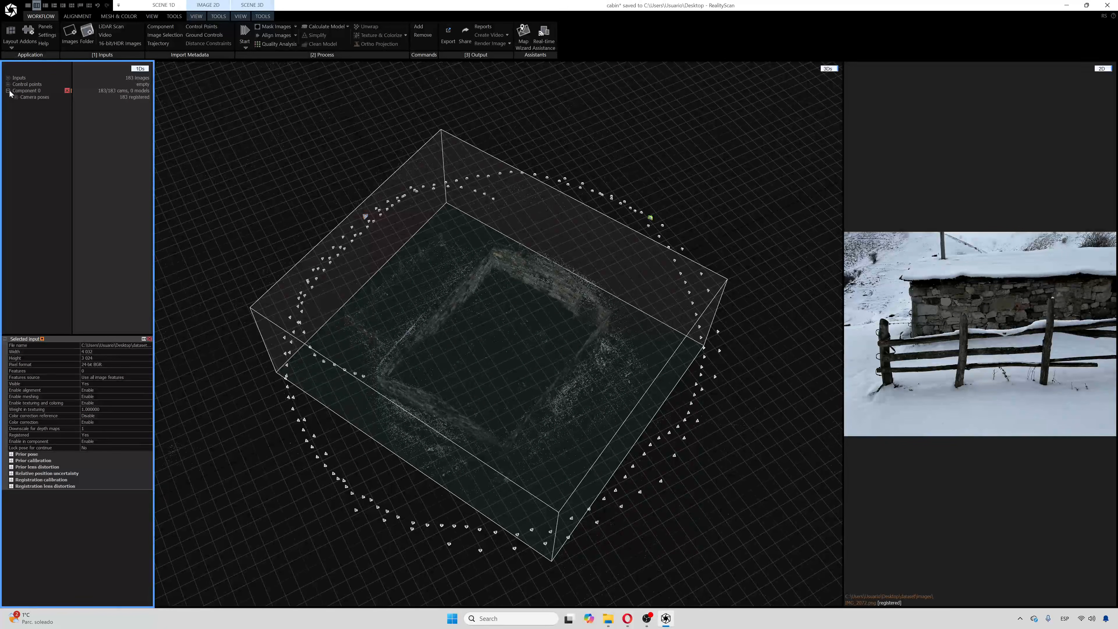
pyautogui.click(15, 97)
pyautogui.click(42, 104)
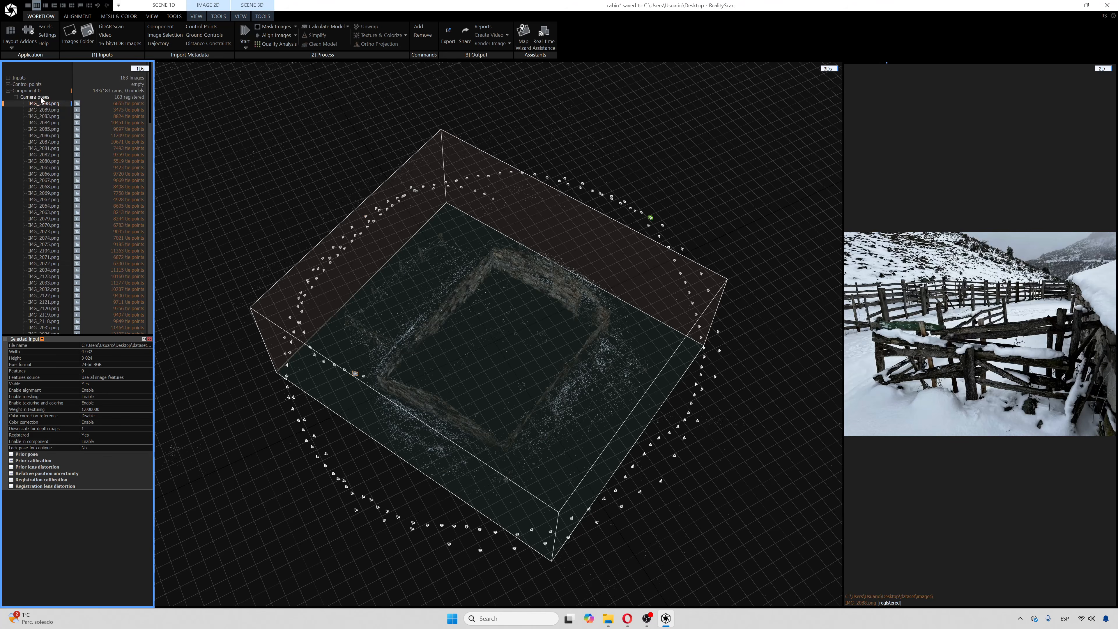
pyautogui.click(20, 91)
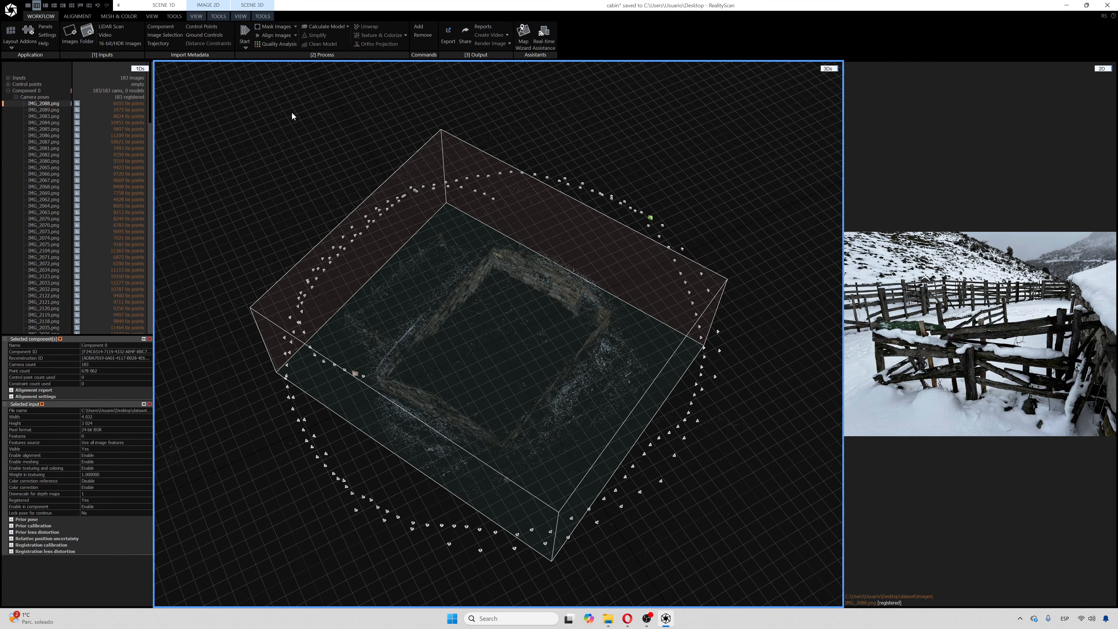
pyautogui.doubleClick(30, 92)
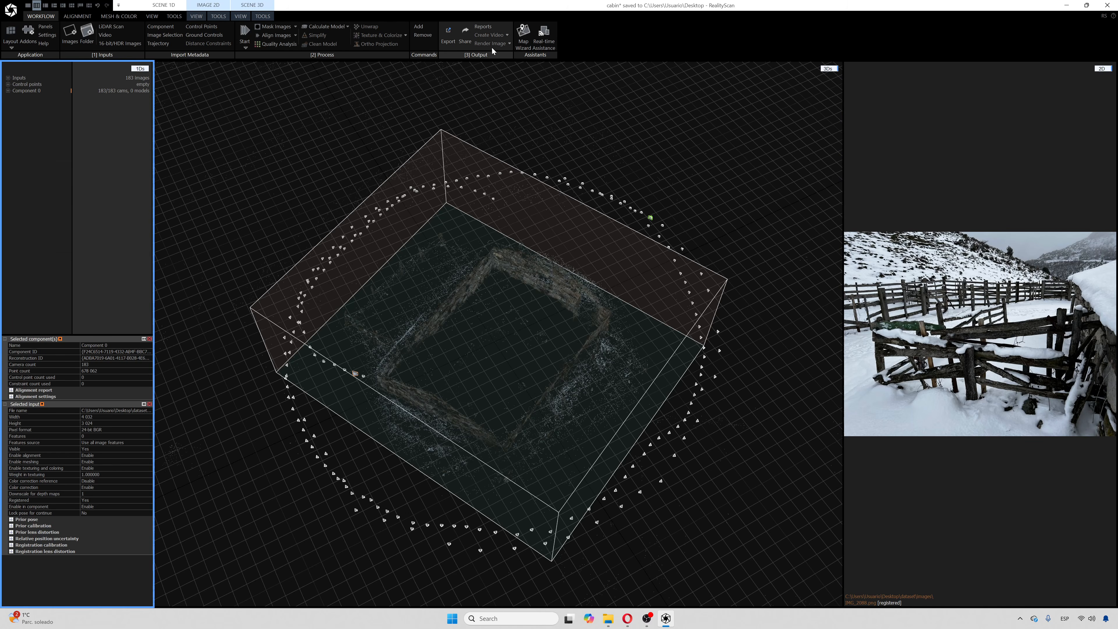
# Export Component 0 again in COLMAP Text Format, overwriting cabin.txt in the sparse folder and keeping the same export settings.
pyautogui.click(448, 35)
pyautogui.click(457, 310)
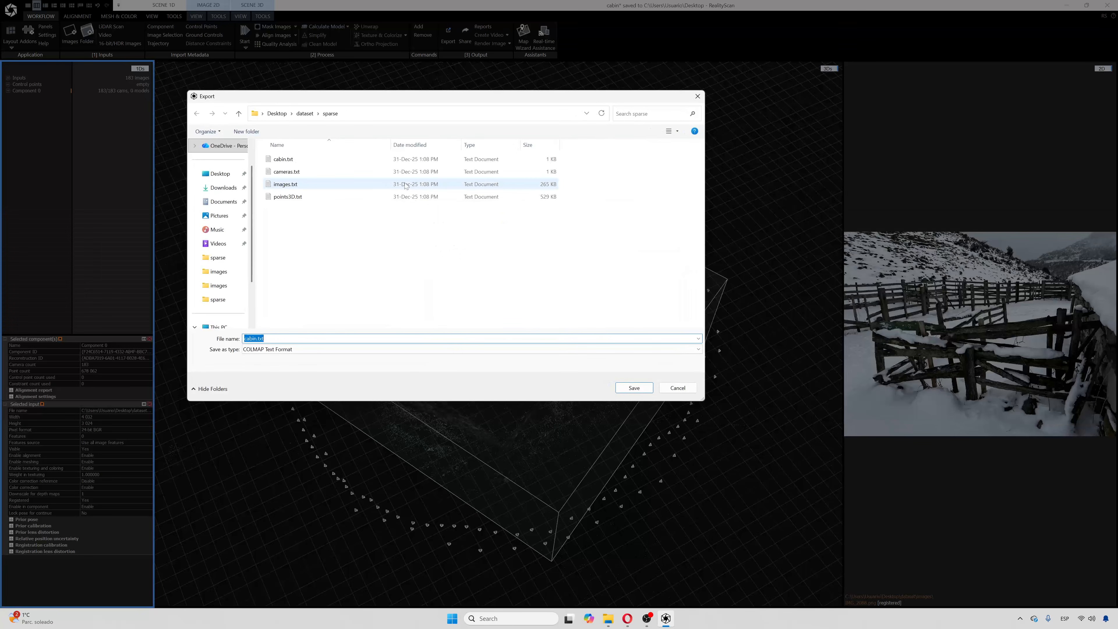
pyautogui.click(283, 159)
pyautogui.click(634, 387)
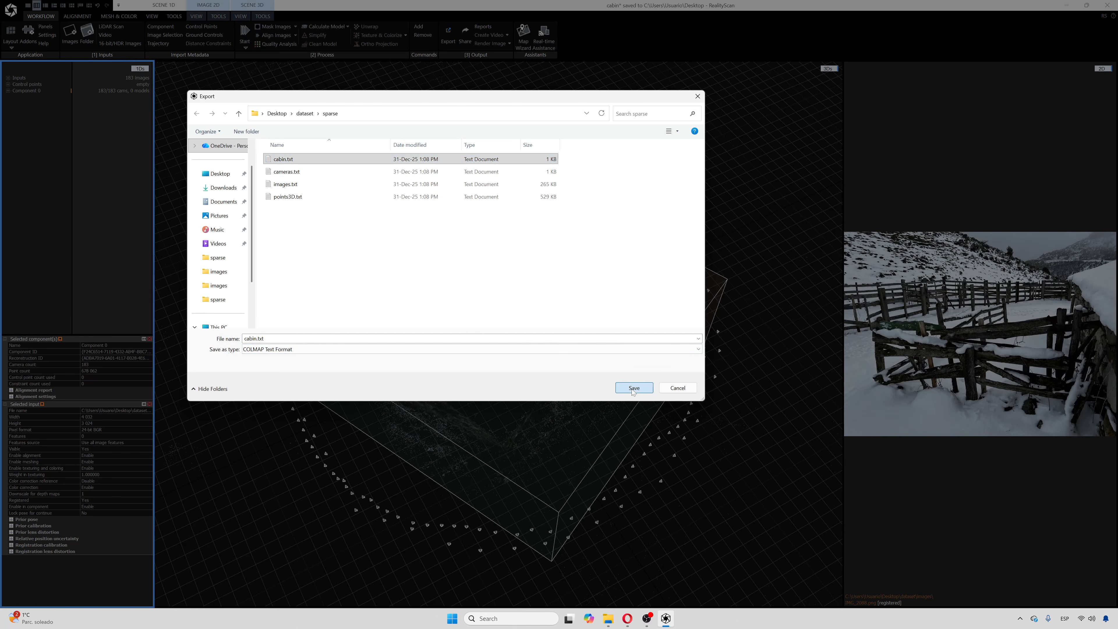
pyautogui.click(579, 310)
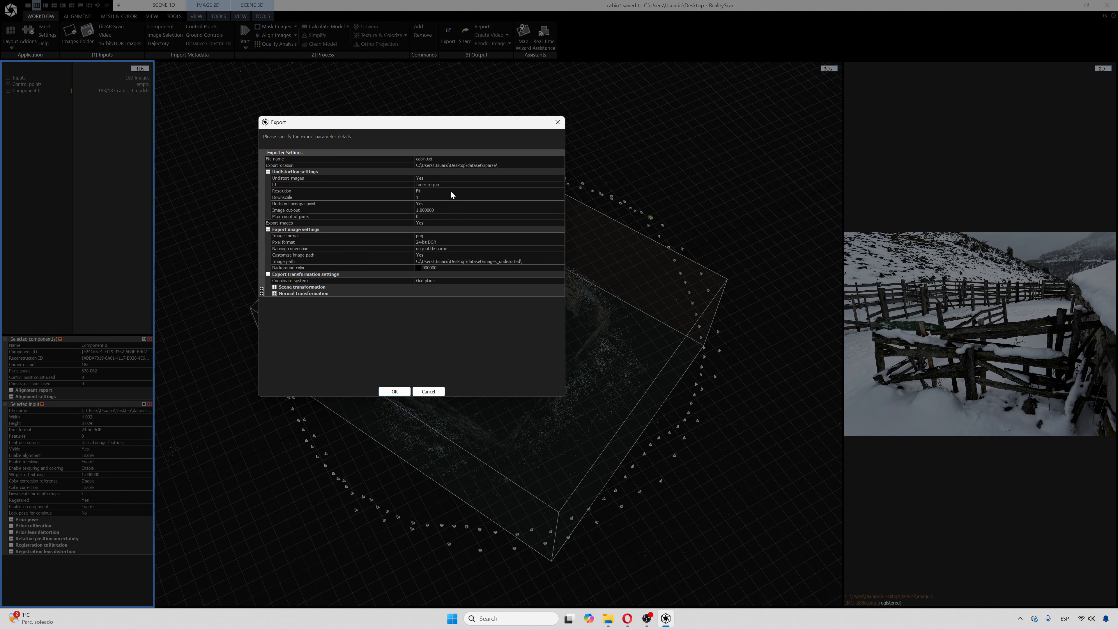
pyautogui.click(395, 391)
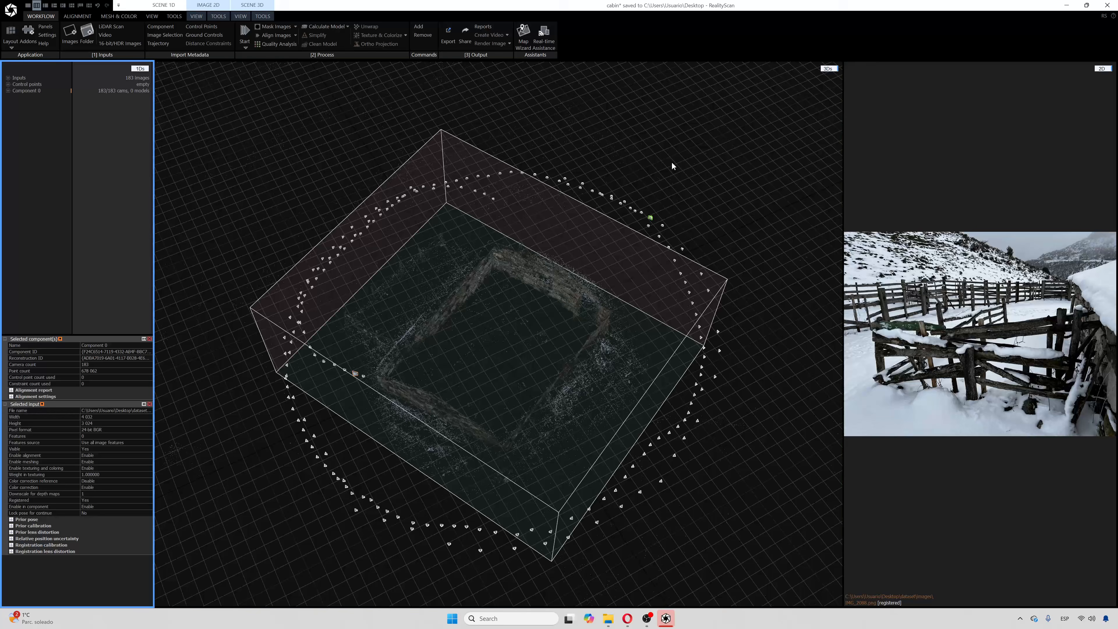
# Check the images_undistorted folder in the dataset for exported images and return to the dataset folder.
pyautogui.moveTo(672, 163); pyautogui.dragTo(668, 150)
pyautogui.moveTo(733, 466); pyautogui.dragTo(682, 437)
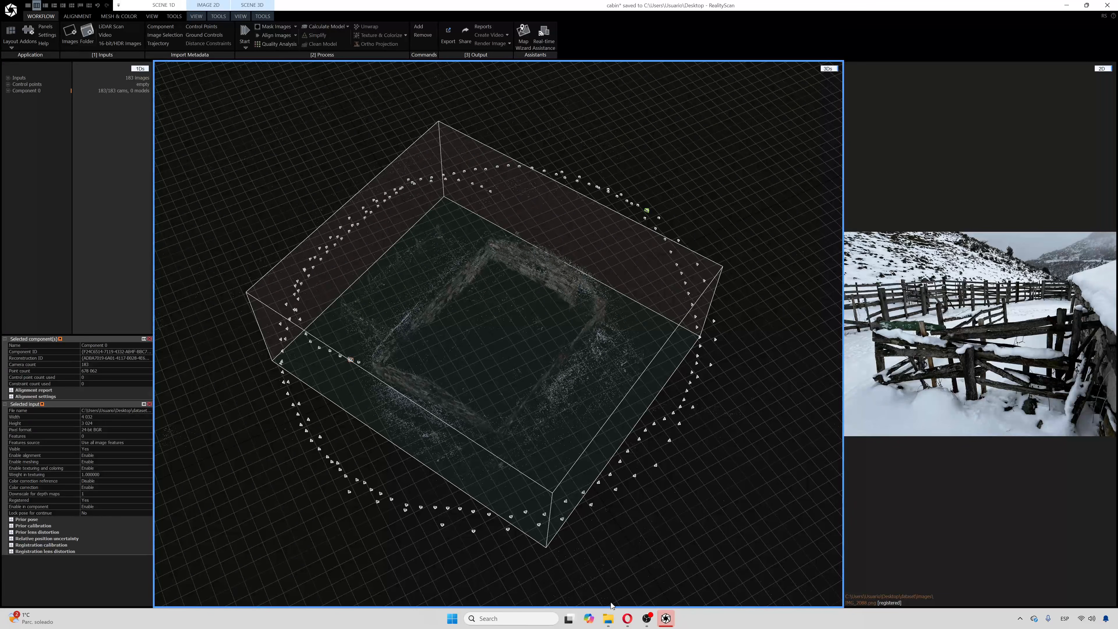
pyautogui.click(608, 618)
pyautogui.click(406, 223)
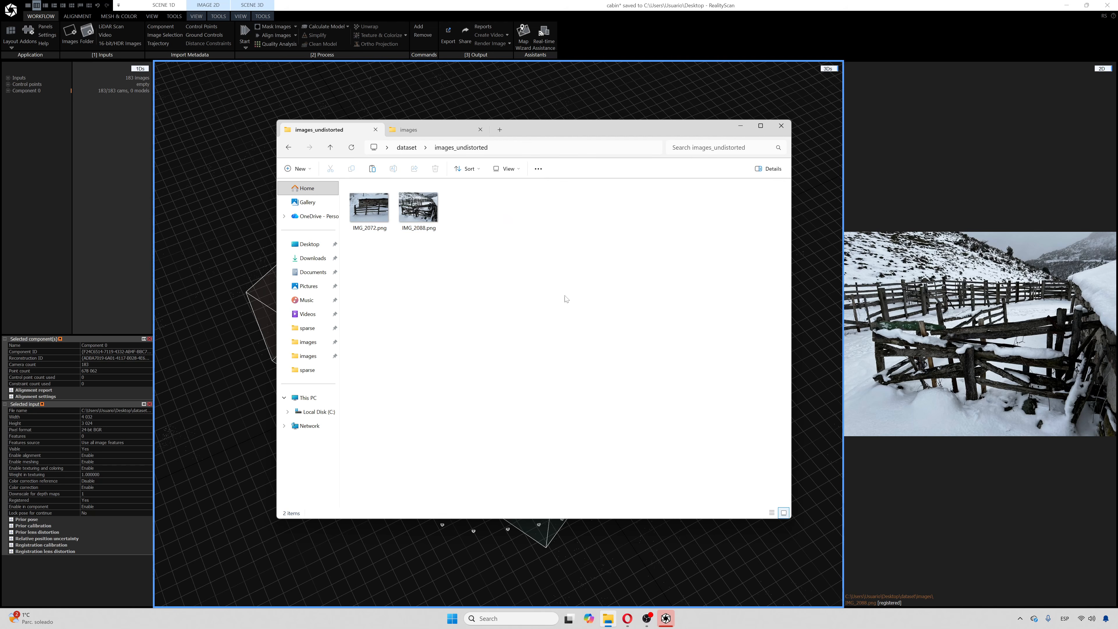
pyautogui.hotkey('alt', 'Left')
pyautogui.click(523, 319)
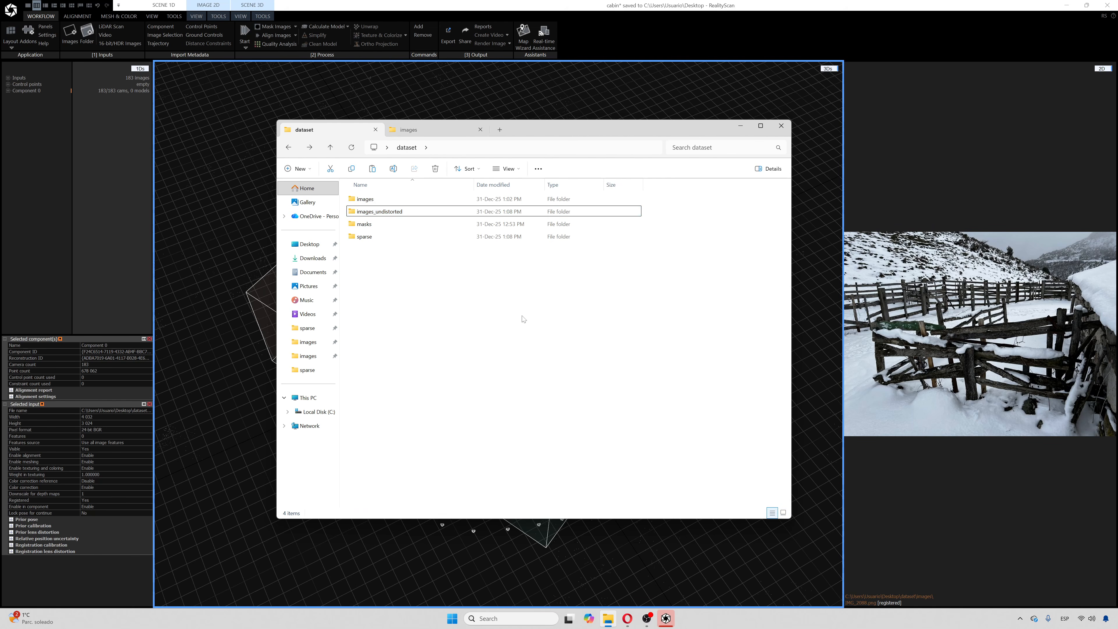
# Expand Component 0's camera poses and select all 183 registered images from IMG_2088.png to the end of the list.
pyautogui.click(21, 106)
pyautogui.click(7, 91)
pyautogui.click(33, 106)
pyautogui.scroll(-20, 55, 216)
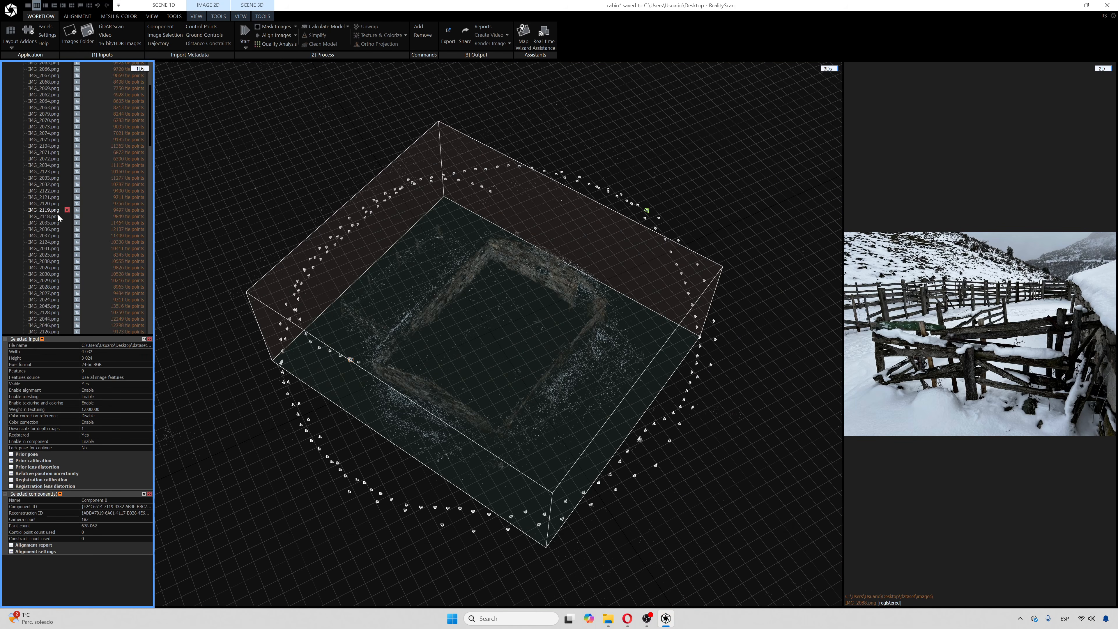
pyautogui.scroll(-10, 47, 247)
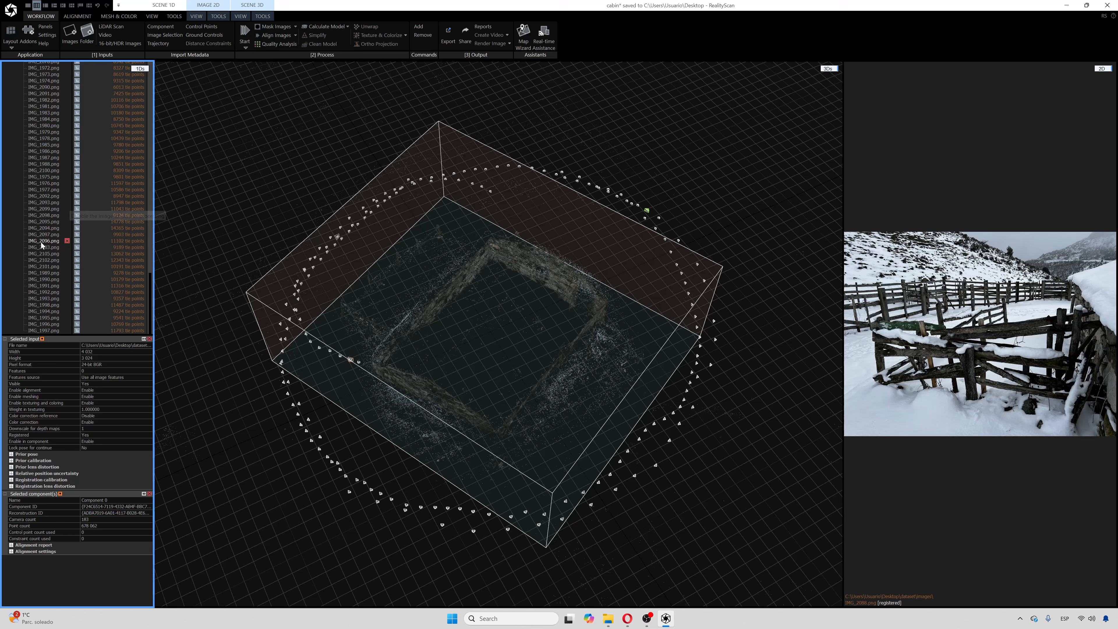
pyautogui.keyDown('shift'); pyautogui.click(52, 330); pyautogui.keyUp('shift')
pyautogui.scroll(20, 44, 221)
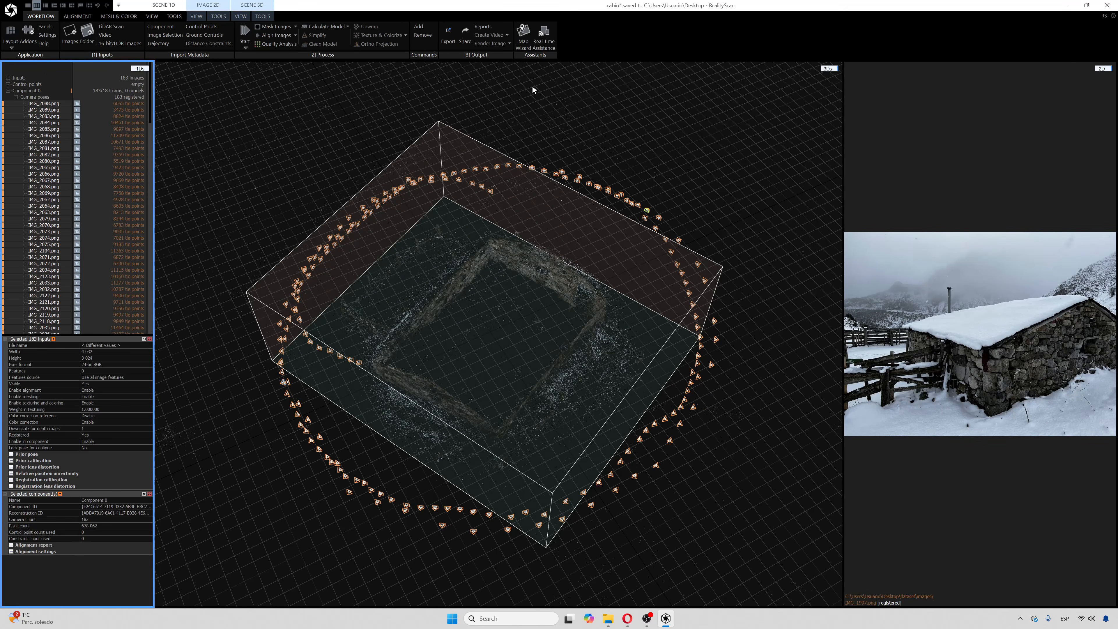
# Export the selected cameras in COLMAP Text Format, overwriting cabin.txt in the sparse folder and keeping the undistorted png settings.
pyautogui.click(450, 41)
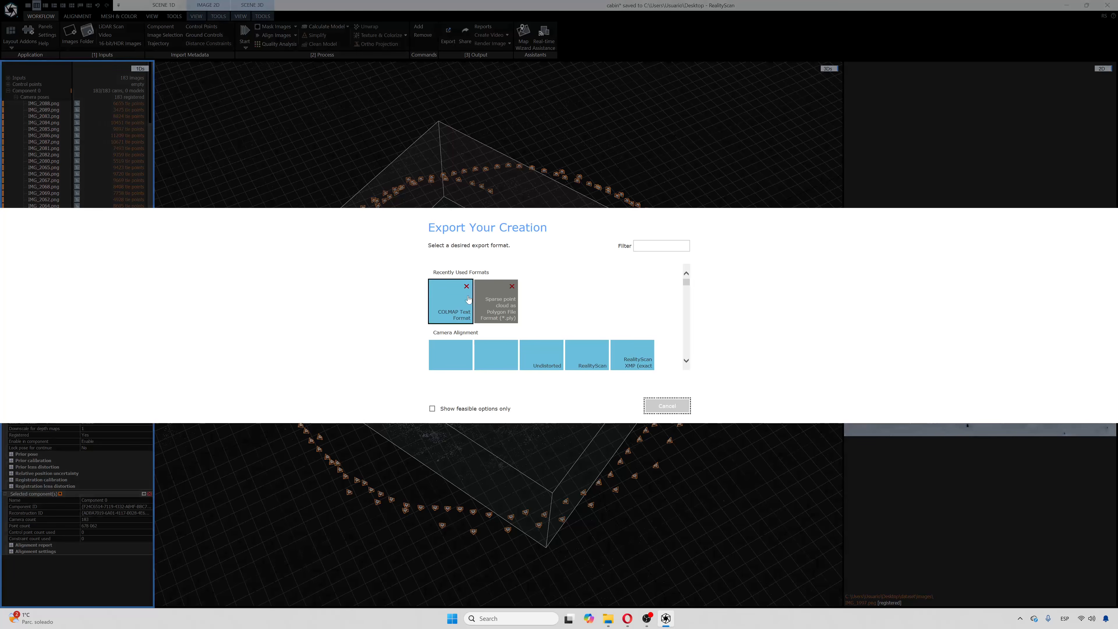
pyautogui.click(458, 309)
pyautogui.doubleClick(553, 158)
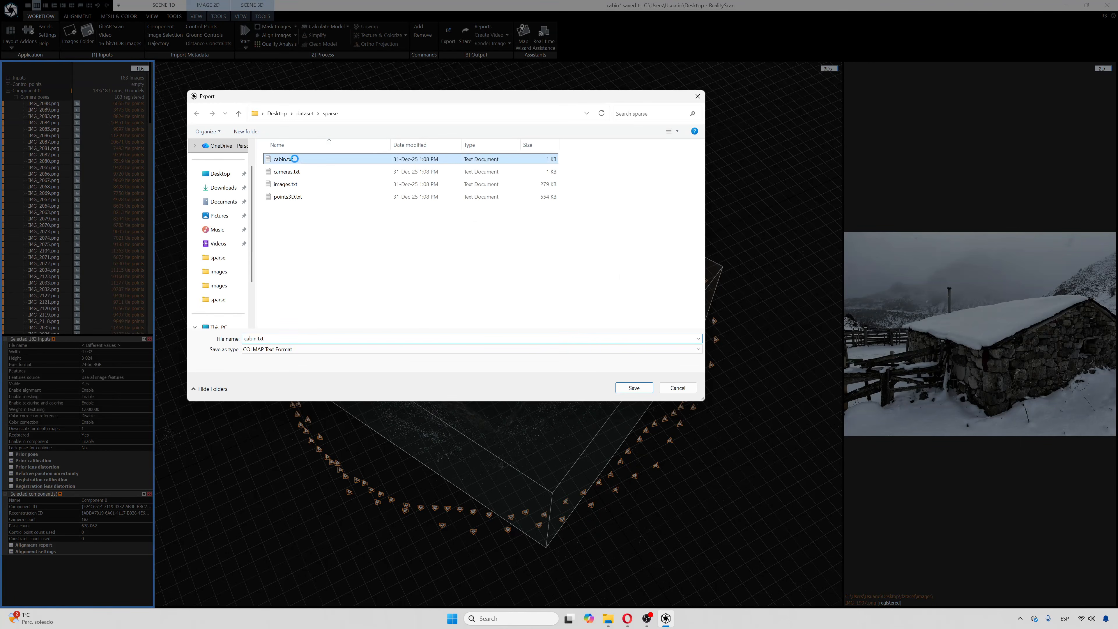
pyautogui.click(578, 309)
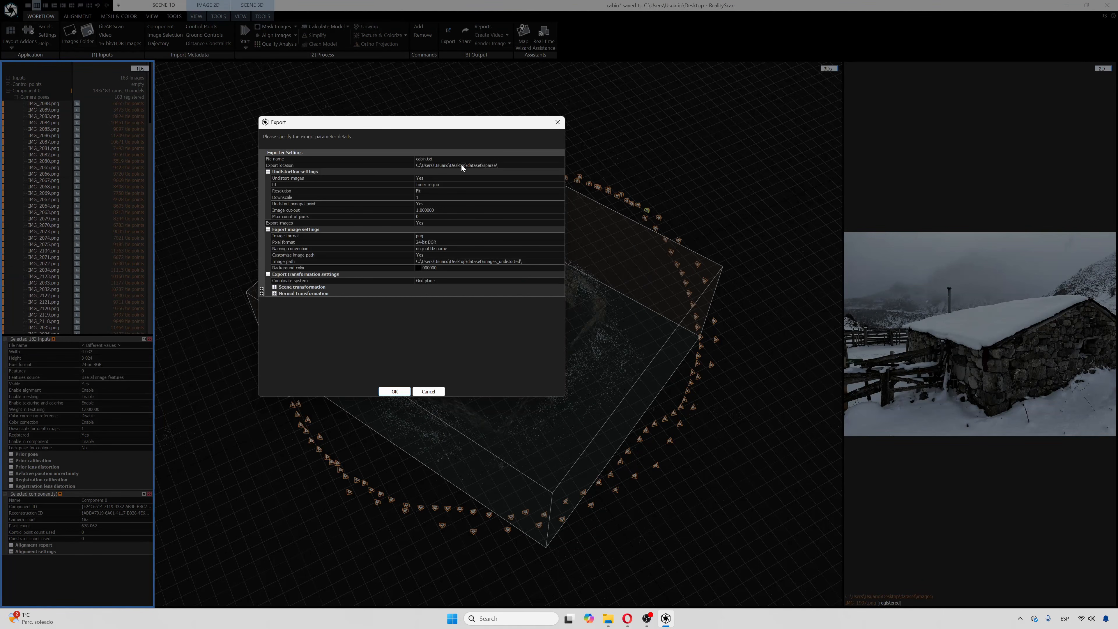
pyautogui.click(396, 391)
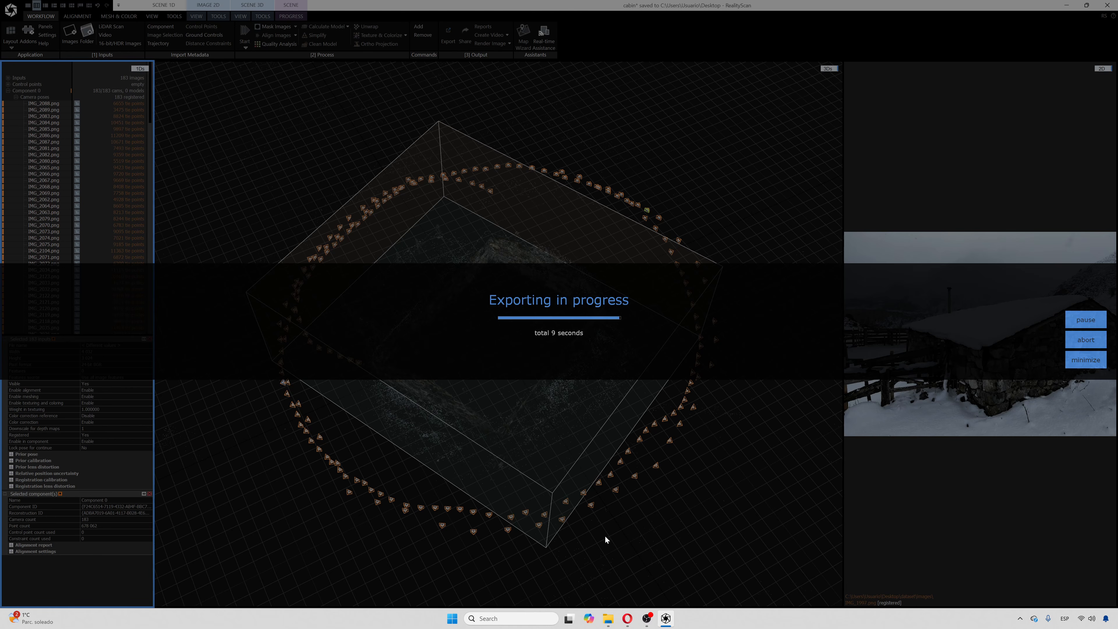
# Check the exported camera, image and point text files in the dataset's sparse folder and return to the dataset folder.
pyautogui.click(609, 616)
pyautogui.click(381, 212)
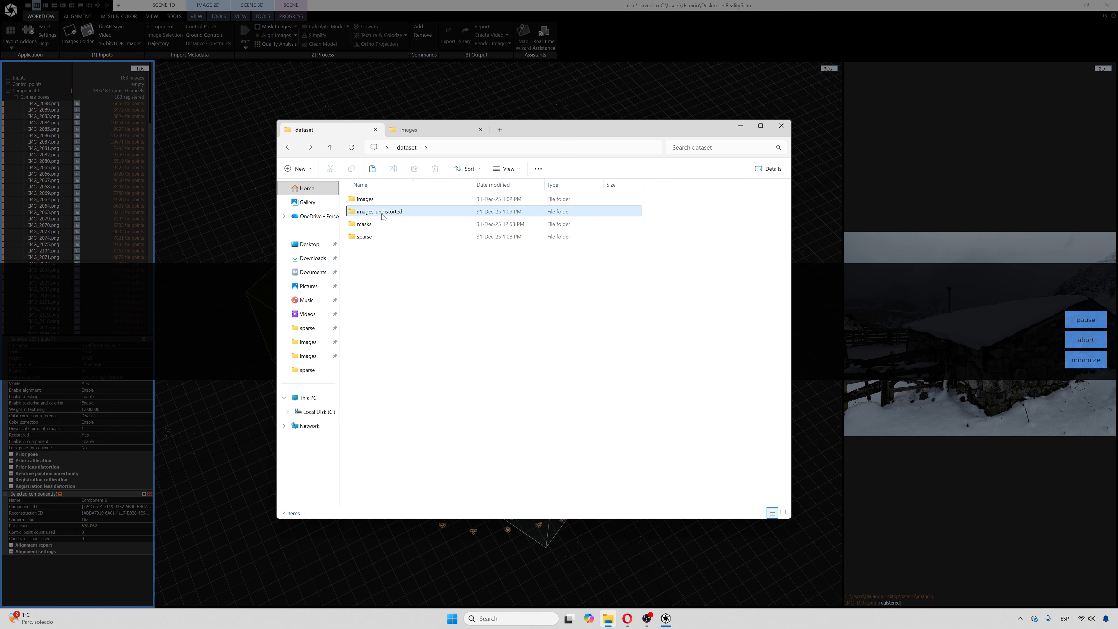
pyautogui.doubleClick(364, 238)
pyautogui.click(376, 202)
pyautogui.click(384, 214)
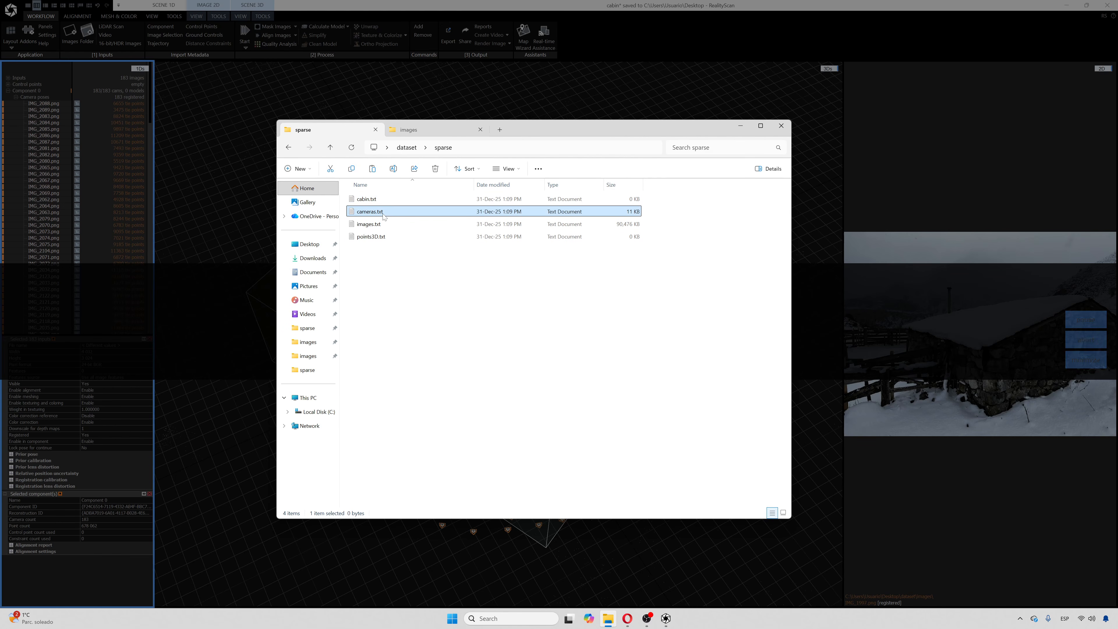
pyautogui.click(381, 247)
pyautogui.hotkey('alt', 'Left')
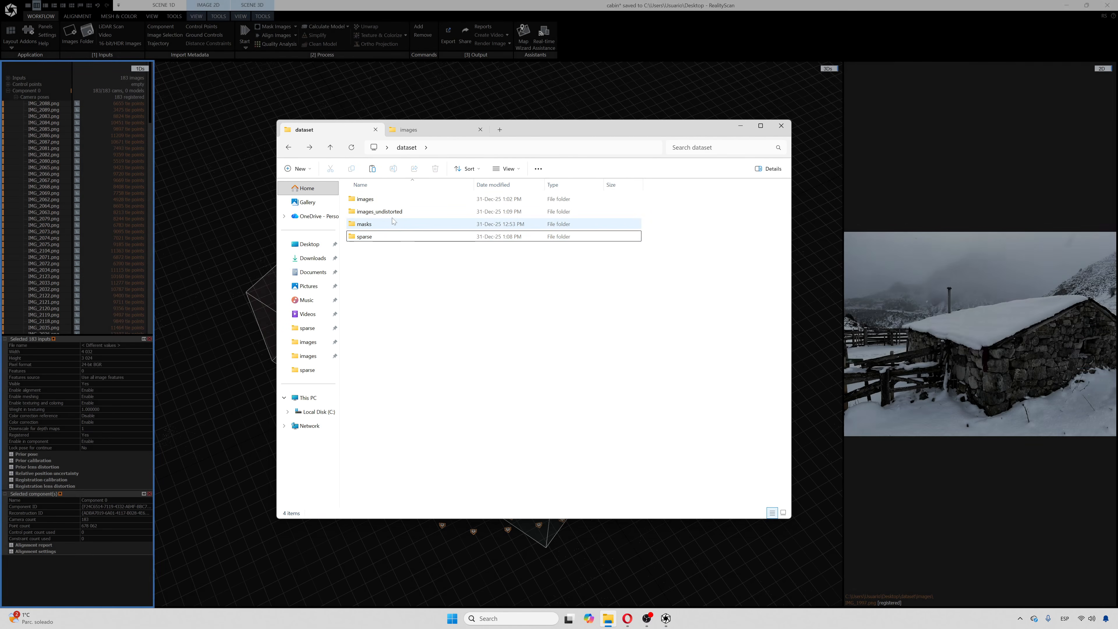
# Check the exported pictures in images_undistorted, mark that folder and sparse in the dataset, and return to RealityScan.
pyautogui.click(392, 212)
pyautogui.doubleClick(393, 213)
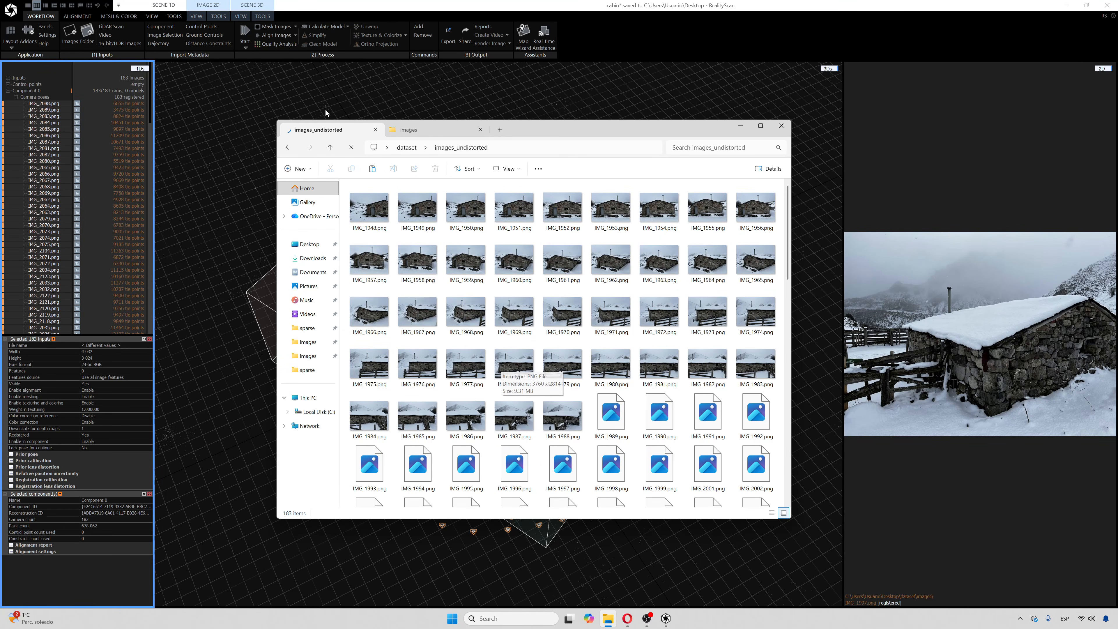
pyautogui.click(331, 148)
pyautogui.click(410, 348)
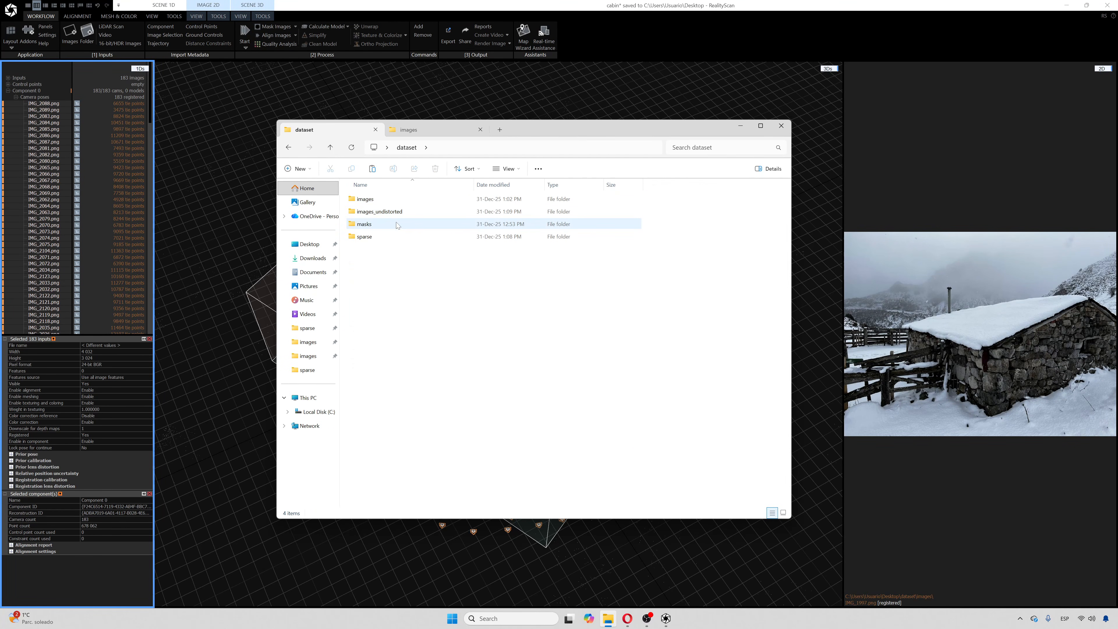
pyautogui.click(389, 214)
pyautogui.keyDown('ctrl'); pyautogui.click(370, 238); pyautogui.keyUp('ctrl')
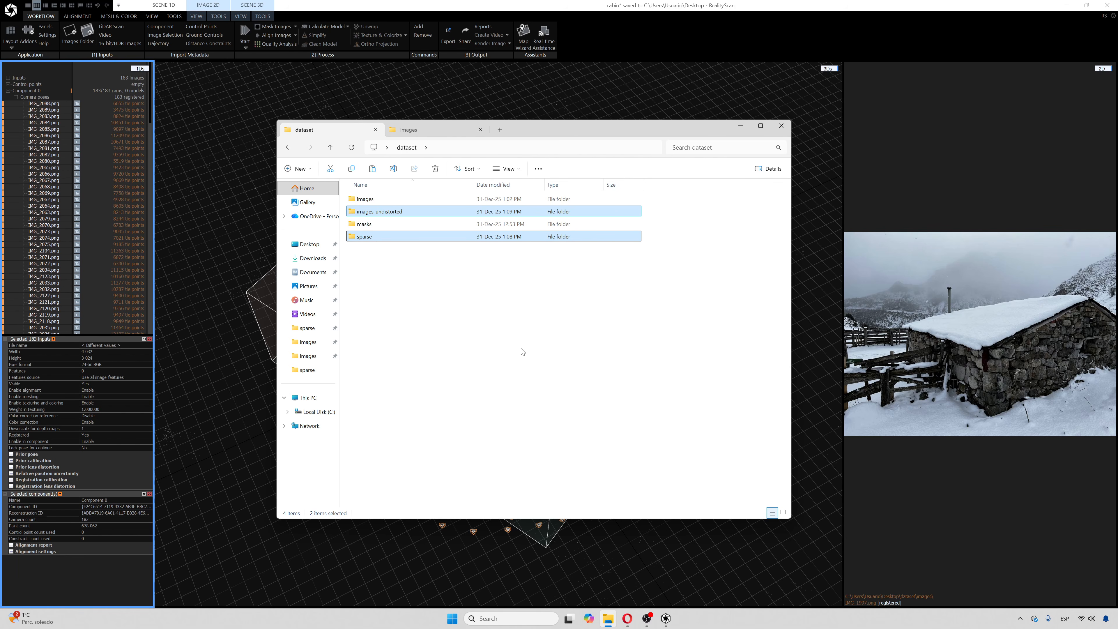
pyautogui.click(476, 289)
pyautogui.click(205, 103)
# Collapse Component 0's tree and compute a preview-quality mesh of the cabin scene.
pyautogui.click(9, 91)
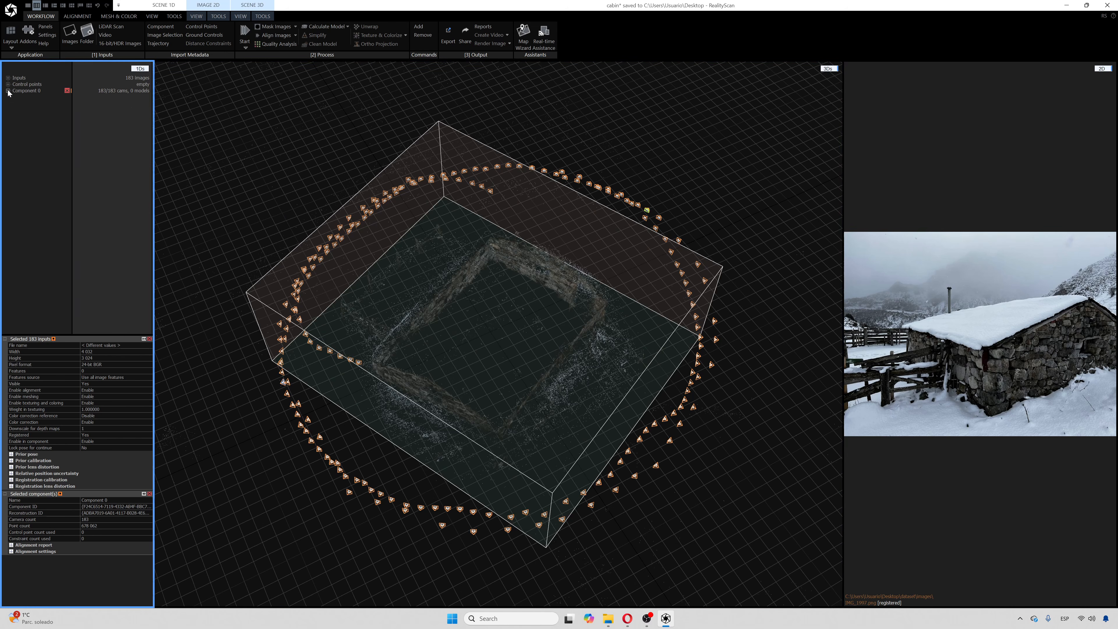
pyautogui.scroll(-2, 569, 228)
pyautogui.moveTo(666, 221); pyautogui.dragTo(633, 250)
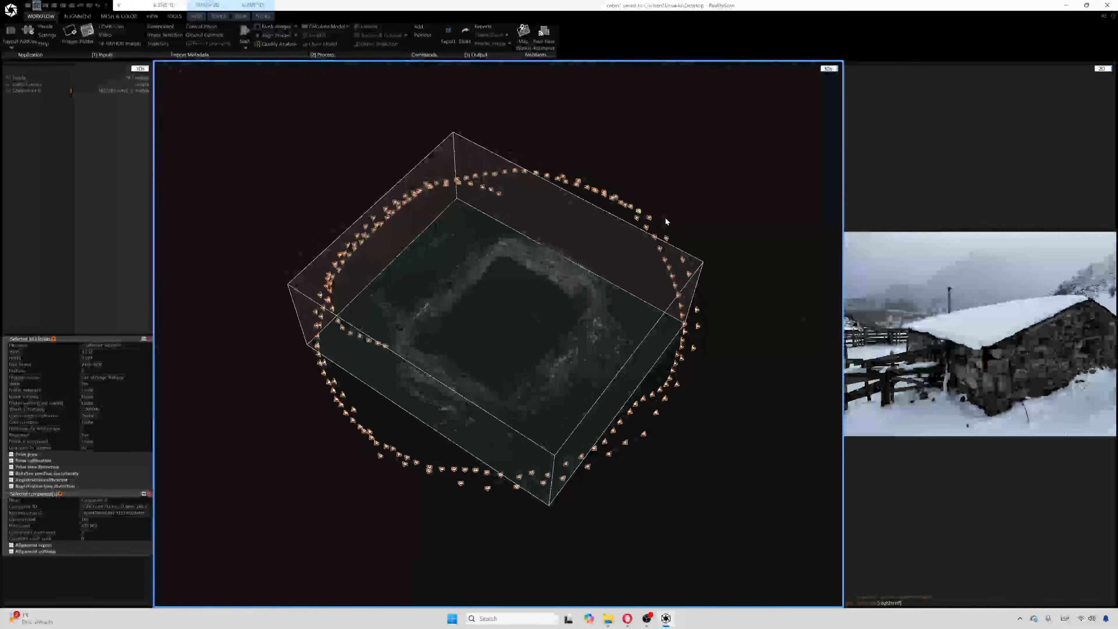
pyautogui.moveTo(659, 209); pyautogui.dragTo(704, 204)
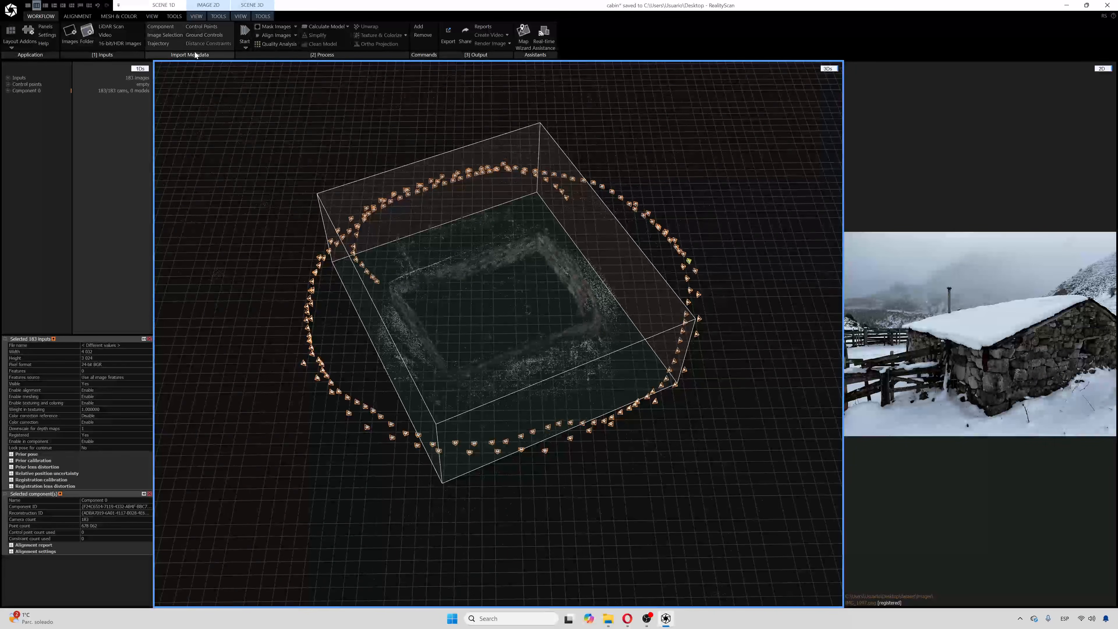
pyautogui.click(117, 16)
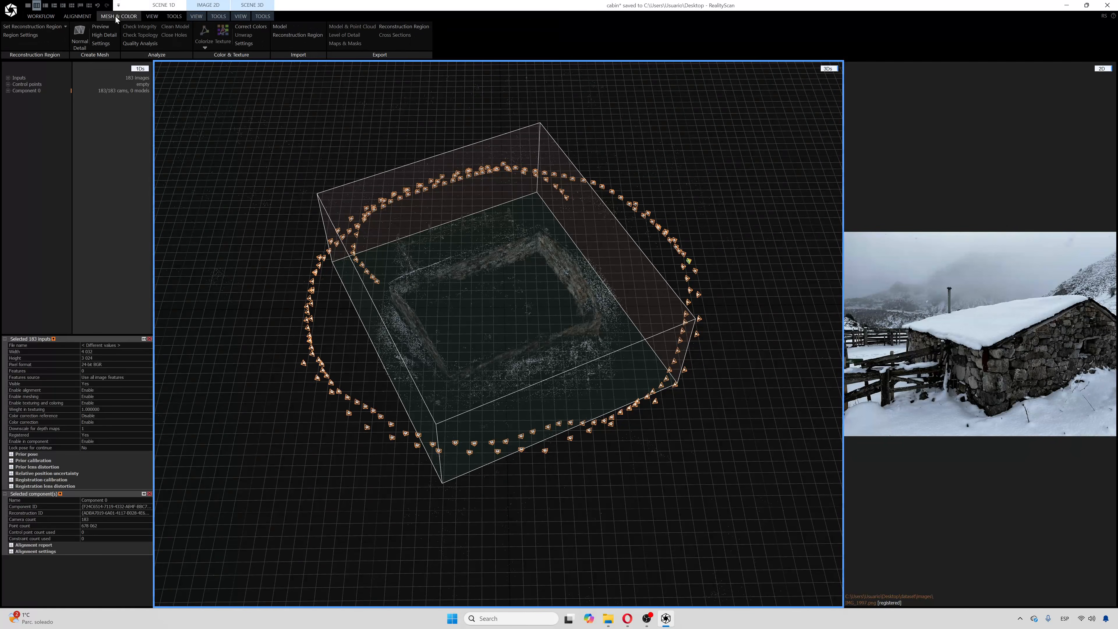
pyautogui.click(100, 27)
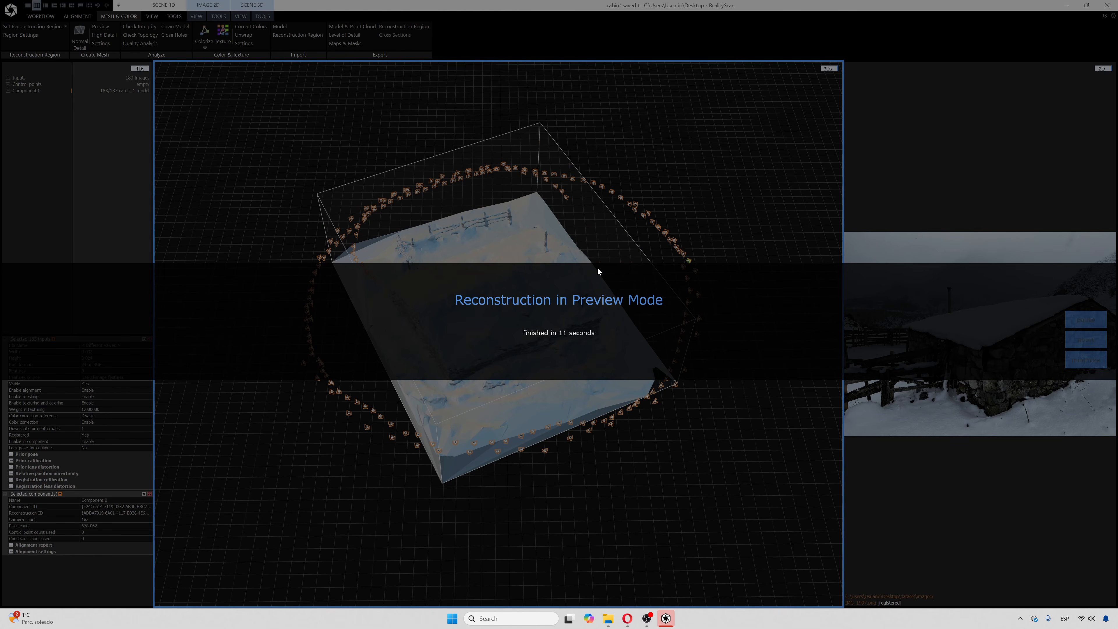
# Examine the cabin's preview mesh from several sides, including the stone walls, snowy roof and fence.
pyautogui.moveTo(656, 311); pyautogui.dragTo(701, 289, button='right')
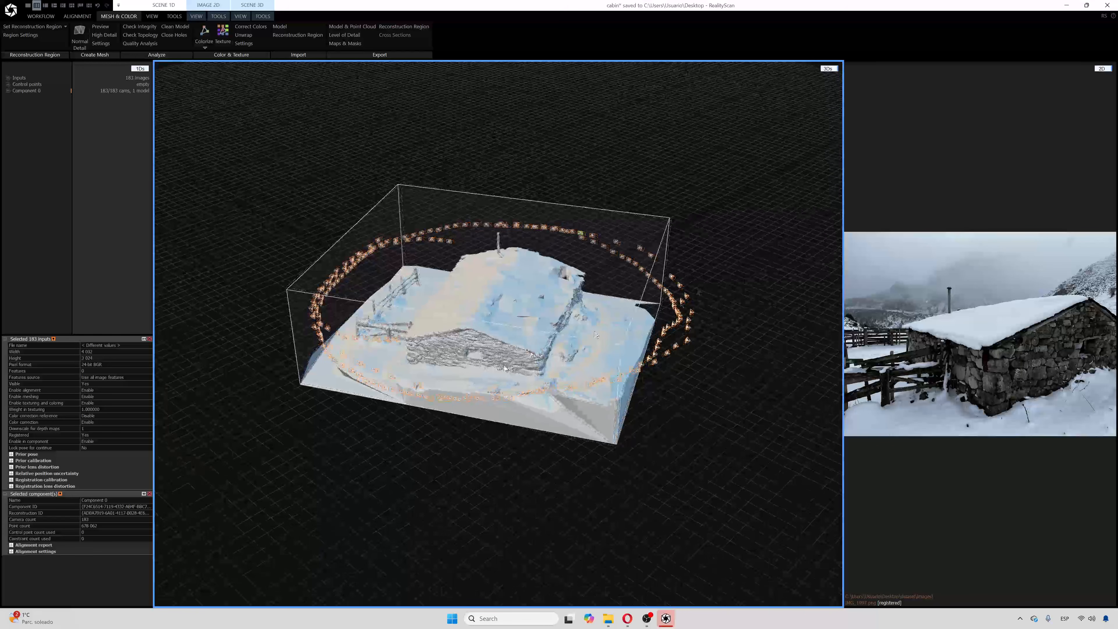
pyautogui.scroll(2, 506, 365)
pyautogui.moveTo(507, 365); pyautogui.dragTo(432, 364, button='right')
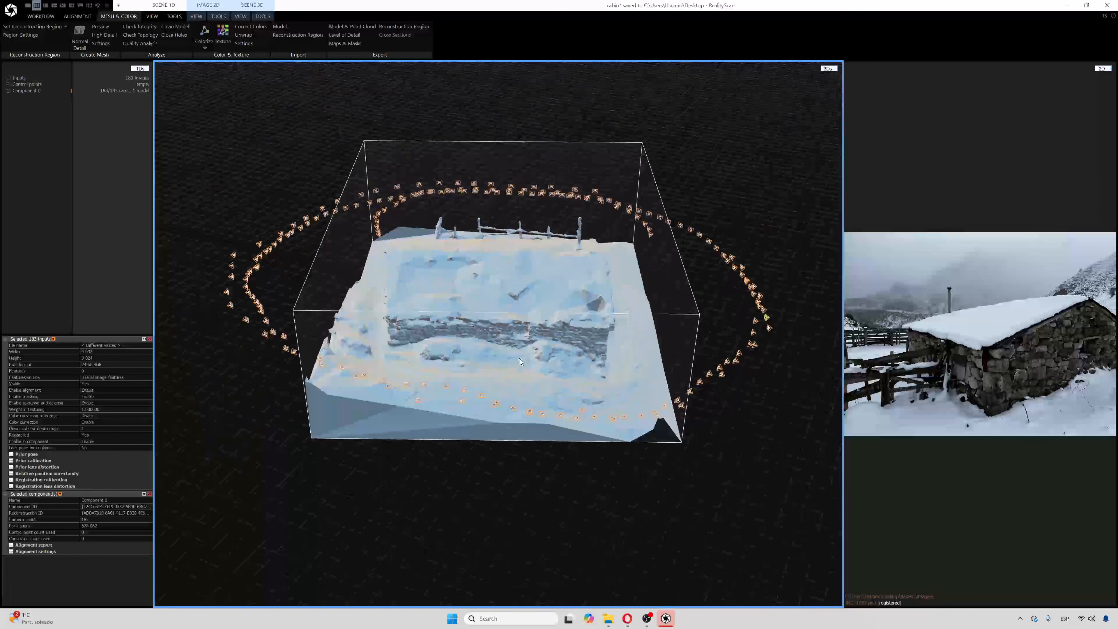
pyautogui.scroll(3, 519, 358)
pyautogui.moveTo(621, 367); pyautogui.dragTo(559, 377, button='right')
pyautogui.scroll(4, 536, 351)
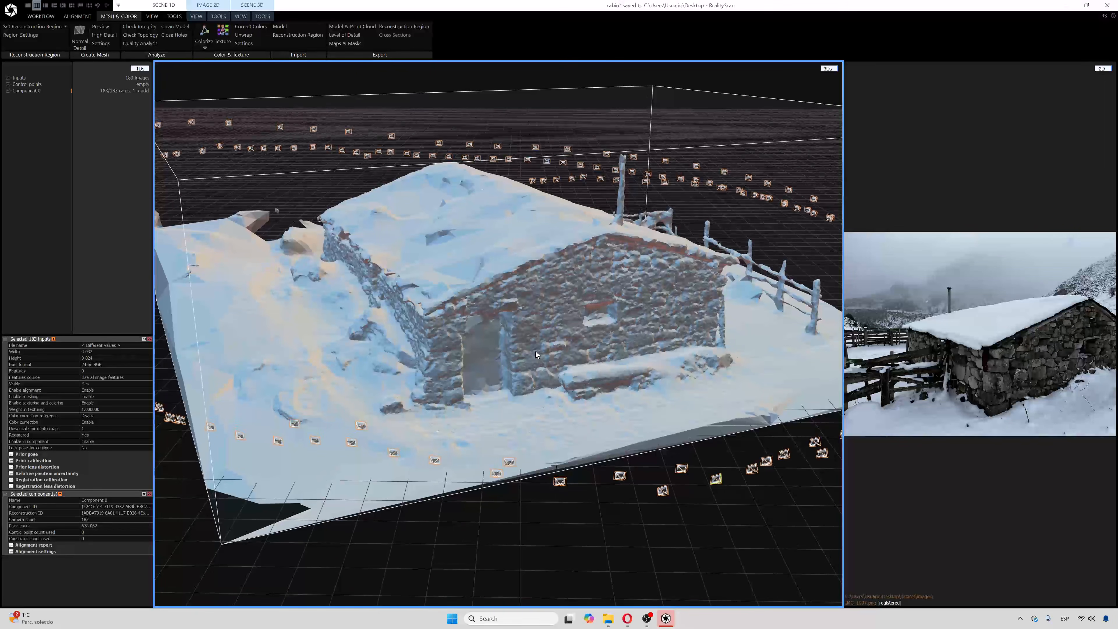
pyautogui.scroll(-5, 546, 359)
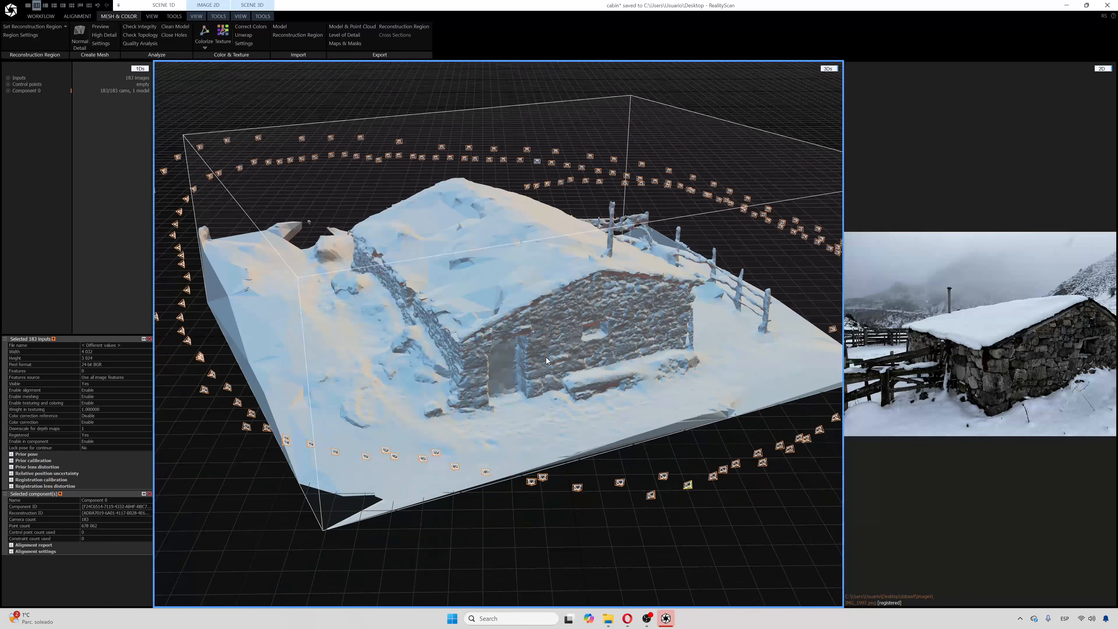
pyautogui.moveTo(546, 358)
pyautogui.mouseDown(button='right')
pyautogui.moveTo(490, 339)
pyautogui.moveTo(528, 359)
pyautogui.mouseUp(button='right')
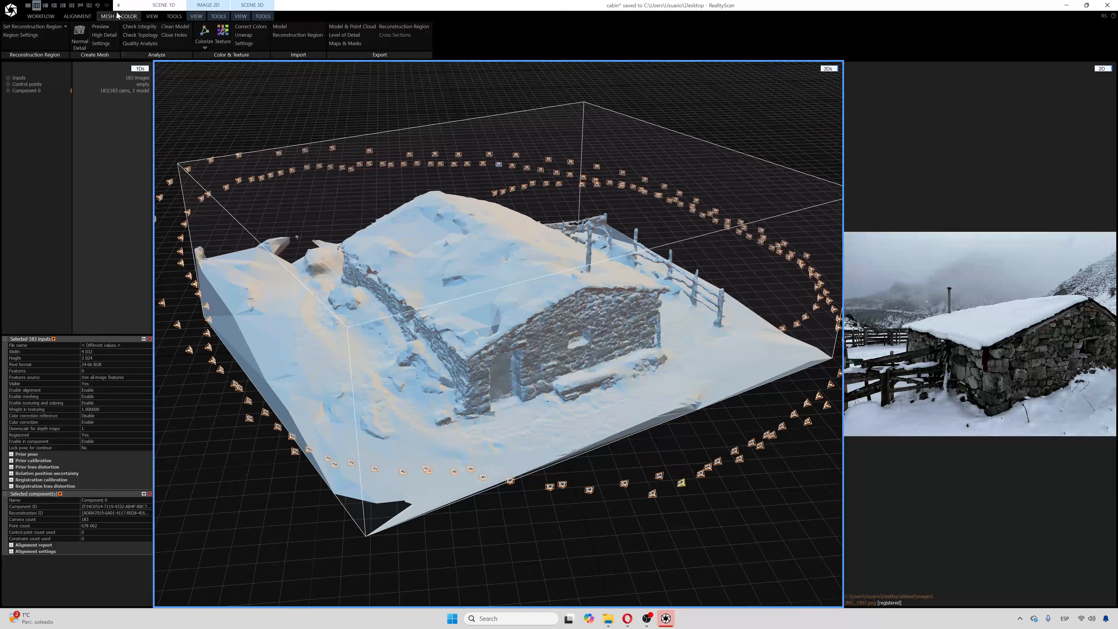
pyautogui.click(100, 28)
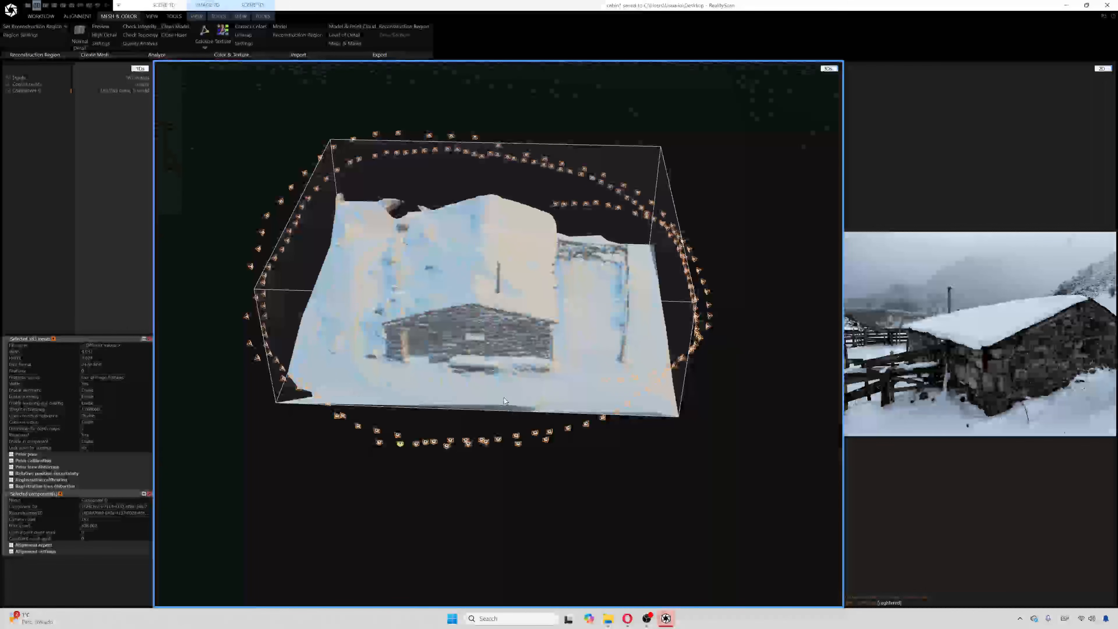
pyautogui.moveTo(467, 326); pyautogui.dragTo(536, 350, button='right')
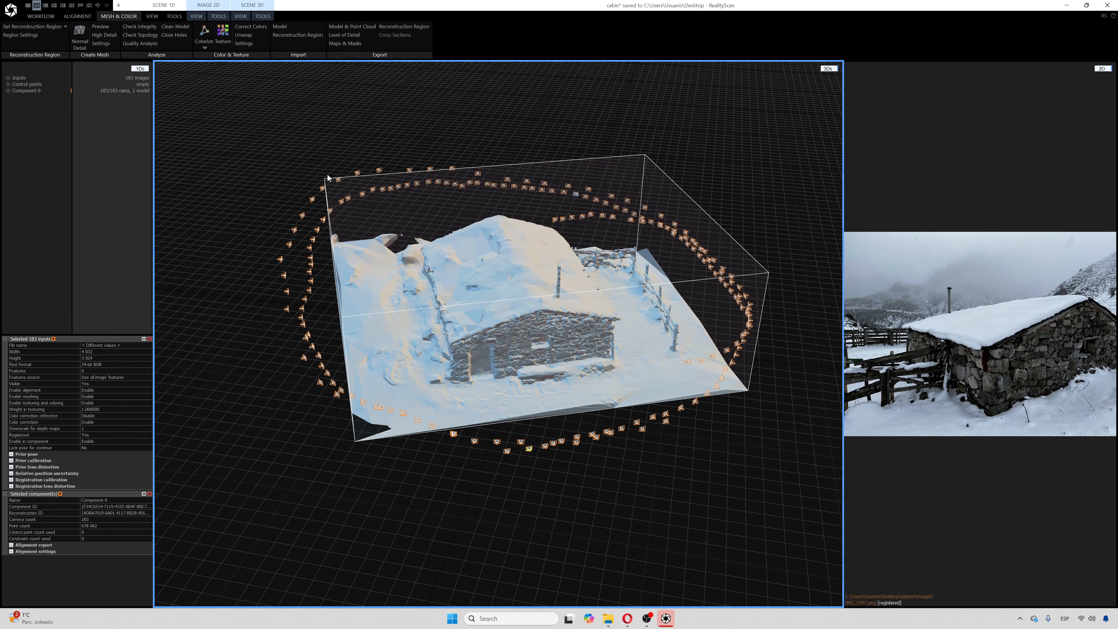
# Export undistorted masks in PNG and EXR format to the dataset's masks folder, keeping original file names and omitting camera depths and normals.
pyautogui.click(40, 17)
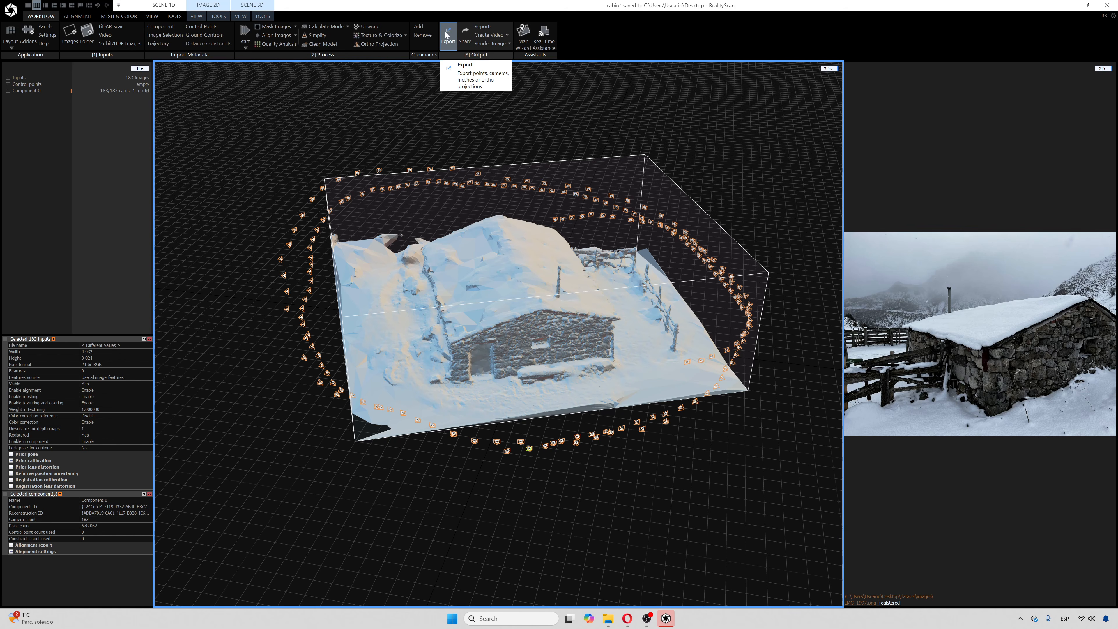
pyautogui.click(447, 35)
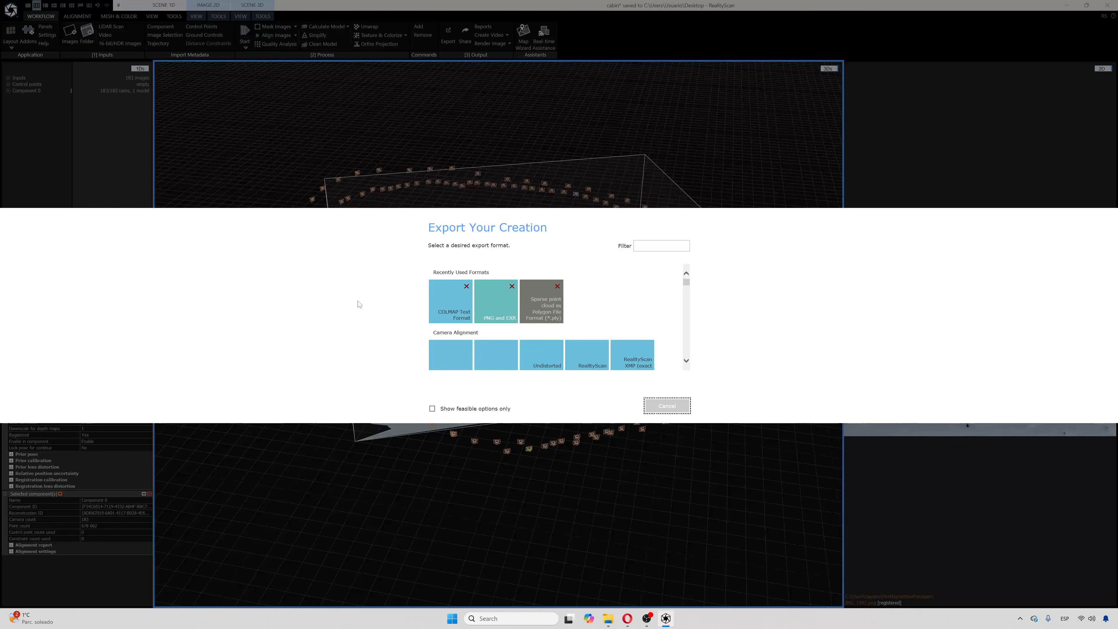
pyautogui.click(491, 302)
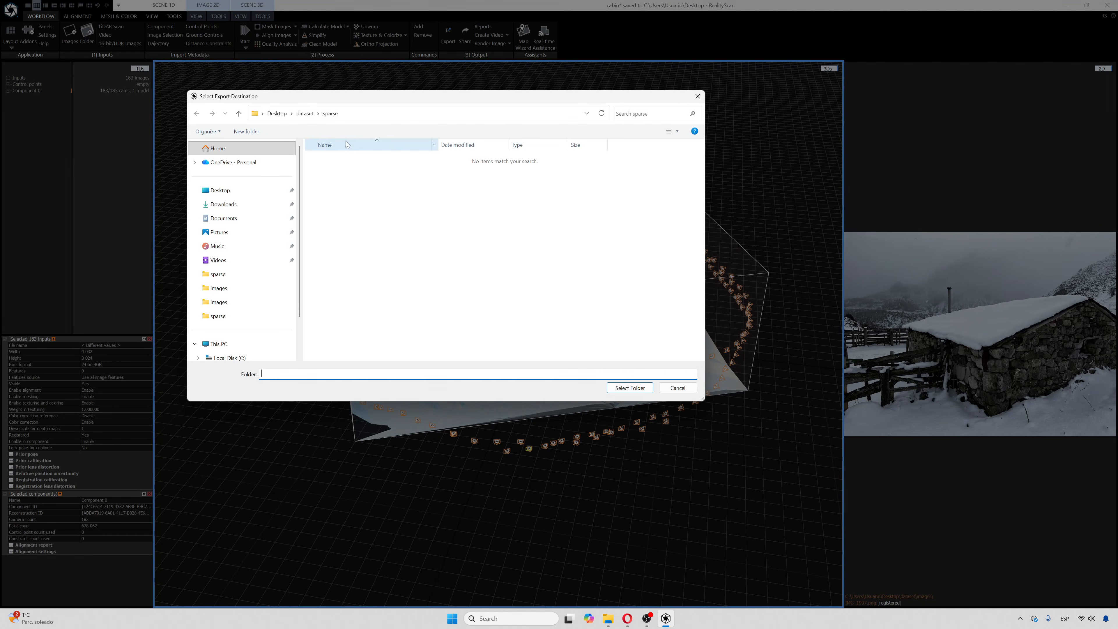
pyautogui.click(304, 113)
pyautogui.doubleClick(330, 186)
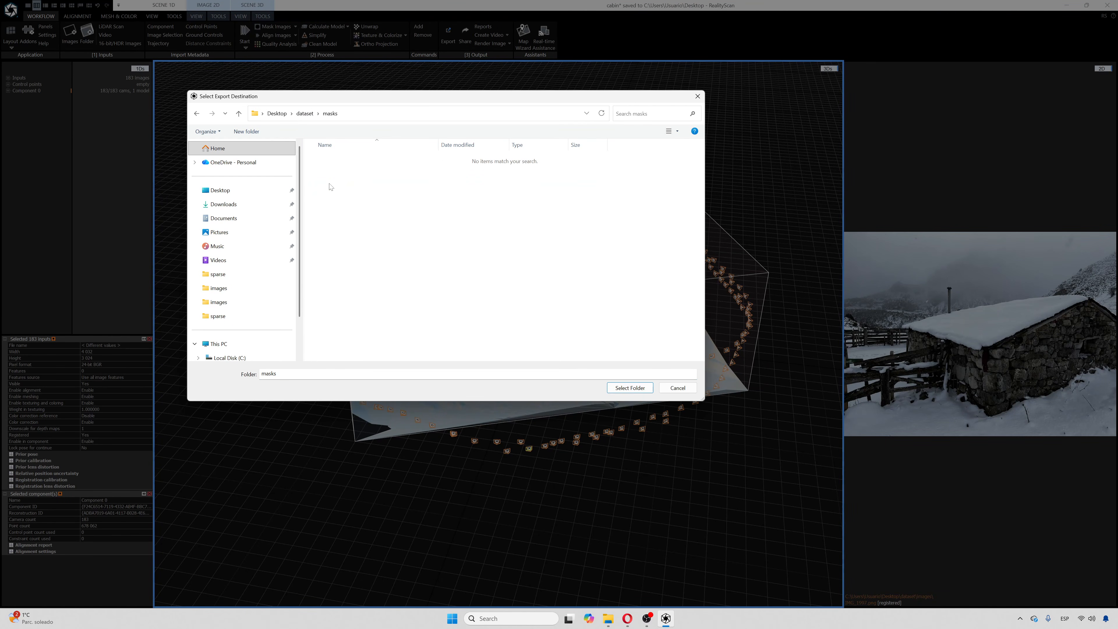
pyautogui.click(636, 388)
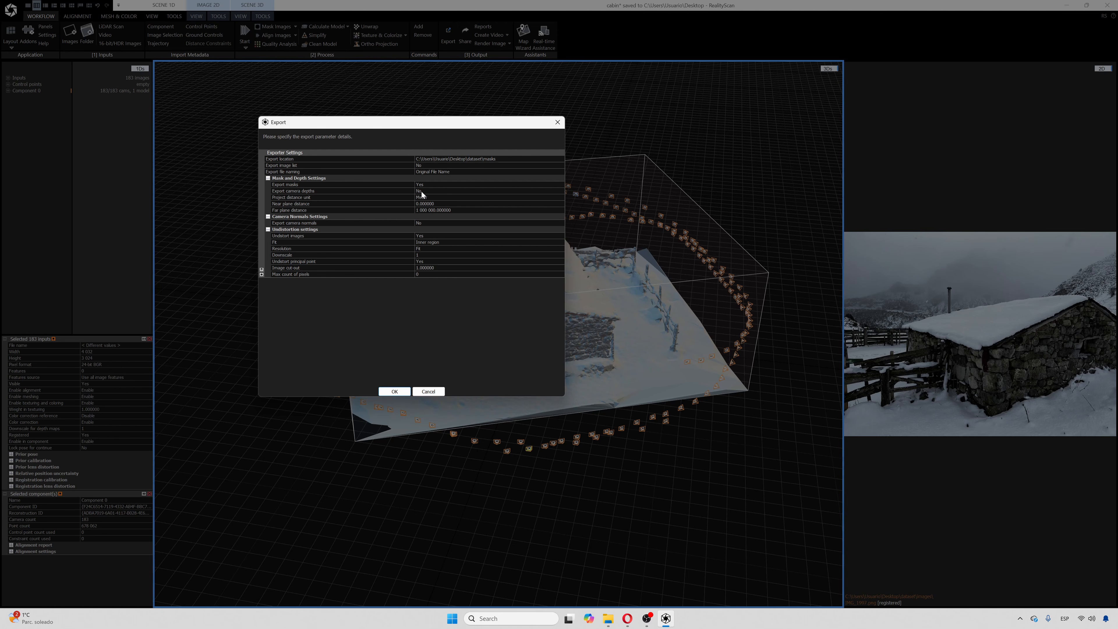
pyautogui.moveTo(381, 127); pyautogui.dragTo(379, 128)
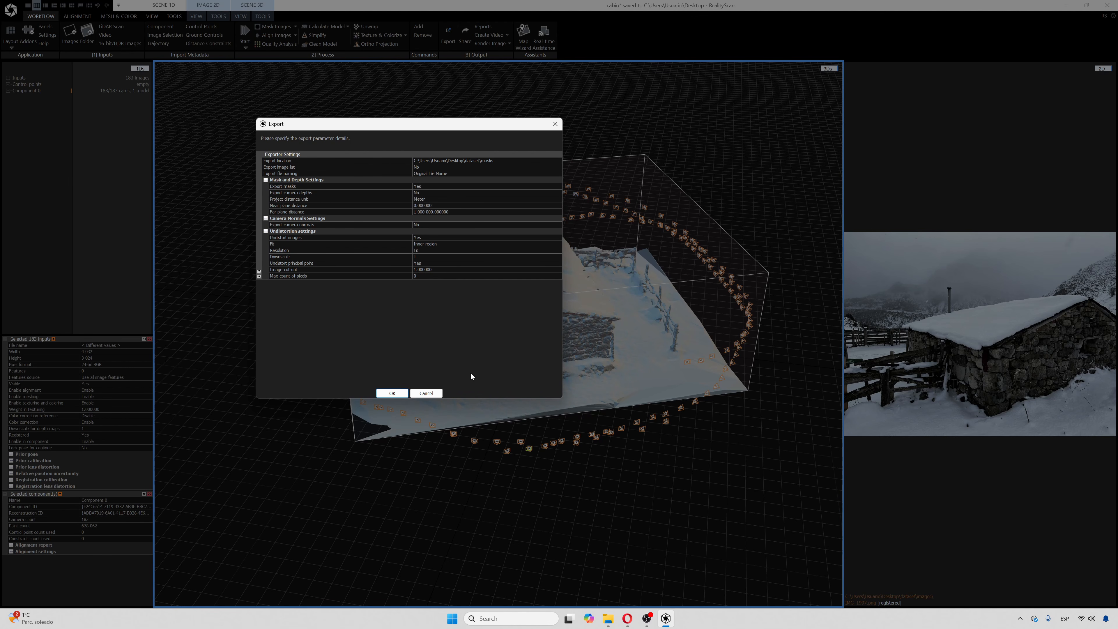
pyautogui.click(399, 393)
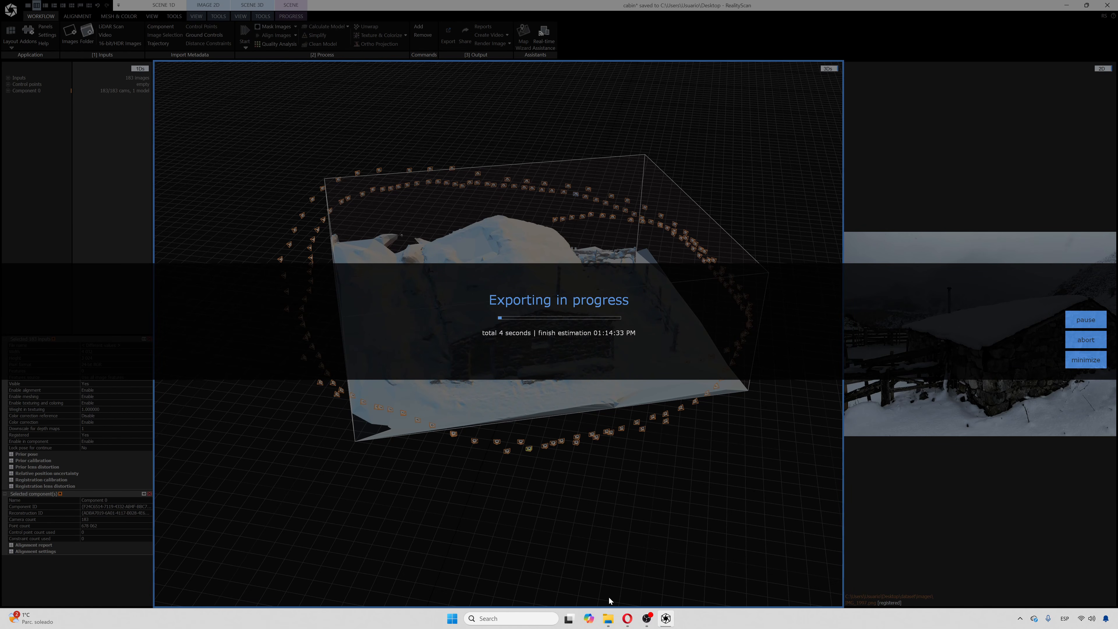
# Check the dataset's masks folder for exported files while the export runs, and return to RealityScan.
pyautogui.click(608, 618)
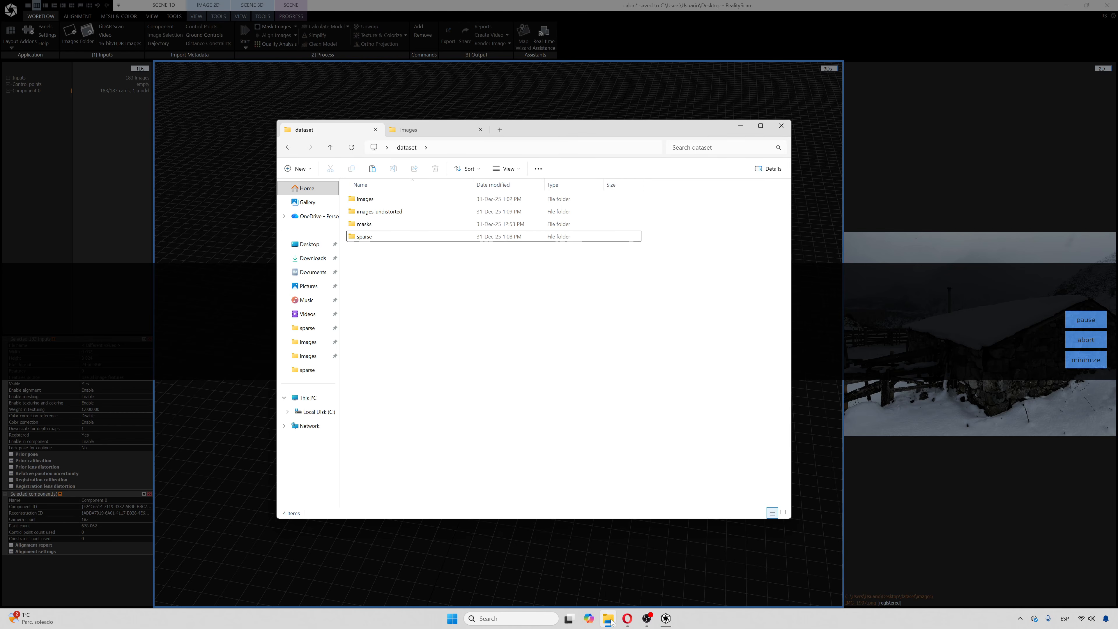
pyautogui.doubleClick(371, 225)
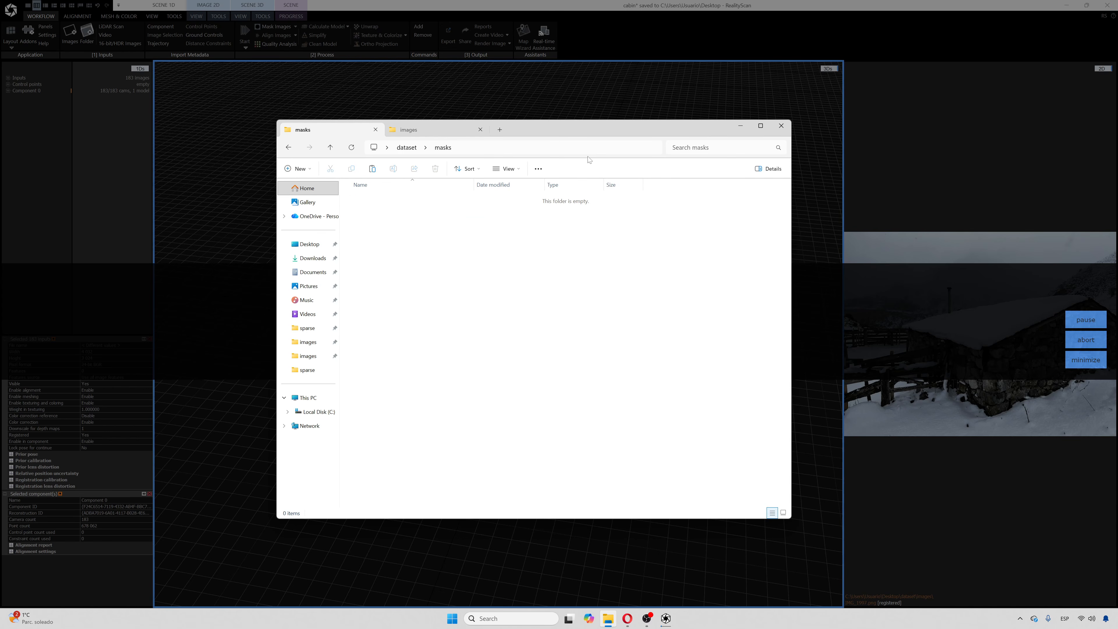
pyautogui.moveTo(719, 132); pyautogui.dragTo(747, 162)
pyautogui.click(711, 13)
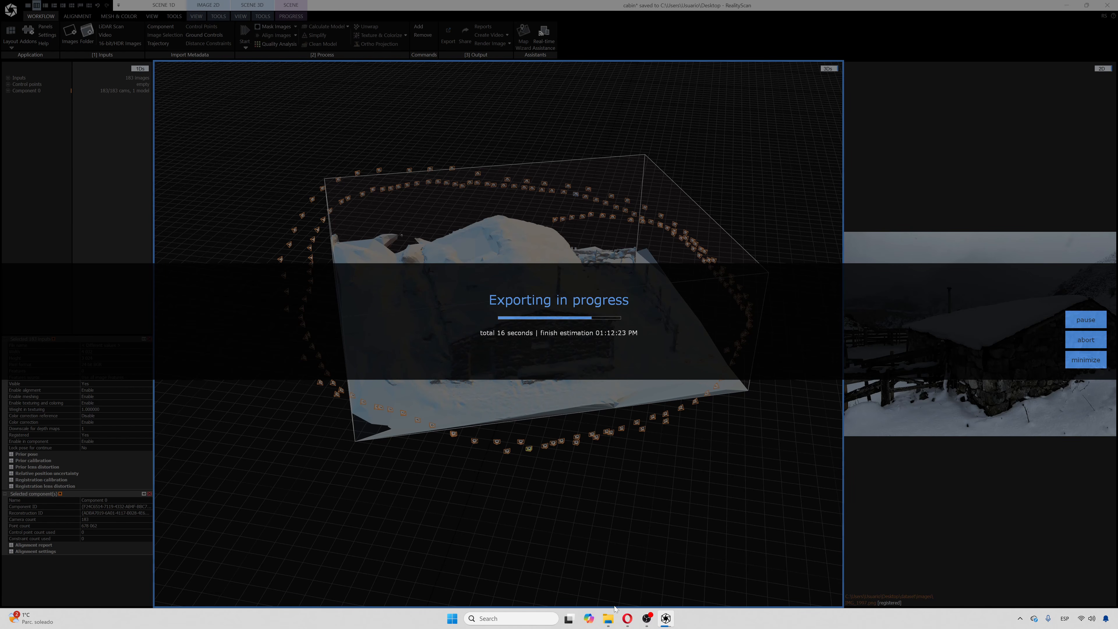
# Check the exported files in the dataset's masks folder and inspect the full name of the first mask, IMG_1948.png.mask.png.
pyautogui.click(610, 618)
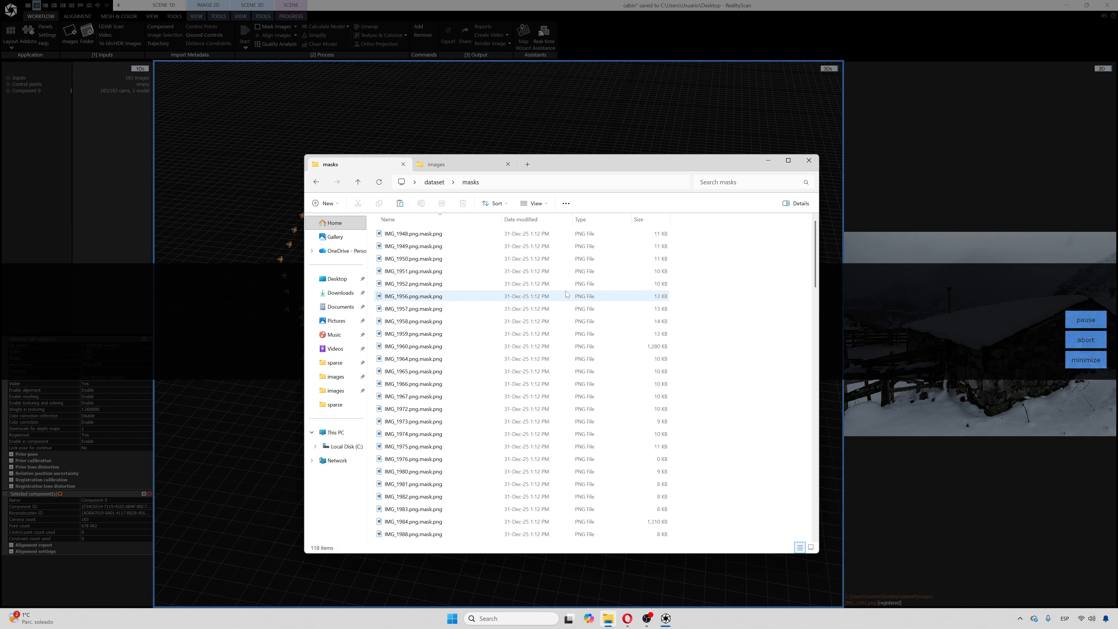
pyautogui.moveTo(592, 163); pyautogui.dragTo(522, 107)
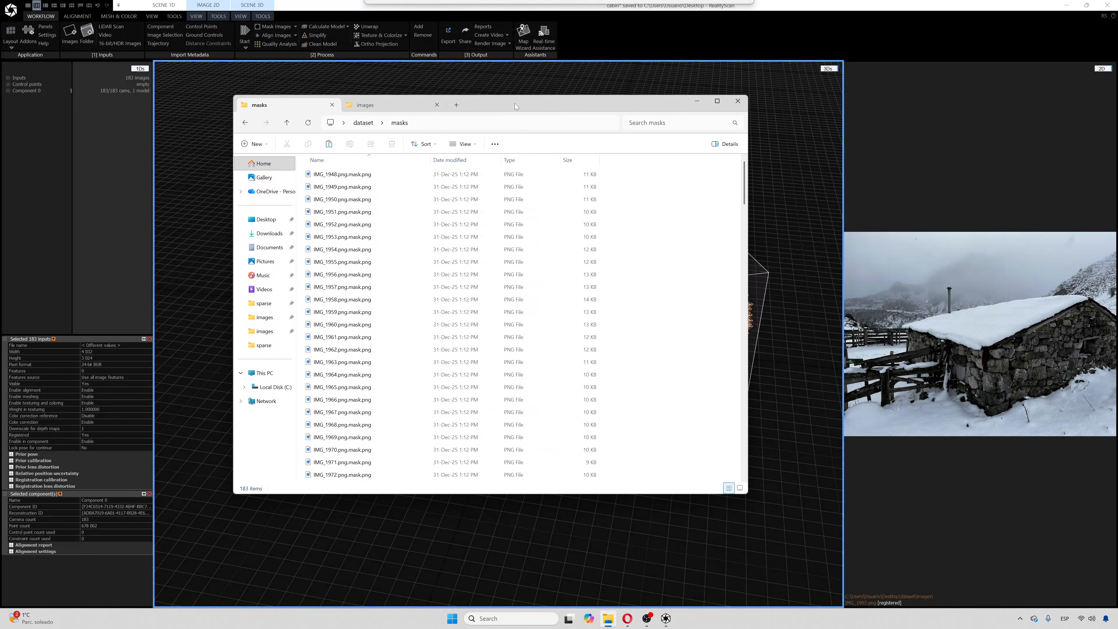
pyautogui.click(318, 174)
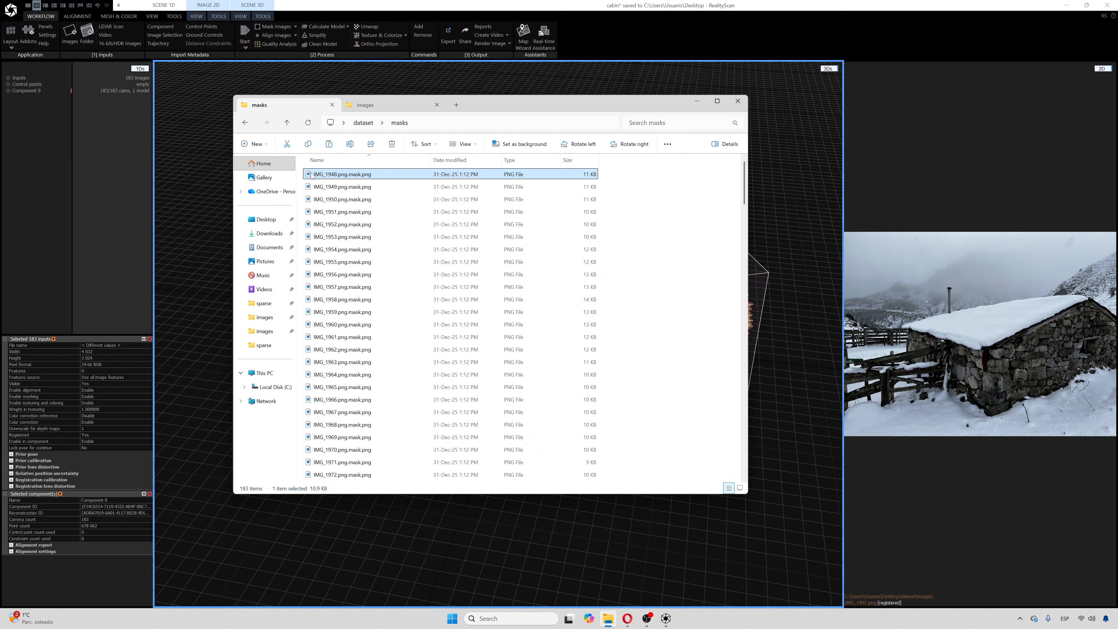
pyautogui.click(351, 174)
pyautogui.moveTo(350, 174)
pyautogui.mouseDown()
pyautogui.moveTo(315, 174)
pyautogui.moveTo(363, 175)
pyautogui.moveTo(348, 175)
pyautogui.mouseUp()
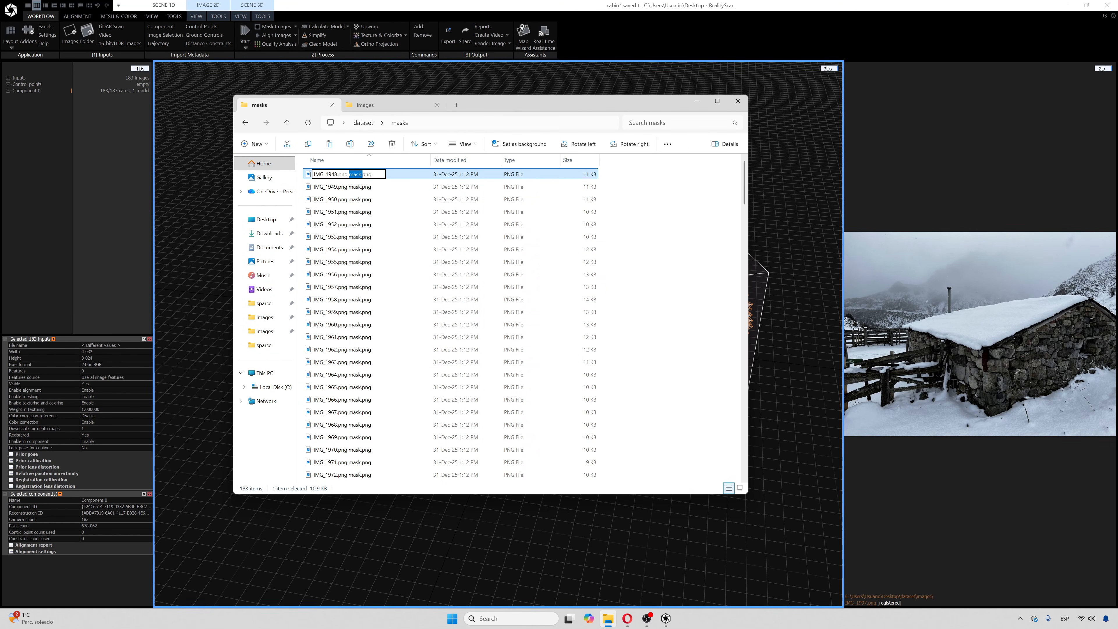
pyautogui.click(372, 174)
pyautogui.hotkey('ctrl', 'a')
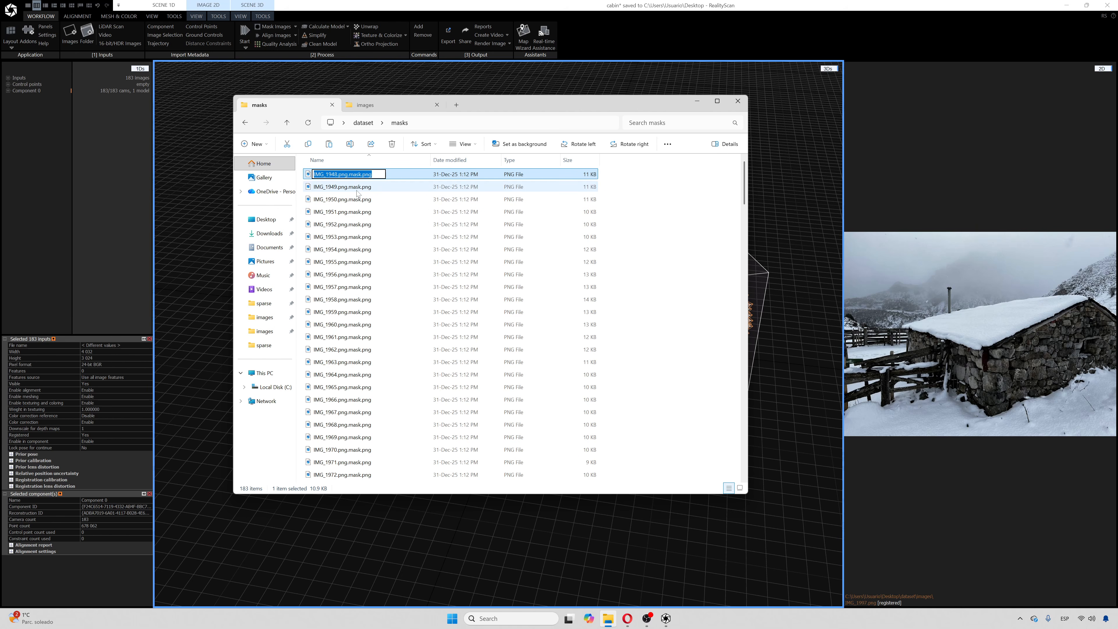
pyautogui.press('Return')
# Open IMG_1948.png.mask.png, look through the following black-and-white cabin masks, and close the image viewer.
pyautogui.press('Return')
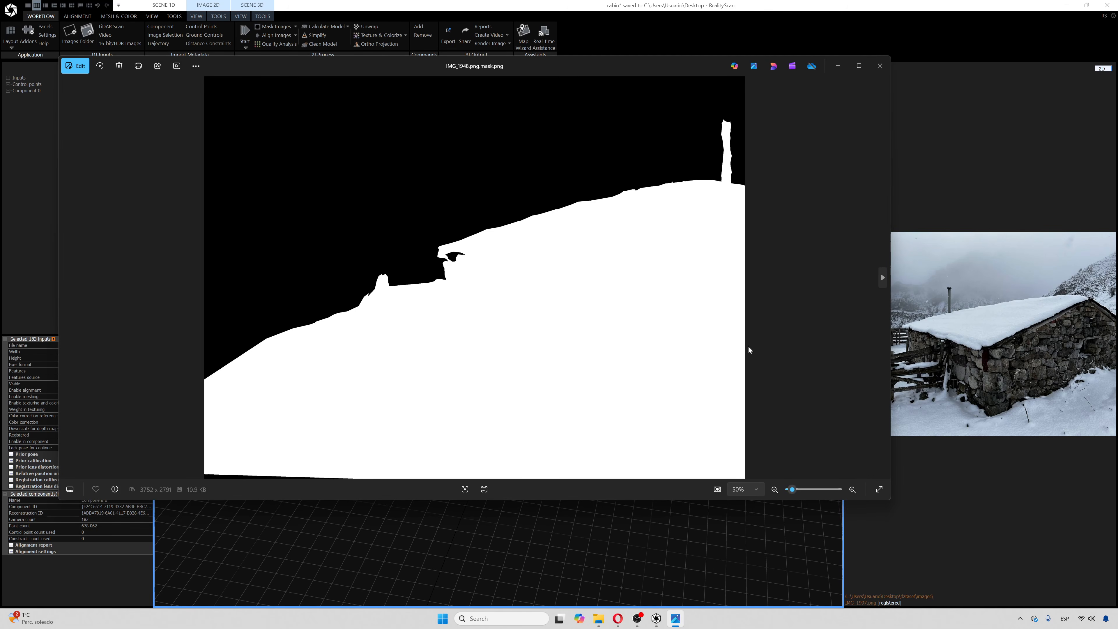
pyautogui.press('Right')
pyautogui.press('Right')
pyautogui.press('Right')
pyautogui.press('Right')
pyautogui.press('Right')
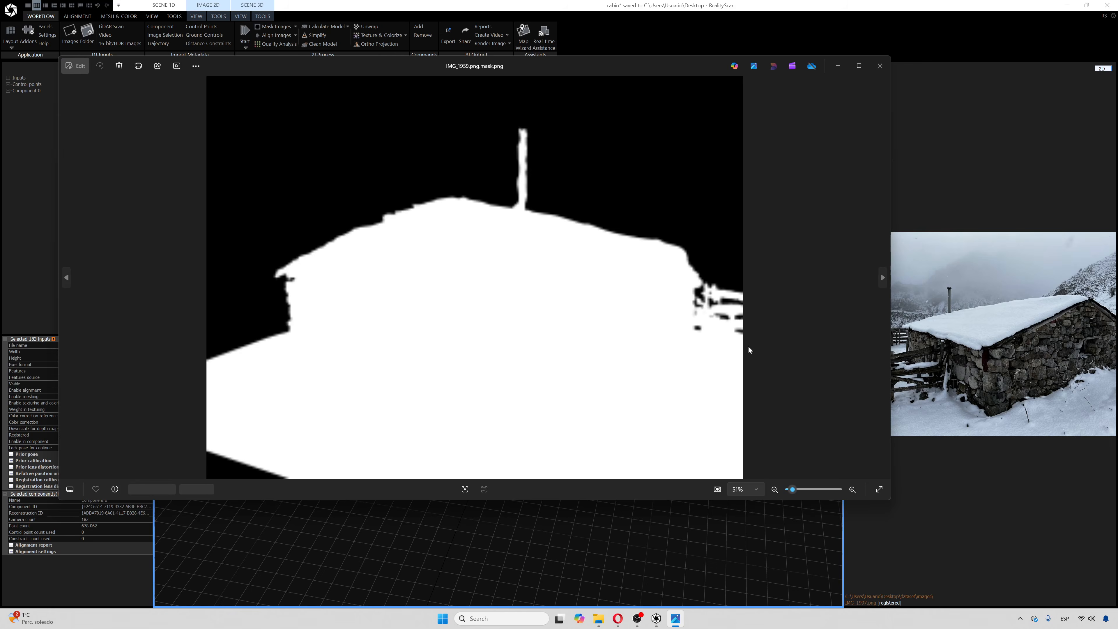
pyautogui.press('Right')
pyautogui.press('Right')
pyautogui.press('Right')
pyautogui.press('Right')
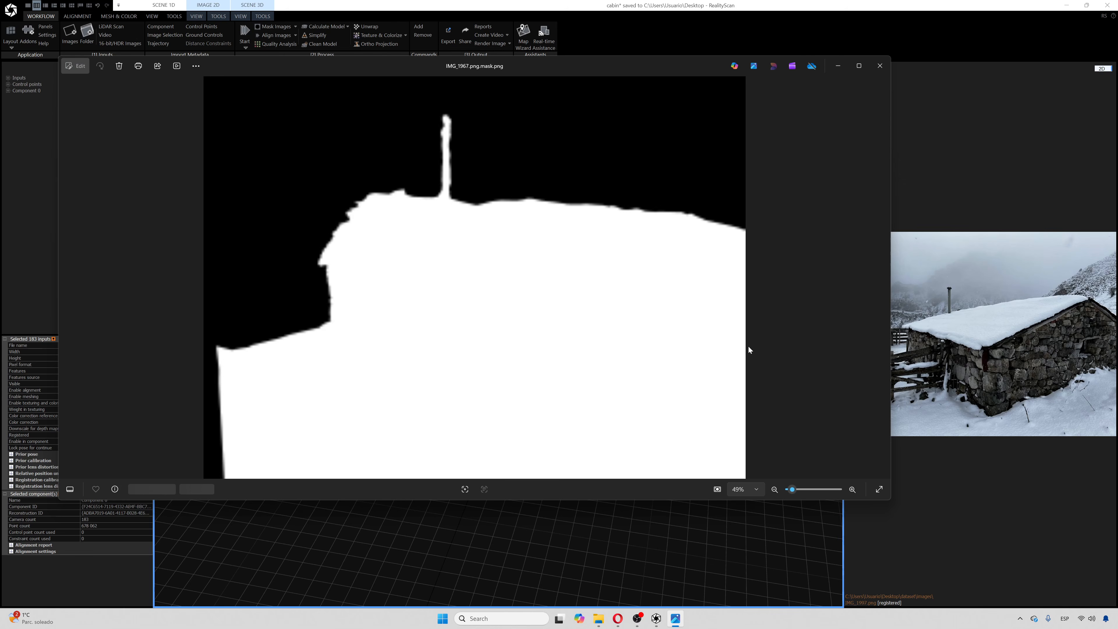
pyautogui.press('Right')
pyautogui.press('Right')
pyautogui.press('Right')
pyautogui.press('Right')
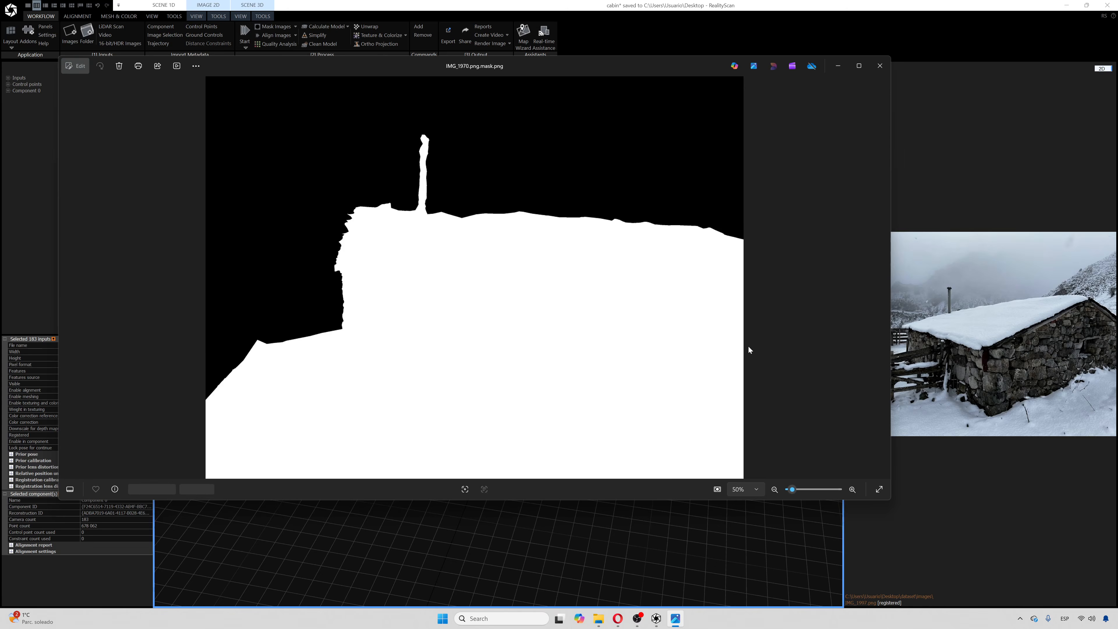
pyautogui.press('Right')
pyautogui.press('Right')
pyautogui.press('Right')
pyautogui.press('Right')
pyautogui.press('Right')
pyautogui.press('Right')
pyautogui.press('Right')
pyautogui.press('Right')
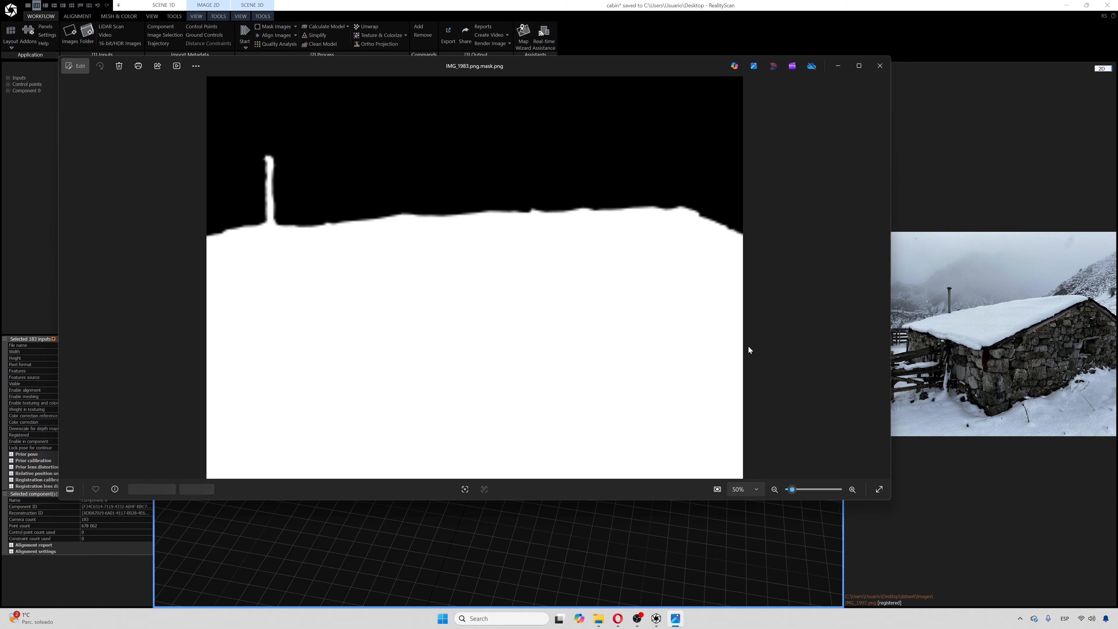
pyautogui.click(880, 65)
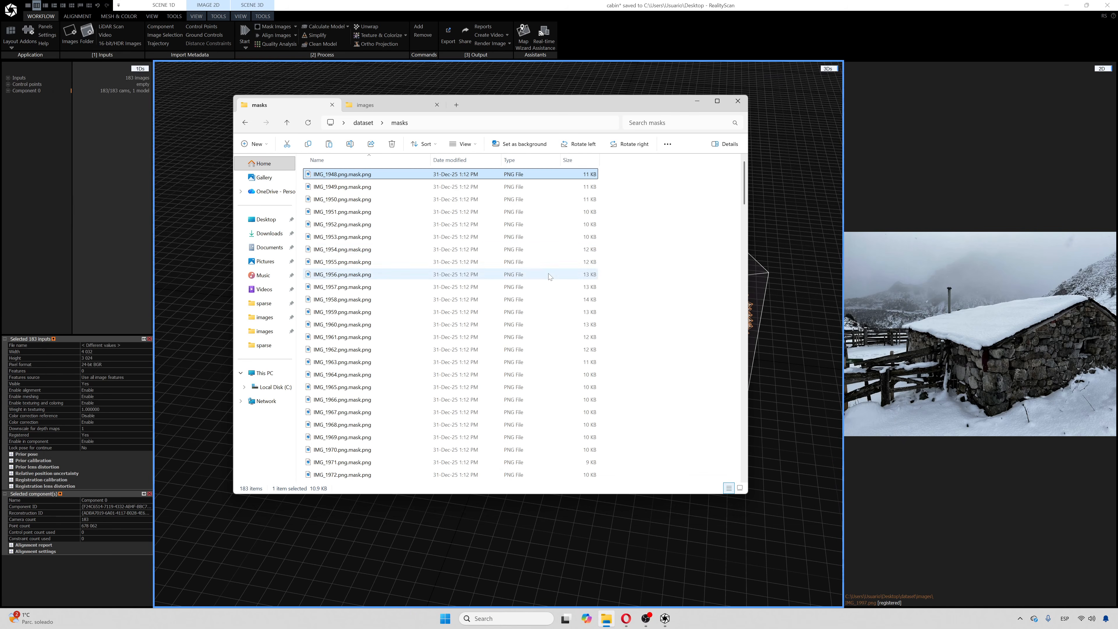
# Examine how the first mask's file name combines the original image name with the mask suffix, without renaming it.
pyautogui.click(350, 175)
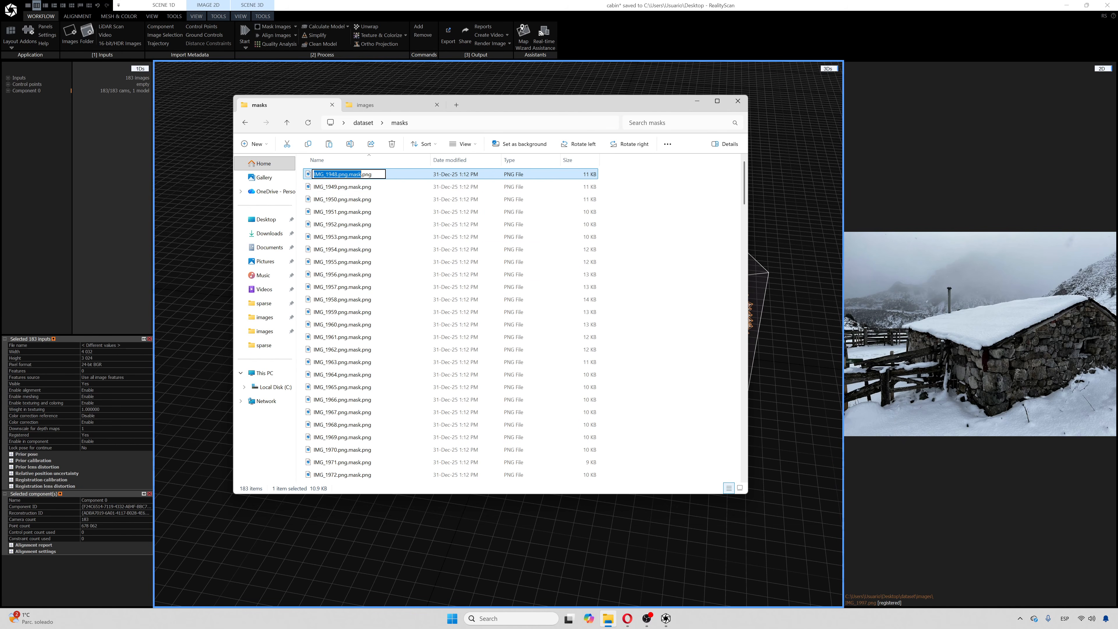
pyautogui.moveTo(372, 173); pyautogui.dragTo(316, 174)
pyautogui.click(374, 175)
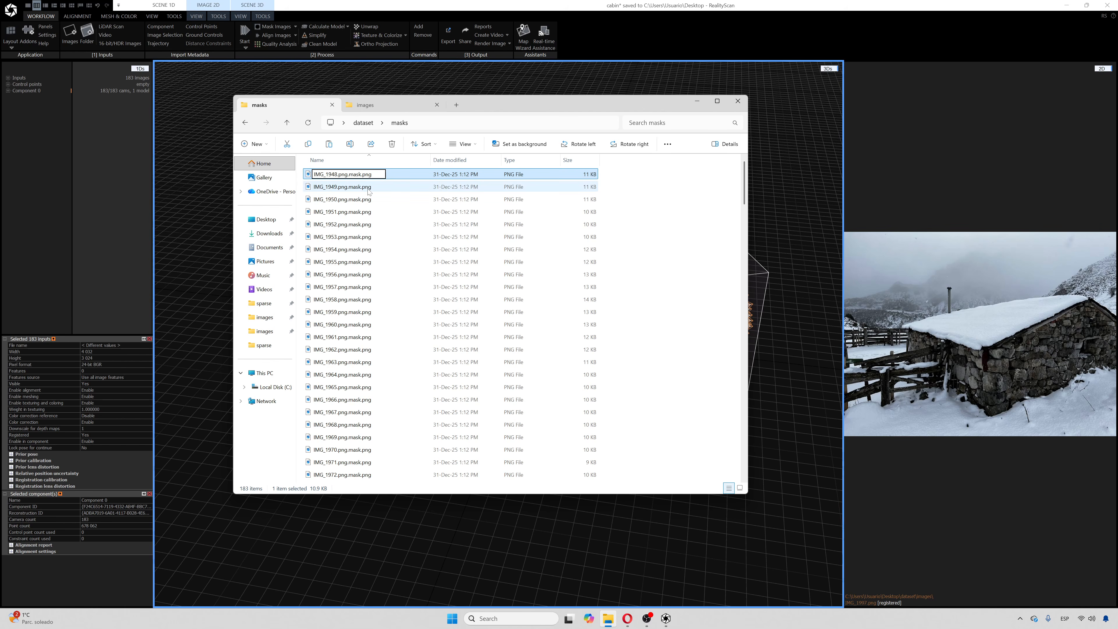
pyautogui.click(369, 189)
pyautogui.click(370, 200)
pyautogui.click(370, 189)
pyautogui.click(369, 175)
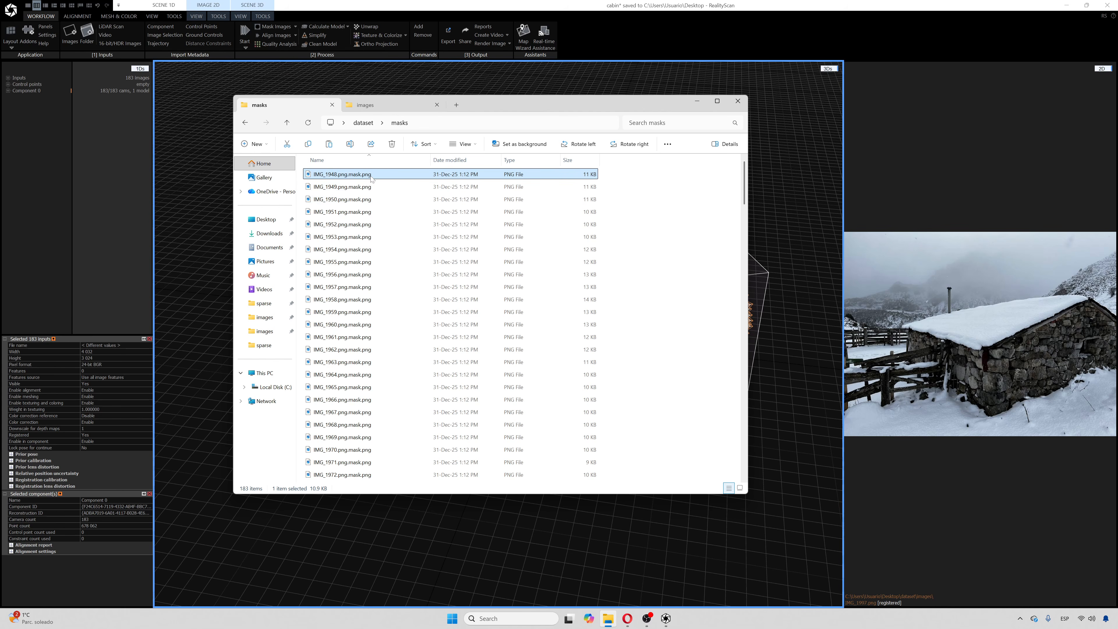
pyautogui.click(371, 175)
pyautogui.moveTo(372, 174); pyautogui.dragTo(347, 173)
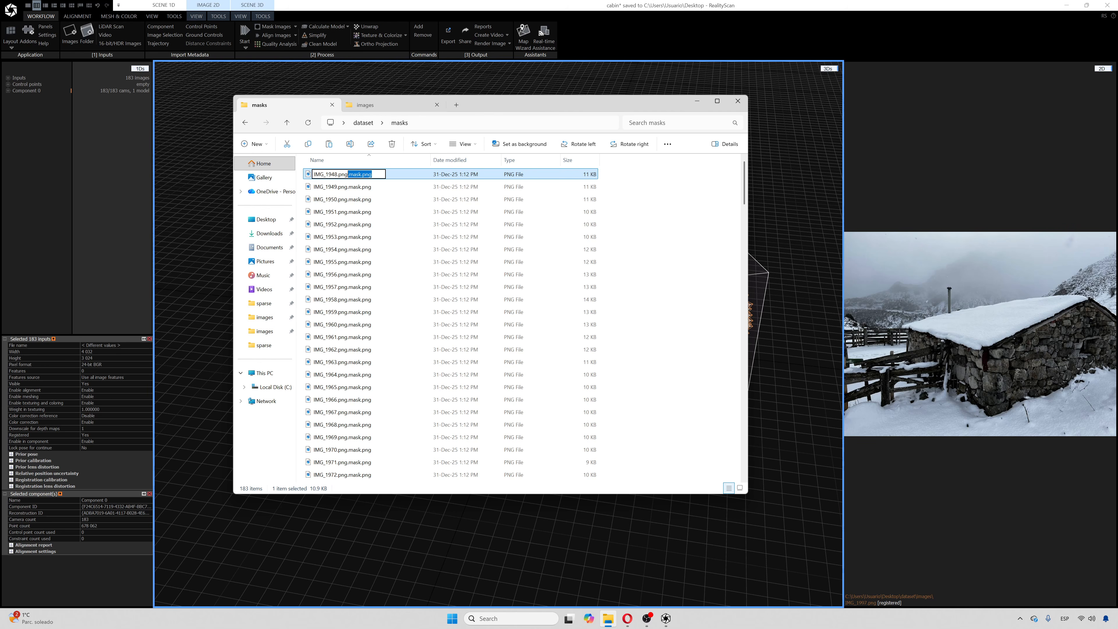
pyautogui.click(352, 199)
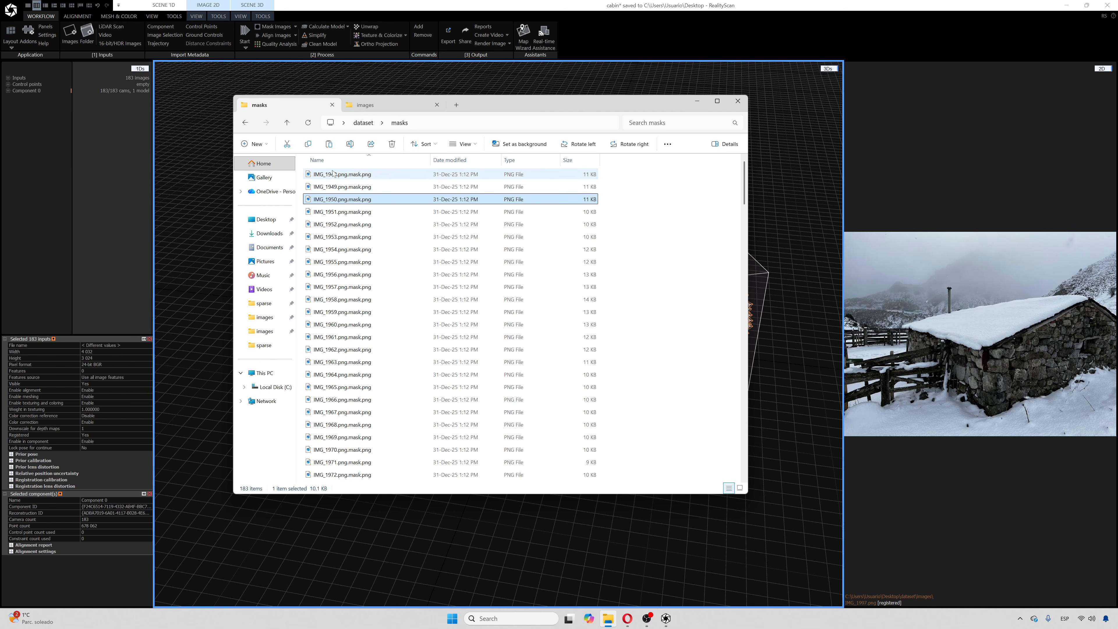
# Return to the dataset folder, minimize RealityScan, and launch LichtFeld-Studio.exe from the LF folder's bin subfolder.
pyautogui.click(287, 123)
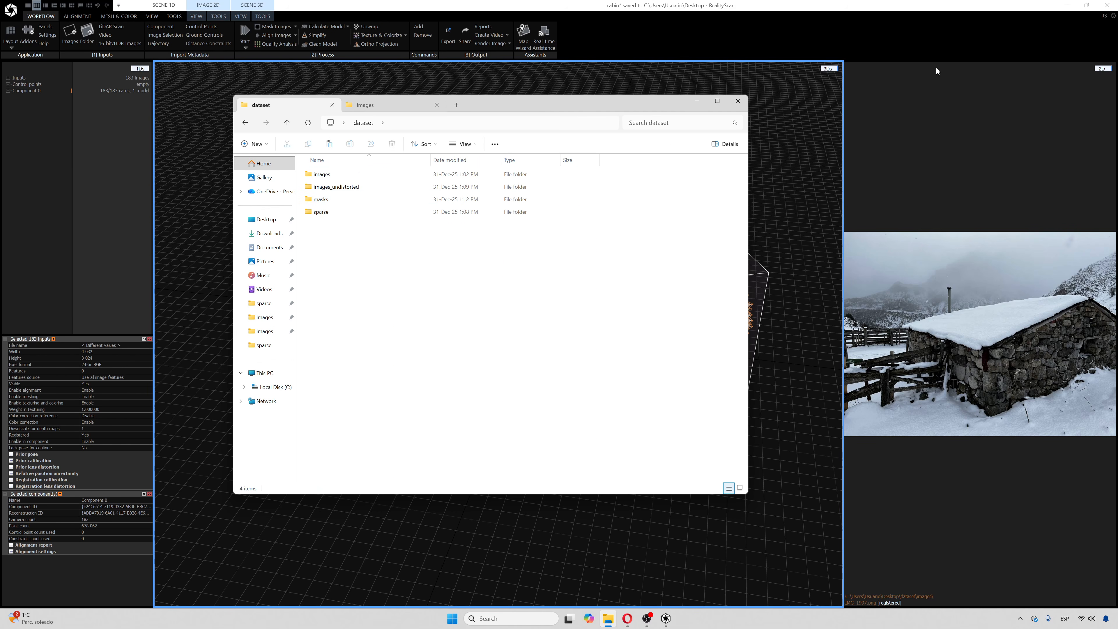
pyautogui.click(1067, 5)
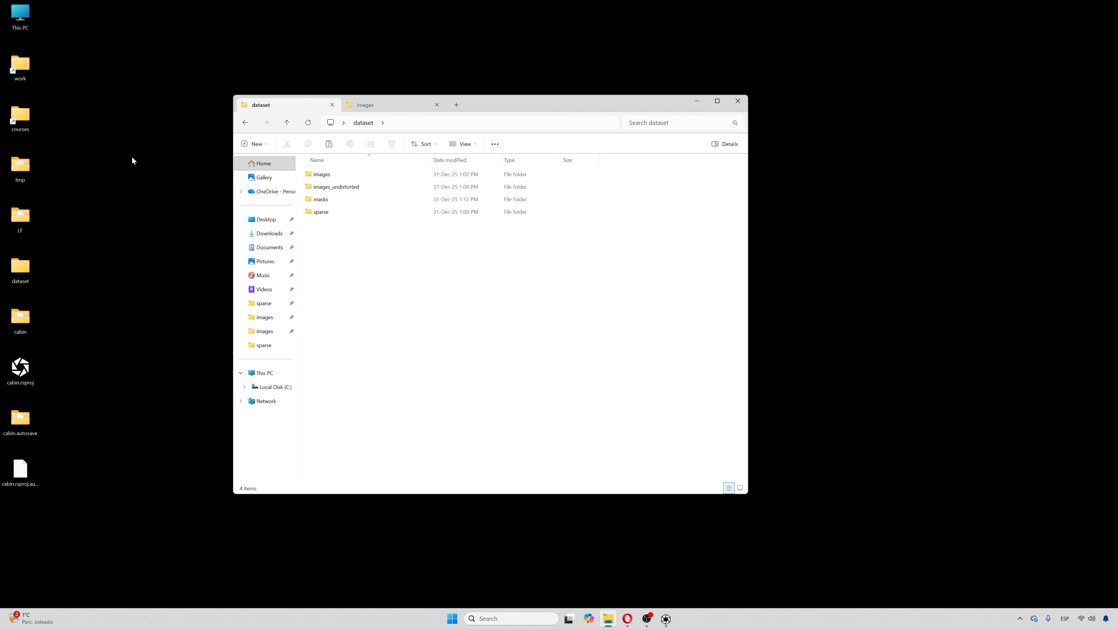
pyautogui.doubleClick(20, 216)
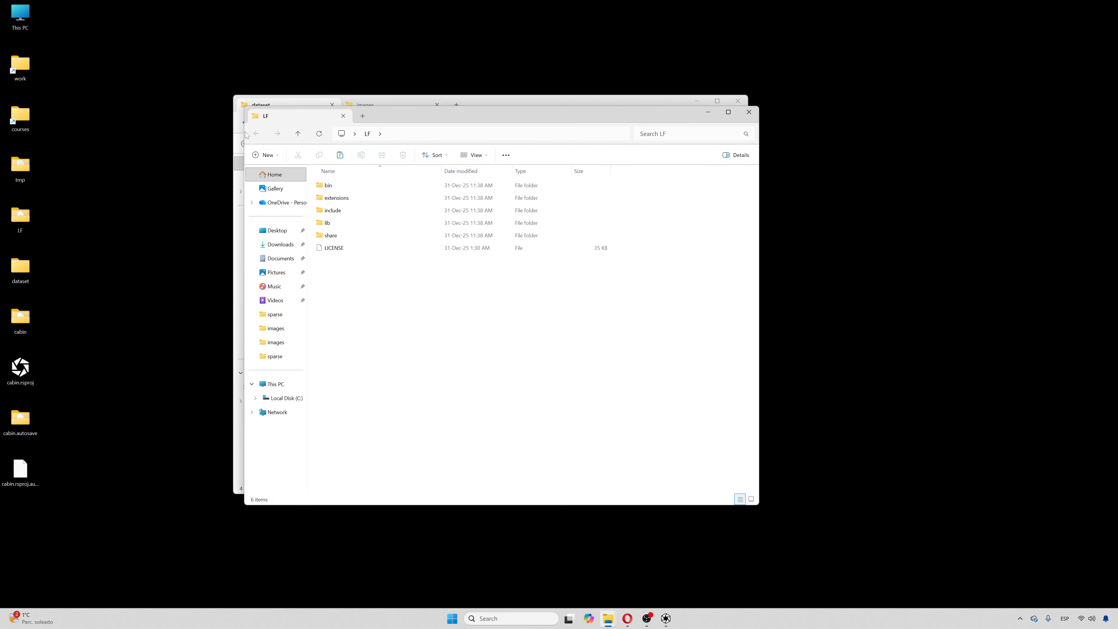
pyautogui.moveTo(430, 118); pyautogui.dragTo(303, 145)
pyautogui.doubleClick(228, 211)
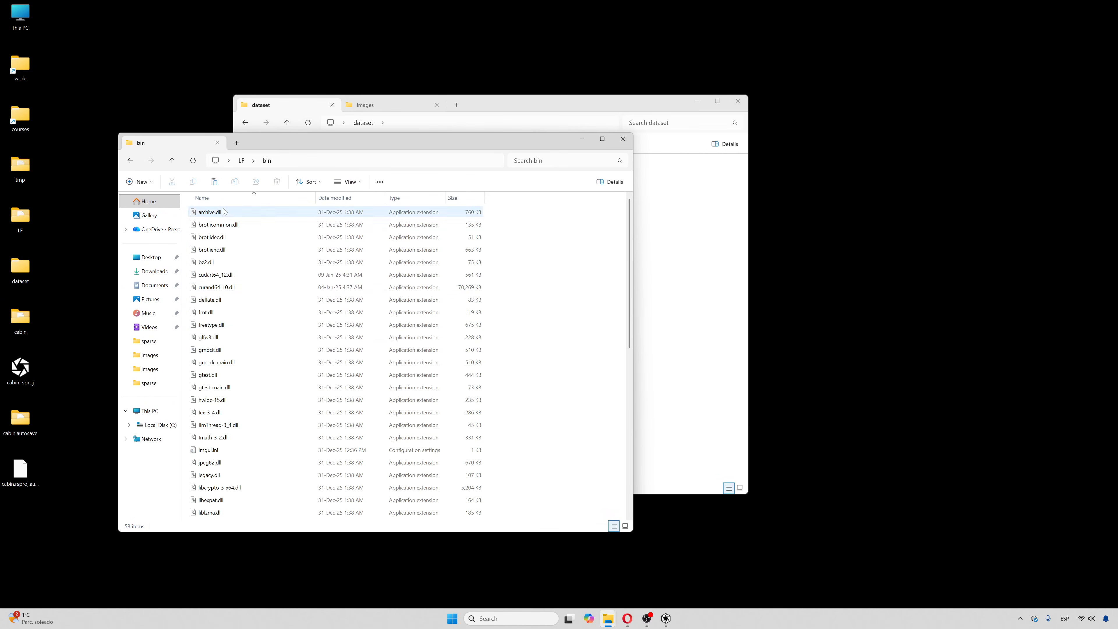
pyautogui.scroll(-8, 242, 424)
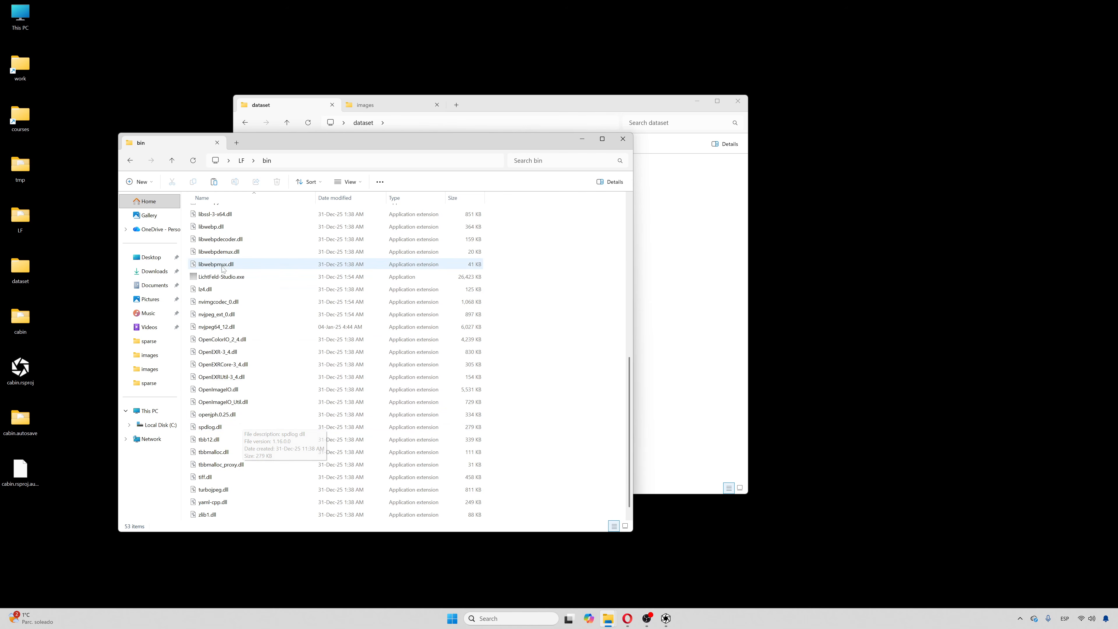
pyautogui.doubleClick(221, 276)
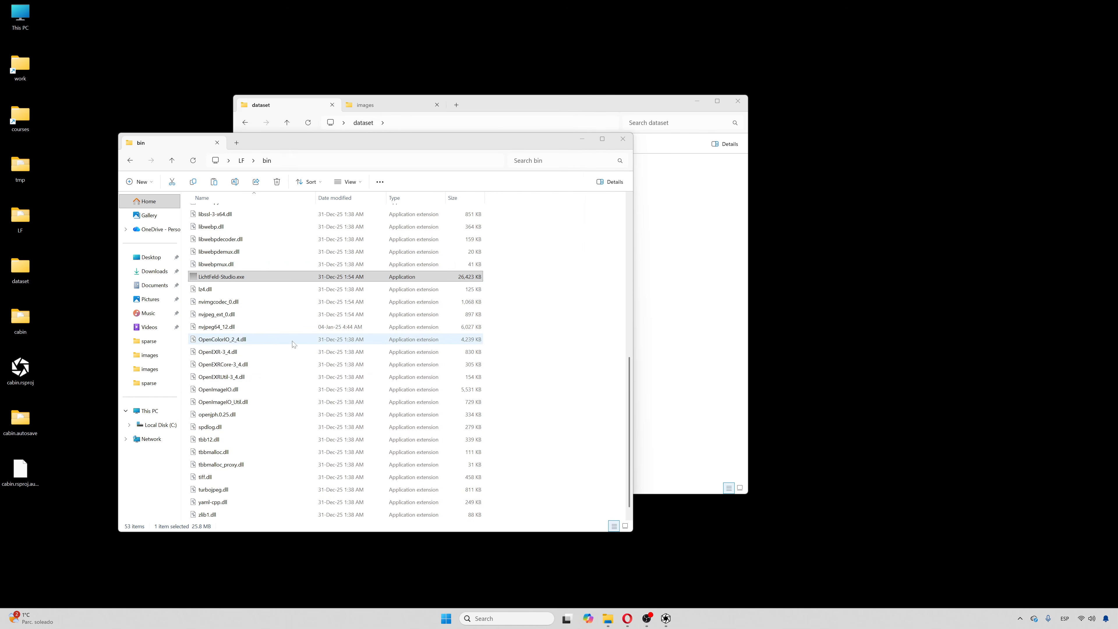
# Move the dataset folder window aside, maximize LichtFeld Studio, and dismiss its welcome screen.
pyautogui.click(699, 353)
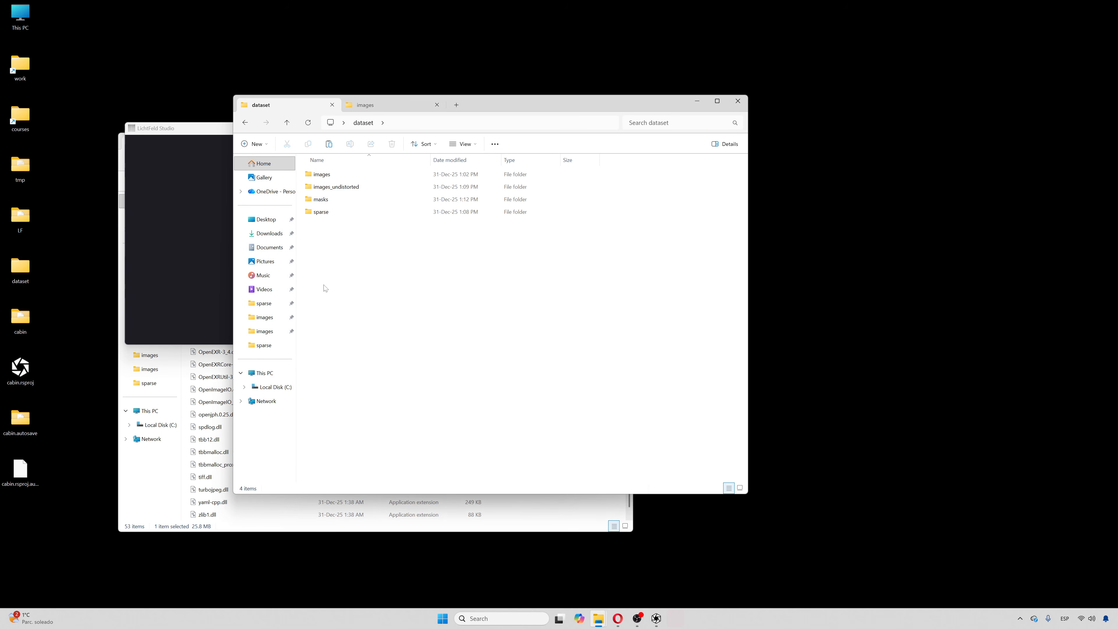
pyautogui.moveTo(525, 115); pyautogui.dragTo(797, 115)
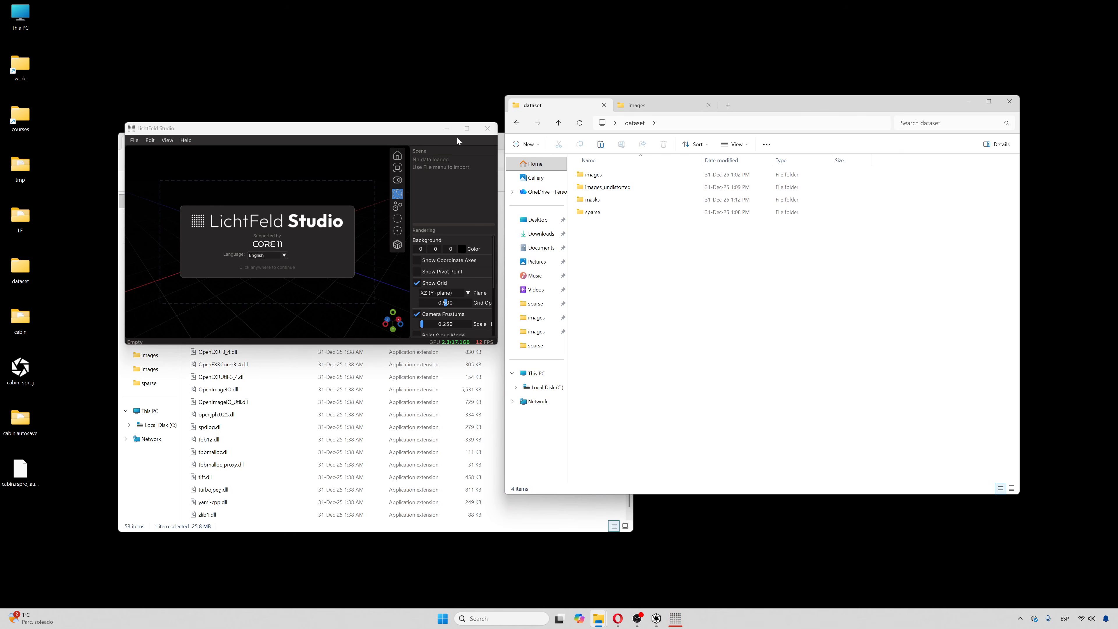
pyautogui.click(470, 130)
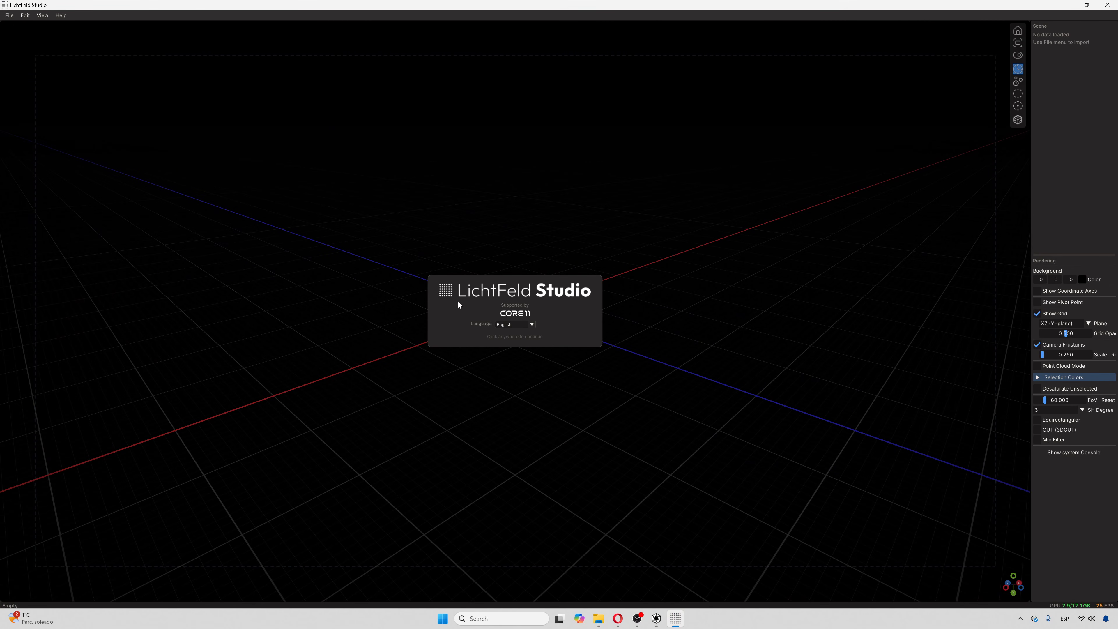
pyautogui.click(533, 325)
pyautogui.click(583, 222)
pyautogui.click(583, 222)
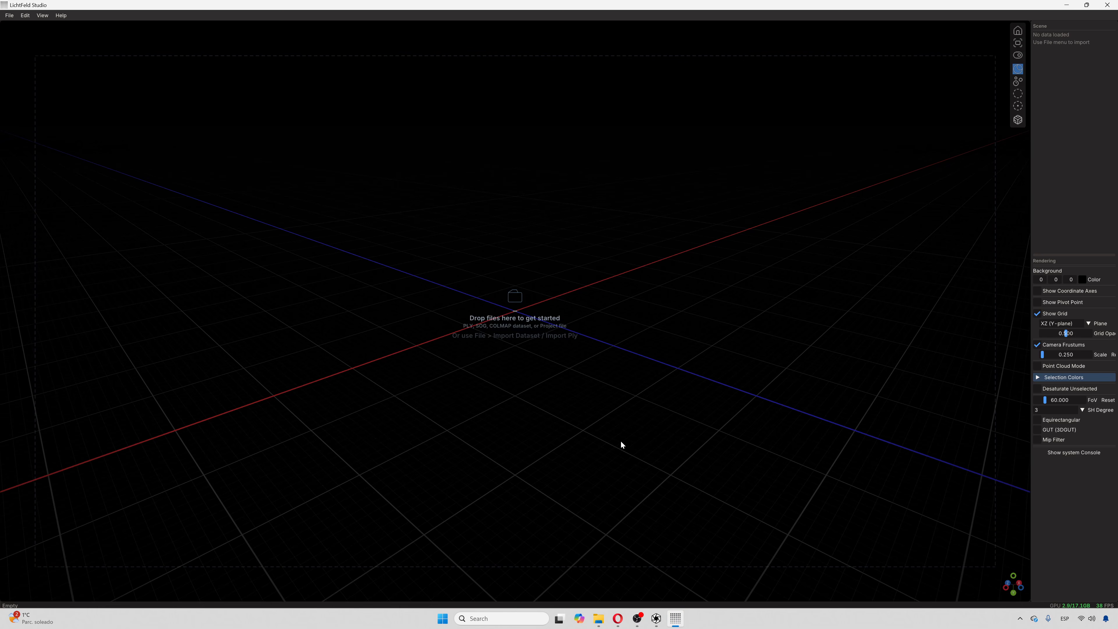
# Import the dataset's images_undistorted, masks and sparse folders together into the empty LichtFeld Studio scene.
pyautogui.click(599, 620)
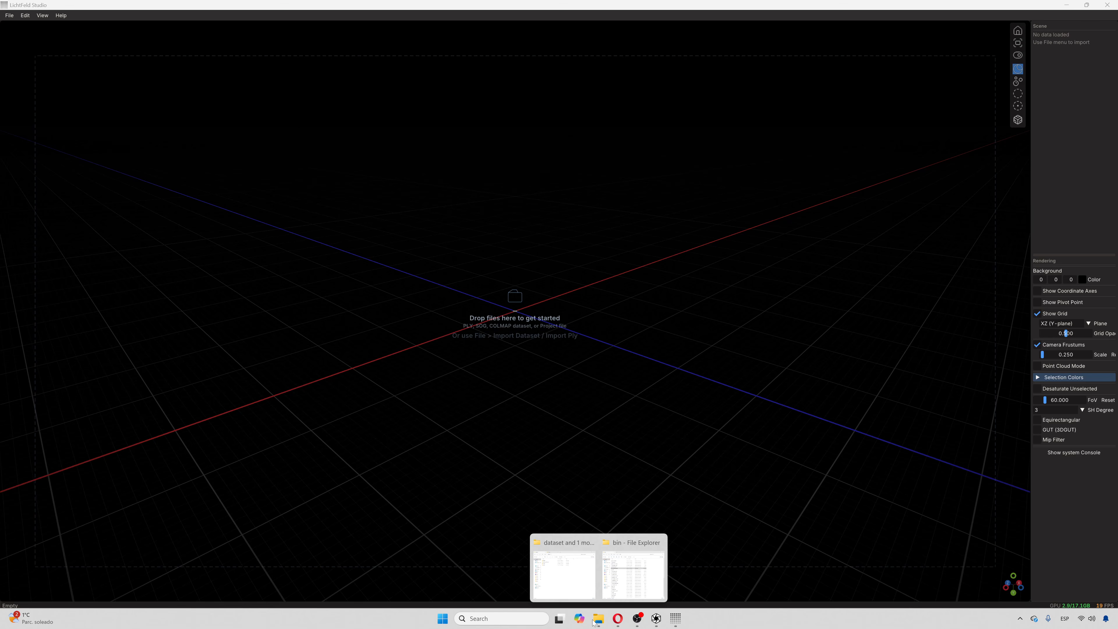
pyautogui.click(564, 572)
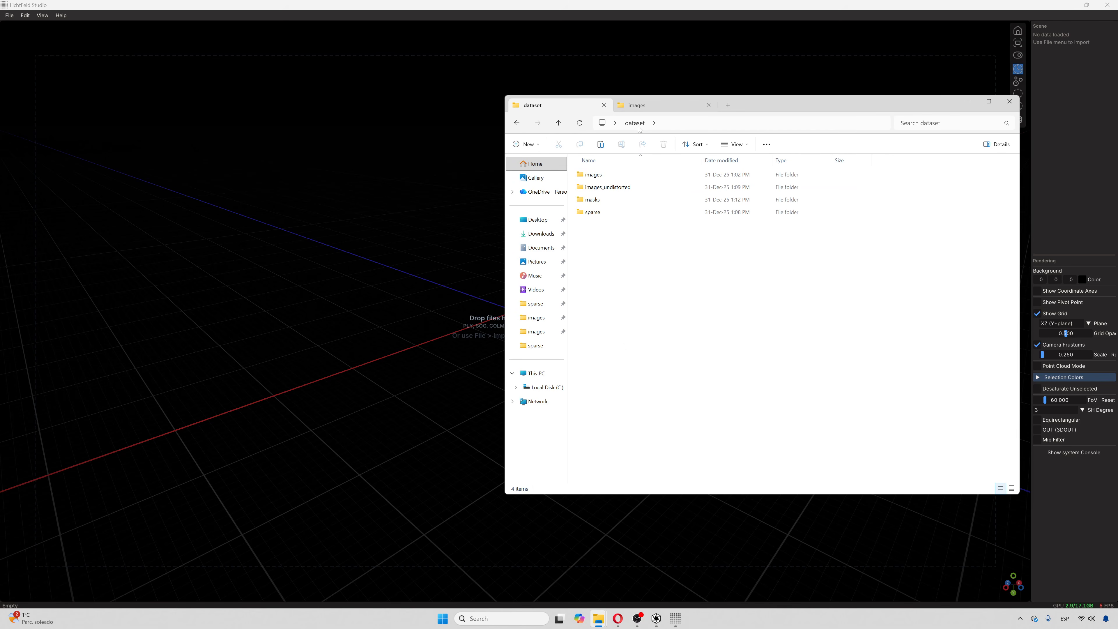
pyautogui.click(621, 189)
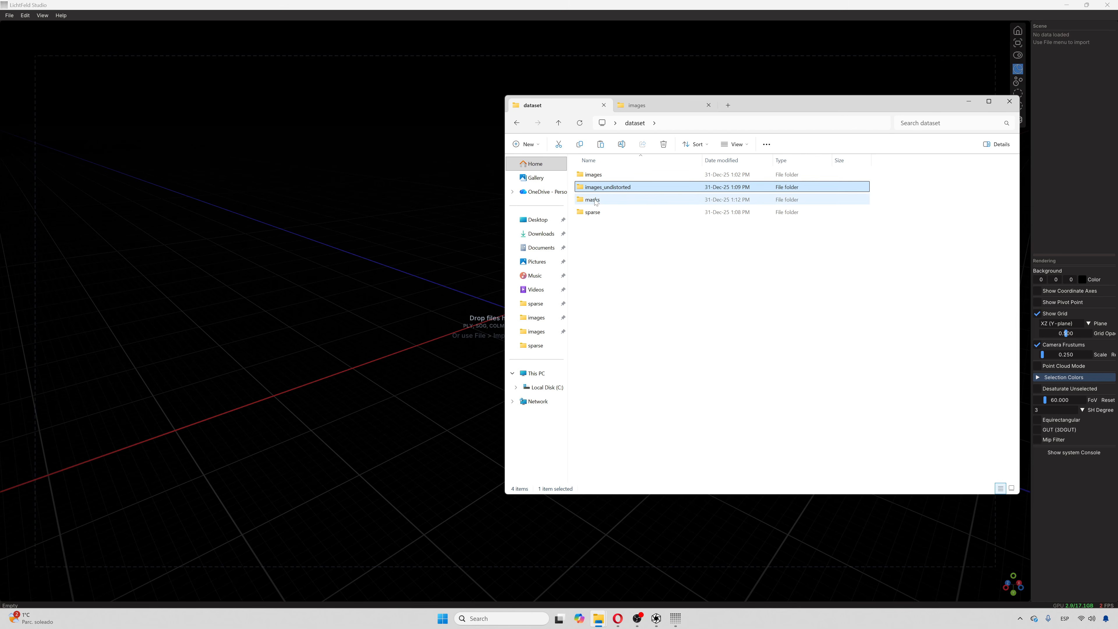
pyautogui.keyDown('ctrl'); pyautogui.click(594, 201); pyautogui.keyUp('ctrl')
pyautogui.keyDown('ctrl'); pyautogui.click(600, 213); pyautogui.keyUp('ctrl')
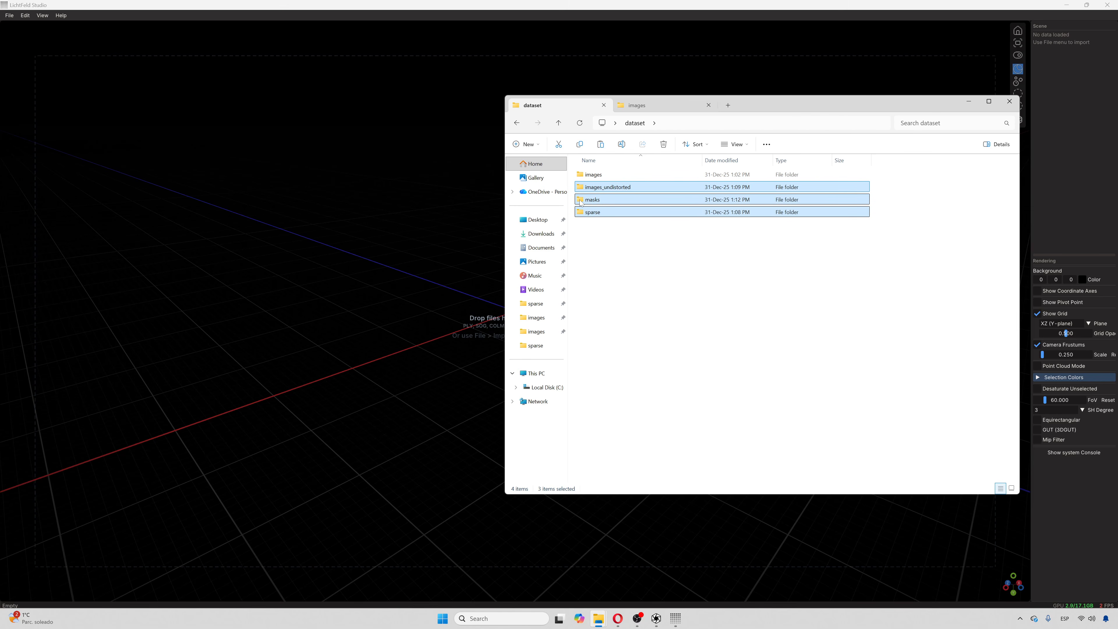
pyautogui.moveTo(581, 203); pyautogui.dragTo(412, 232)
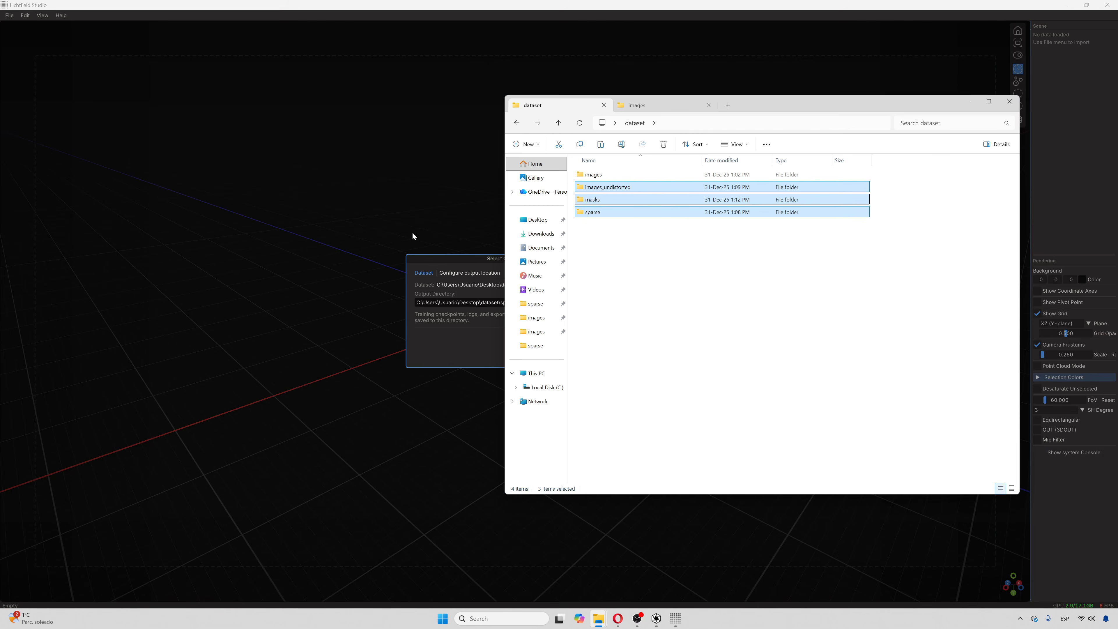
pyautogui.click(442, 262)
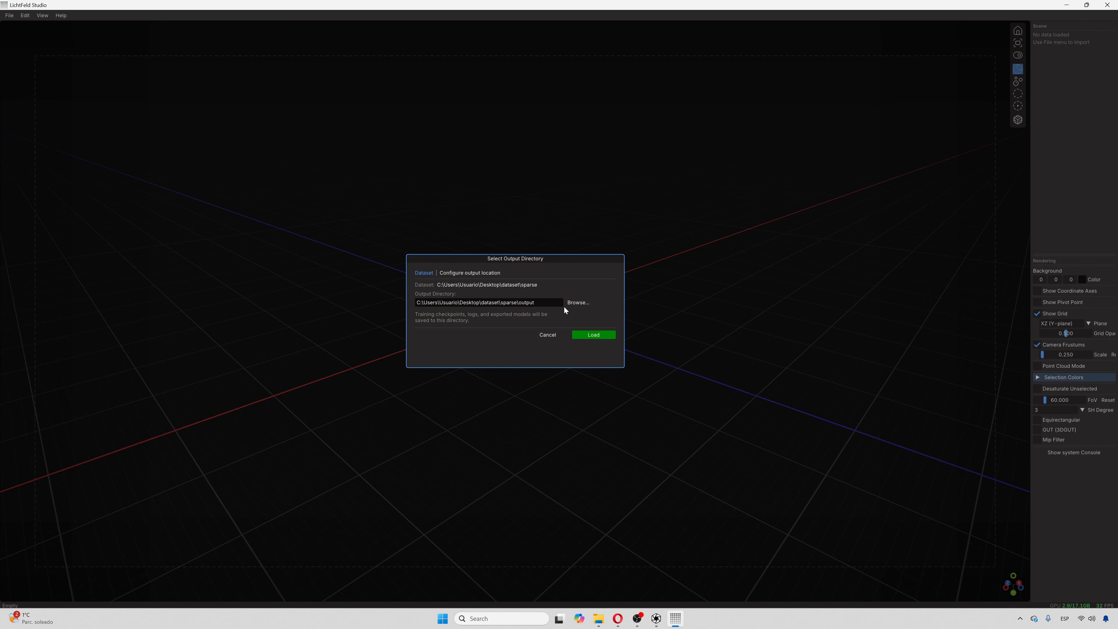
# Create a folder named output inside the dataset folder while choosing the output directory.
pyautogui.click(579, 302)
pyautogui.click(162, 78)
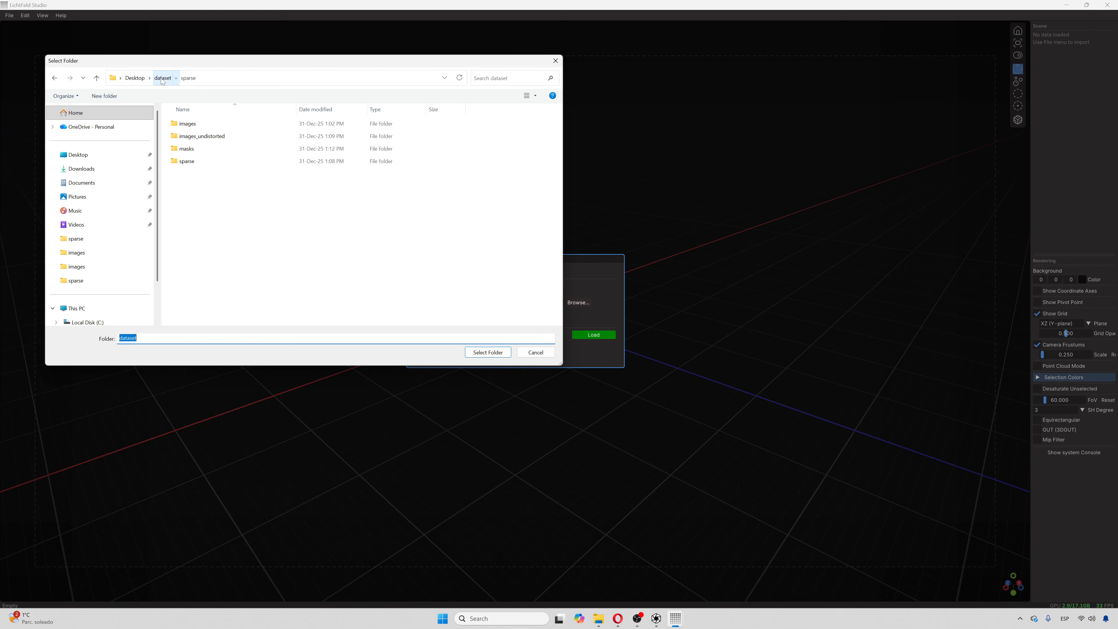
pyautogui.rightClick(254, 216)
pyautogui.moveTo(308, 348)
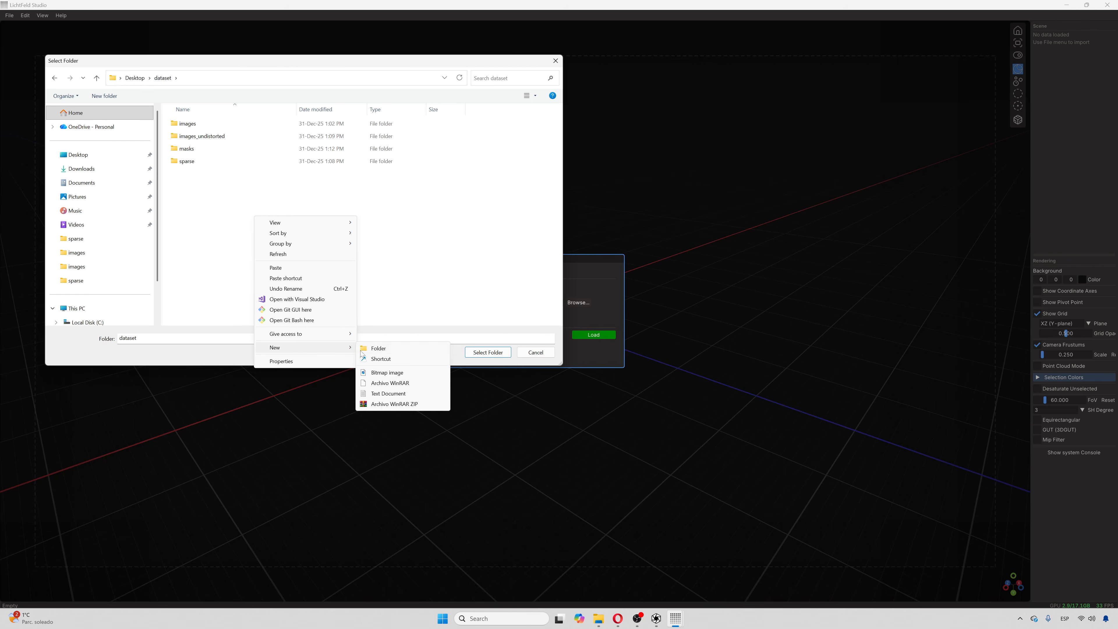
pyautogui.click(364, 350)
pyautogui.write('outpu')
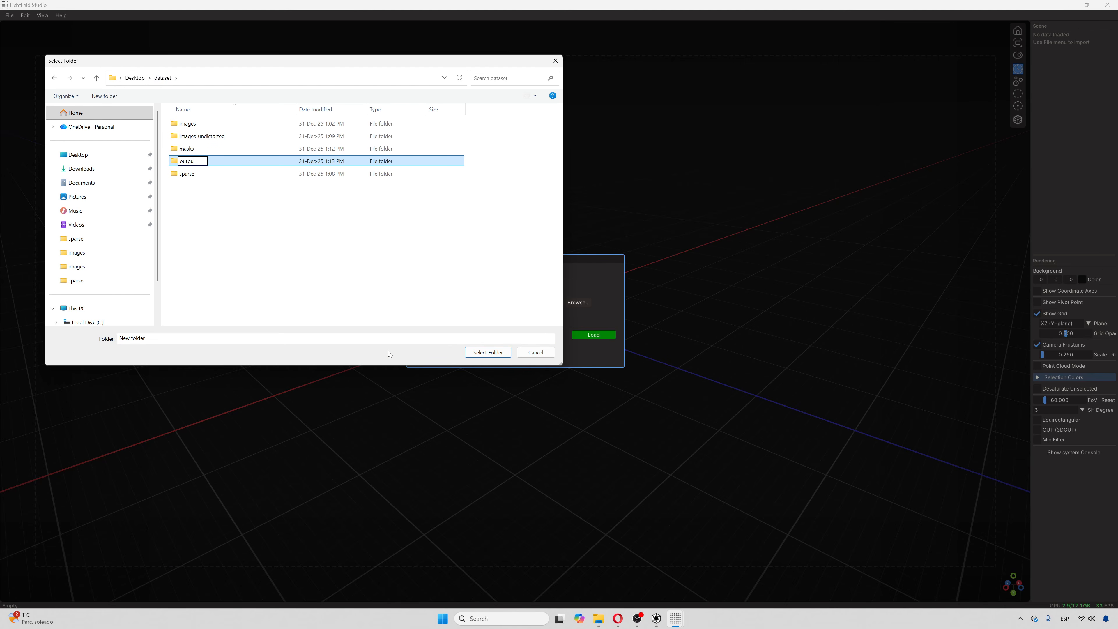
pyautogui.write('t')
pyautogui.press('Return')
# Set the new output folder as the output directory and try to load the sparse folder as the dataset.
pyautogui.doubleClick(207, 161)
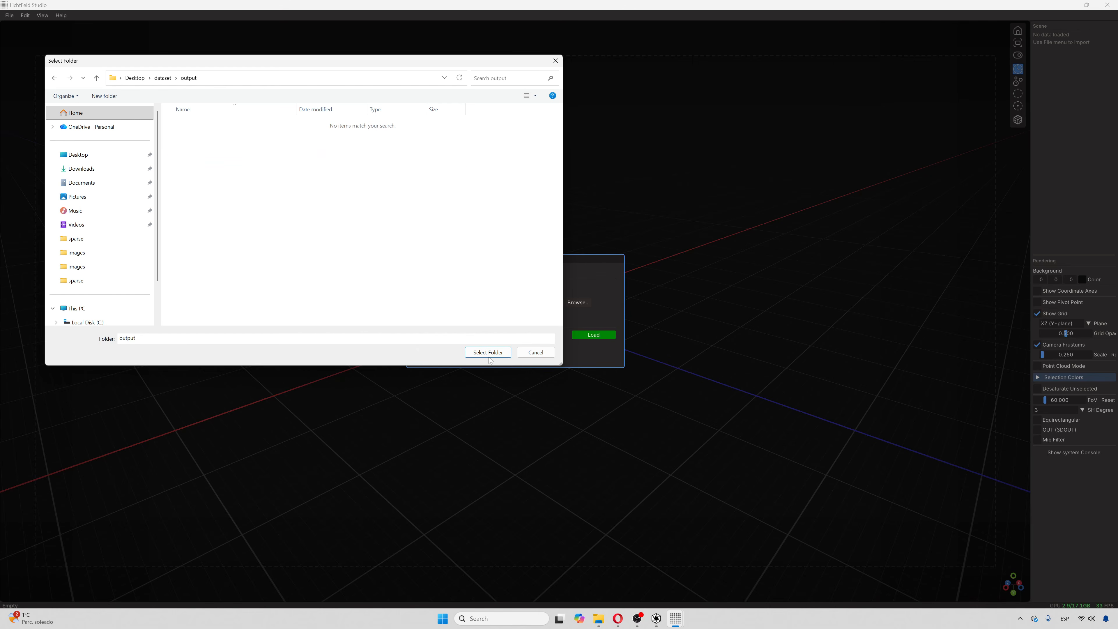
pyautogui.click(491, 353)
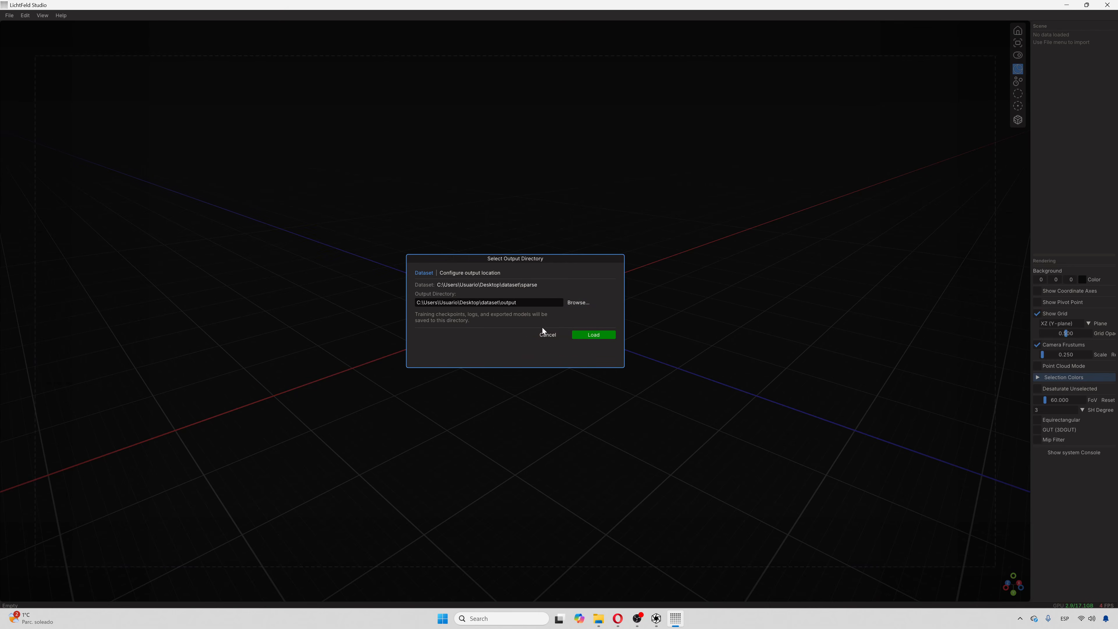
pyautogui.click(599, 336)
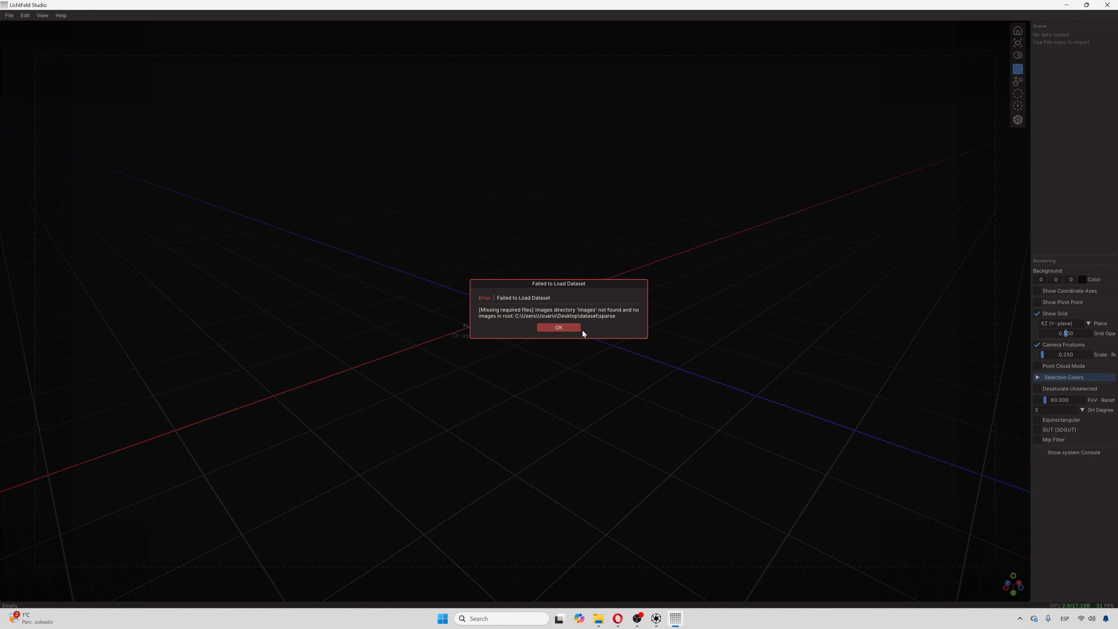
pyautogui.click(562, 329)
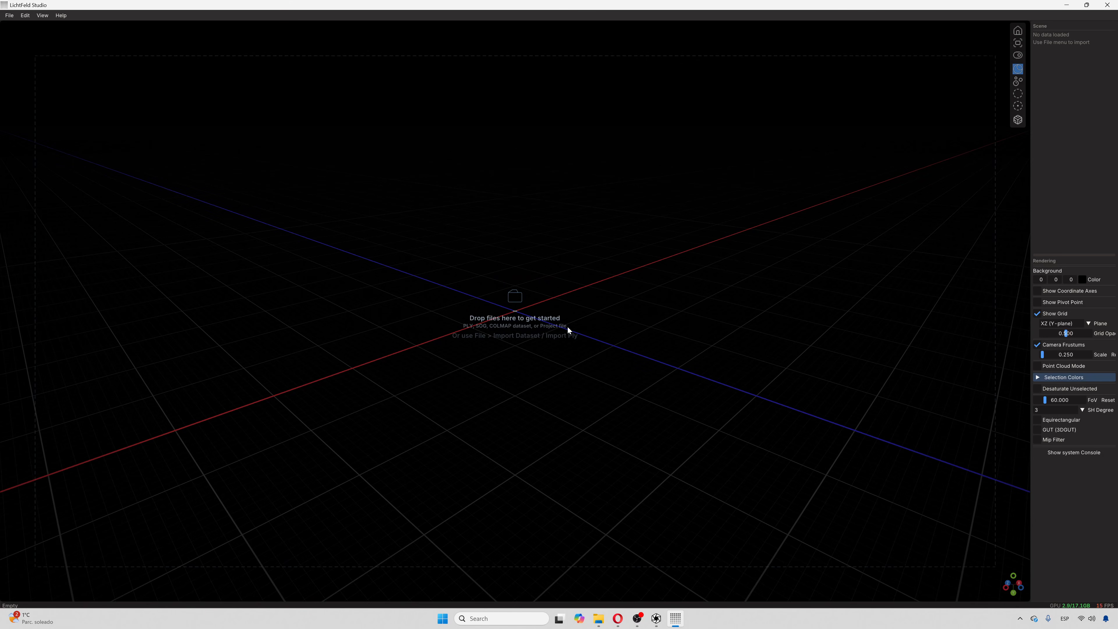
# Return to the dataset folder in File Explorer and create a new folder named in_LF there.
pyautogui.click(599, 619)
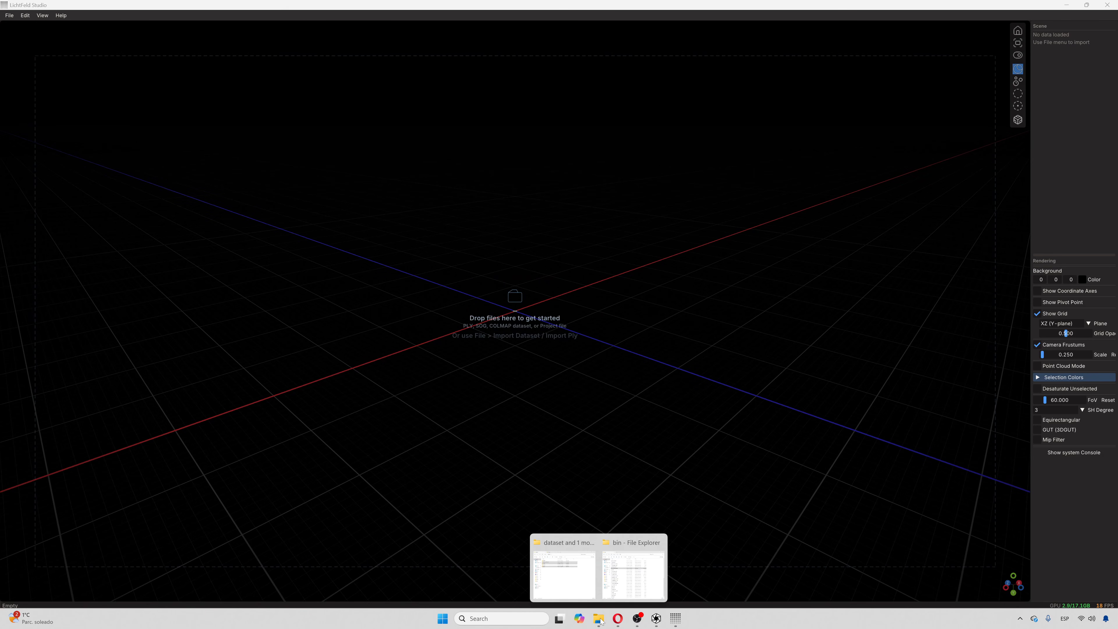
pyautogui.click(564, 573)
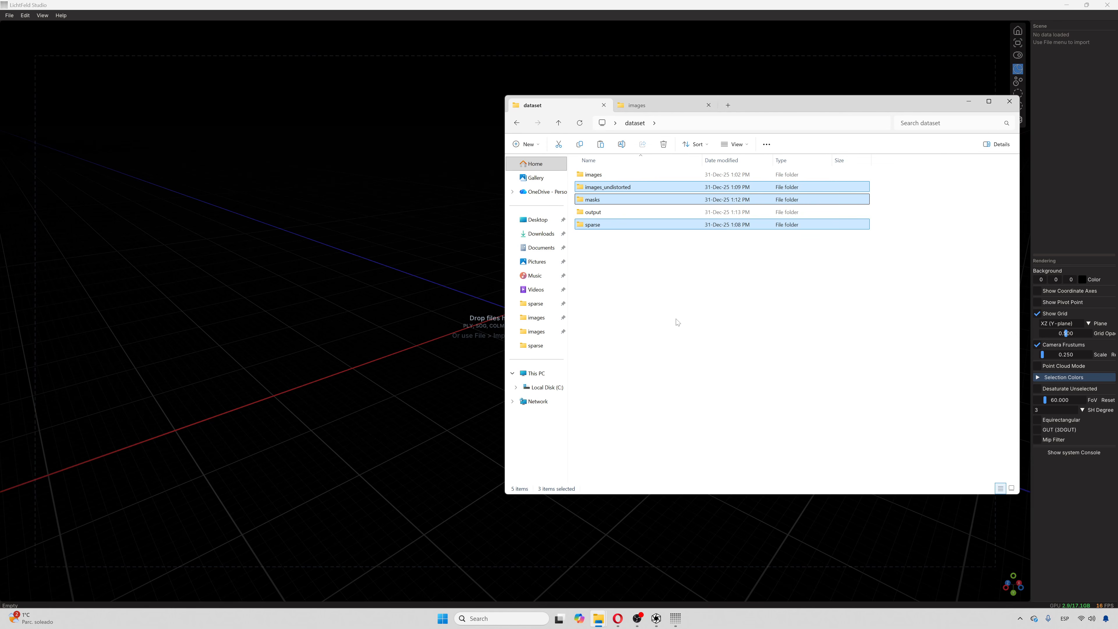
pyautogui.click(655, 304)
pyautogui.rightClick(667, 294)
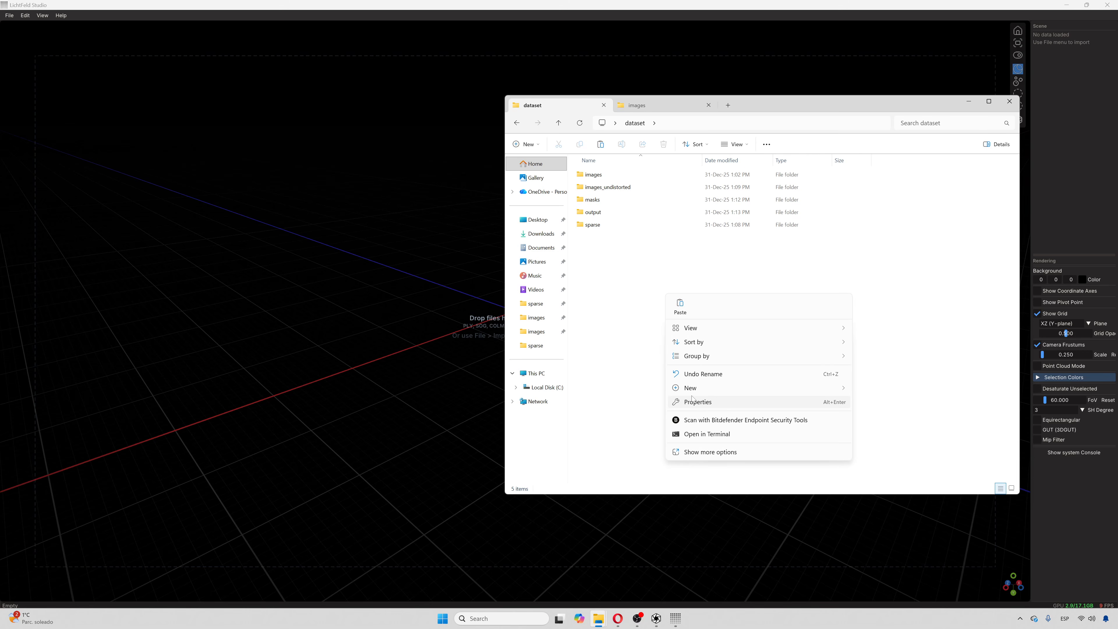
pyautogui.moveTo(748, 388)
pyautogui.click(897, 392)
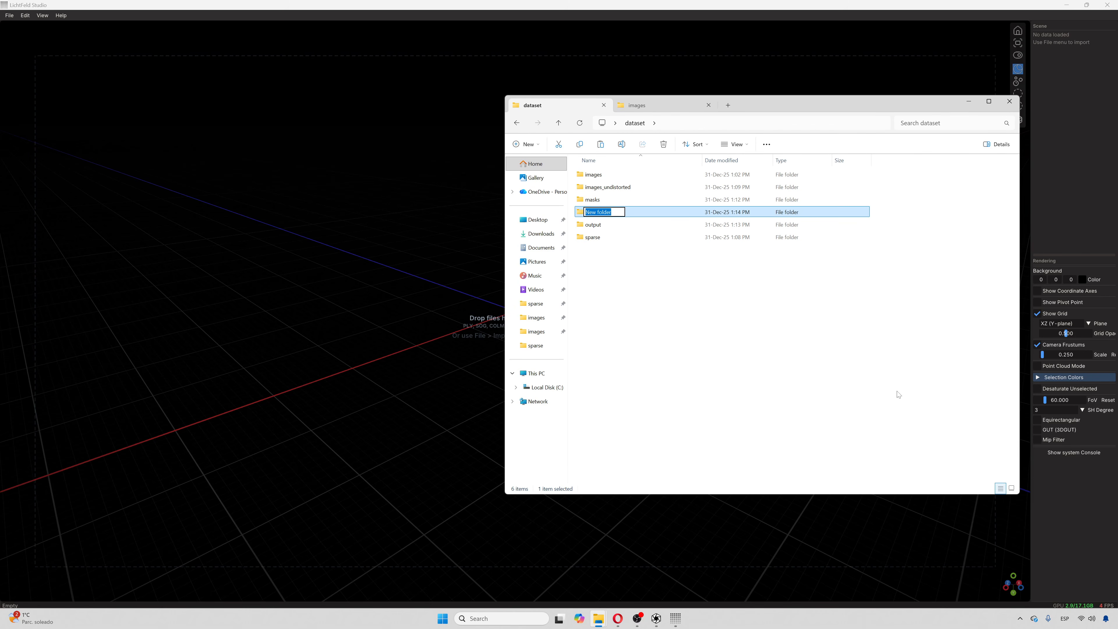
pyautogui.write('in_LF')
pyautogui.press('Return')
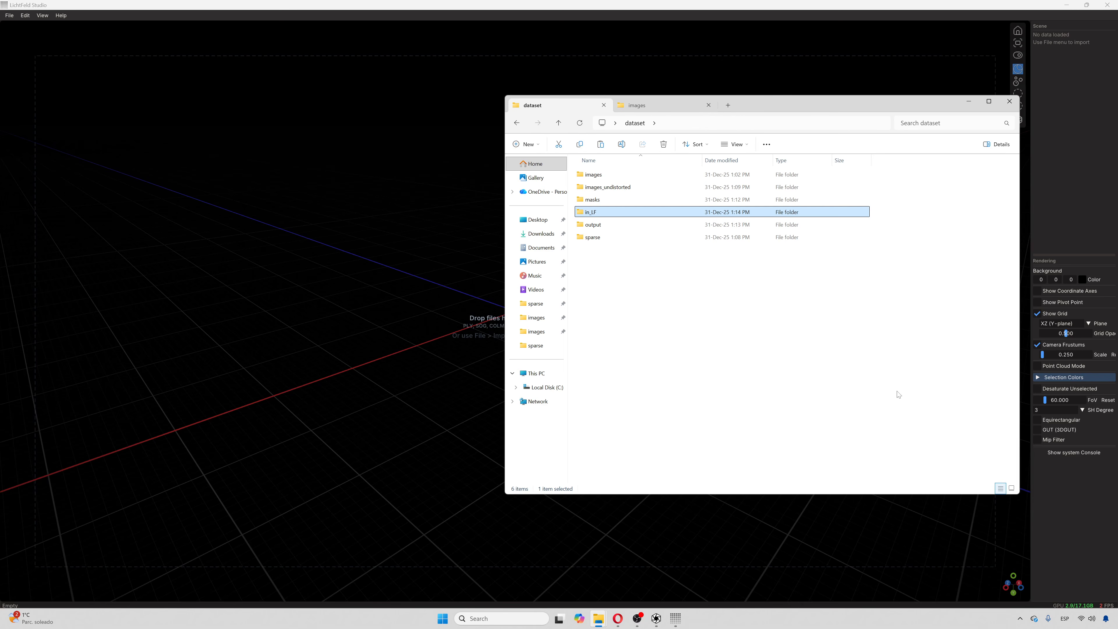
# Copy the images_undistorted, masks and sparse folders into the in_LF folder.
pyautogui.click(605, 190)
pyautogui.keyDown('ctrl'); pyautogui.click(602, 200); pyautogui.keyUp('ctrl')
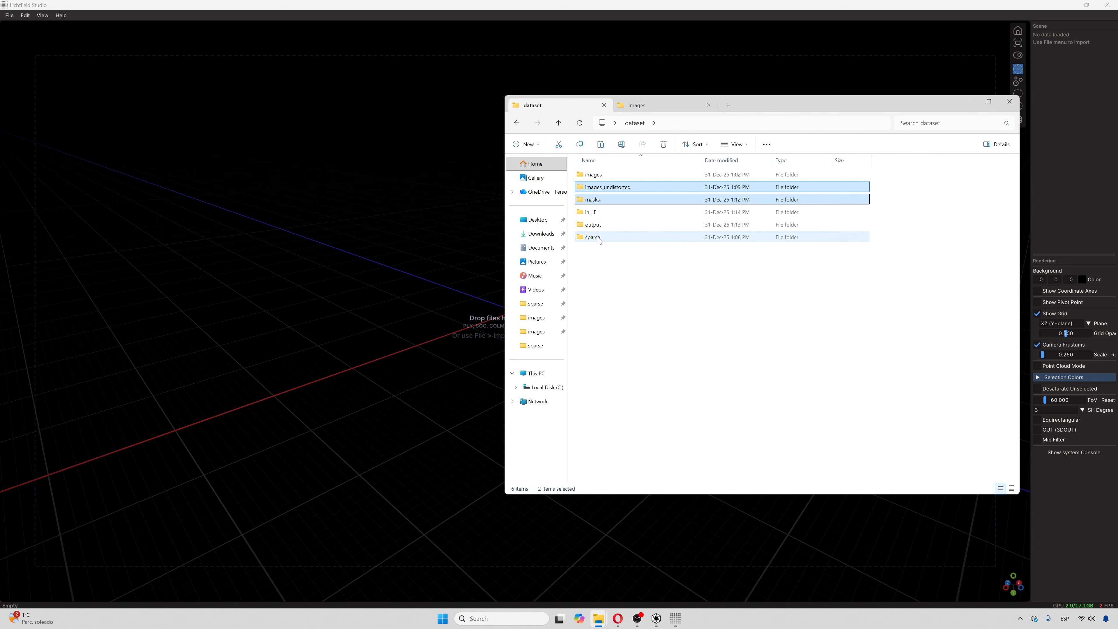
pyautogui.keyDown('ctrl'); pyautogui.click(600, 239); pyautogui.keyUp('ctrl')
pyautogui.doubleClick(589, 213)
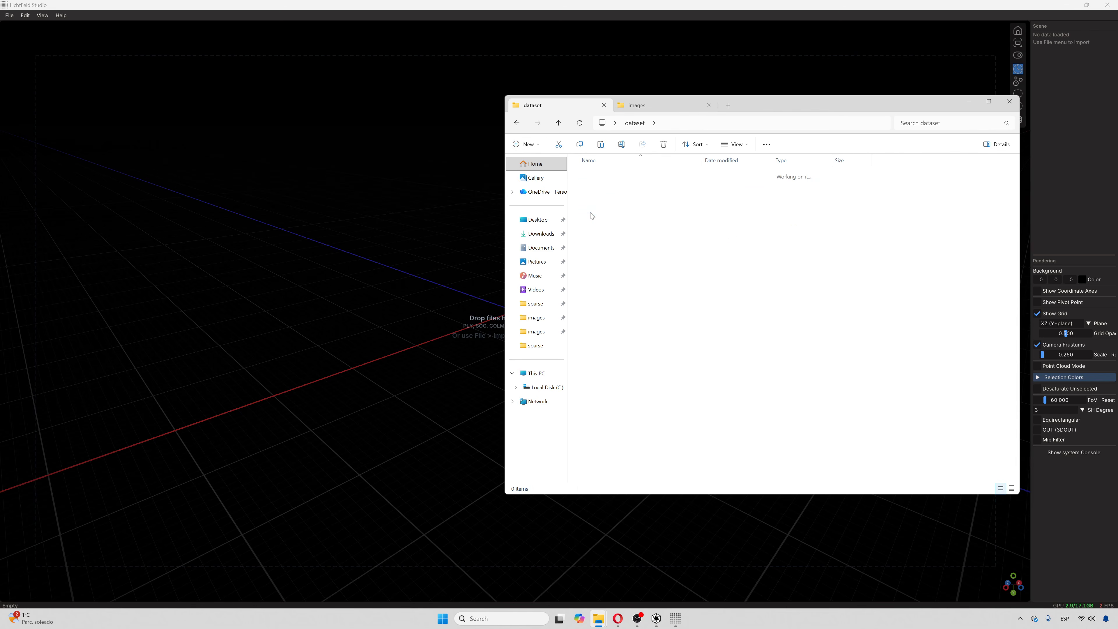
pyautogui.hotkey('ctrl', 'v')
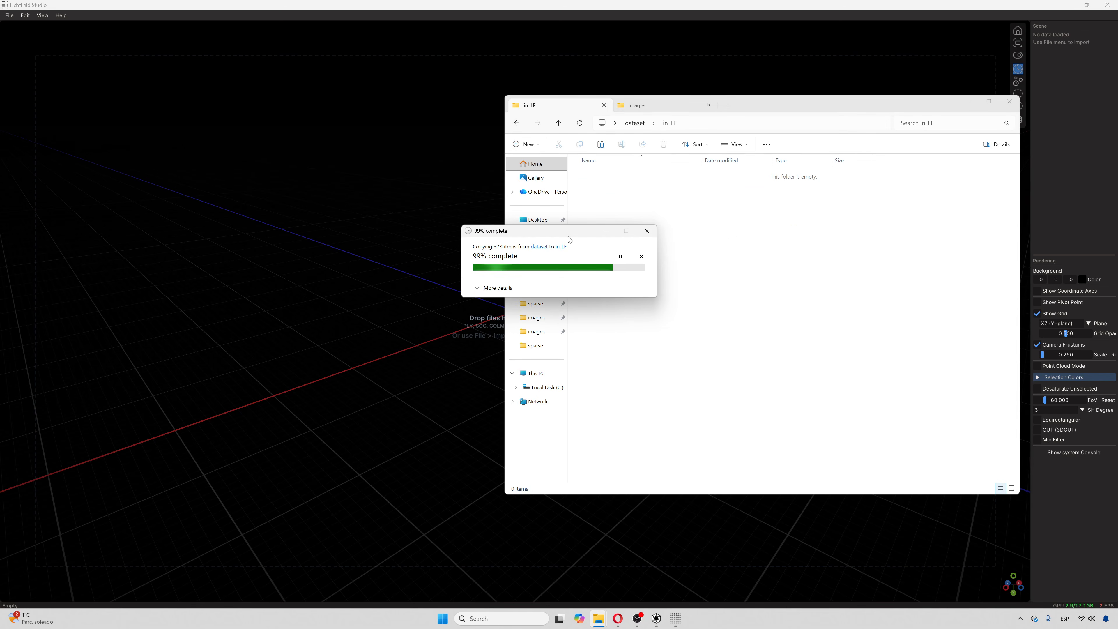
pyautogui.click(801, 310)
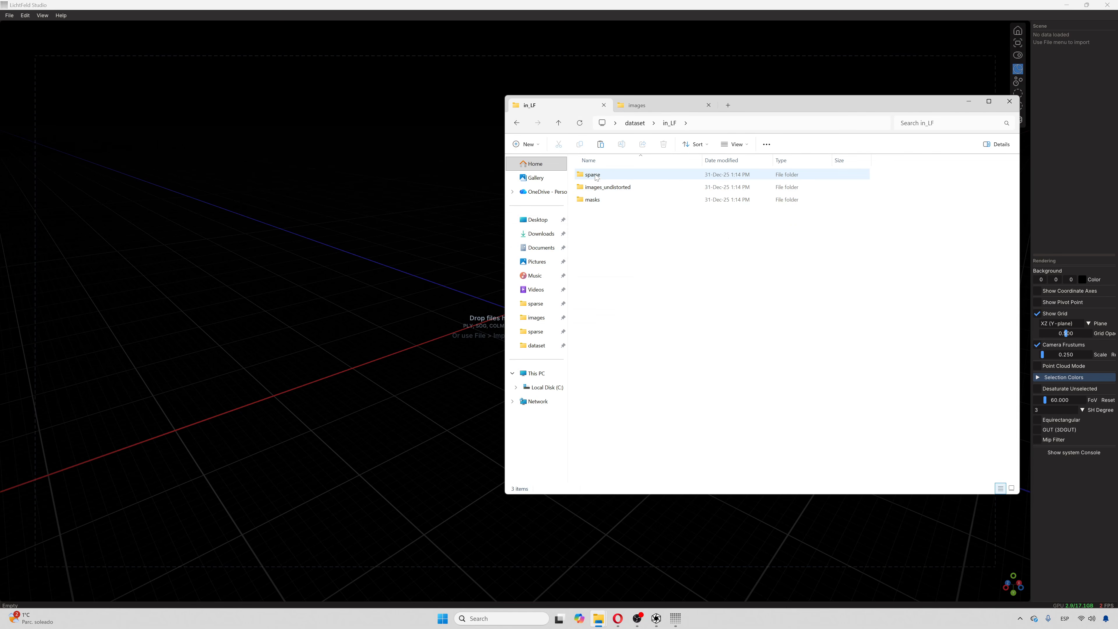
# Rename the copied images_undistorted folder inside in_LF to images.
pyautogui.click(616, 185)
pyautogui.press('F2')
pyautogui.press('End')
pyautogui.press('BackSpace')
pyautogui.press('BackSpace')
pyautogui.press('BackSpace')
pyautogui.press('BackSpace')
pyautogui.press('BackSpace')
pyautogui.press('BackSpace')
pyautogui.press('BackSpace')
pyautogui.press('BackSpace')
pyautogui.press('BackSpace')
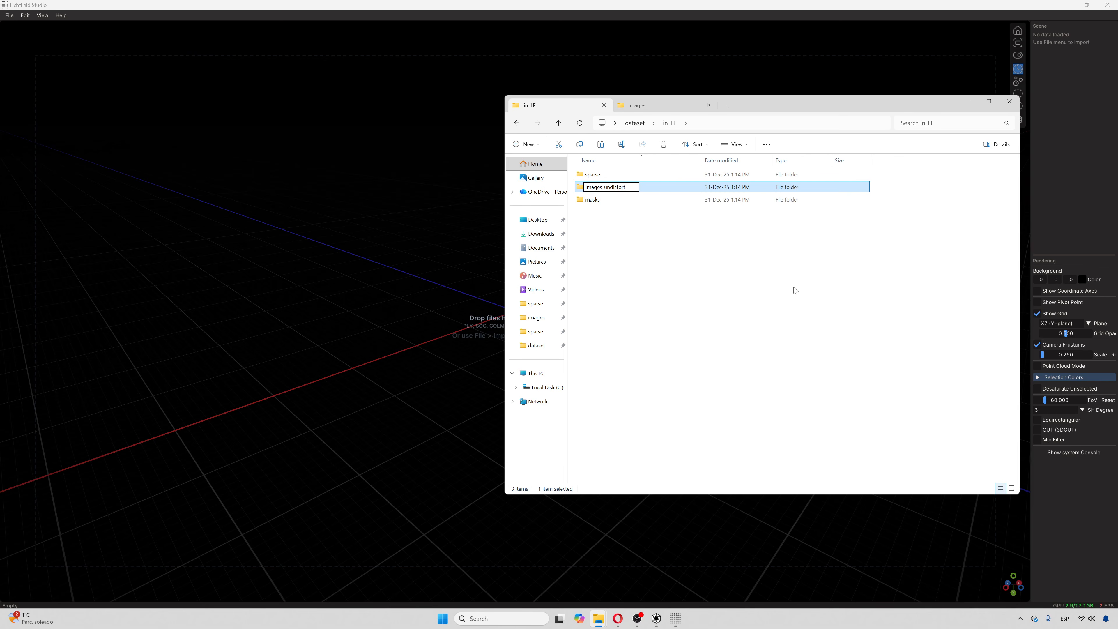
pyautogui.press('BackSpace')
pyautogui.press('BackSpace')
pyautogui.press('BackSpace')
pyautogui.press('Return')
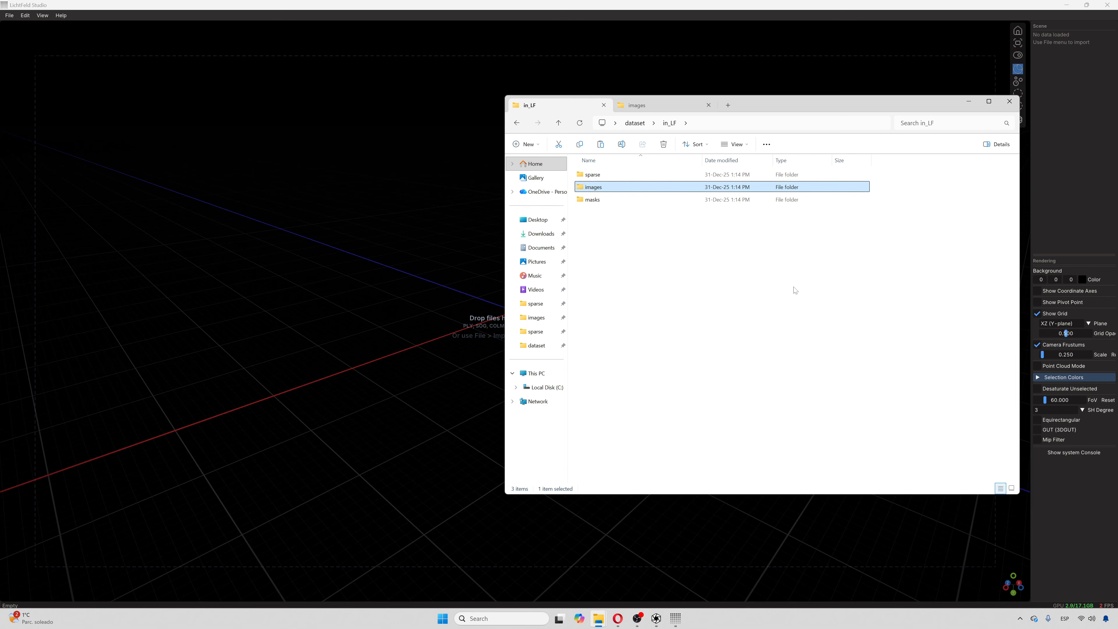
pyautogui.click(740, 313)
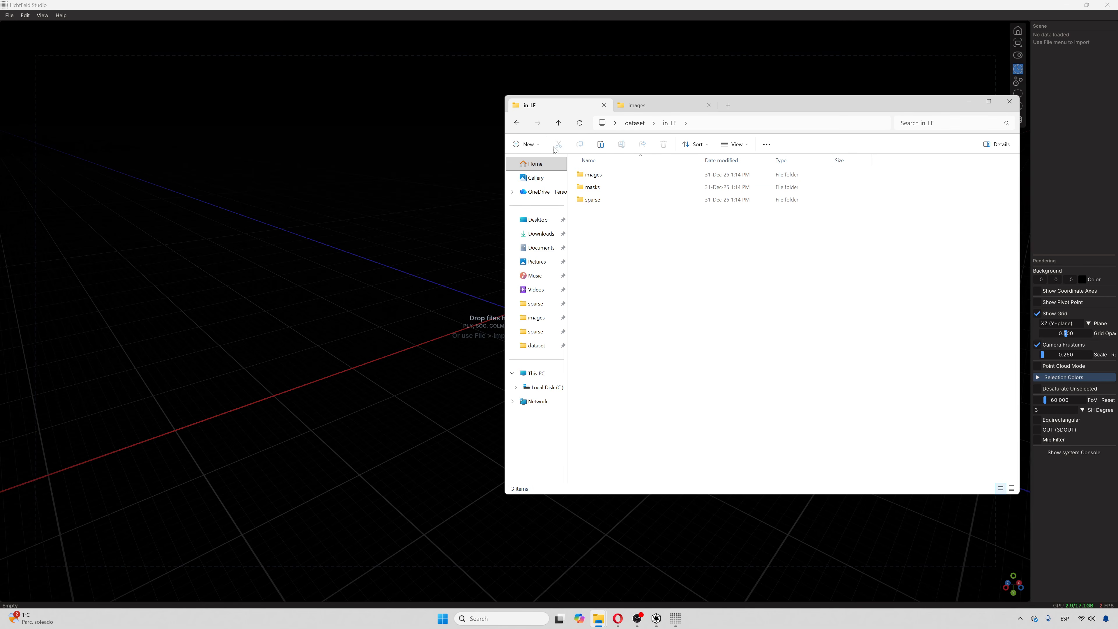
# Go back up to the dataset folder and import the in_LF folder into the empty LichtFeld Studio scene.
pyautogui.click(558, 123)
pyautogui.moveTo(583, 201); pyautogui.dragTo(393, 204)
pyautogui.click(462, 259)
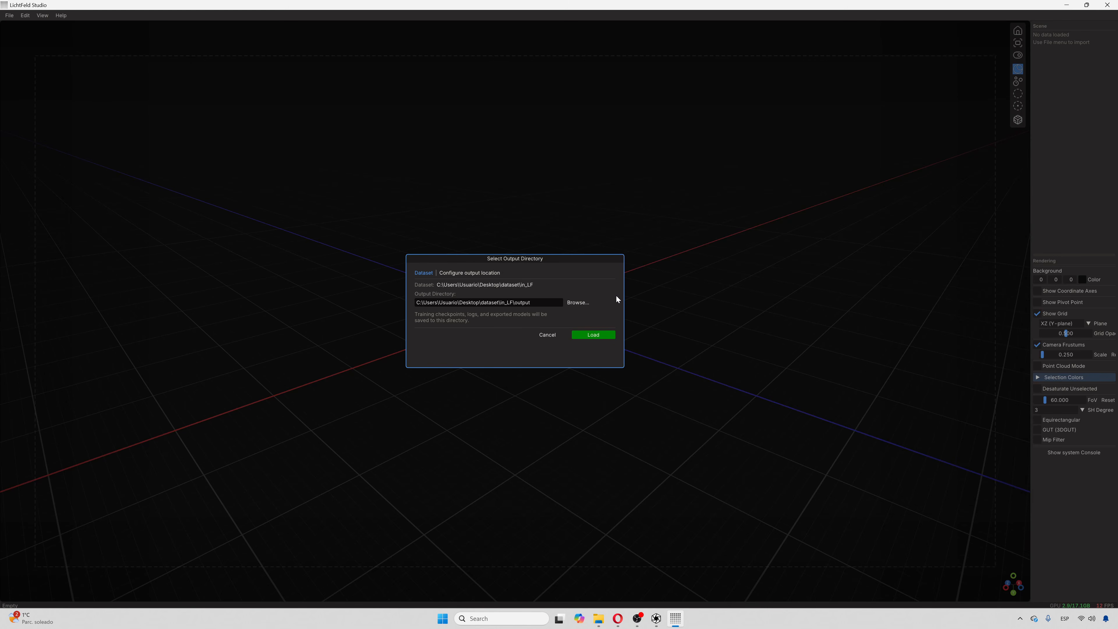
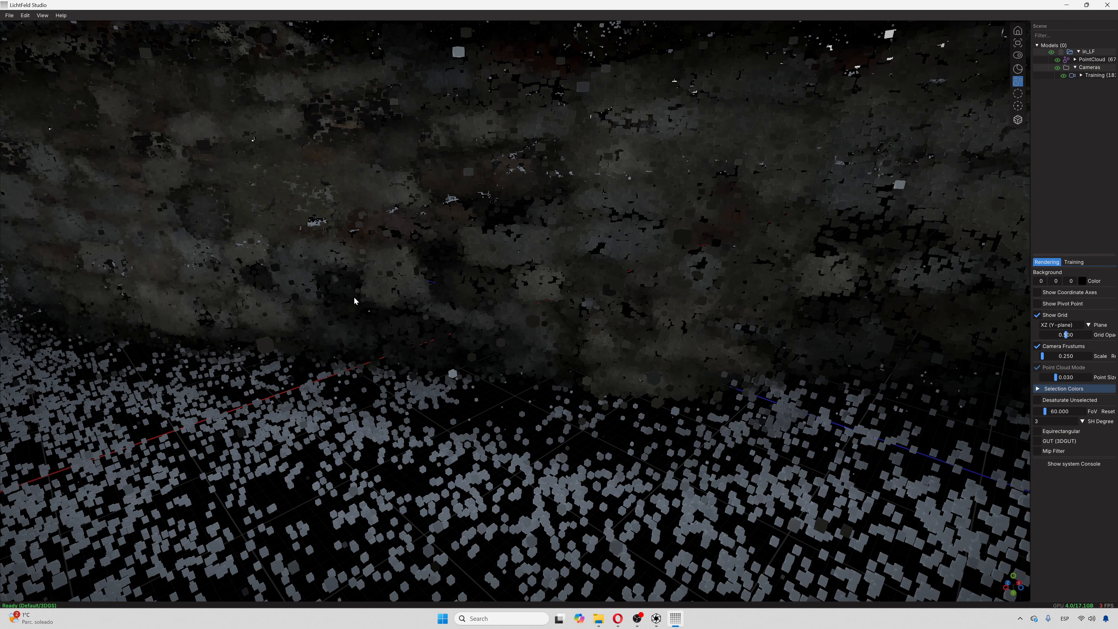
# Examine the loaded cabin point cloud and the camera positions around it from outside and above.
pyautogui.scroll(-12, 492, 325)
pyautogui.scroll(-5, 512, 335)
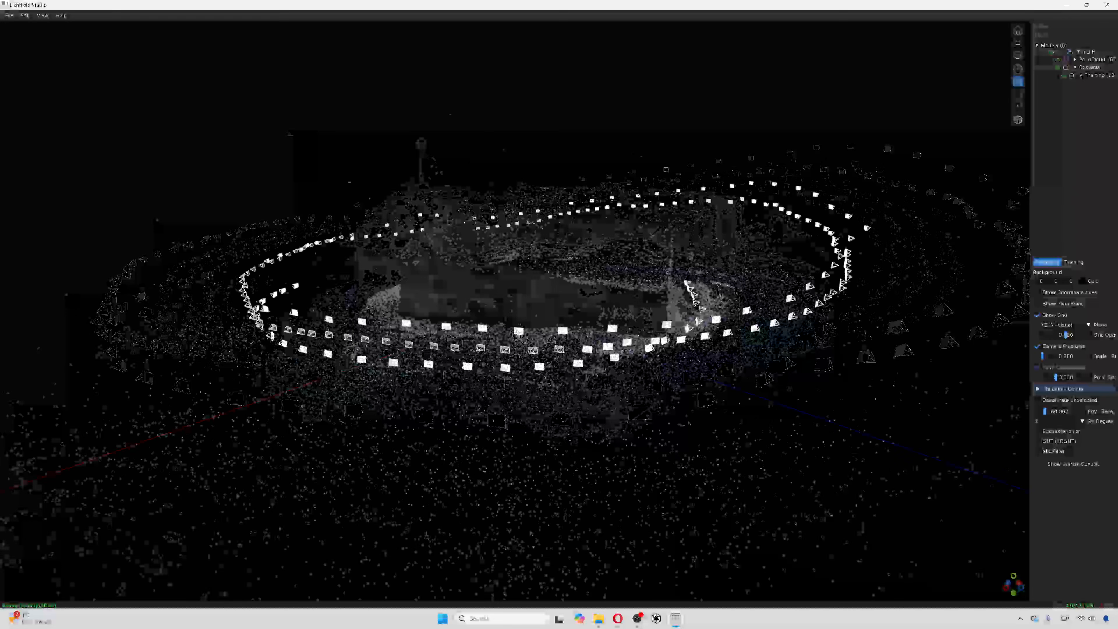
pyautogui.moveTo(529, 403); pyautogui.dragTo(468, 391, button='right')
pyautogui.moveTo(461, 393); pyautogui.dragTo(520, 404)
pyautogui.moveTo(533, 394); pyautogui.dragTo(710, 287, button='middle')
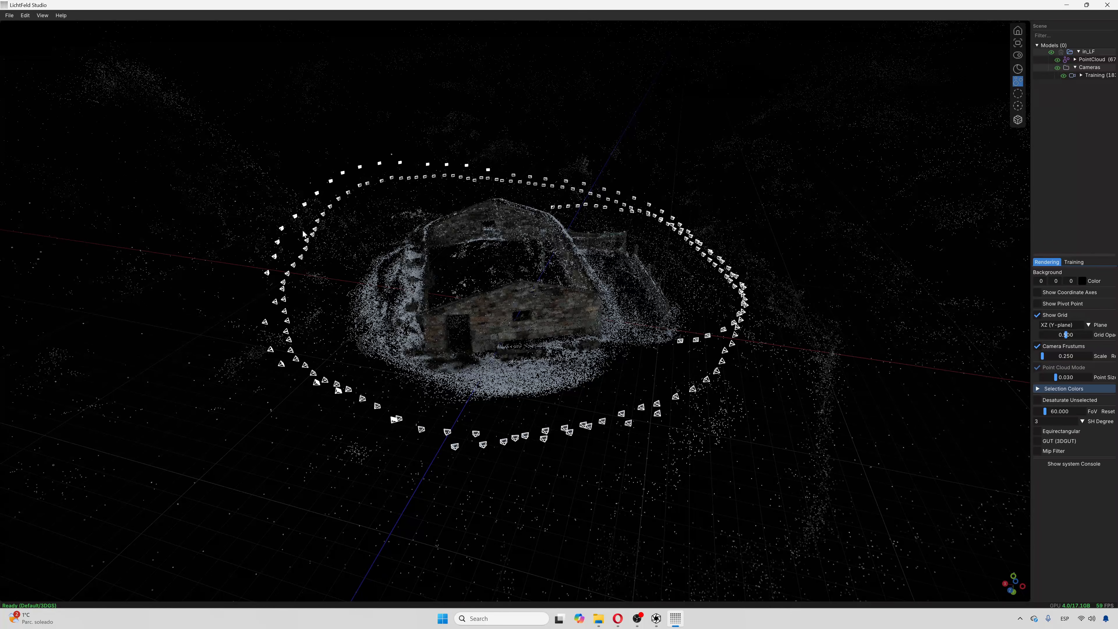
pyautogui.moveTo(507, 432); pyautogui.dragTo(688, 407, button='middle')
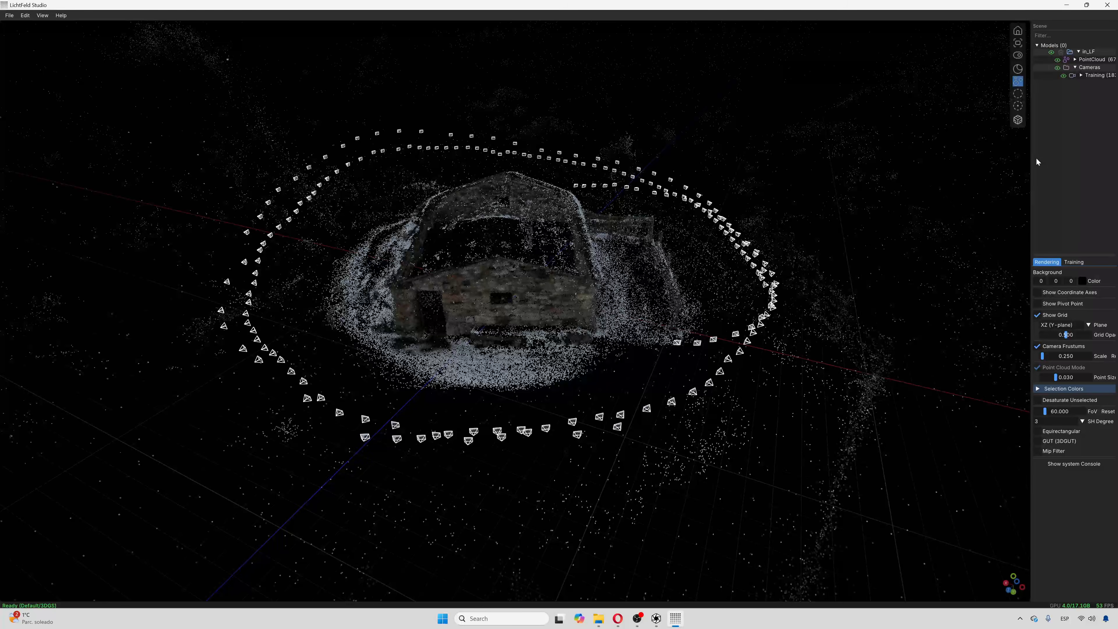
# Widen the scene panel and expand the Training camera group to list its images.
pyautogui.moveTo(1030, 163); pyautogui.dragTo(930, 166)
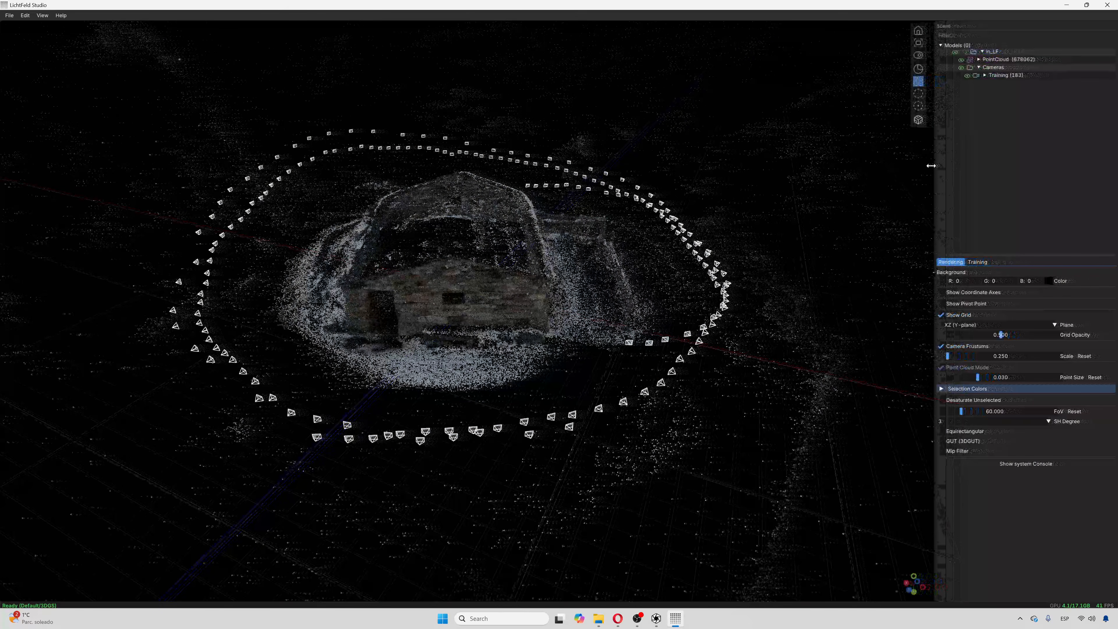
pyautogui.click(980, 75)
pyautogui.click(981, 76)
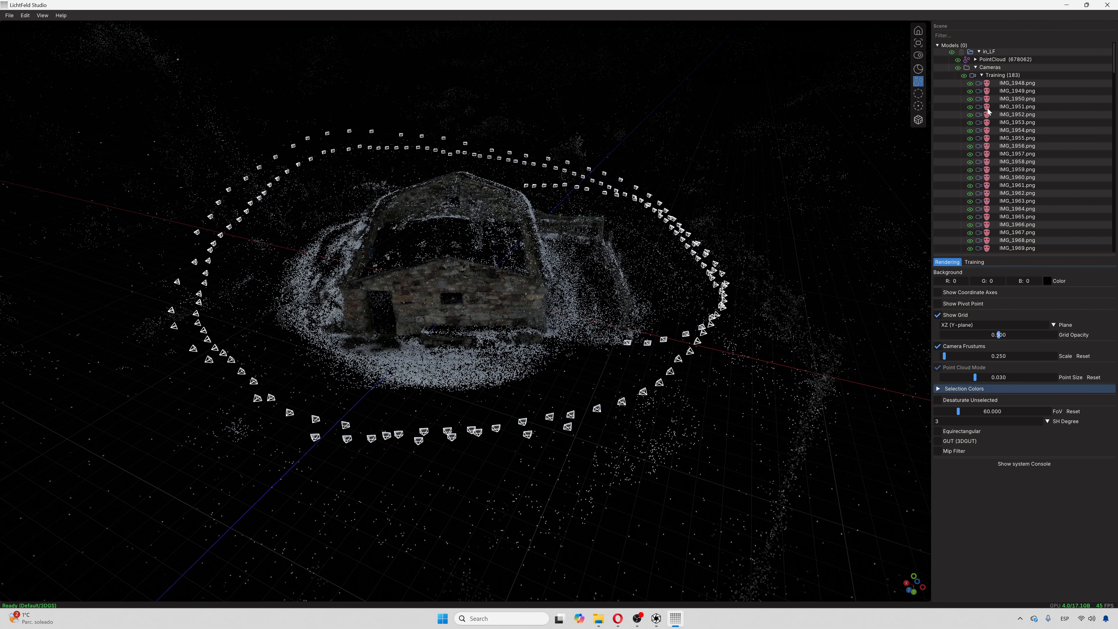
# Preview the first training image, IMG_1948.png, and compare it with its mask overlay shown and hidden.
pyautogui.click(1007, 87)
pyautogui.doubleClick(1007, 87)
pyautogui.moveTo(677, 170); pyautogui.dragTo(577, 123)
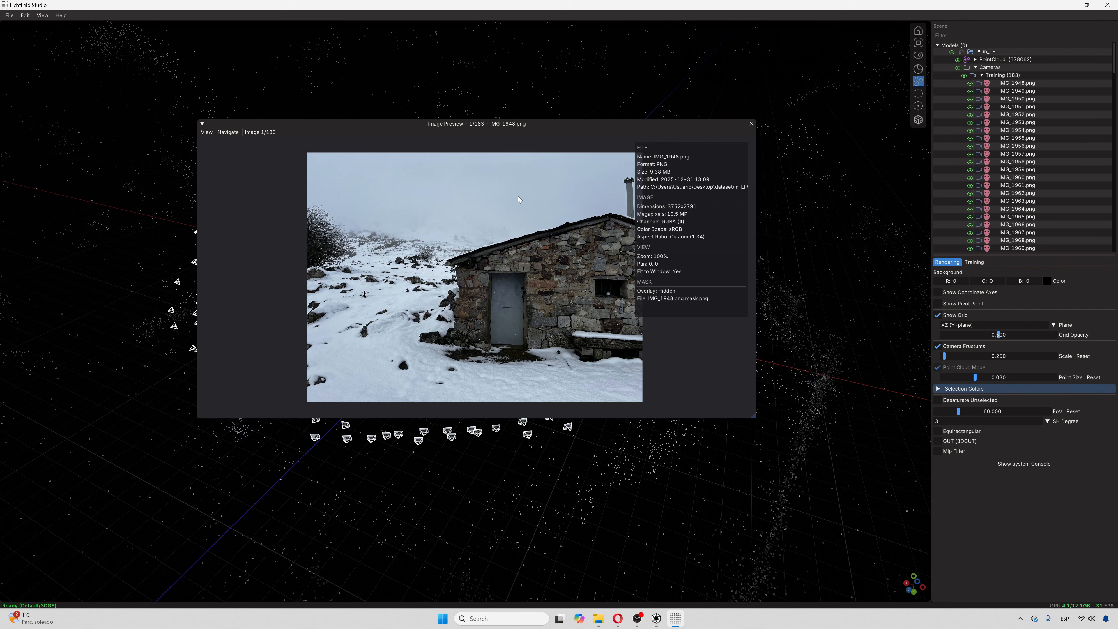
pyautogui.press('m')
pyautogui.press('m')
pyautogui.press('m')
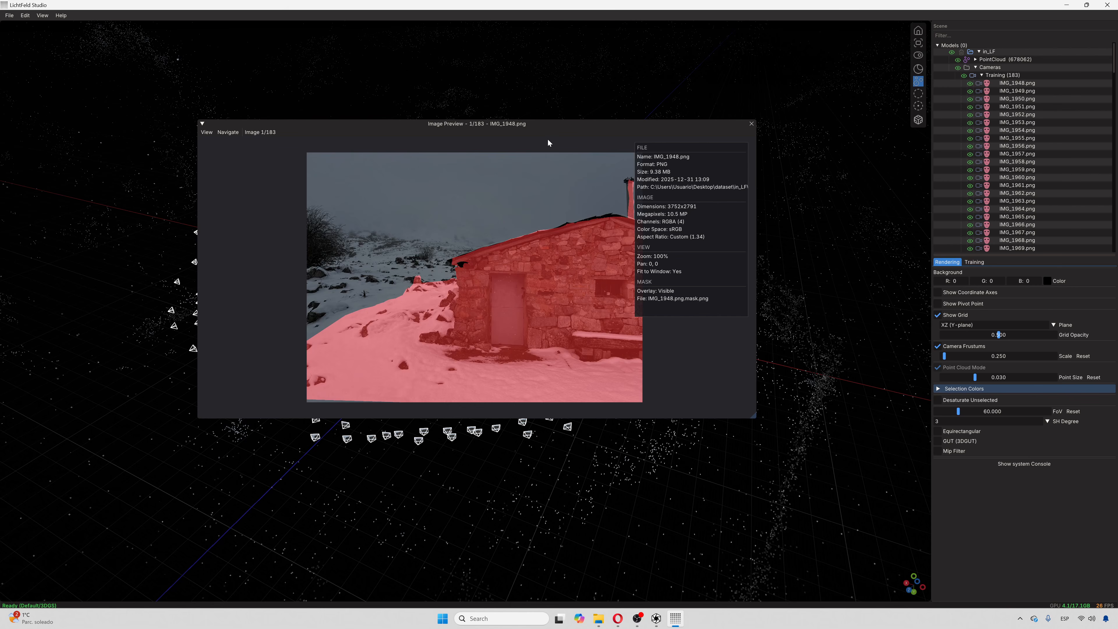
pyautogui.press('m')
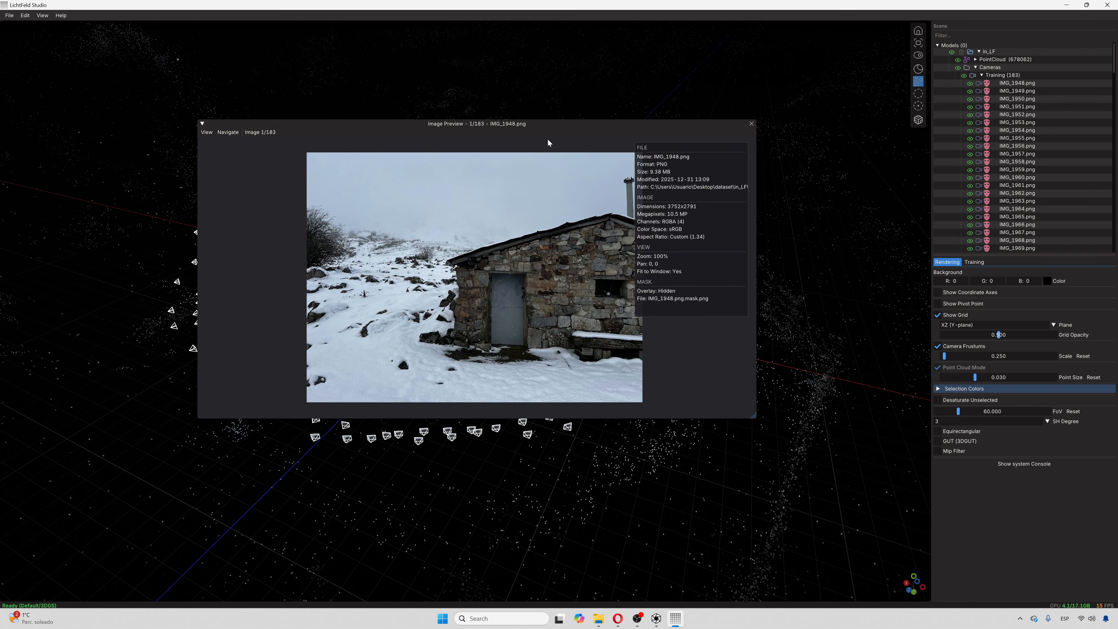
pyautogui.press('m')
pyautogui.press('m')
pyautogui.press('m')
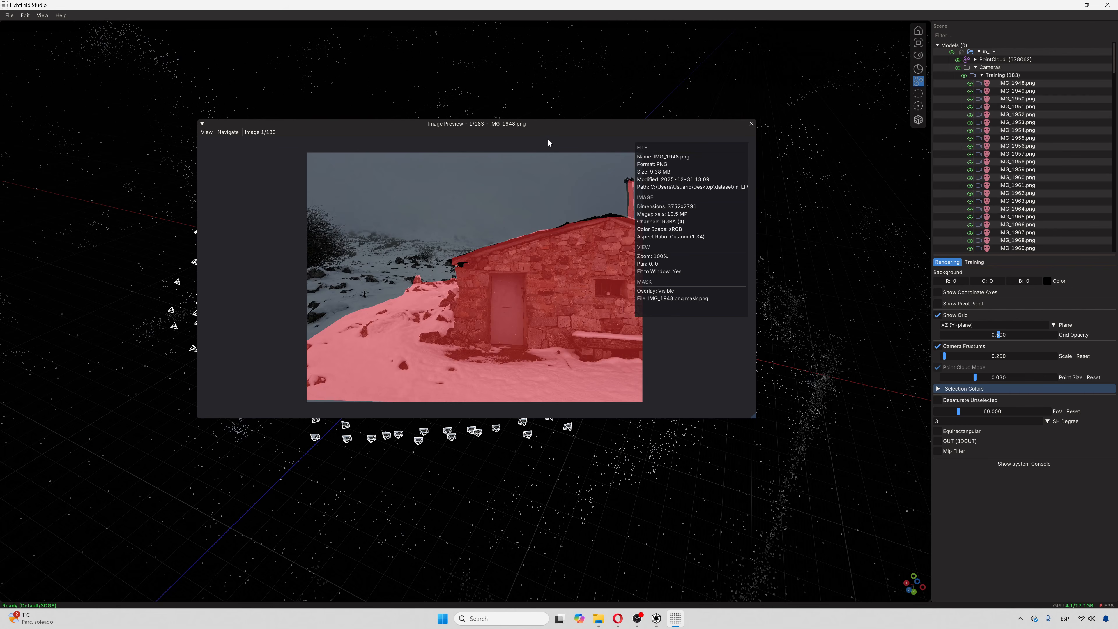
pyautogui.press('m')
pyautogui.press('m')
pyautogui.press('m')
pyautogui.press('m')
pyautogui.press('m')
# Browse forward through the training images in the preview, from IMG_1948.png to IMG_1956.png.
pyautogui.press('Right')
pyautogui.press('Right')
pyautogui.press('Right')
pyautogui.press('Right')
pyautogui.press('Right')
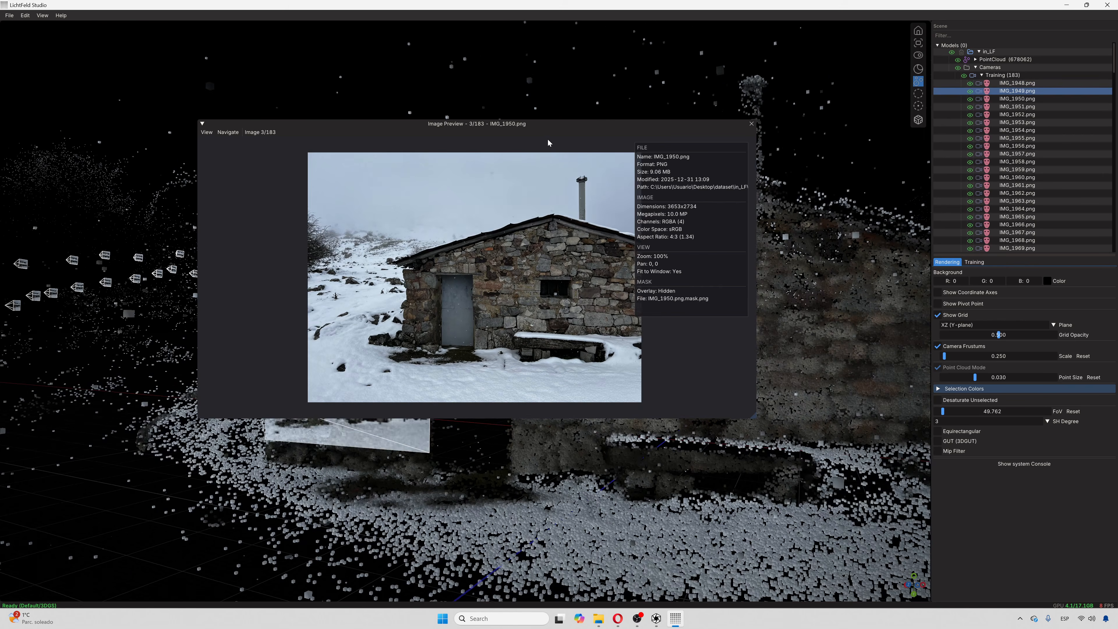
pyautogui.press('Right')
pyautogui.press('Right')
pyautogui.press('Right')
pyautogui.press('Right')
pyautogui.press('Right')
pyautogui.press('Right')
pyautogui.press('Right')
pyautogui.press('Right')
pyautogui.press('Right')
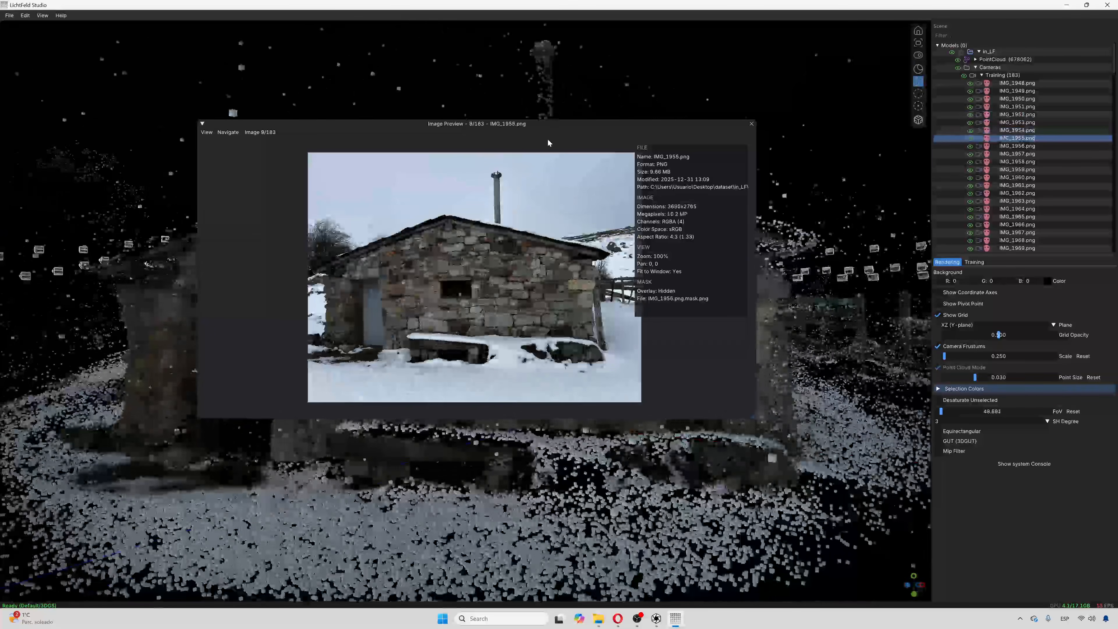
# Browse the training photos forward to IMG_1967.png and toggle its mask overlay to compare the masked and unmasked image.
pyautogui.press('Right')
pyautogui.press('Right')
pyautogui.press('Right')
pyautogui.press('Right')
pyautogui.press('Right')
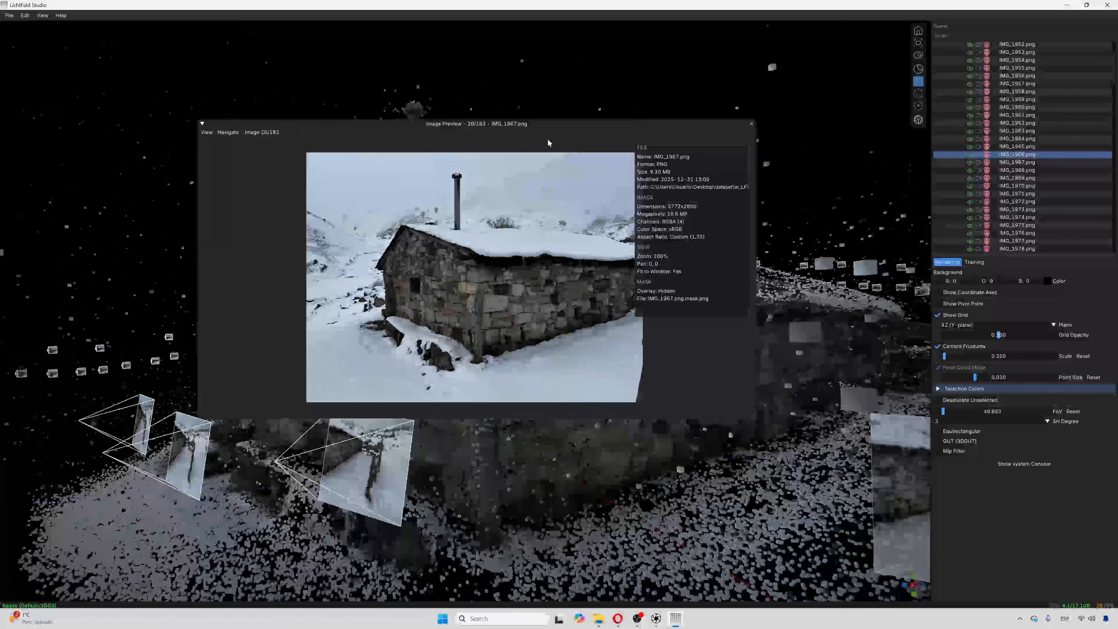
pyautogui.press('m')
pyautogui.press('m')
pyautogui.press('m')
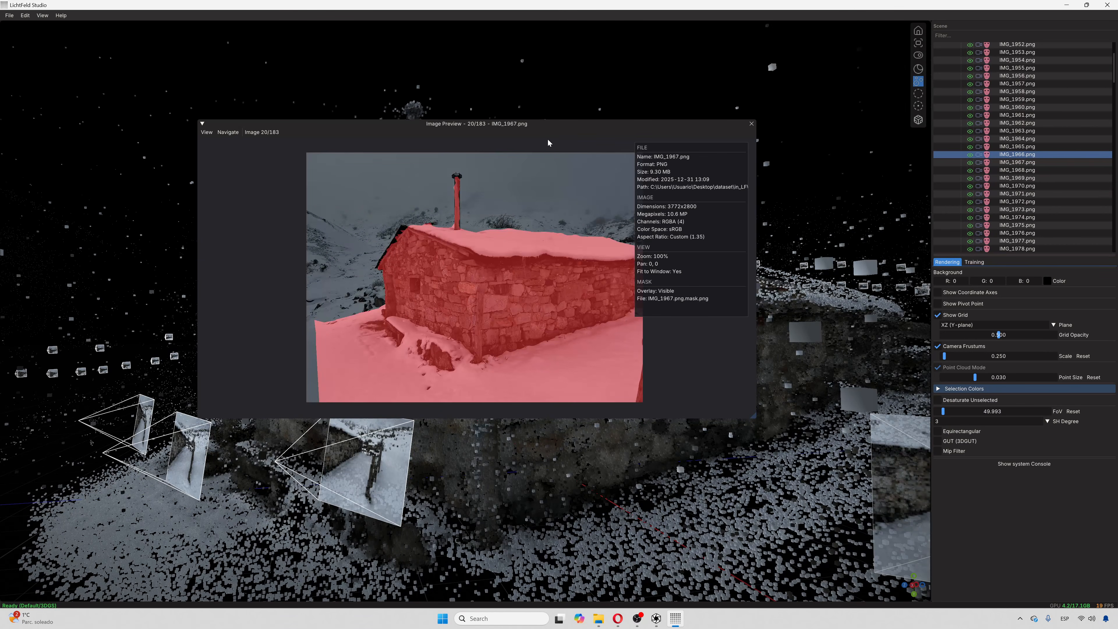
pyautogui.press('m')
pyautogui.press('m')
pyautogui.press('m')
# Advance through the photos to IMG_1986.png and check its mask by toggling the overlay, leaving the overlay shown.
pyautogui.press('Right')
pyautogui.press('Right')
pyautogui.press('Right')
pyautogui.press('Right')
pyautogui.press('Right')
pyautogui.press('Right')
pyautogui.press('Right')
pyautogui.press('Right')
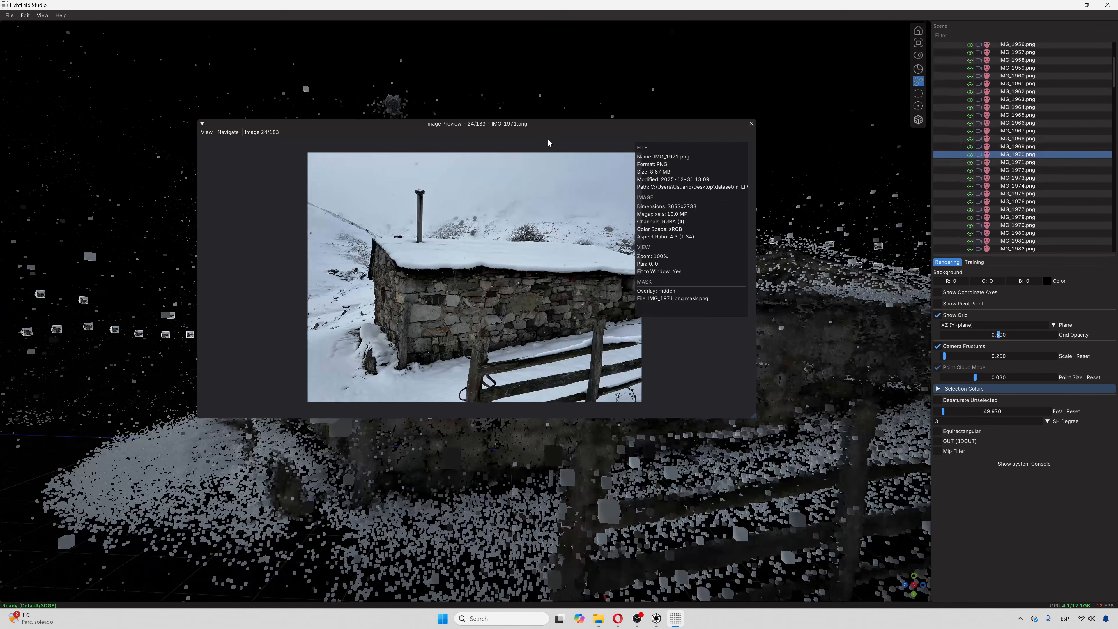
pyautogui.press('Right')
pyautogui.press('Right')
pyautogui.press('Right')
pyautogui.press('Right')
pyautogui.press('Right')
pyautogui.press('Right')
pyautogui.press('Right')
pyautogui.press('Right')
pyautogui.press('Right')
pyautogui.press('Right')
pyautogui.press('Right')
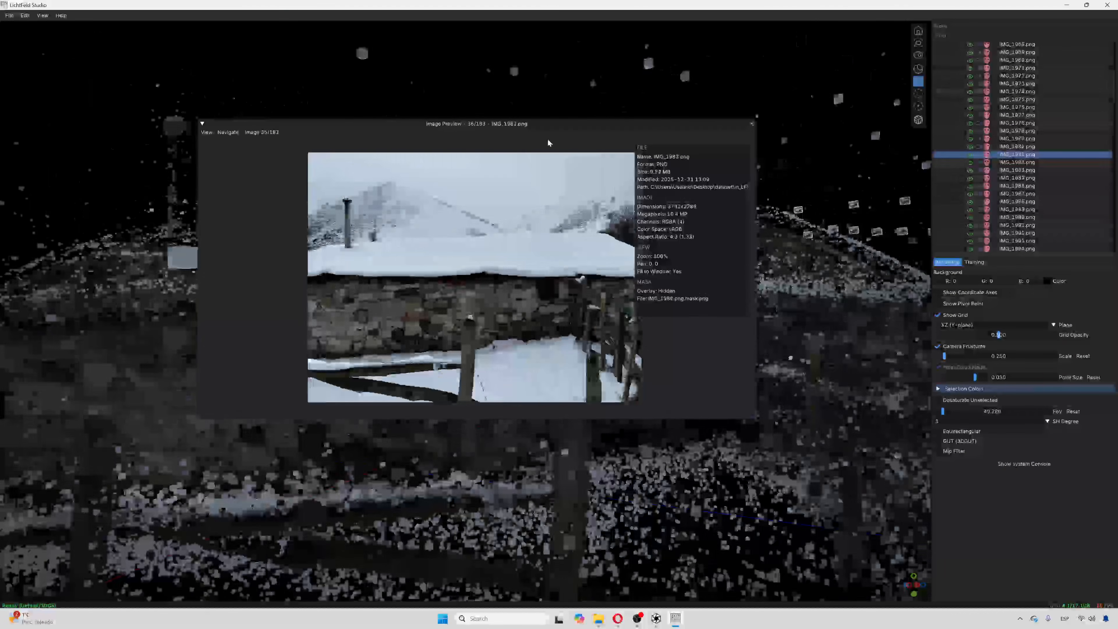
pyautogui.press('m')
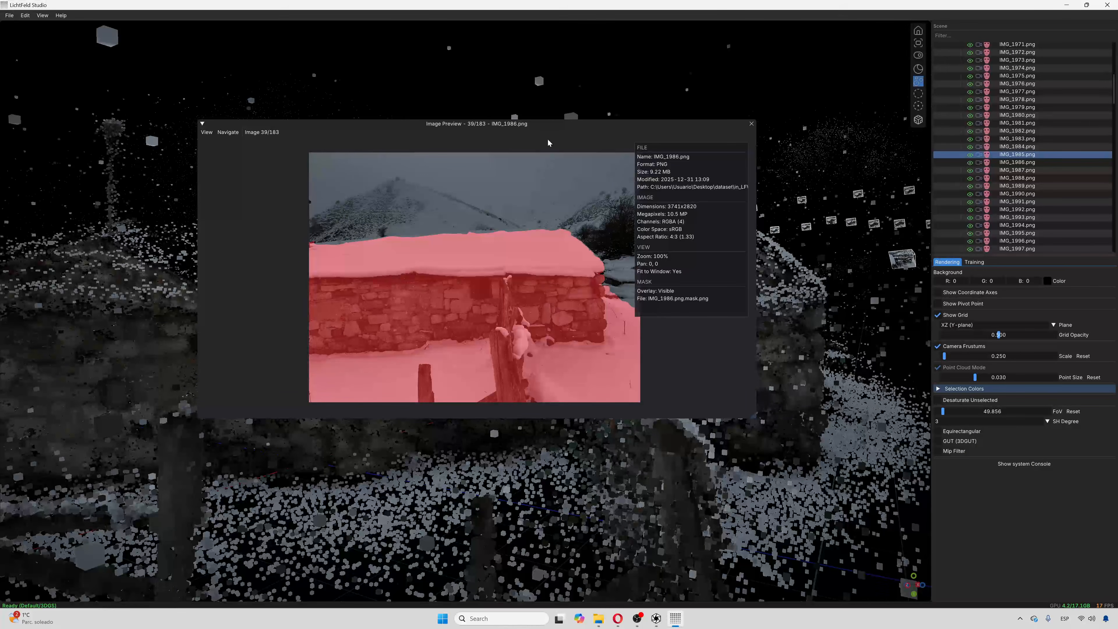
pyautogui.press('m')
pyautogui.press('m')
pyautogui.press('m')
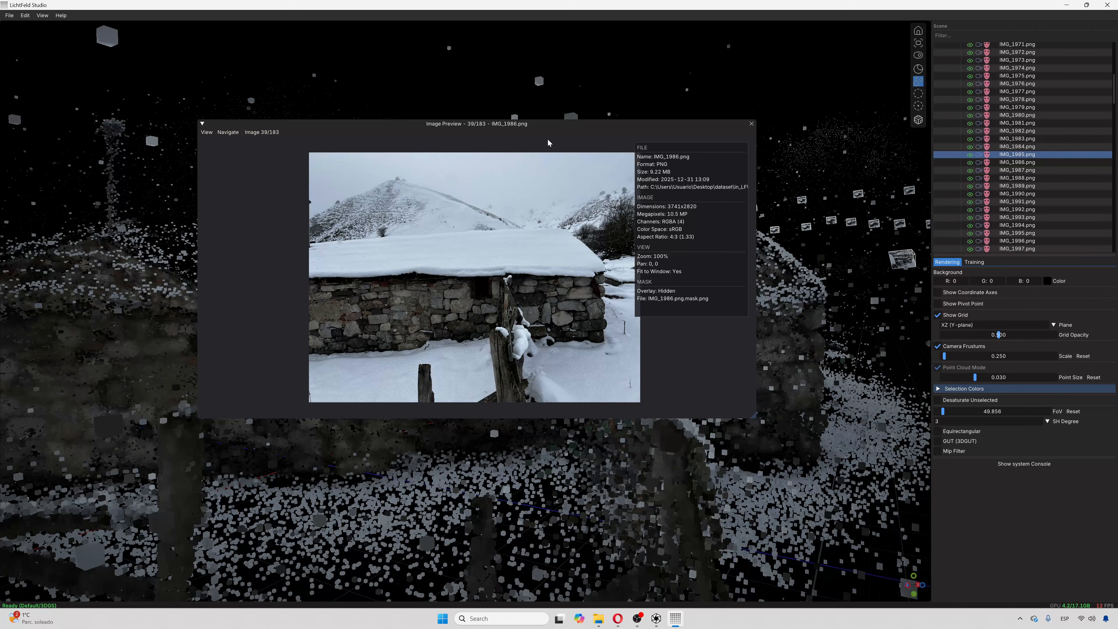
pyautogui.press('m')
pyautogui.press('m')
pyautogui.press('m')
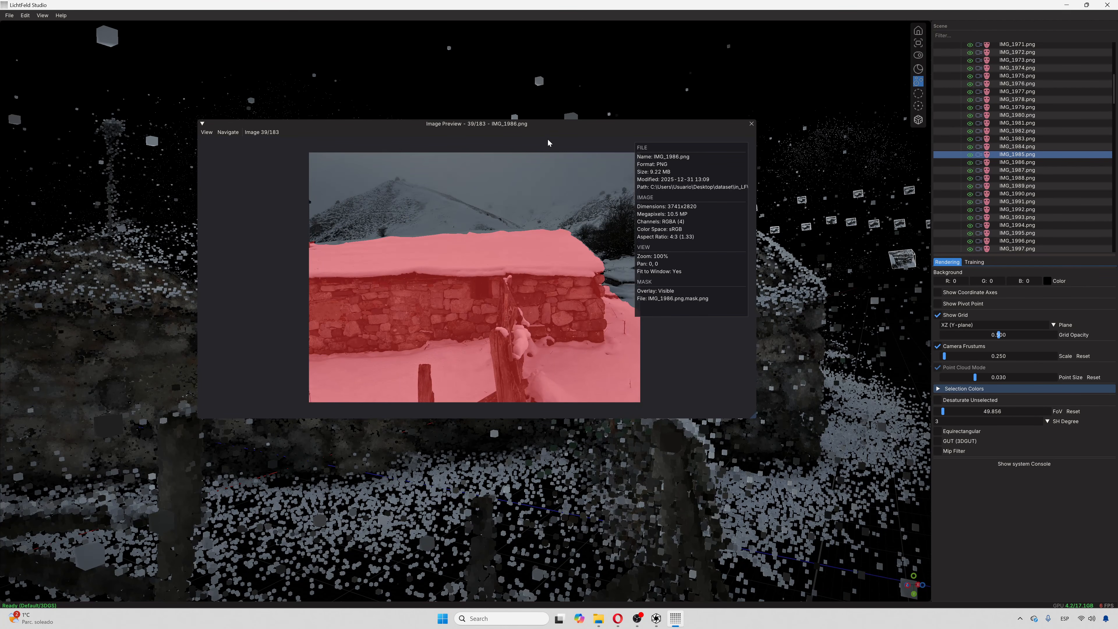
# Review the masks on the following photos up to IMG_2003.png, and hide the mask overlay there.
pyautogui.press('Right')
pyautogui.press('Right')
pyautogui.press('Right')
pyautogui.press('Right')
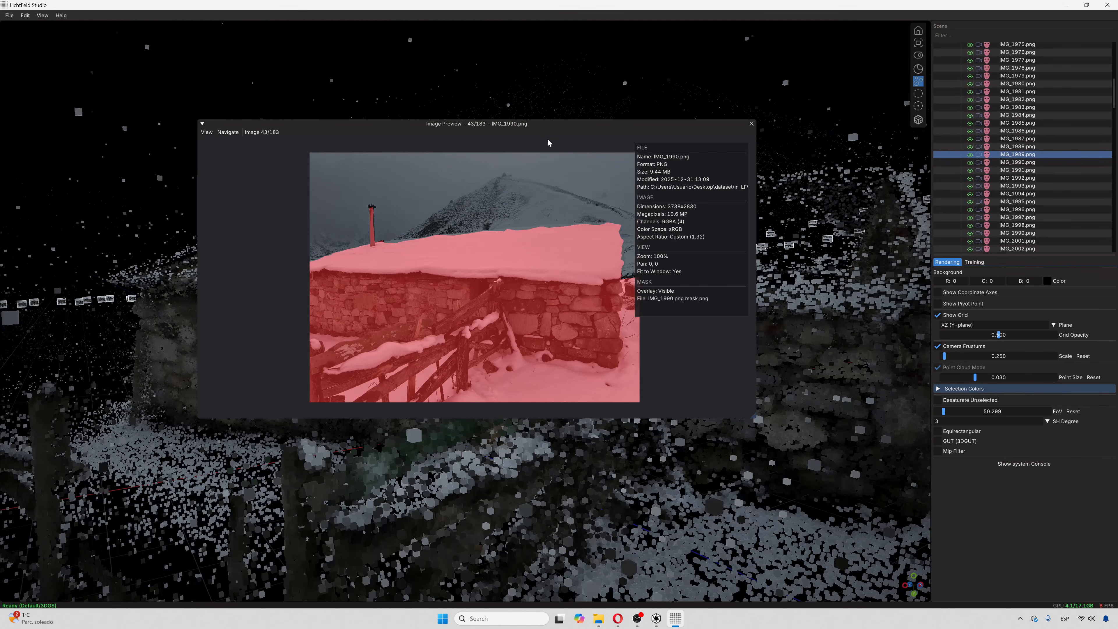
pyautogui.press('Right')
pyautogui.press('Right')
pyautogui.press('Right')
pyautogui.press('Right')
pyautogui.press('Right')
pyautogui.press('Right')
pyautogui.press('Right')
pyautogui.press('Right')
pyautogui.press('Right')
pyautogui.press('Right')
pyautogui.press('Right')
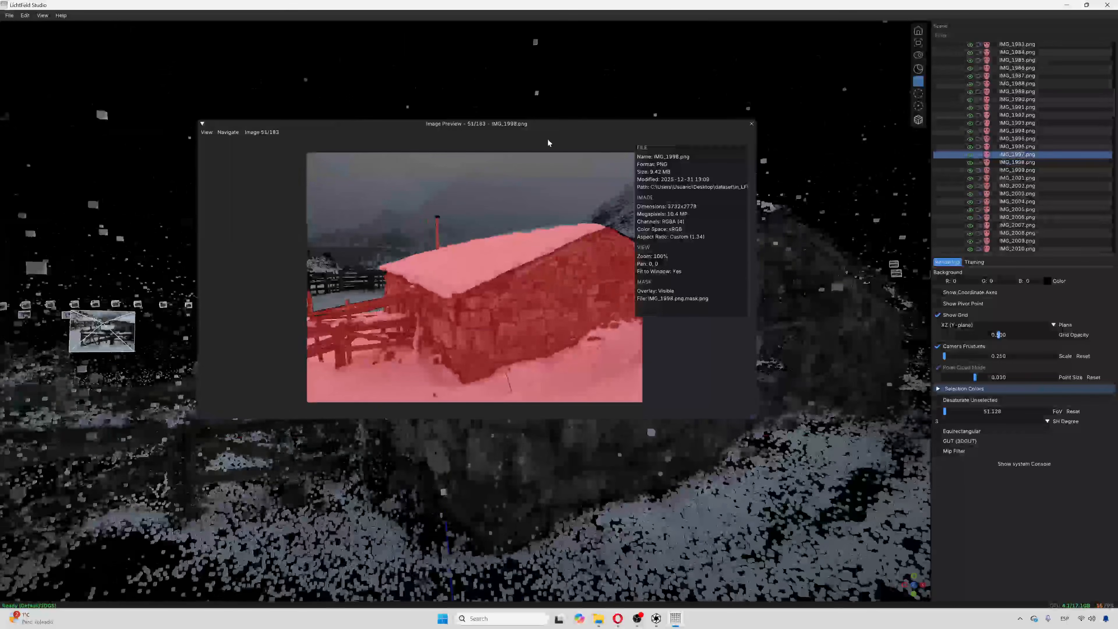
pyautogui.press('Right')
pyautogui.press('m')
pyautogui.press('m')
pyautogui.press('m')
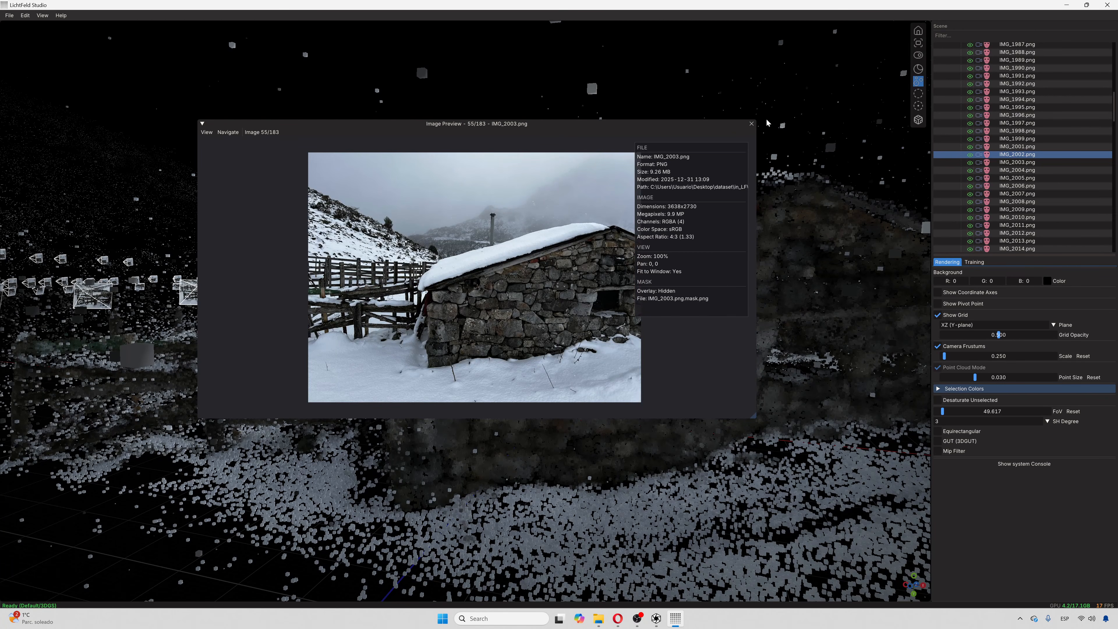
# Close the image preview and examine the cabin's point cloud together with the surrounding ring of cameras.
pyautogui.click(752, 124)
pyautogui.moveTo(415, 230); pyautogui.dragTo(516, 270, button='middle')
pyautogui.moveTo(387, 229); pyautogui.dragTo(535, 300, button='middle')
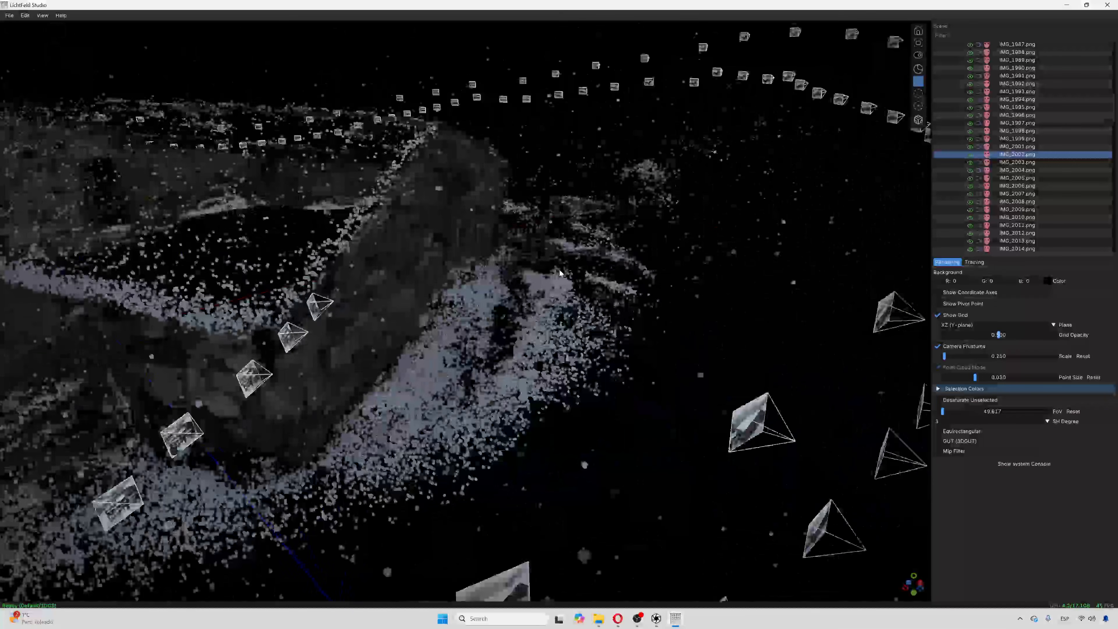
pyautogui.scroll(-7, 430, 309)
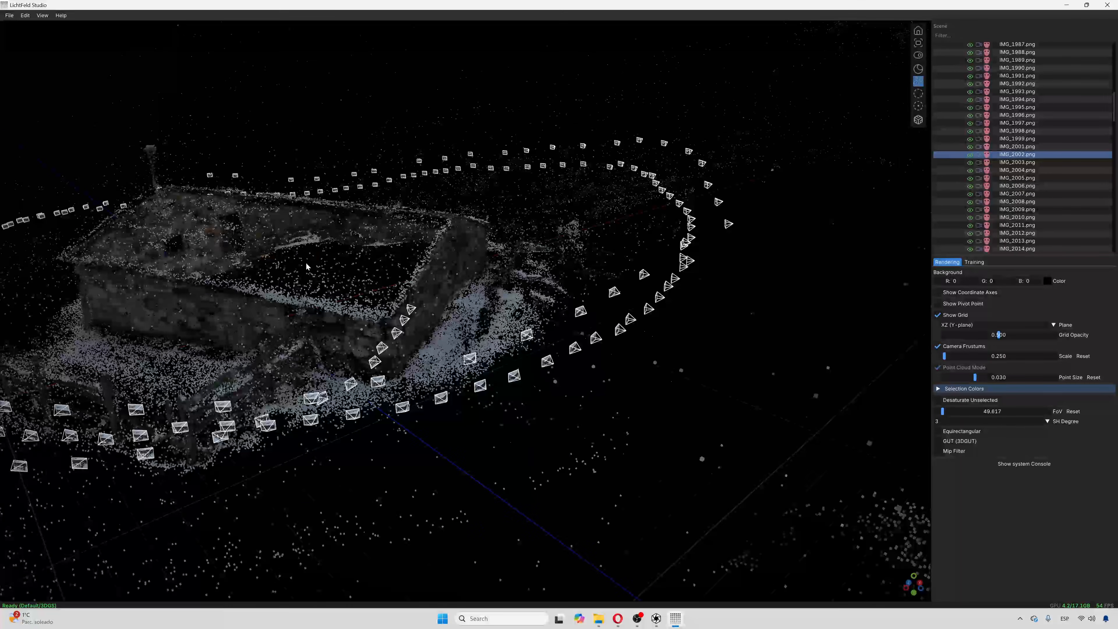
pyautogui.moveTo(284, 256); pyautogui.dragTo(482, 277, button='middle')
# Collapse the Cameras group in the scene tree of the in_LF model.
pyautogui.scroll(10, 990, 132)
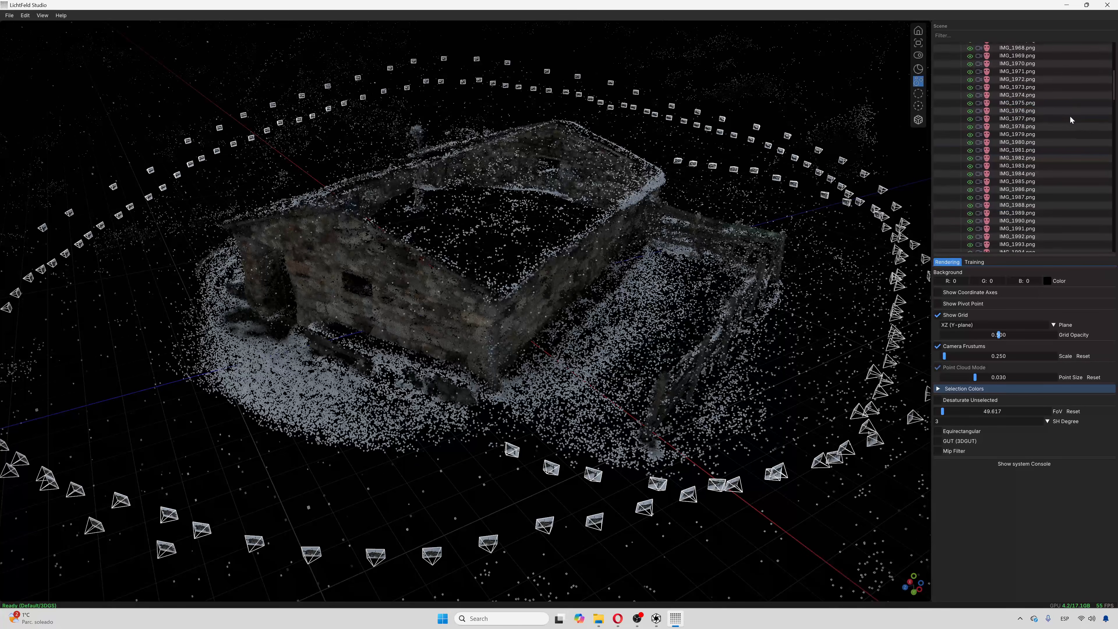
pyautogui.click(975, 69)
pyautogui.click(975, 68)
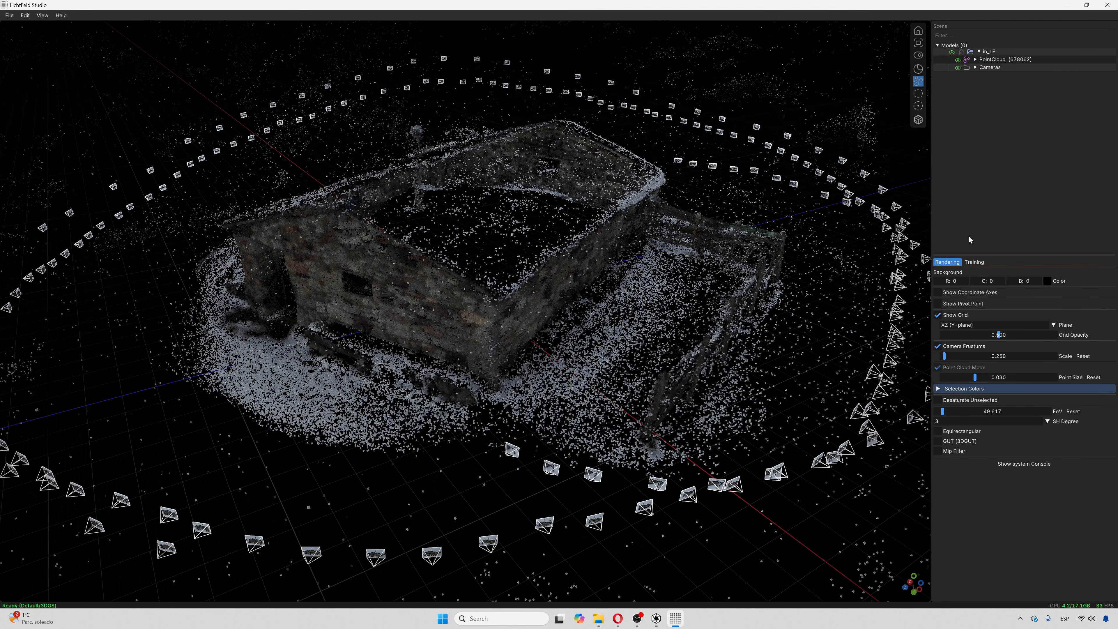
# Open the training parameters and review the Strategy, Max Gaussians and Mask Mode settings, keeping MCMC and None selected.
pyautogui.click(974, 263)
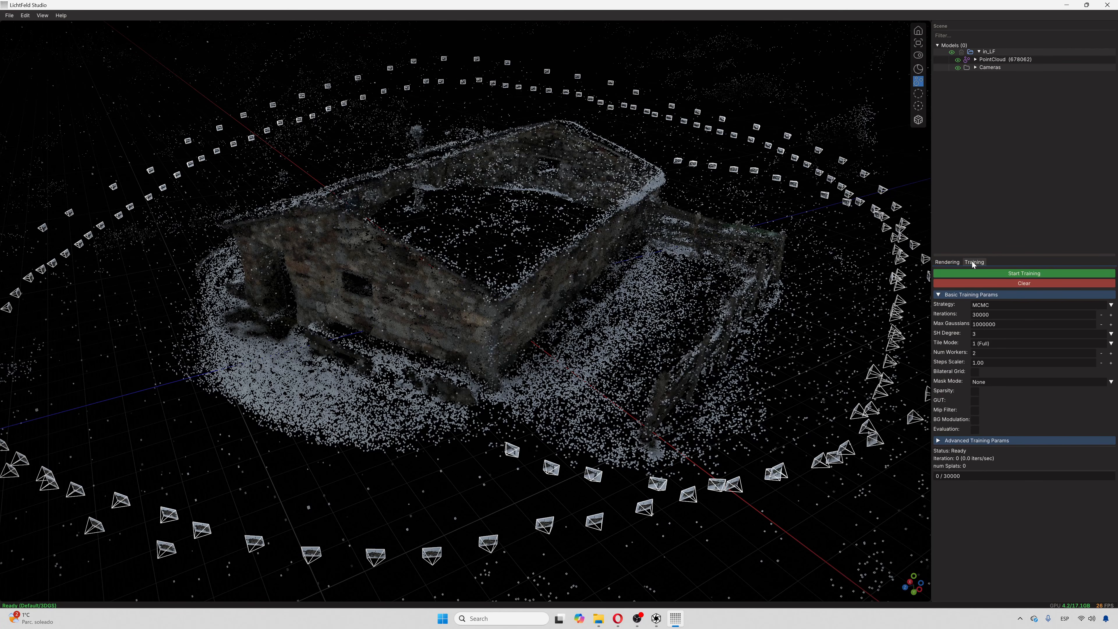
pyautogui.click(1112, 305)
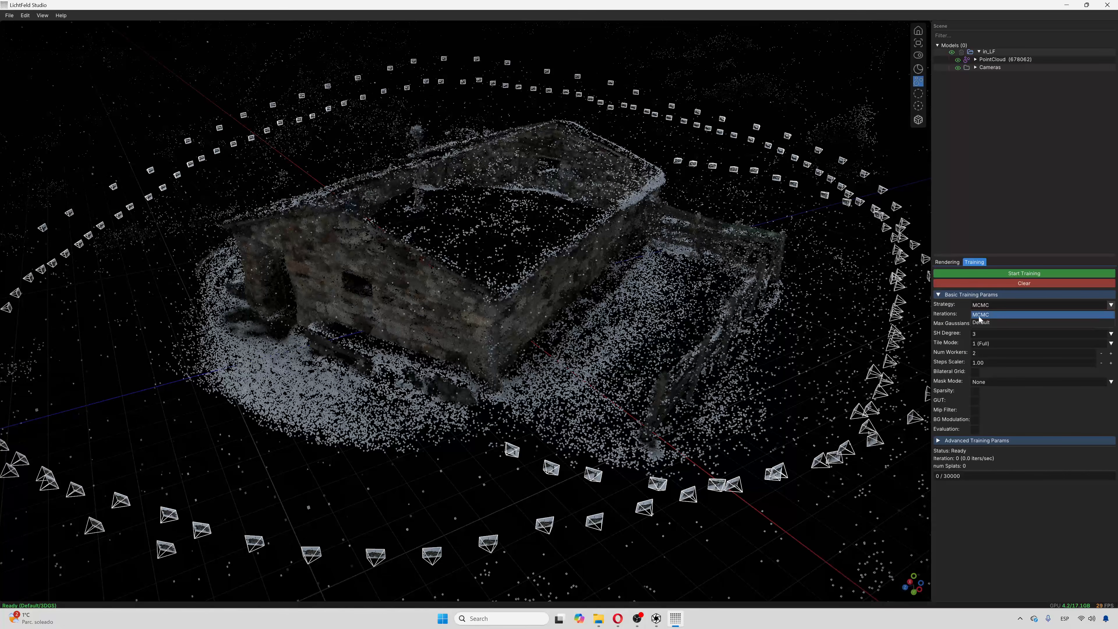
pyautogui.click(998, 168)
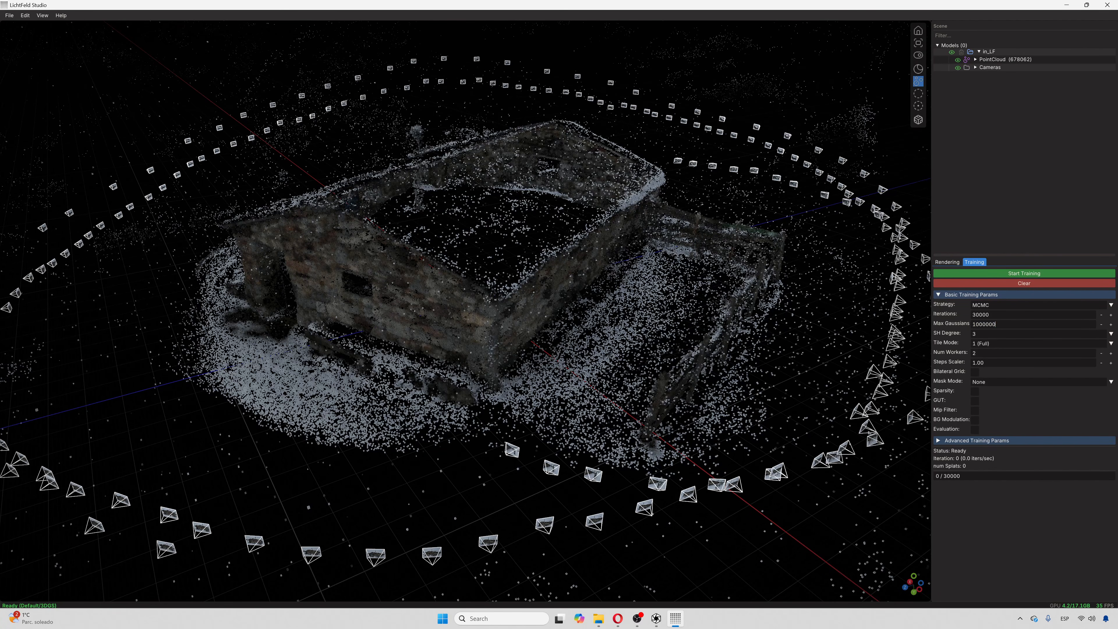
pyautogui.click(973, 325)
pyautogui.click(992, 226)
pyautogui.click(999, 382)
pyautogui.click(998, 393)
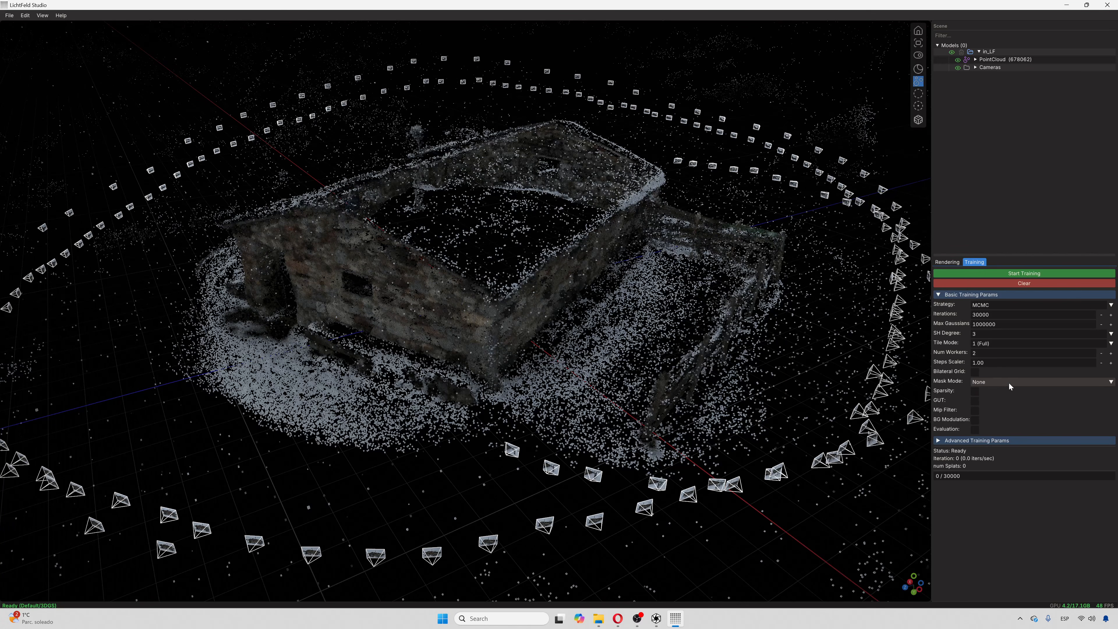
# Set the mask mode to Segment and try to train the model on the masked dataset.
pyautogui.click(993, 383)
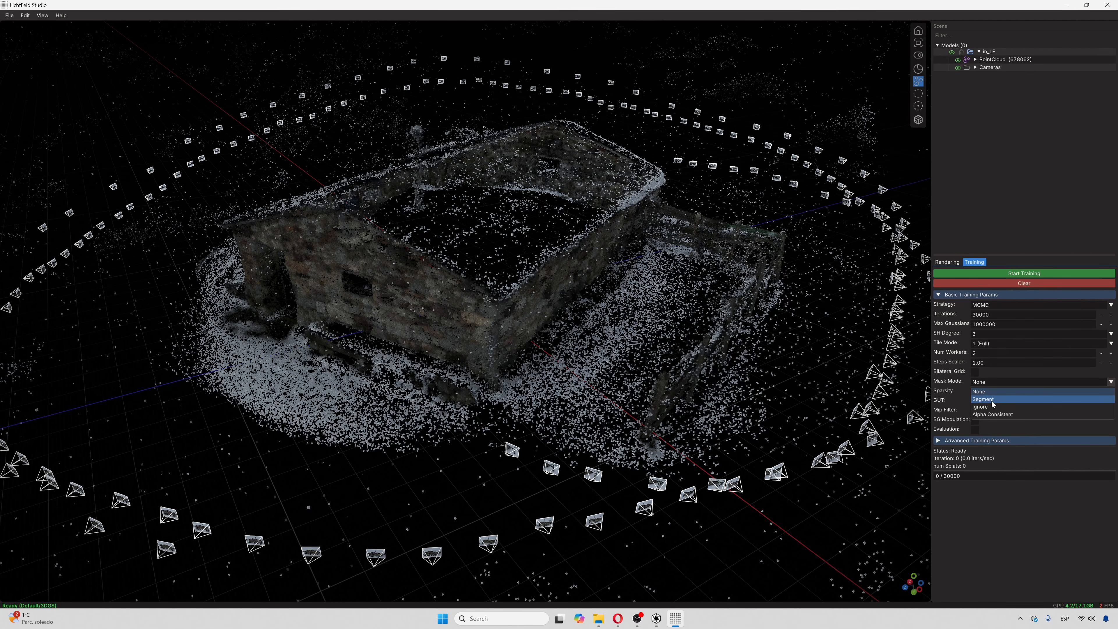
pyautogui.click(993, 401)
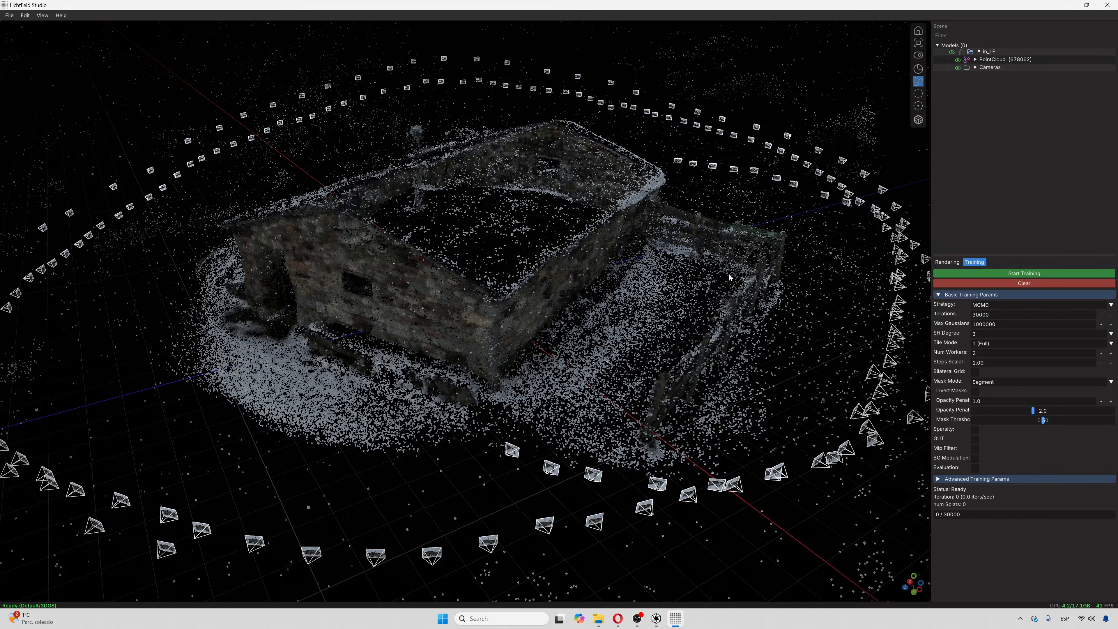
pyautogui.click(1022, 273)
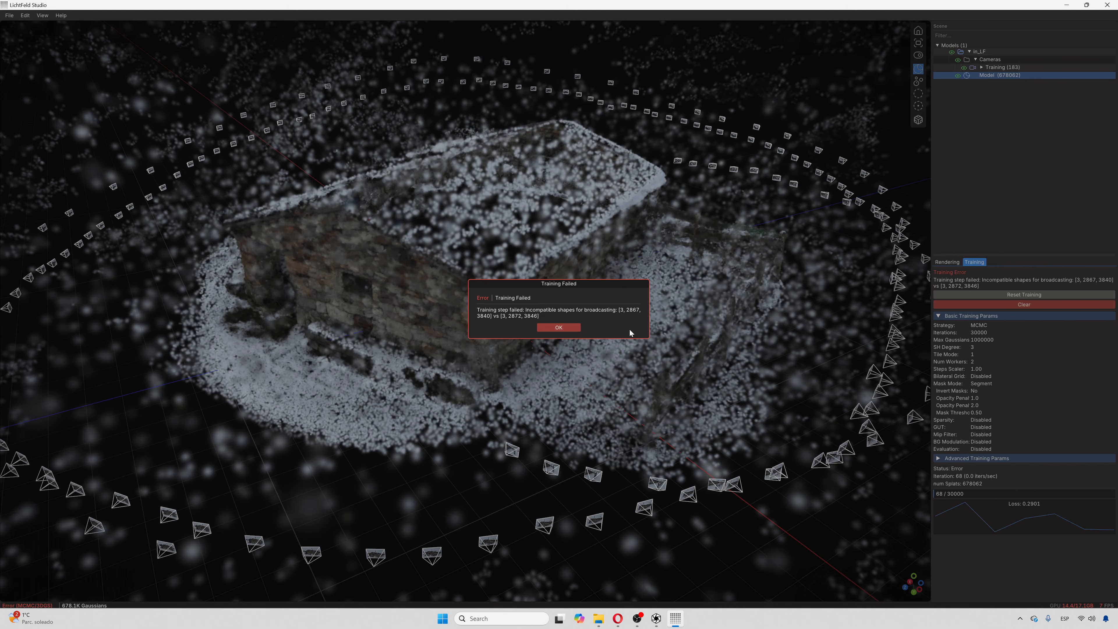
# Read the error in the training message dialog, moving it over the viewport, and dismiss it.
pyautogui.moveTo(613, 282); pyautogui.dragTo(617, 319)
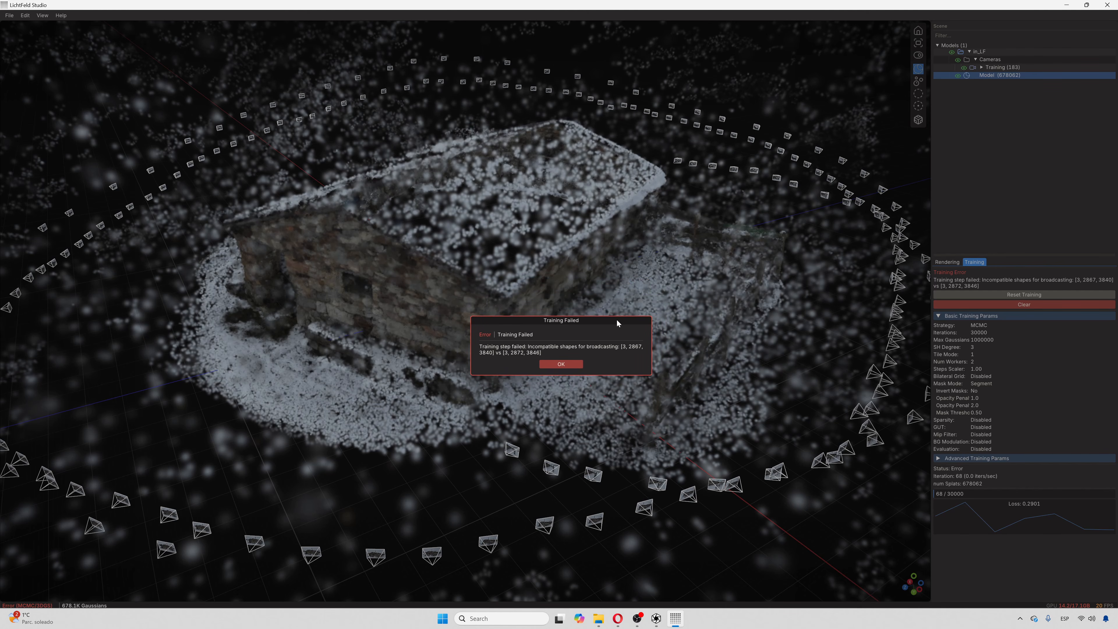
pyautogui.moveTo(617, 319); pyautogui.dragTo(624, 310)
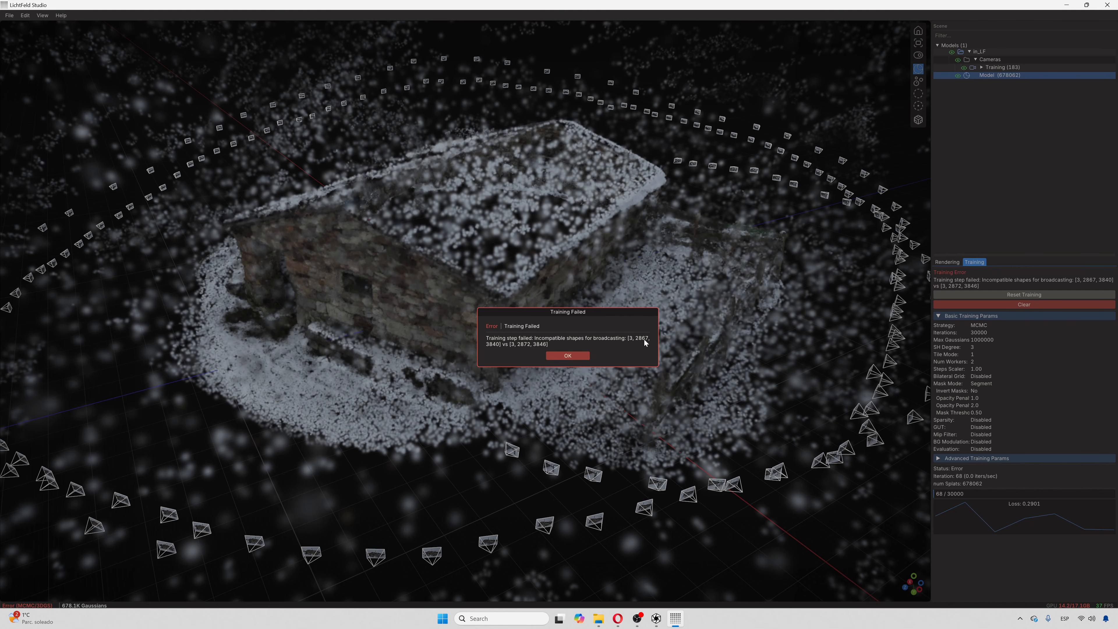
pyautogui.click(567, 356)
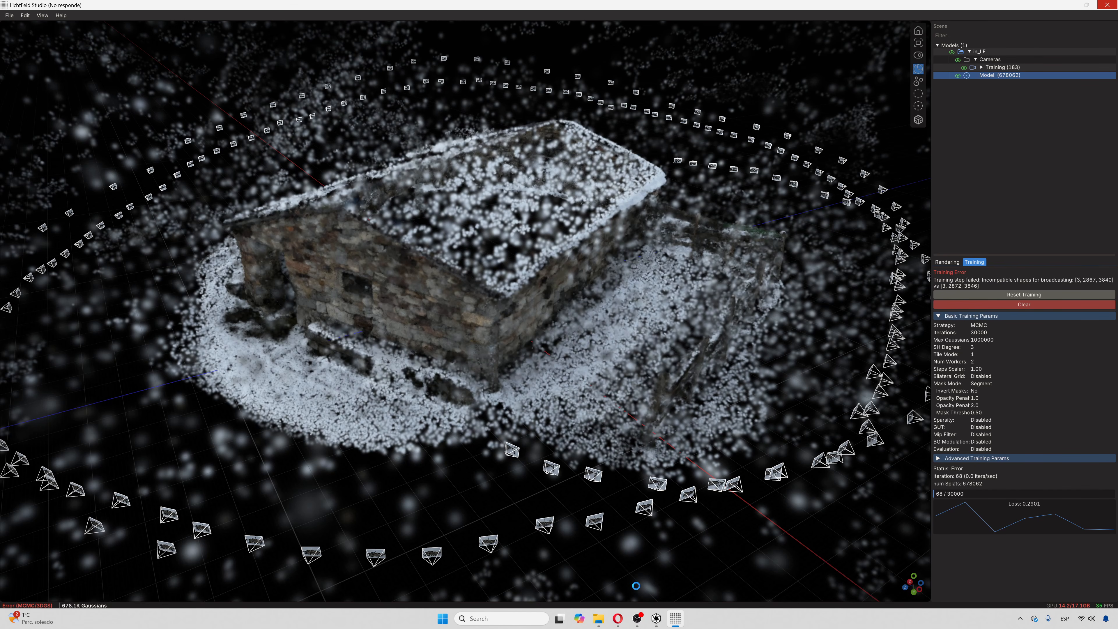
# Switch to File Explorer, view IMG_2097.png from the in_LF images folder to check its pixel dimensions, and close it.
pyautogui.moveTo(638, 620)
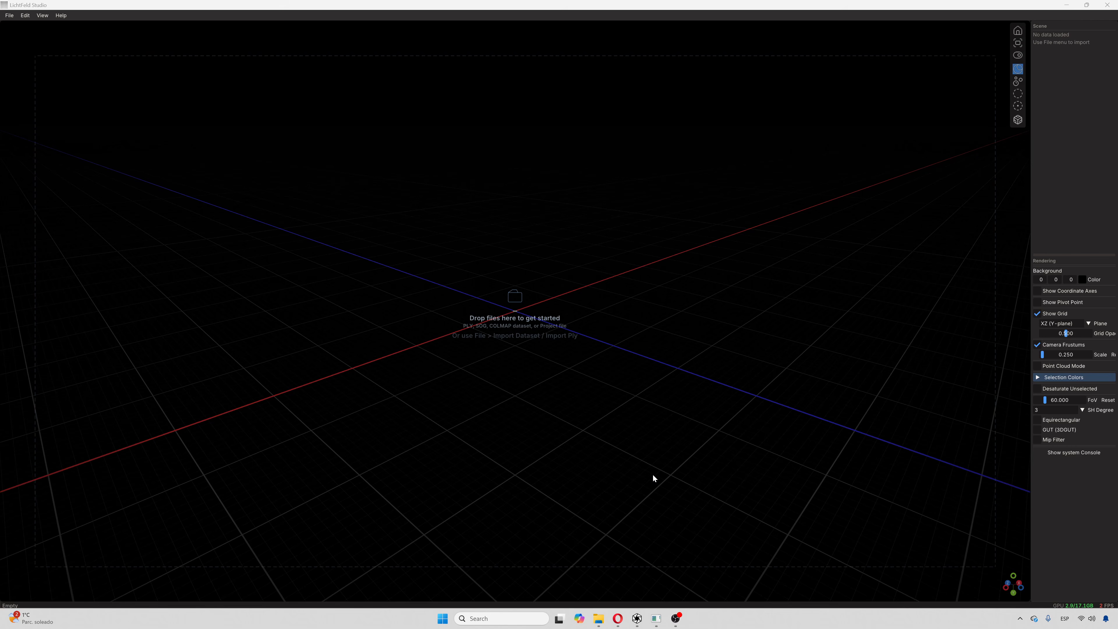
pyautogui.moveTo(600, 617)
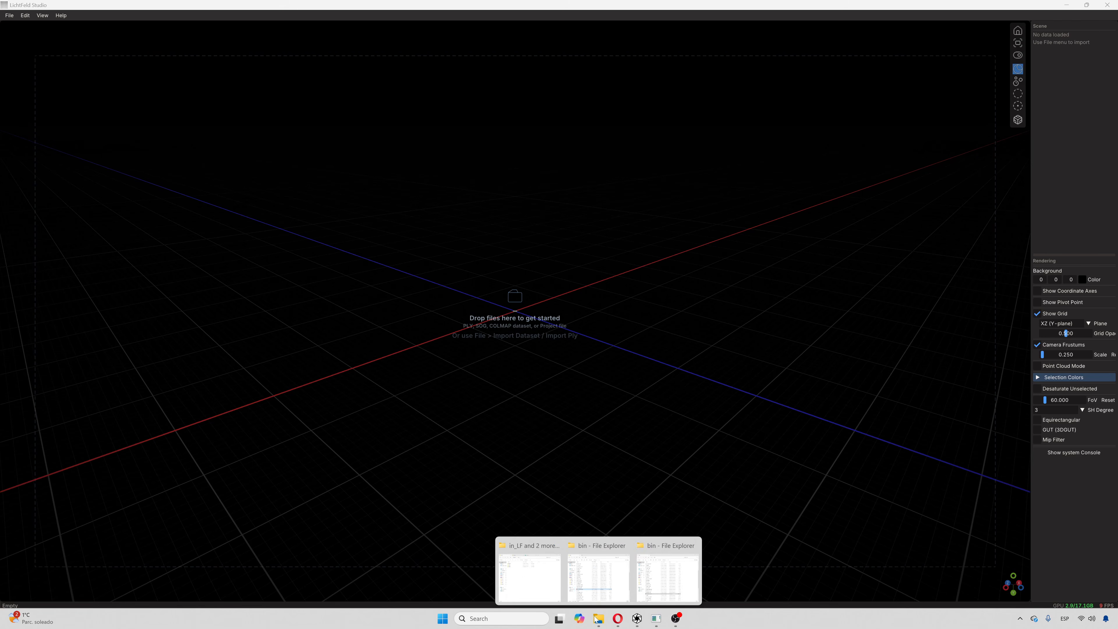
pyautogui.click(529, 568)
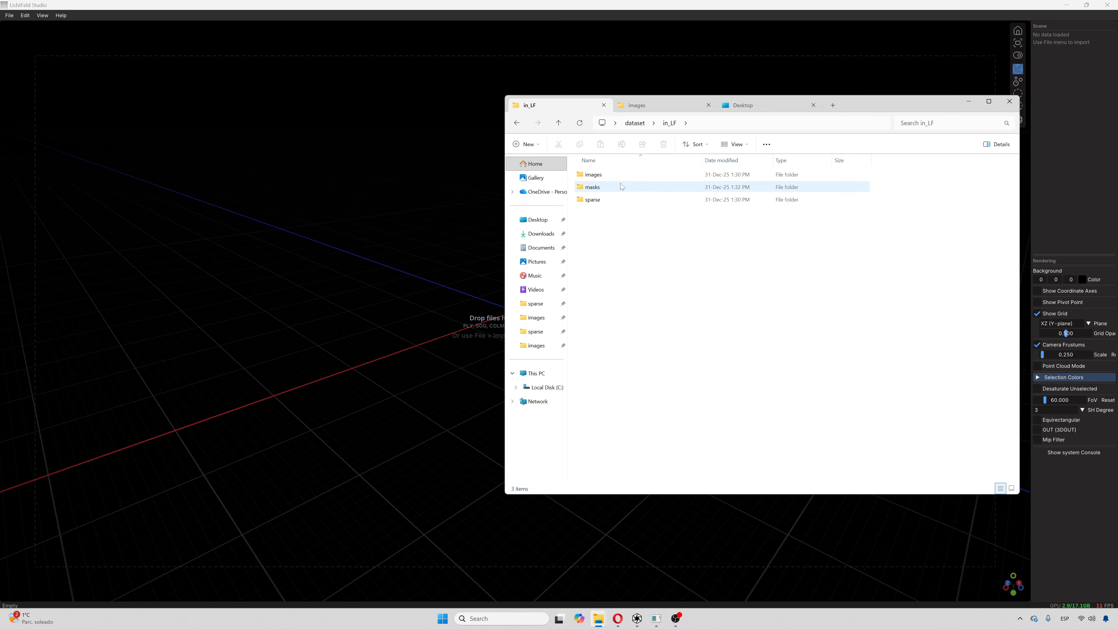
pyautogui.doubleClick(626, 176)
pyautogui.scroll(-10, 627, 178)
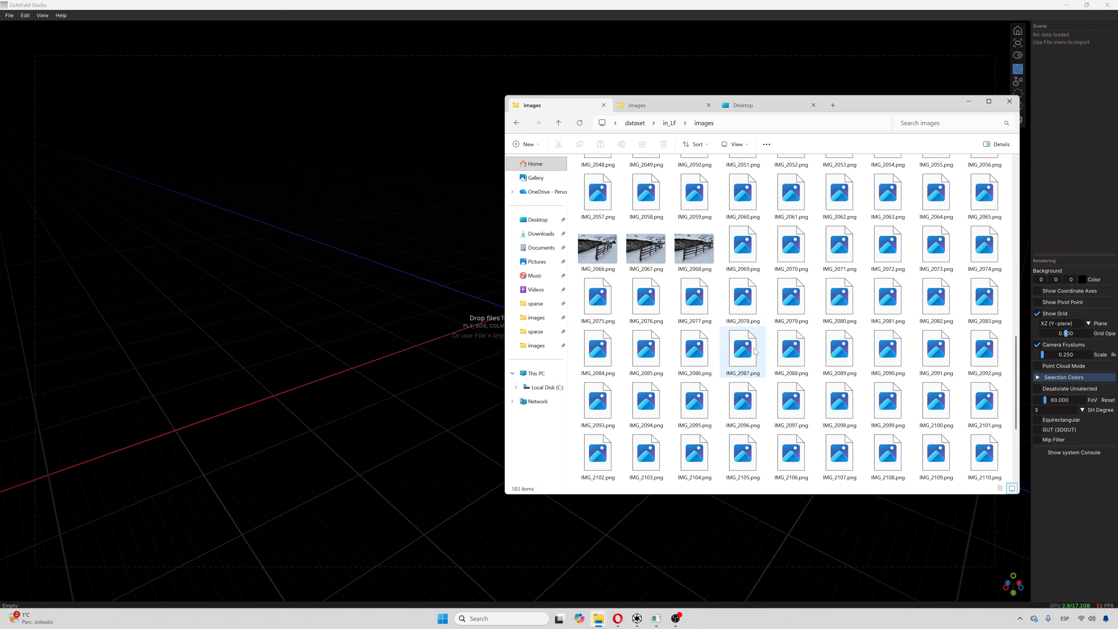
pyautogui.doubleClick(802, 248)
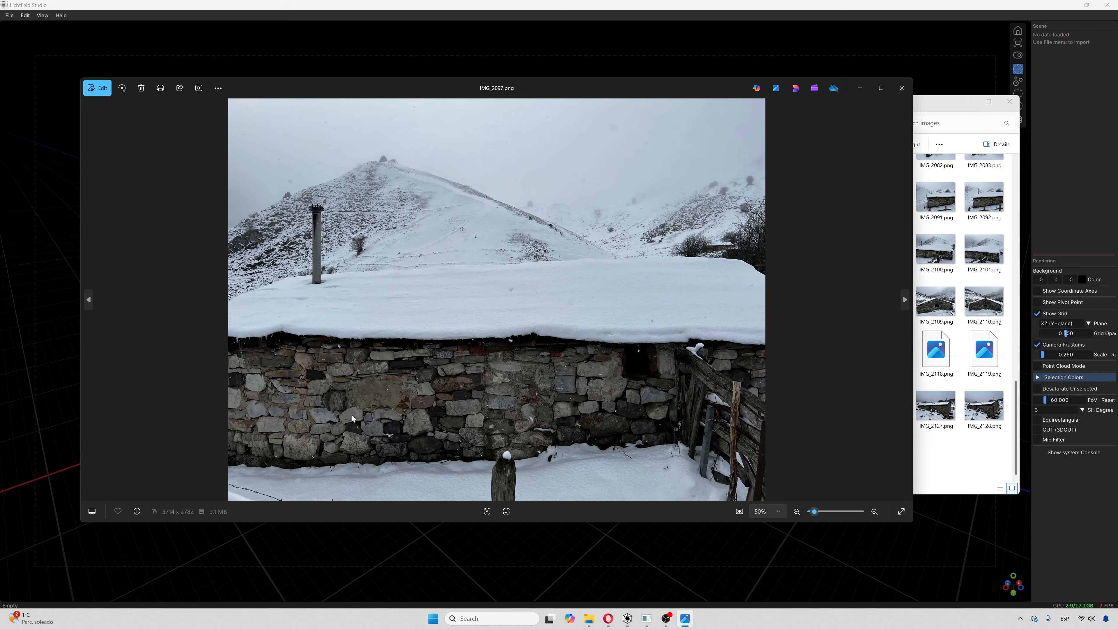
pyautogui.click(902, 87)
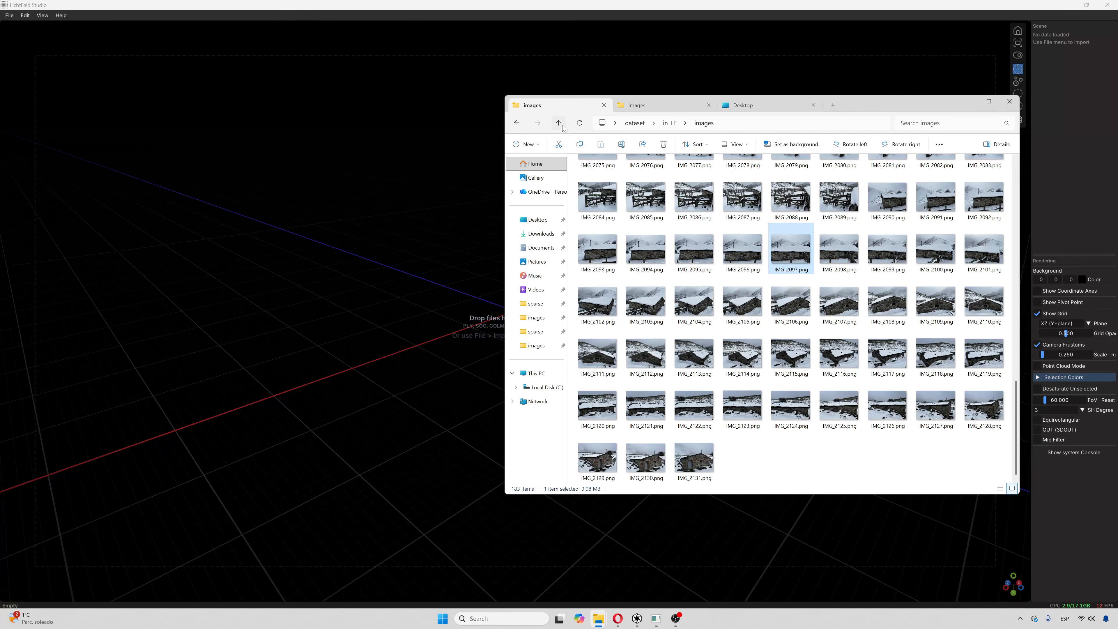
# Go to the in_LF masks folder, view IMG_2116.png.mask.png to check its pixel dimensions, and close it.
pyautogui.click(562, 126)
pyautogui.doubleClick(592, 185)
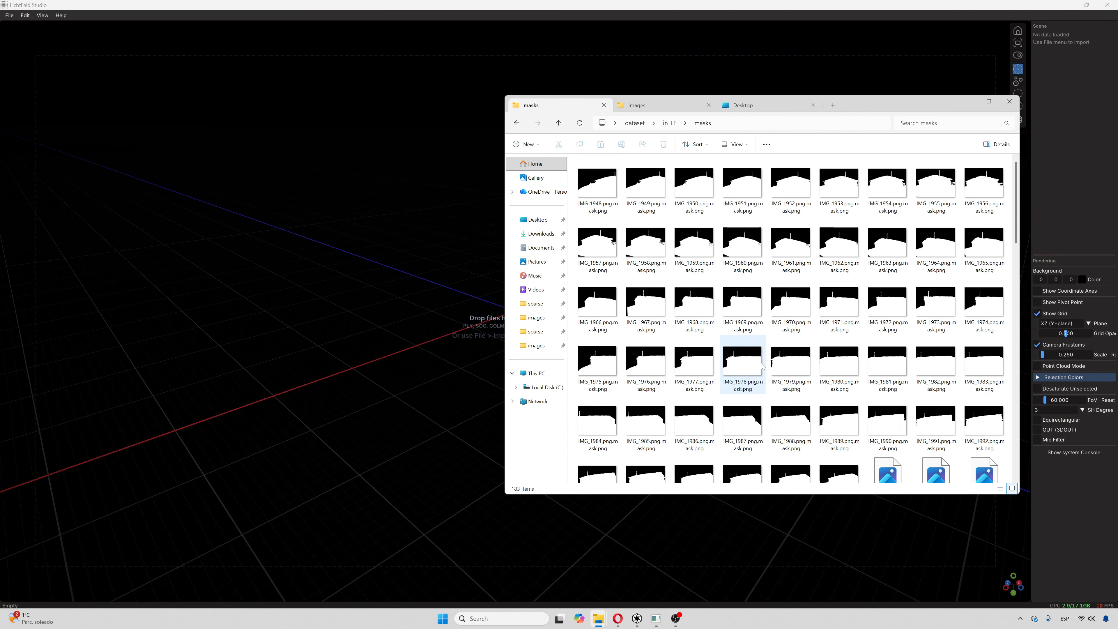
pyautogui.scroll(-10, 762, 365)
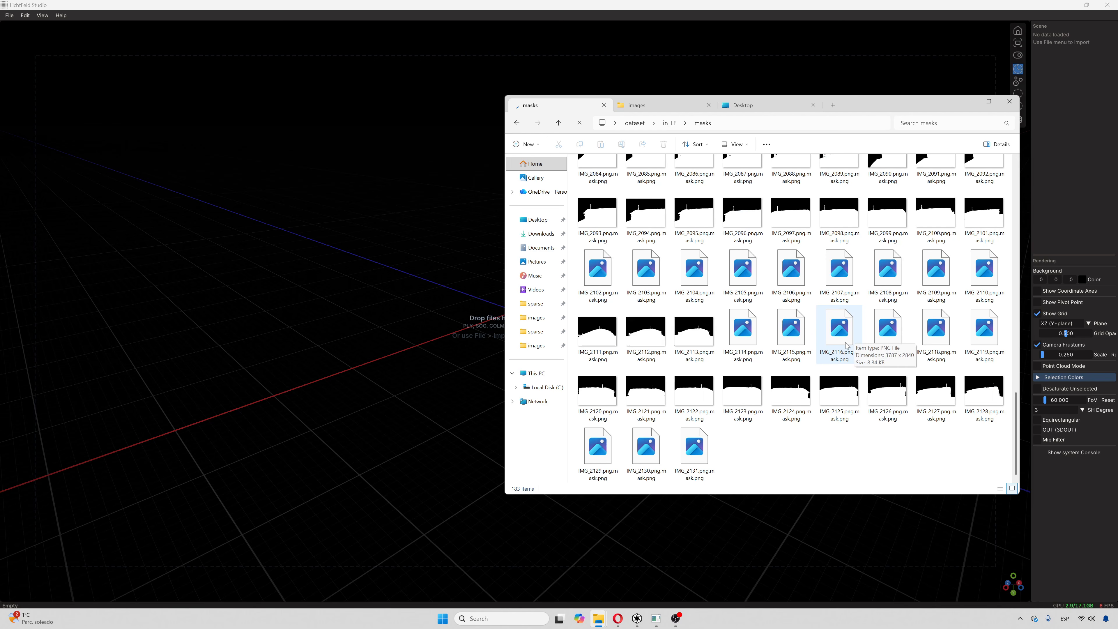
pyautogui.doubleClick(841, 335)
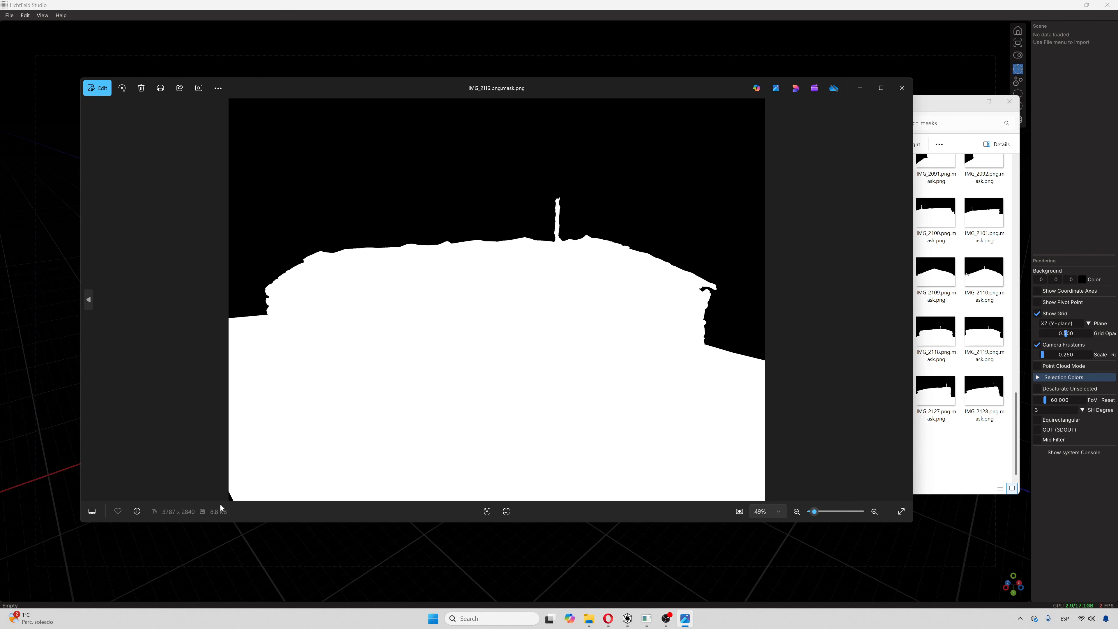
pyautogui.click(902, 87)
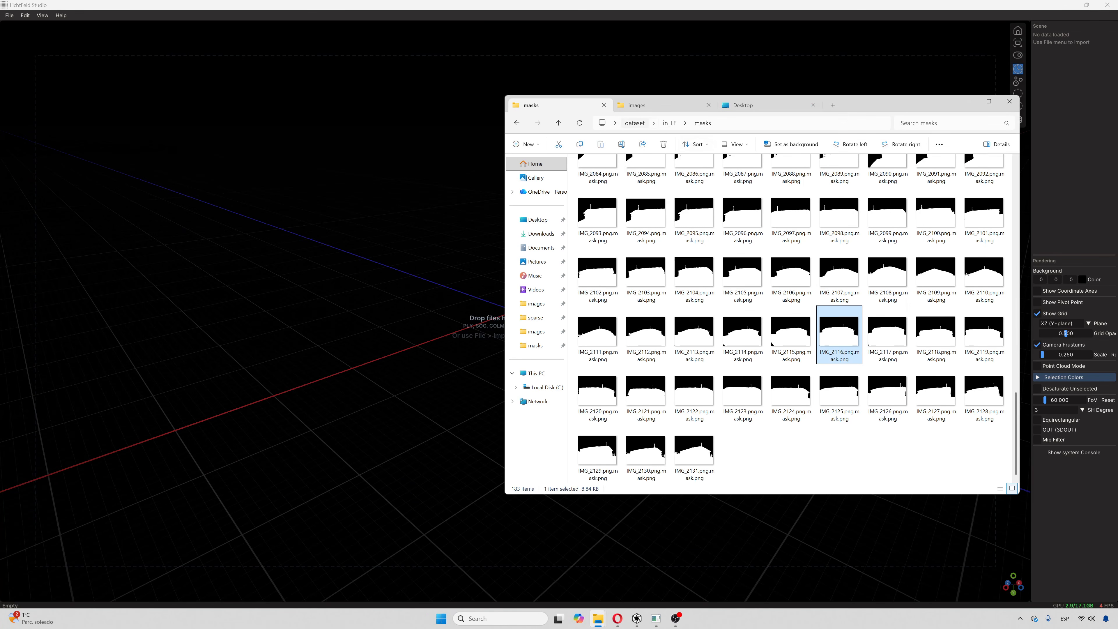
# Go to the in_LF images folder, view IMG_2107.png and IMG_2115.png to check their pixel dimensions, and close them.
pyautogui.click(559, 123)
pyautogui.doubleClick(625, 177)
pyautogui.scroll(-8, 832, 393)
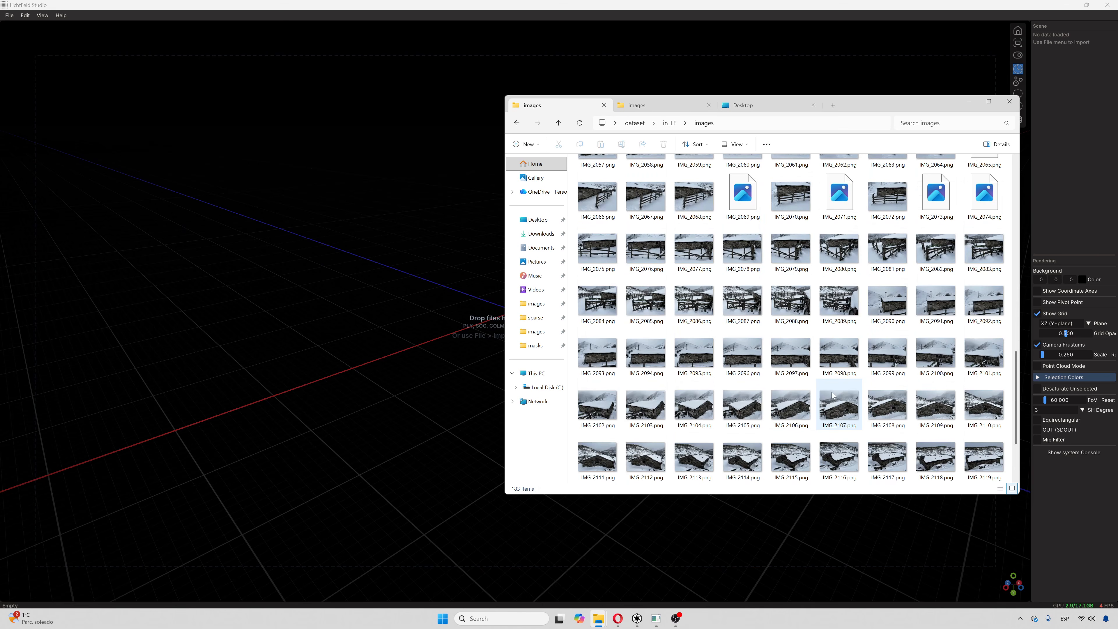
pyautogui.doubleClick(836, 390)
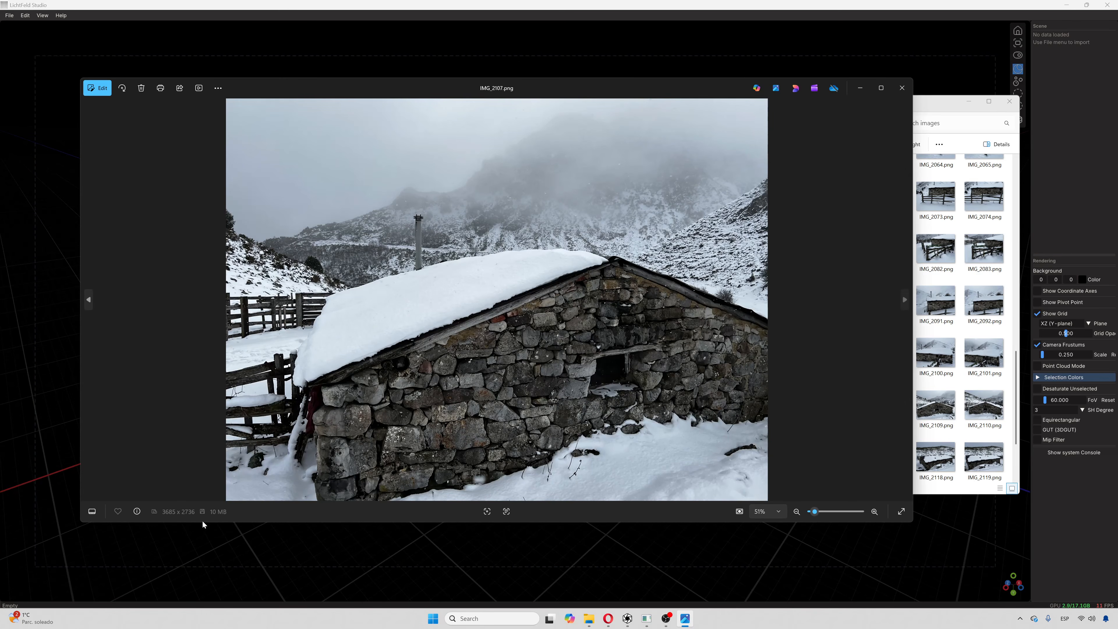
pyautogui.click(902, 87)
pyautogui.doubleClick(796, 373)
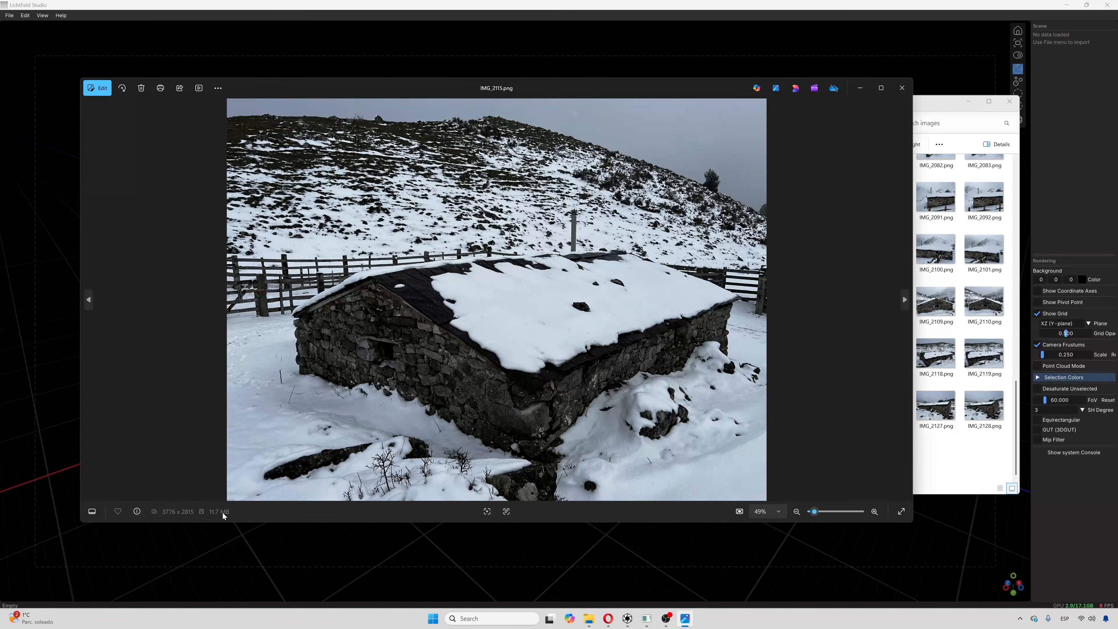
pyautogui.click(903, 88)
pyautogui.scroll(12, 791, 405)
# Load the in_LF dataset folder from File Explorer into LichtFeld Studio, using in_LF\output as the output directory.
pyautogui.click(559, 123)
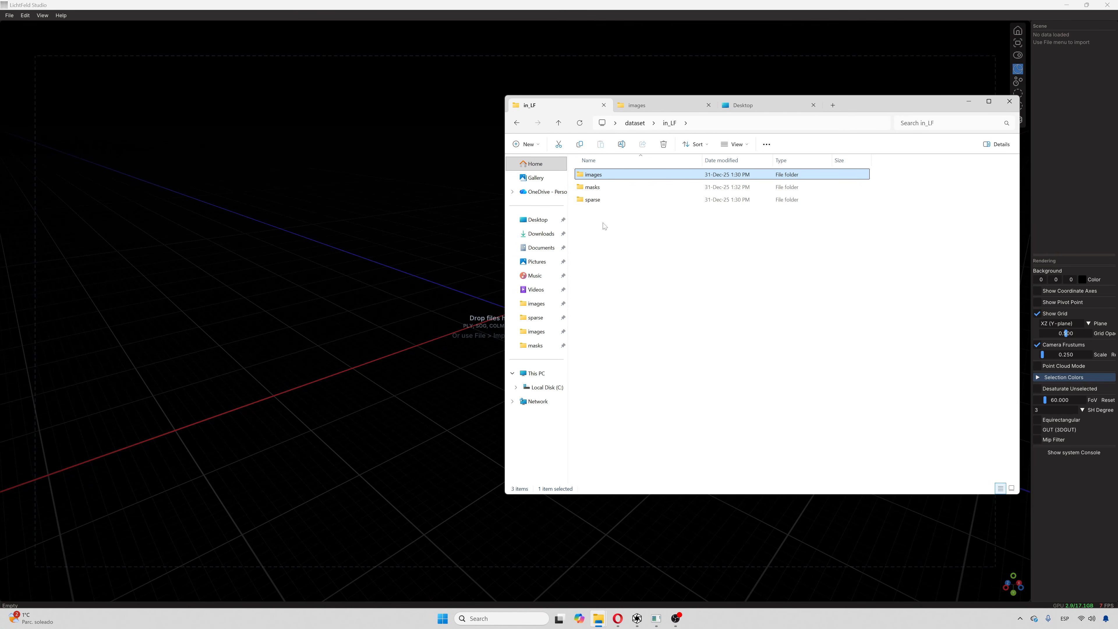
pyautogui.click(558, 123)
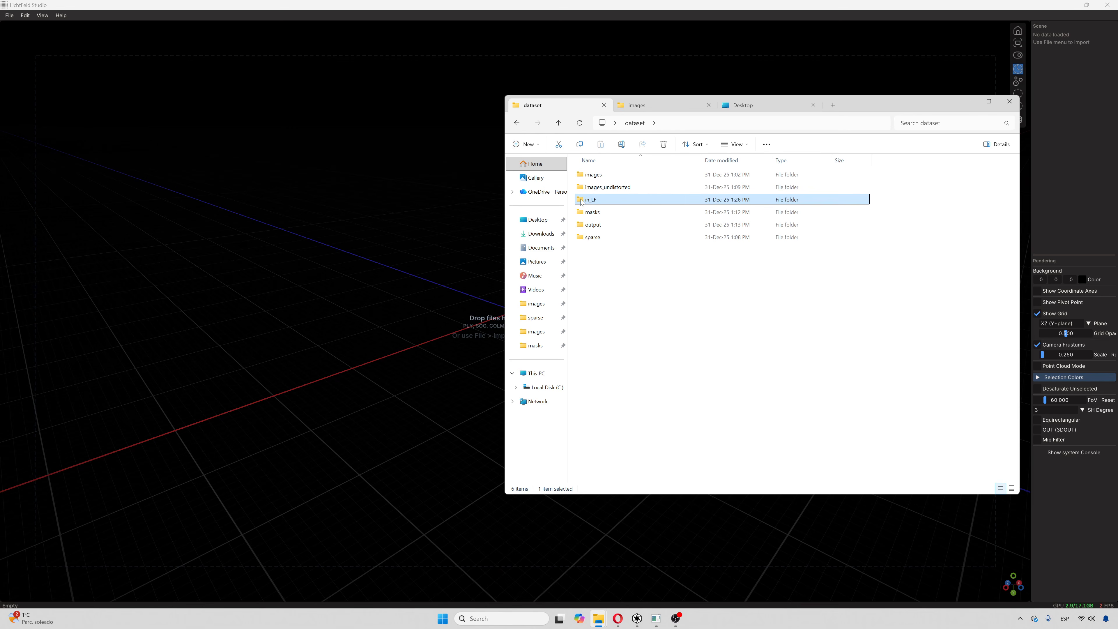
pyautogui.moveTo(581, 202); pyautogui.dragTo(419, 224)
pyautogui.click(439, 268)
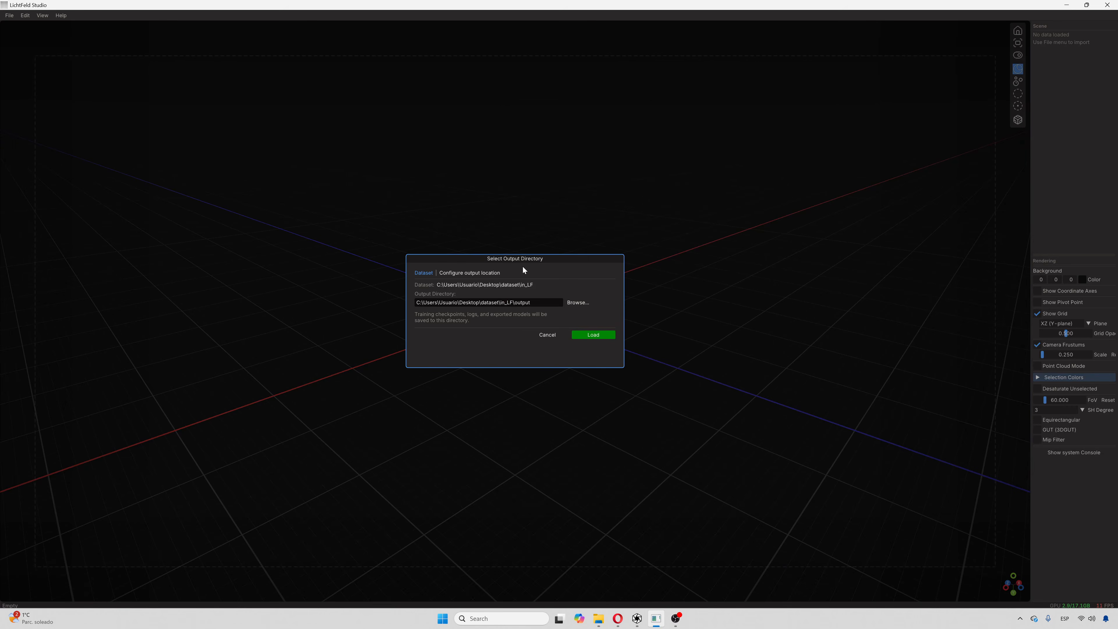
pyautogui.click(601, 335)
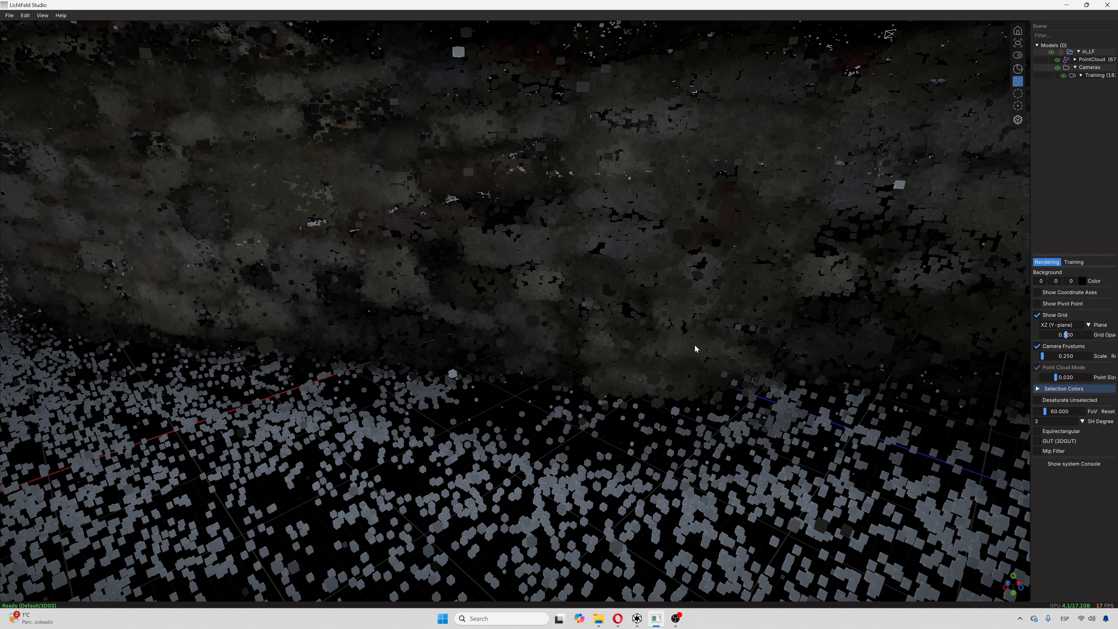
# Set the mask mode to Segment, try to train on the reloaded dataset, and dismiss the training message dialog.
pyautogui.scroll(-3, 577, 368)
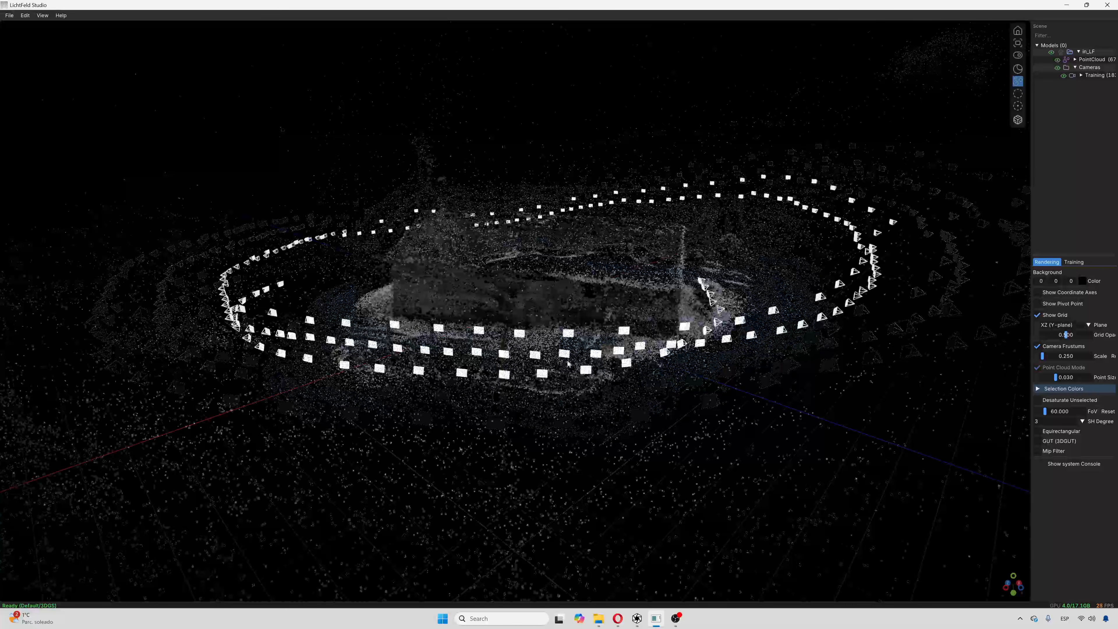
pyautogui.moveTo(501, 345); pyautogui.dragTo(550, 342, button='right')
pyautogui.moveTo(456, 312); pyautogui.dragTo(914, 240)
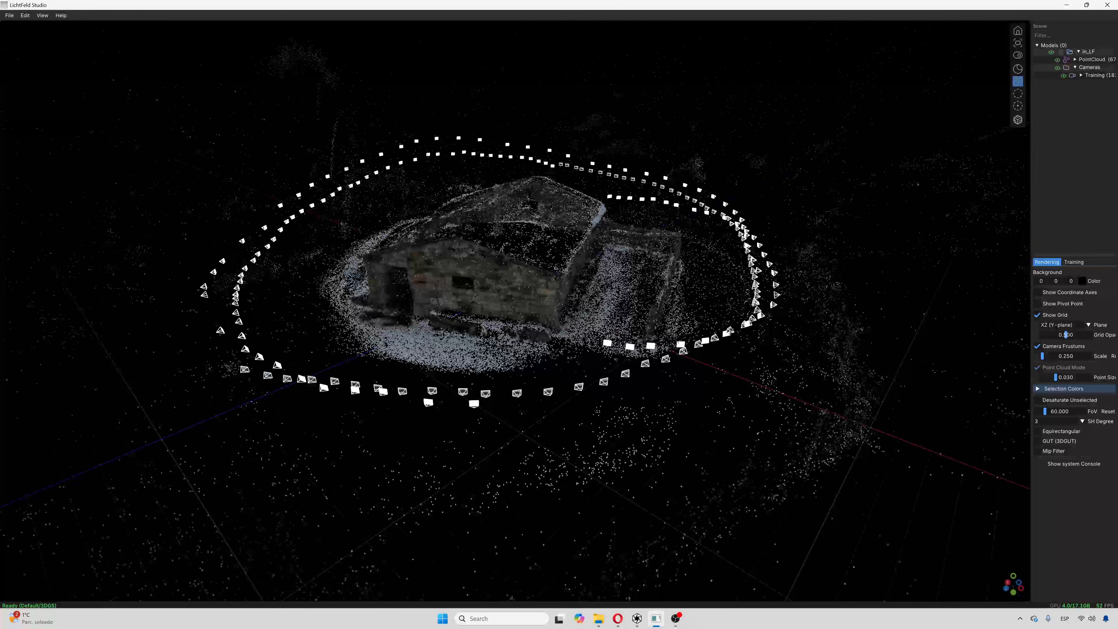
pyautogui.click(1074, 262)
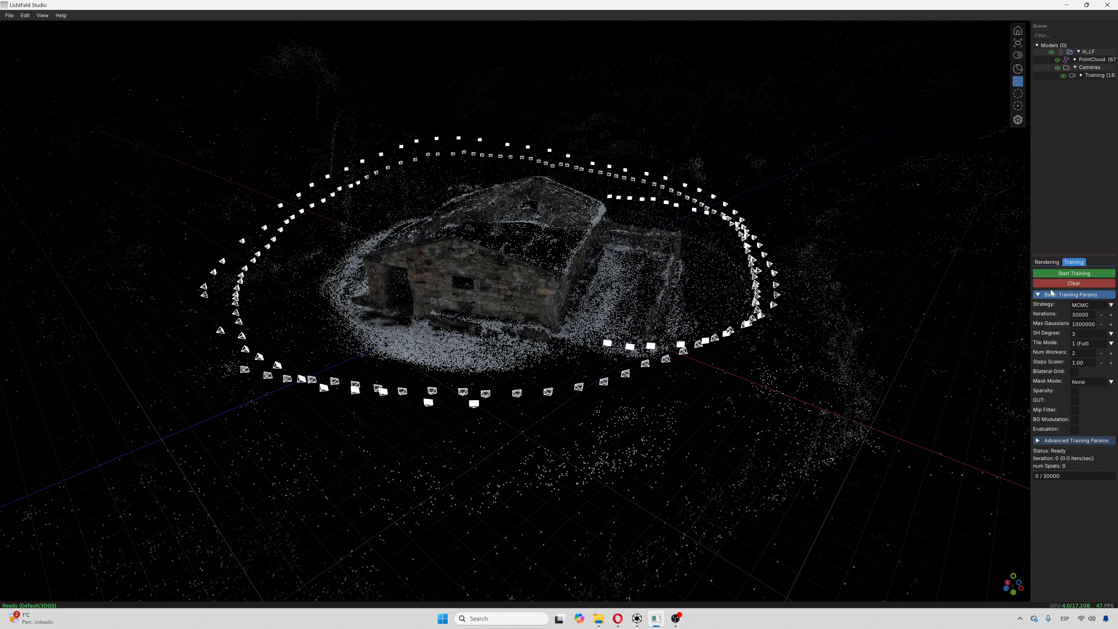
pyautogui.moveTo(757, 215); pyautogui.dragTo(986, 225)
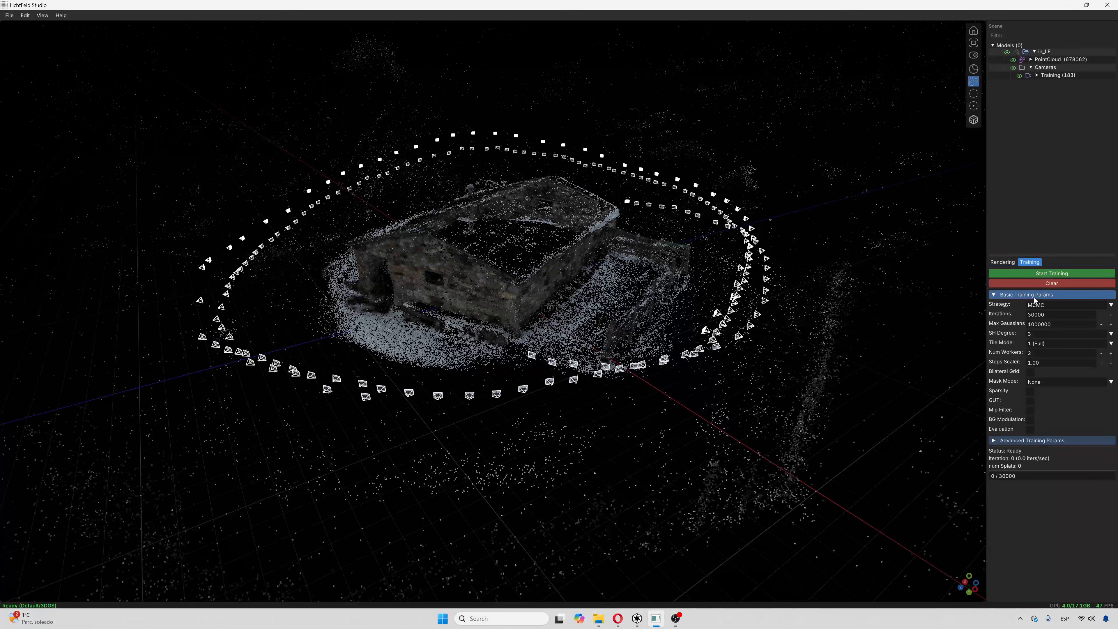
pyautogui.click(1030, 381)
pyautogui.click(1044, 401)
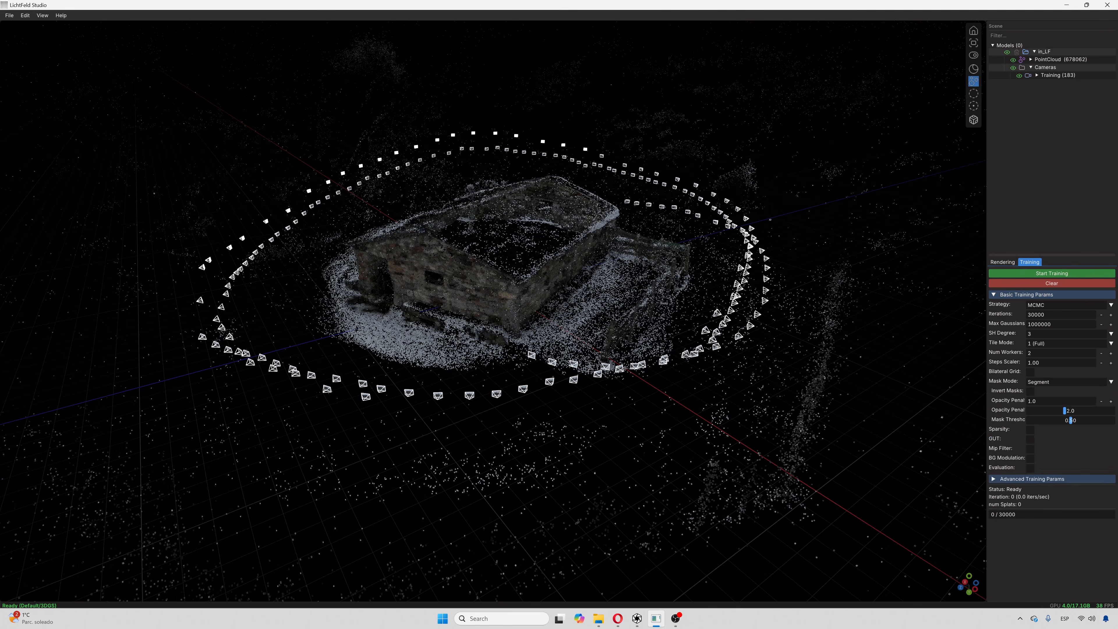
pyautogui.click(1048, 274)
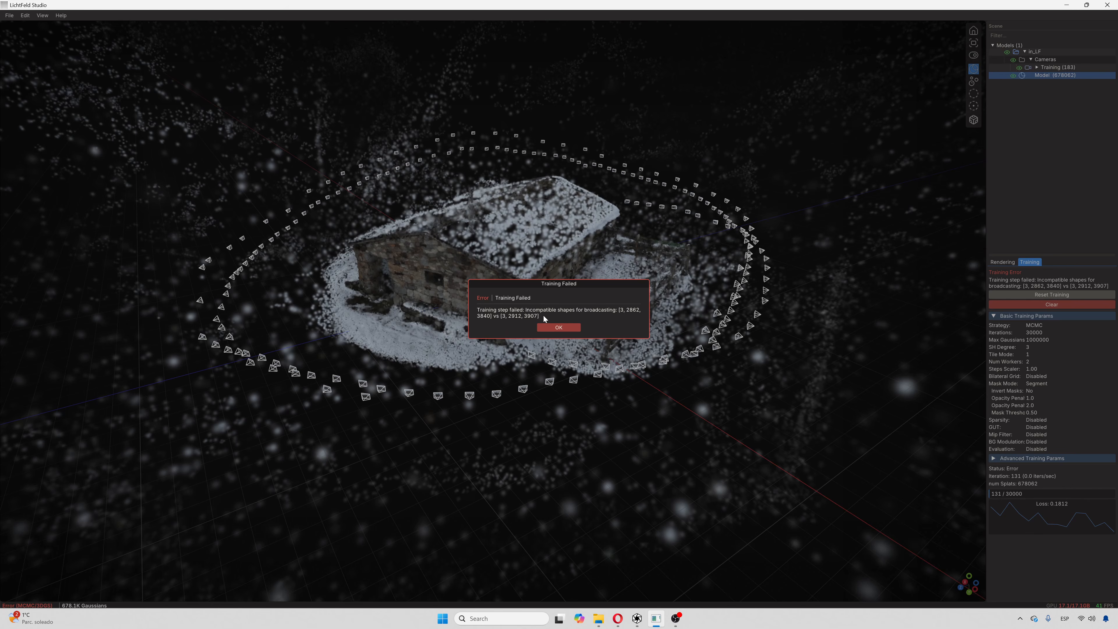
pyautogui.click(557, 330)
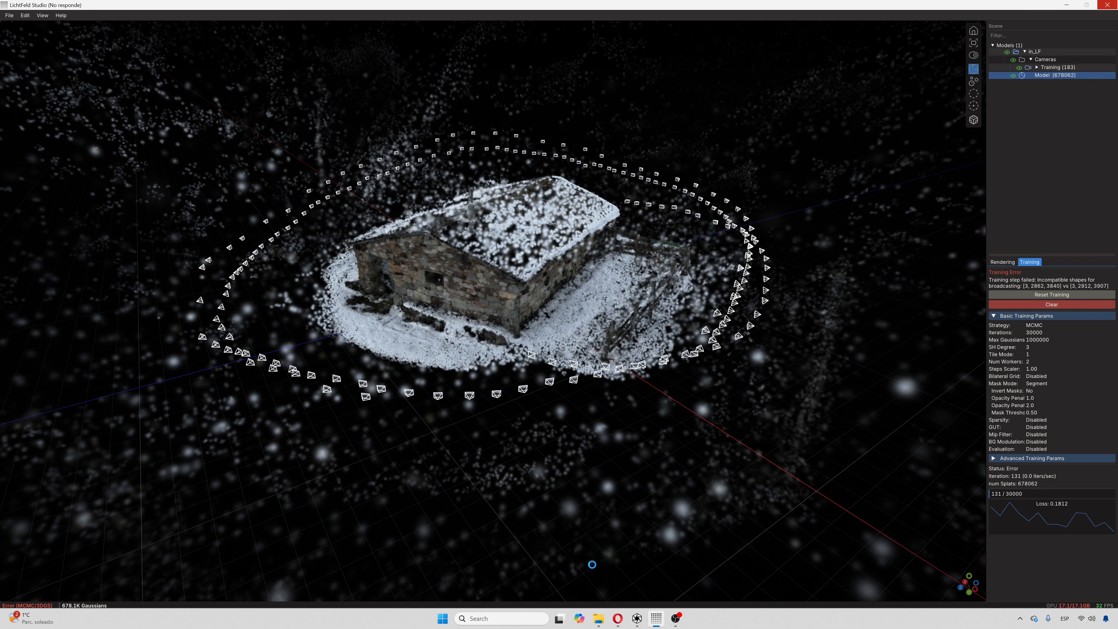
# Switch to RealityScan and review the undistortion settings of the PNG and EXR mask export to the in_LF masks folder.
pyautogui.click(638, 618)
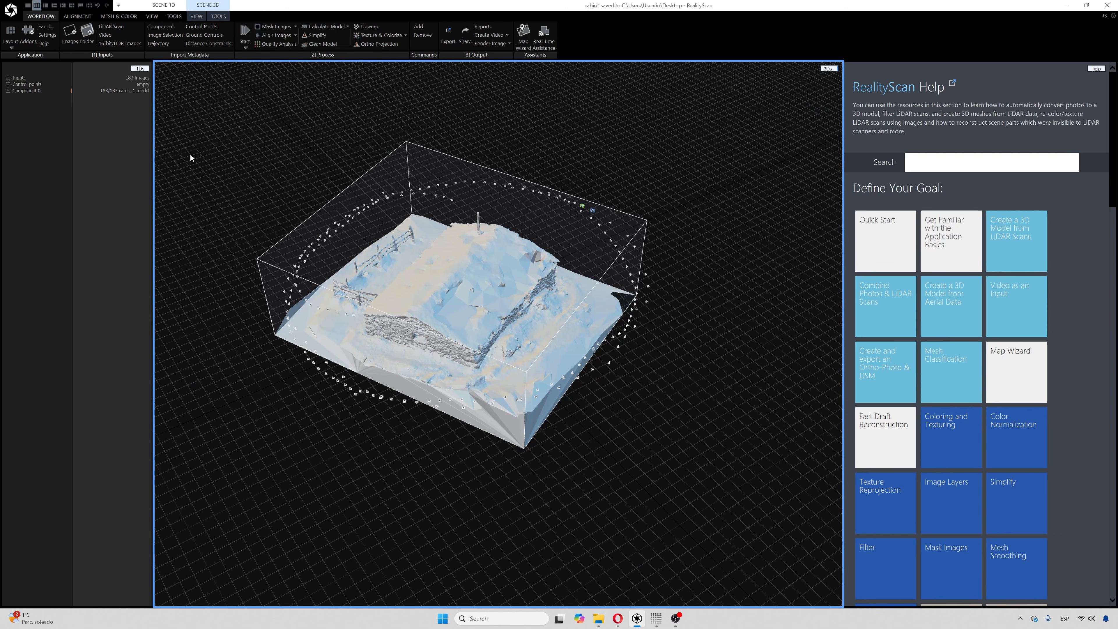
pyautogui.click(449, 34)
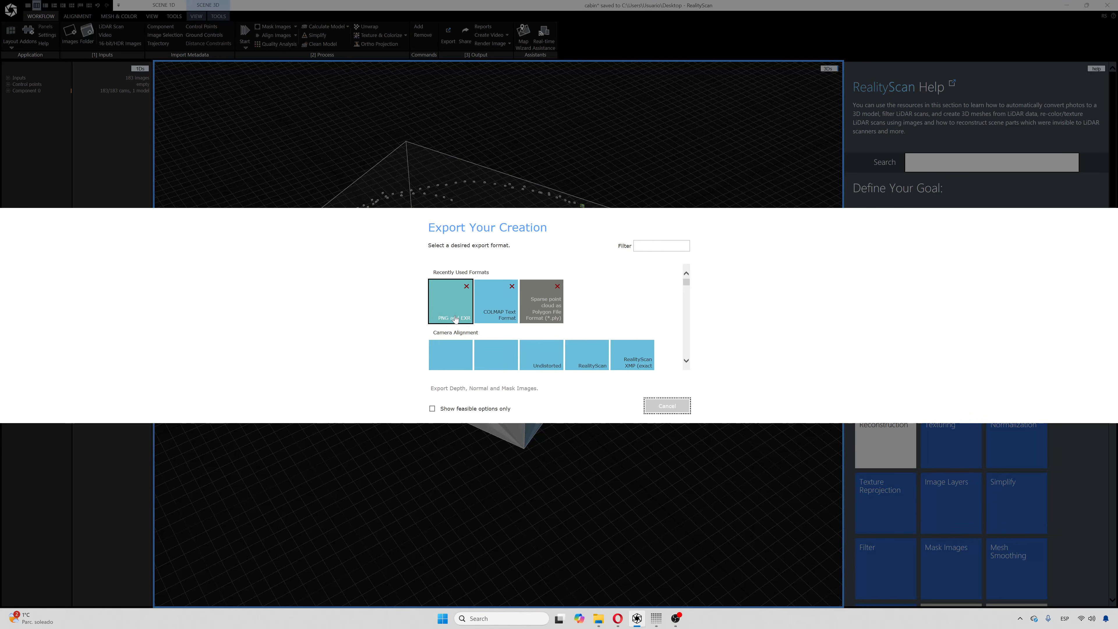
pyautogui.click(498, 301)
pyautogui.click(672, 388)
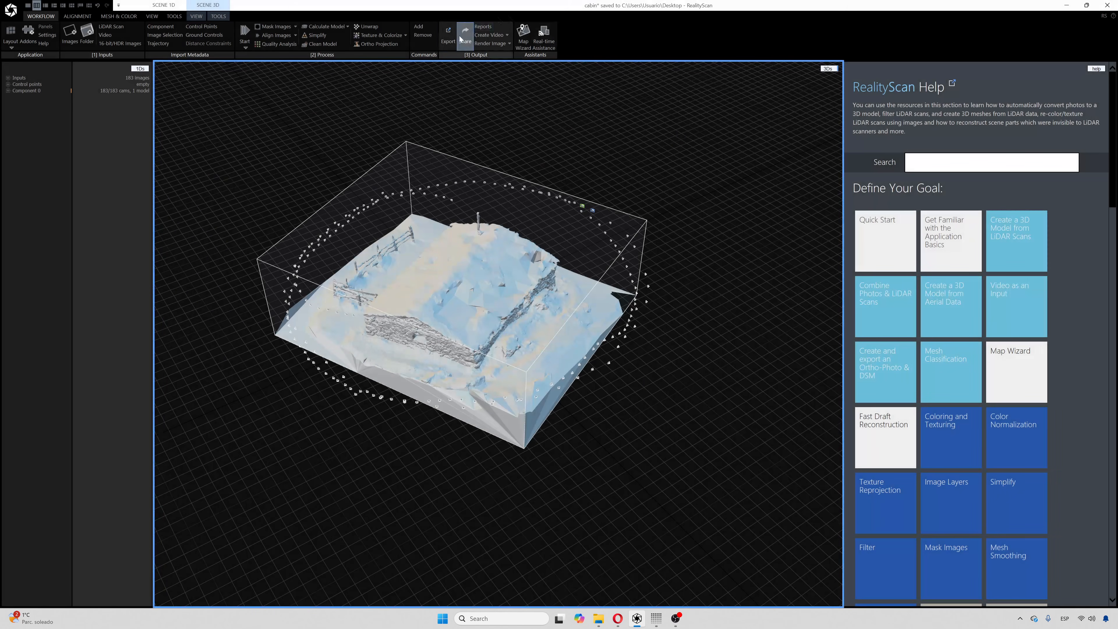
pyautogui.click(450, 37)
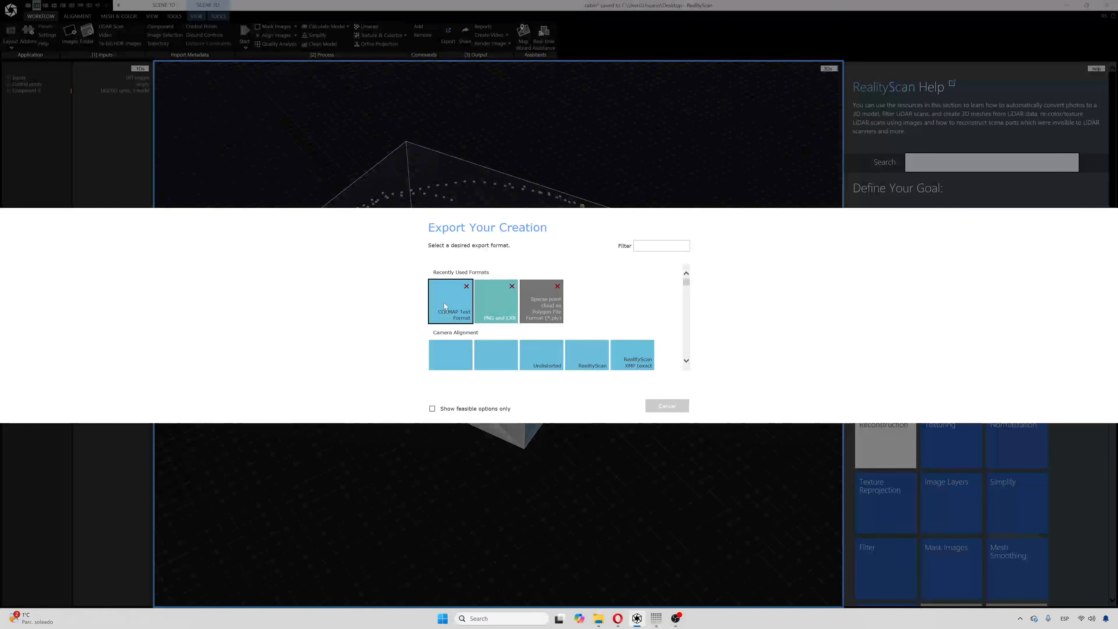
pyautogui.click(668, 404)
pyautogui.click(671, 386)
pyautogui.click(453, 37)
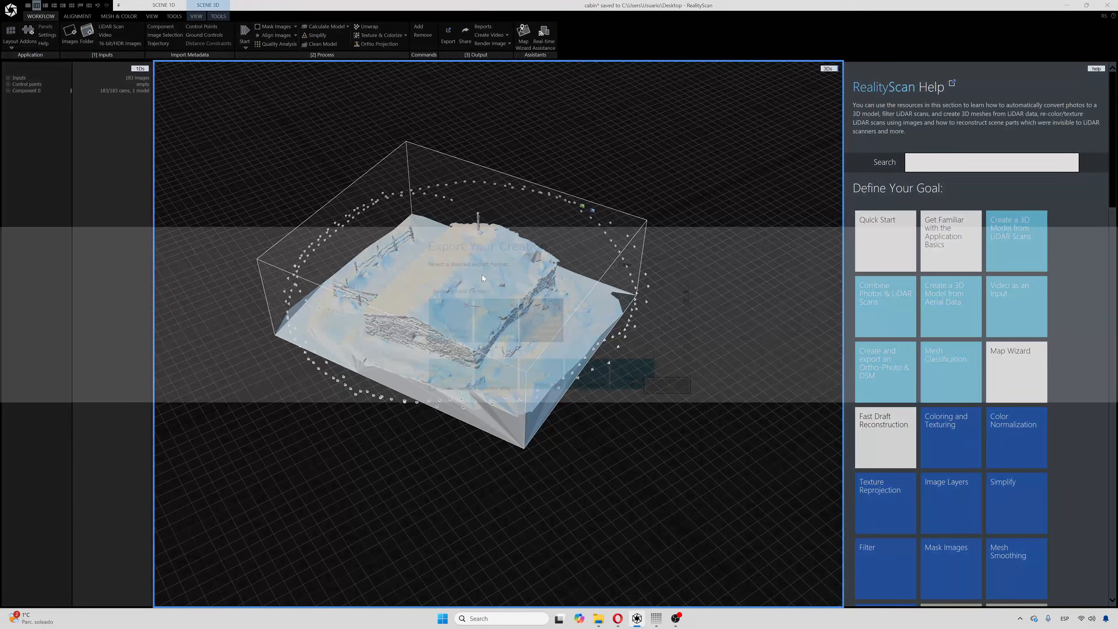
pyautogui.click(489, 301)
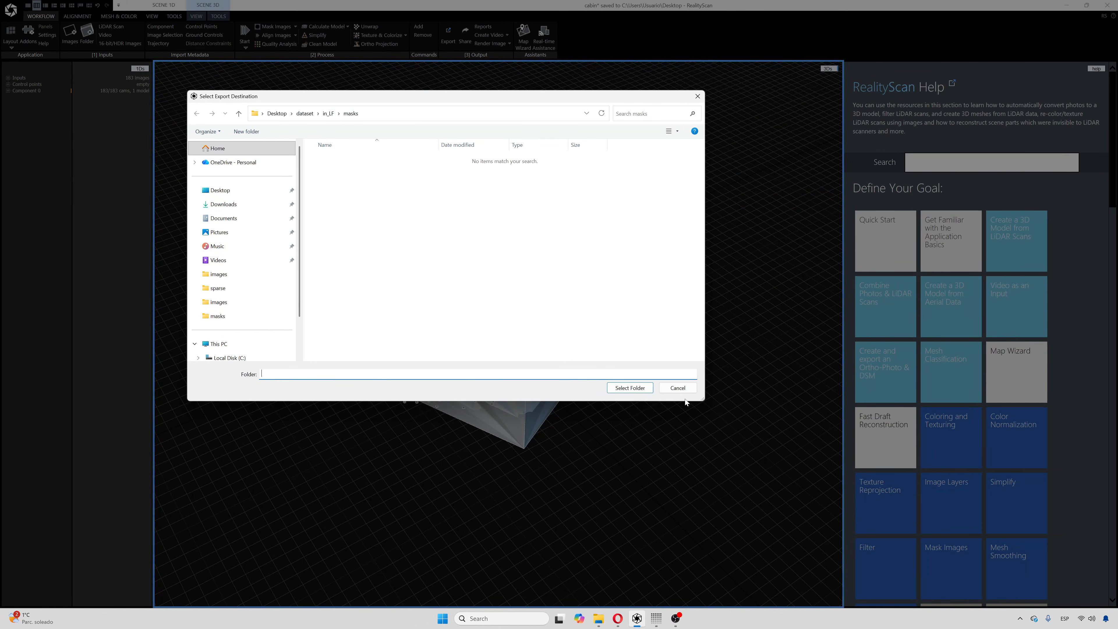
pyautogui.click(630, 388)
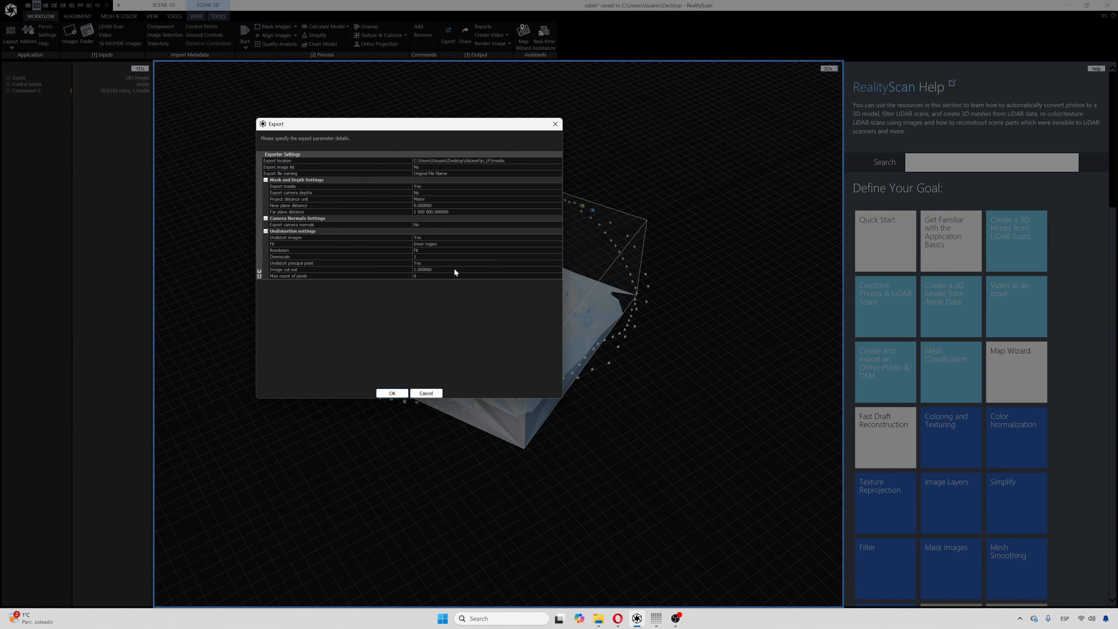
pyautogui.click(392, 393)
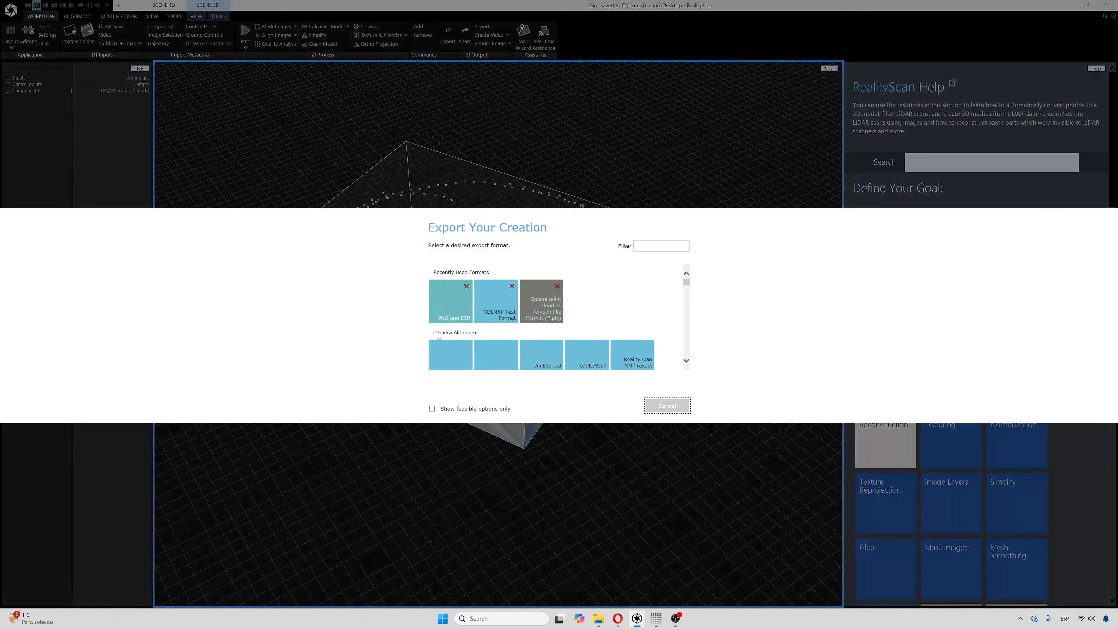
# Set up a COLMAP Text Format export that overwrites cabin.txt in the in_LF sparse folder, with Undistort images set to No.
pyautogui.click(487, 304)
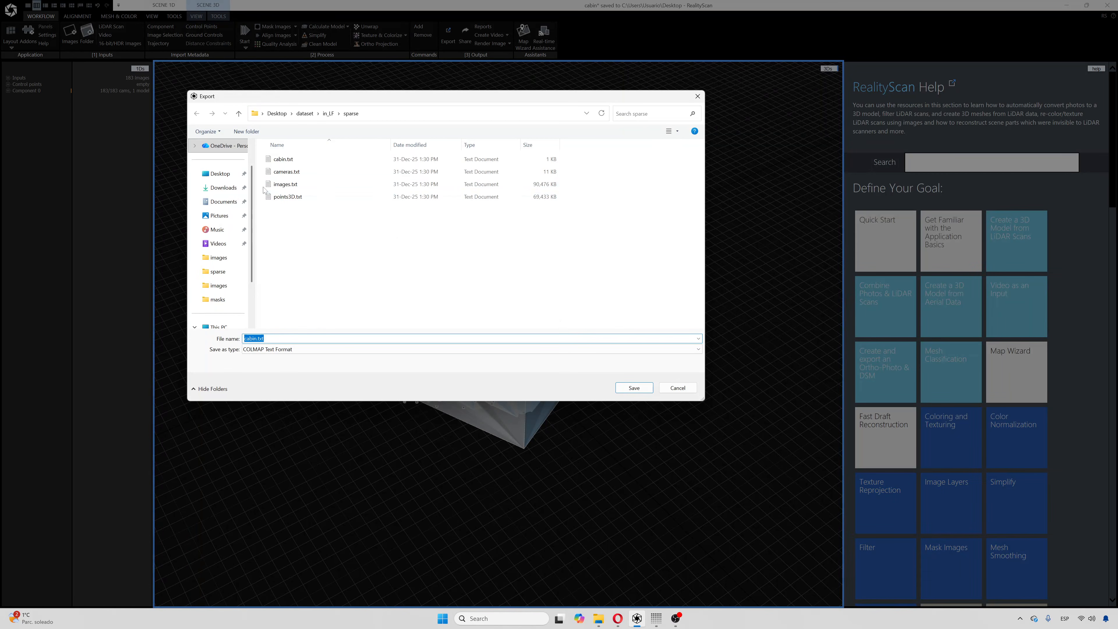
pyautogui.doubleClick(284, 159)
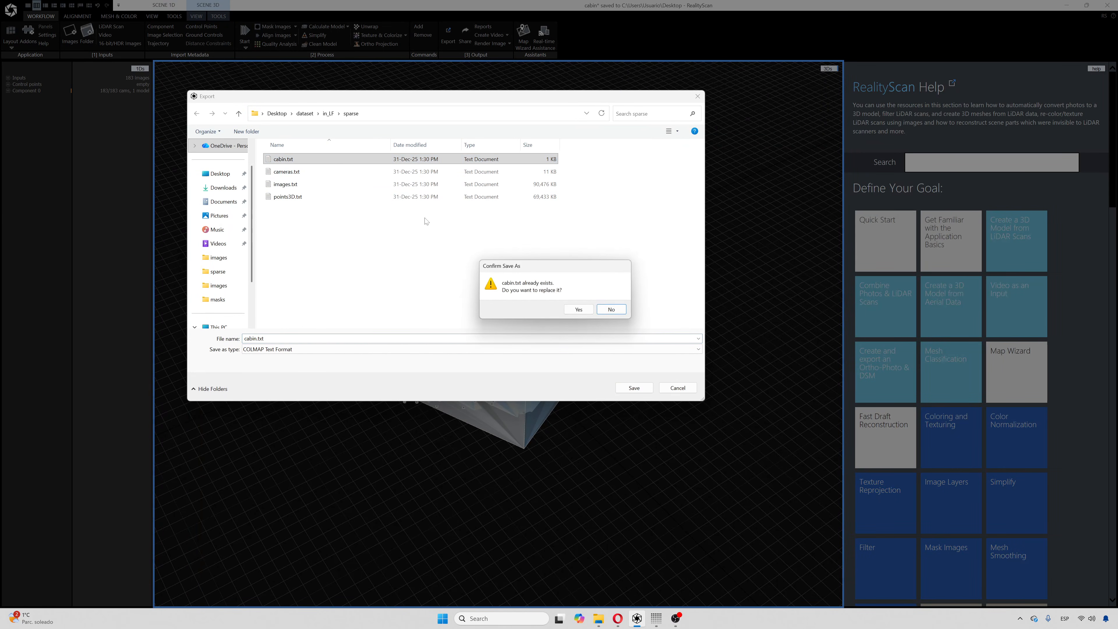
pyautogui.click(579, 309)
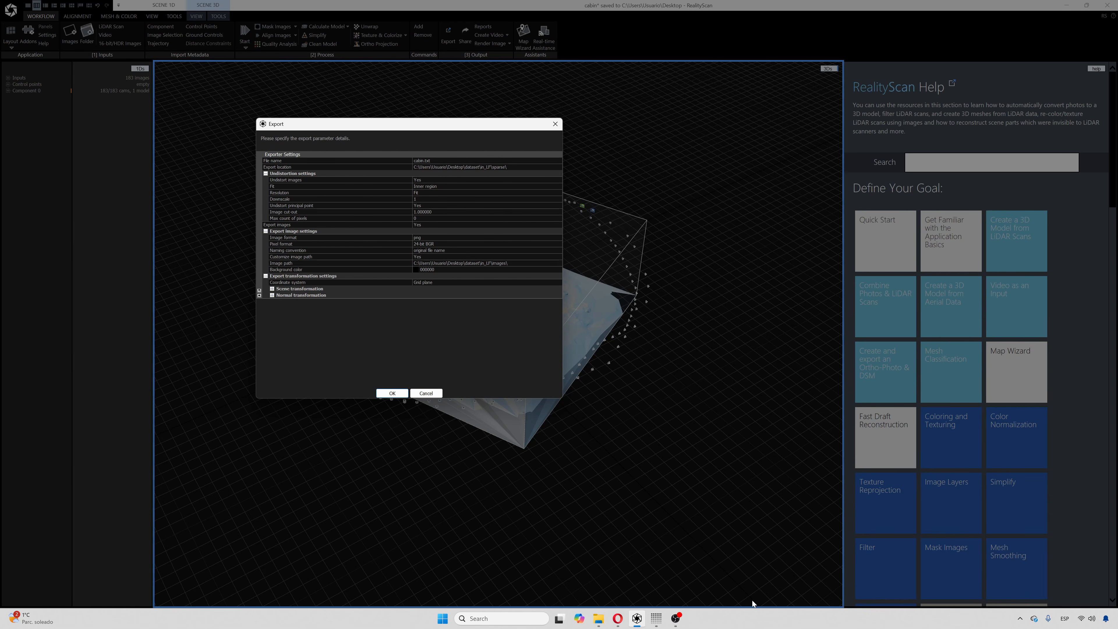
pyautogui.click(757, 628)
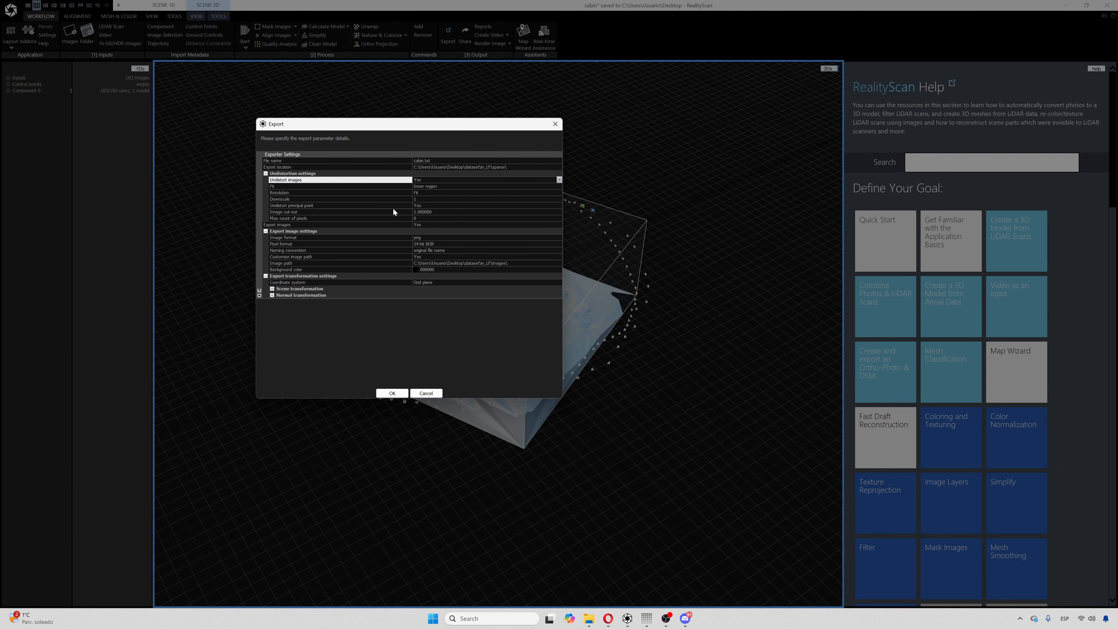
pyautogui.click(559, 180)
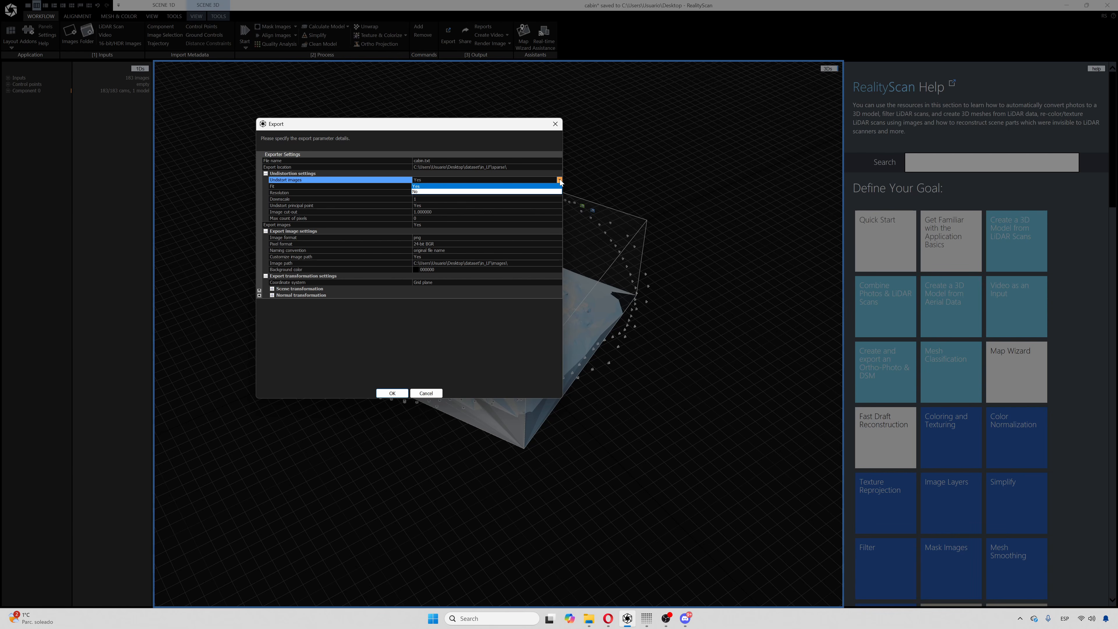
pyautogui.click(488, 191)
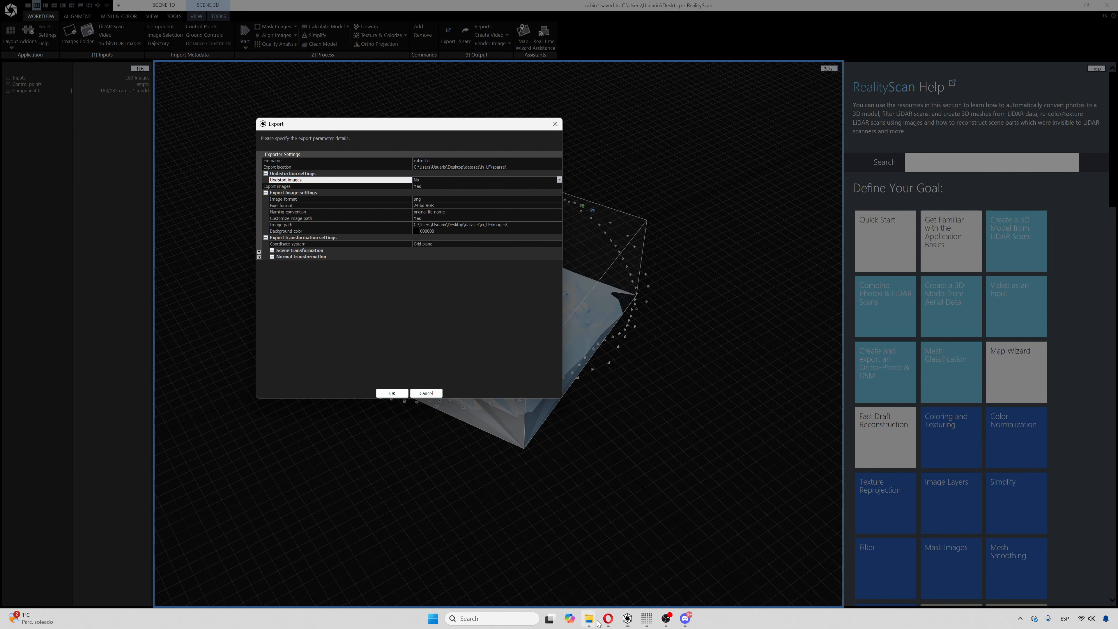
# Switch to File Explorer and delete all the PNG images in the in_LF images folder, retrying for the file in use.
pyautogui.moveTo(589, 619)
pyautogui.click(524, 573)
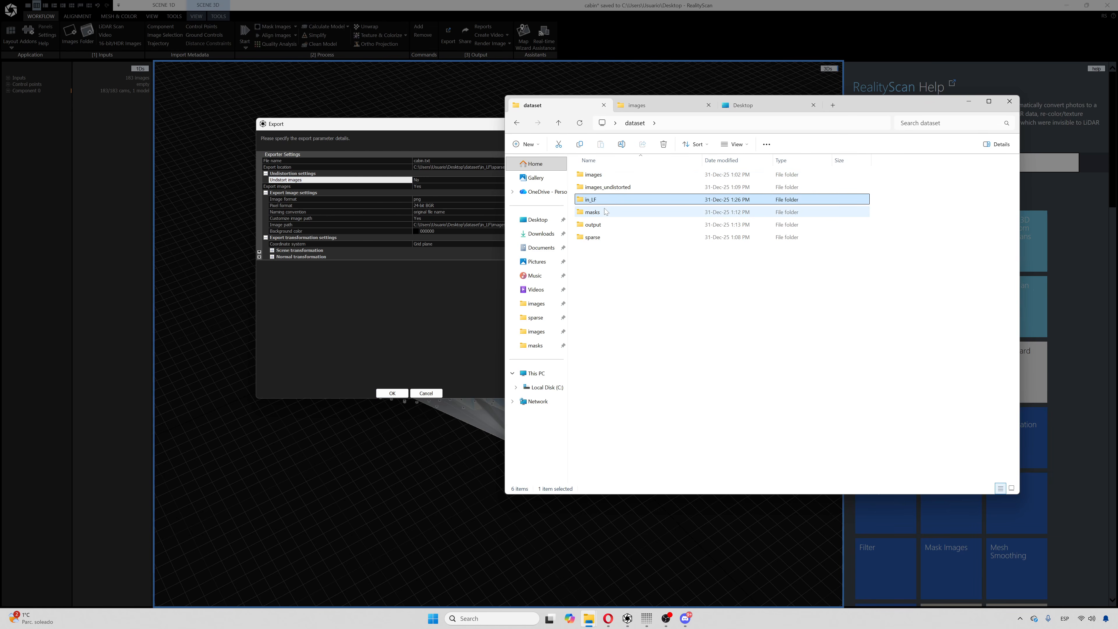
pyautogui.doubleClick(590, 199)
pyautogui.doubleClick(603, 175)
pyautogui.click(607, 178)
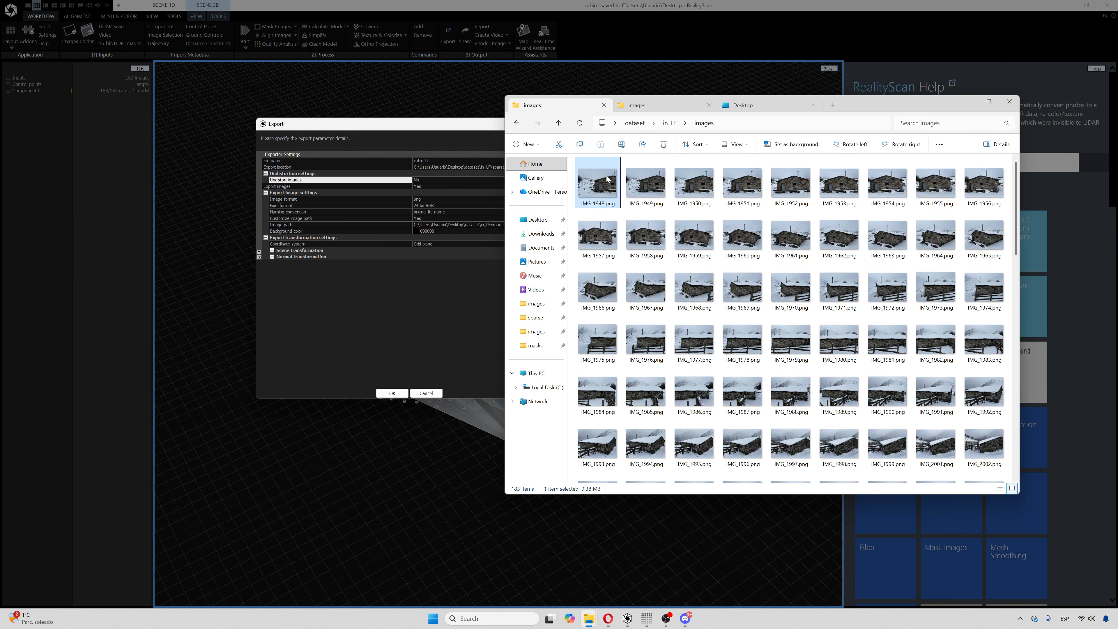
pyautogui.hotkey('ctrl', 'a')
pyautogui.press('Delete')
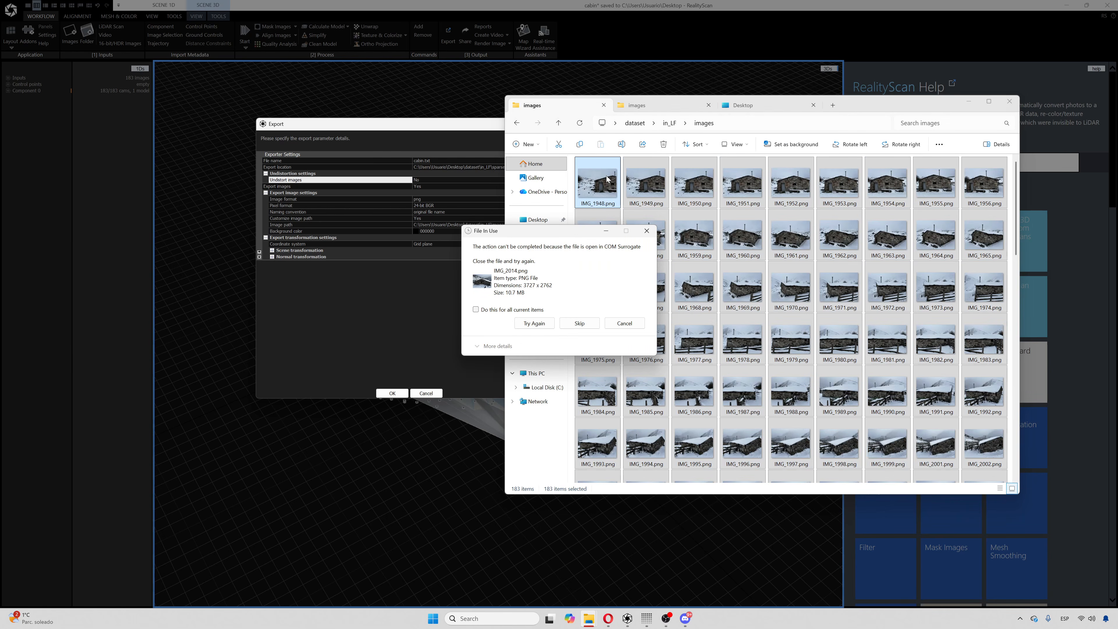
pyautogui.click(534, 323)
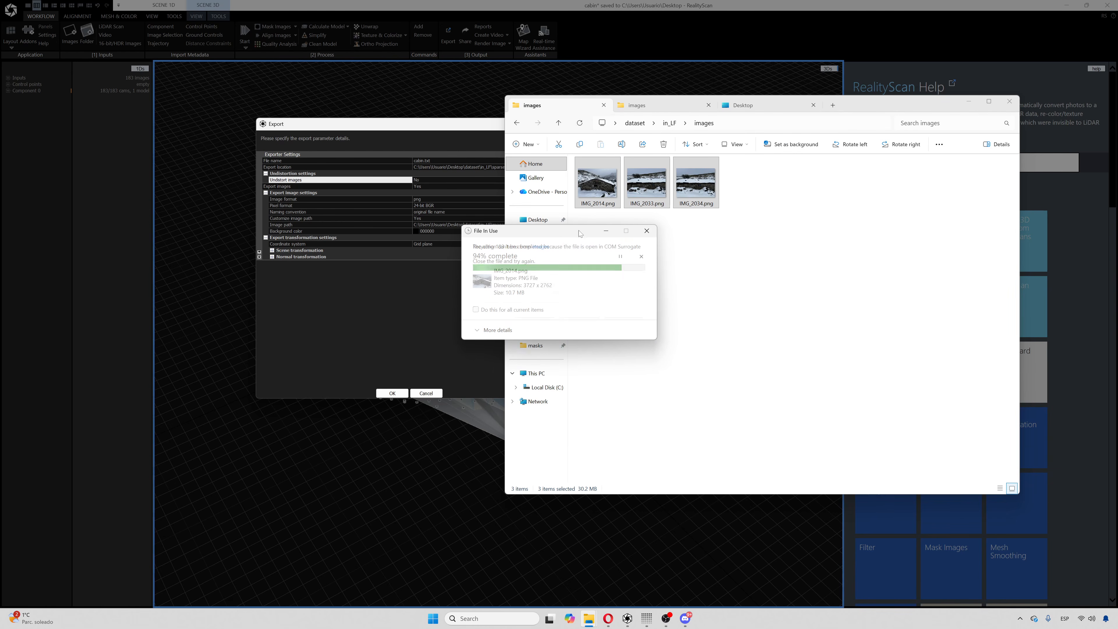
pyautogui.click(626, 323)
pyautogui.click(741, 300)
pyautogui.moveTo(758, 306); pyautogui.dragTo(825, 298)
# Create a new folder named images2 inside in_LF and return to the COLMAP export settings.
pyautogui.press('BackSpace')
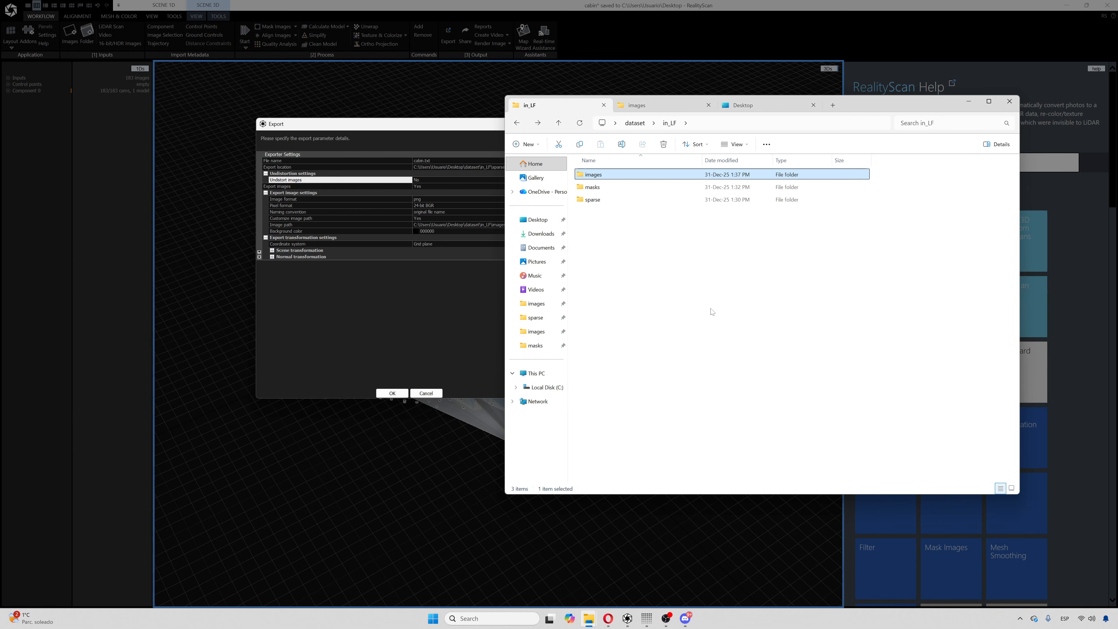
pyautogui.rightClick(639, 236)
pyautogui.moveTo(671, 307)
pyautogui.click(837, 310)
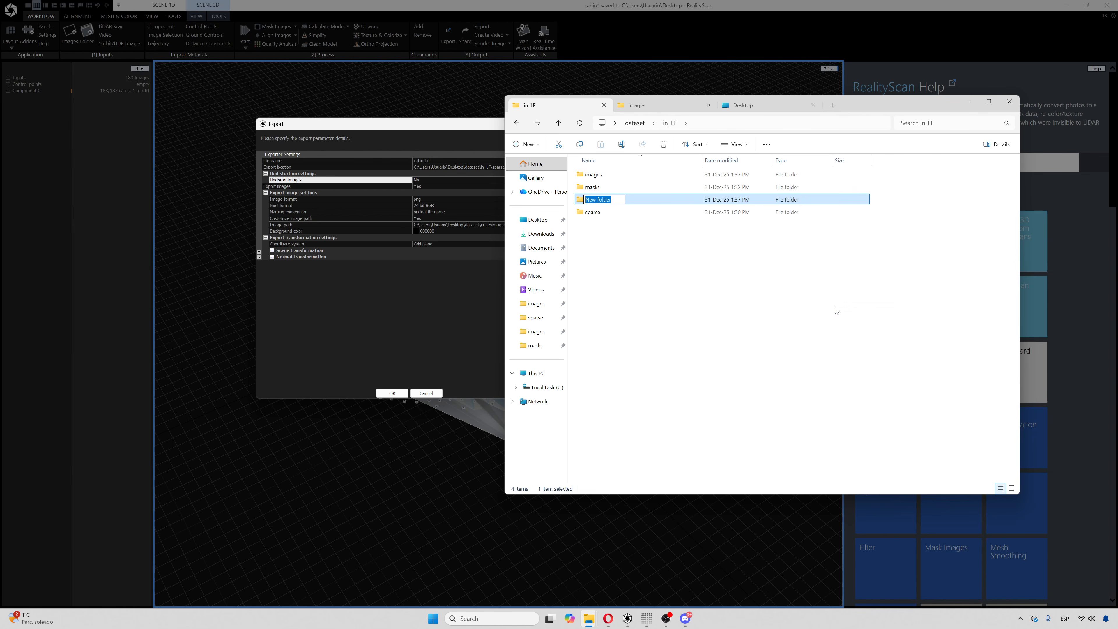
pyautogui.write('iamges')
pyautogui.hotkey('ctrl', 'a')
pyautogui.write('images2')
pyautogui.press('Return')
pyautogui.click(463, 150)
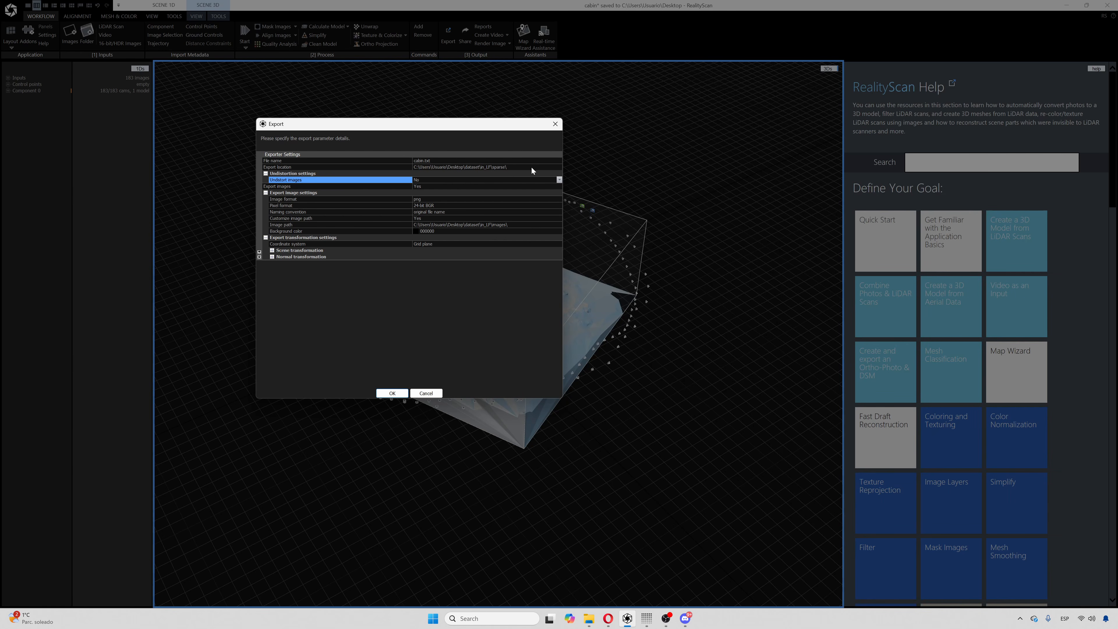
# Set the COLMAP export's image path to the images2 folder inside in_LF.
pyautogui.click(509, 225)
pyautogui.click(558, 226)
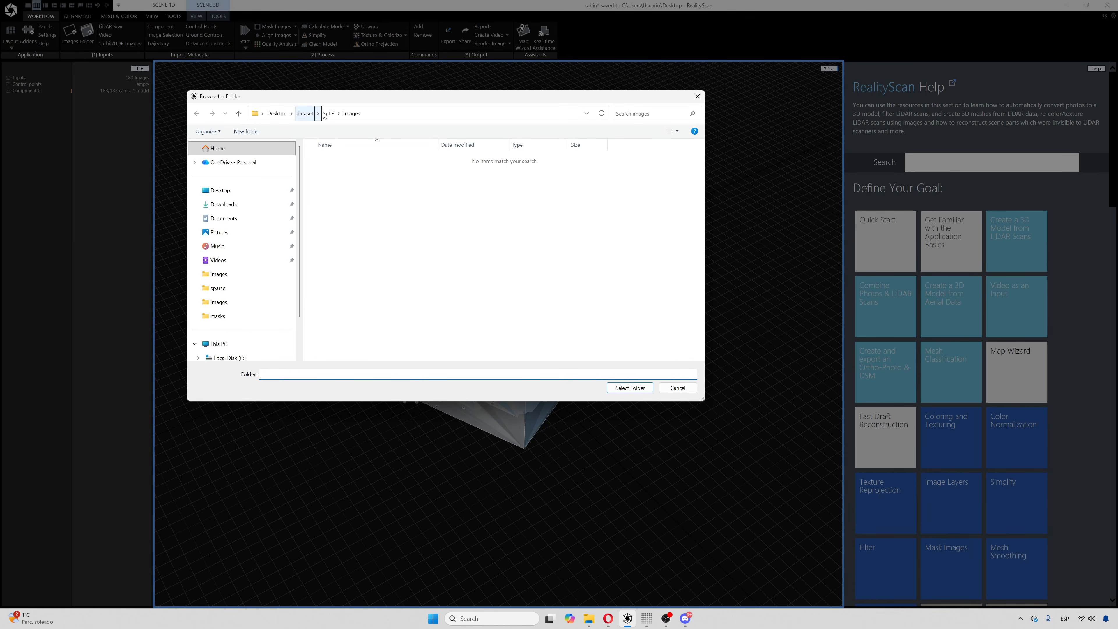
pyautogui.click(329, 113)
pyautogui.click(335, 170)
pyautogui.doubleClick(335, 169)
pyautogui.click(629, 388)
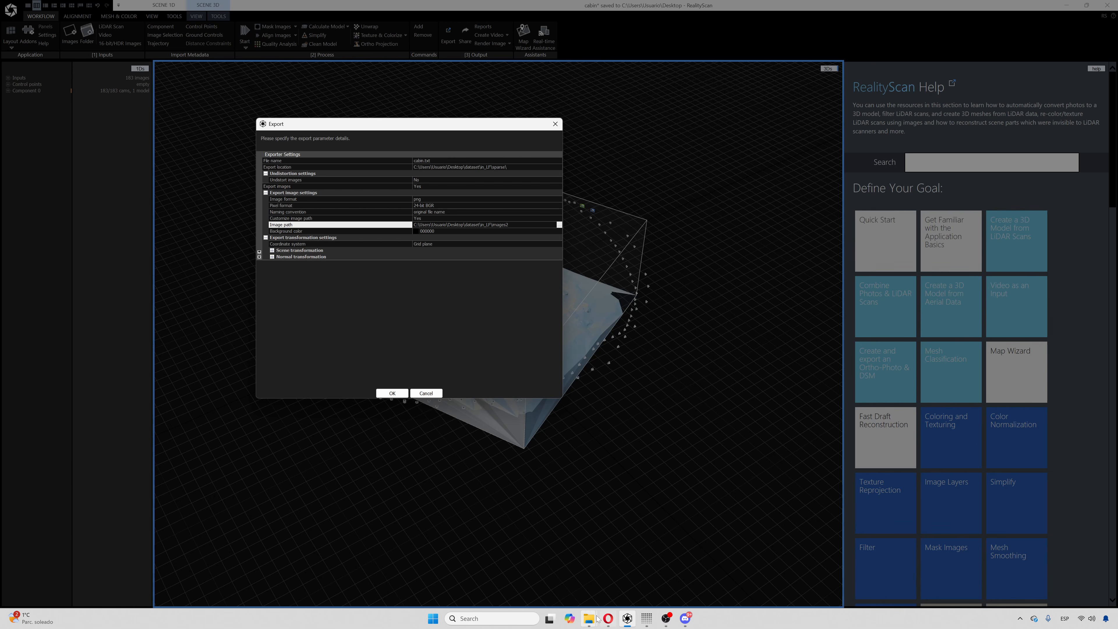
# Switch to File Explorer to delete all text files in the in_LF sparse folder, and run the COLMAP export in RealityScan.
pyautogui.moveTo(589, 618)
pyautogui.click(534, 572)
pyautogui.doubleClick(603, 213)
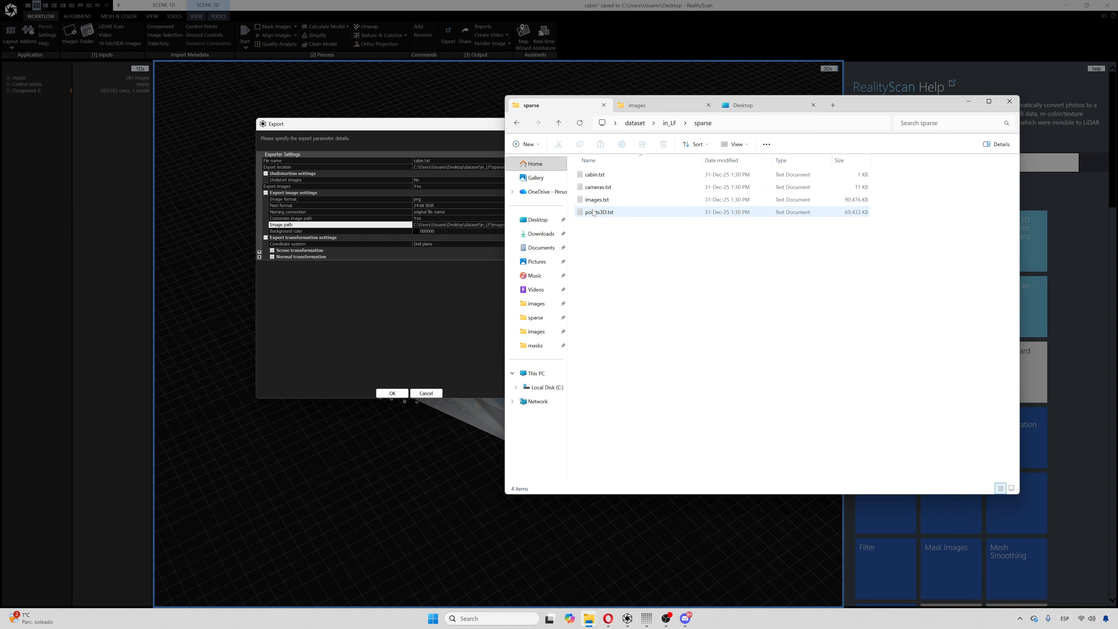
pyautogui.hotkey('ctrl', 'a')
pyautogui.press('Delete')
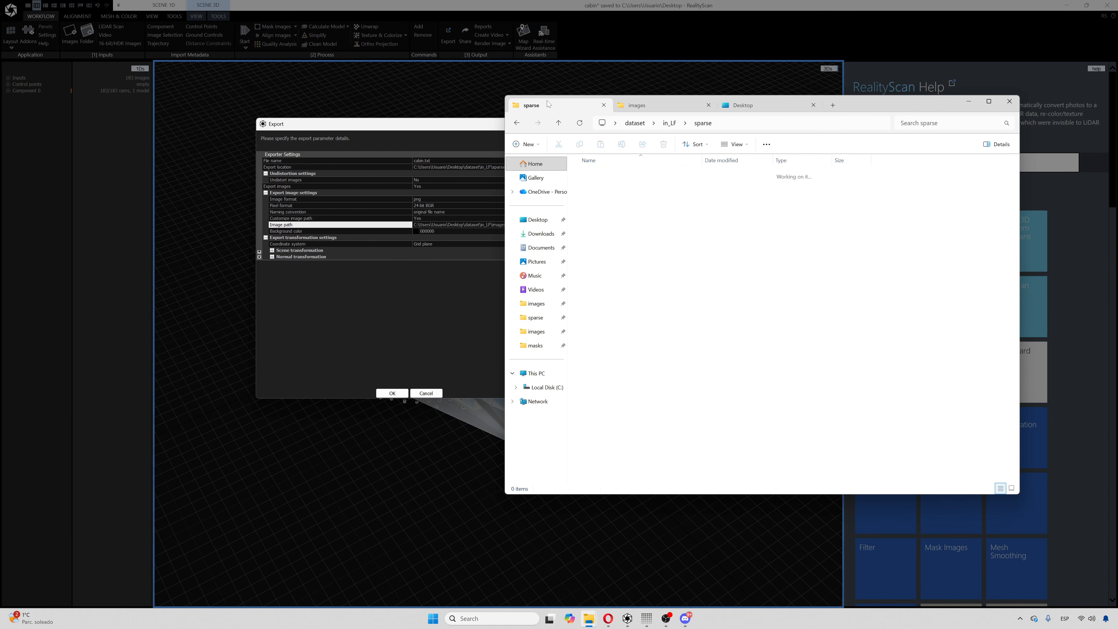
pyautogui.click(559, 128)
pyautogui.click(402, 350)
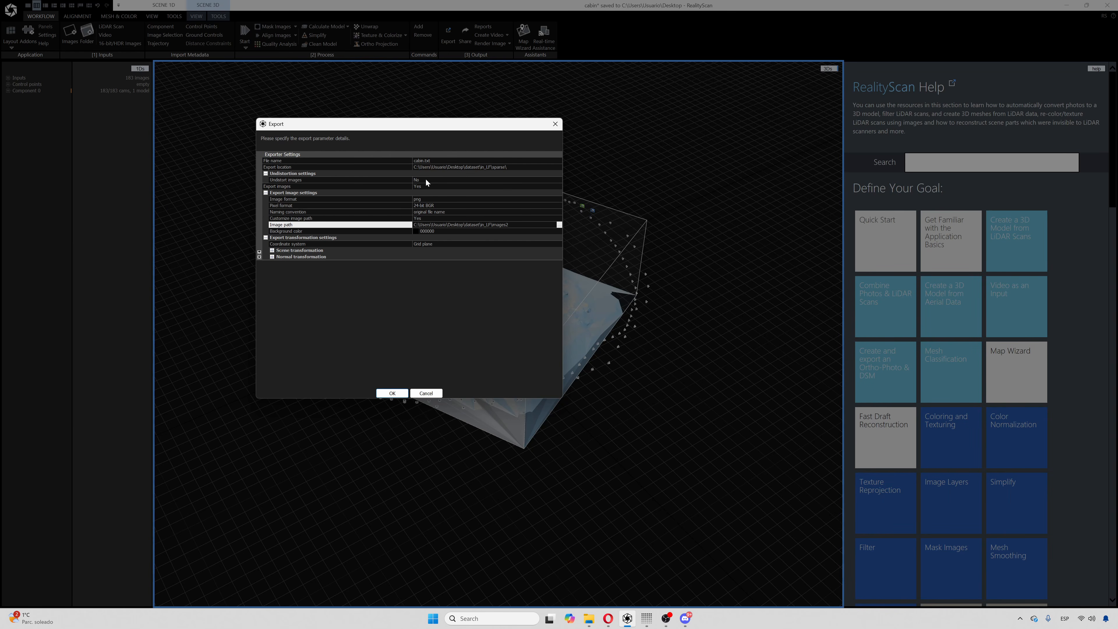
pyautogui.click(392, 393)
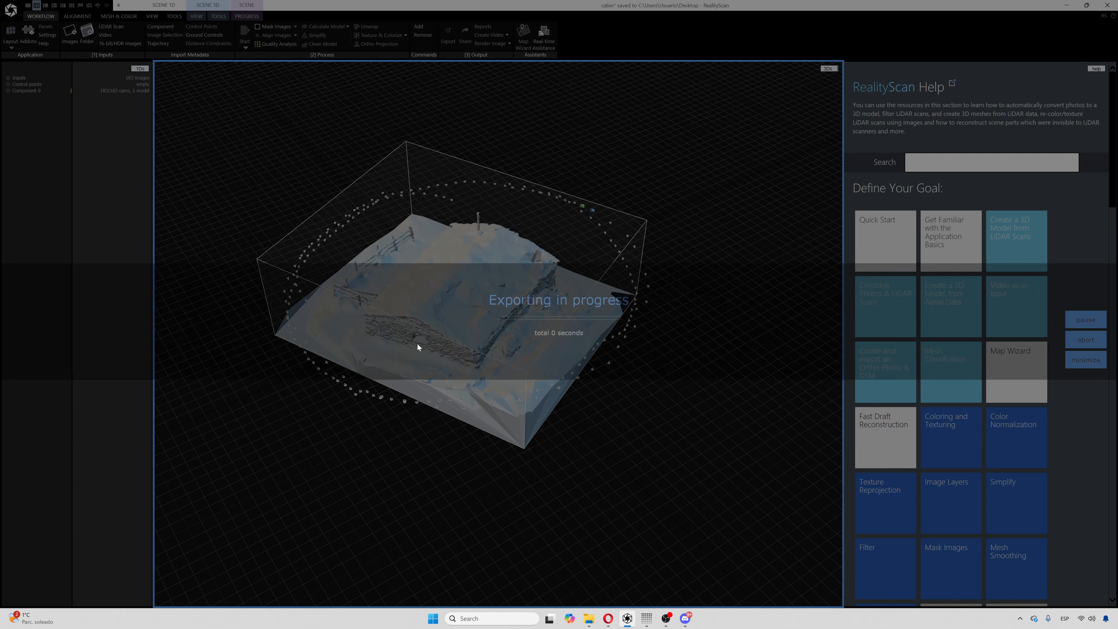
# Switch to File Explorer and check the exported files in the in_LF sparse and images2 folders.
pyautogui.moveTo(589, 618)
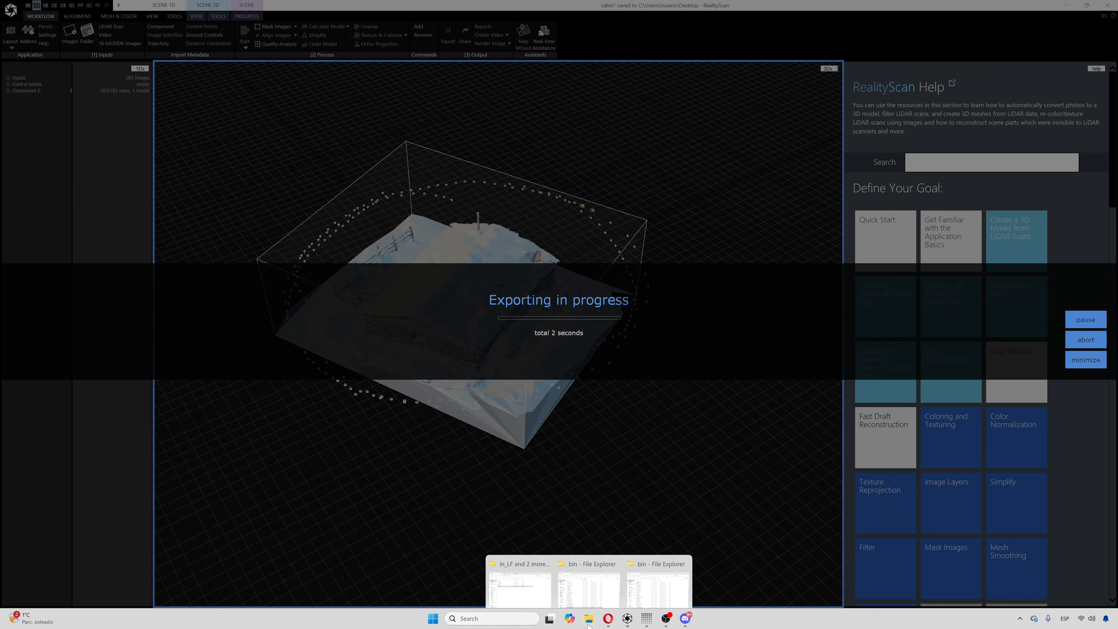
pyautogui.click(520, 568)
pyautogui.click(684, 269)
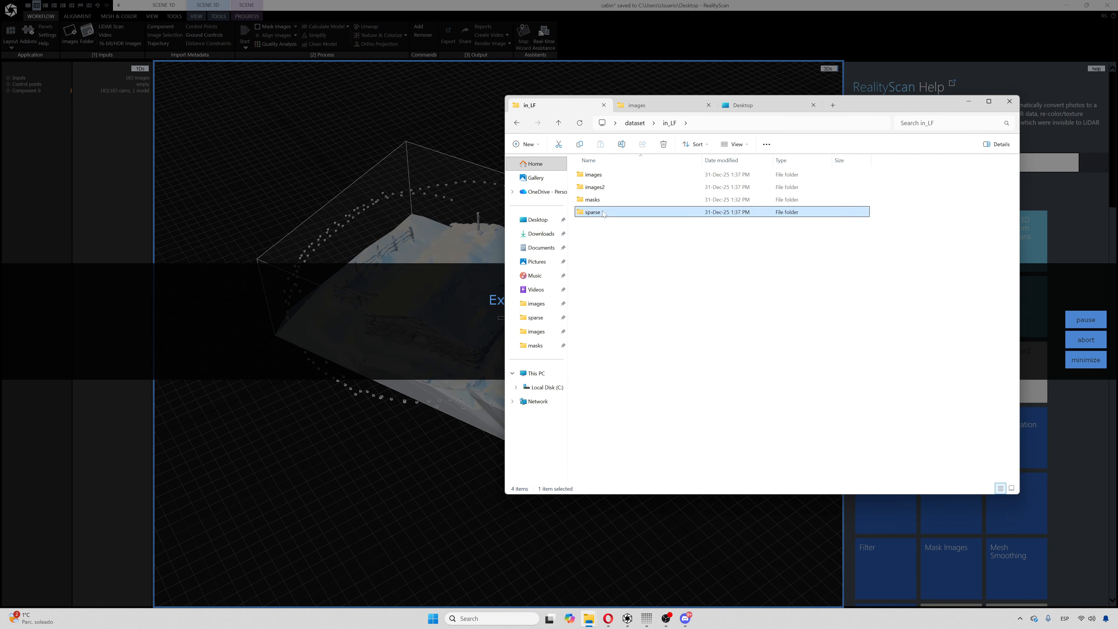
pyautogui.doubleClick(594, 212)
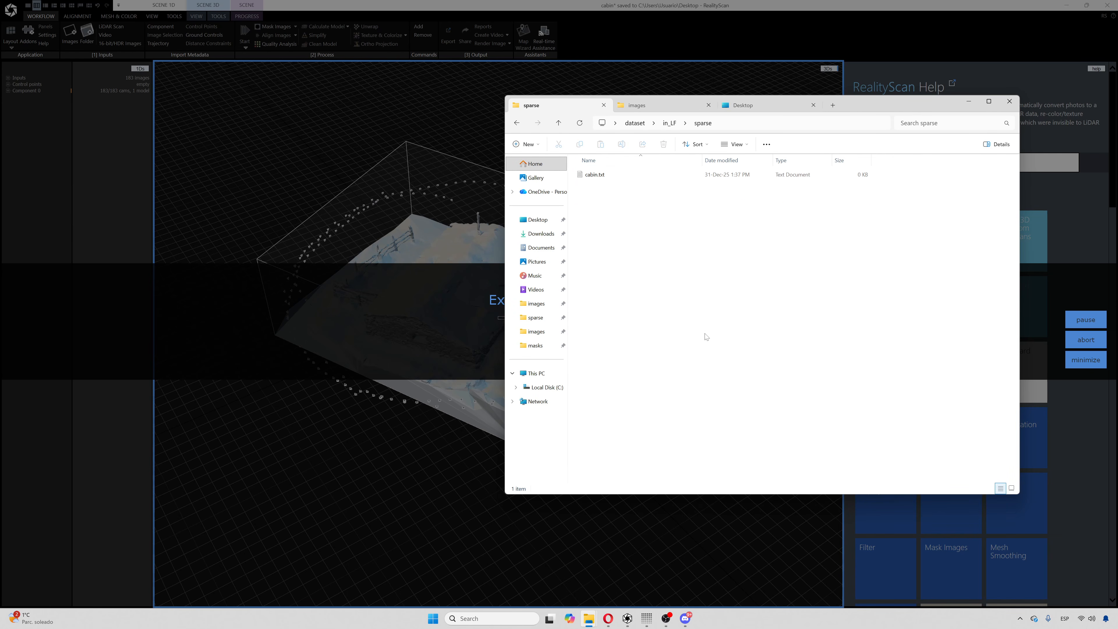
pyautogui.click(558, 124)
pyautogui.doubleClick(638, 187)
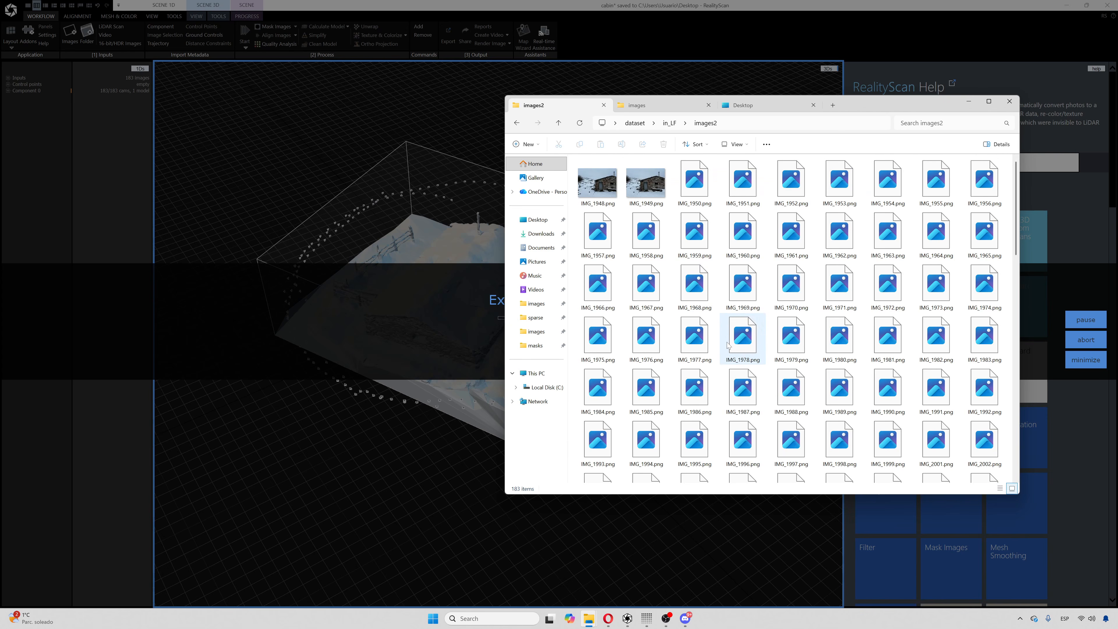
# Open IMG_1948.png from images2, browse through the exported photos to examine their framing and size, and return to in_LF.
pyautogui.doubleClick(615, 180)
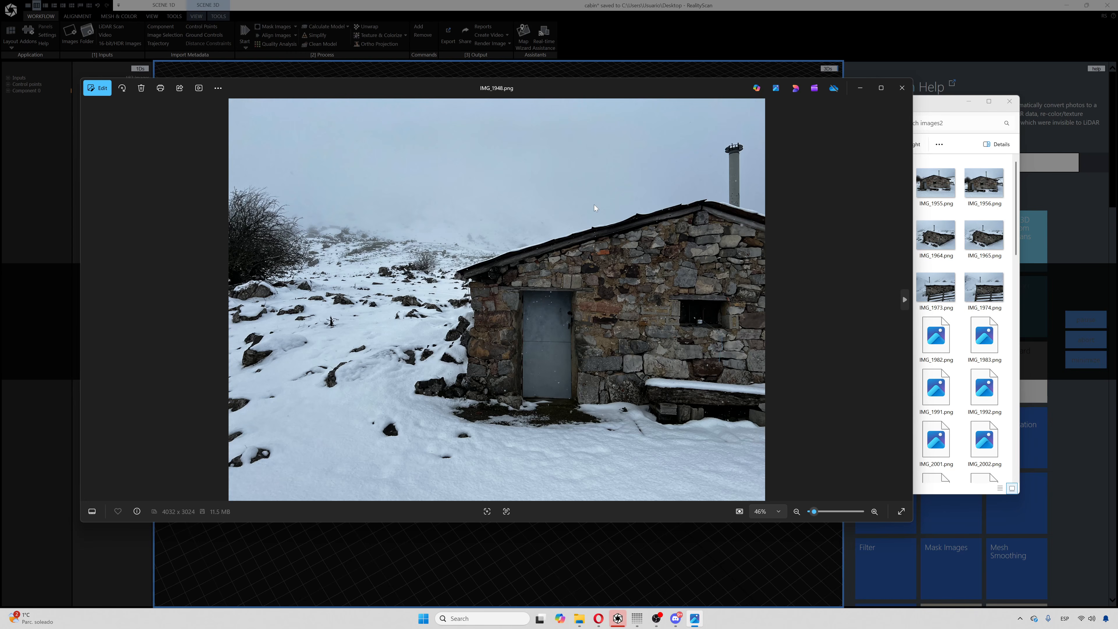
pyautogui.press('Right')
pyautogui.press('Right')
pyautogui.press('Right')
pyautogui.press('Right')
pyautogui.press('Right')
pyautogui.press('Right')
pyautogui.press('Right')
pyautogui.press('Right')
pyautogui.press('Right')
pyautogui.press('Right')
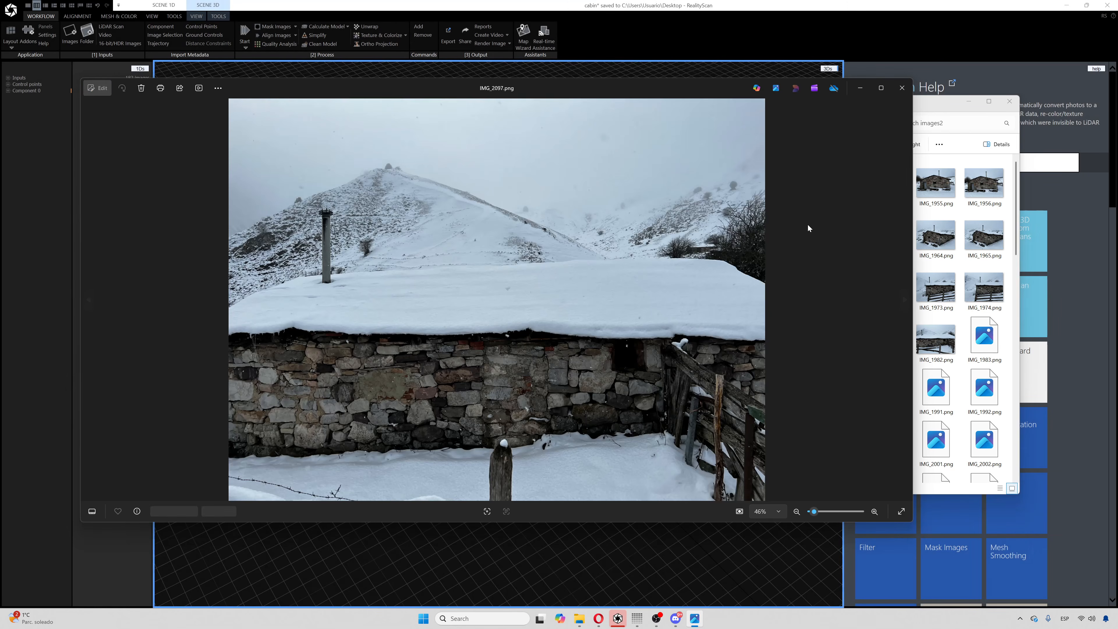
pyautogui.press('Right')
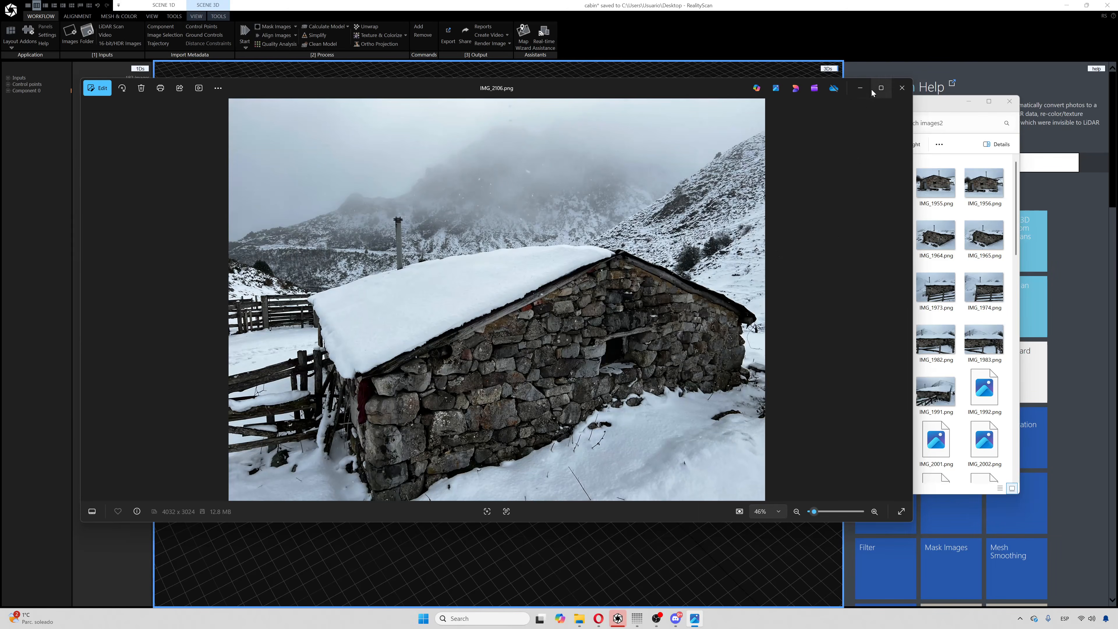
pyautogui.click(899, 91)
pyautogui.click(517, 123)
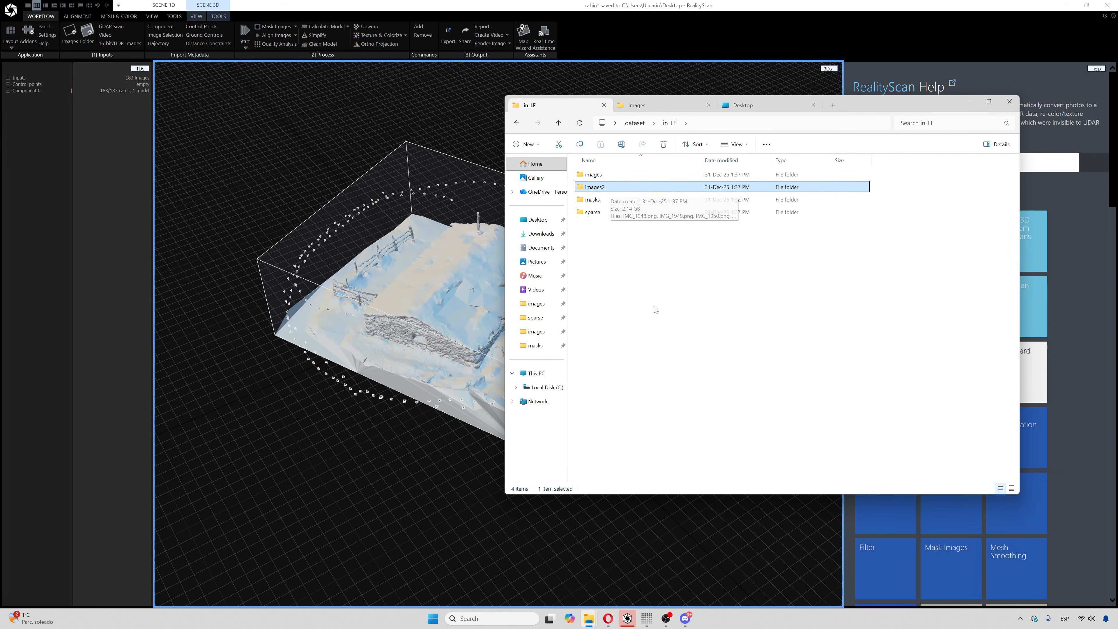
# Switch to RealityScan and start a PNG and EXR export with the in_LF masks folder as destination.
pyautogui.click(592, 4)
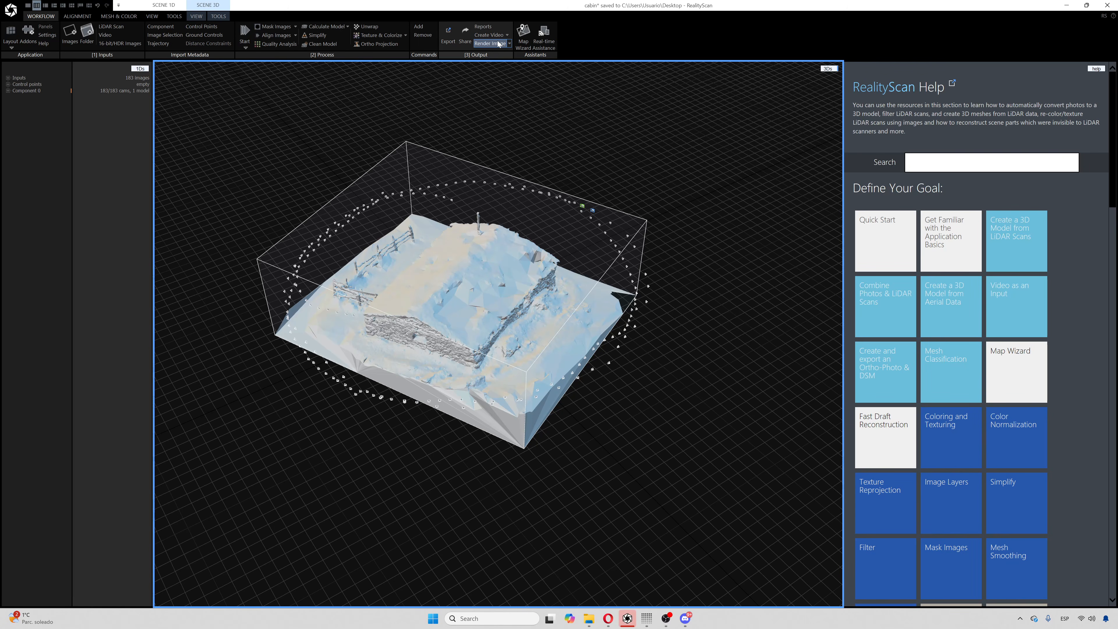
pyautogui.click(449, 37)
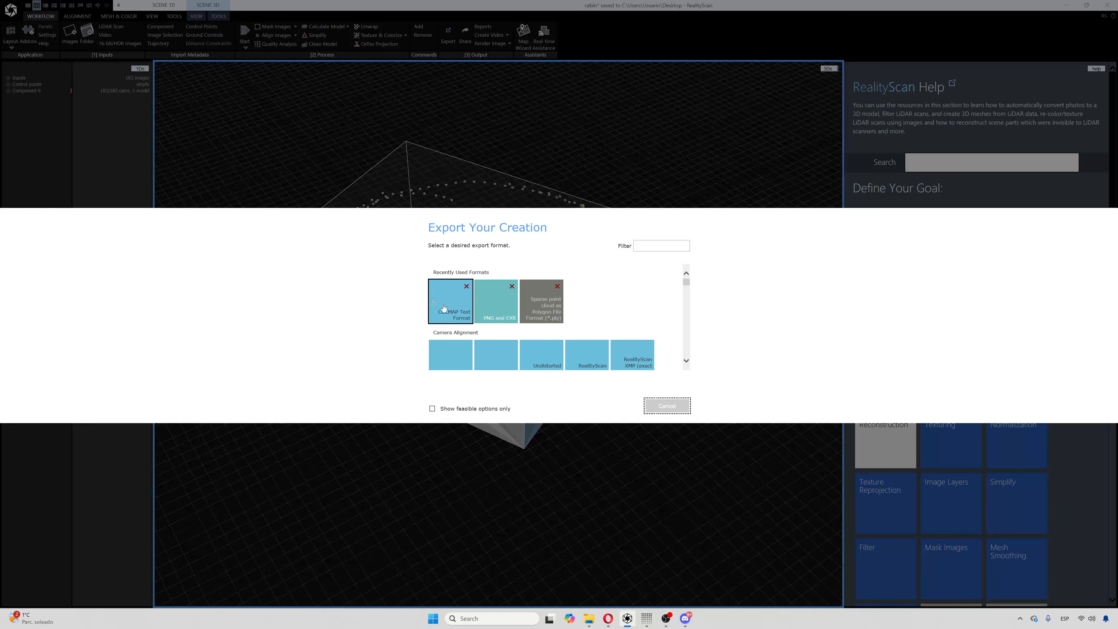
pyautogui.click(488, 302)
pyautogui.click(324, 115)
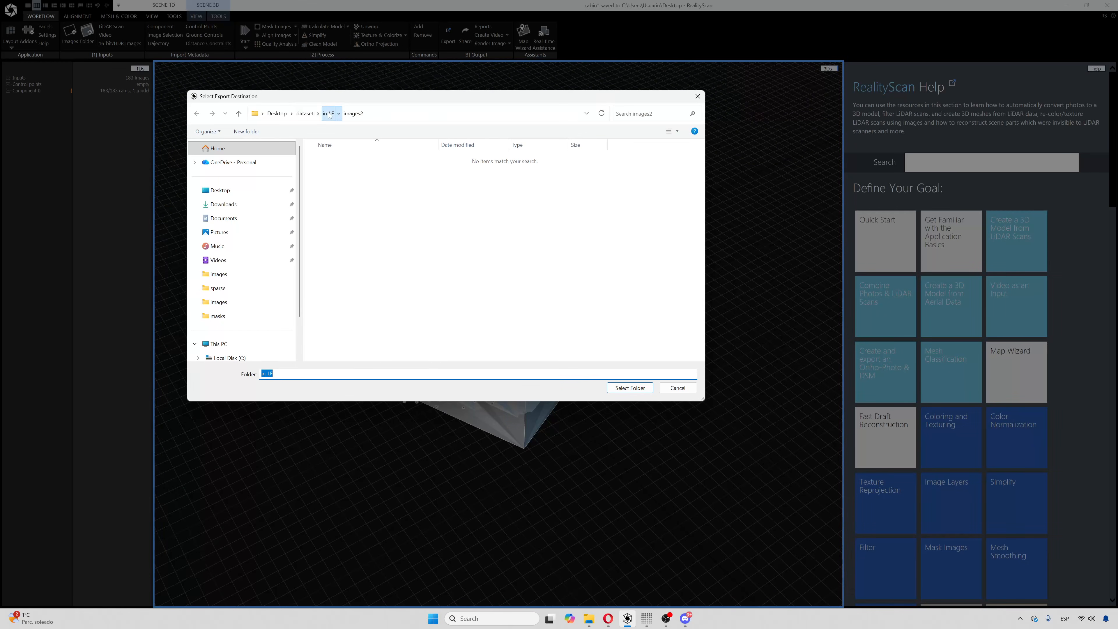
pyautogui.doubleClick(336, 190)
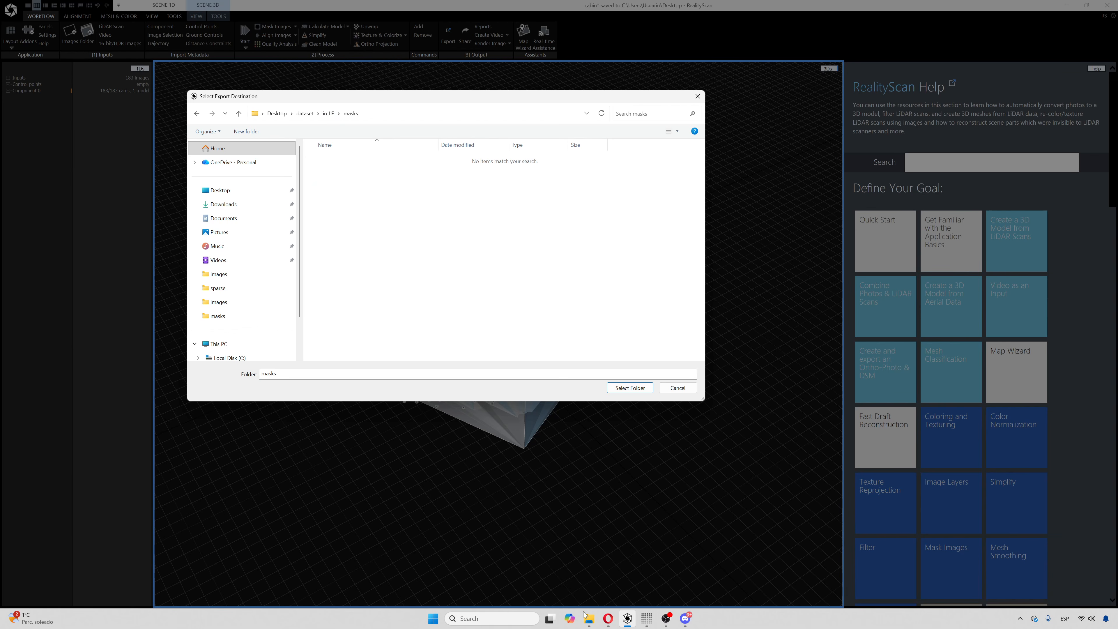
# Switch to File Explorer, delete all mask PNG files in the in_LF masks folder, and go back up to in_LF.
pyautogui.moveTo(589, 617)
pyautogui.click(519, 581)
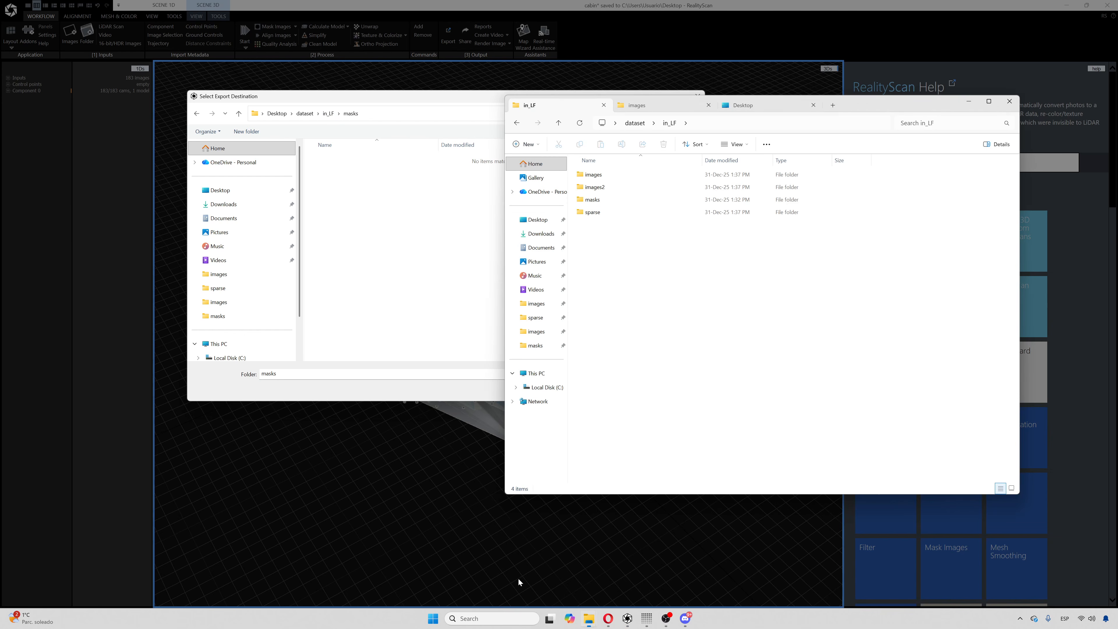
pyautogui.doubleClick(608, 202)
pyautogui.hotkey('ctrl', 'a')
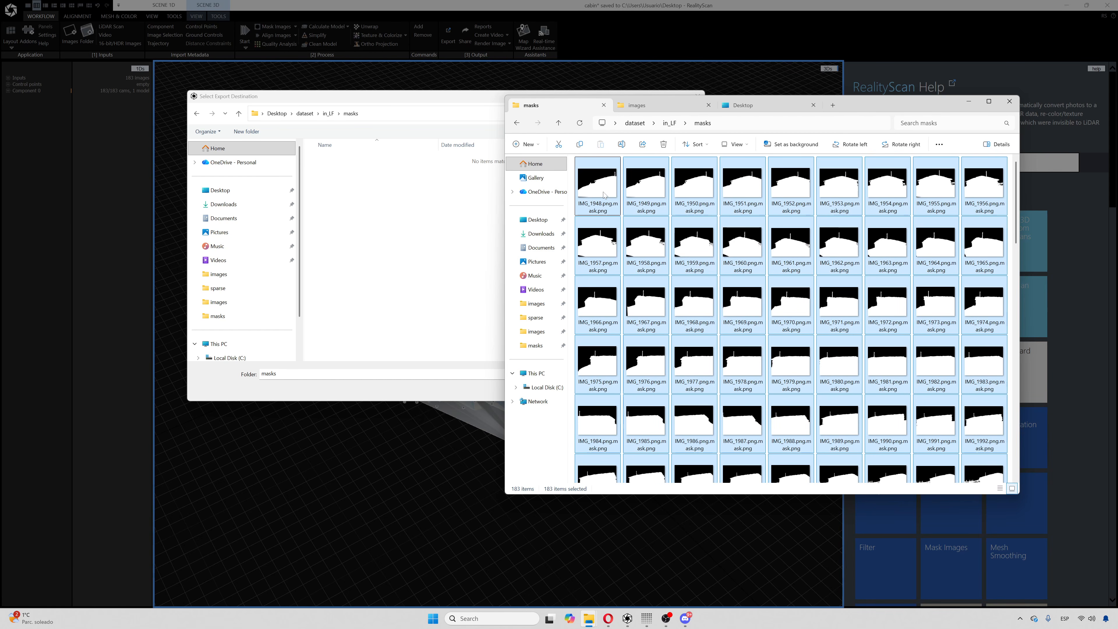
pyautogui.press('Delete')
pyautogui.hotkey('alt', 'Up')
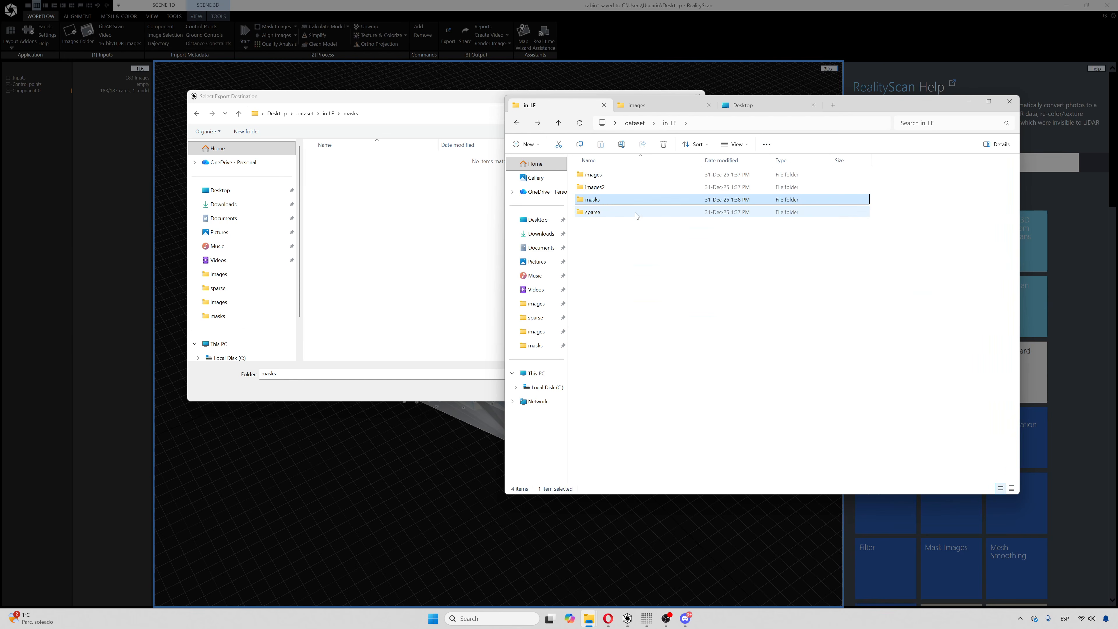
# Return to RealityScan, confirm the masks folder as destination, and run the mask export with Undistort images set to No.
pyautogui.click(404, 104)
pyautogui.click(634, 387)
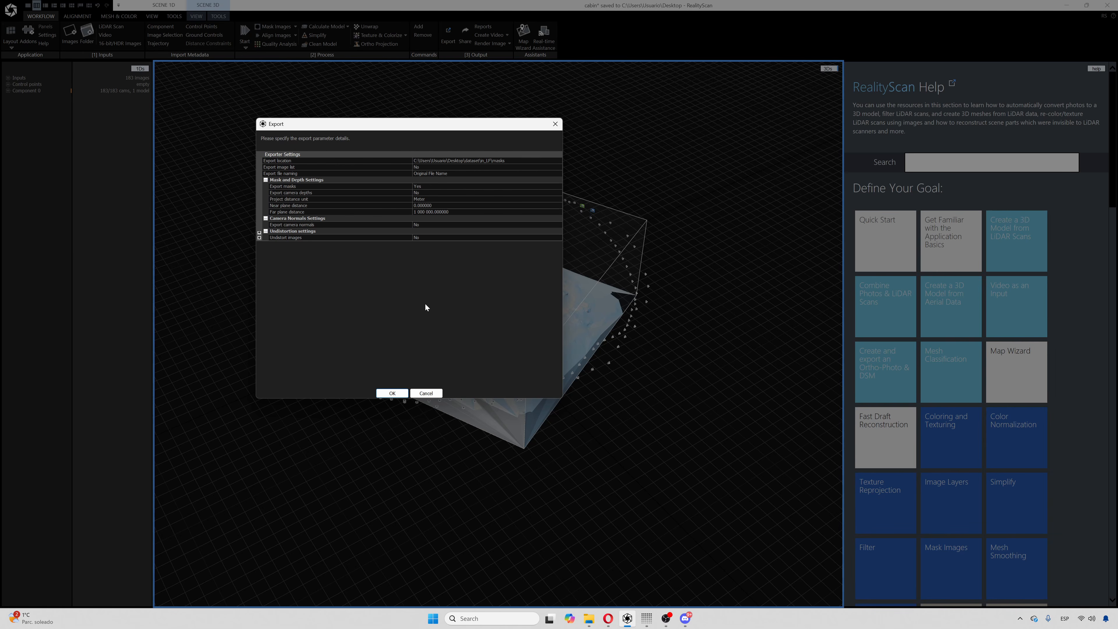
pyautogui.click(505, 160)
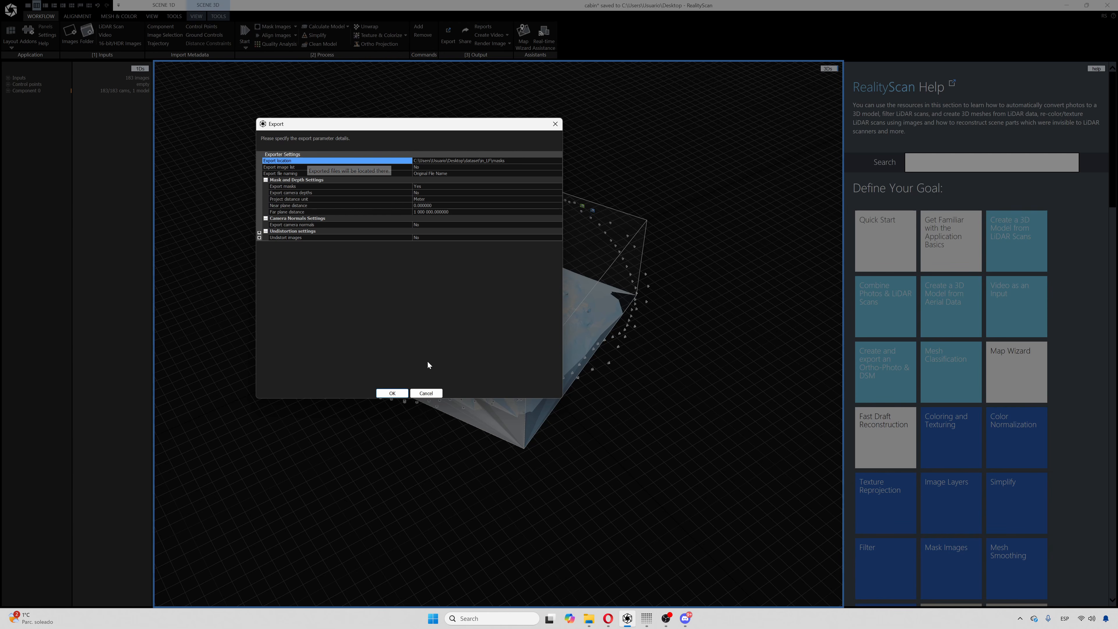
pyautogui.click(392, 393)
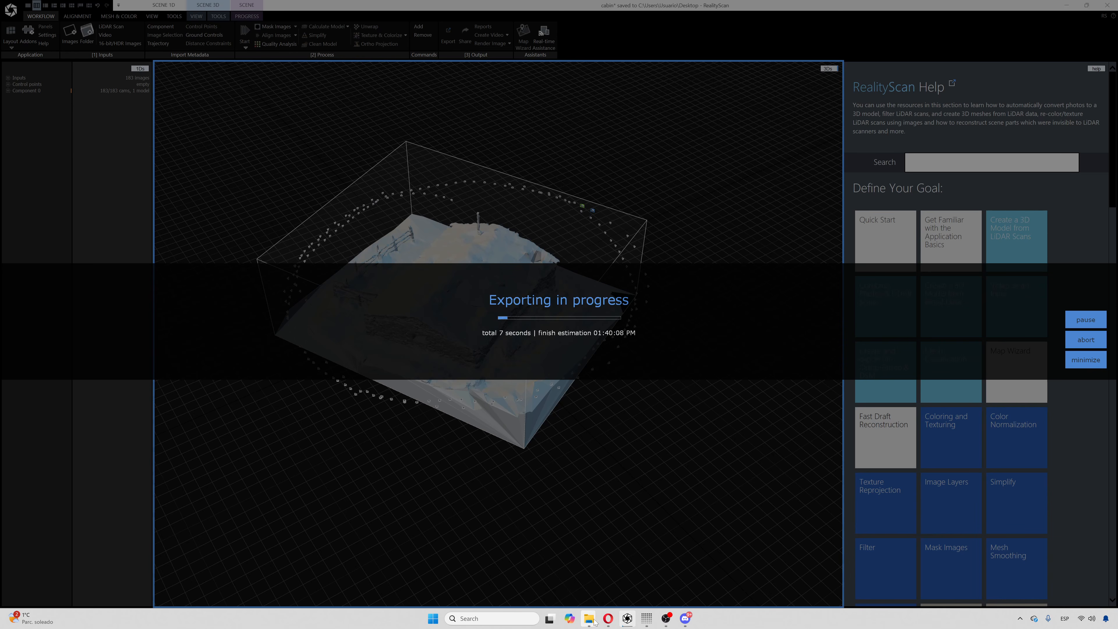
# Switch to File Explorer and try to delete the images folder in in_LF.
pyautogui.moveTo(589, 619)
pyautogui.click(520, 568)
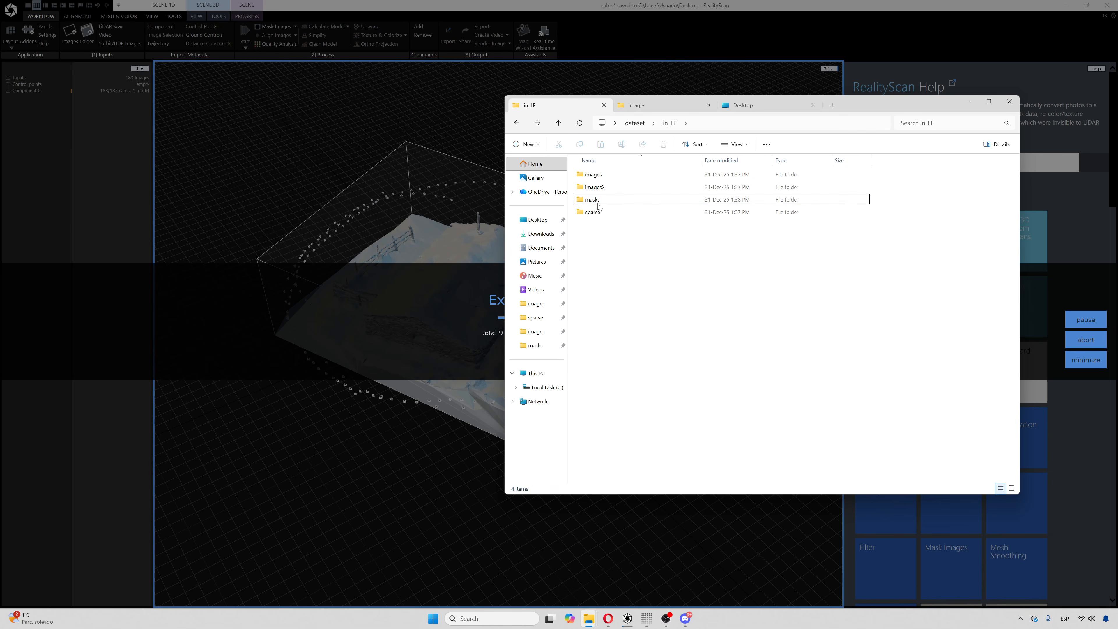
pyautogui.press('Up')
pyautogui.press('Up')
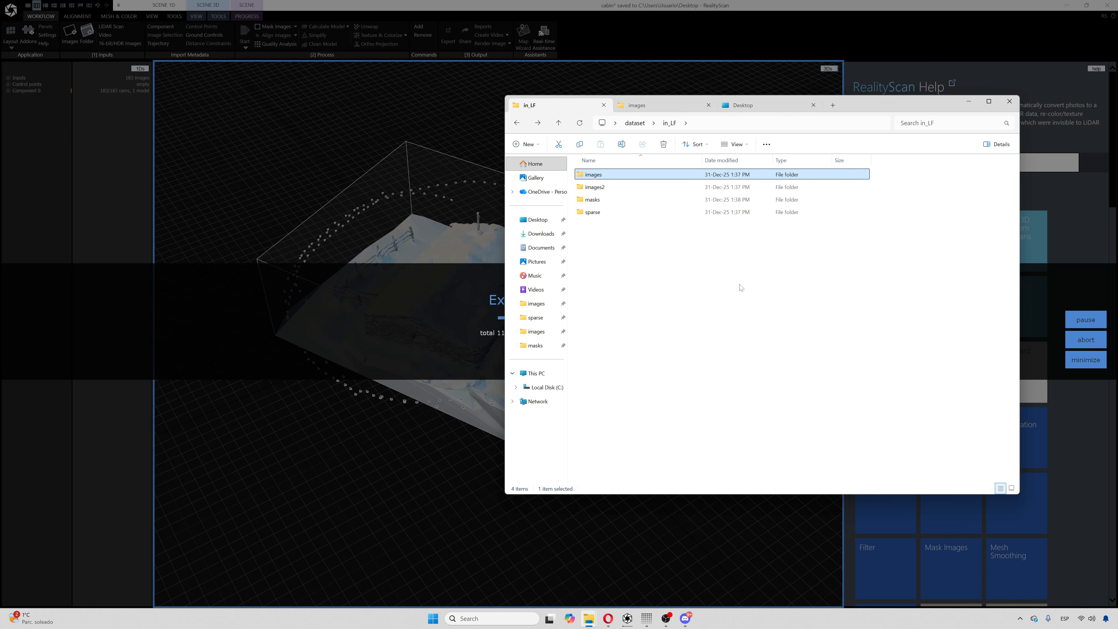
pyautogui.press('Delete')
pyautogui.click(598, 304)
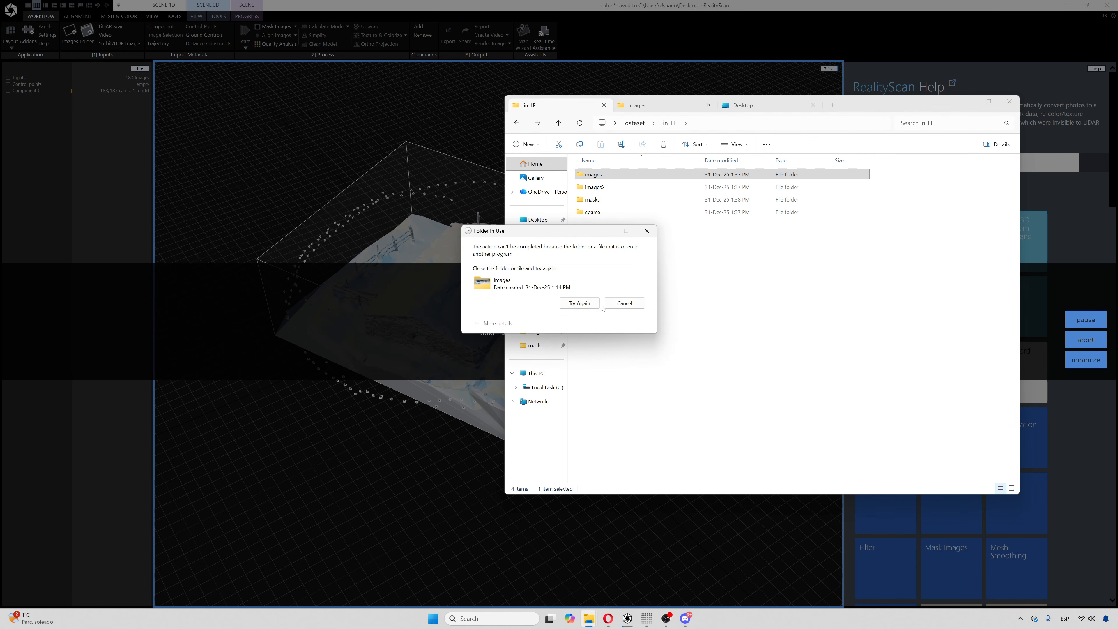
pyautogui.click(616, 303)
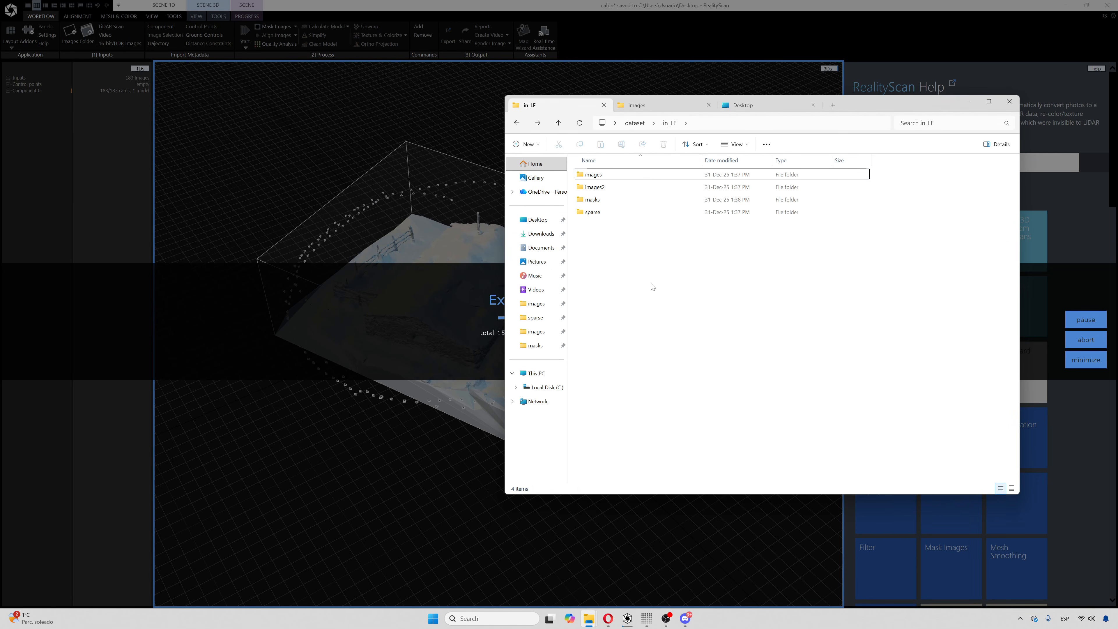
# Create a new folder named in2_LF inside in_LF.
pyautogui.rightClick(730, 289)
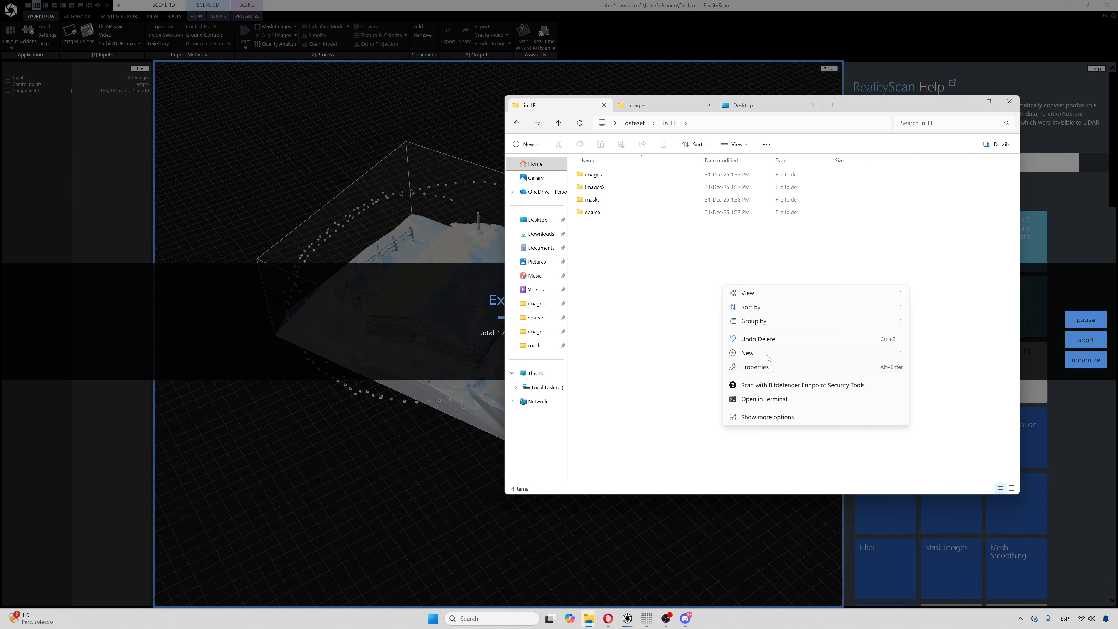
pyautogui.moveTo(768, 357)
pyautogui.click(935, 353)
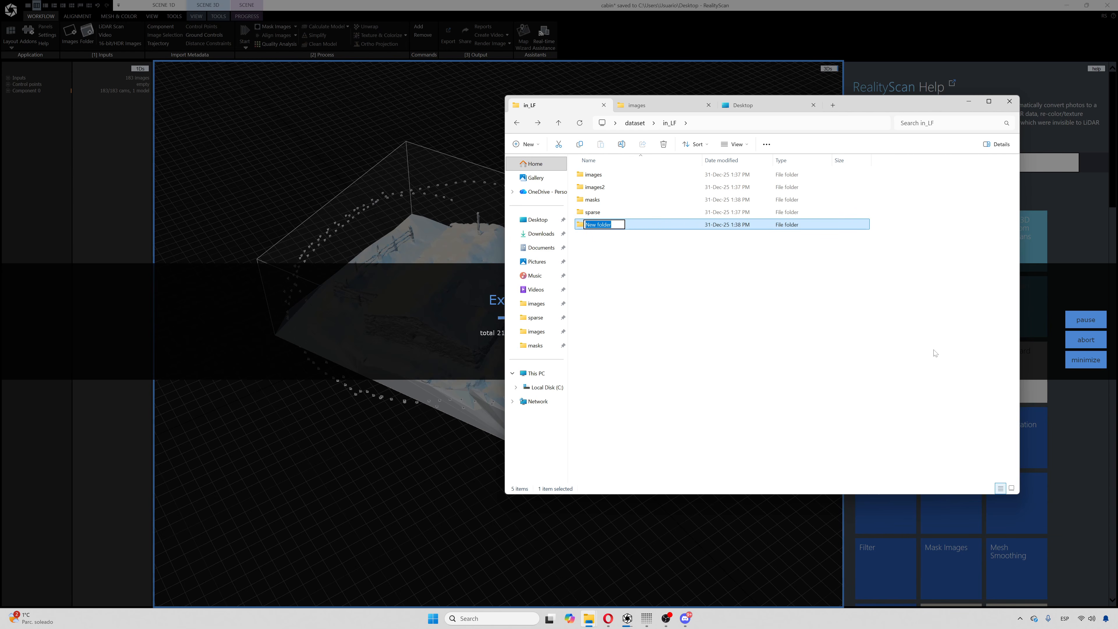
pyautogui.write('in2_LF')
pyautogui.press('Return')
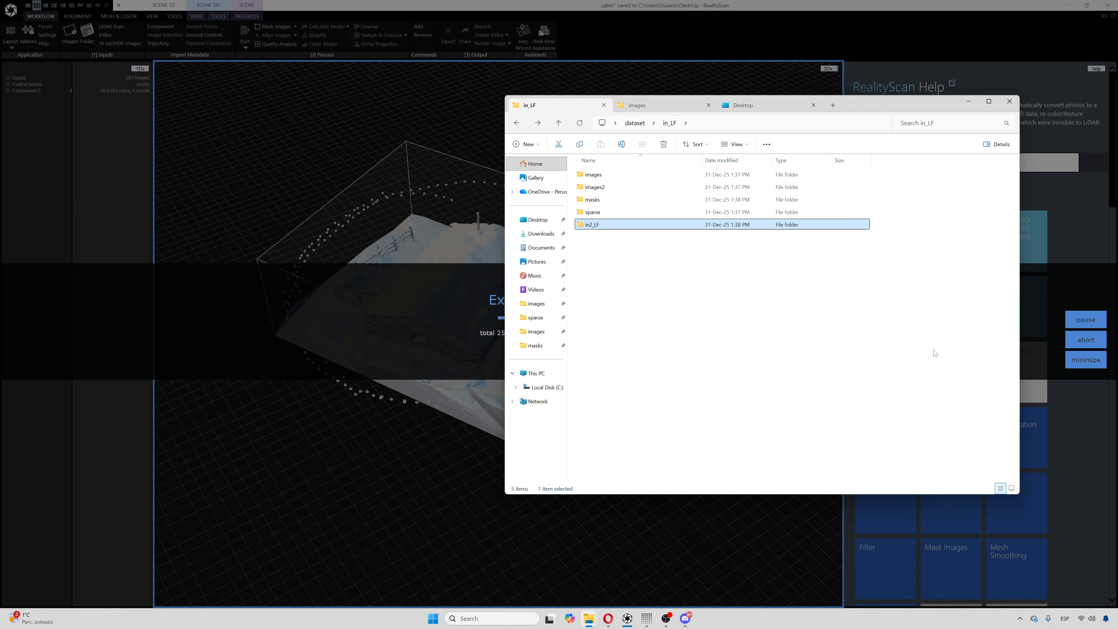
pyautogui.click(721, 347)
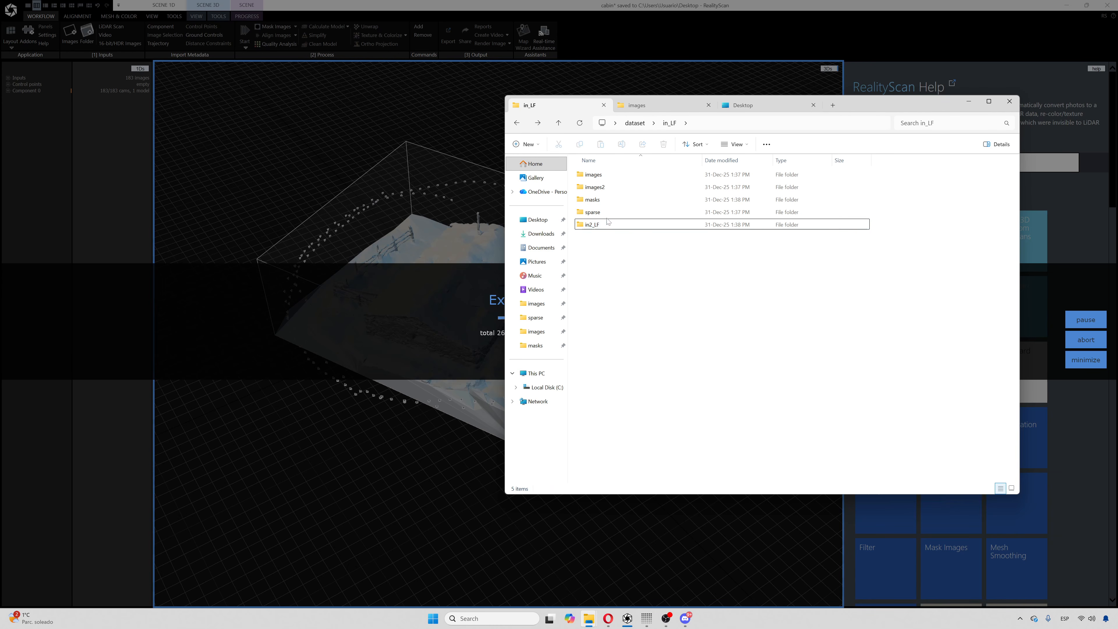
# Move the images2, masks and sparse folders into the in2_LF folder.
pyautogui.click(600, 188)
pyautogui.keyDown('ctrl'); pyautogui.click(603, 203); pyautogui.keyUp('ctrl')
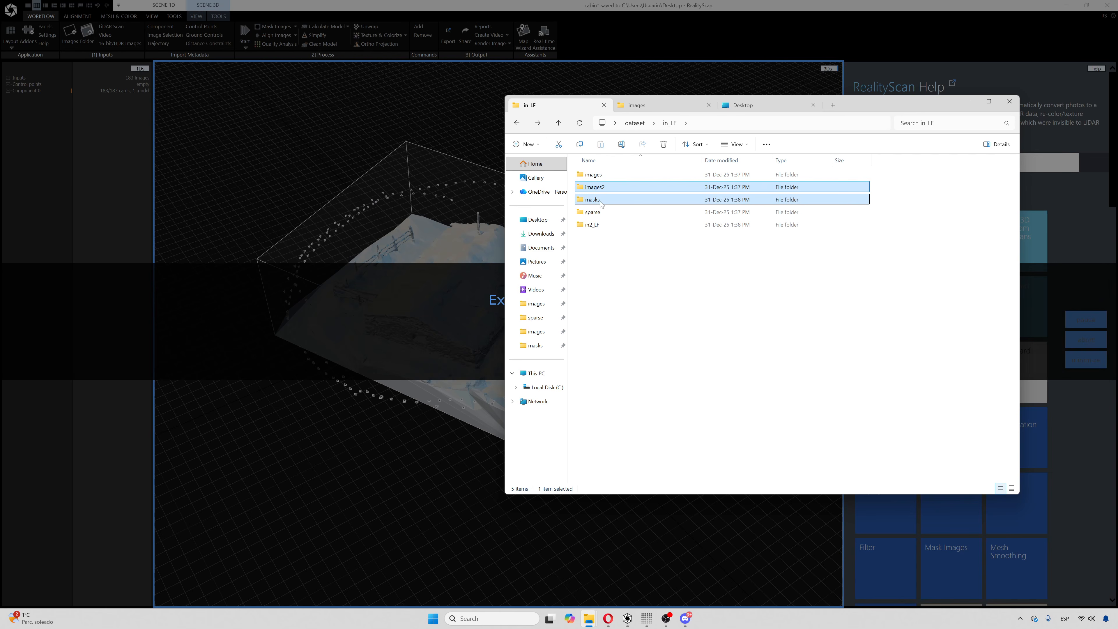
pyautogui.keyDown('ctrl'); pyautogui.click(581, 214); pyautogui.keyUp('ctrl')
pyautogui.moveTo(581, 217)
pyautogui.mouseDown()
pyautogui.moveTo(610, 245)
pyautogui.moveTo(592, 224)
pyautogui.mouseUp()
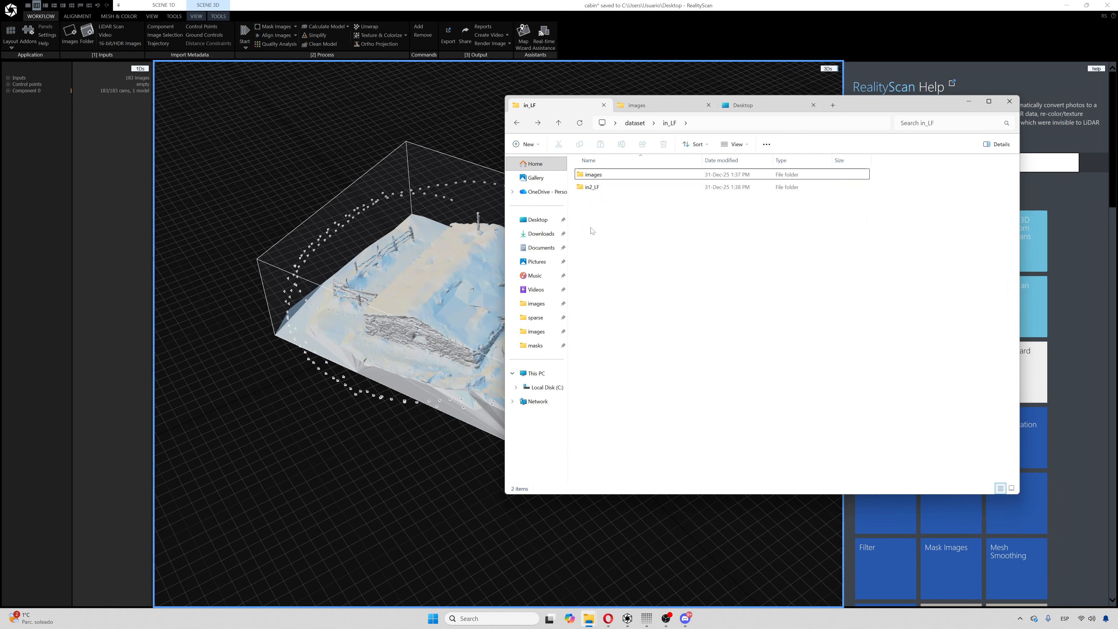
# Open the in2_LF folder and rename its images2 folder as images.
pyautogui.doubleClick(594, 188)
pyautogui.click(594, 175)
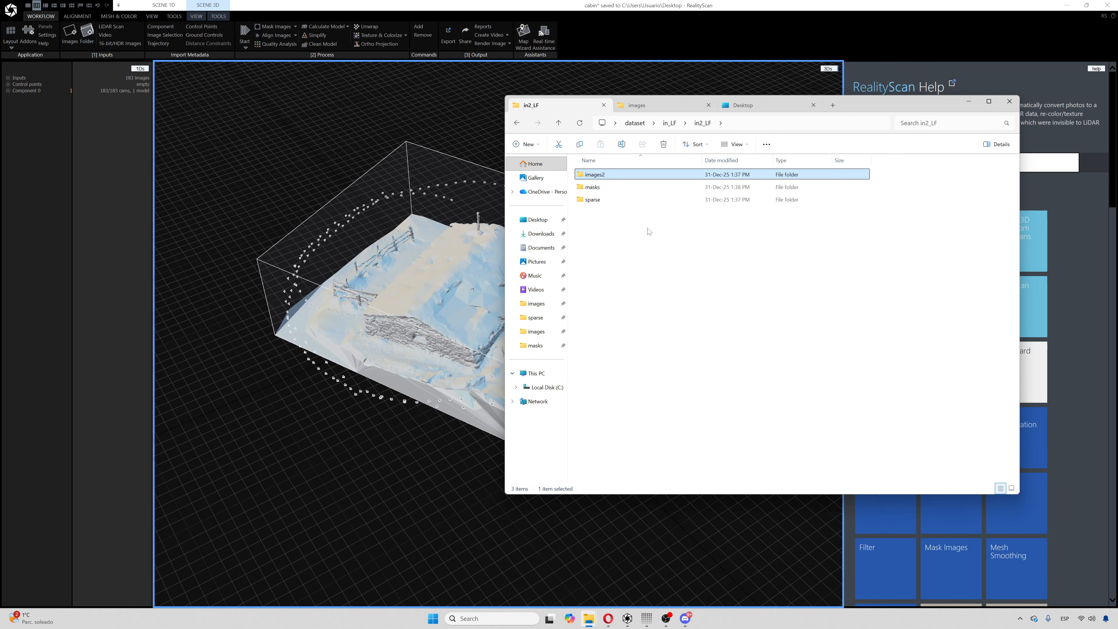
pyautogui.press('F2')
pyautogui.press('End')
pyautogui.press('BackSpace')
pyautogui.click(678, 338)
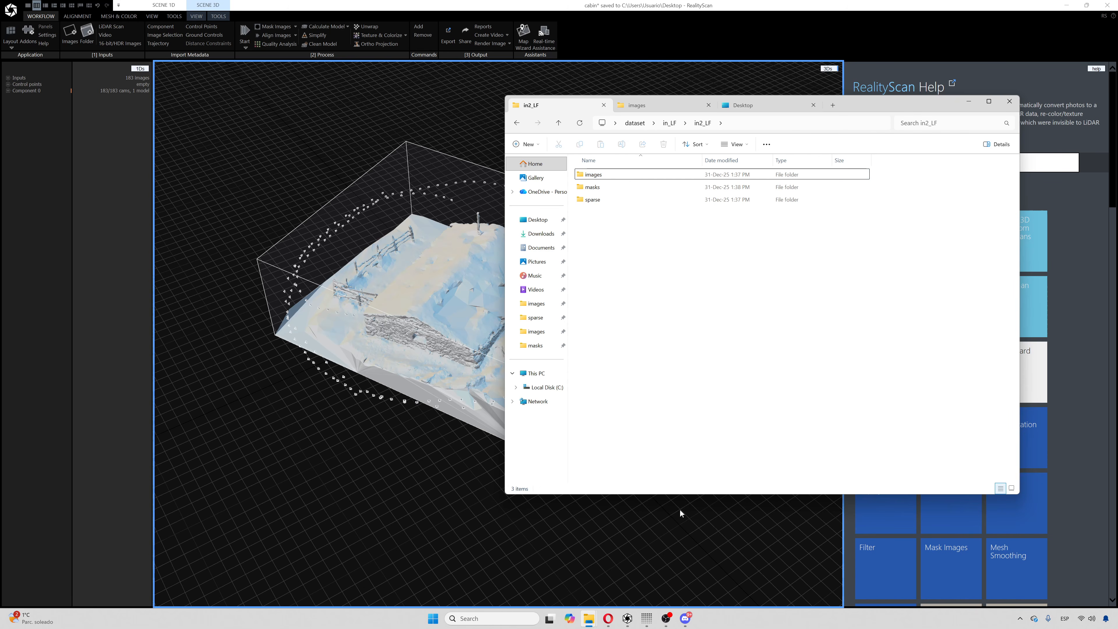
# Switch to the unresponsive LichtFeld Studio session and close it.
pyautogui.click(646, 619)
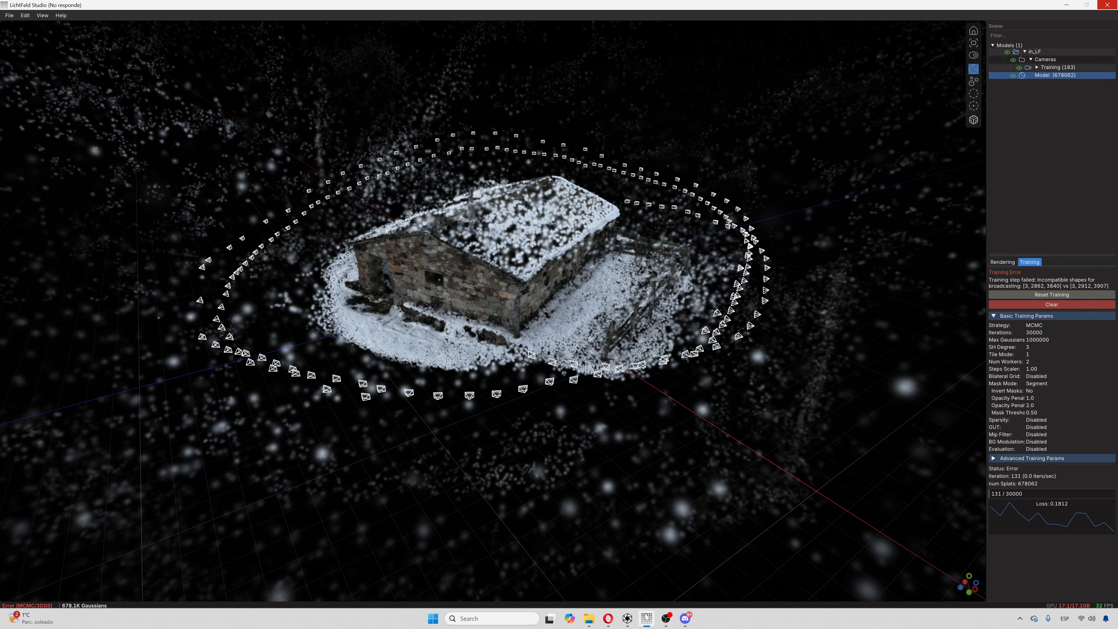
pyautogui.click(1108, 5)
pyautogui.click(520, 318)
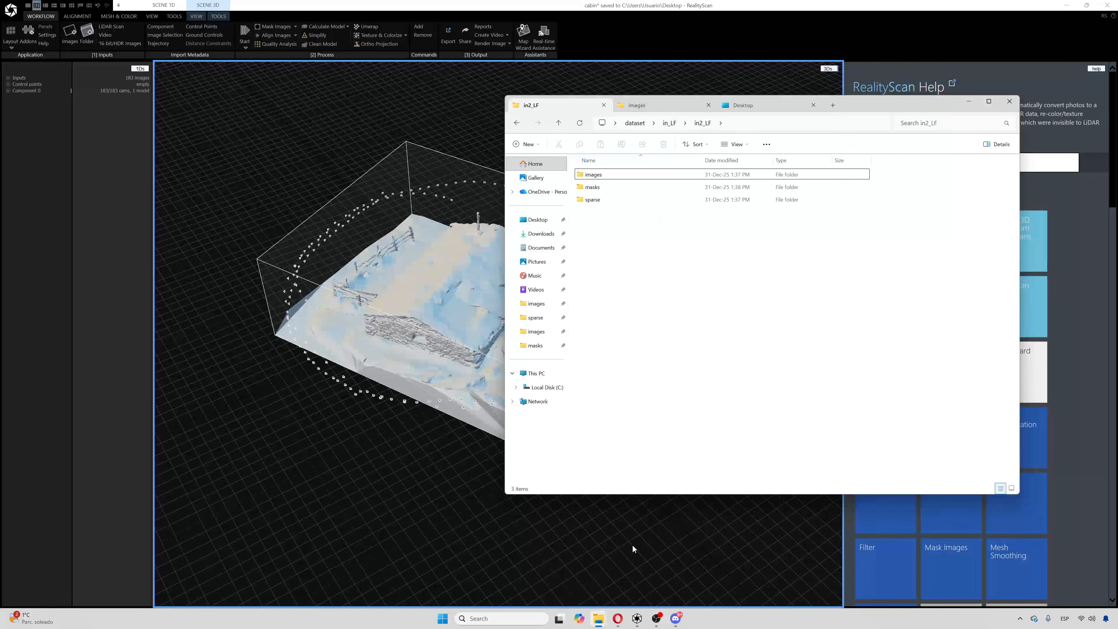
# Relaunch LichtFeld-Studio.exe from the bin folder, return from the masks folder to in2_LF, and maximize the new LichtFeld Studio window.
pyautogui.click(596, 622)
pyautogui.click(598, 570)
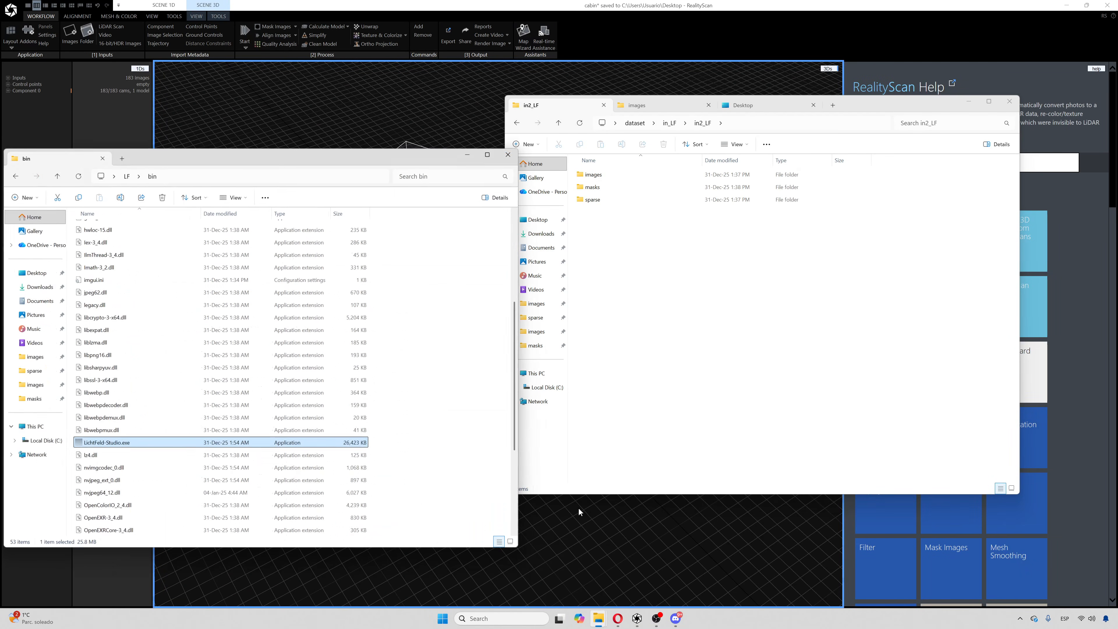
pyautogui.click(661, 281)
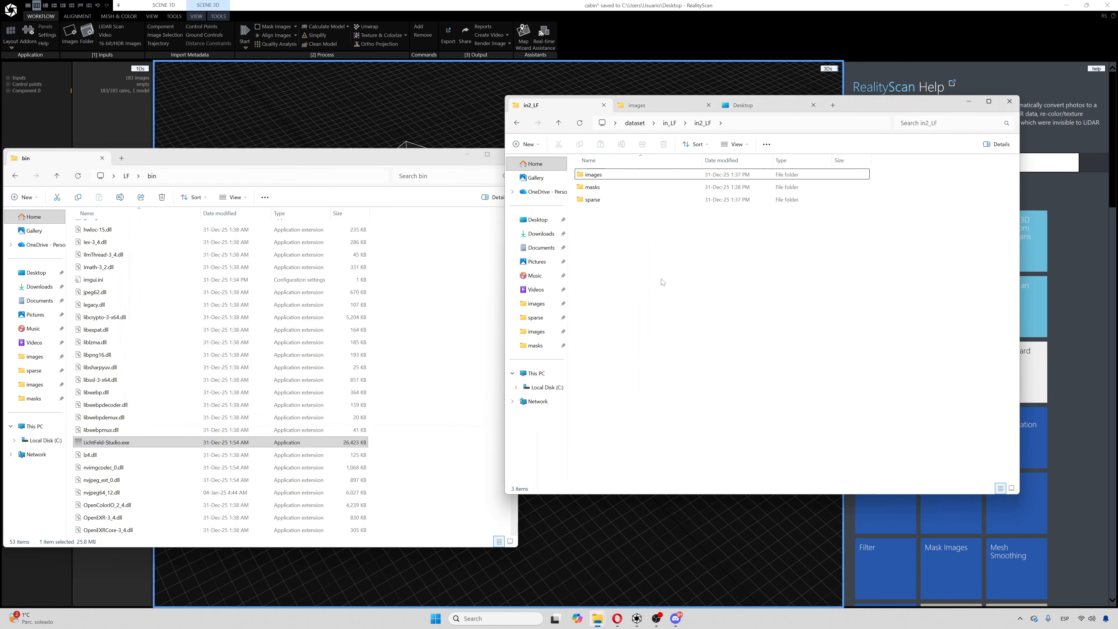
pyautogui.doubleClick(602, 187)
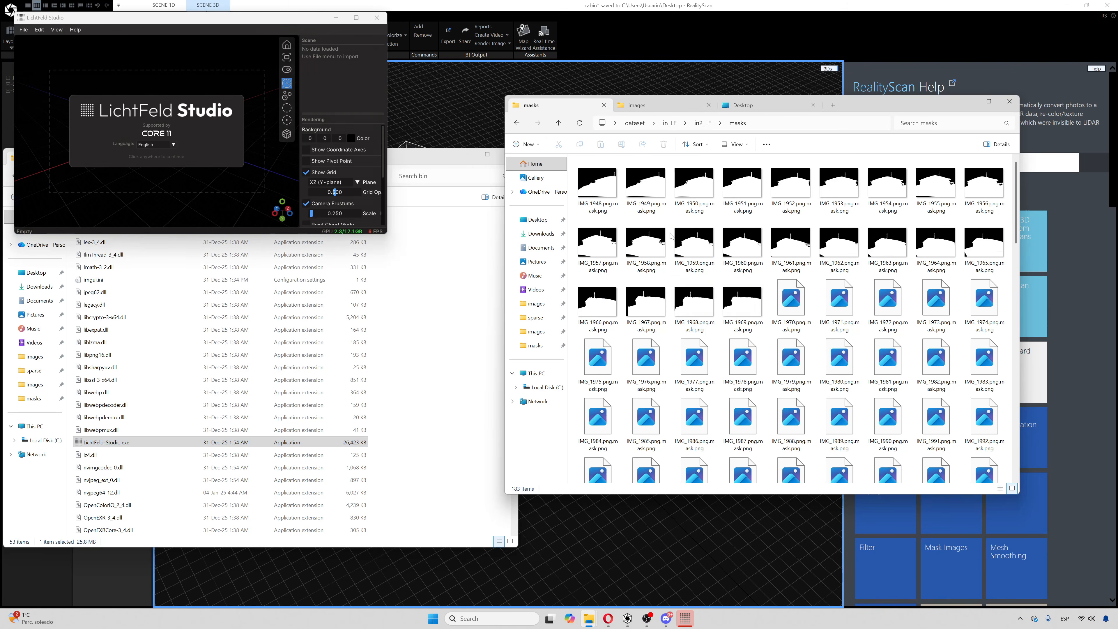
pyautogui.hotkey('alt', 'Left')
pyautogui.click(217, 90)
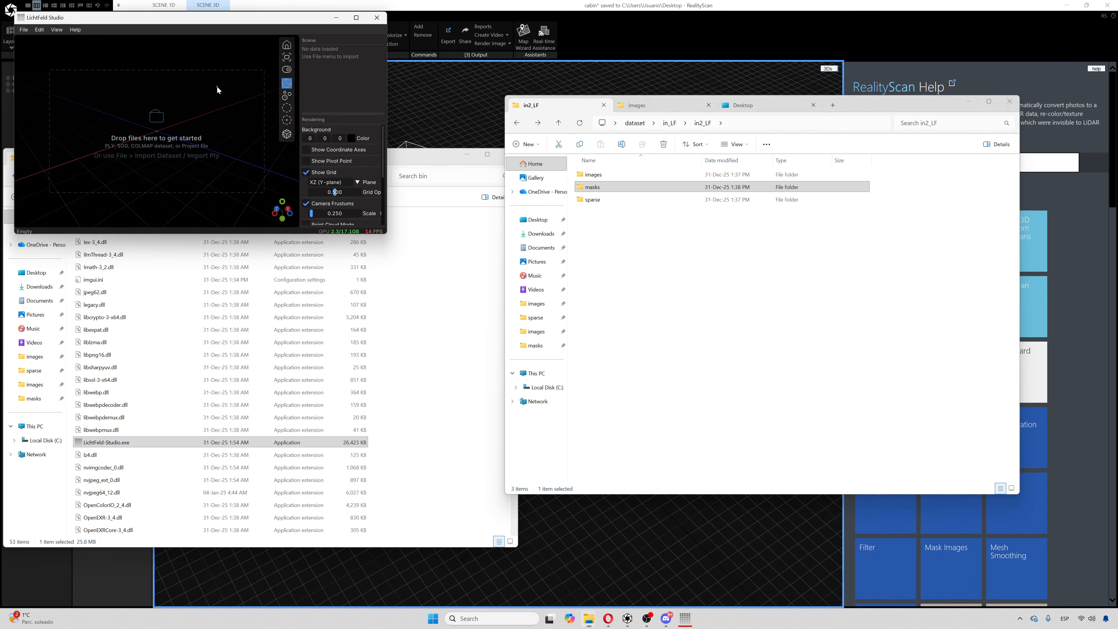
pyautogui.click(356, 17)
# Load the in2_LF folder from File Explorer into LichtFeld Studio as the dataset and frame the whole cabin point cloud.
pyautogui.moveTo(586, 618)
pyautogui.click(520, 572)
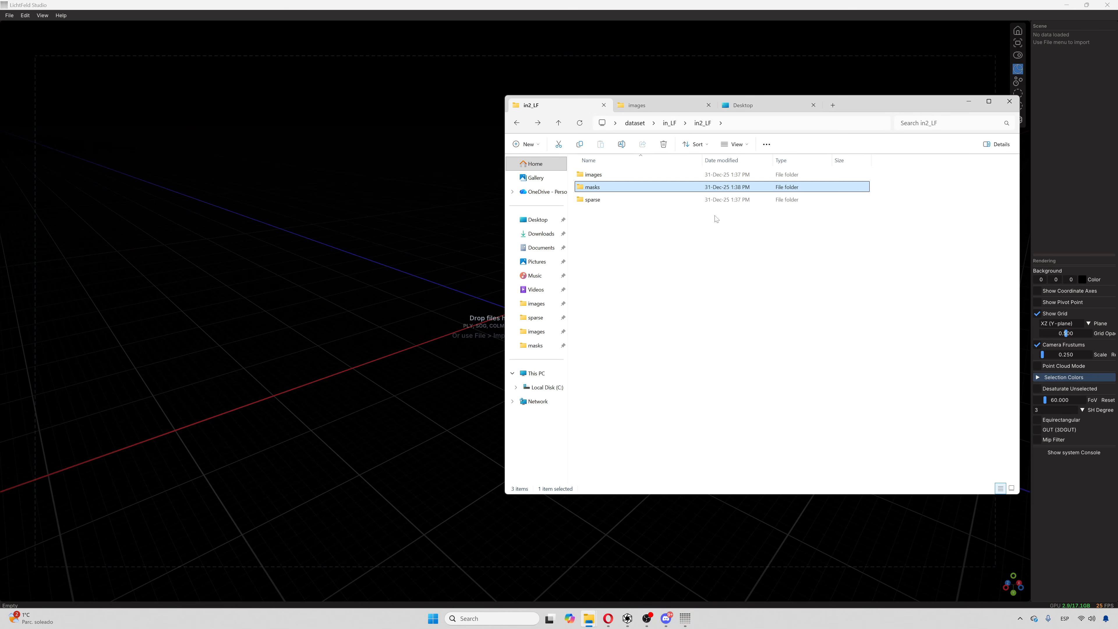
pyautogui.click(557, 122)
pyautogui.moveTo(583, 189); pyautogui.dragTo(401, 185)
pyautogui.click(444, 265)
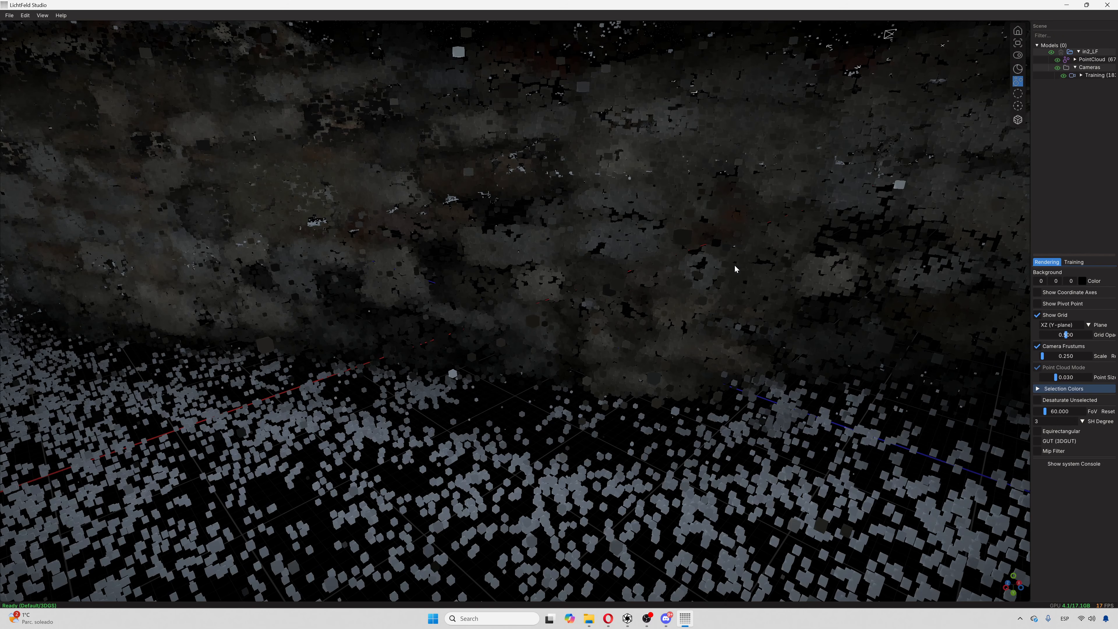
pyautogui.scroll(-10, 530, 395)
pyautogui.moveTo(517, 327); pyautogui.dragTo(1003, 179, button='middle')
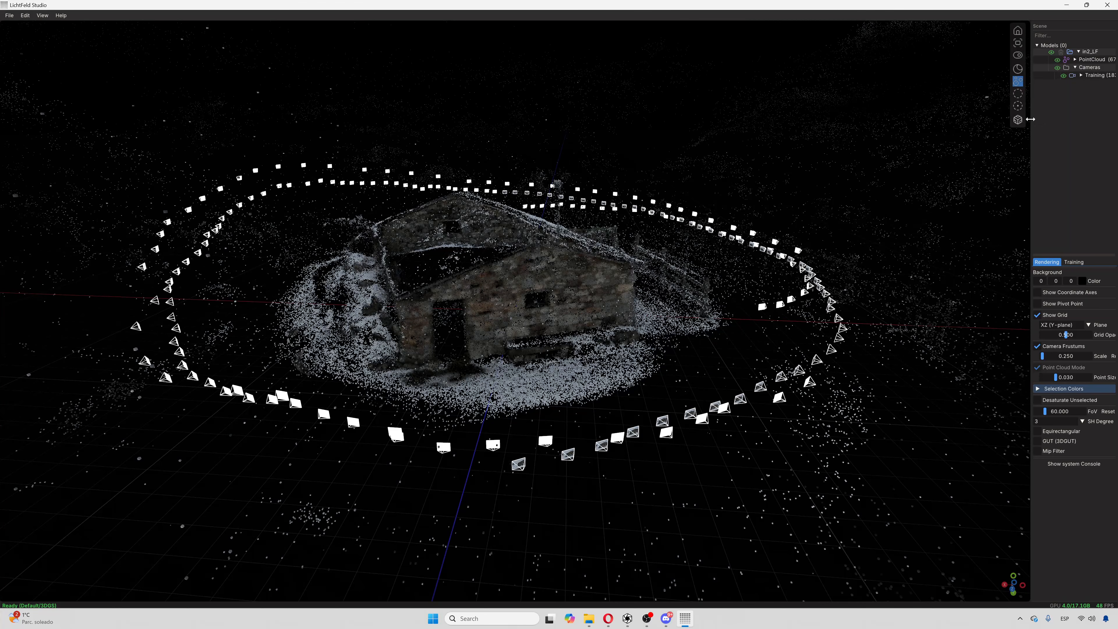
# Widen the scene panel, expand the training cameras, and preview IMG_1948.png with its mask overlay switched on and off.
pyautogui.moveTo(1030, 119); pyautogui.dragTo(923, 116)
pyautogui.click(973, 78)
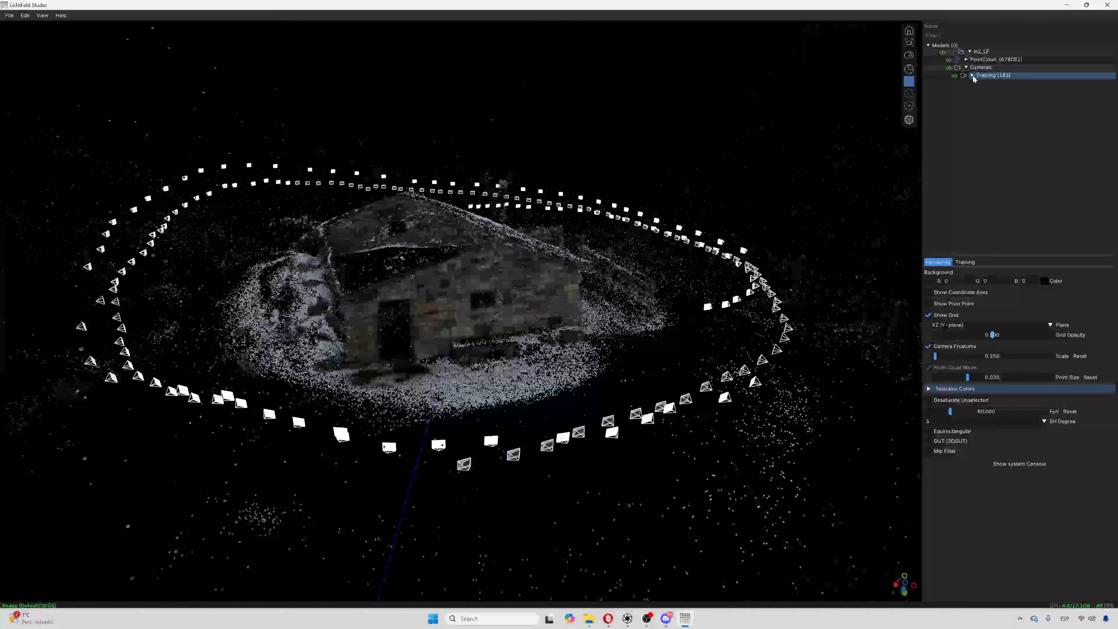
pyautogui.click(973, 76)
pyautogui.doubleClick(1008, 83)
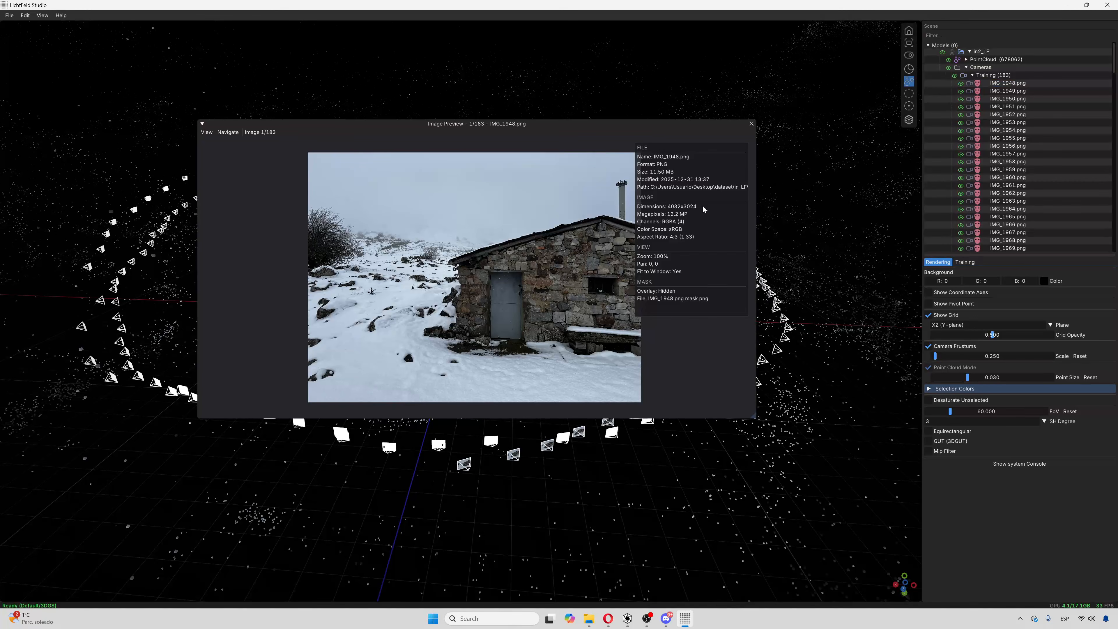
pyautogui.press('m')
pyautogui.press('m')
pyautogui.click(751, 125)
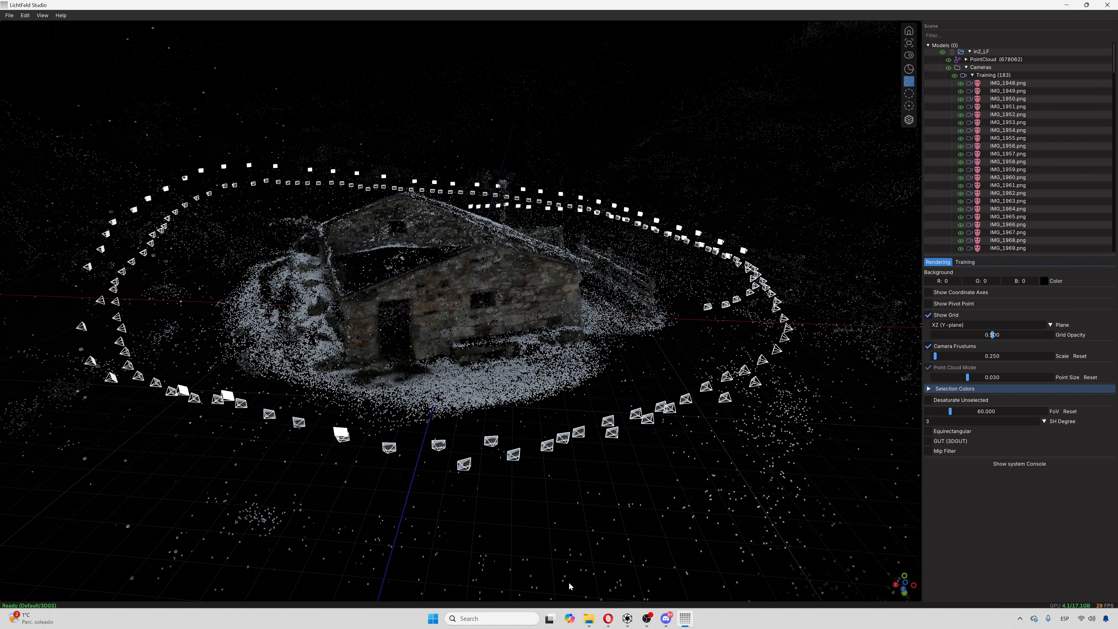
# Switch to File Explorer and open IMG_1948.png from in2_LF's images folder to check its dimensions.
pyautogui.moveTo(589, 618)
pyautogui.click(520, 572)
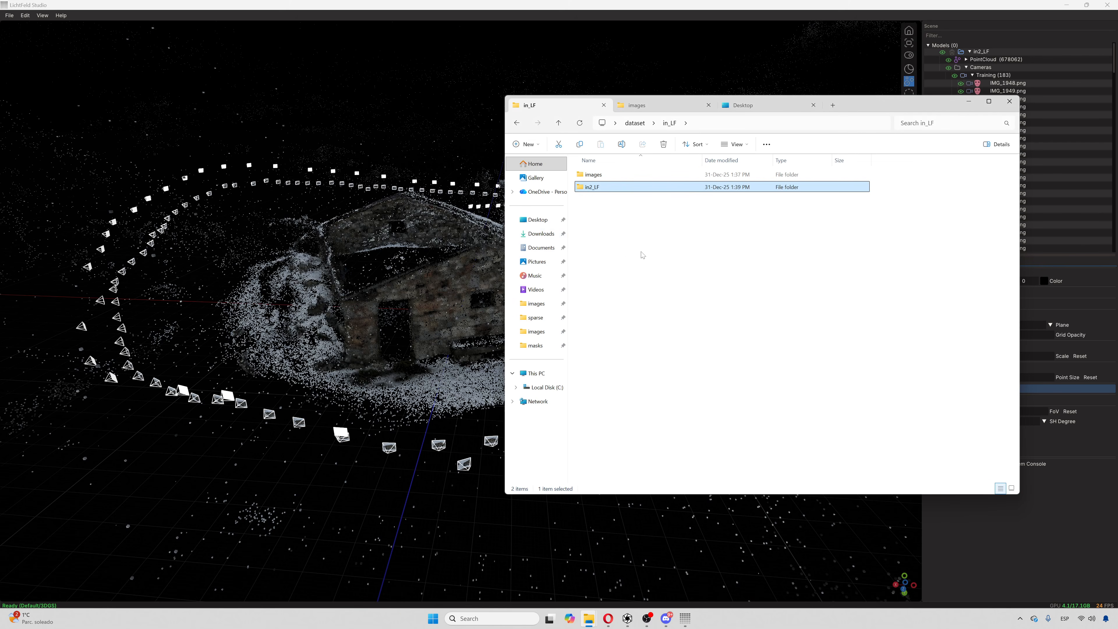
pyautogui.doubleClick(592, 187)
pyautogui.click(603, 174)
pyautogui.doubleClick(603, 174)
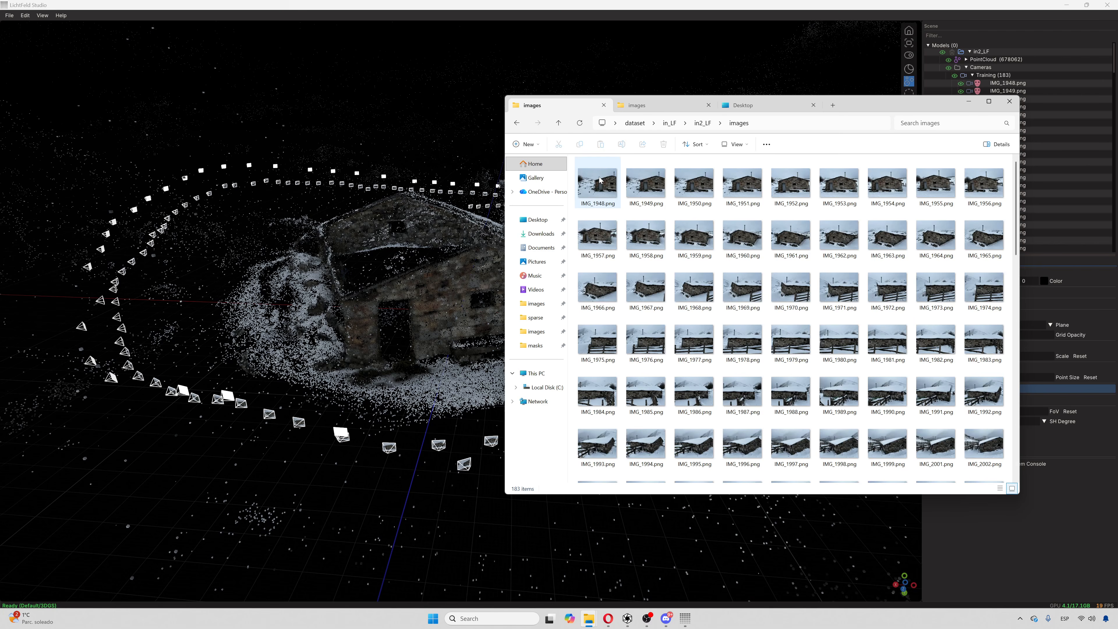
pyautogui.doubleClick(594, 185)
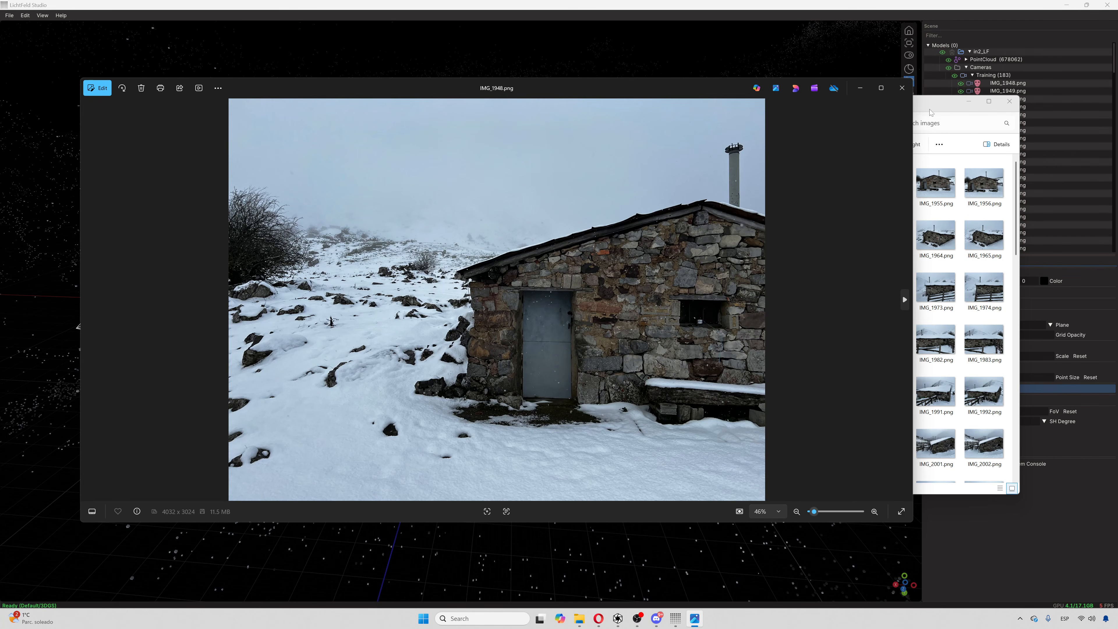
# Open IMG_1948.png.mask.png from the masks folder to compare its dimensions with the photo, and close both image viewers.
pyautogui.click(937, 103)
pyautogui.click(558, 124)
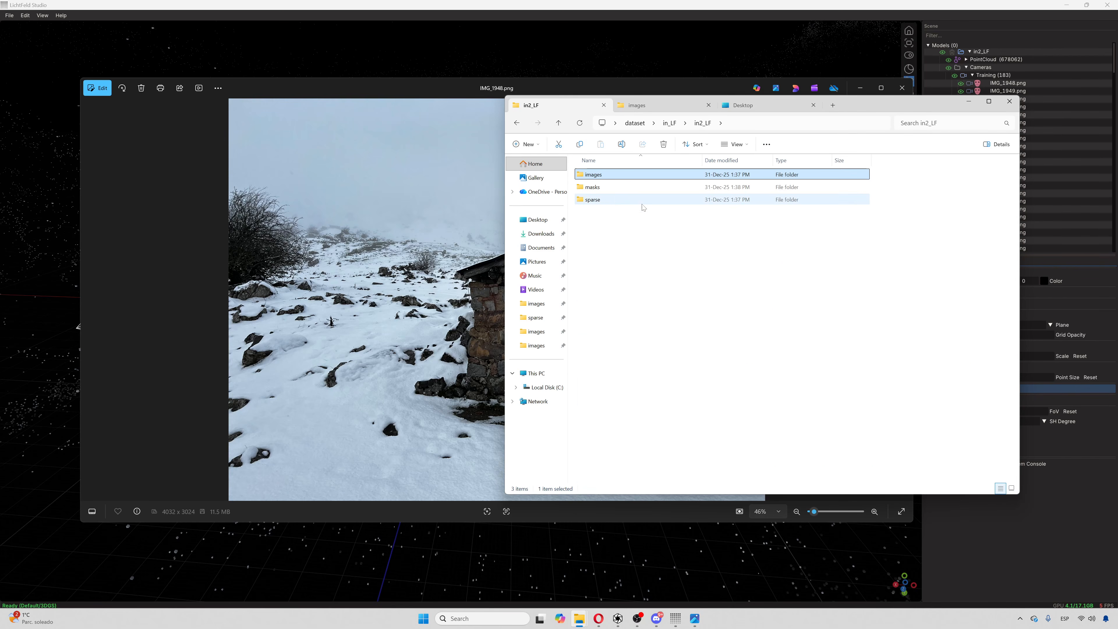
pyautogui.doubleClick(593, 187)
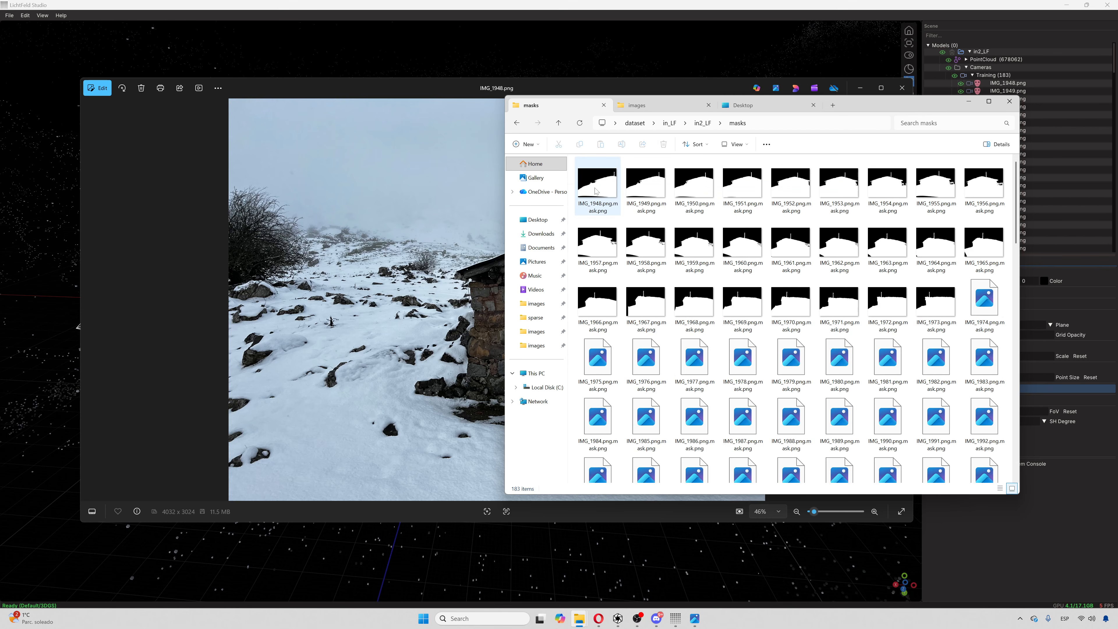
pyautogui.doubleClick(598, 183)
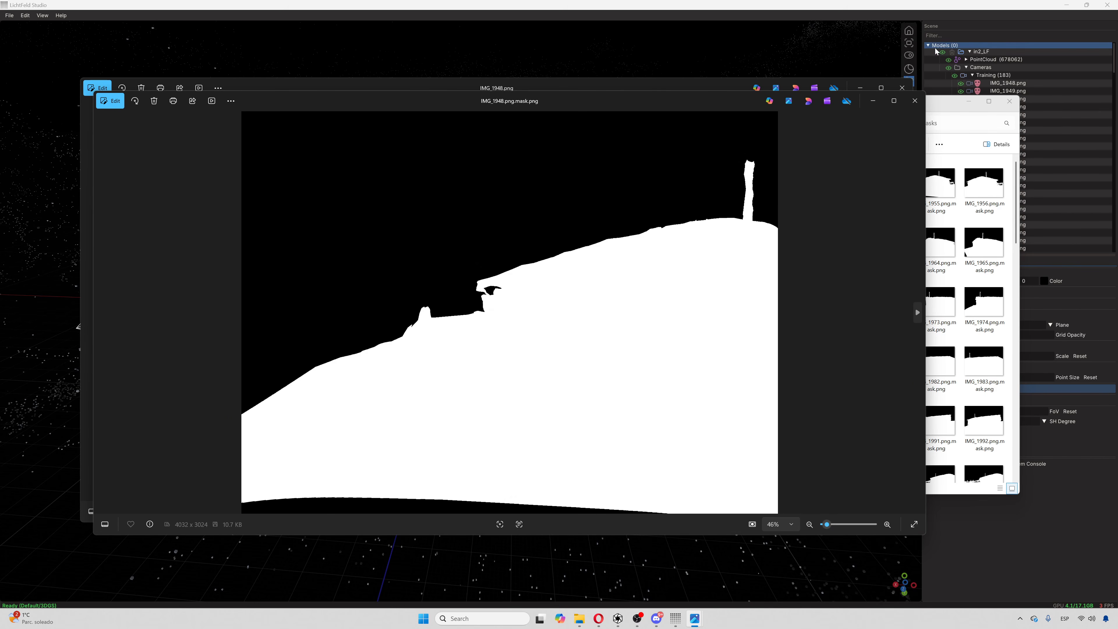
pyautogui.click(916, 100)
pyautogui.click(905, 86)
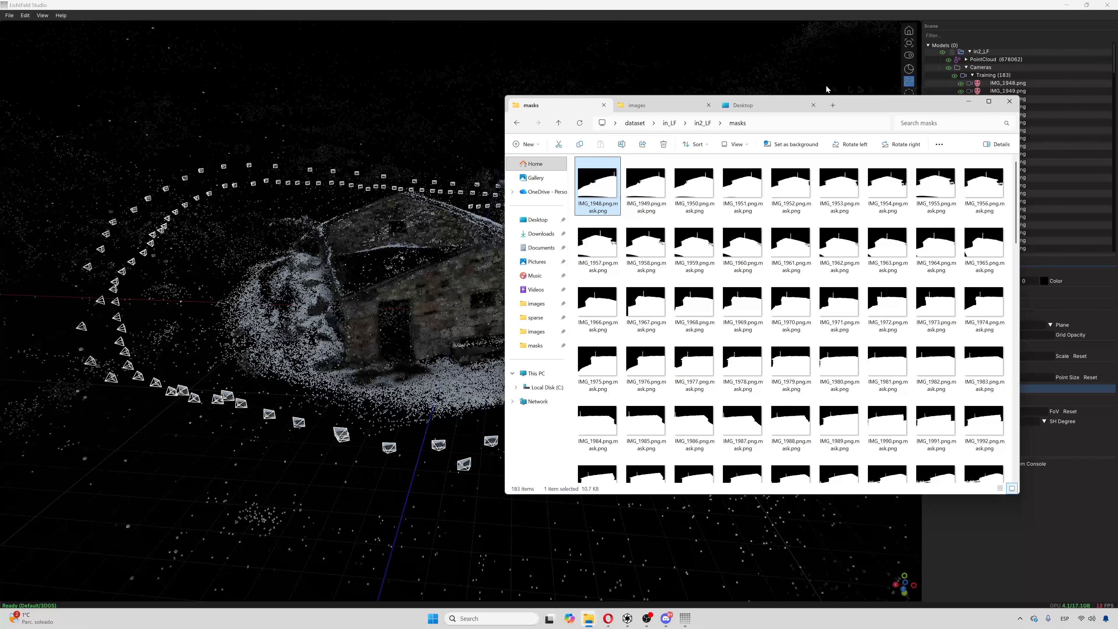
# Return to LichtFeld Studio, set the training Mask Mode to Segment, and try to train the in2_LF dataset.
pyautogui.click(815, 16)
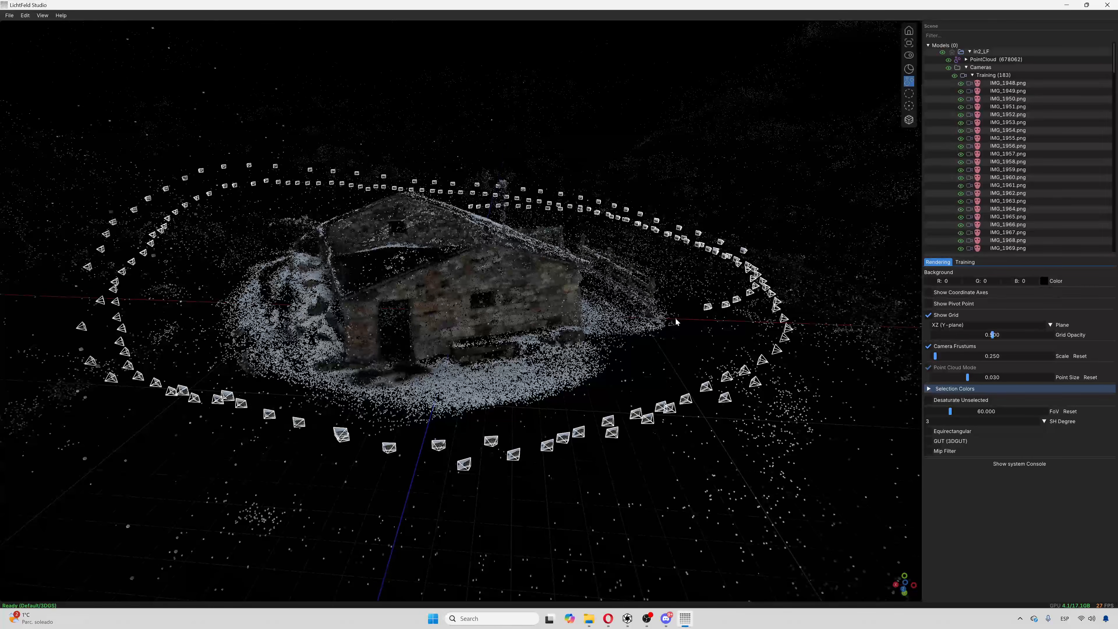
pyautogui.moveTo(678, 321); pyautogui.dragTo(736, 307)
pyautogui.moveTo(736, 307)
pyautogui.mouseDown(button='middle')
pyautogui.moveTo(798, 294)
pyautogui.moveTo(629, 340)
pyautogui.moveTo(656, 320)
pyautogui.moveTo(636, 313)
pyautogui.moveTo(750, 304)
pyautogui.mouseUp(button='middle')
pyautogui.click(965, 263)
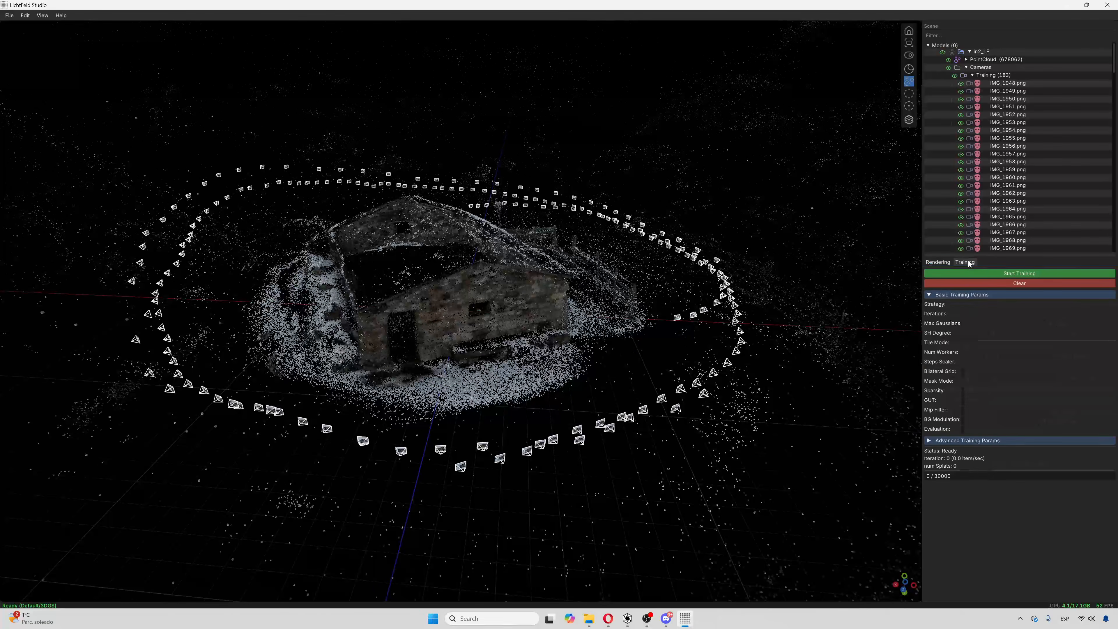
pyautogui.click(981, 383)
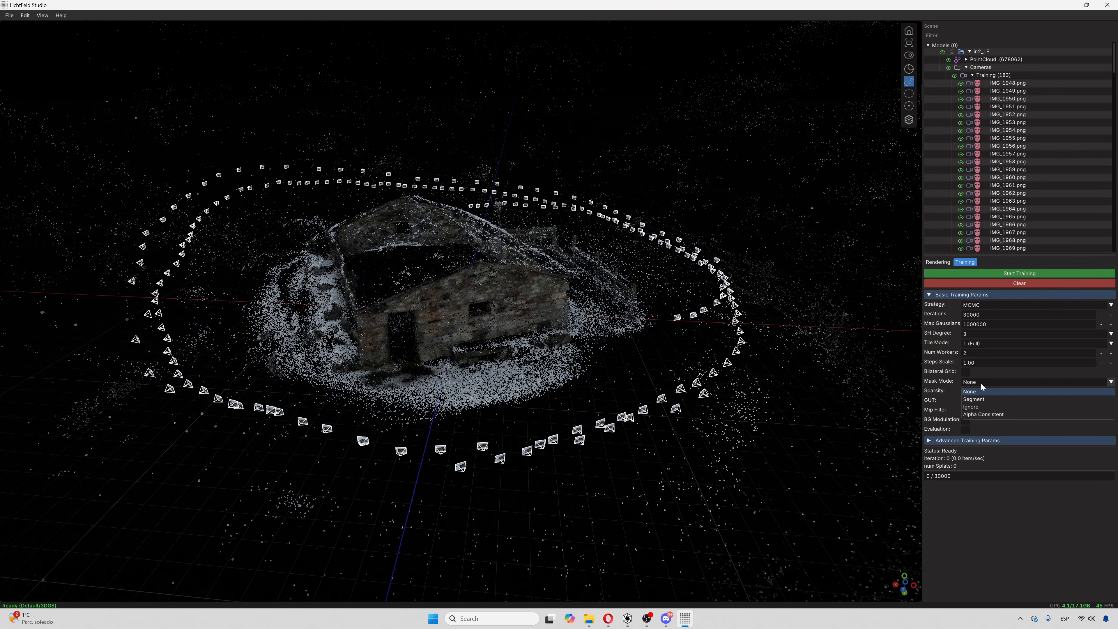
pyautogui.click(980, 402)
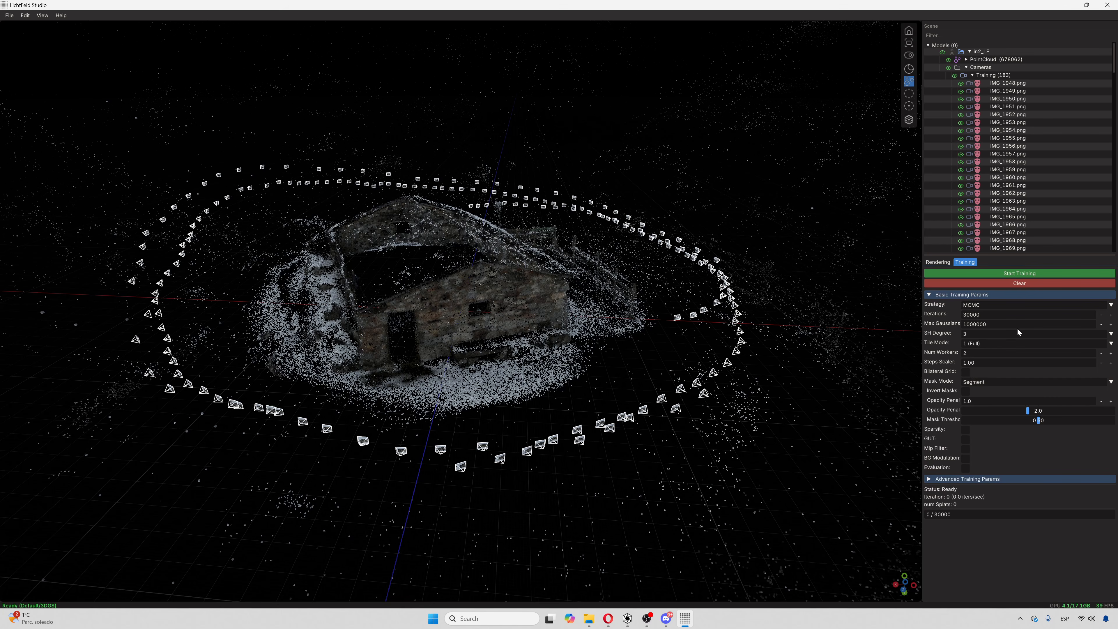
pyautogui.click(1033, 274)
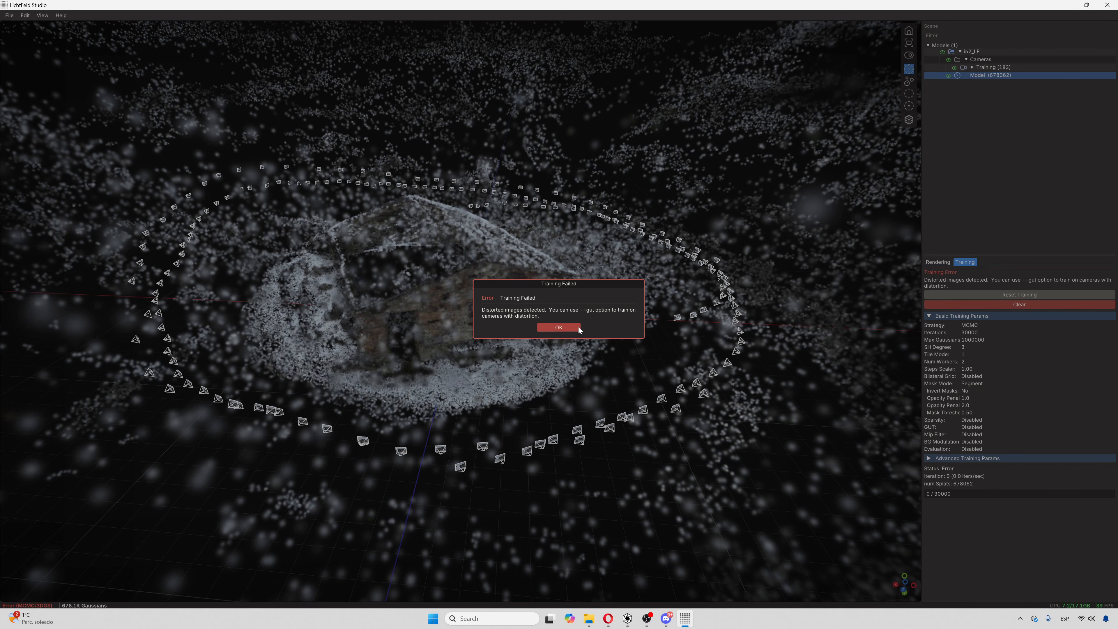
# Dismiss the training error and close LichtFeld Studio.
pyautogui.click(558, 328)
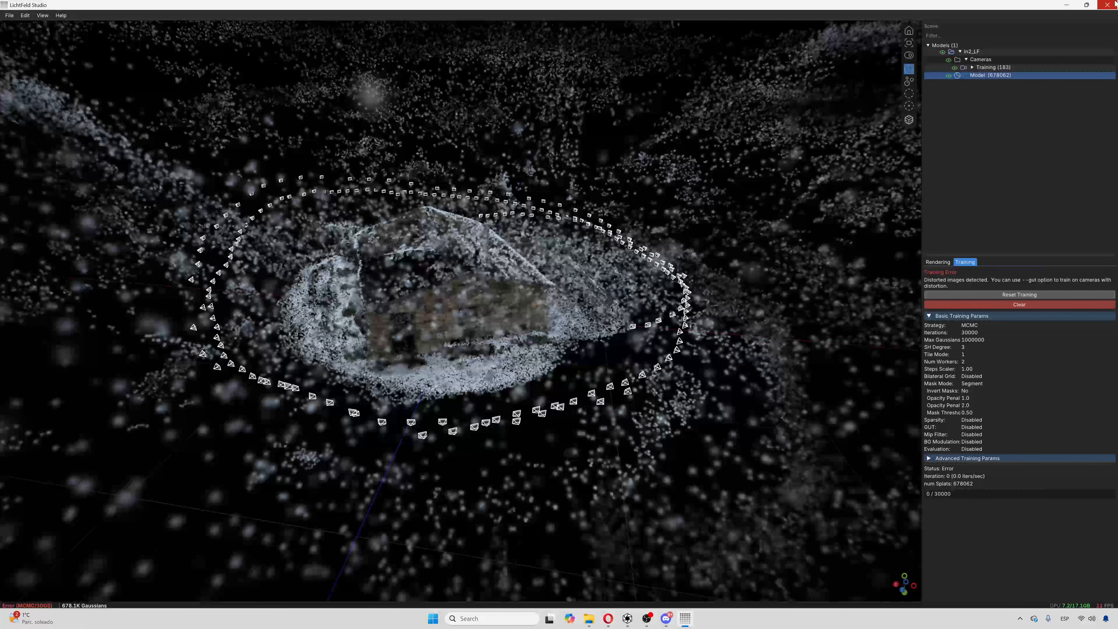
pyautogui.click(1115, 4)
pyautogui.click(592, 319)
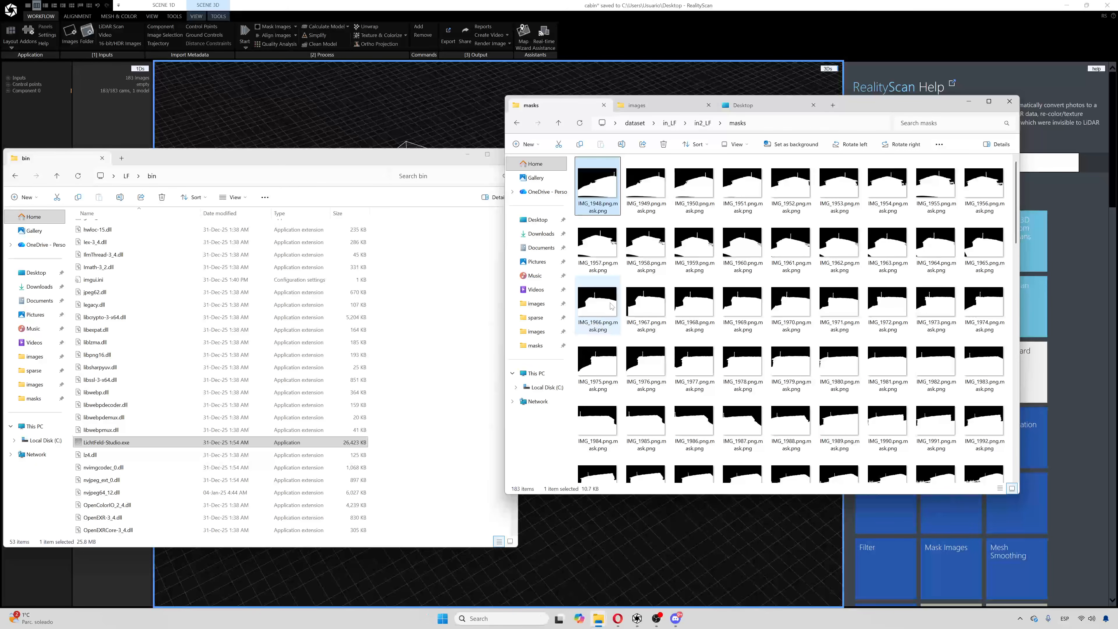
# Delete all the photos inside in2_LF's images folder in File Explorer and go back to in2_LF.
pyautogui.click(560, 124)
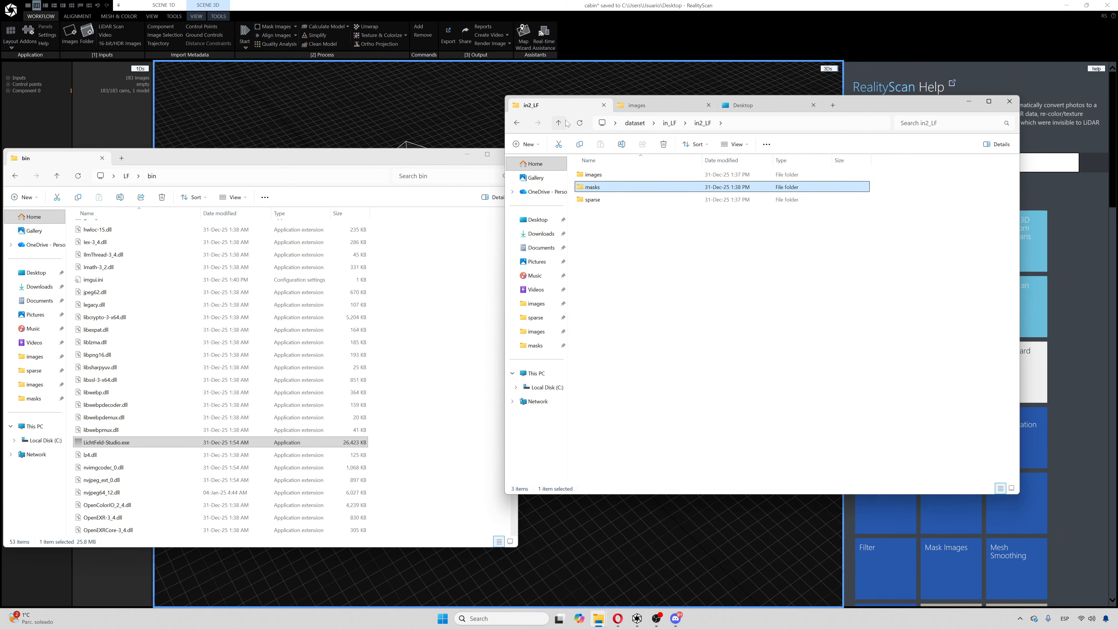
pyautogui.click(565, 124)
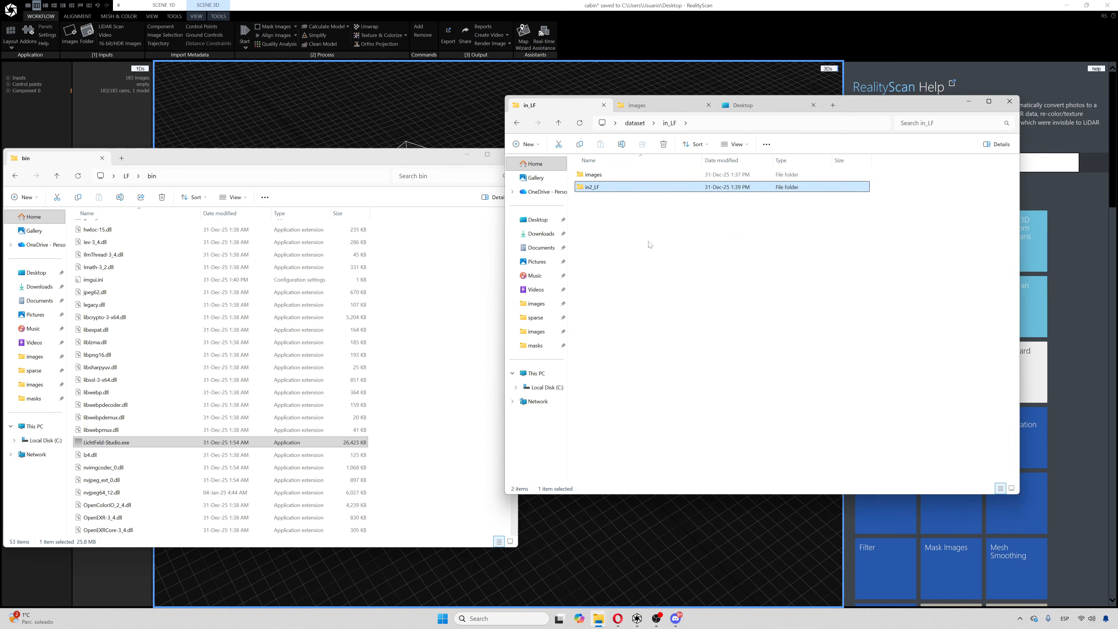
pyautogui.doubleClick(581, 189)
pyautogui.doubleClick(593, 176)
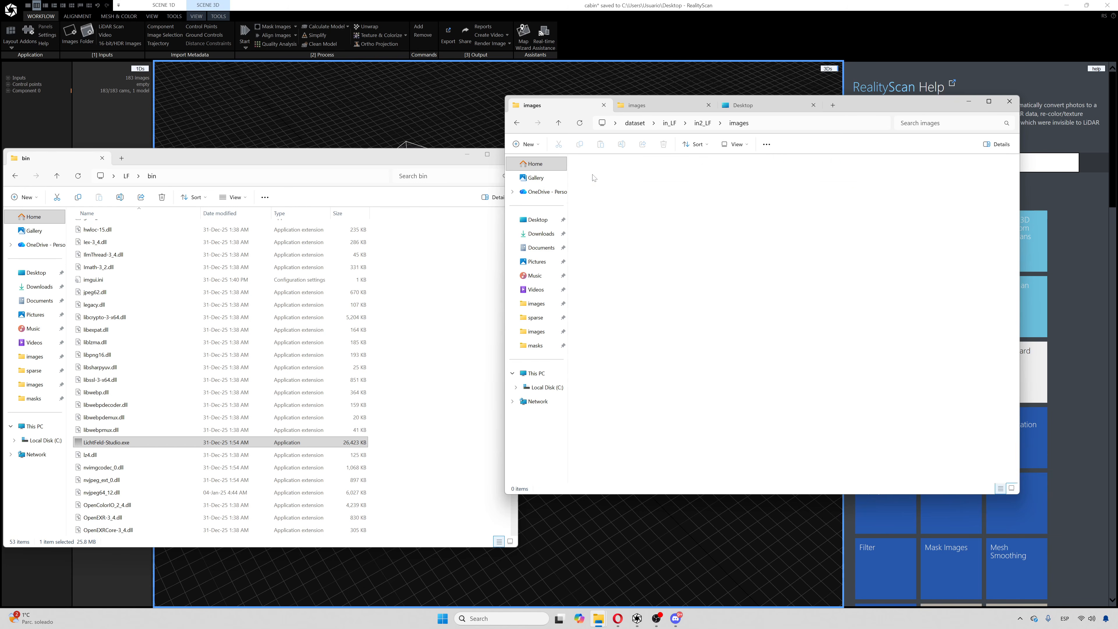
pyautogui.hotkey('ctrl', 'a')
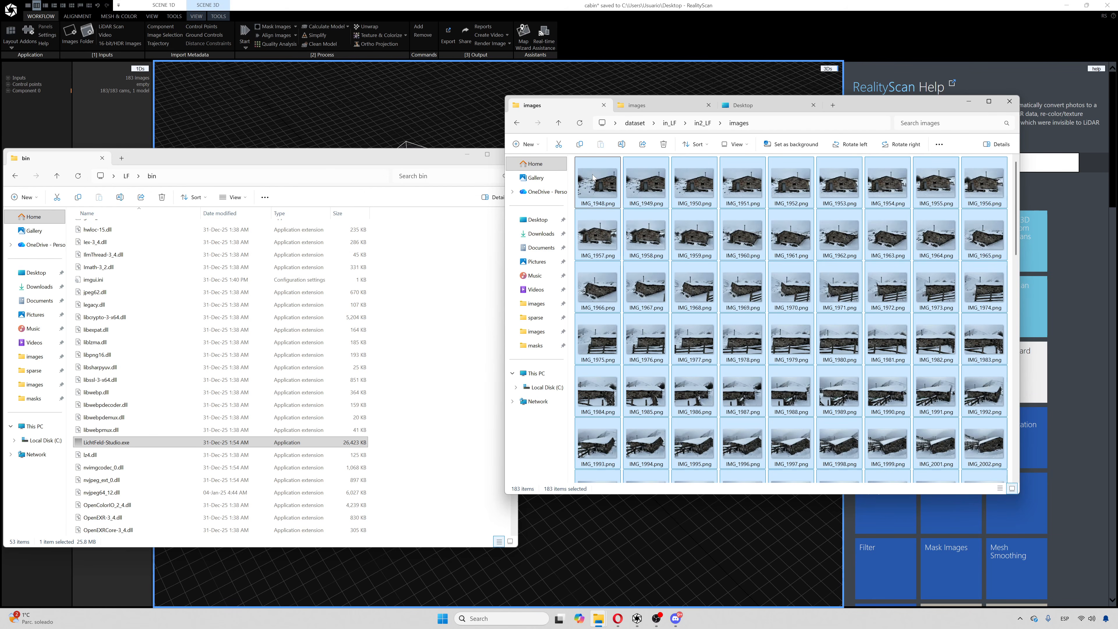
pyautogui.hotkey('alt', 'Left')
# Delete all the mask images in in2_LF's masks folder, skipping the locked IMG_2049.png.mask.png.
pyautogui.click(599, 188)
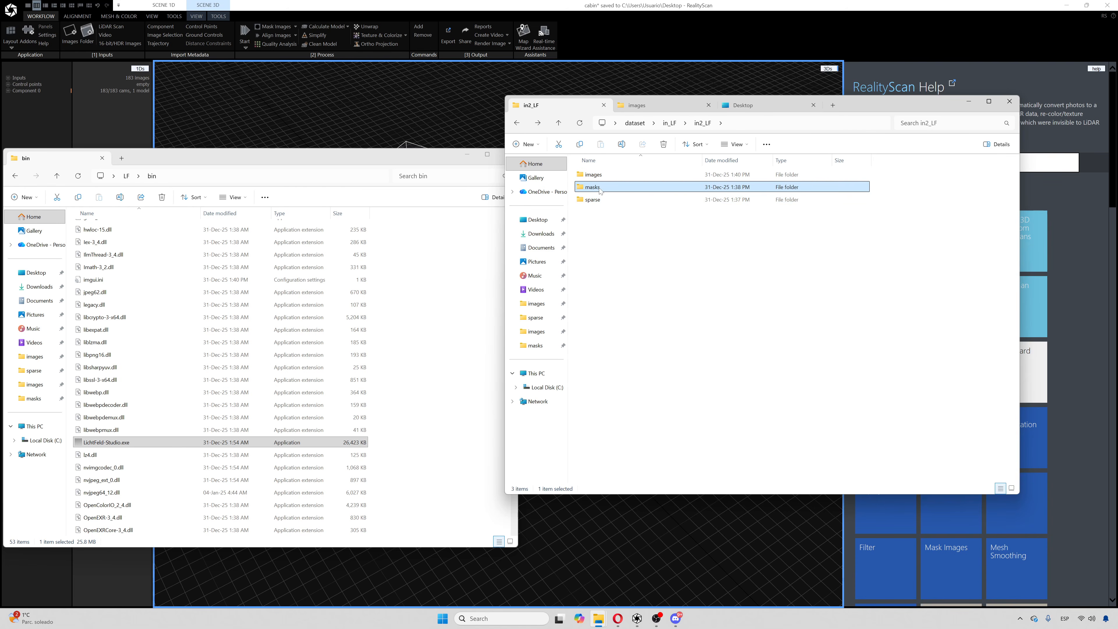
pyautogui.doubleClick(600, 189)
pyautogui.hotkey('ctrl', 'a')
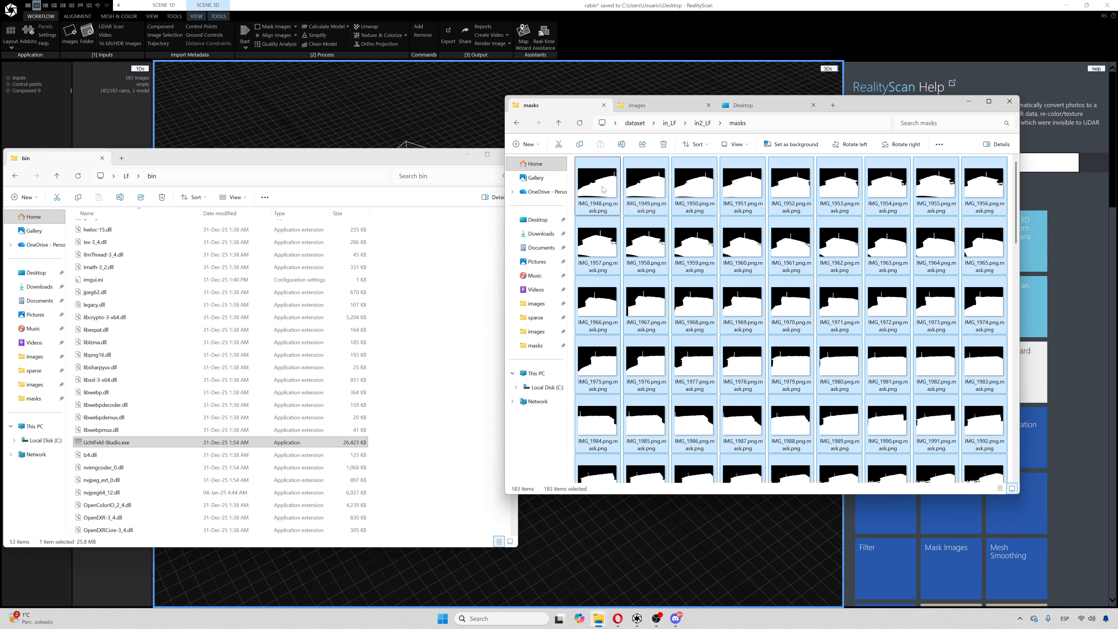
pyautogui.press('Delete')
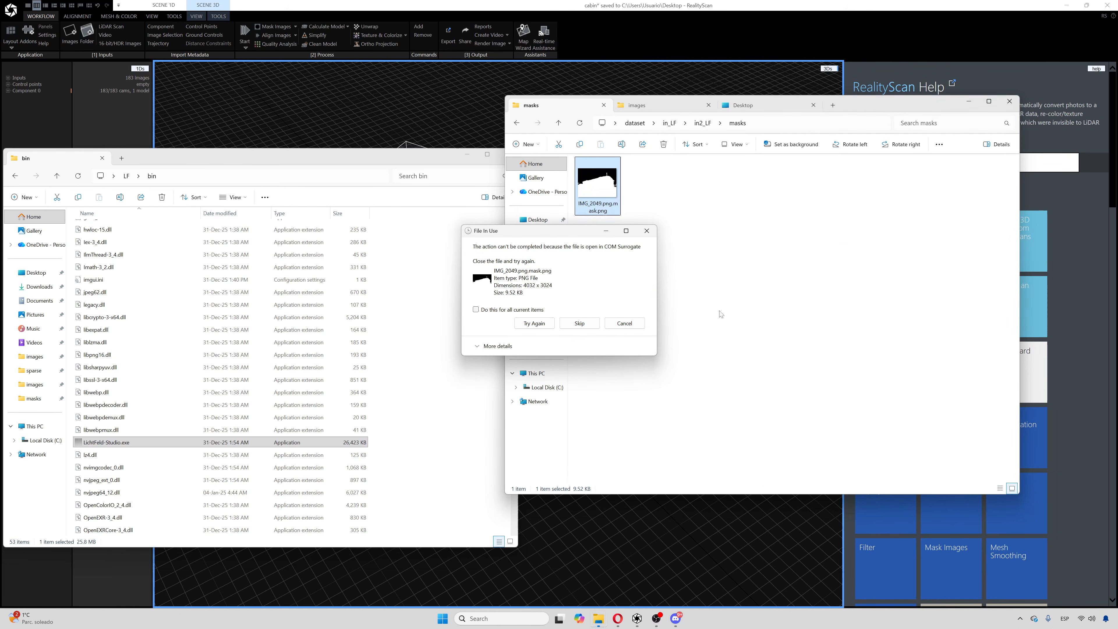
pyautogui.click(625, 323)
pyautogui.moveTo(696, 289); pyautogui.dragTo(546, 112)
pyautogui.press('Delete')
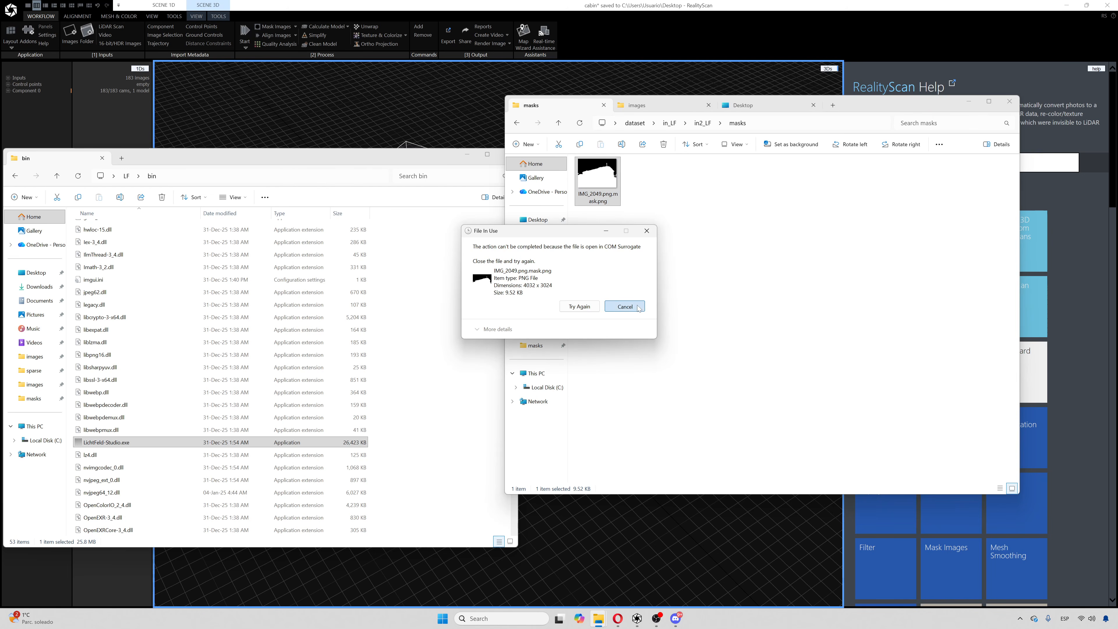
pyautogui.click(626, 307)
# Create a folder named in3_LF inside in_LF and open it.
pyautogui.hotkey('alt', 'Left')
pyautogui.hotkey('alt', 'Left')
pyautogui.rightClick(608, 226)
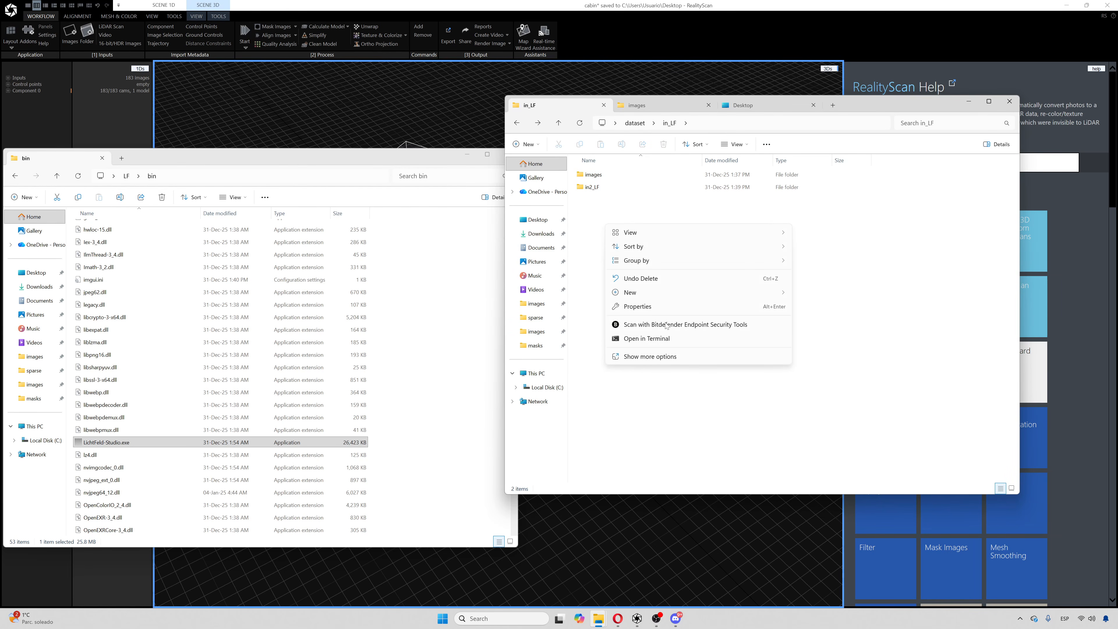
pyautogui.moveTo(639, 292)
pyautogui.click(803, 296)
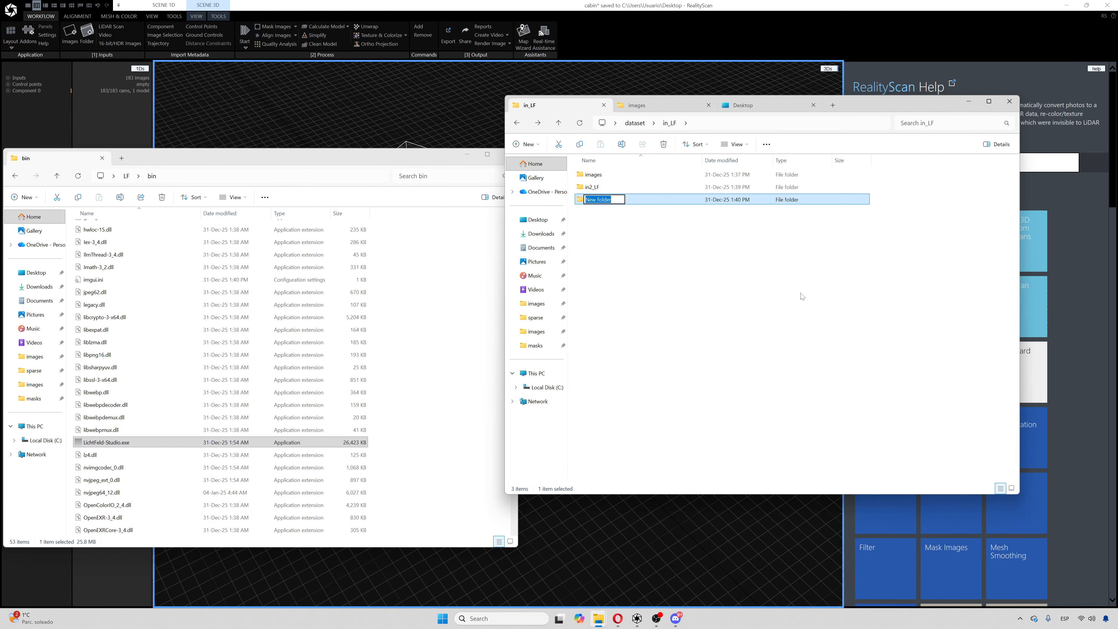
pyautogui.write('in3_LF')
pyautogui.press('Return')
pyautogui.press('Return')
# Create a subfolder named images inside in3_LF.
pyautogui.rightClick(716, 278)
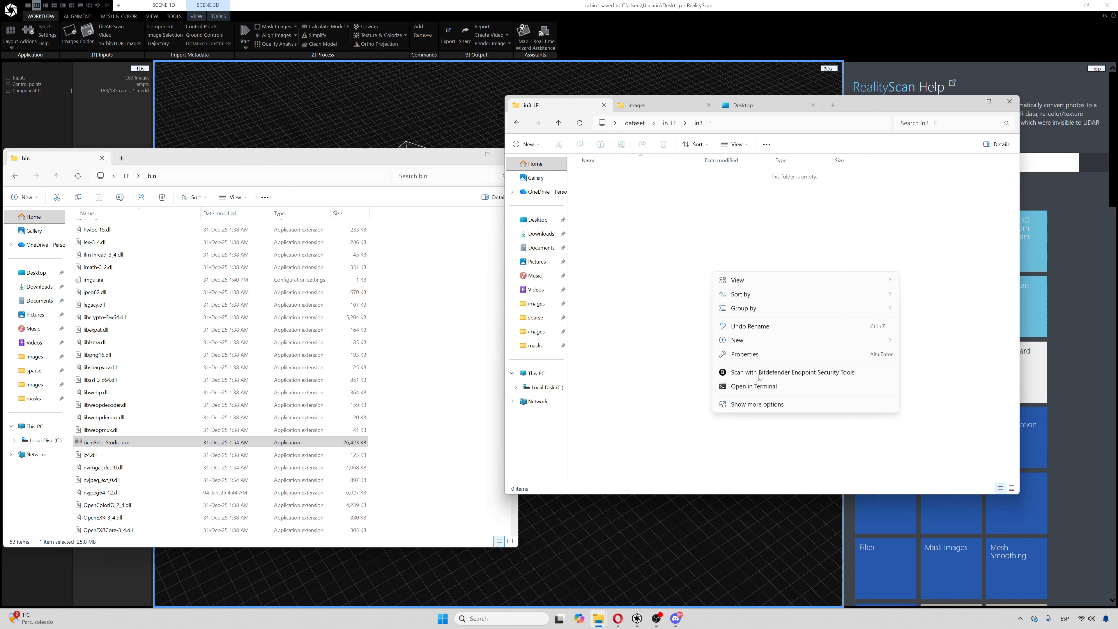
pyautogui.moveTo(749, 342)
pyautogui.click(920, 343)
pyautogui.write('iamges')
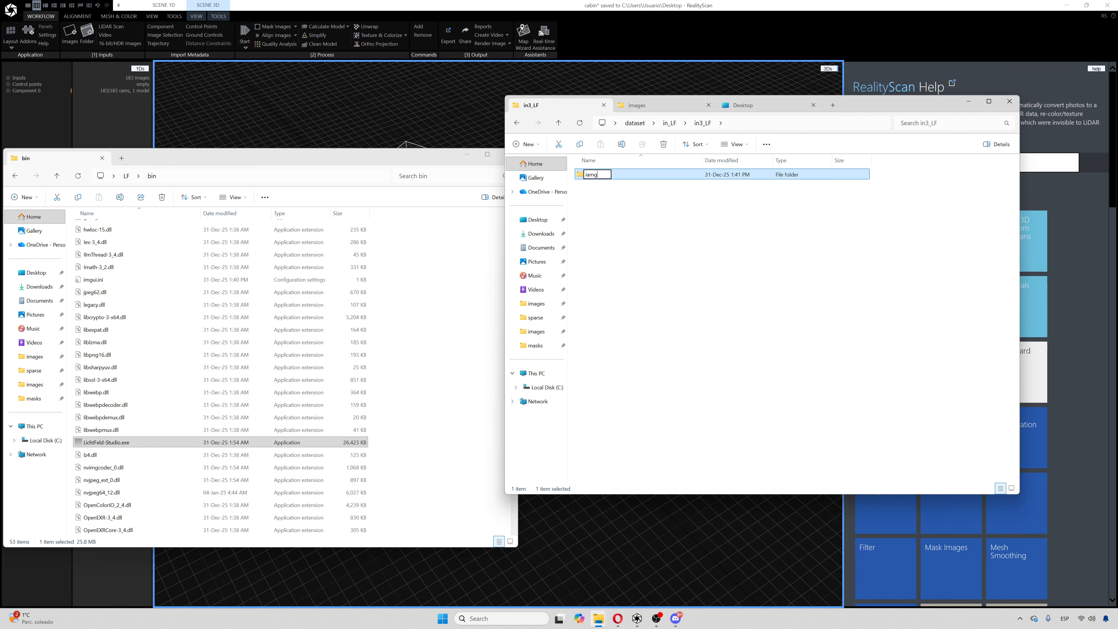
pyautogui.press('Return')
pyautogui.press('F2')
pyautogui.write('images')
pyautogui.press('Return')
# Add two more subfolders to in3_LF, named masks and sparse.
pyautogui.rightClick(684, 215)
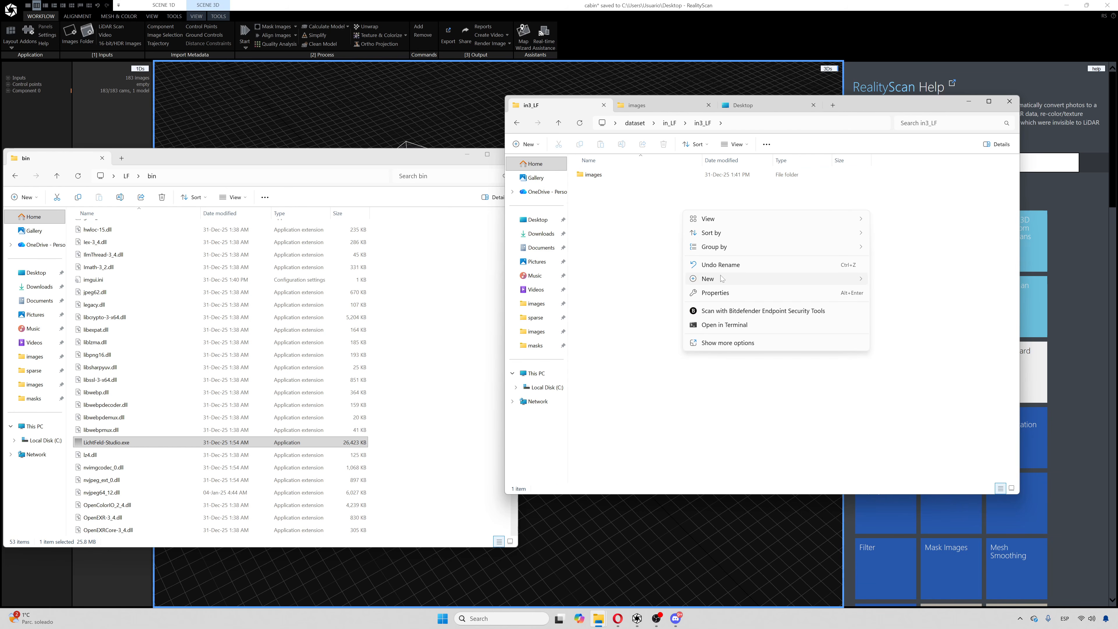
pyautogui.moveTo(722, 279)
pyautogui.click(919, 285)
pyautogui.write('masks')
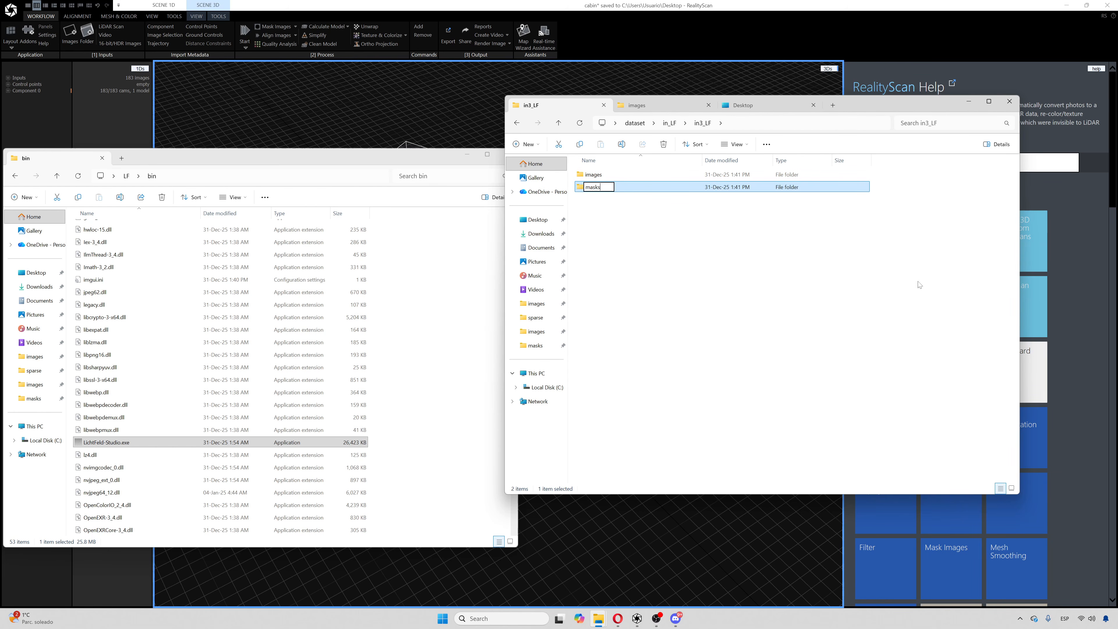
pyautogui.press('Return')
pyautogui.rightClick(672, 244)
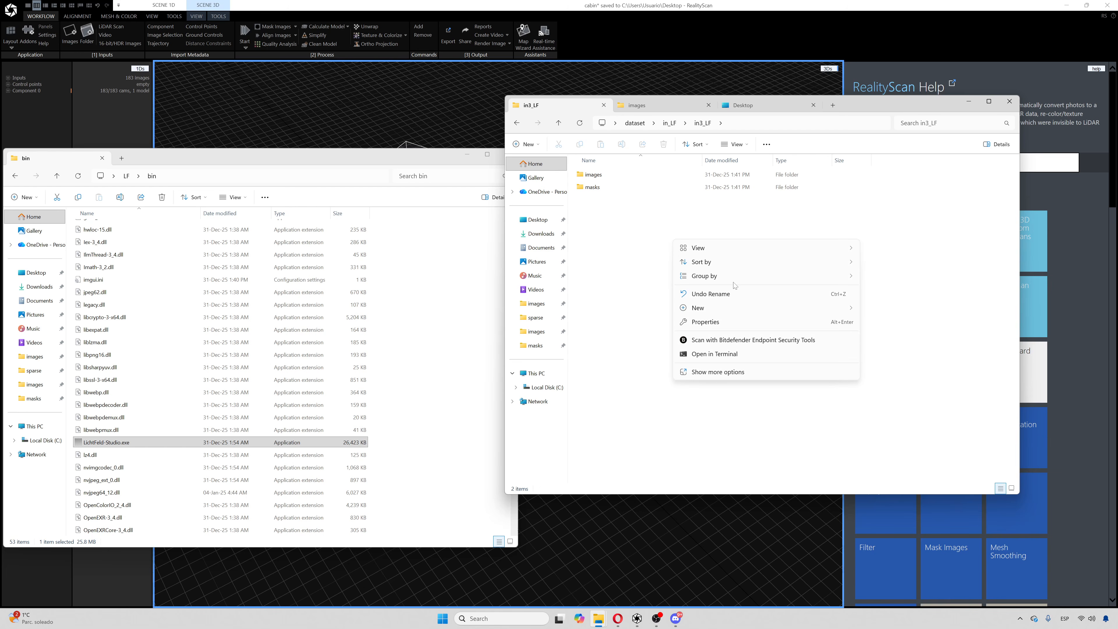
pyautogui.moveTo(712, 314)
pyautogui.click(885, 311)
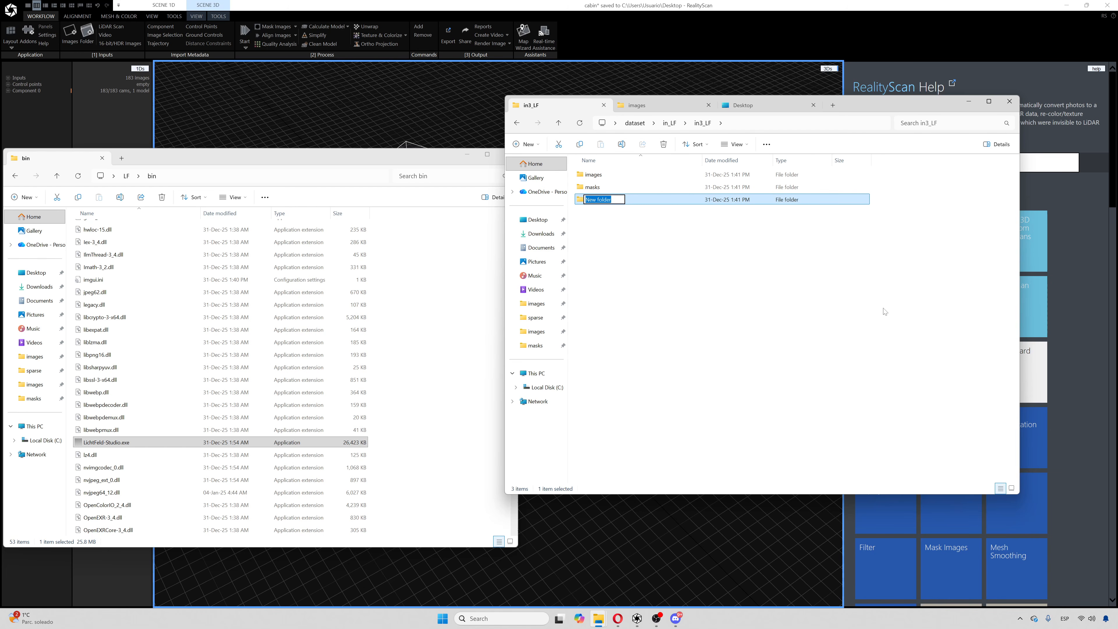
pyautogui.write('sparse')
pyautogui.press('Return')
pyautogui.click(843, 315)
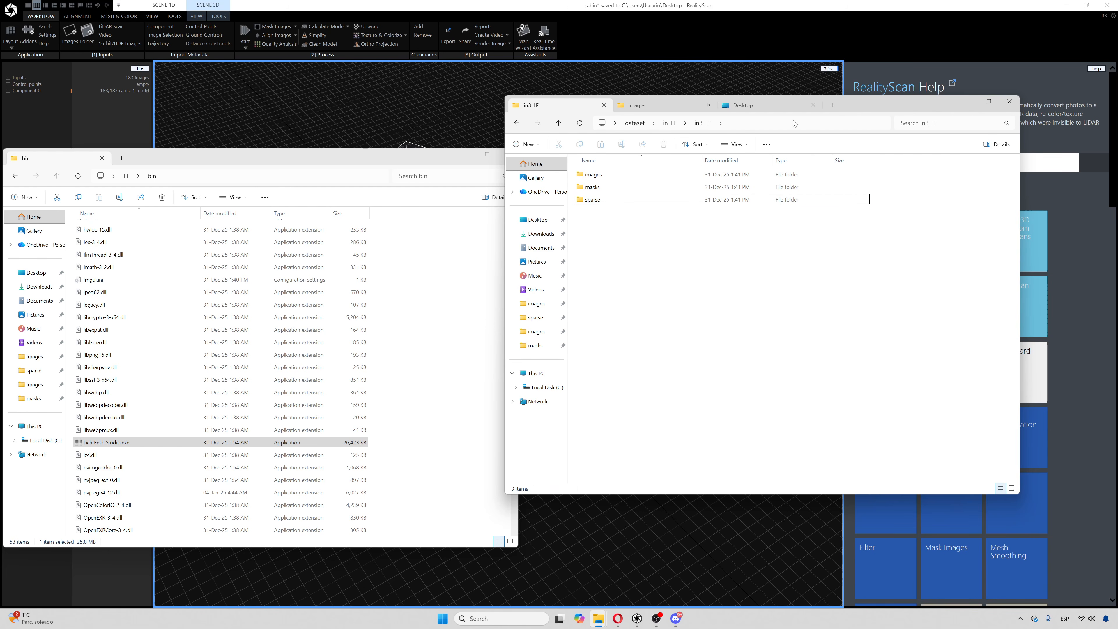
# Copy the in3_LF path, switch to RealityScan and start a COLMAP Text Format export saved as cabin.txt in in3_LF's sparse folder.
pyautogui.click(793, 121)
pyautogui.click(738, 335)
pyautogui.click(636, 11)
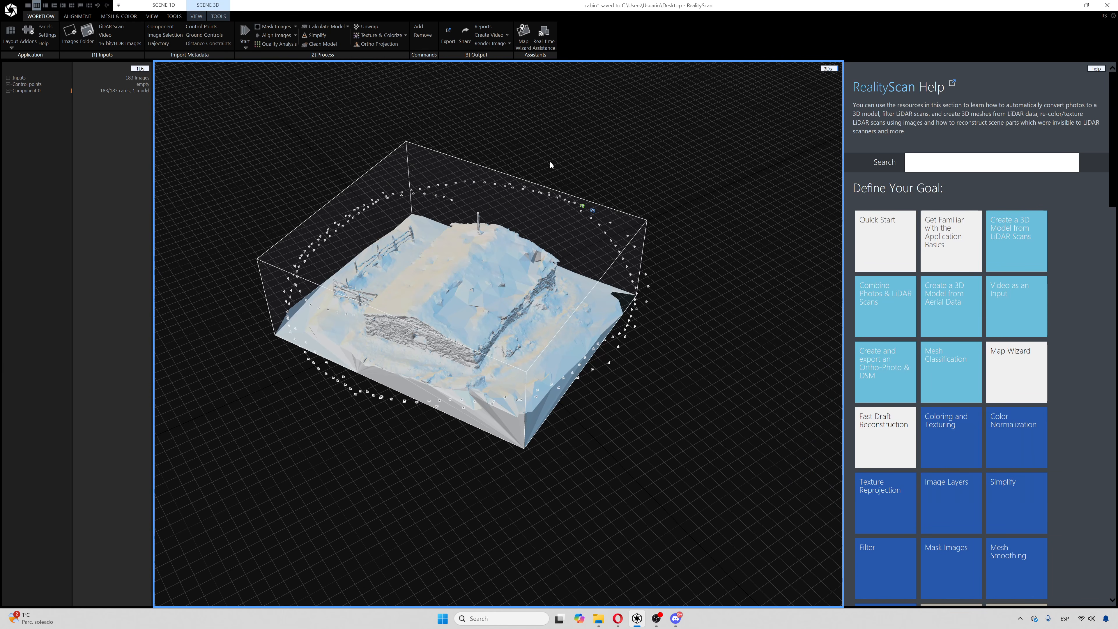
pyautogui.click(446, 34)
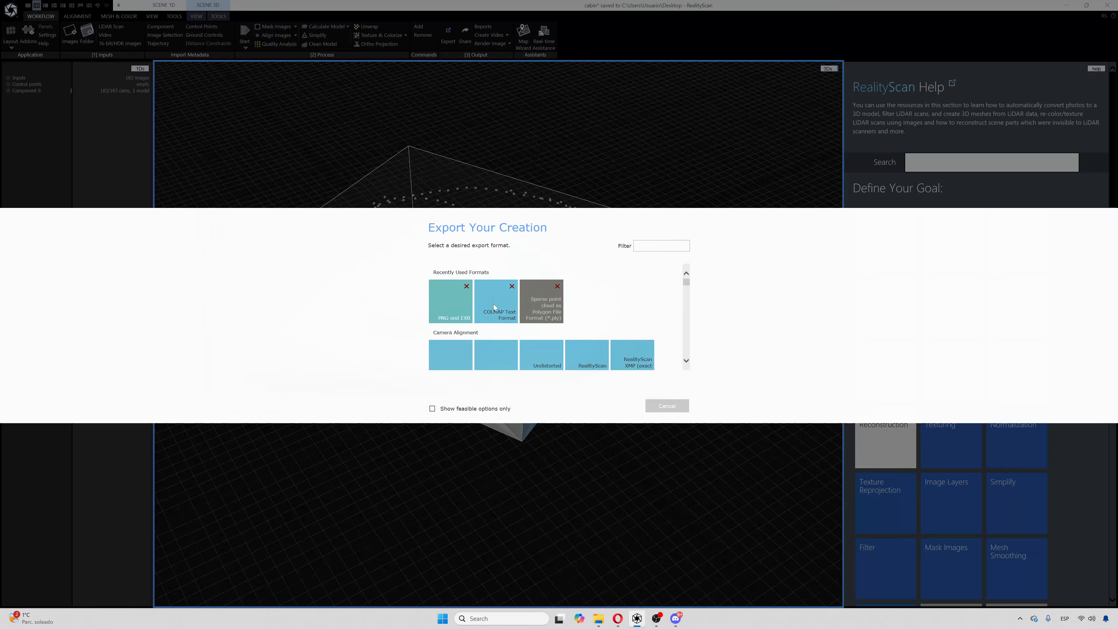
pyautogui.click(493, 304)
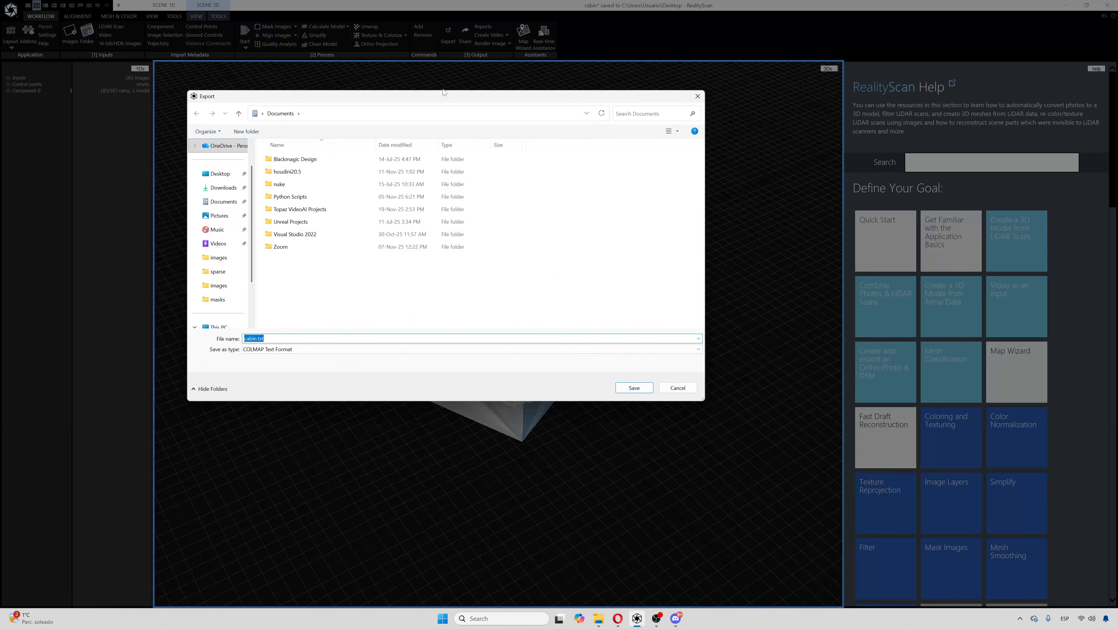
pyautogui.click(441, 114)
pyautogui.write('C:\\Users\\Usuario\\Desktop\\dataset\\in_LF\\in3_LF')
pyautogui.press('Return')
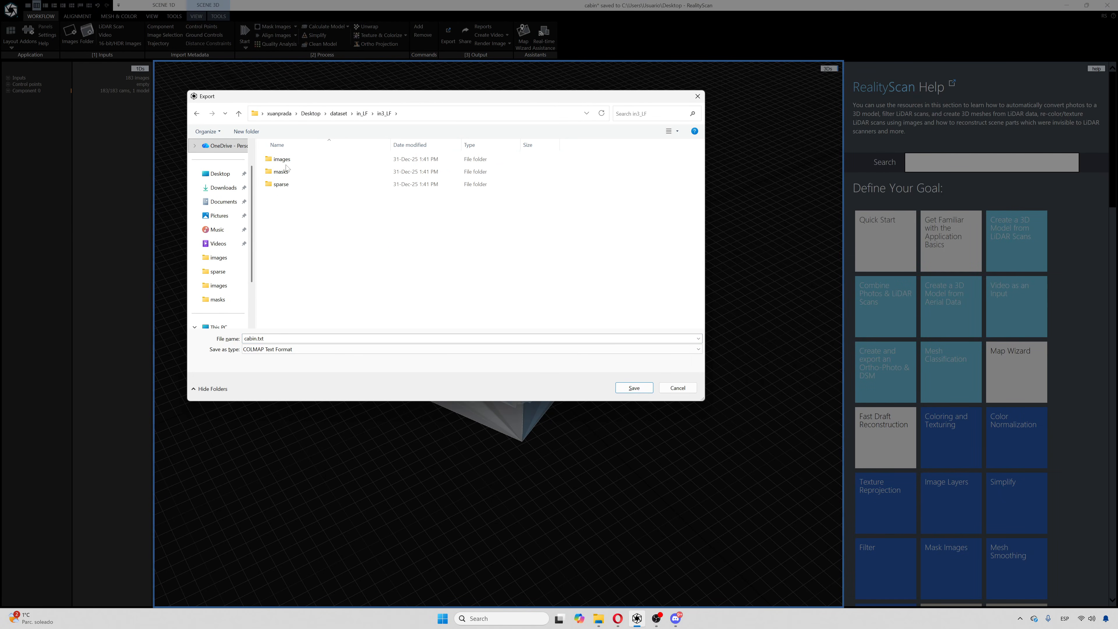
pyautogui.doubleClick(282, 184)
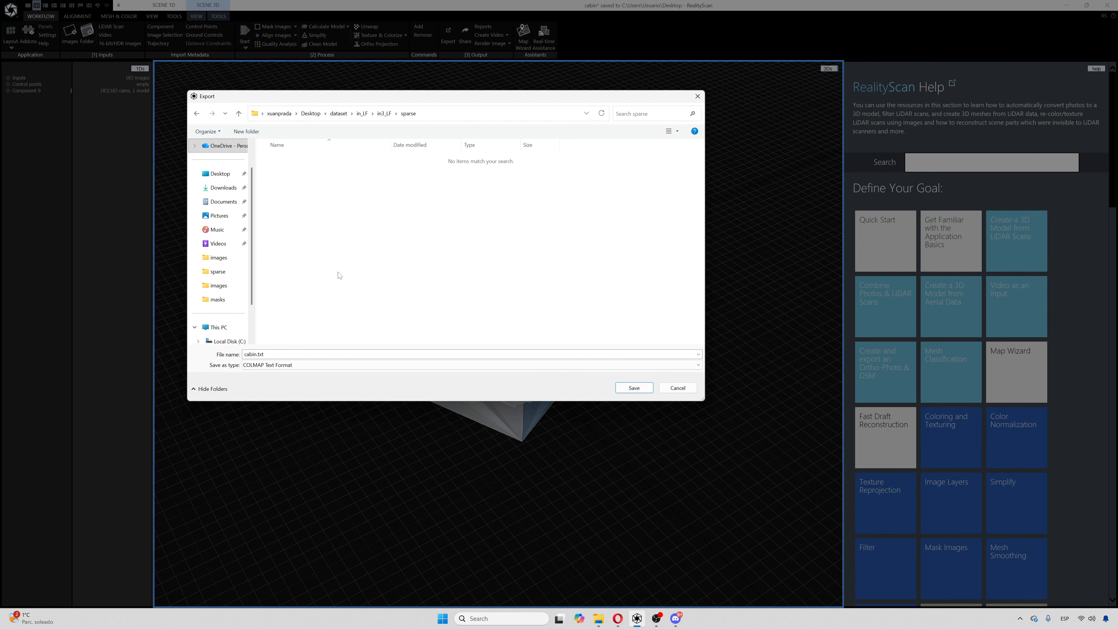
pyautogui.click(630, 390)
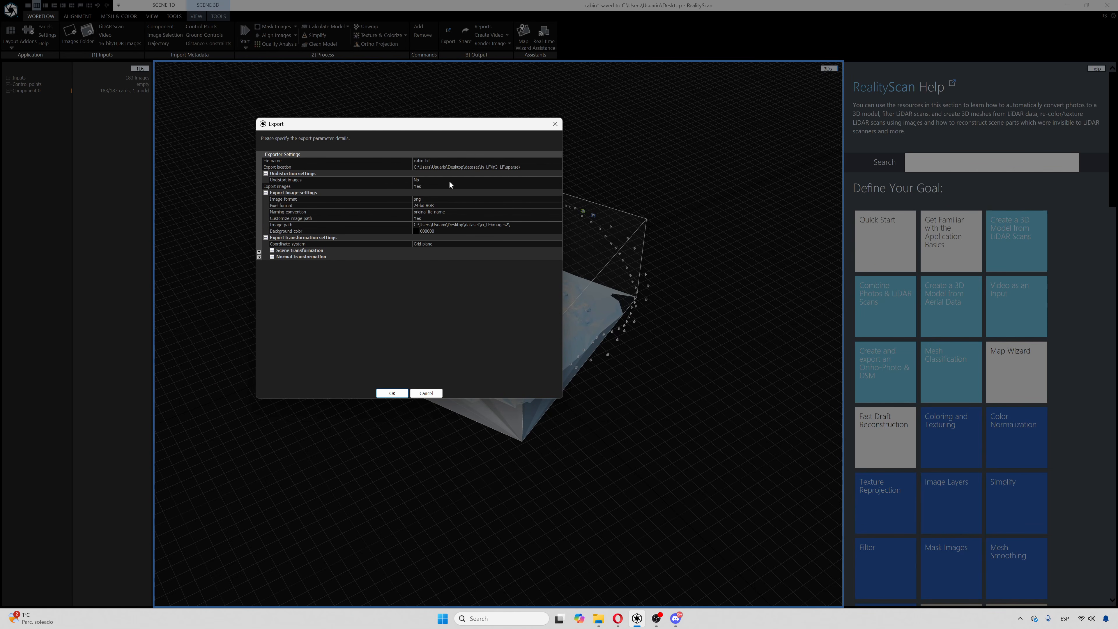
# Set Undistort images to Yes in the export settings and review the Fit options, keeping Inner region.
pyautogui.click(529, 180)
pyautogui.click(529, 180)
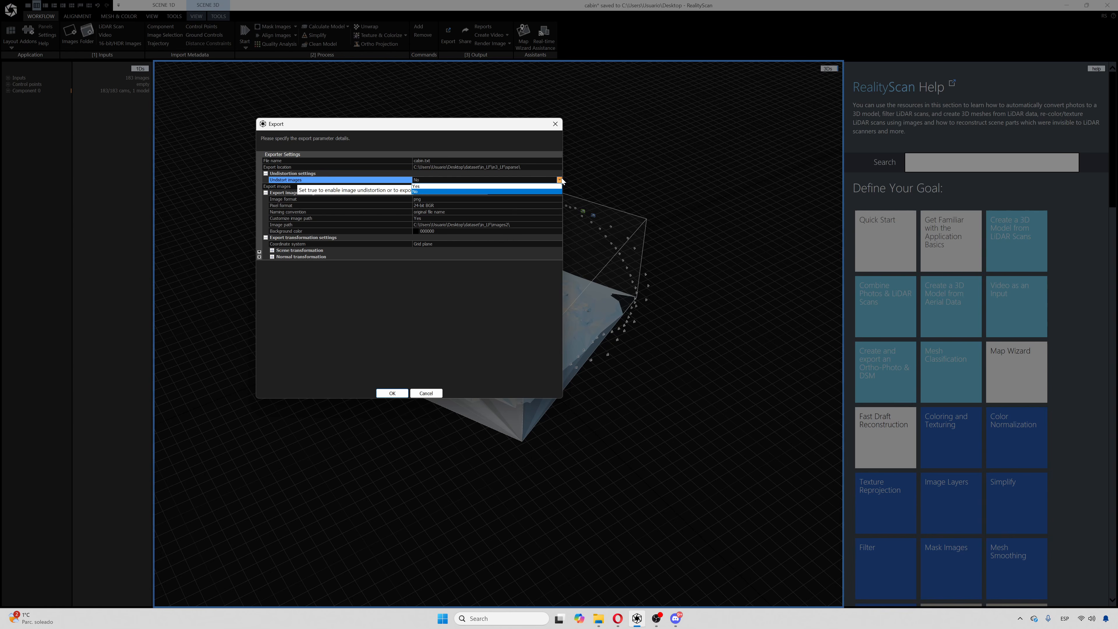
pyautogui.click(531, 187)
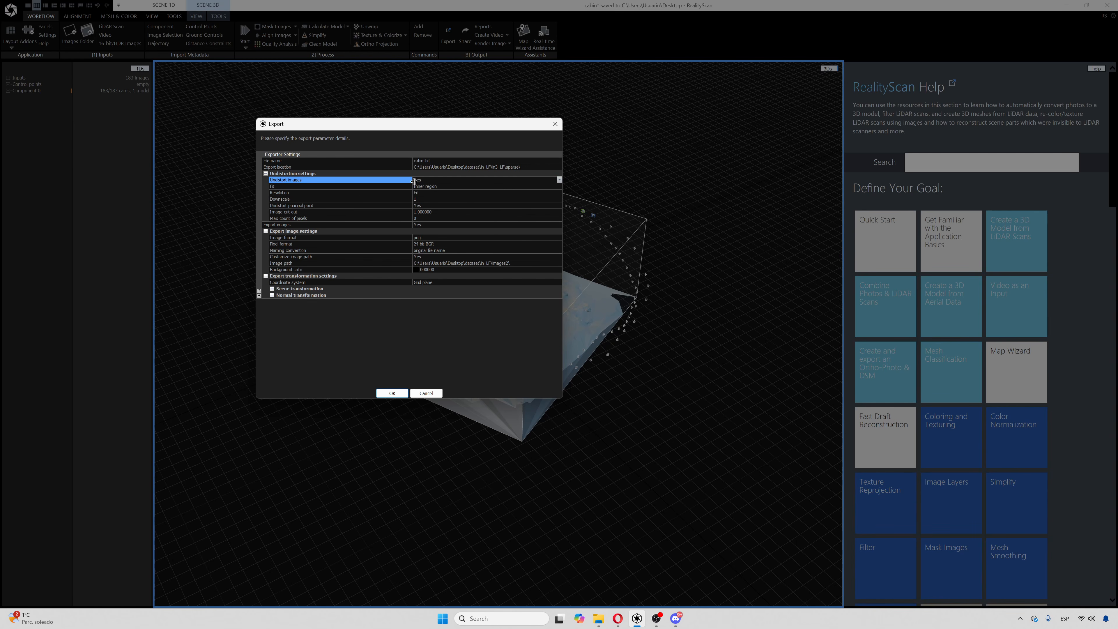
pyautogui.click(521, 187)
pyautogui.click(559, 186)
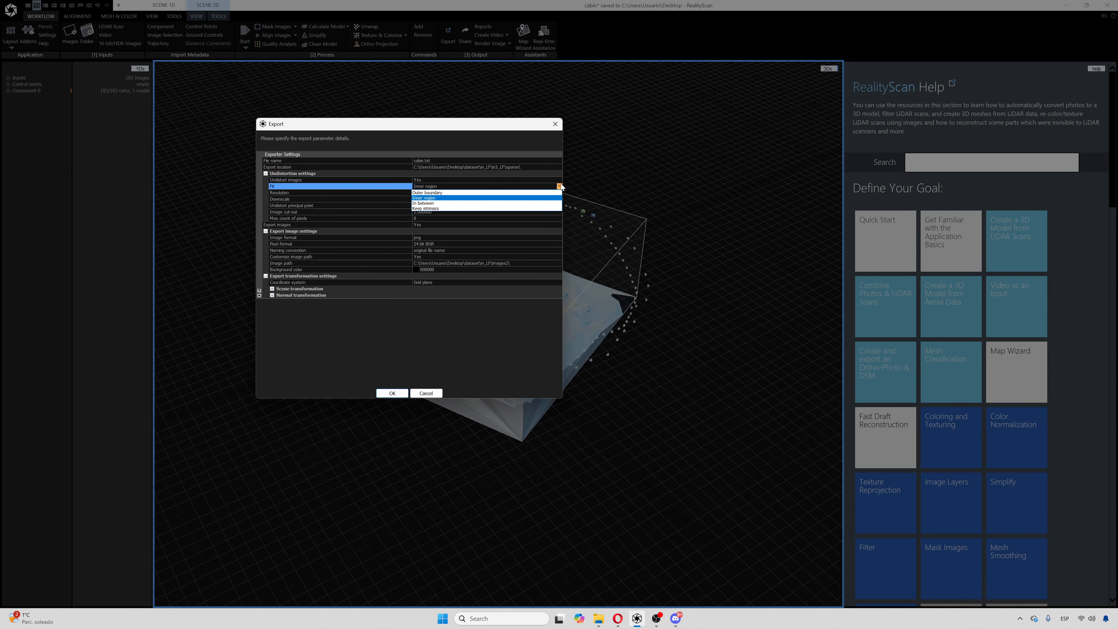
pyautogui.click(489, 137)
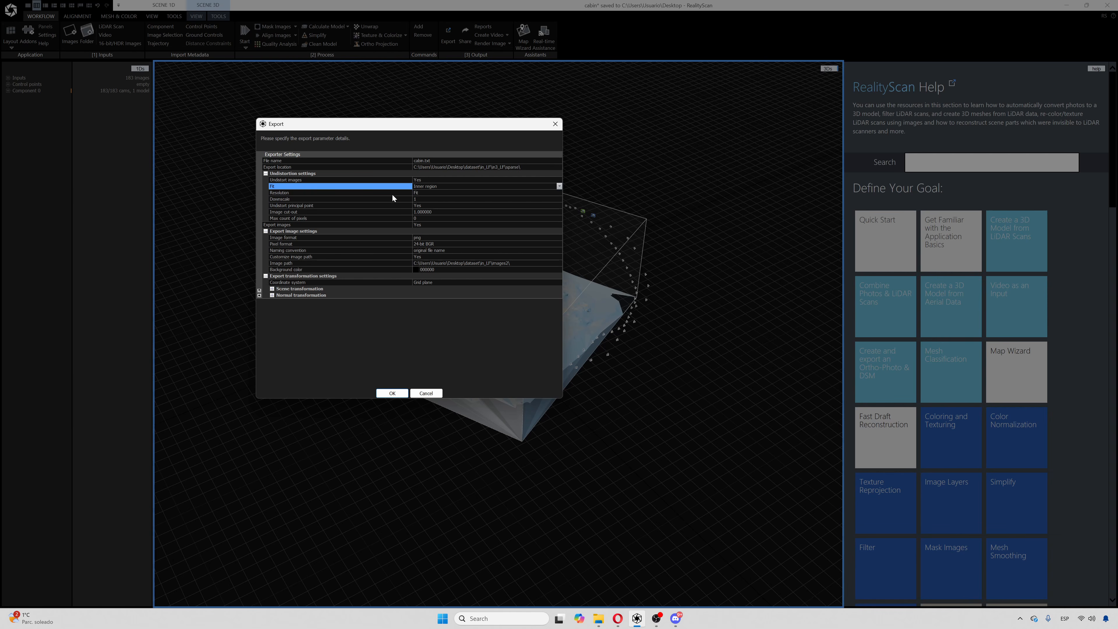
# Set the undistortion's max count of pixels to 2 000 000 and run the COLMAP export.
pyautogui.click(420, 192)
pyautogui.click(351, 199)
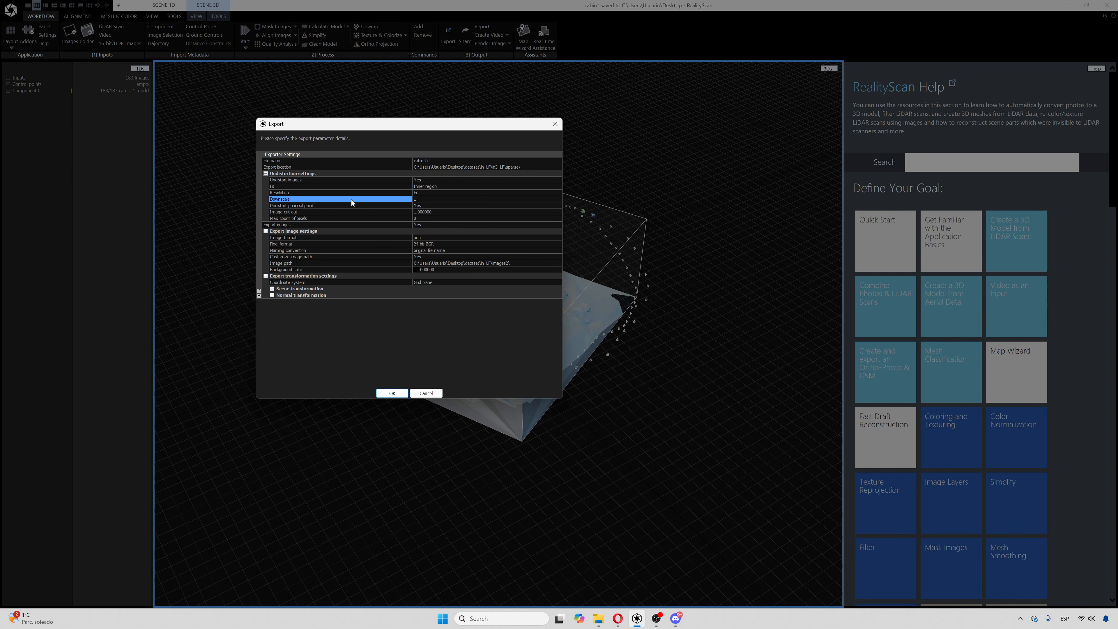
pyautogui.click(299, 205)
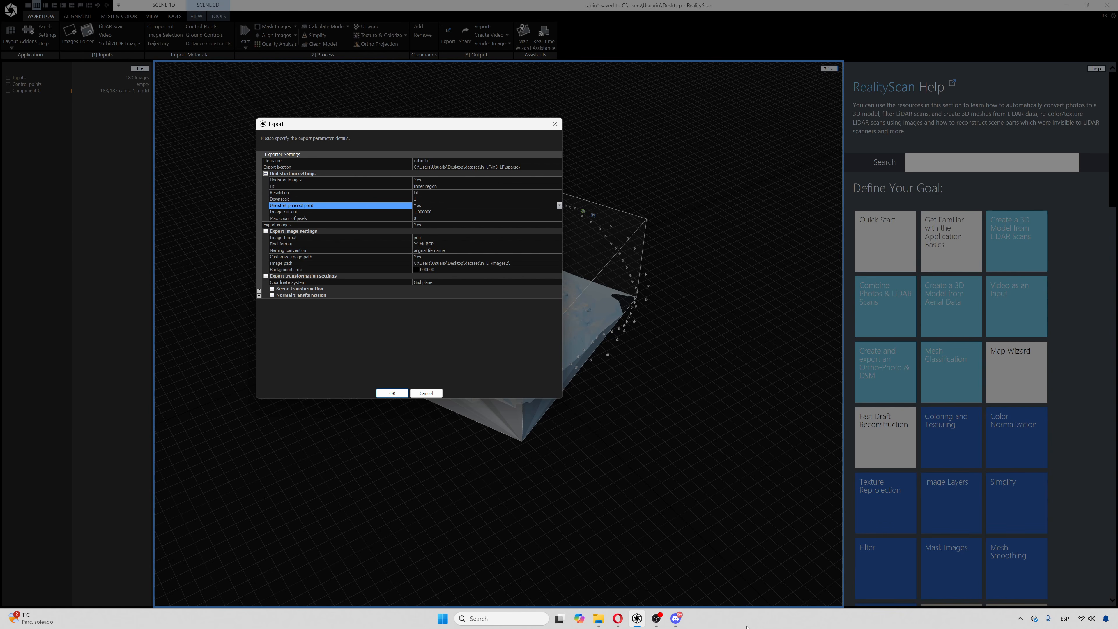
pyautogui.click(760, 625)
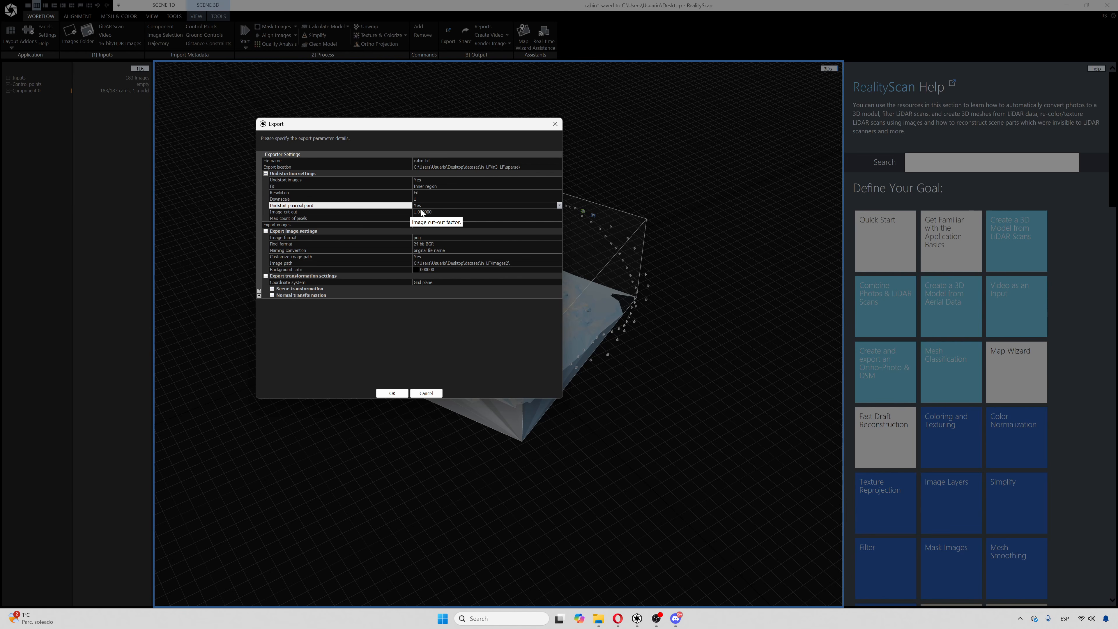
pyautogui.click(311, 221)
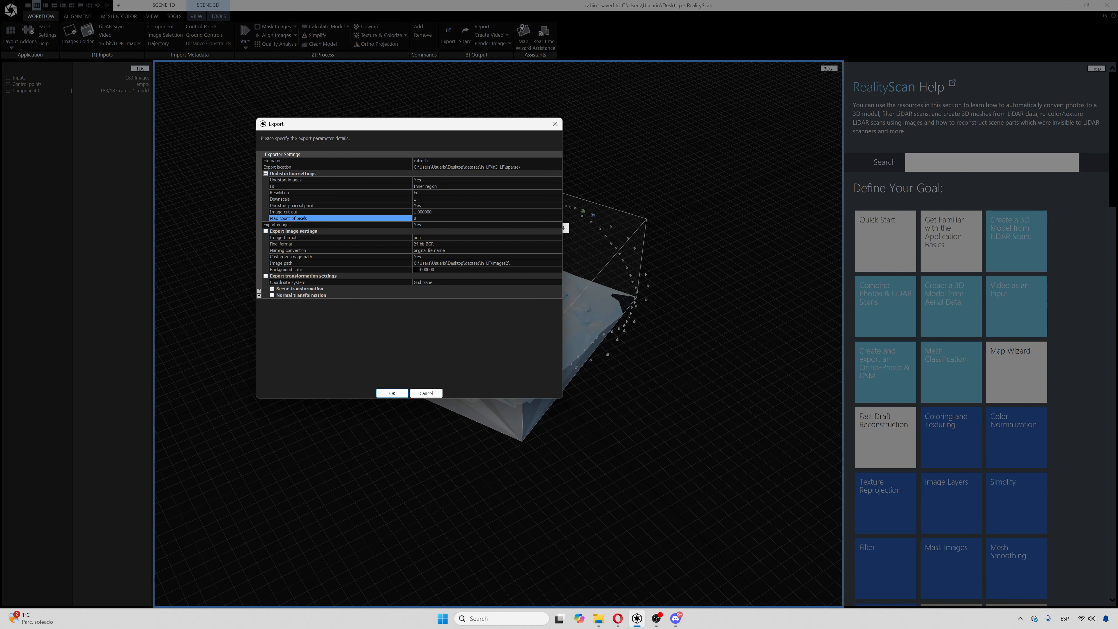
pyautogui.click(418, 219)
pyautogui.write('2 000 000')
pyautogui.press('Return')
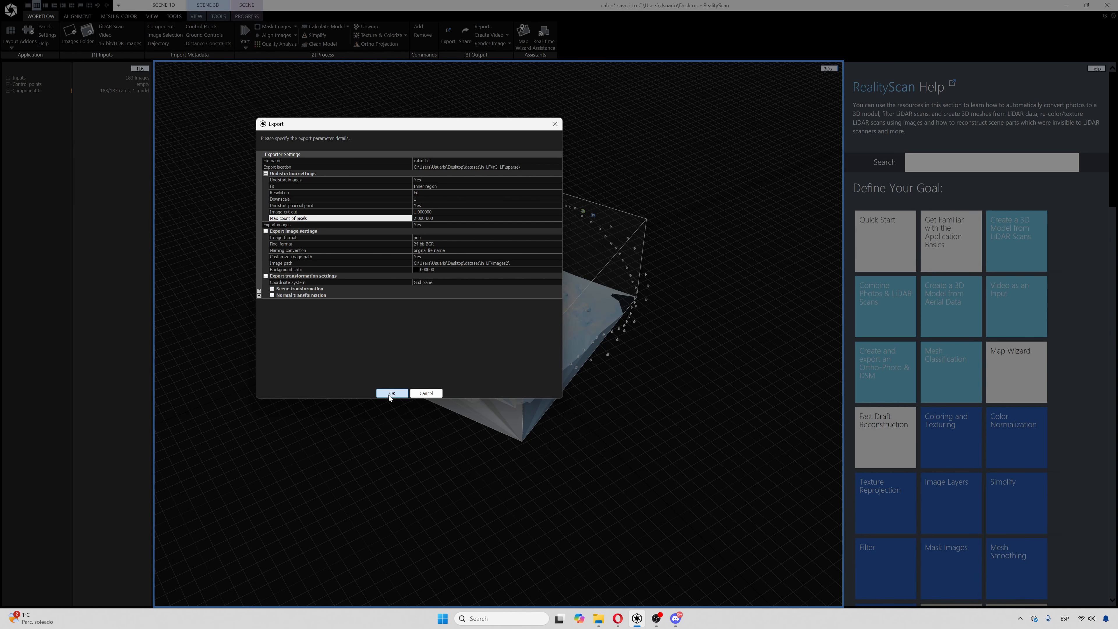
pyautogui.click(406, 395)
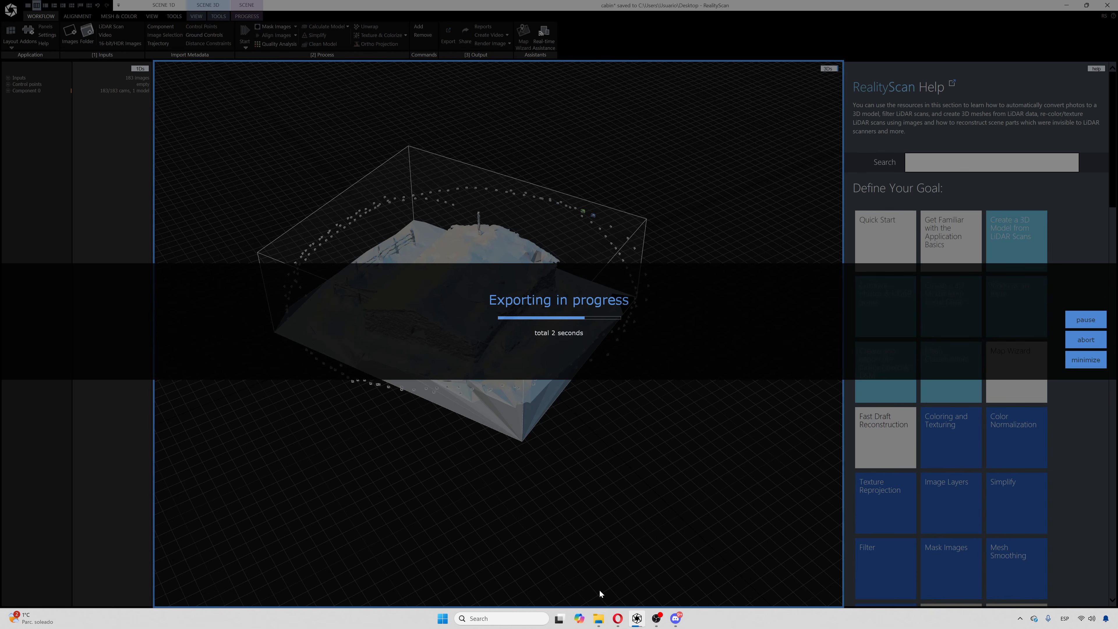
# Switch to File Explorer, check in3_LF's sparse and images folders for exported files, and return to in3_LF.
pyautogui.click(598, 618)
pyautogui.click(531, 573)
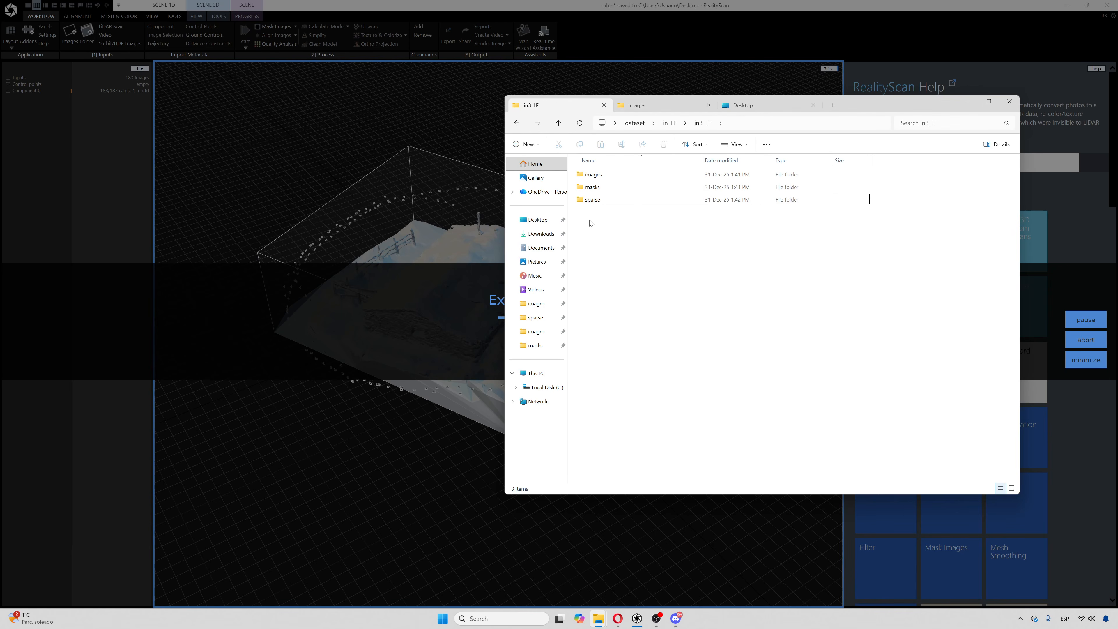
pyautogui.doubleClick(592, 199)
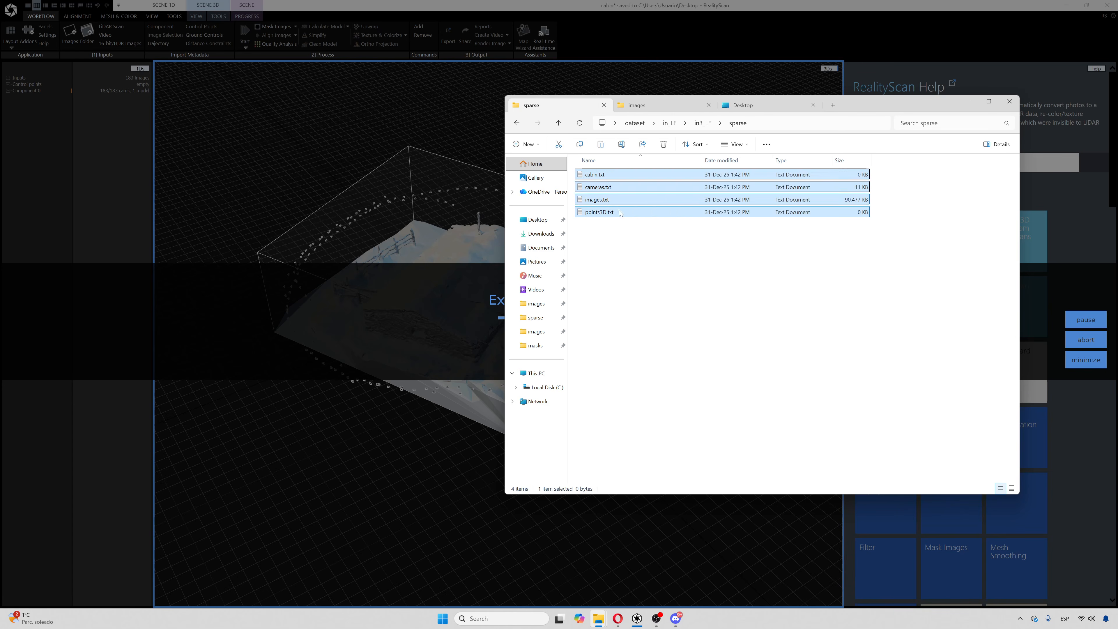
pyautogui.click(558, 123)
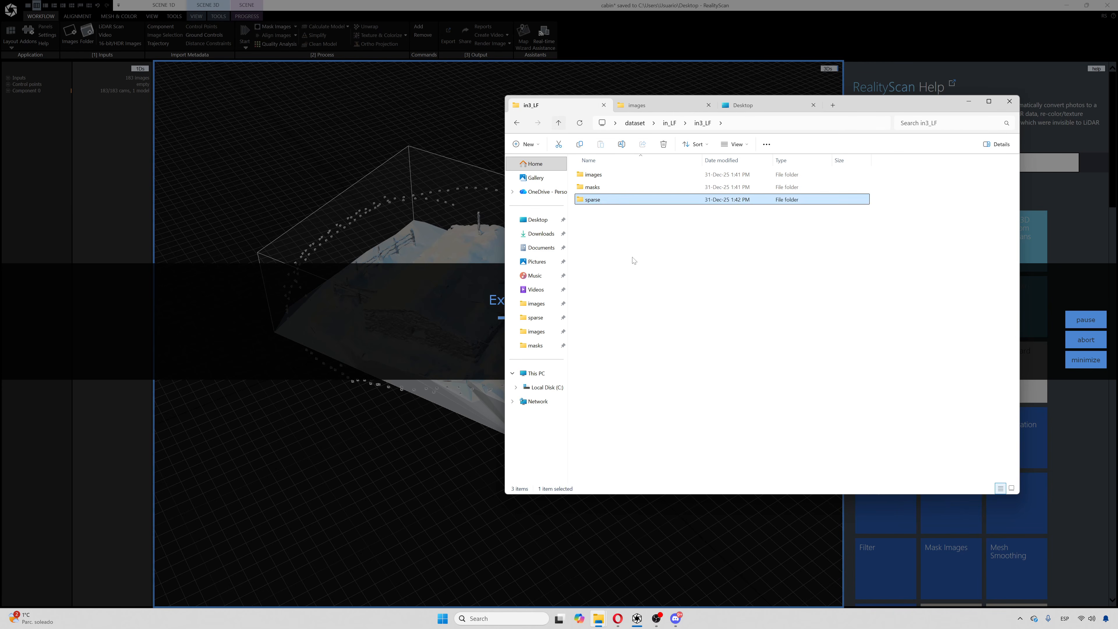
pyautogui.doubleClick(604, 175)
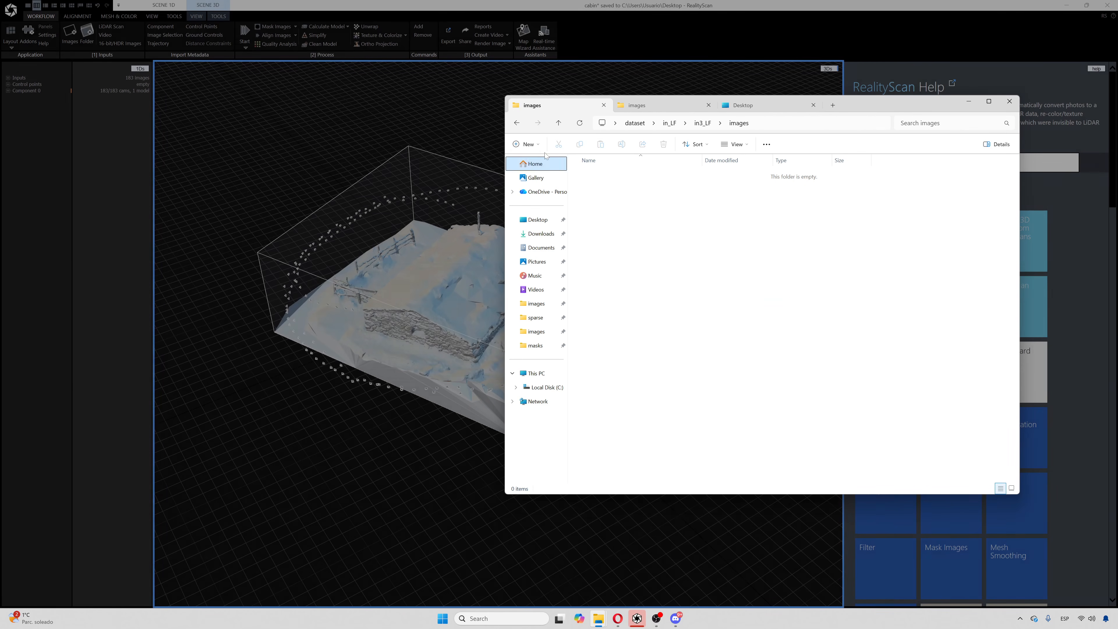
pyautogui.hotkey('alt', 'Up')
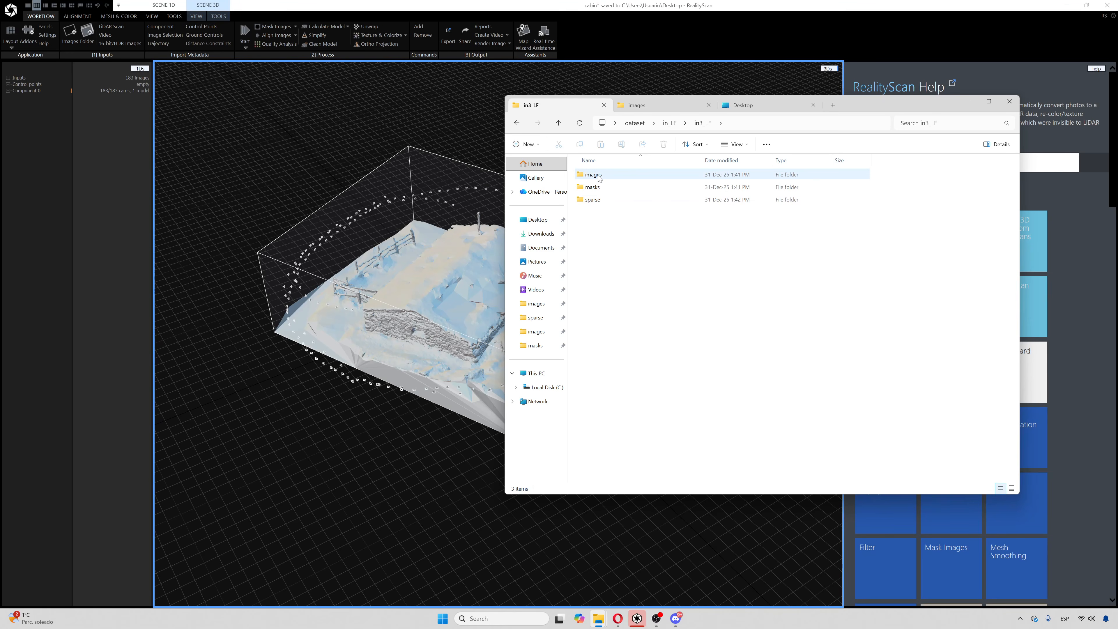
pyautogui.doubleClick(595, 175)
pyautogui.moveTo(770, 283); pyautogui.dragTo(724, 270)
pyautogui.click(559, 123)
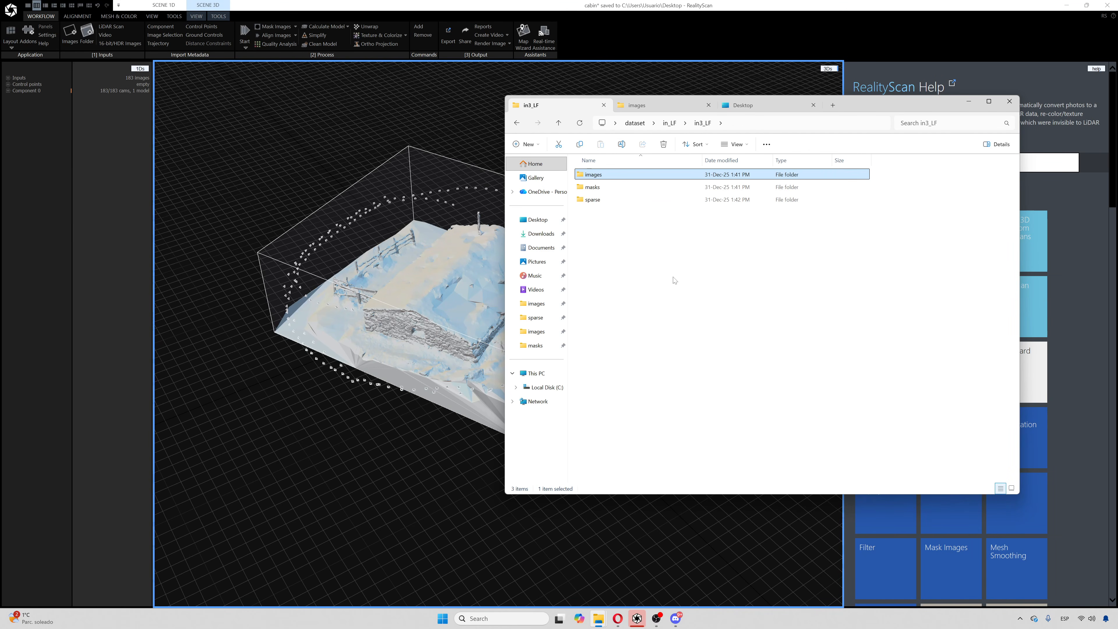
# Switch to RealityScan, reopen the COLMAP Text Format export over cabin.txt, and check its export location and image path.
pyautogui.click(575, 24)
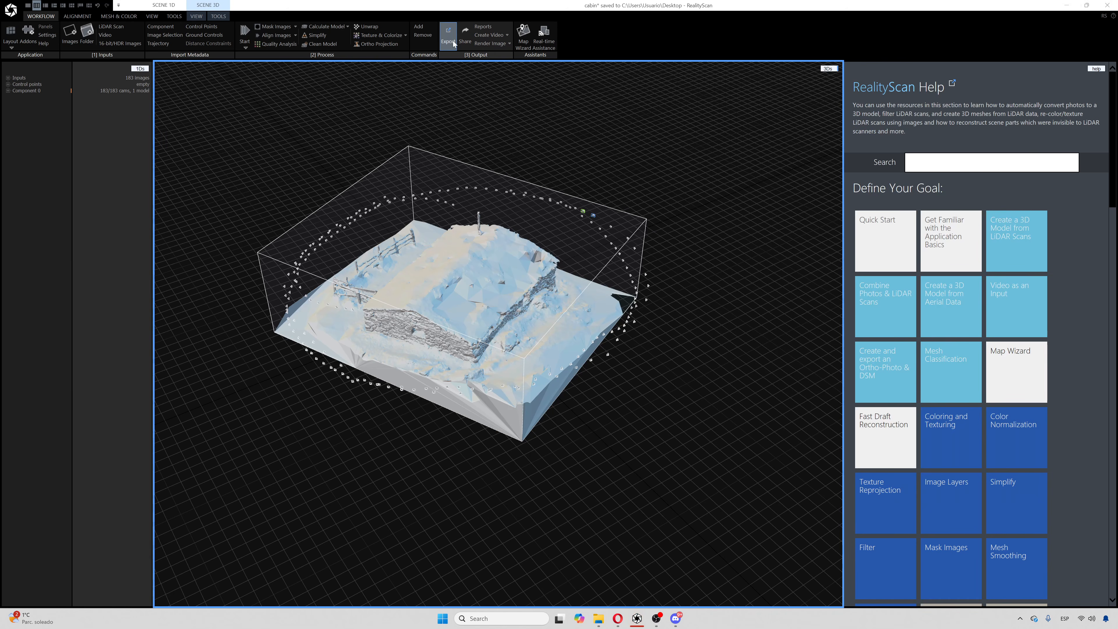
pyautogui.click(449, 38)
pyautogui.click(446, 311)
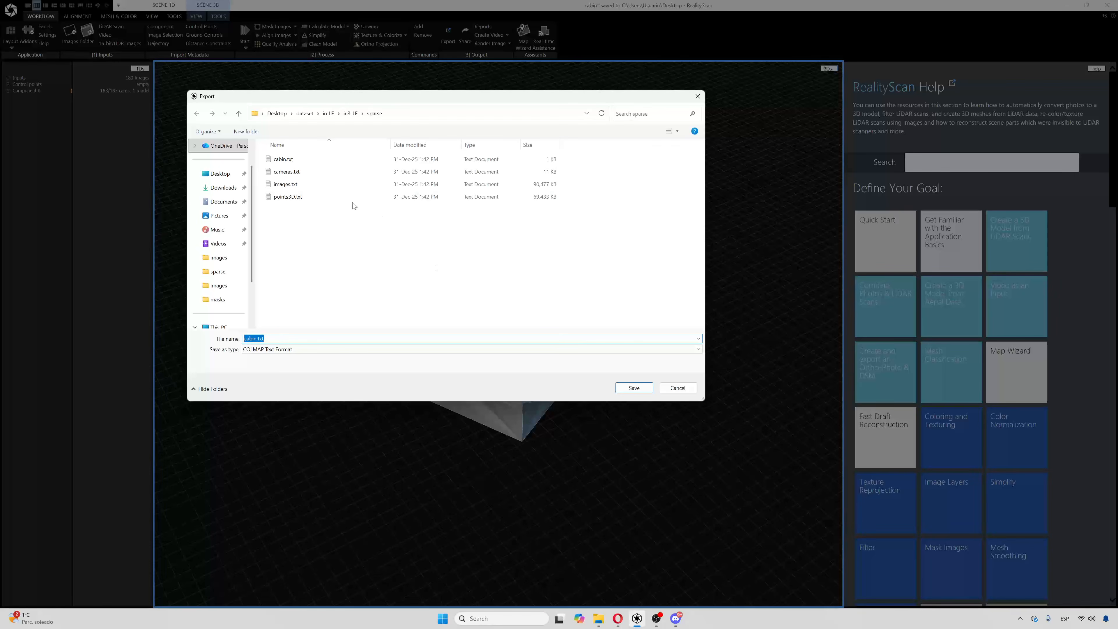
pyautogui.doubleClick(291, 159)
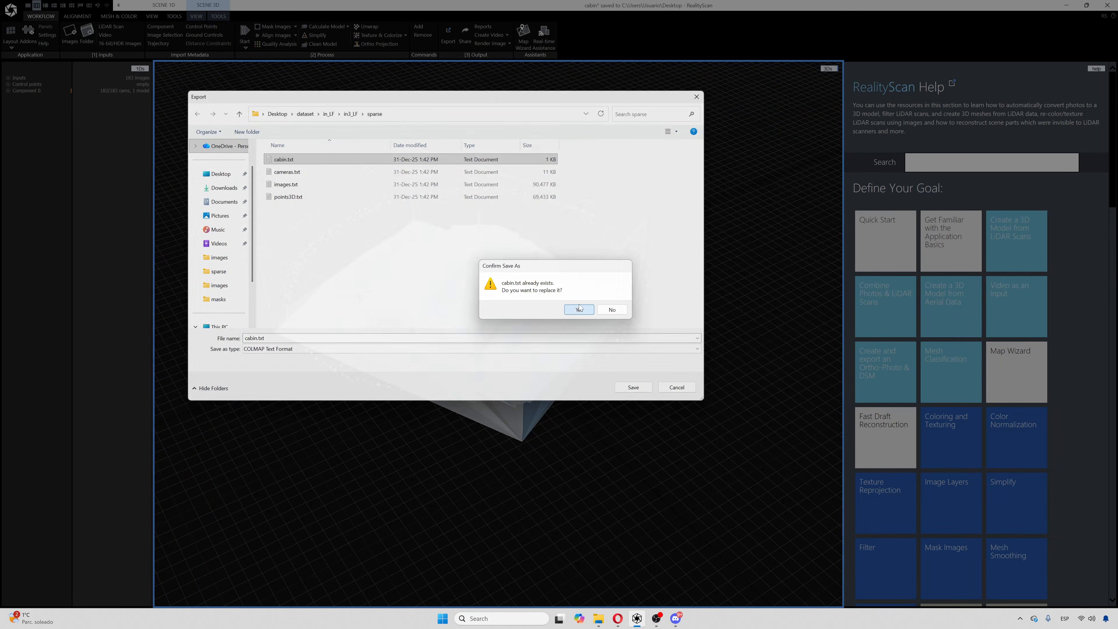
pyautogui.click(580, 309)
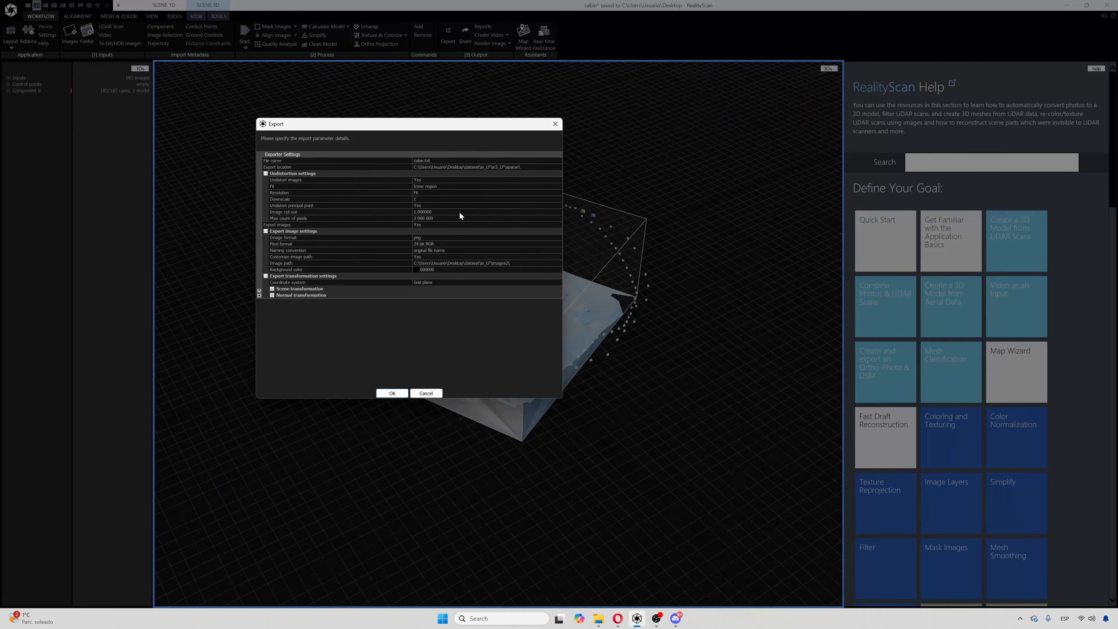
pyautogui.click(516, 168)
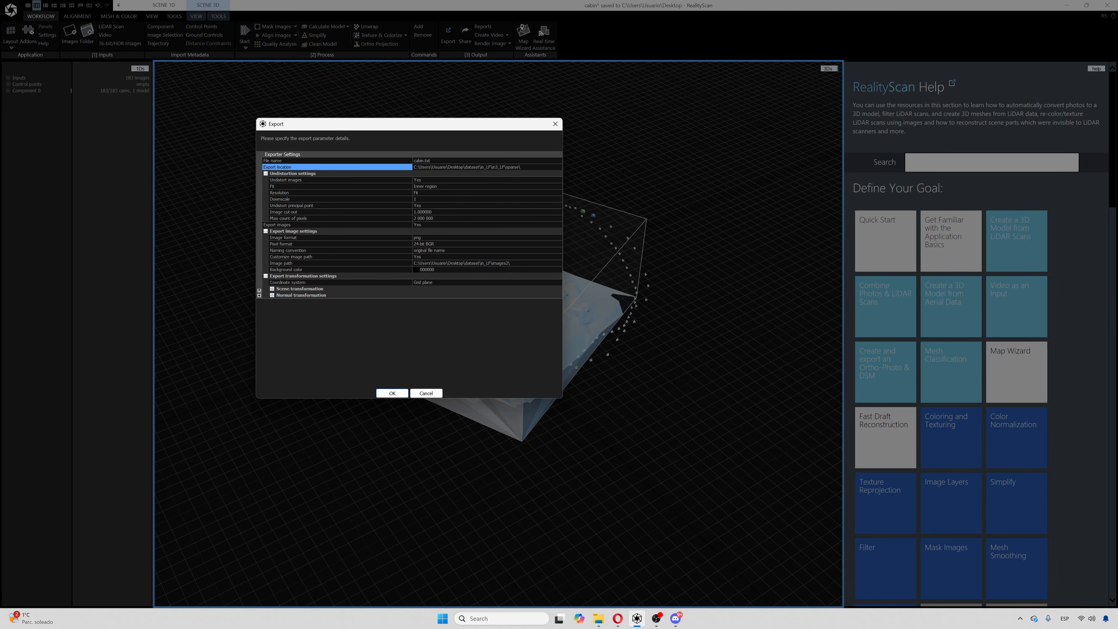
# Switch to File Explorer, check in3_LF's sparse folder, and return to RealityScan's export settings.
pyautogui.click(599, 619)
pyautogui.click(530, 572)
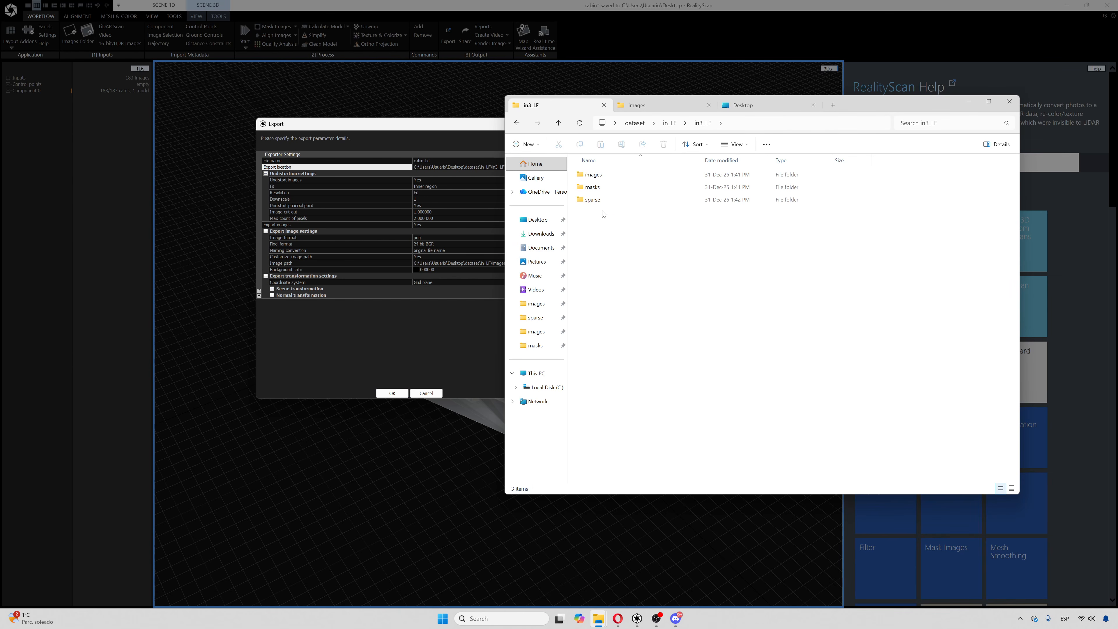
pyautogui.doubleClick(593, 200)
pyautogui.click(559, 122)
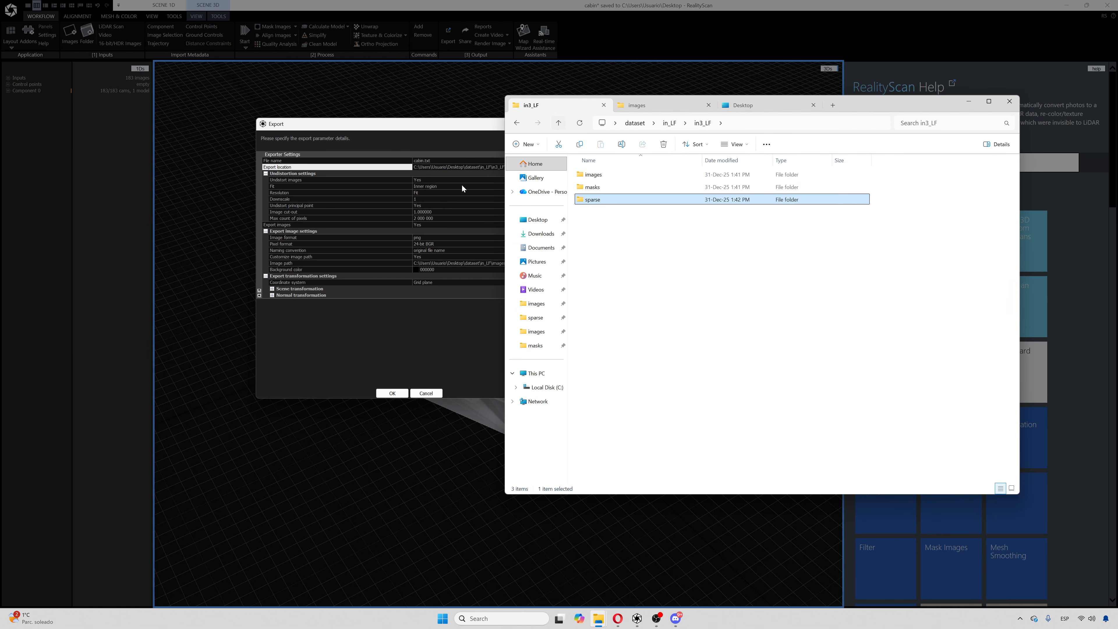
pyautogui.click(438, 308)
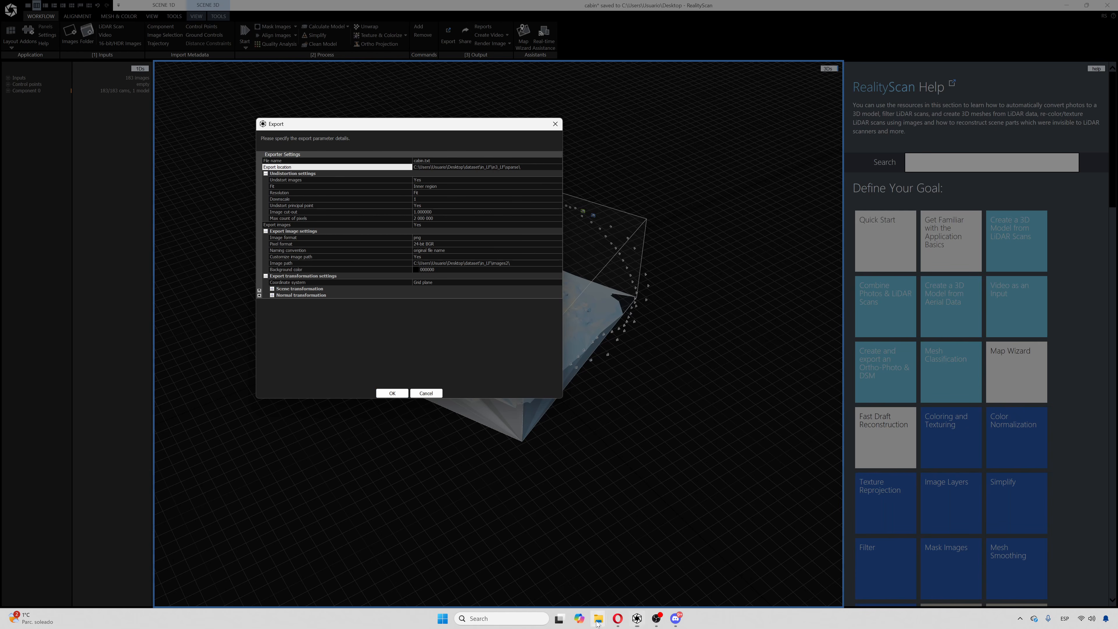
# Switch to File Explorer and copy all exported PNG images from in_LF's images2 folder.
pyautogui.moveTo(598, 619)
pyautogui.click(547, 564)
pyautogui.click(559, 122)
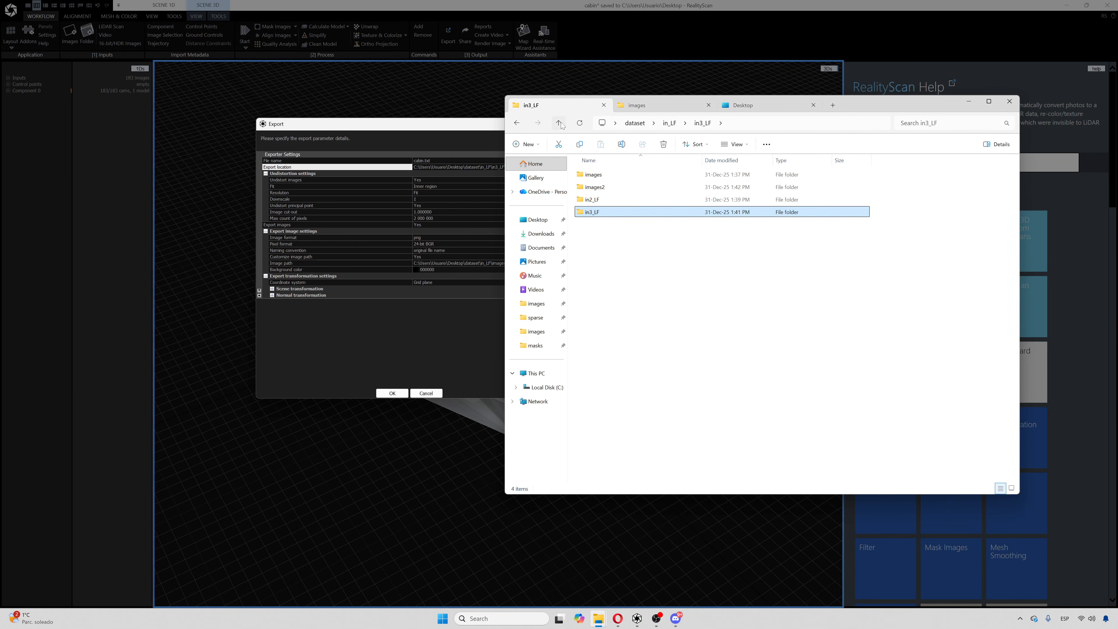
pyautogui.doubleClick(601, 188)
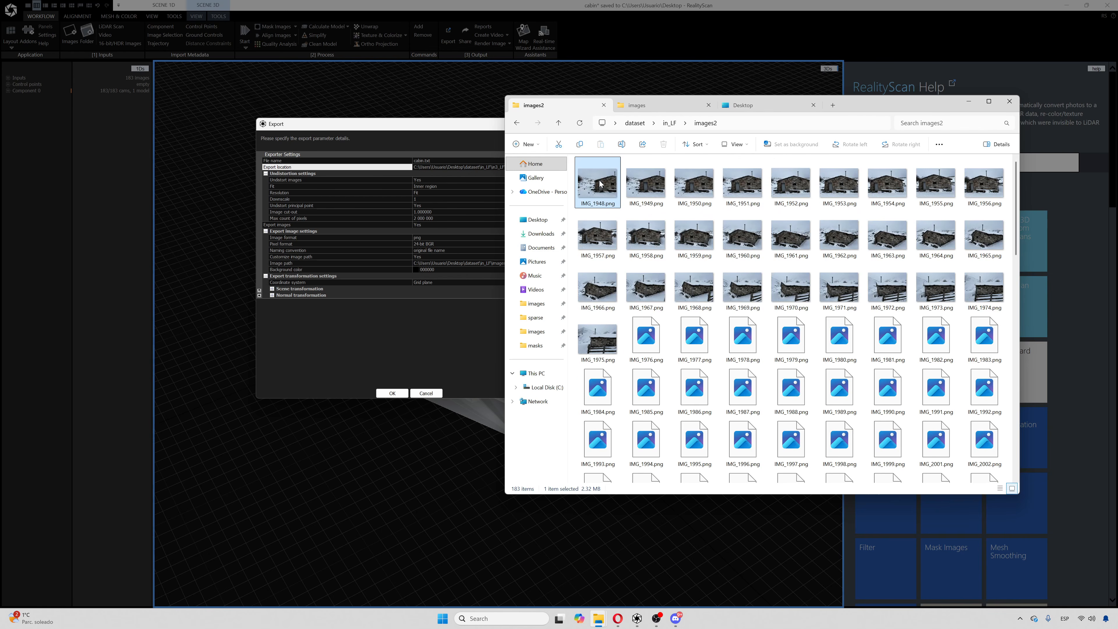
pyautogui.hotkey('ctrl', 'a')
pyautogui.hotkey('ctrl', 'c')
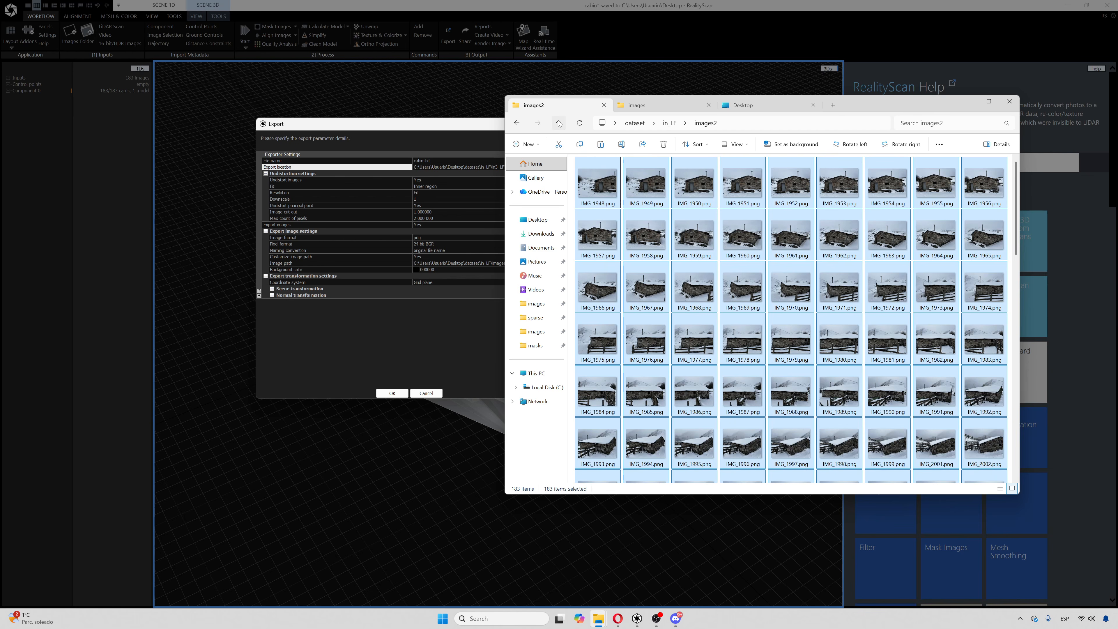
# Paste the copied images into in3_LF's images folder and cancel the pending COLMAP export in RealityScan.
pyautogui.click(558, 124)
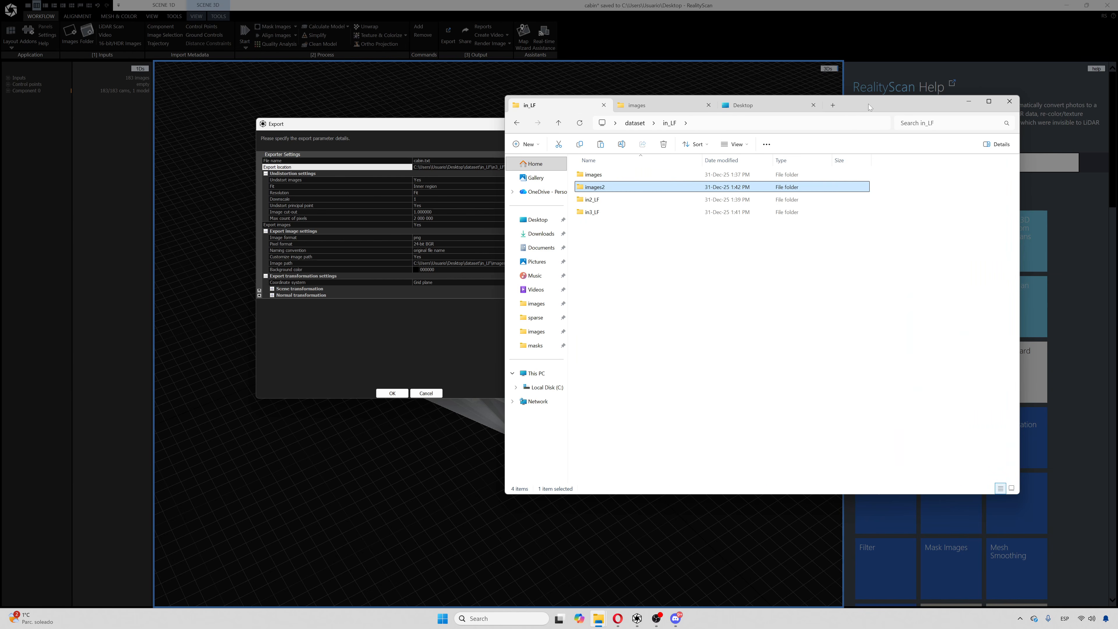
pyautogui.moveTo(866, 103); pyautogui.dragTo(990, 158)
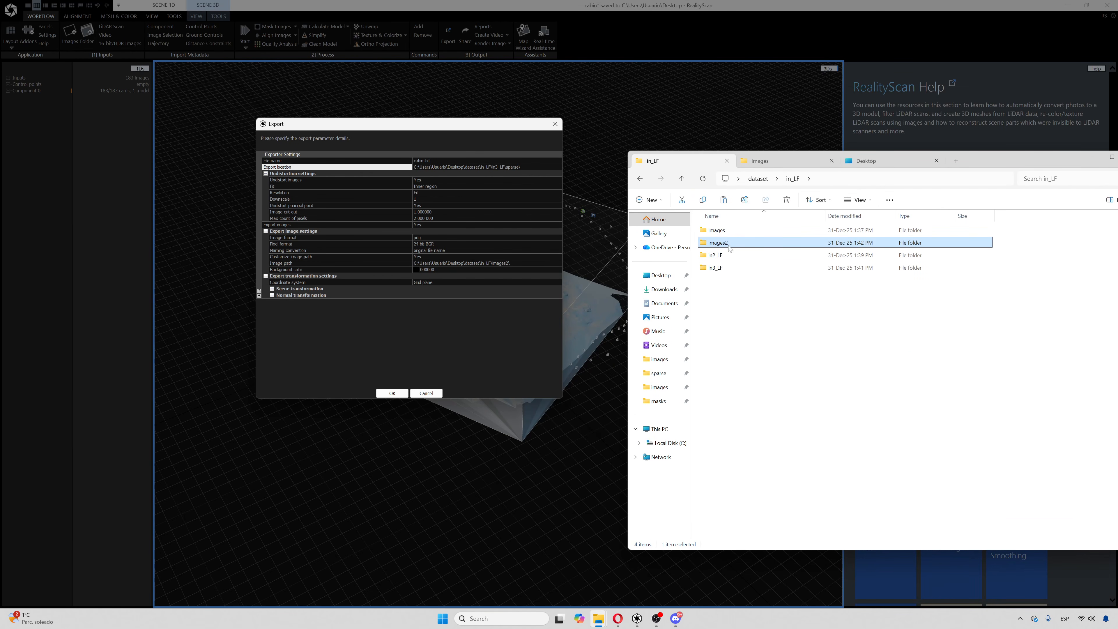
pyautogui.click(722, 285)
pyautogui.doubleClick(716, 267)
pyautogui.doubleClick(718, 230)
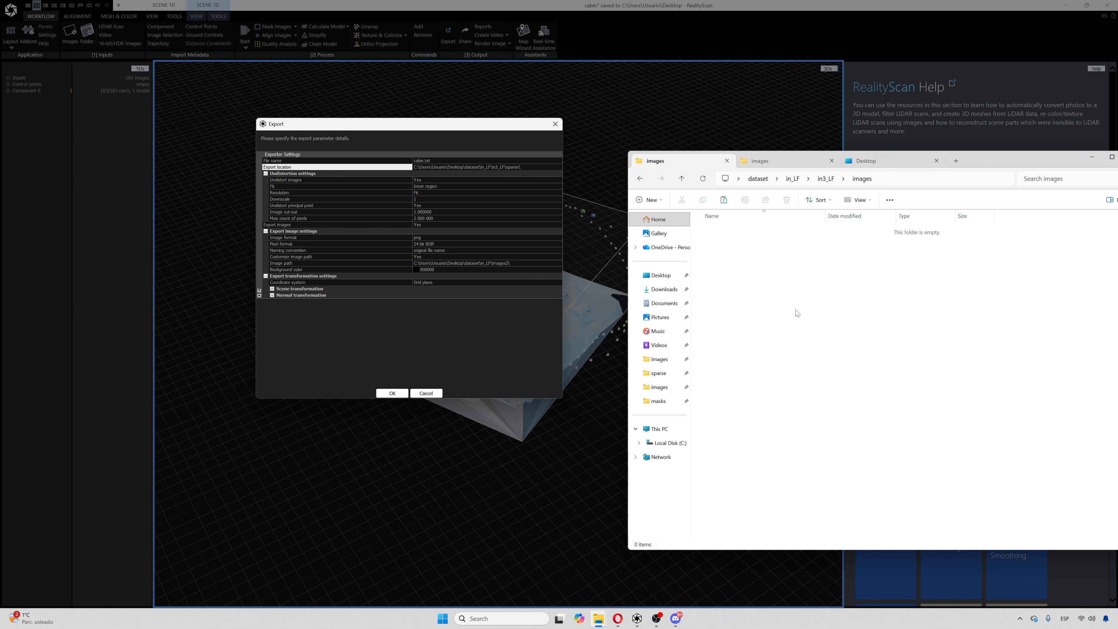
pyautogui.click(439, 393)
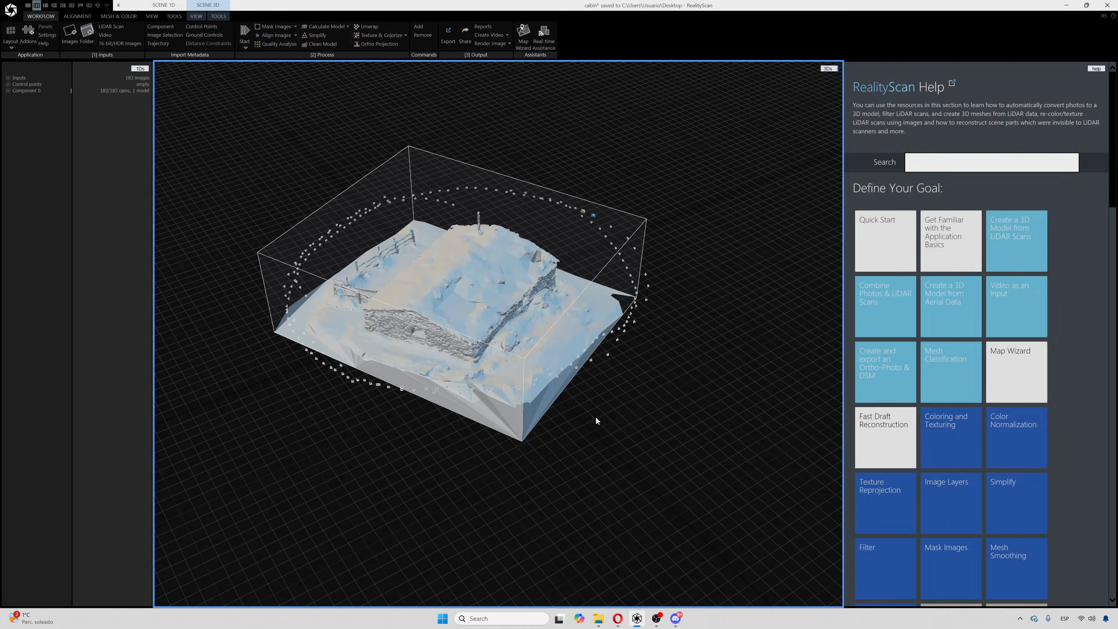
pyautogui.moveTo(599, 618)
pyautogui.click(536, 568)
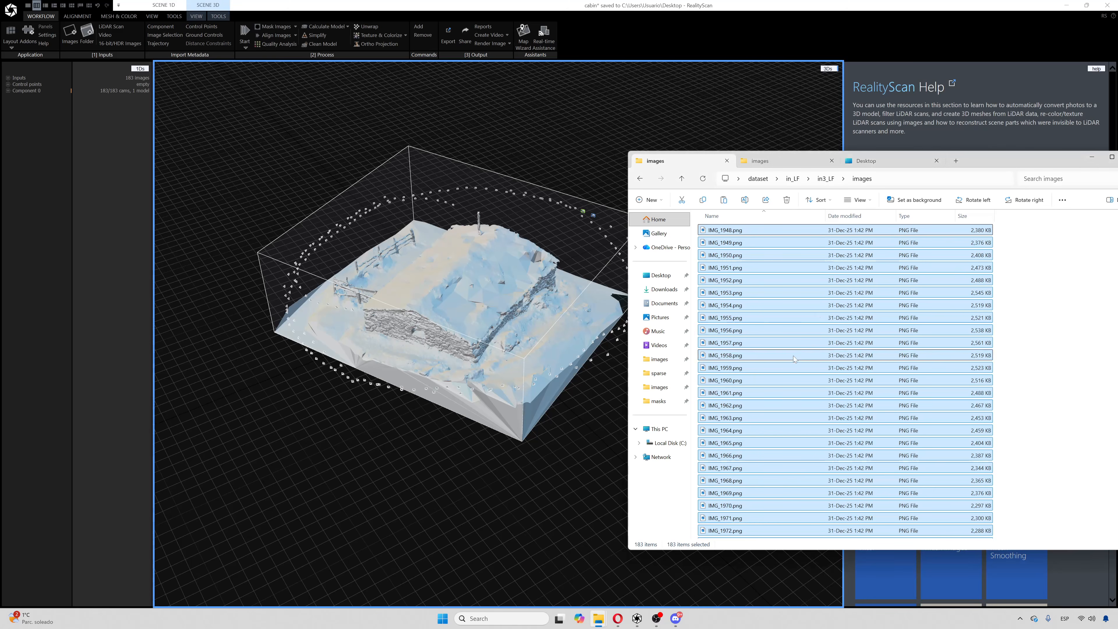
pyautogui.click(1016, 249)
# Close the extra File Explorer tabs and check the exported text files in in3_LF's sparse folder.
pyautogui.moveTo(985, 161); pyautogui.dragTo(715, 79)
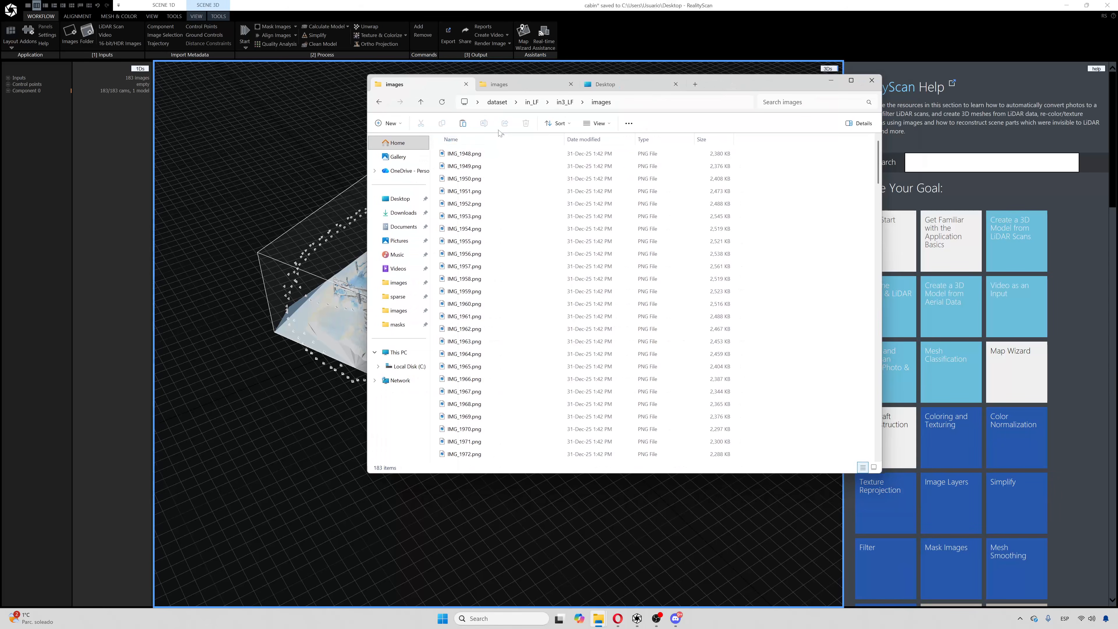
pyautogui.middleClick(526, 90)
pyautogui.click(420, 102)
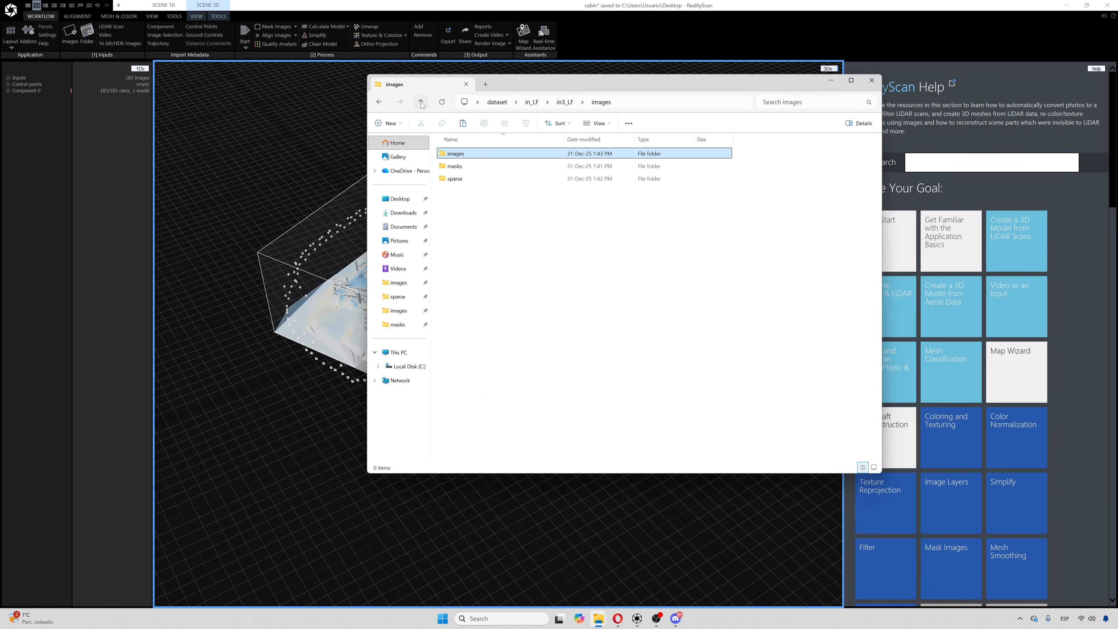
pyautogui.doubleClick(460, 178)
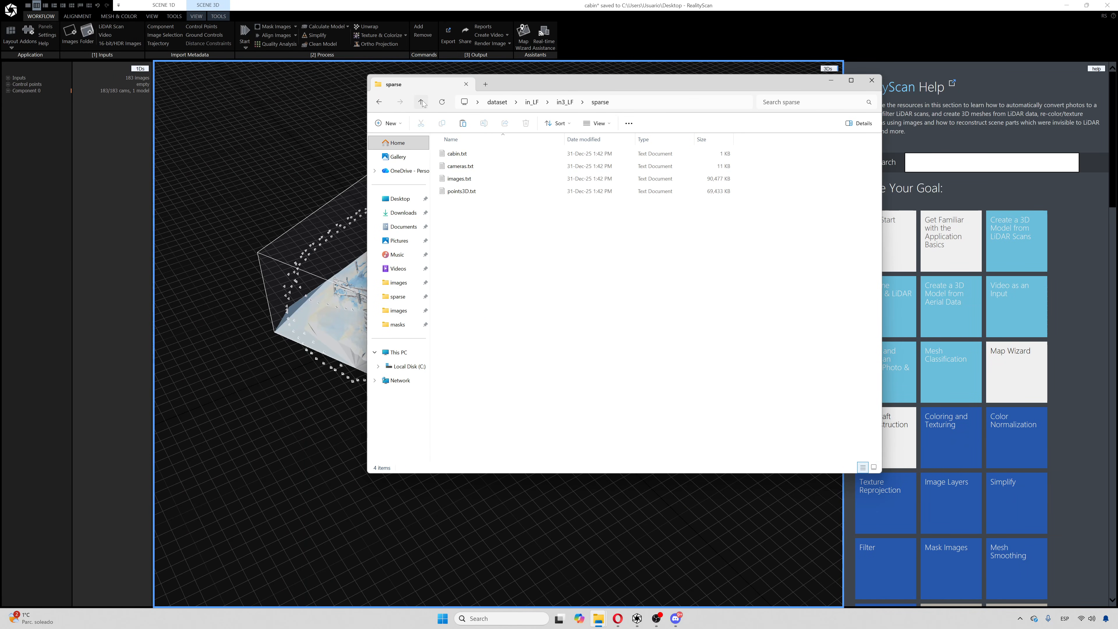
# Switch to RealityScan and export the masks in PNG and EXR format to in3_LF's masks folder, with Undistort images enabled and Inner region fit.
pyautogui.click(589, 48)
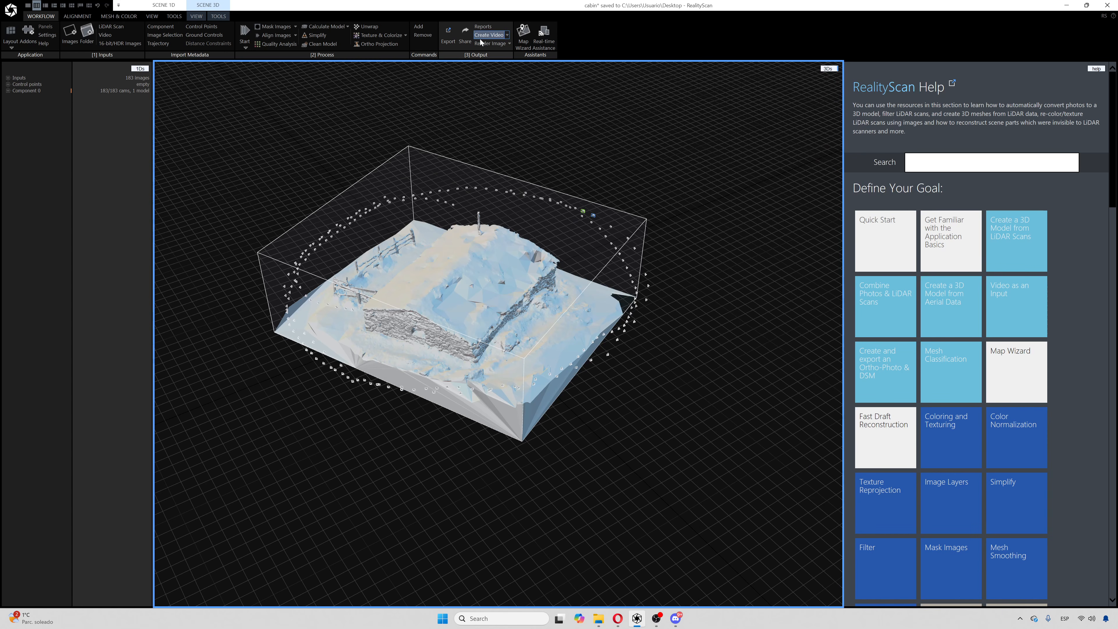
pyautogui.click(448, 37)
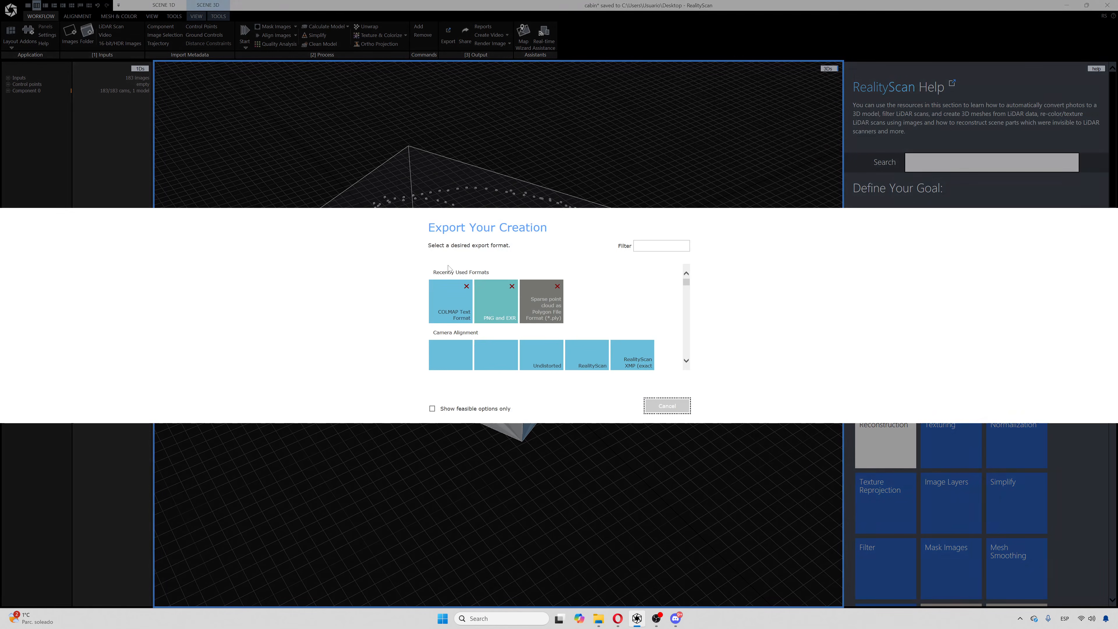
pyautogui.click(491, 308)
pyautogui.click(348, 115)
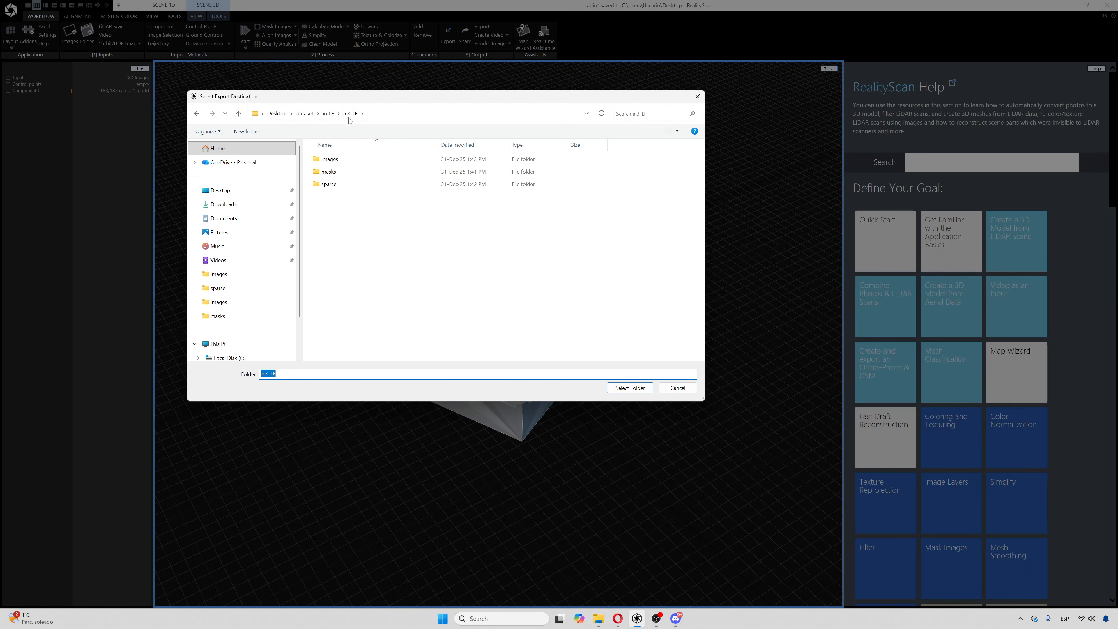
pyautogui.doubleClick(339, 170)
pyautogui.click(638, 390)
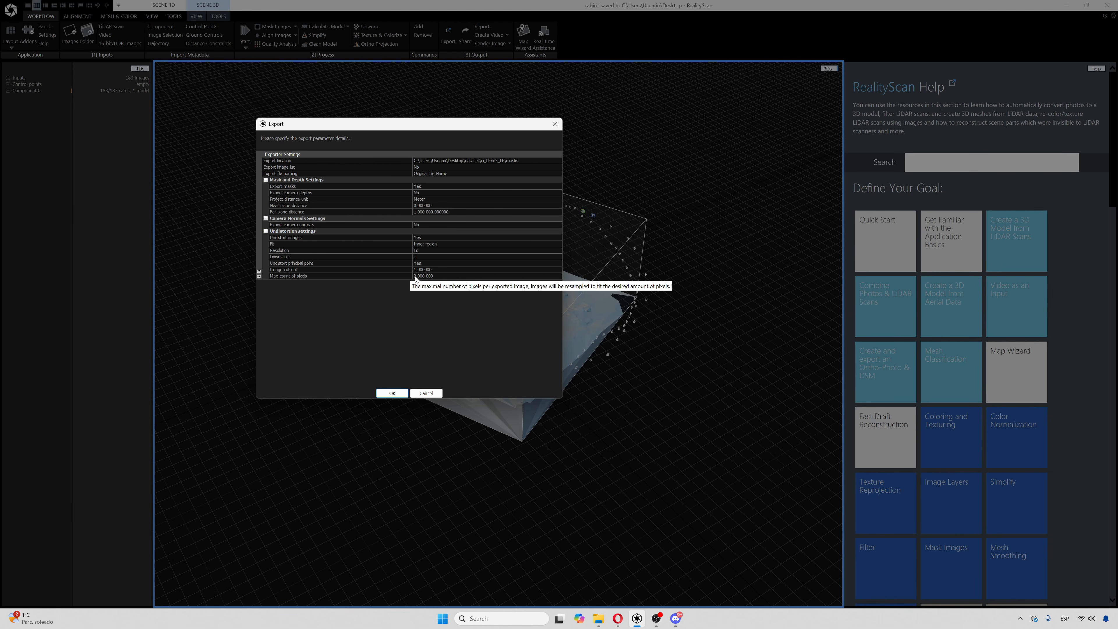
pyautogui.click(393, 394)
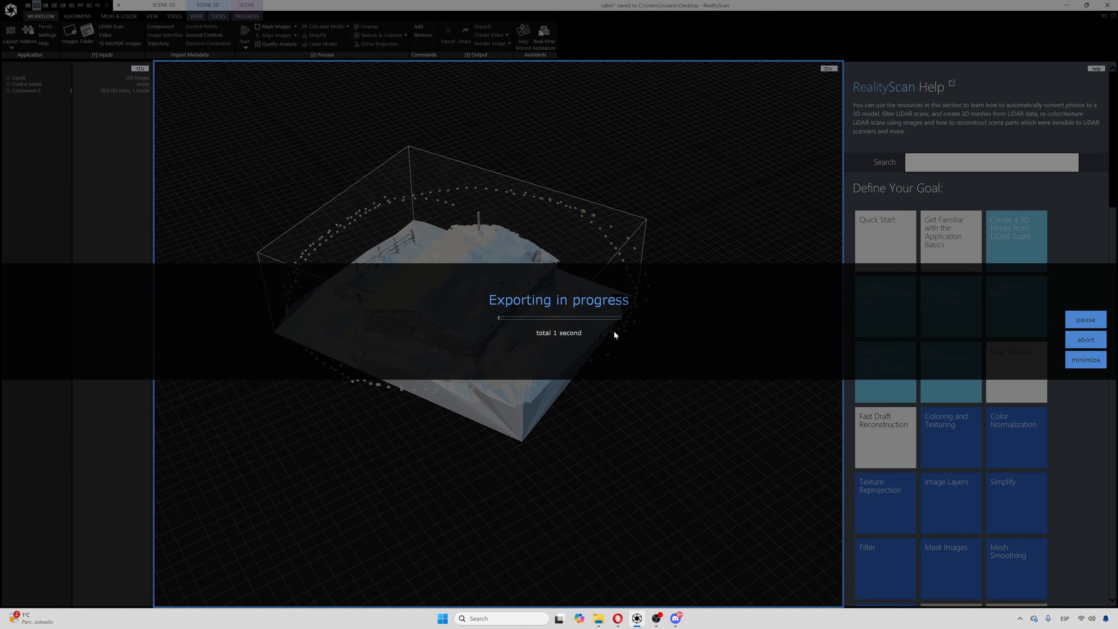
# Switch to File Explorer, open IMG_1948.png from in3_LF's images folder, and arrange the photo viewer beside the folder window.
pyautogui.click(604, 625)
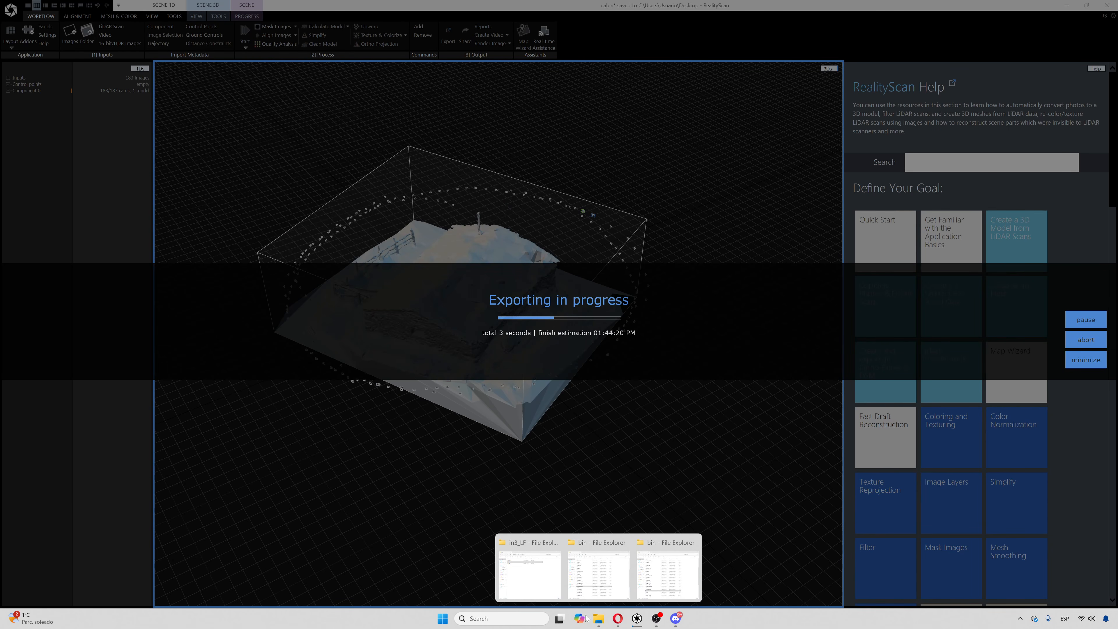
pyautogui.click(660, 573)
pyautogui.click(466, 153)
pyautogui.doubleClick(467, 153)
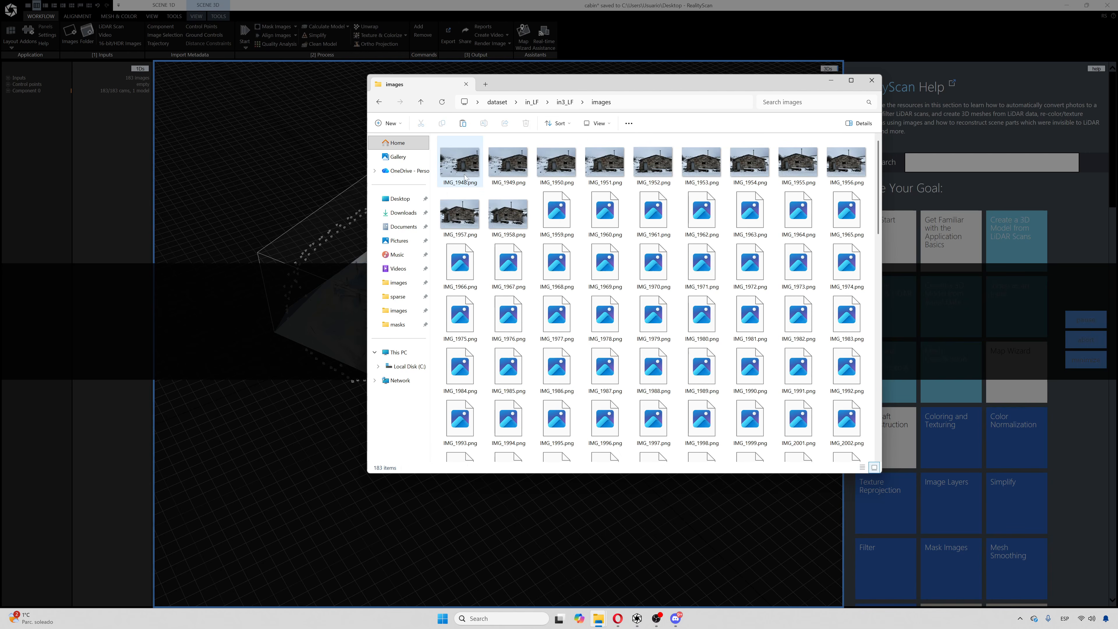
pyautogui.doubleClick(463, 181)
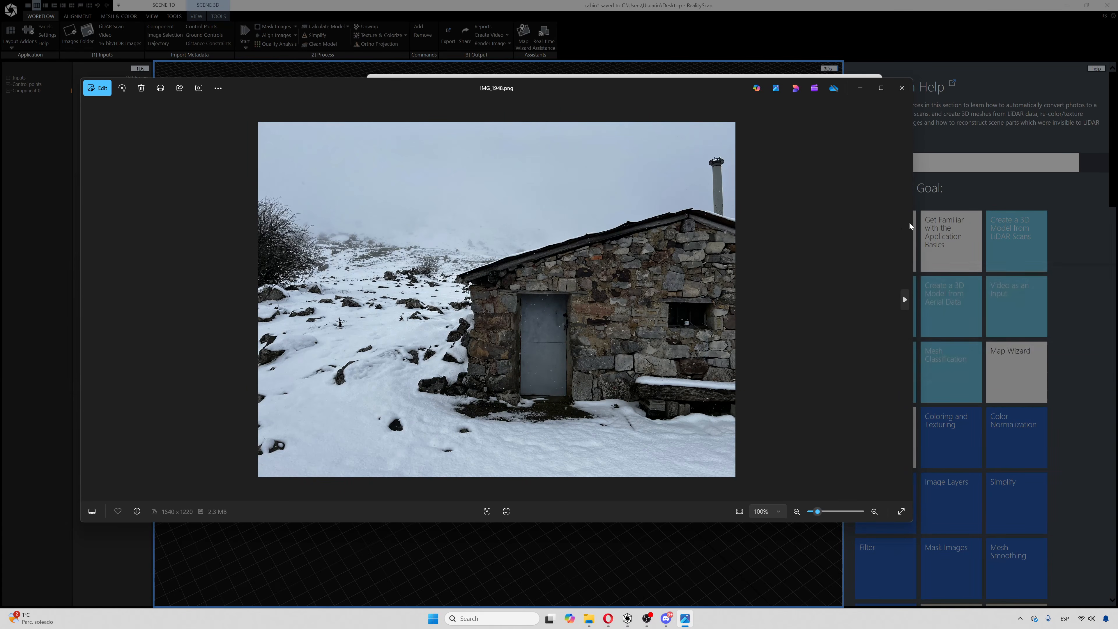
pyautogui.moveTo(913, 226); pyautogui.dragTo(511, 201)
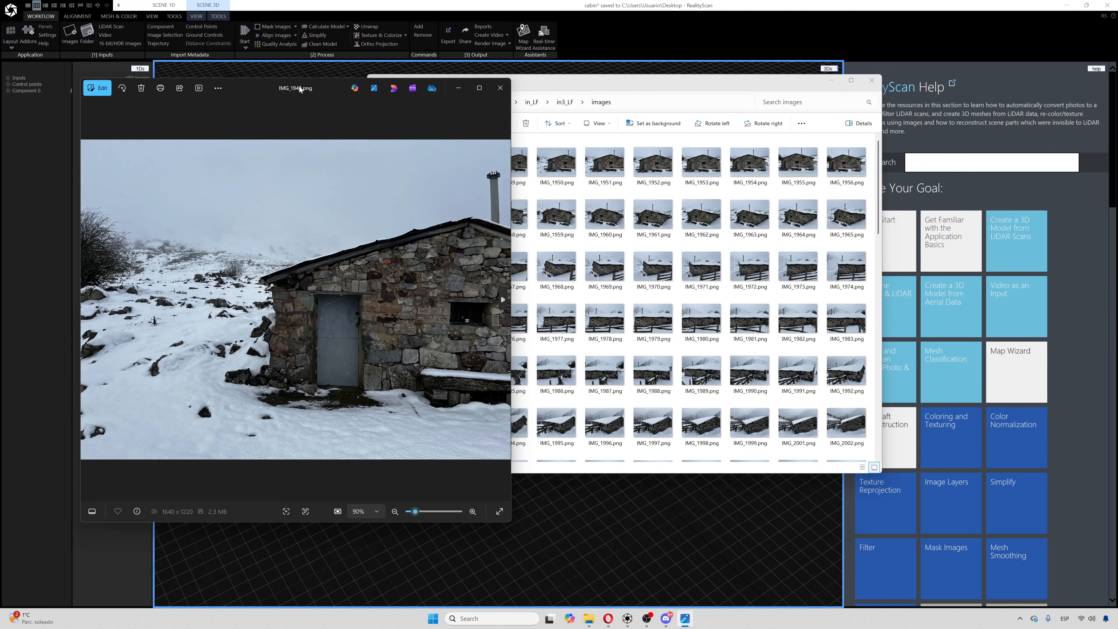
pyautogui.moveTo(299, 87); pyautogui.dragTo(245, 128)
pyautogui.moveTo(562, 83); pyautogui.dragTo(726, 79)
# Open IMG_1948.png.mask.png from in3_LF's masks folder, compare its resolution with the photo's, and close both images.
pyautogui.click(585, 97)
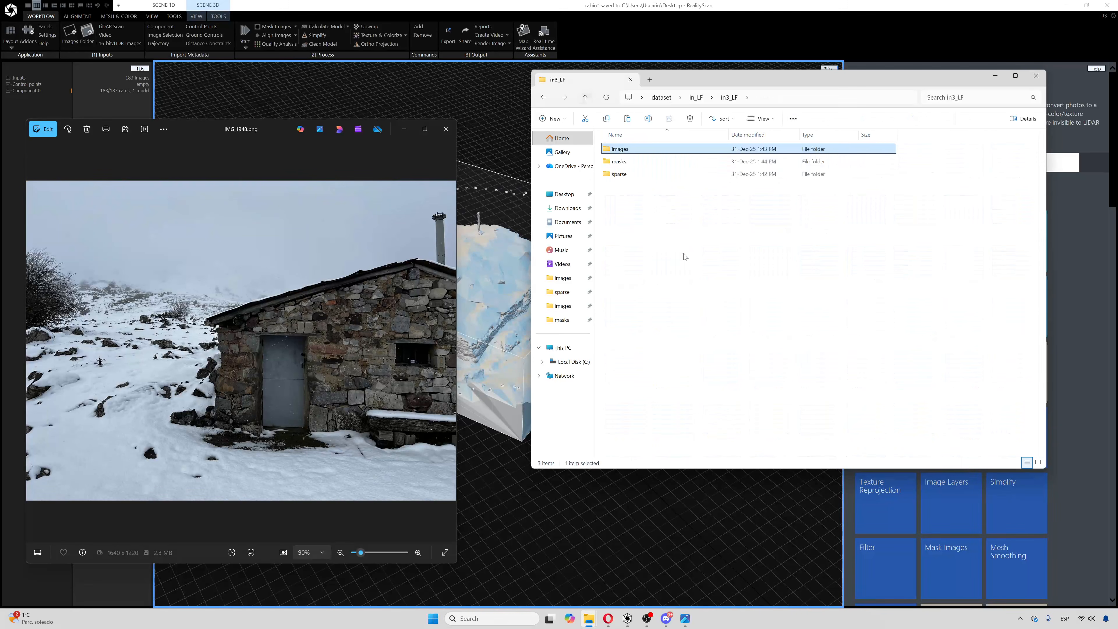
pyautogui.doubleClick(619, 162)
pyautogui.doubleClick(624, 161)
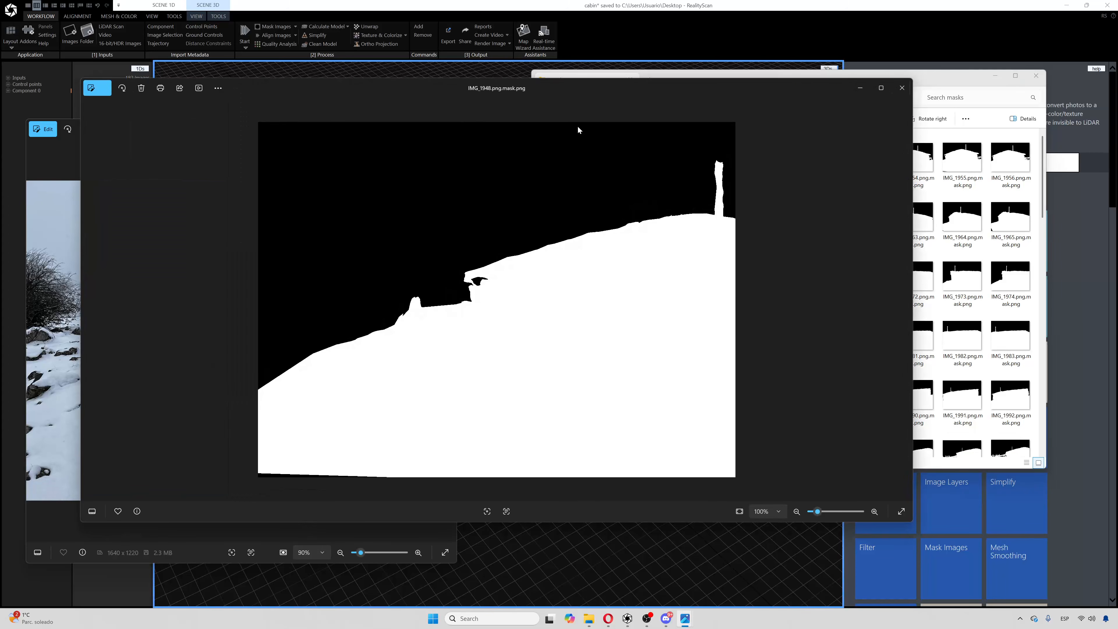
pyautogui.moveTo(493, 95); pyautogui.dragTo(727, 94)
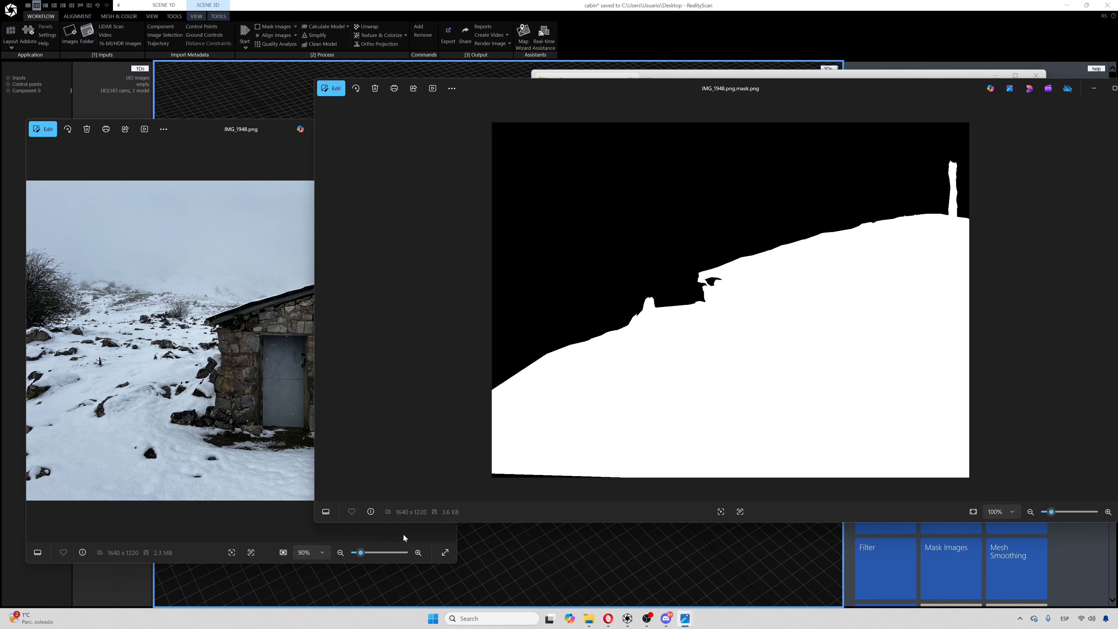
pyautogui.click(210, 411)
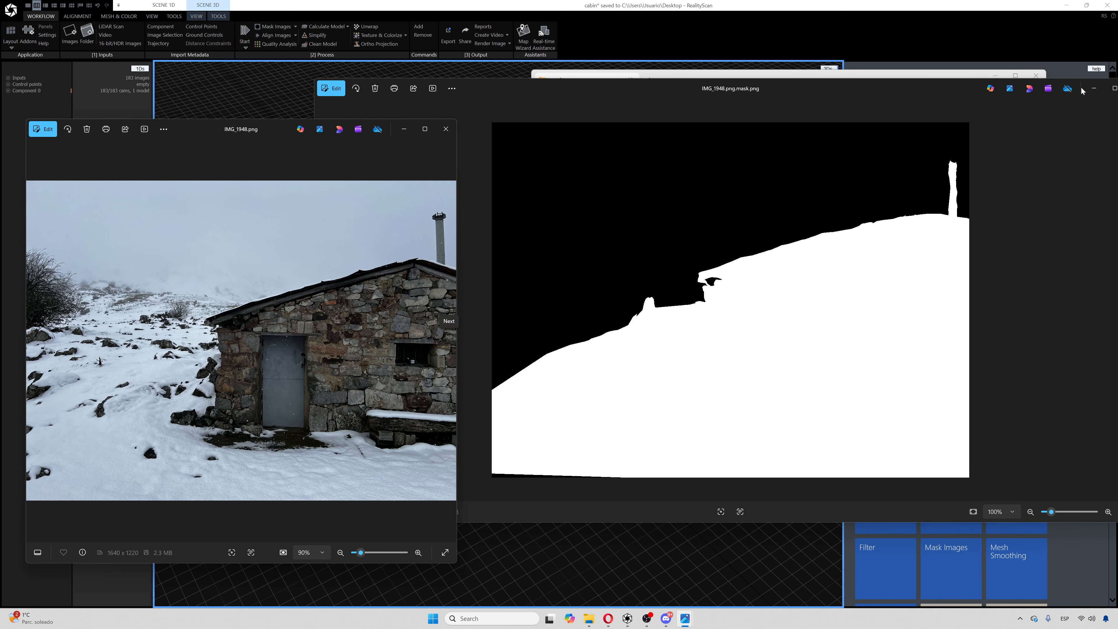
pyautogui.moveTo(920, 93)
pyautogui.mouseDown()
pyautogui.moveTo(770, 84)
pyautogui.moveTo(918, 77)
pyautogui.mouseUp()
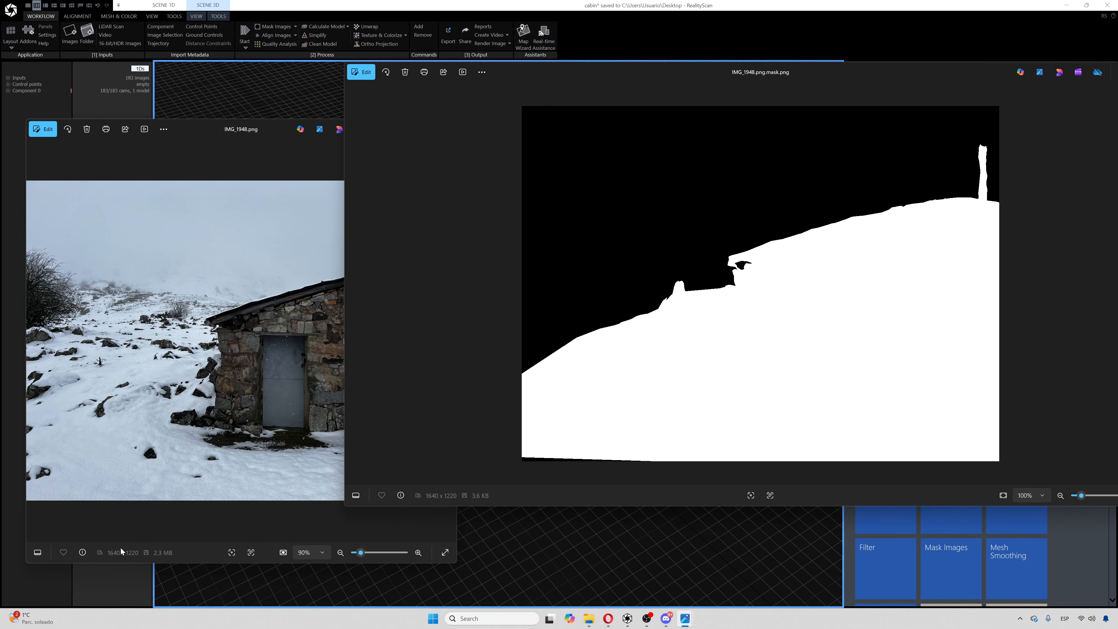
pyautogui.click(1053, 75)
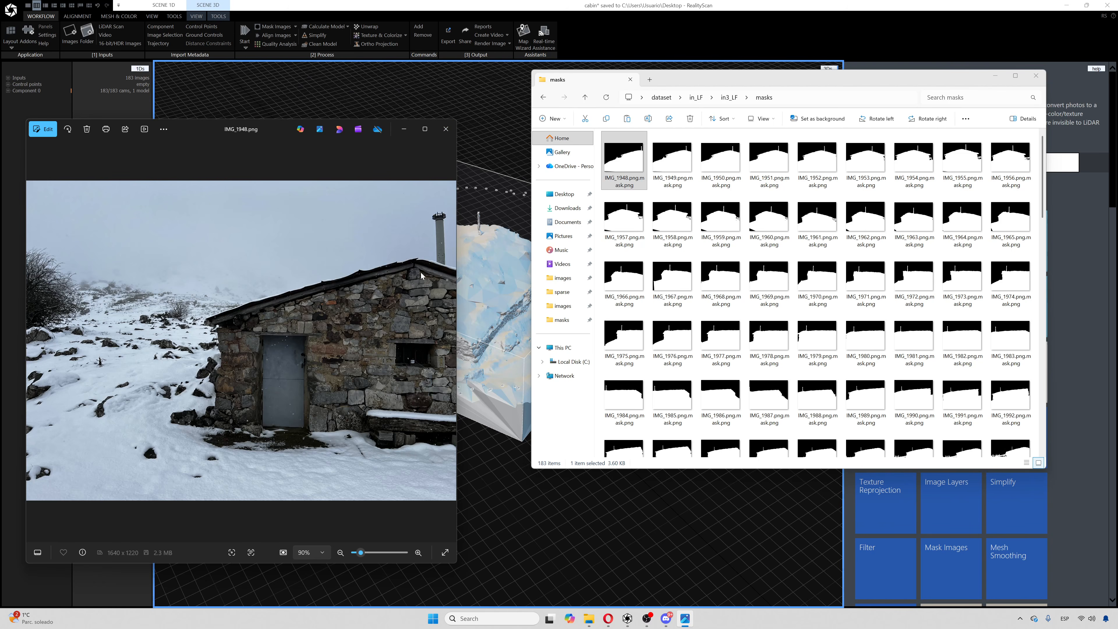
pyautogui.click(445, 129)
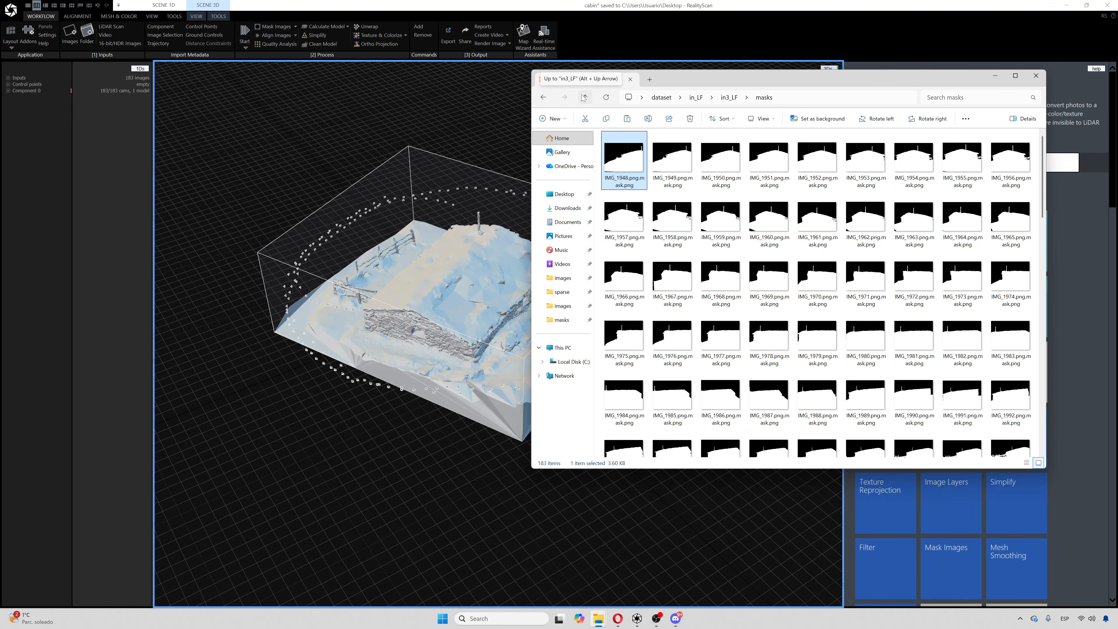
# Look through the exported masks and return to the in3_LF folder.
pyautogui.scroll(-15, 819, 309)
pyautogui.scroll(15, 782, 334)
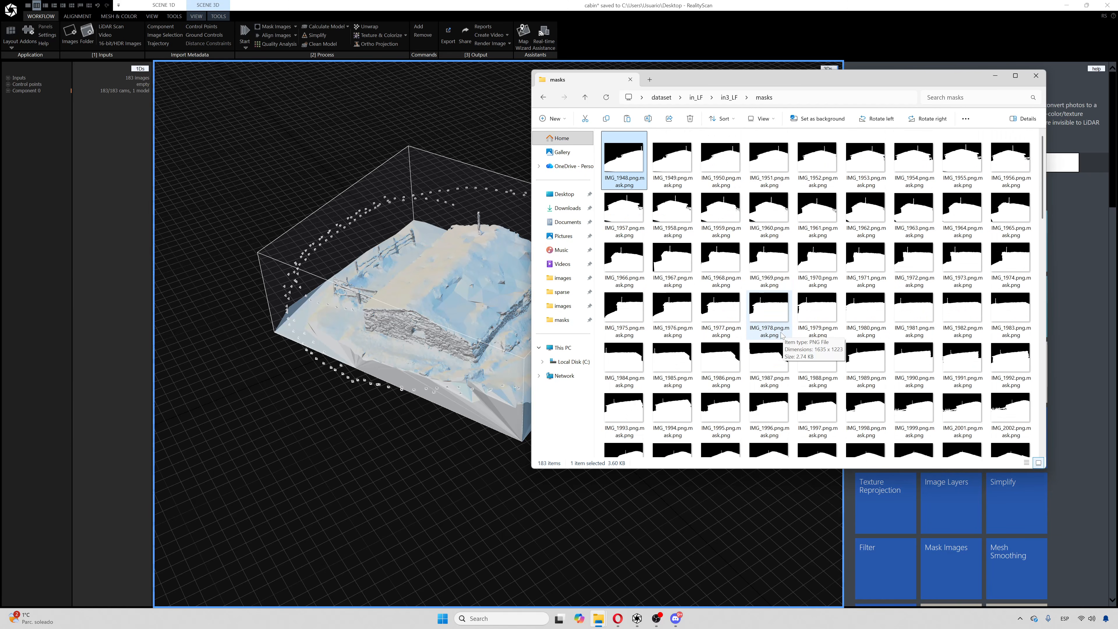
pyautogui.click(585, 97)
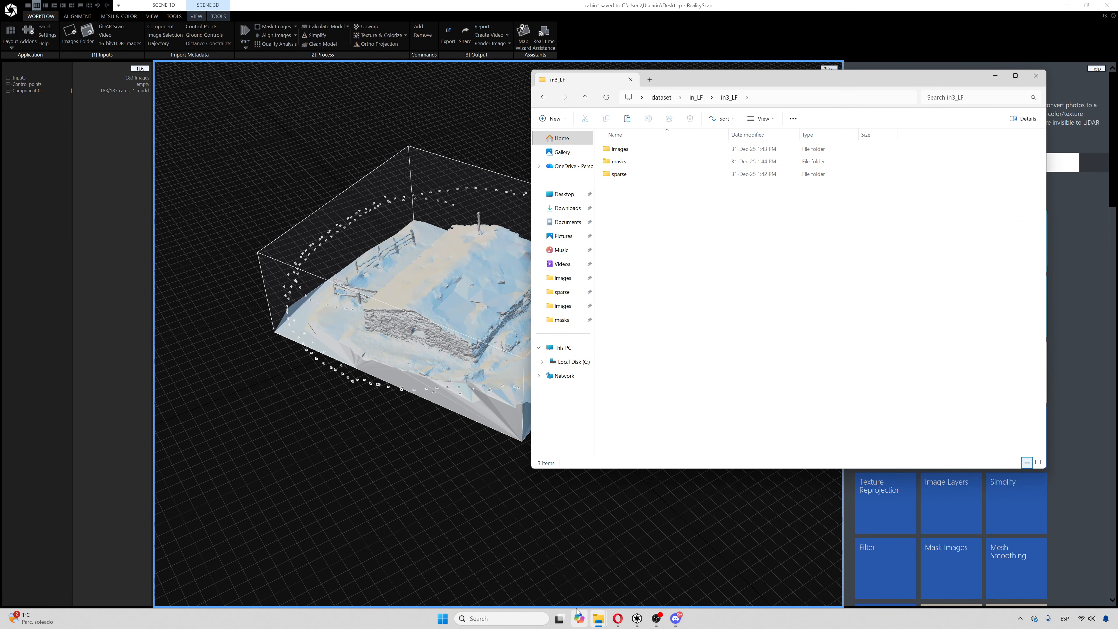
# Launch LichtFeld-Studio.exe from the LF bin folder, go up to in_LF in File Explorer, and maximize LichtFeld Studio.
pyautogui.moveTo(599, 617)
pyautogui.click(599, 586)
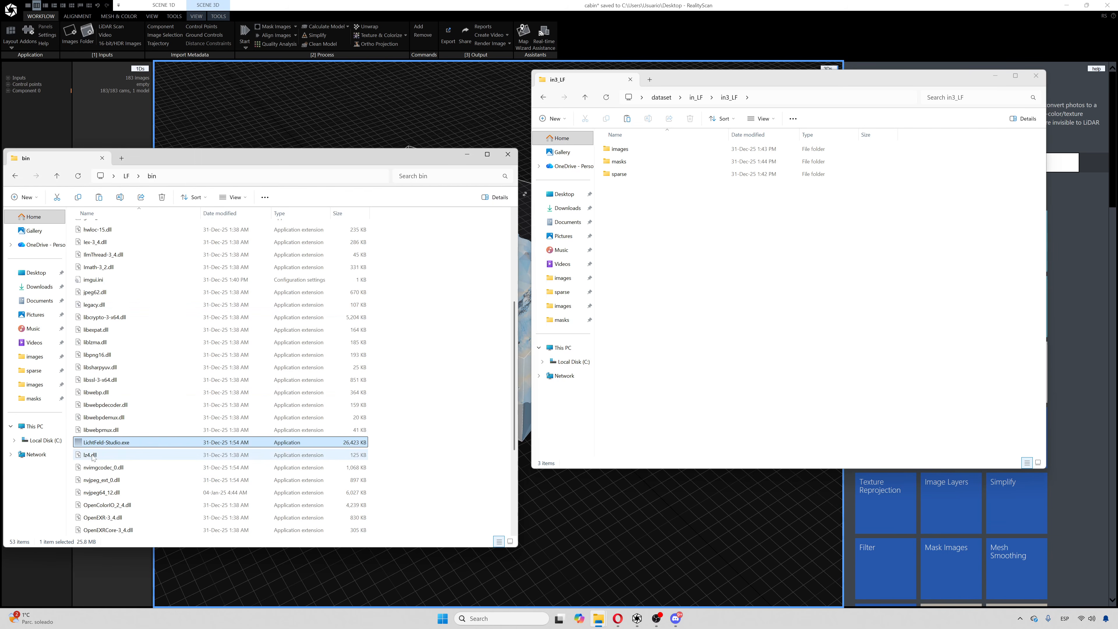
pyautogui.click(717, 310)
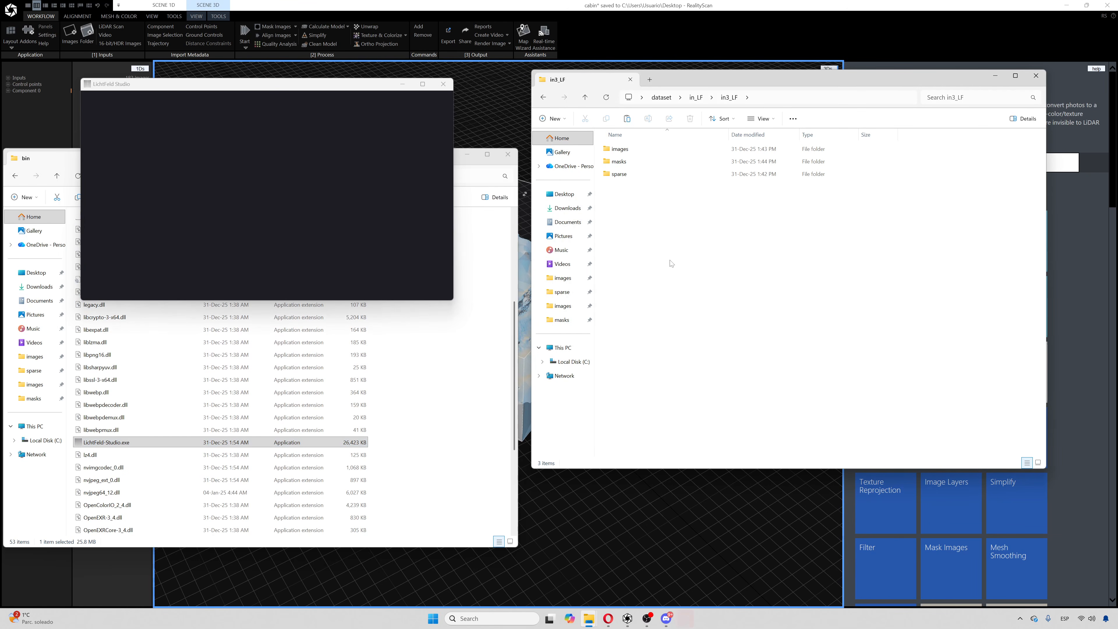
pyautogui.click(585, 98)
pyautogui.click(306, 170)
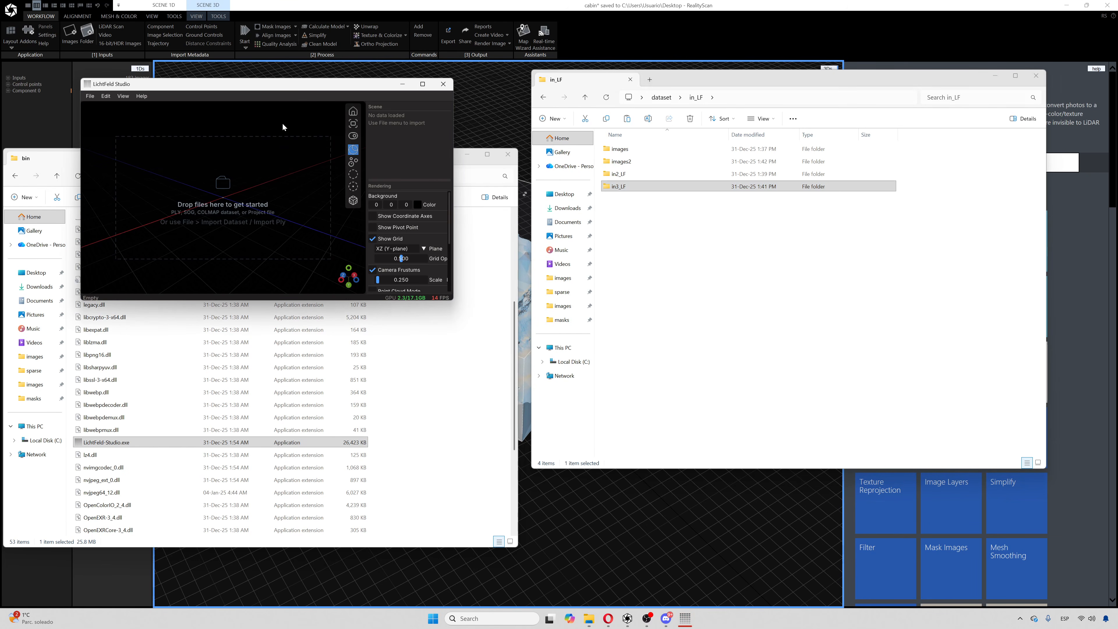
pyautogui.click(422, 84)
# Load the in3_LF folder from File Explorer into LichtFeld Studio as the dataset.
pyautogui.moveTo(589, 618)
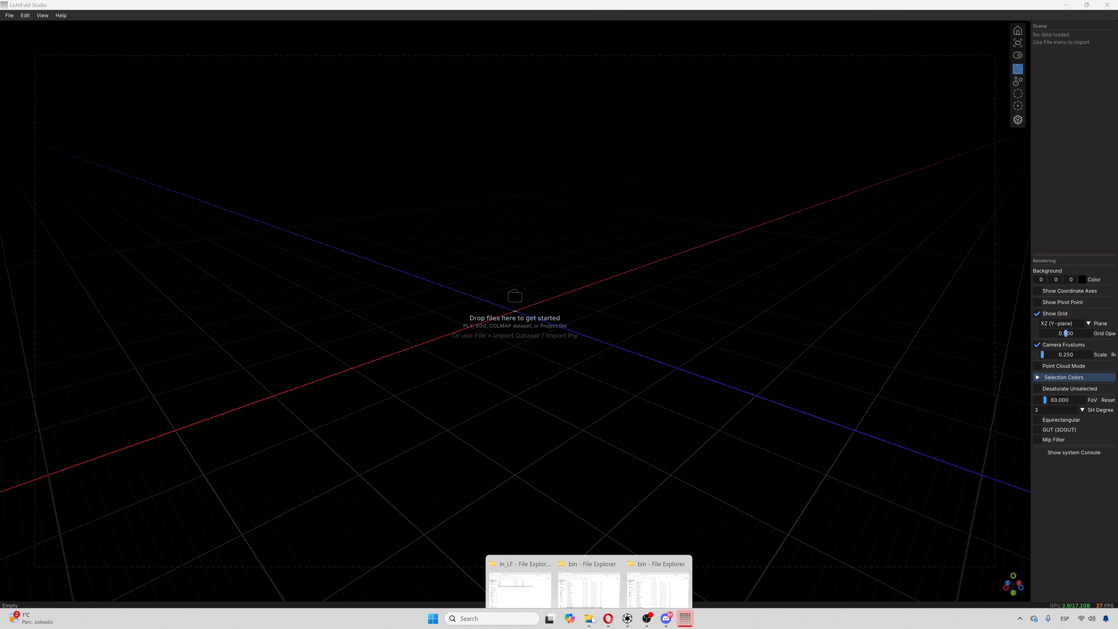
pyautogui.click(527, 573)
pyautogui.moveTo(618, 187); pyautogui.dragTo(406, 207)
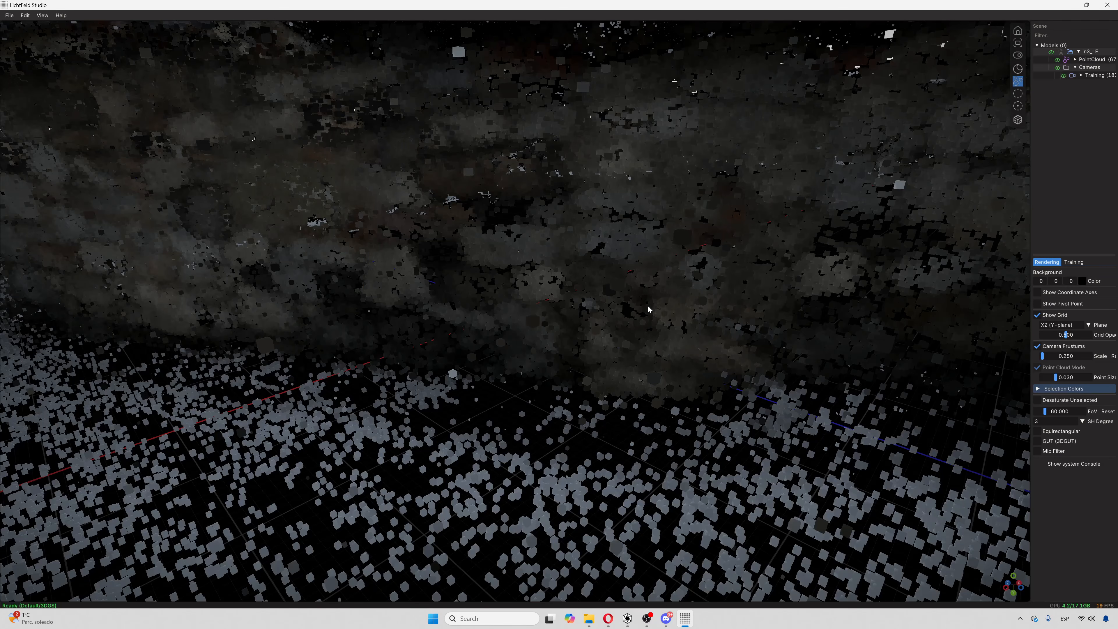
pyautogui.scroll(-12, 646, 306)
pyautogui.scroll(-2, 576, 336)
pyautogui.moveTo(577, 336); pyautogui.dragTo(747, 274, button='middle')
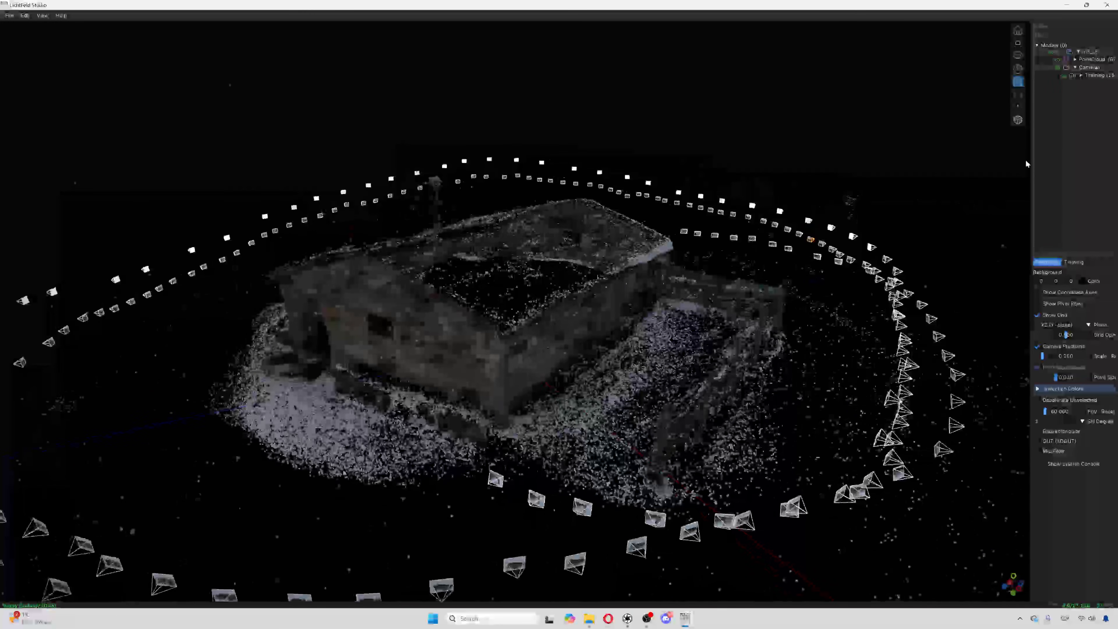
# Expand the Training cameras, preview IMG_1948.png with its mask overlay toggled, and close the preview.
pyautogui.moveTo(1031, 89); pyautogui.dragTo(923, 88)
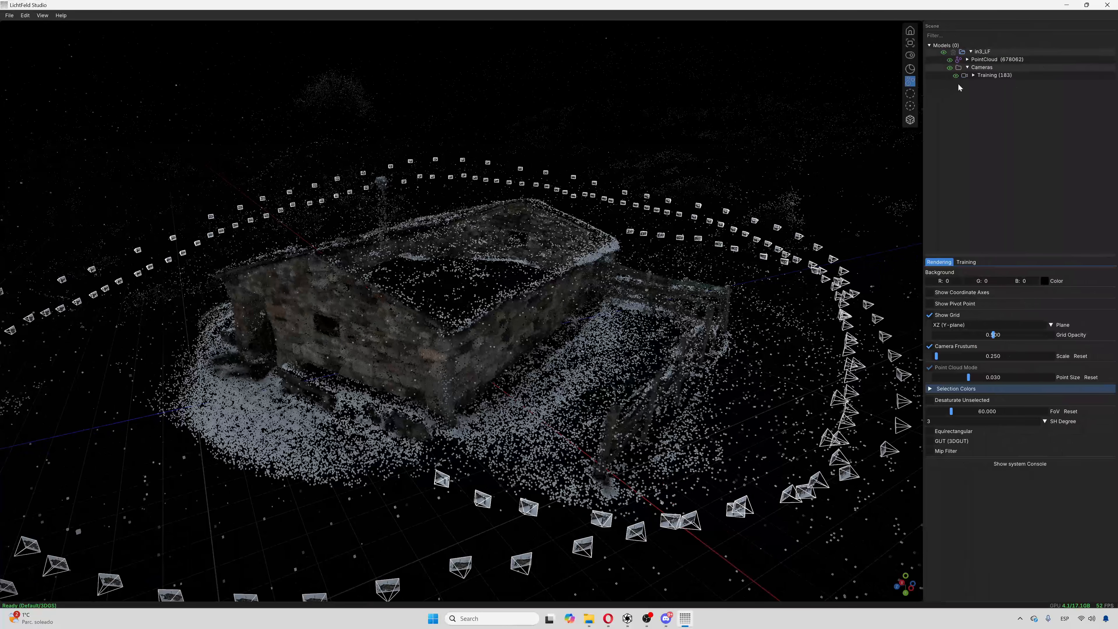
pyautogui.click(973, 75)
pyautogui.doubleClick(980, 85)
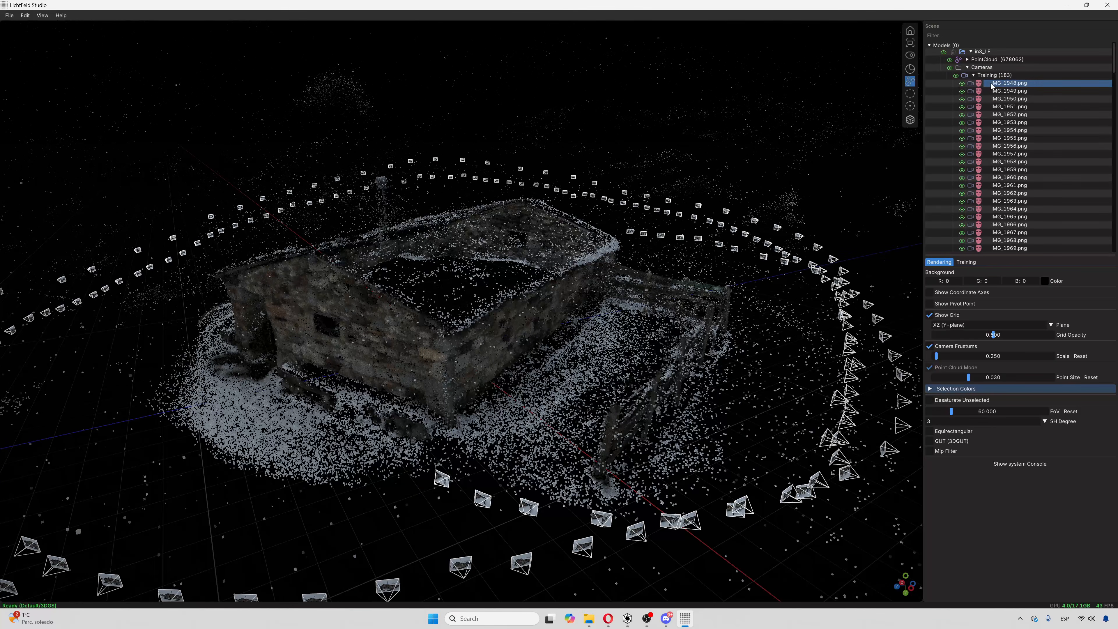
pyautogui.press('m')
pyautogui.press('m')
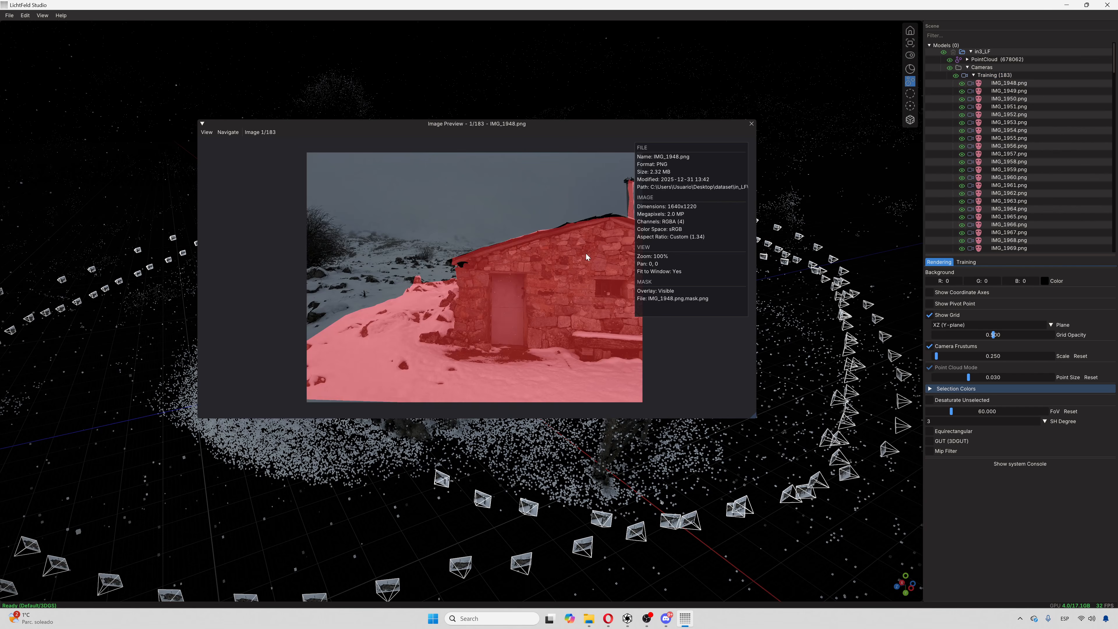
pyautogui.click(751, 124)
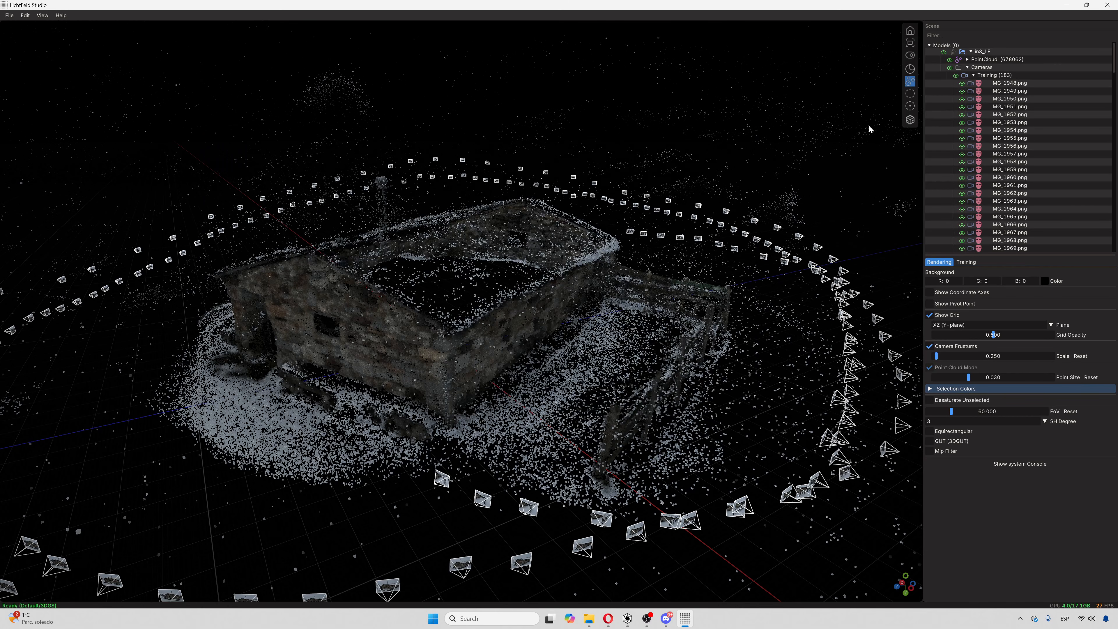
# Set the Mask Mode to Segment and start training.
pyautogui.click(963, 262)
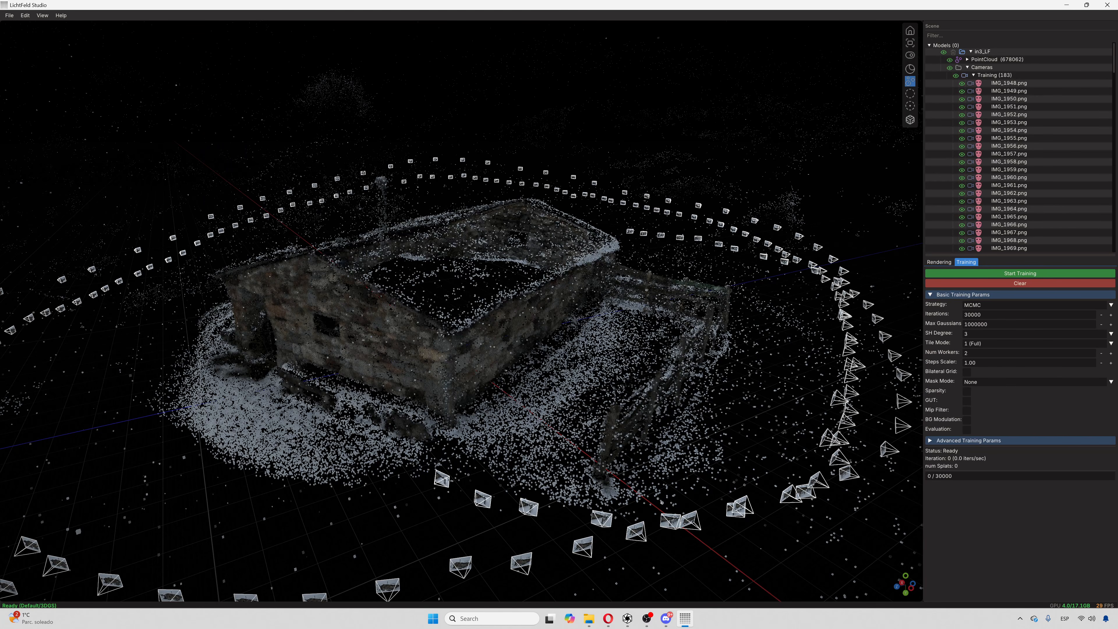
pyautogui.click(983, 381)
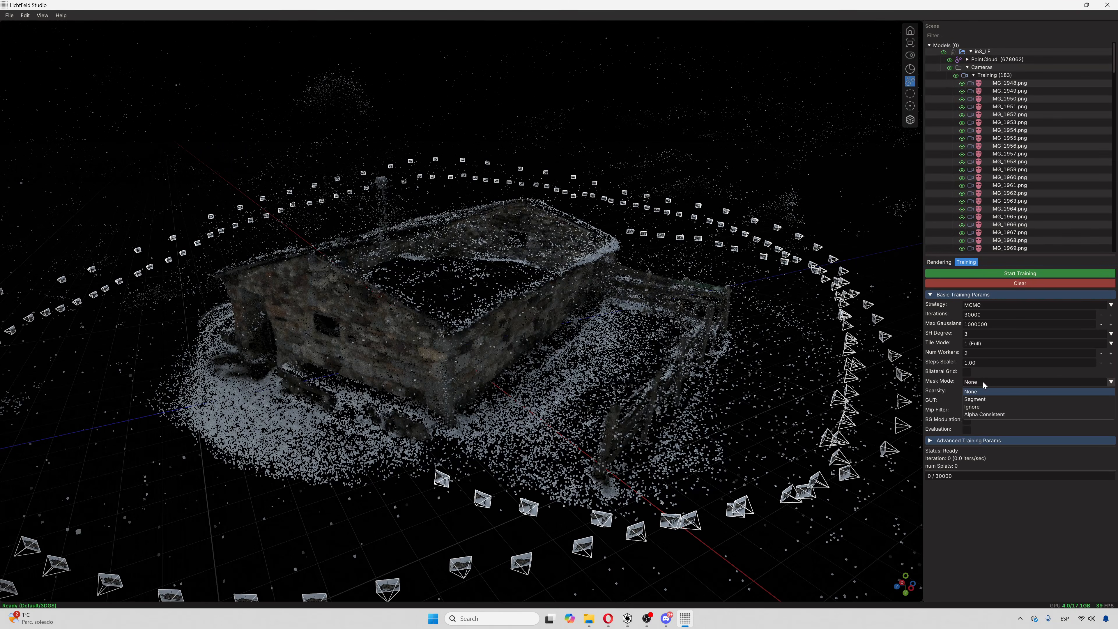
pyautogui.click(983, 399)
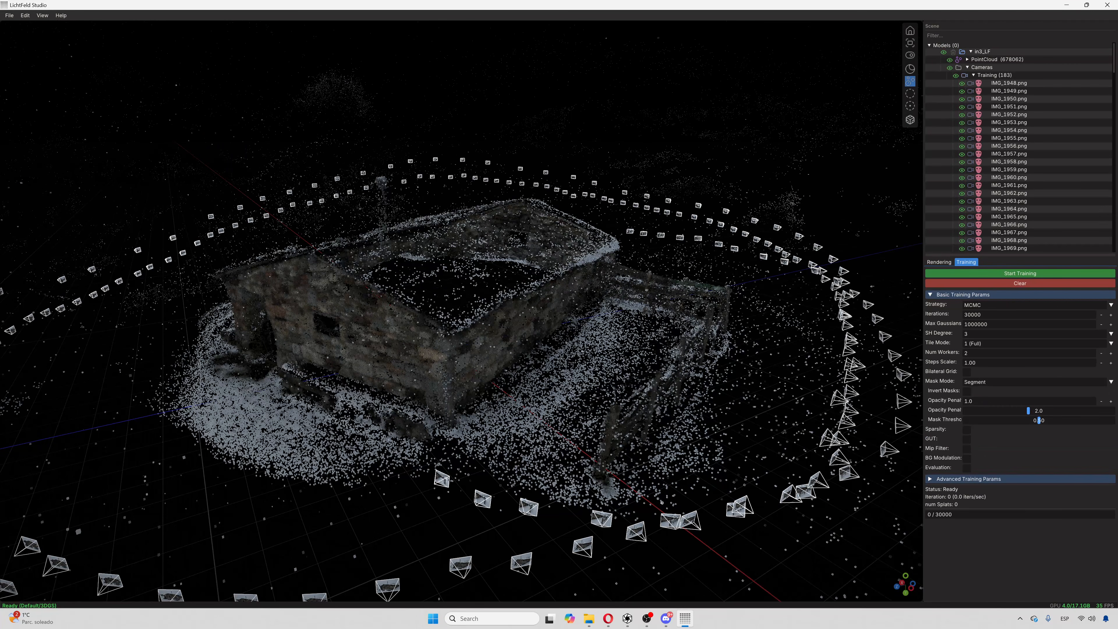
pyautogui.click(1030, 274)
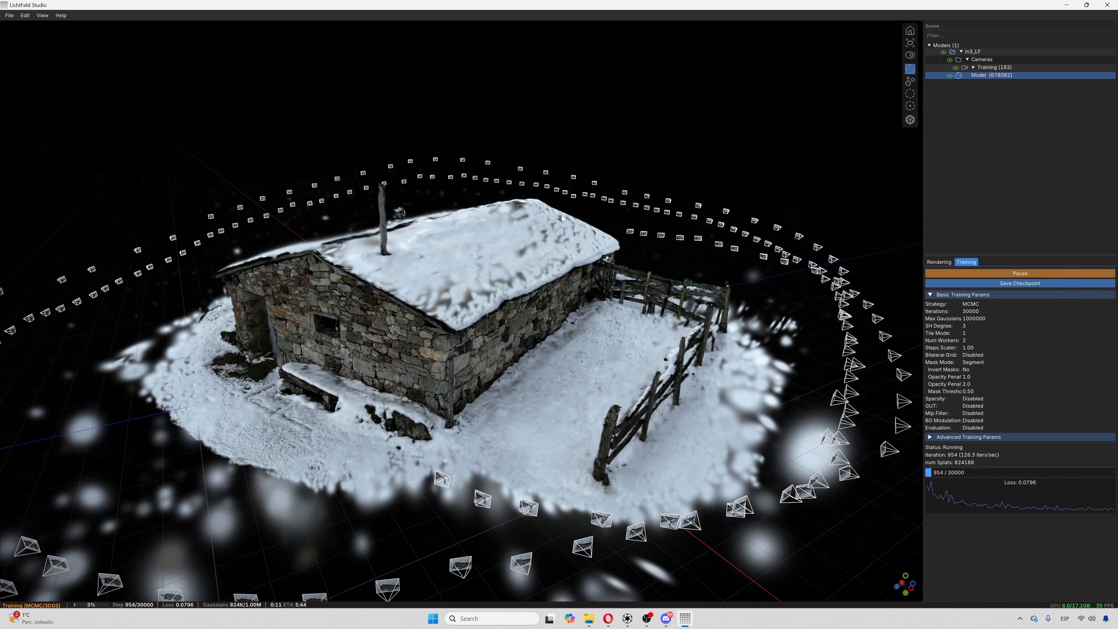
pyautogui.scroll(-3, 553, 221)
pyautogui.moveTo(553, 221); pyautogui.dragTo(577, 227)
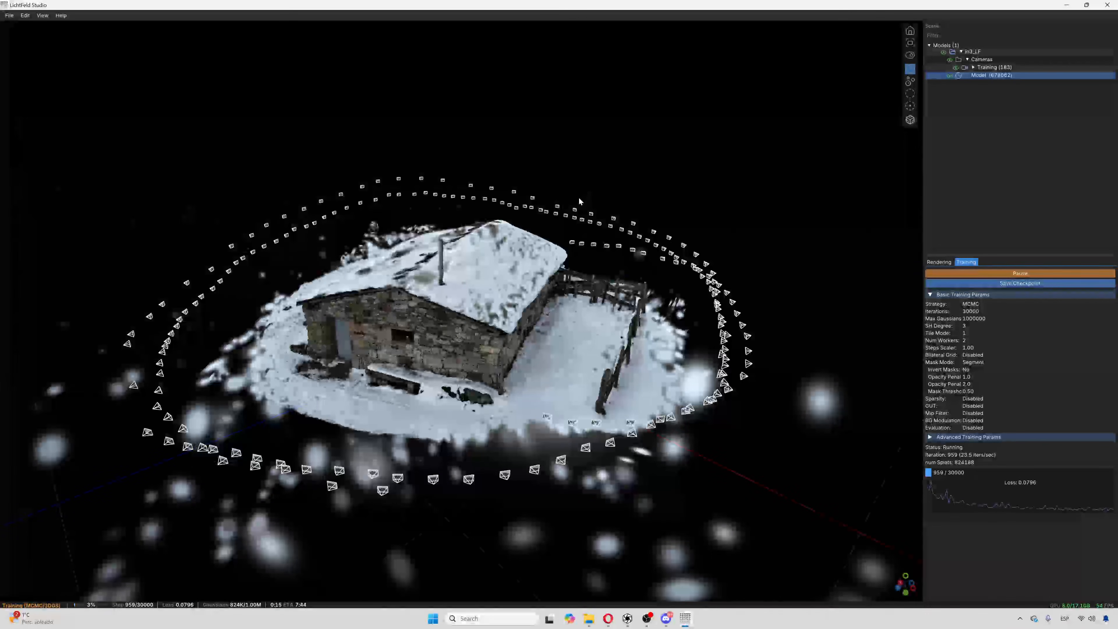
# Exit LichtFeld Studio, discarding the running training.
pyautogui.click(9, 15)
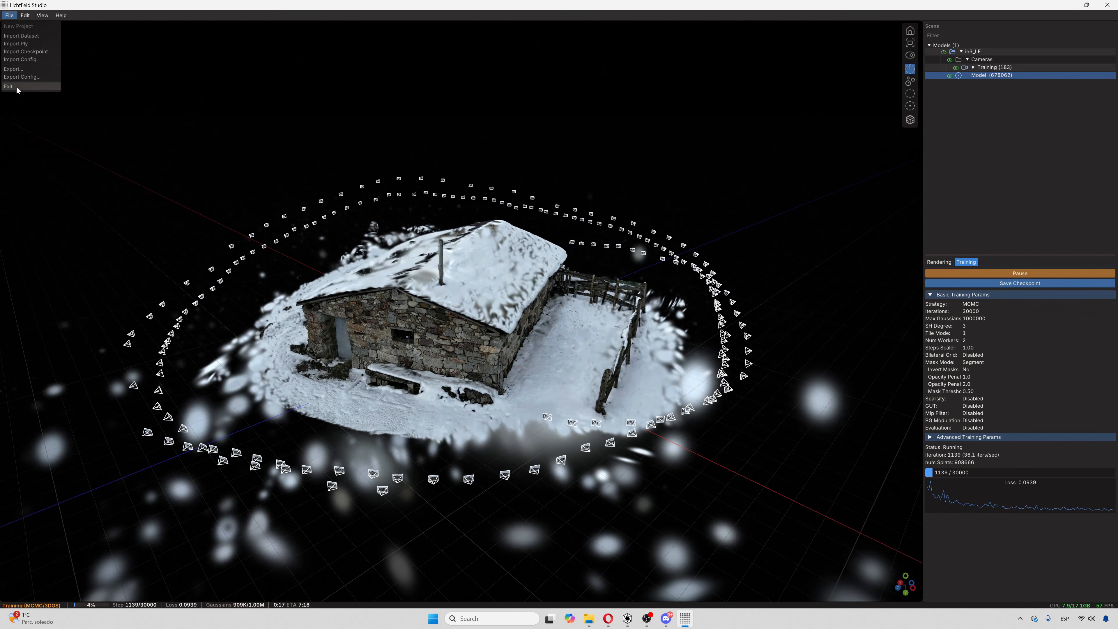
pyautogui.click(27, 30)
pyautogui.click(1110, 6)
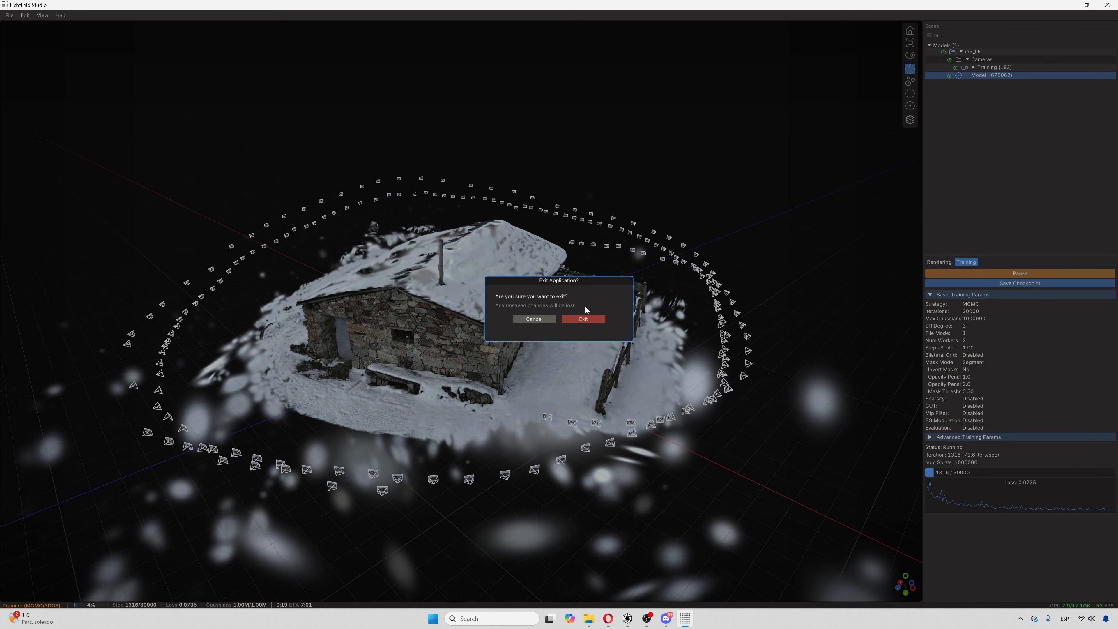
pyautogui.click(575, 321)
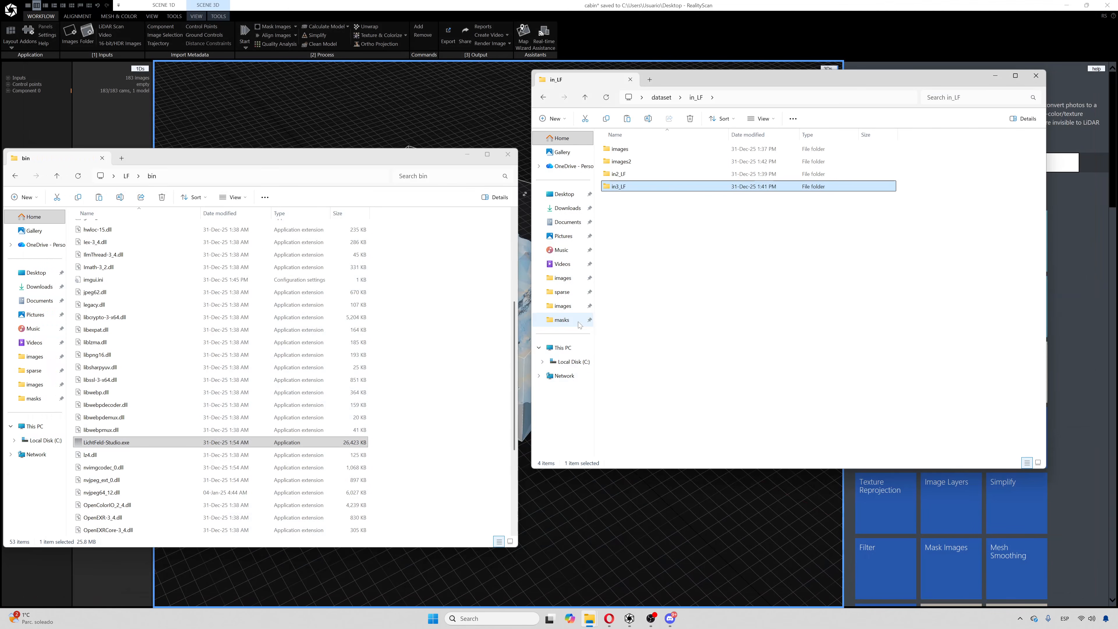
# Relaunch LichtFeld Studio maximized and load the in3_LF folder as the dataset, with in3_LF\output as the output directory.
pyautogui.click(106, 446)
pyautogui.doubleClick(106, 446)
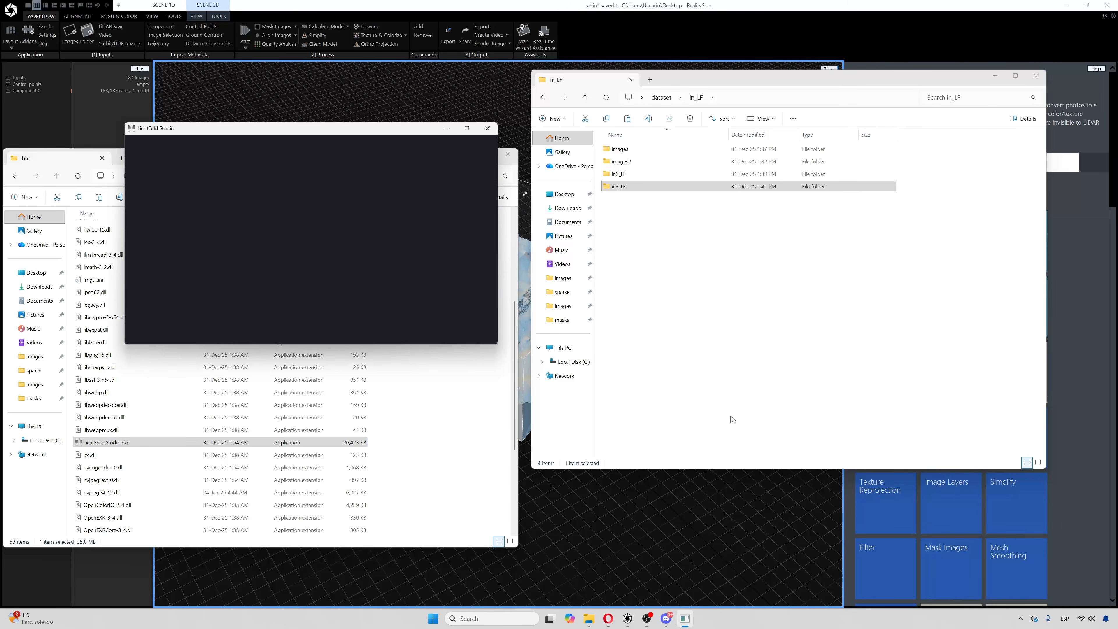
pyautogui.click(310, 184)
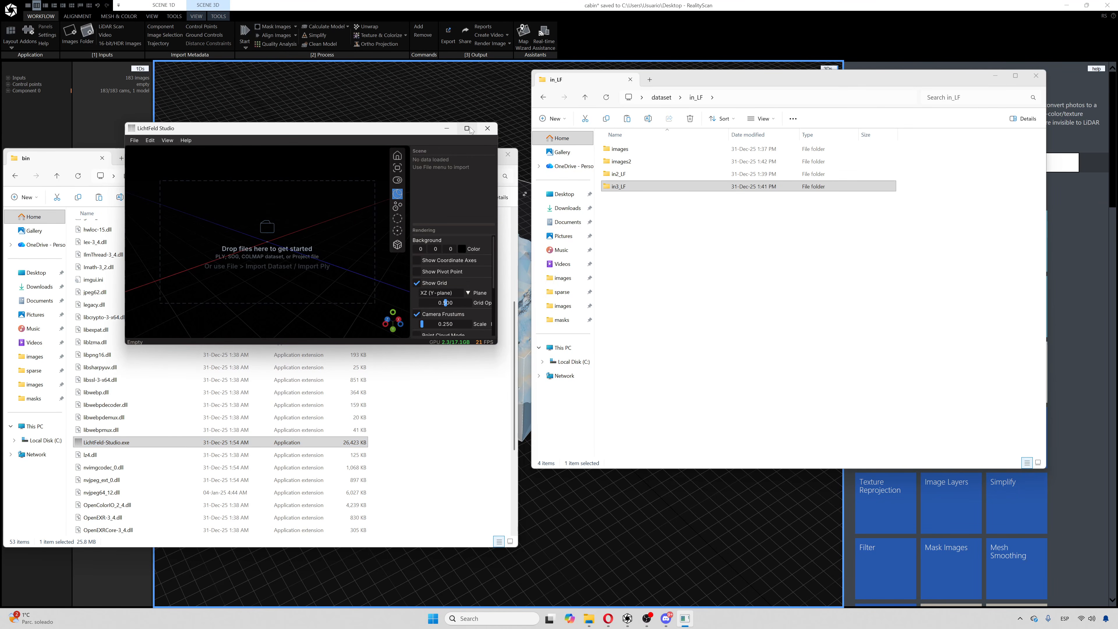
pyautogui.click(467, 128)
pyautogui.moveTo(598, 620)
pyautogui.click(521, 582)
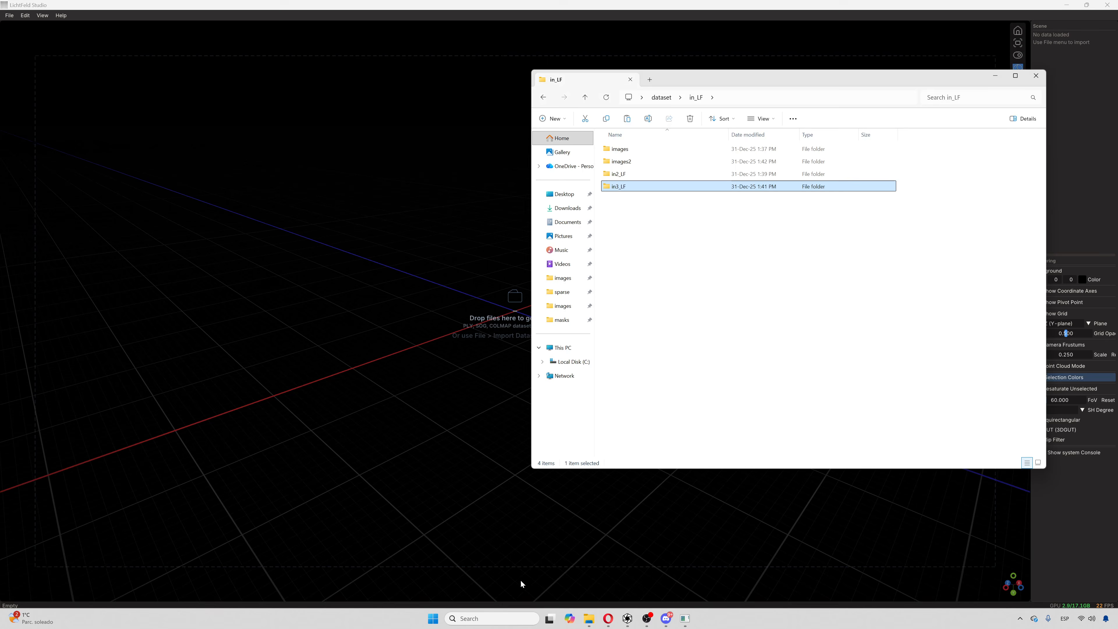
pyautogui.moveTo(626, 187); pyautogui.dragTo(460, 232)
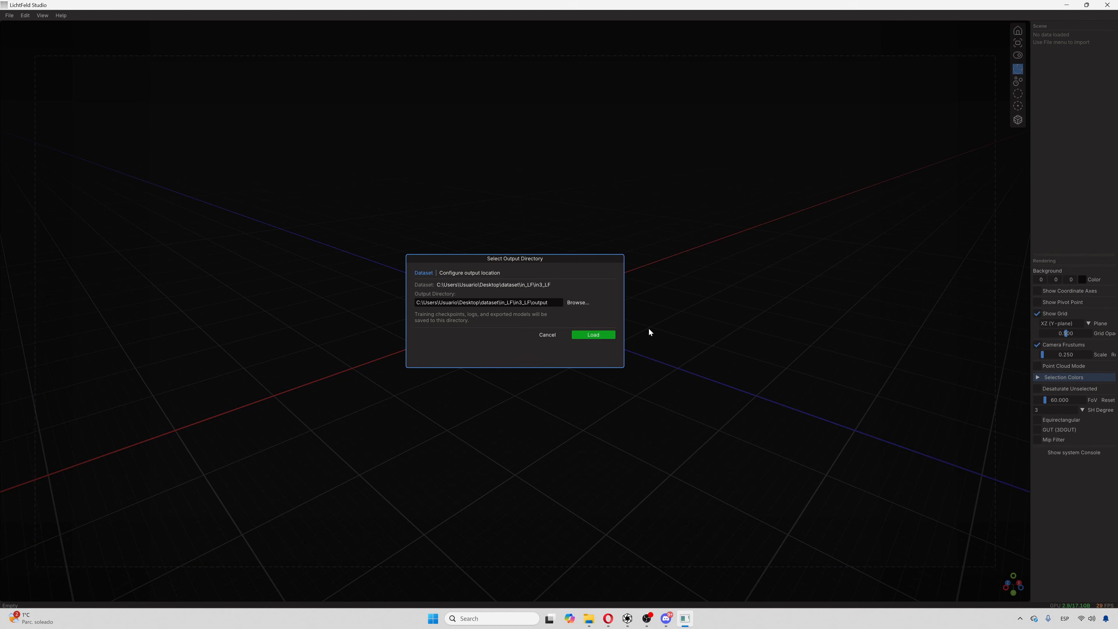
pyautogui.click(594, 335)
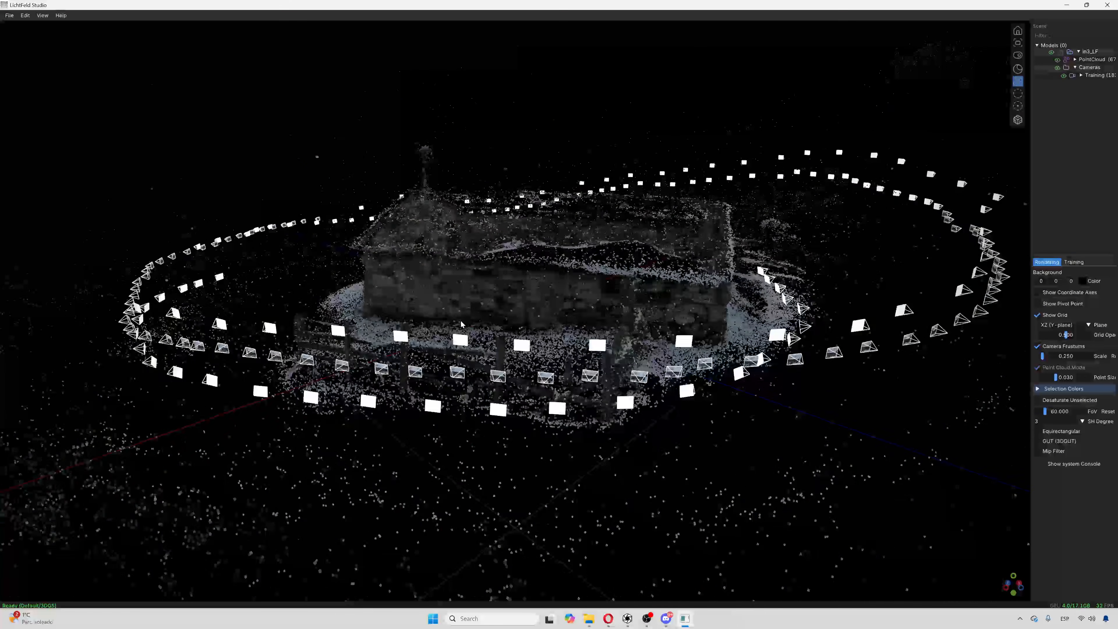
# Choose the Segment mask mode for the reloaded in3_LF dataset and start its training.
pyautogui.moveTo(461, 324); pyautogui.dragTo(758, 195)
pyautogui.scroll(-5, 615, 334)
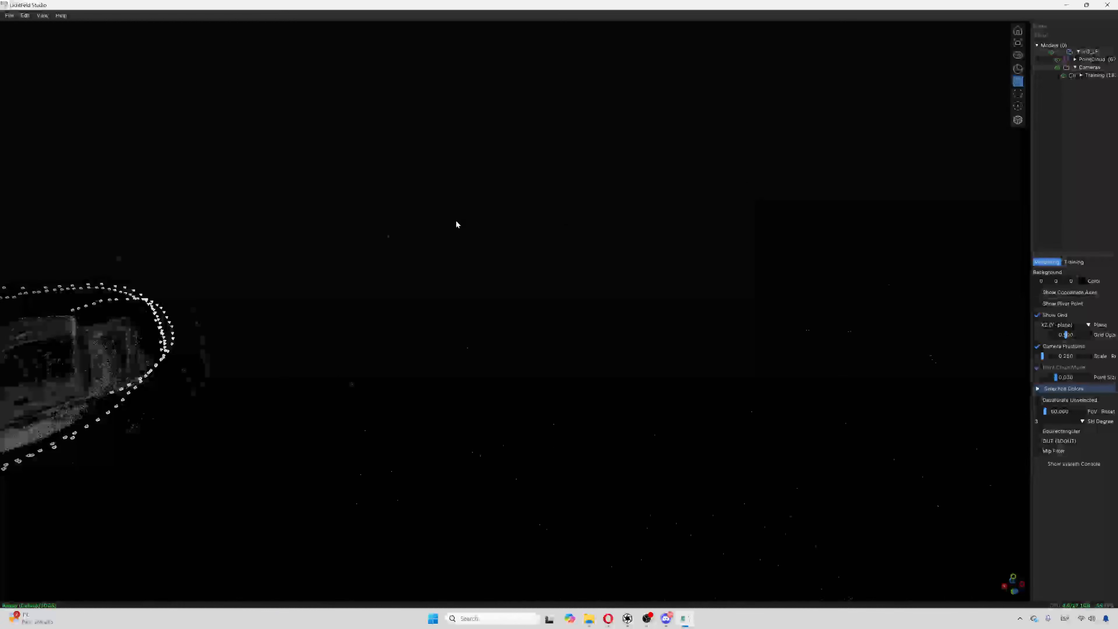
pyautogui.moveTo(457, 224); pyautogui.dragTo(533, 246)
pyautogui.scroll(6, 544, 355)
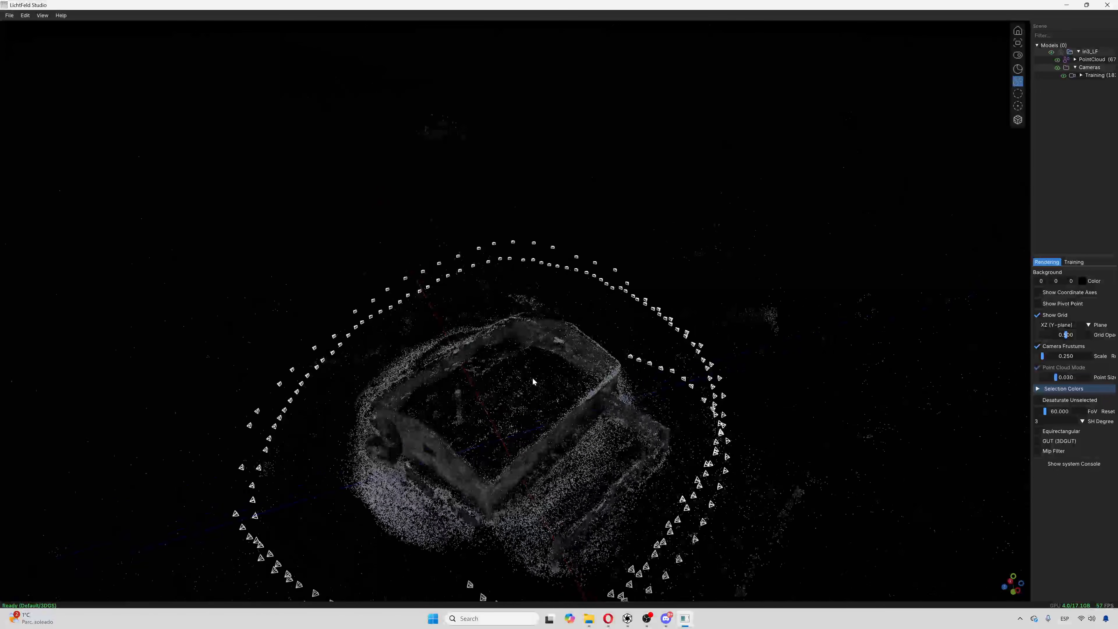
pyautogui.moveTo(543, 355); pyautogui.dragTo(630, 330, button='middle')
pyautogui.scroll(3, 624, 318)
pyautogui.scroll(-3, 621, 315)
pyautogui.click(1062, 263)
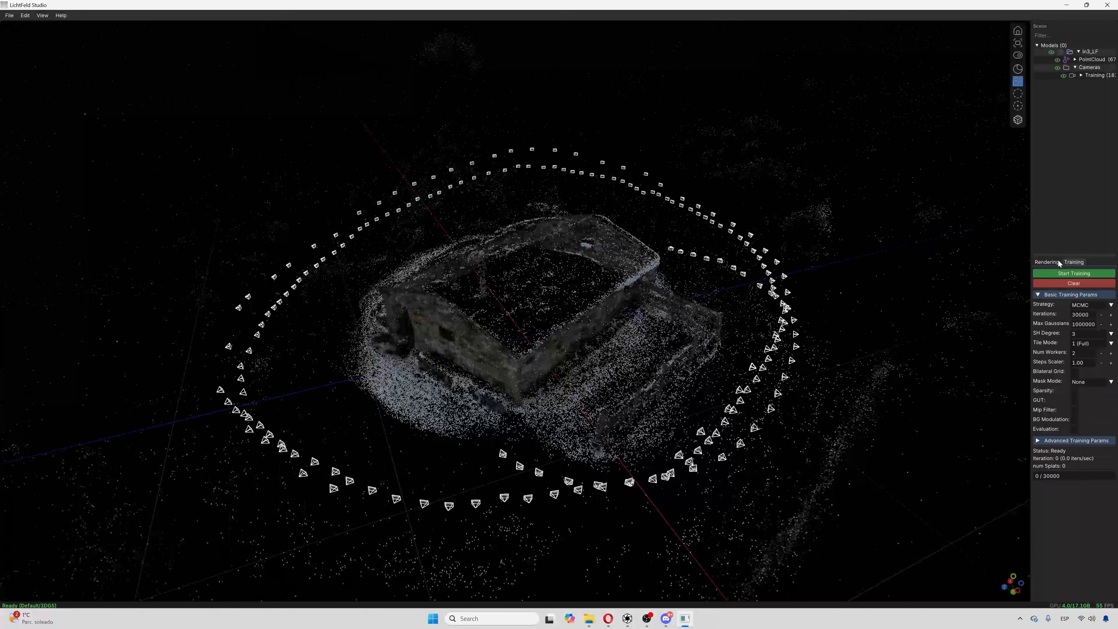
pyautogui.moveTo(1028, 253); pyautogui.dragTo(958, 254)
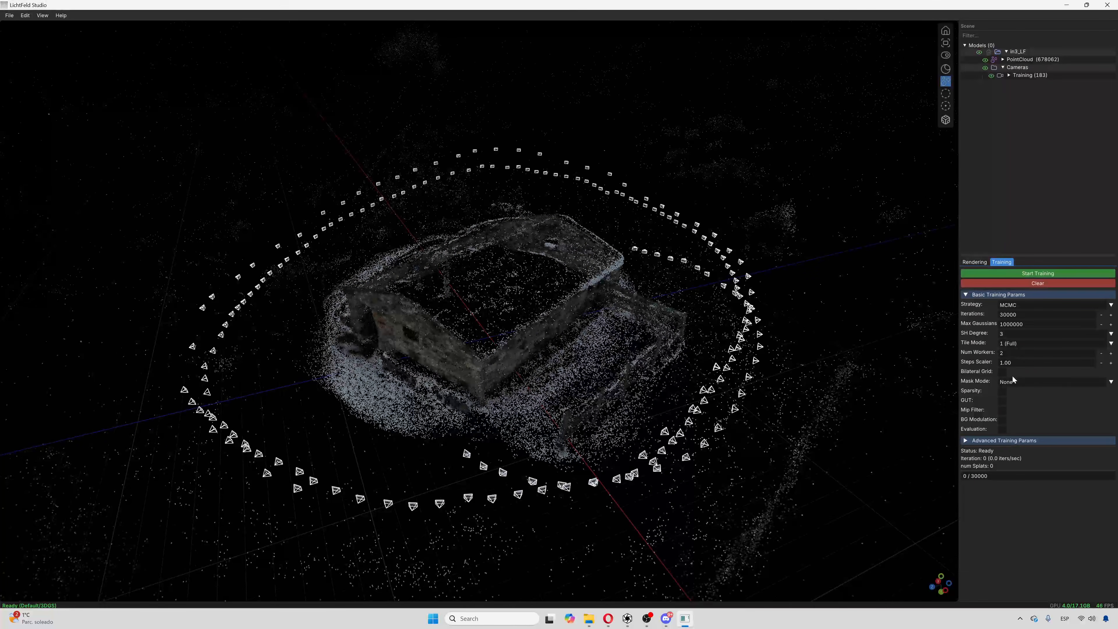
pyautogui.click(1014, 385)
pyautogui.click(1019, 400)
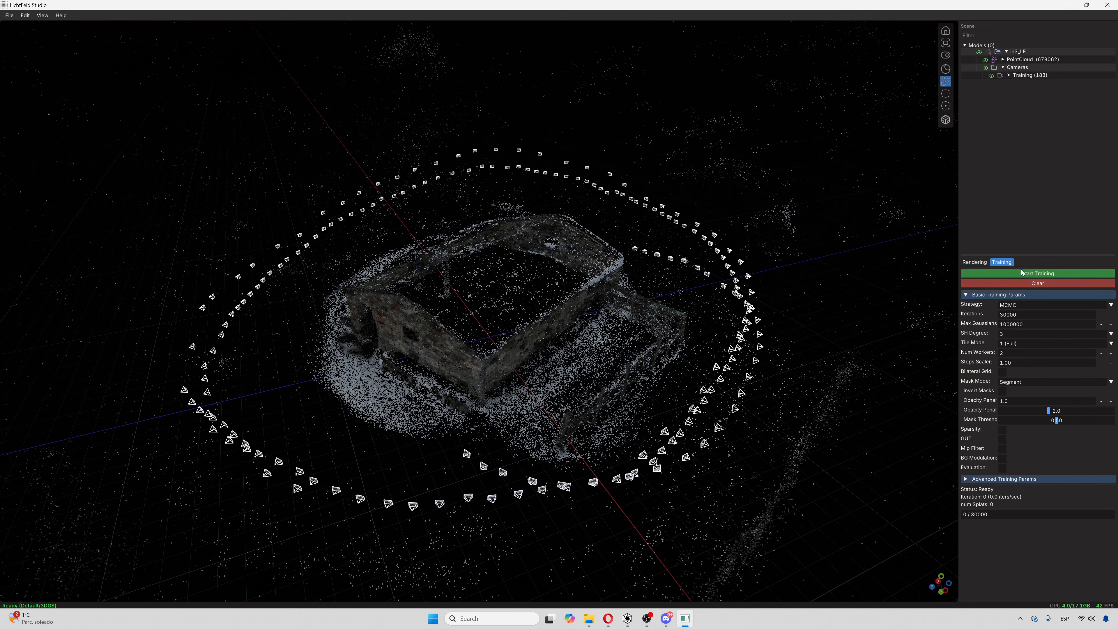
# Examine the cabin splat from several sides and up close while training runs through all 30000 iterations.
pyautogui.moveTo(630, 265)
pyautogui.mouseDown(button='middle')
pyautogui.moveTo(661, 240)
pyautogui.moveTo(627, 282)
pyautogui.moveTo(634, 266)
pyautogui.mouseUp(button='middle')
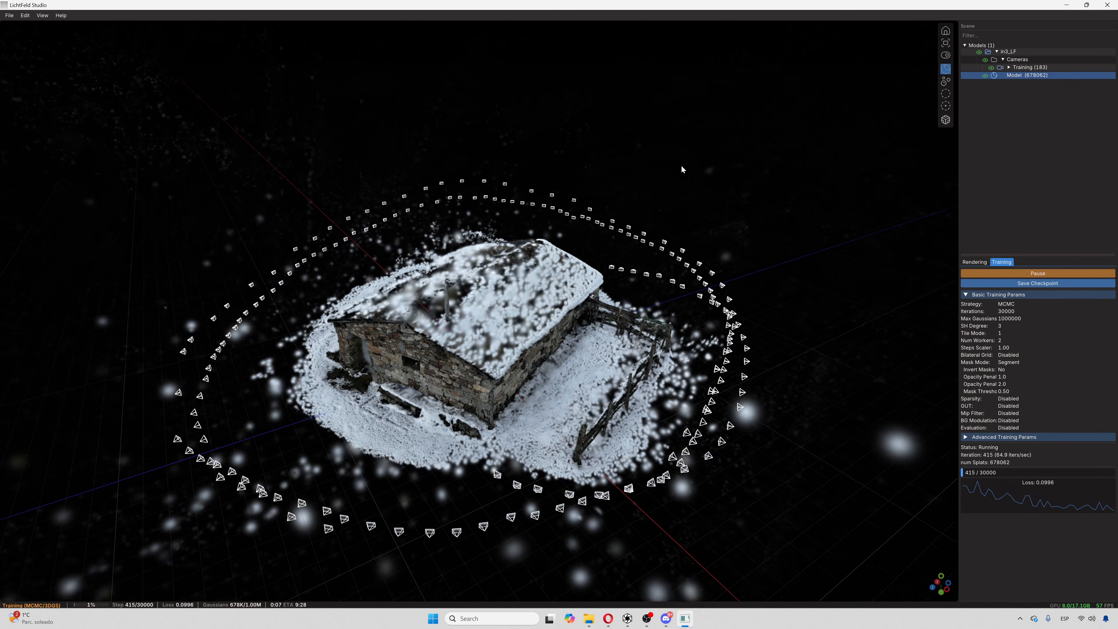
pyautogui.moveTo(681, 165); pyautogui.dragTo(796, 153, button='middle')
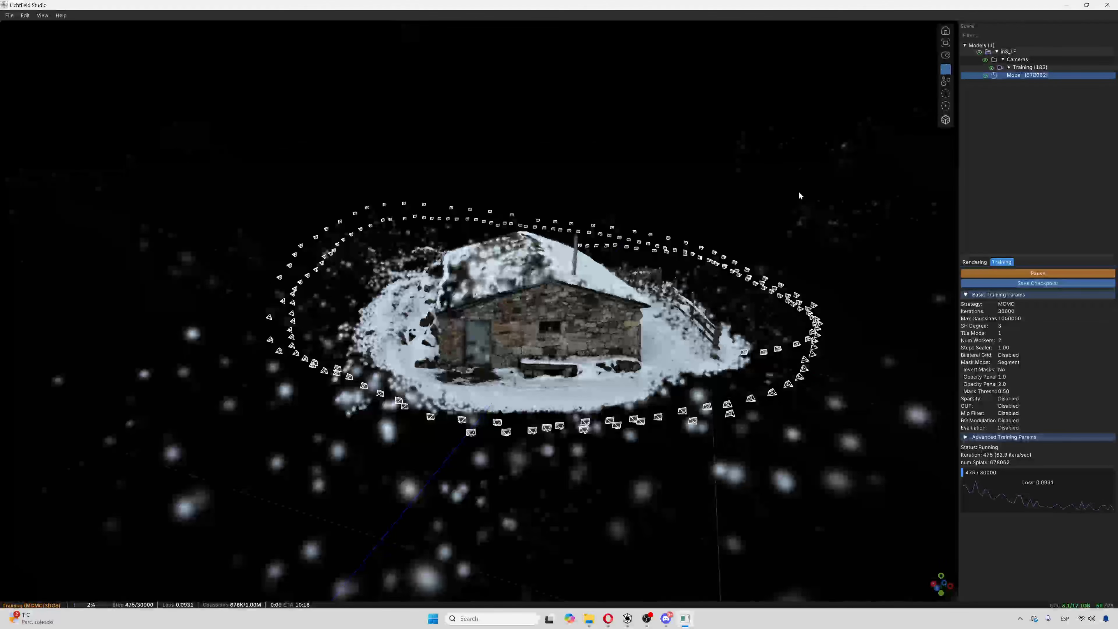
pyautogui.moveTo(798, 192); pyautogui.dragTo(682, 211, button='middle')
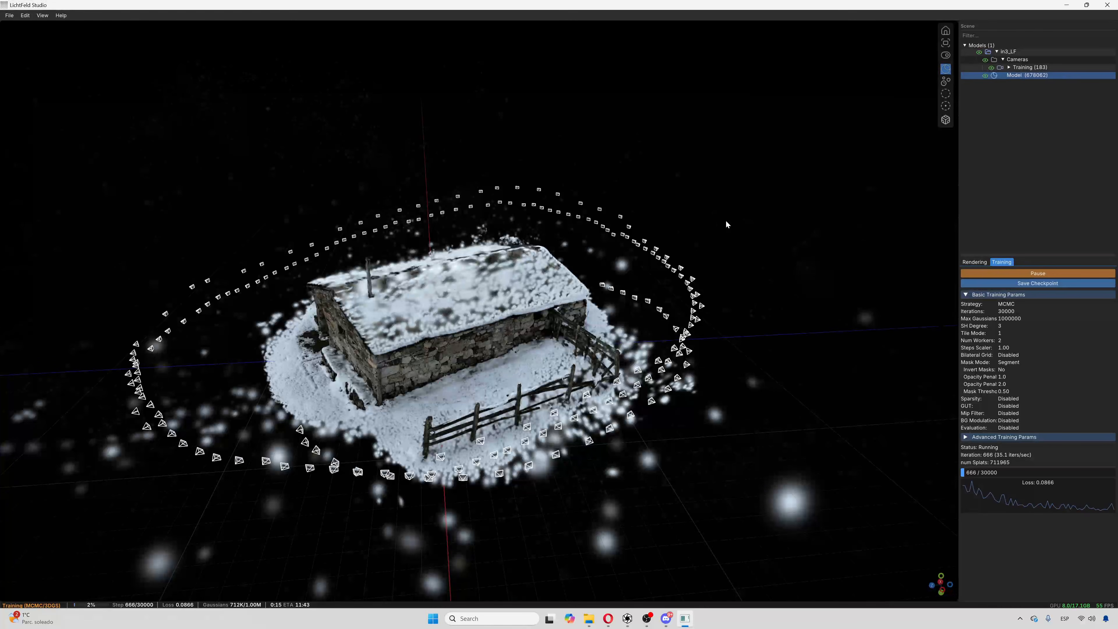
pyautogui.moveTo(423, 409); pyautogui.dragTo(503, 347, button='middle')
pyautogui.scroll(4, 504, 346)
pyautogui.scroll(2, 504, 347)
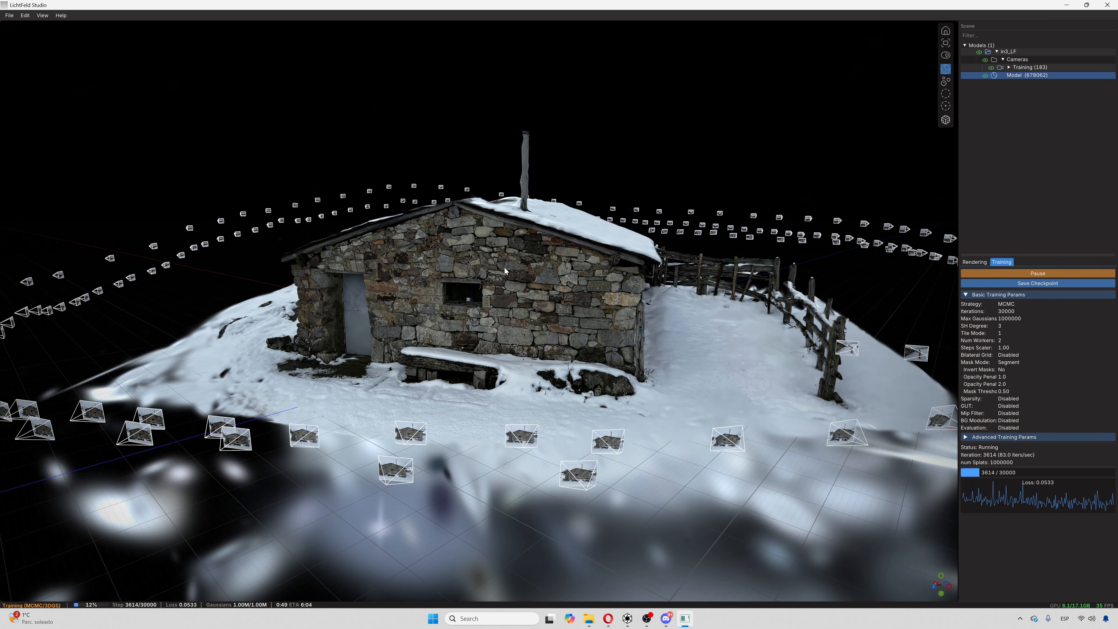
pyautogui.moveTo(504, 267); pyautogui.dragTo(759, 350, button='middle')
pyautogui.moveTo(630, 320); pyautogui.dragTo(563, 368, button='middle')
pyautogui.scroll(-3, 538, 367)
pyautogui.moveTo(1003, 508)
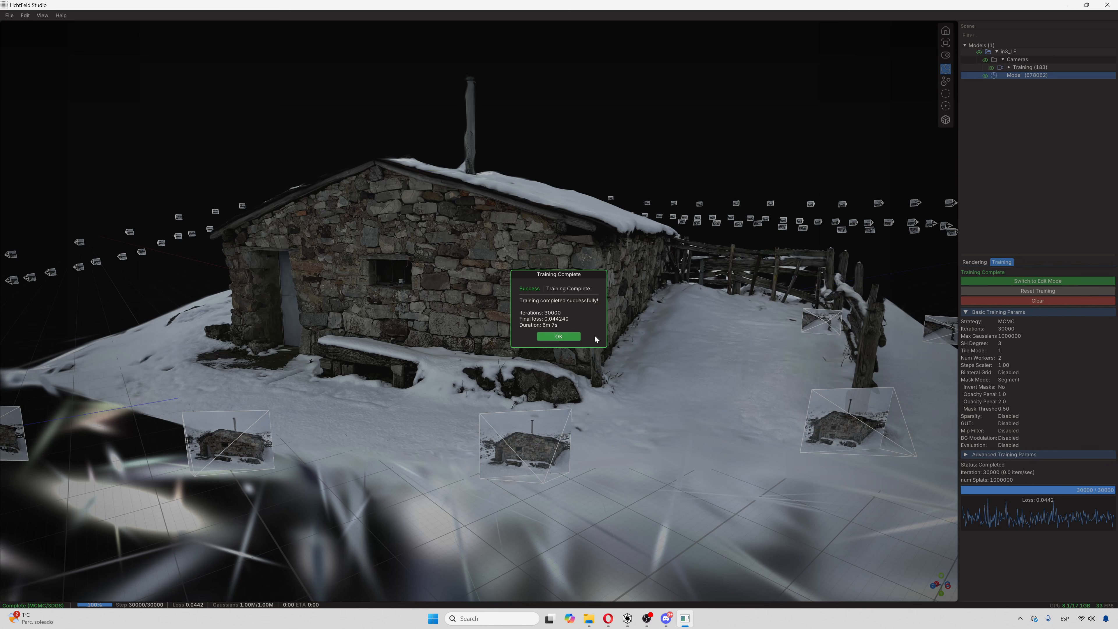
# Dismiss the training summary and examine the finished cabin splat from above, from the front and up close at the stone wall.
pyautogui.click(566, 337)
pyautogui.moveTo(475, 302); pyautogui.dragTo(834, 444, button='middle')
pyautogui.scroll(3, 543, 321)
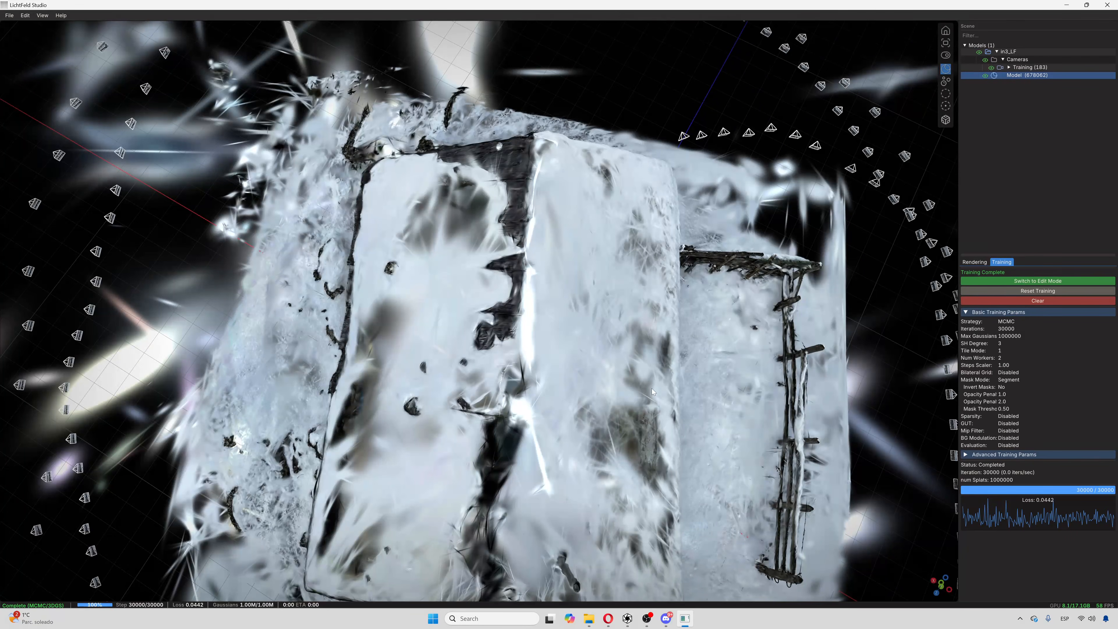
pyautogui.moveTo(652, 392); pyautogui.dragTo(629, 292, button='middle')
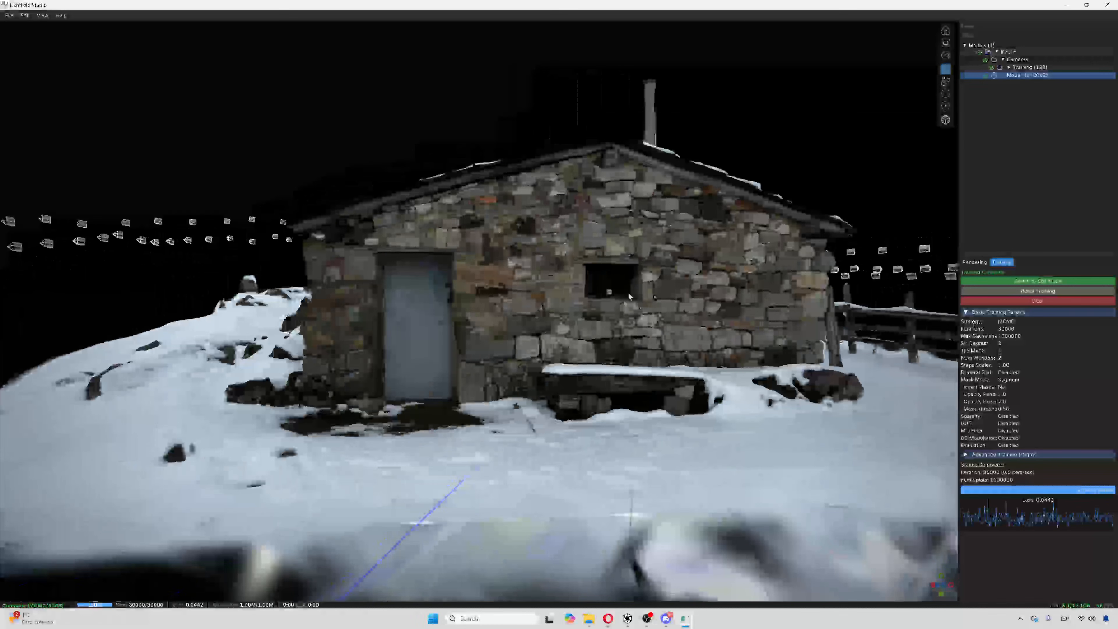
pyautogui.scroll(10, 616, 317)
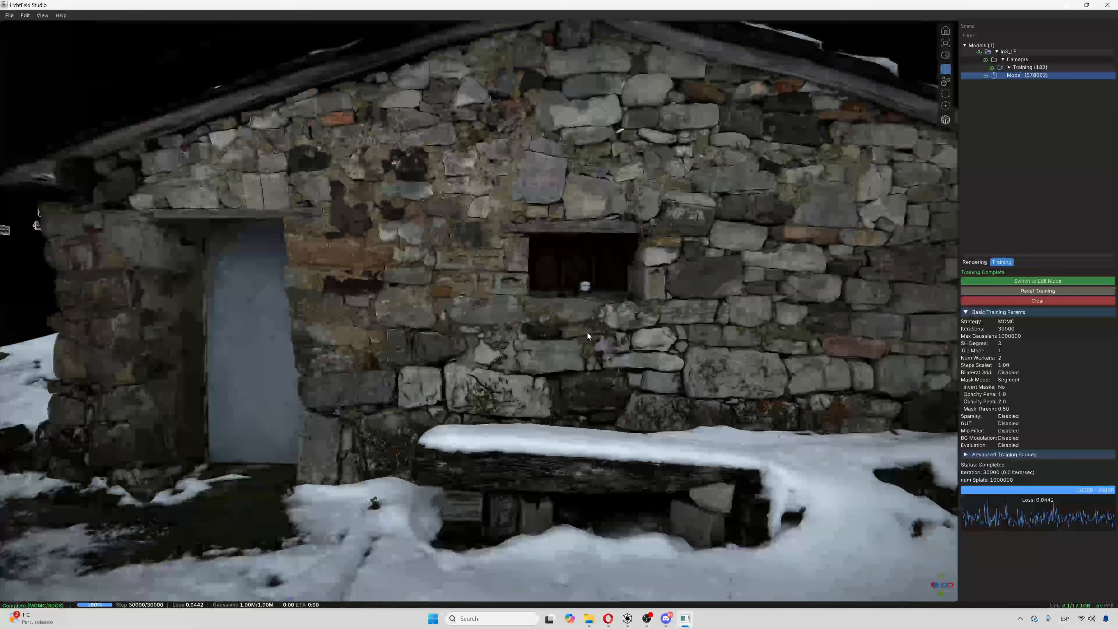
pyautogui.scroll(-5, 587, 336)
pyautogui.moveTo(581, 335); pyautogui.dragTo(681, 330, button='middle')
pyautogui.moveTo(666, 258); pyautogui.dragTo(441, 396, button='middle')
# Export the trained model as a standard PLY with SH degree 3, saved as final.ply in in_LF\in3_LF\output.
pyautogui.click(9, 15)
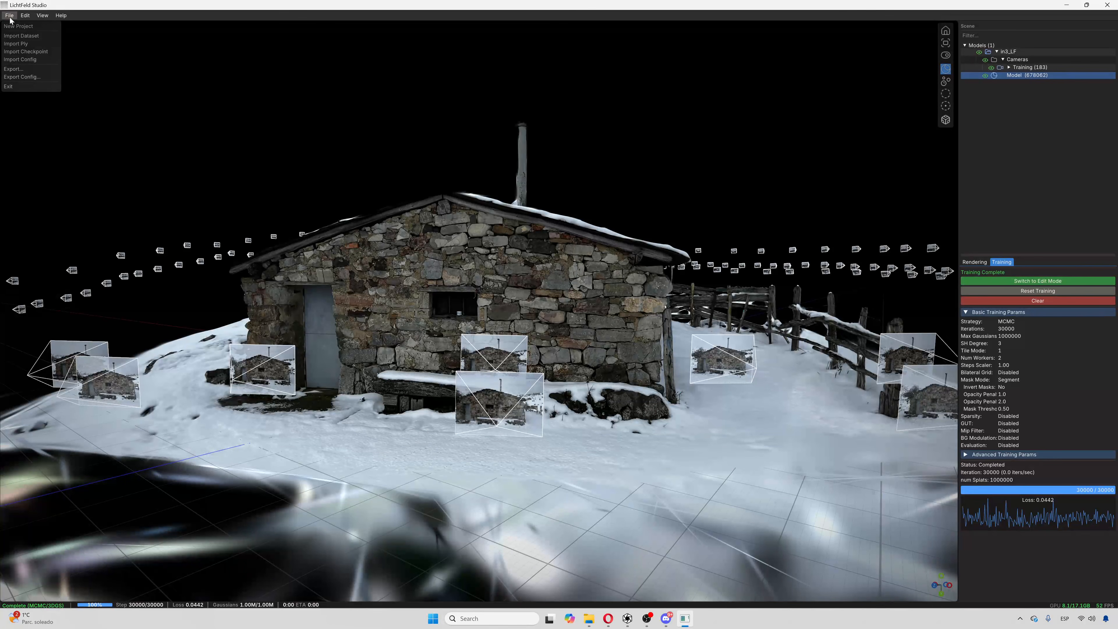
pyautogui.click(14, 69)
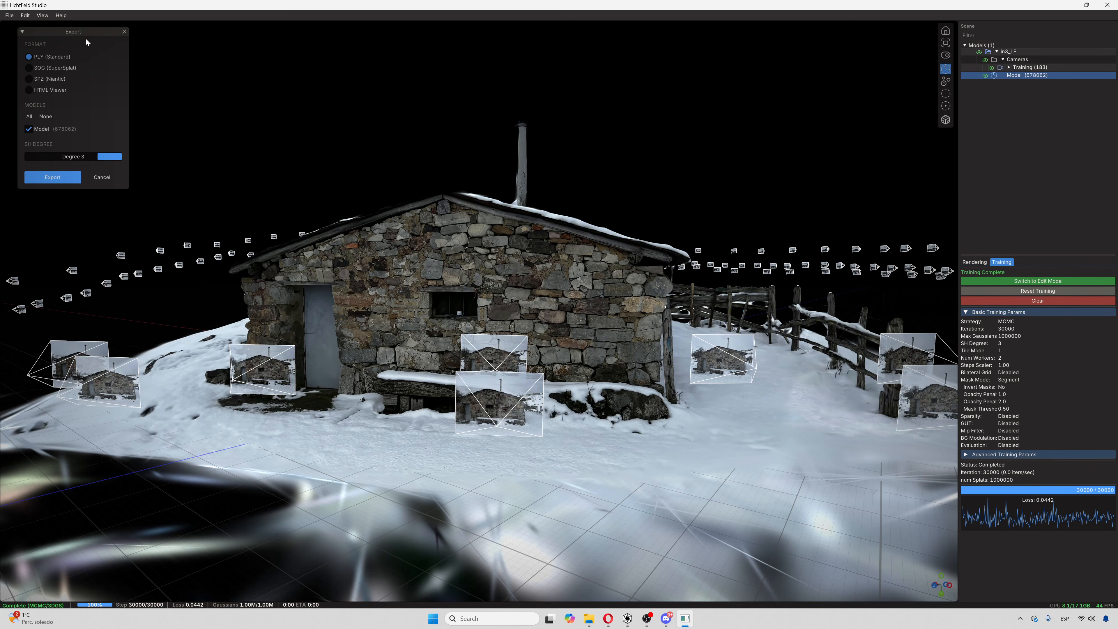
pyautogui.moveTo(83, 32); pyautogui.dragTo(334, 75)
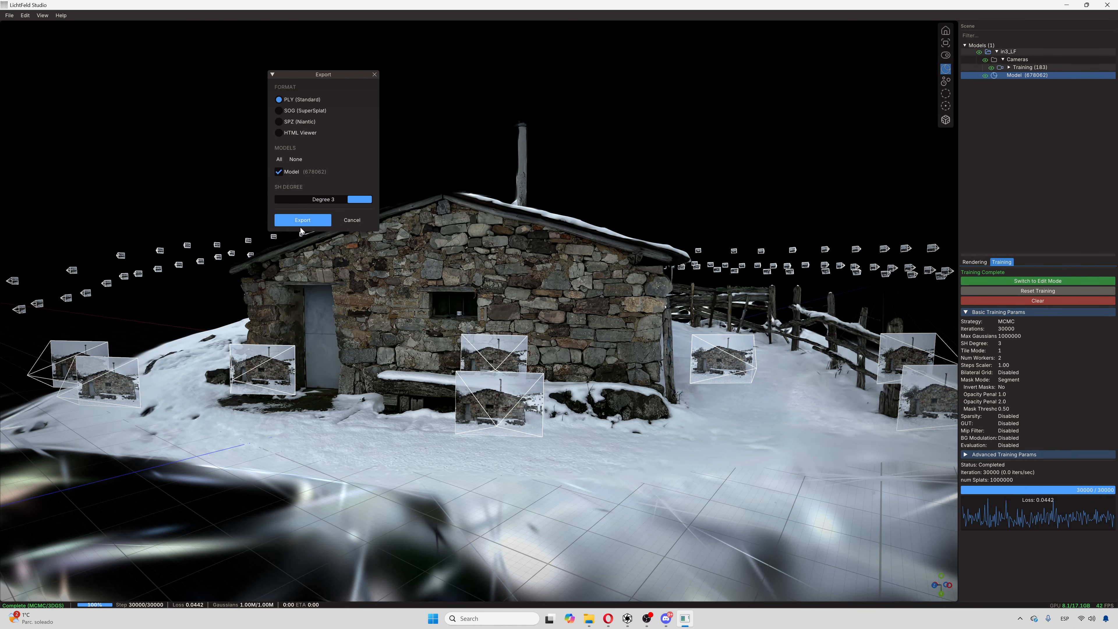
pyautogui.click(308, 221)
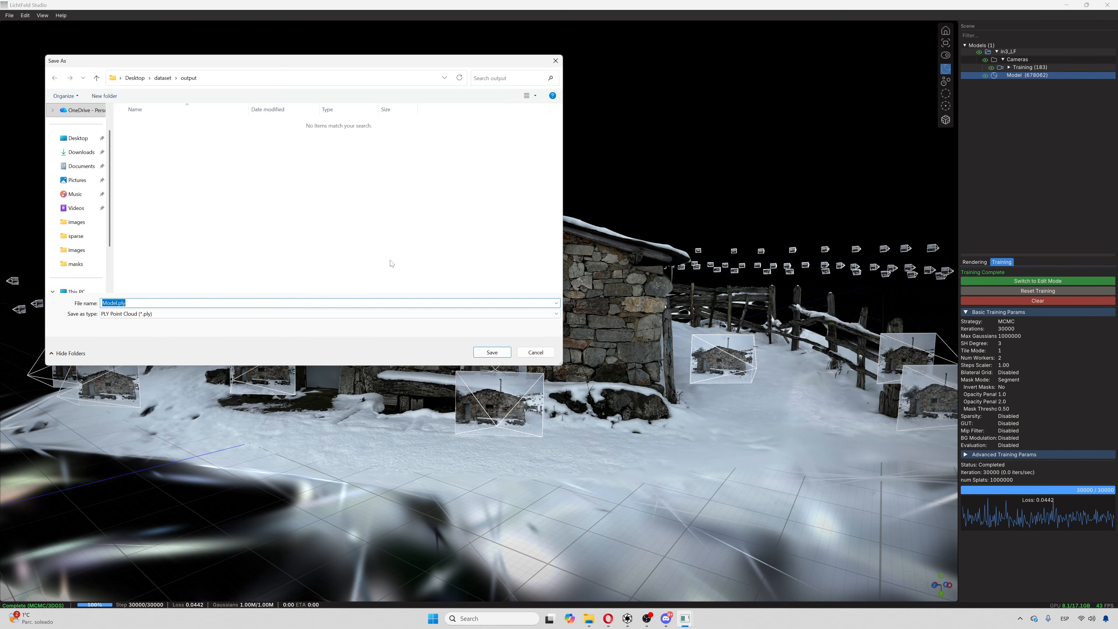
pyautogui.click(163, 78)
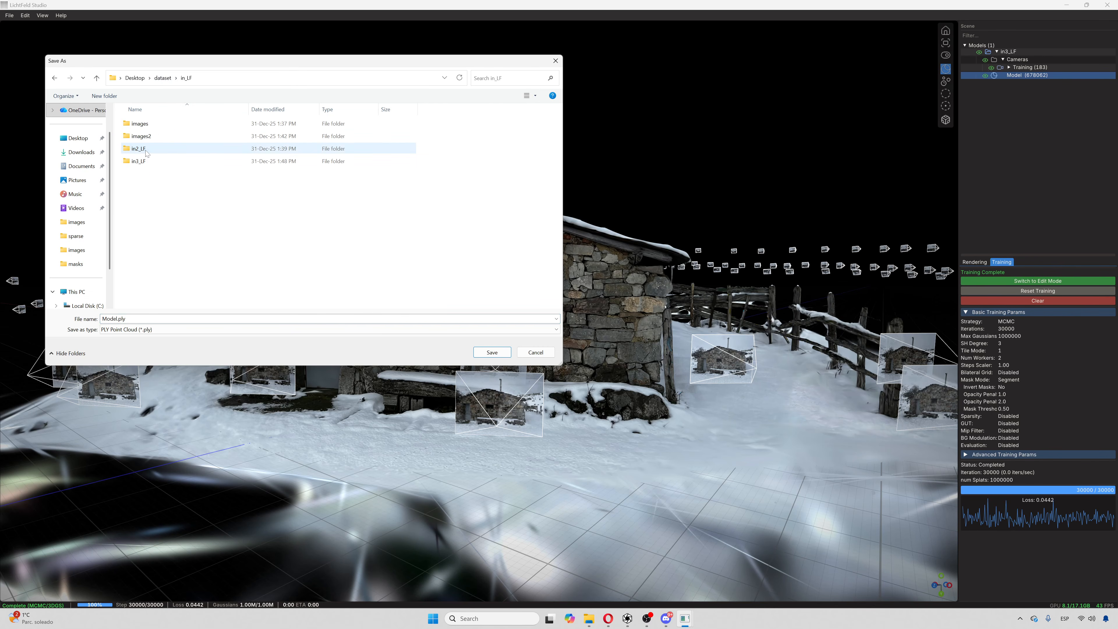
pyautogui.doubleClick(148, 162)
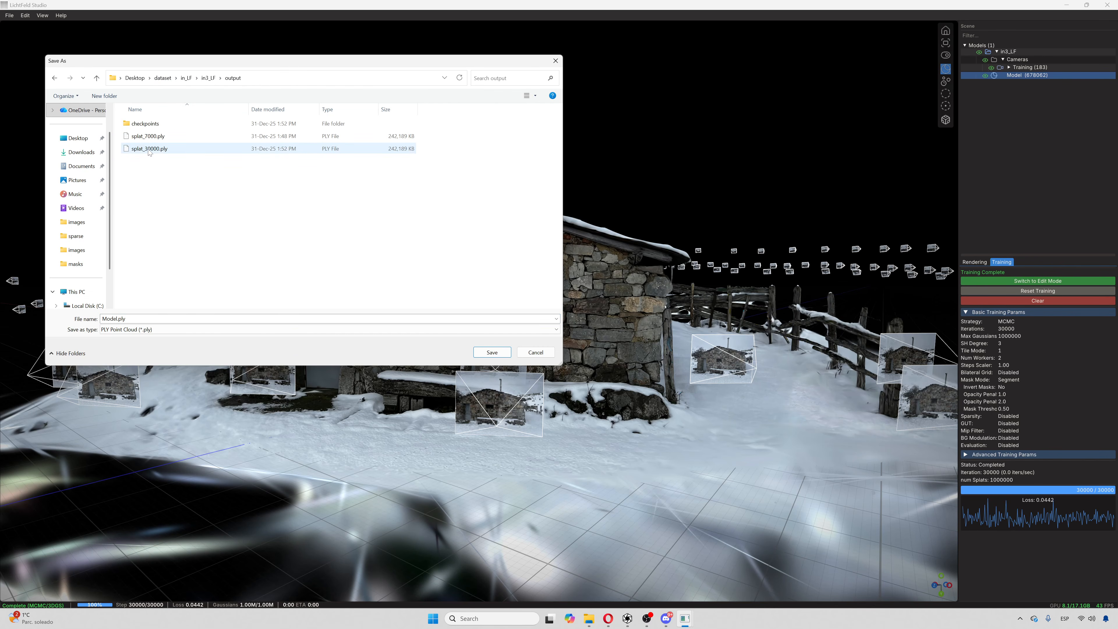
pyautogui.click(180, 148)
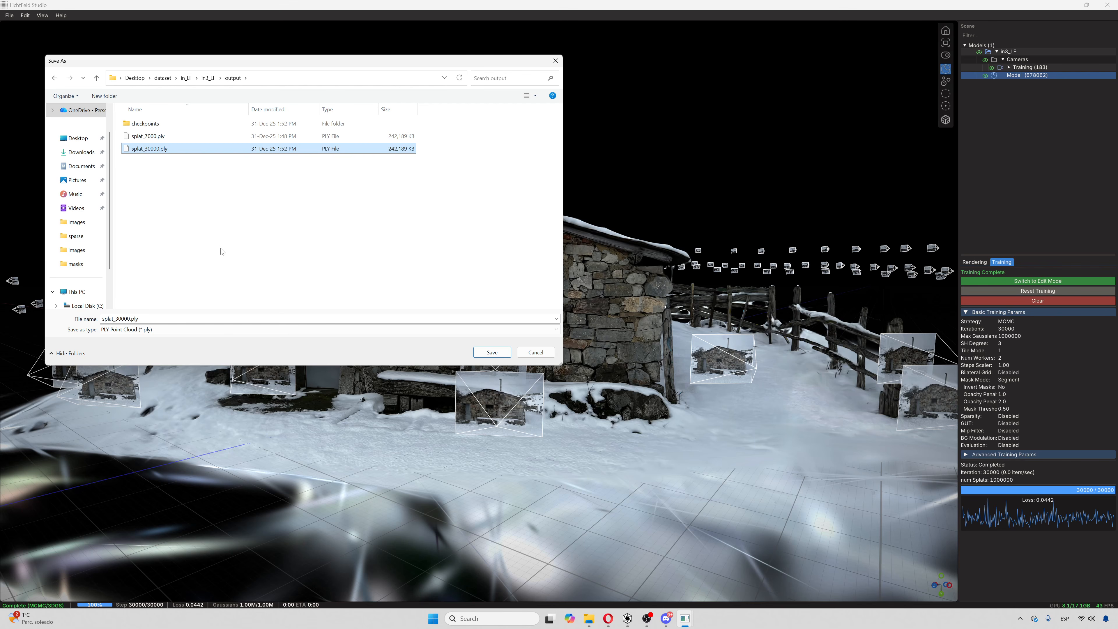
pyautogui.click(153, 179)
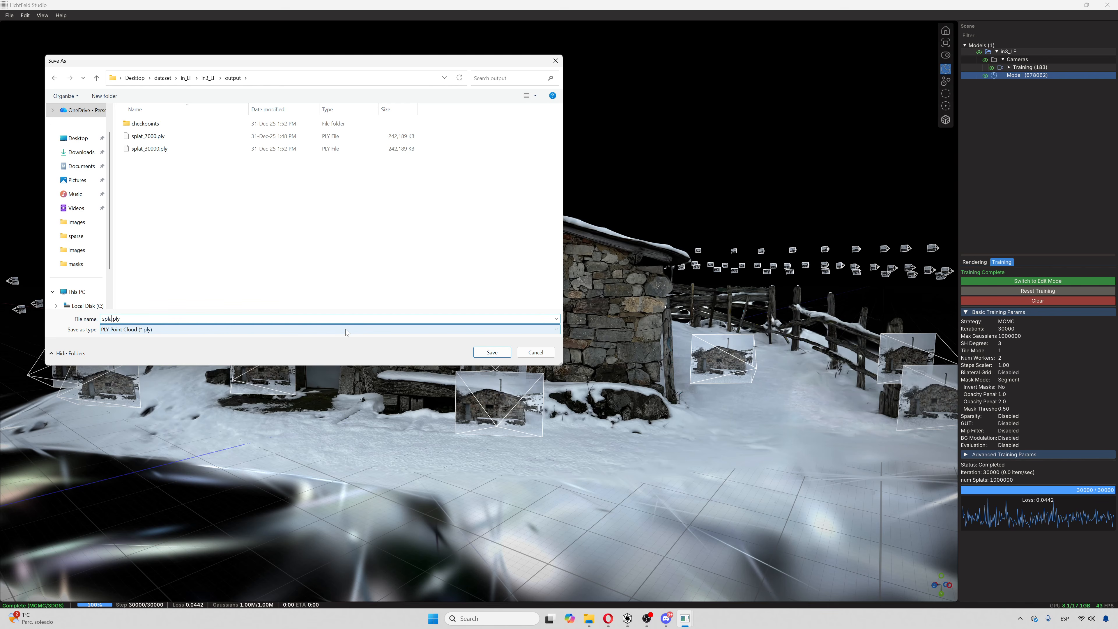
pyautogui.write('in3')
pyautogui.press('Return')
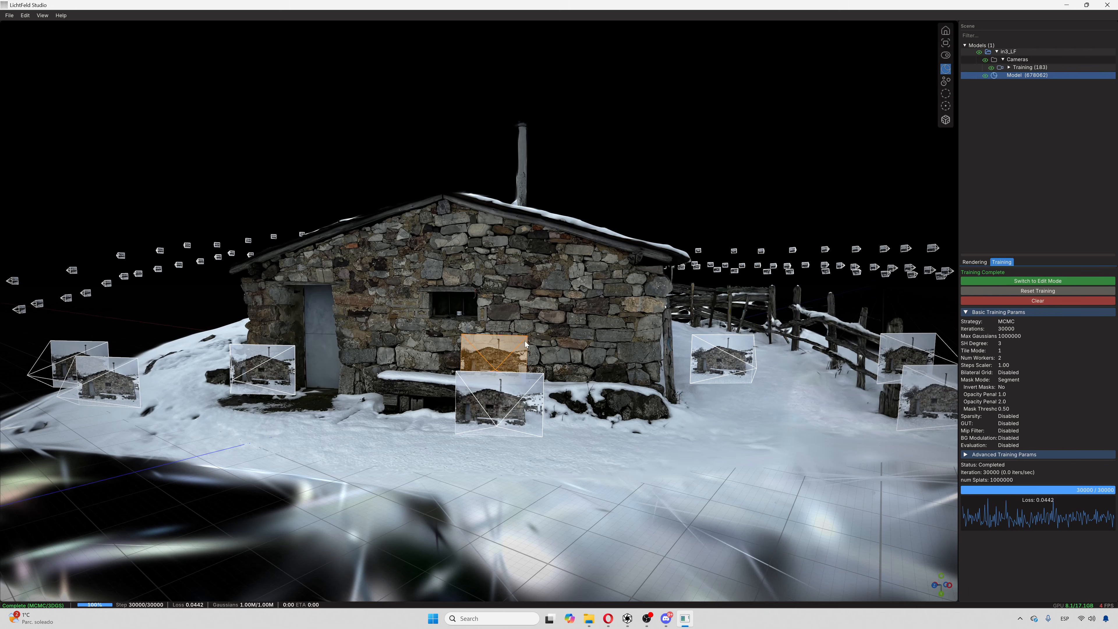
# Switch to File Explorer, open the in3_LF\output folder holding the exported PLY files and copy its path.
pyautogui.moveTo(588, 617)
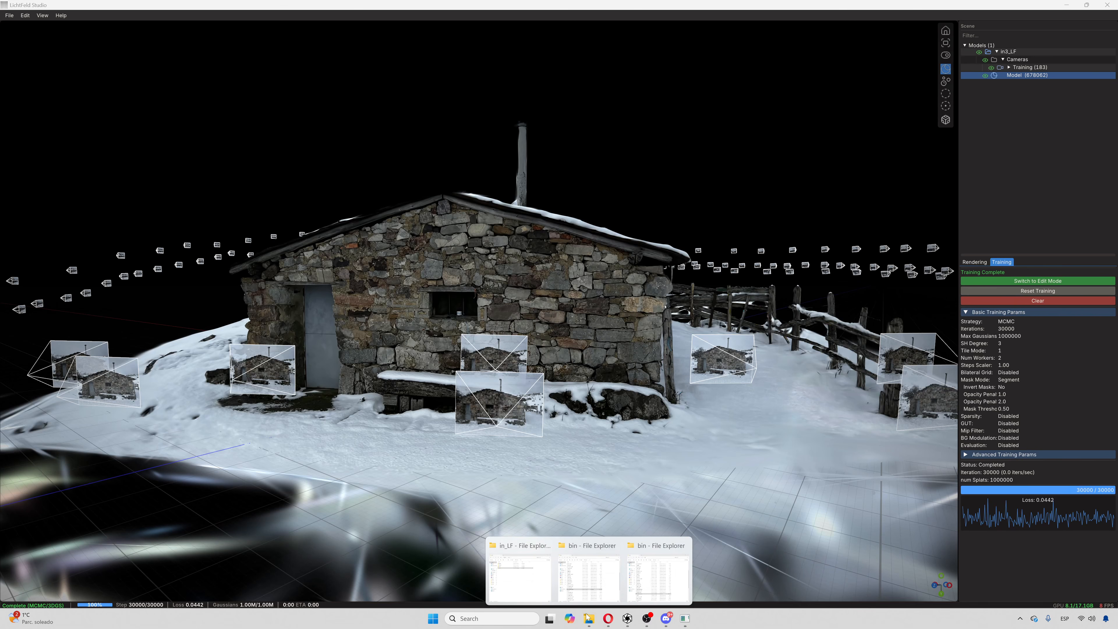
pyautogui.click(519, 568)
pyautogui.doubleClick(620, 188)
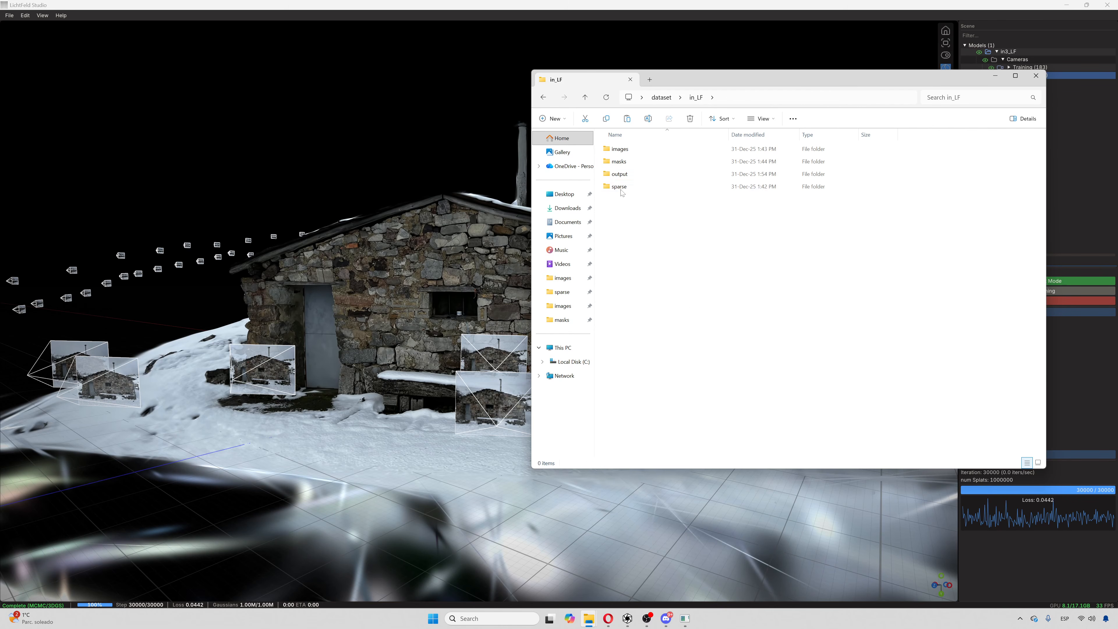
pyautogui.doubleClick(626, 177)
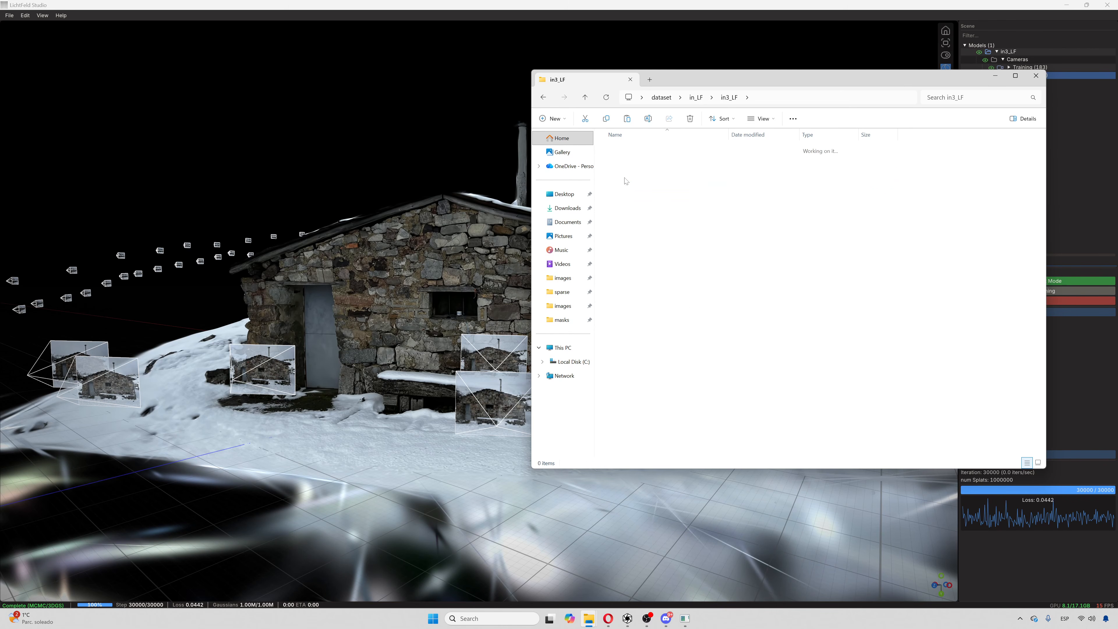
pyautogui.click(627, 162)
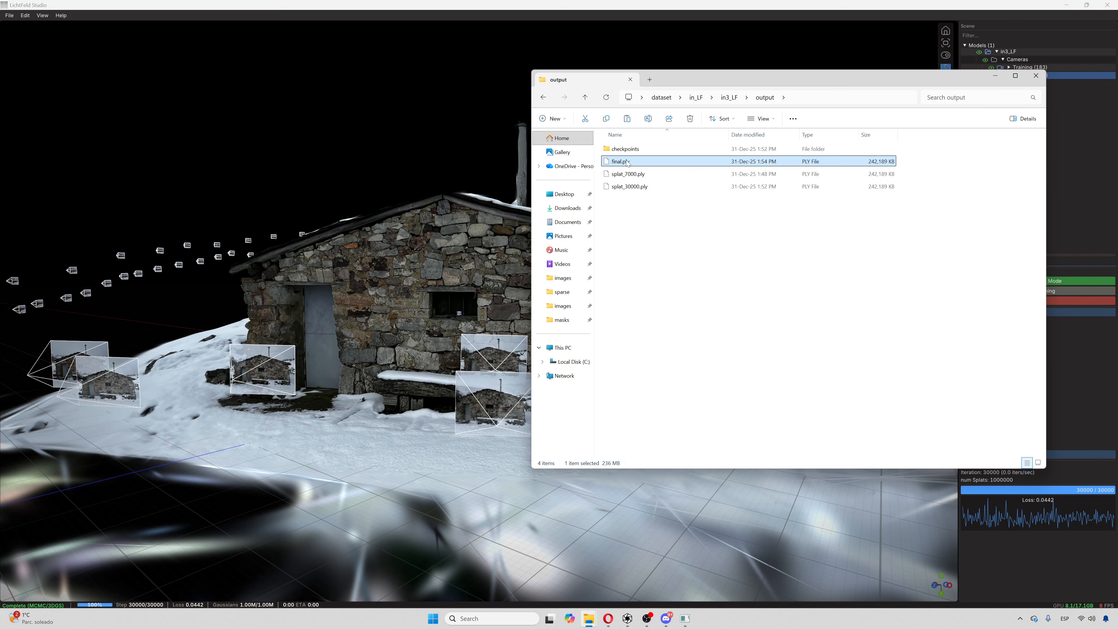
pyautogui.click(660, 188)
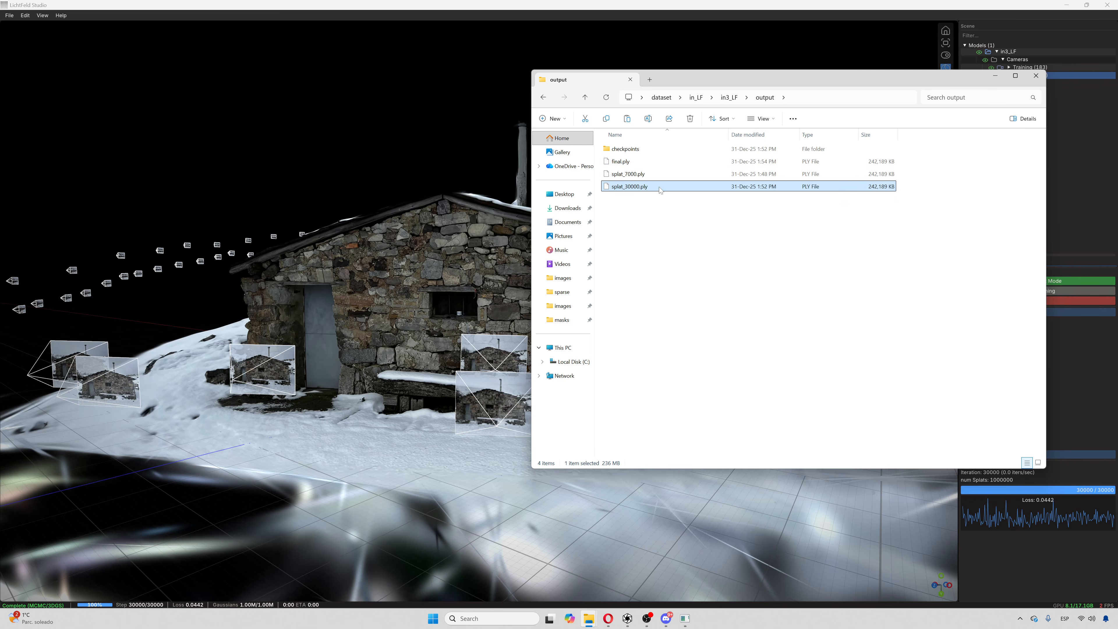
pyautogui.click(779, 247)
pyautogui.click(838, 99)
pyautogui.click(775, 284)
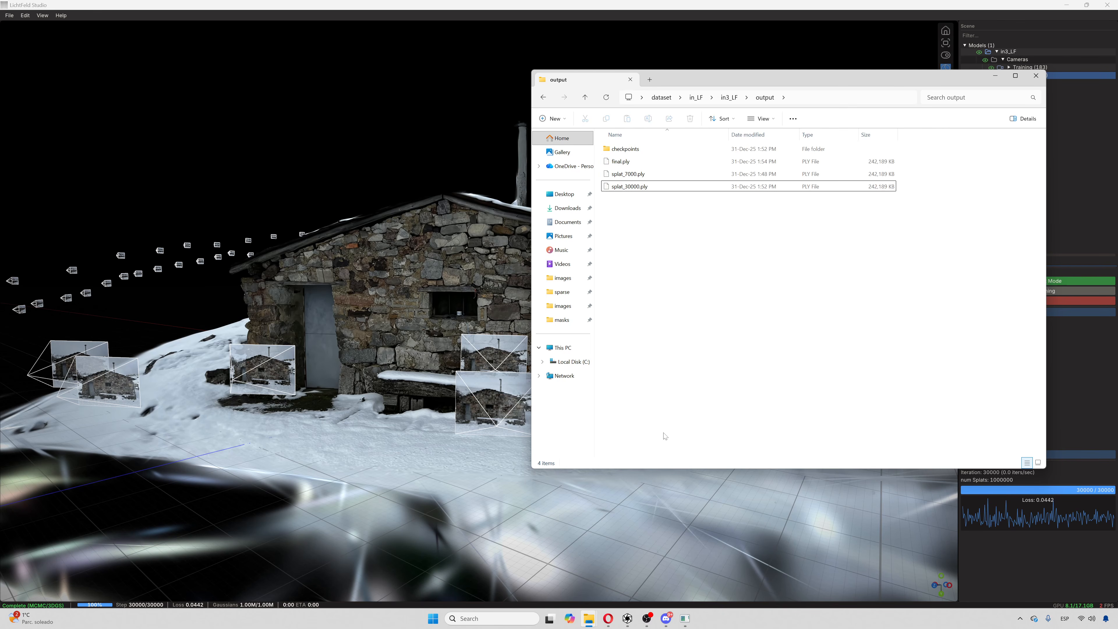
# Switch to the Opera browser and open the SuperSplat editor in a new tab.
pyautogui.click(608, 617)
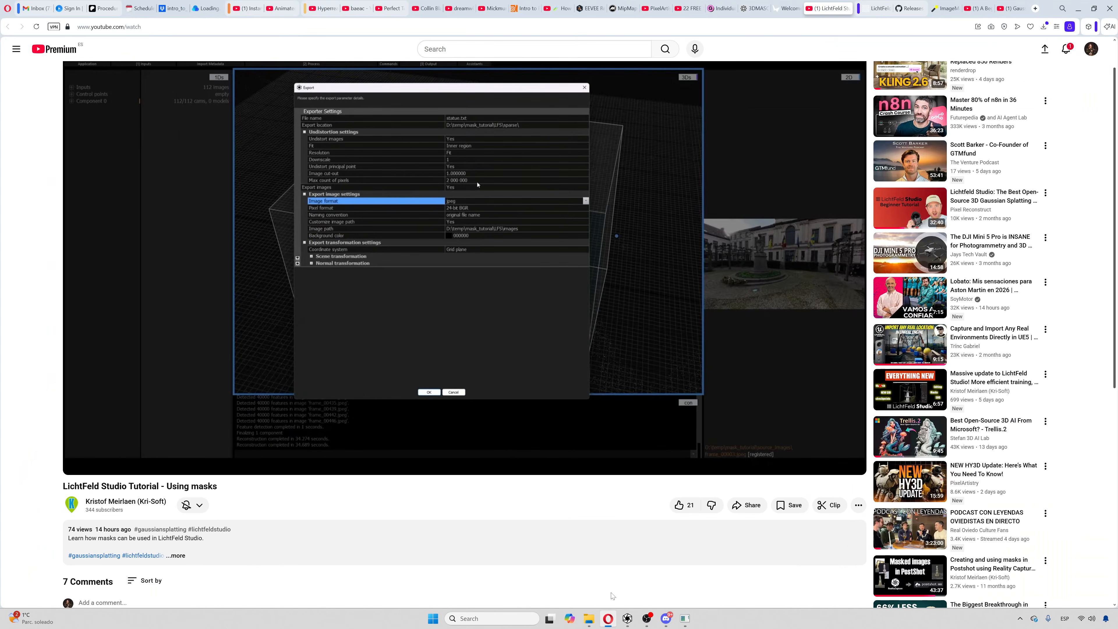
pyautogui.hotkey('ctrl', 't')
pyautogui.write('super')
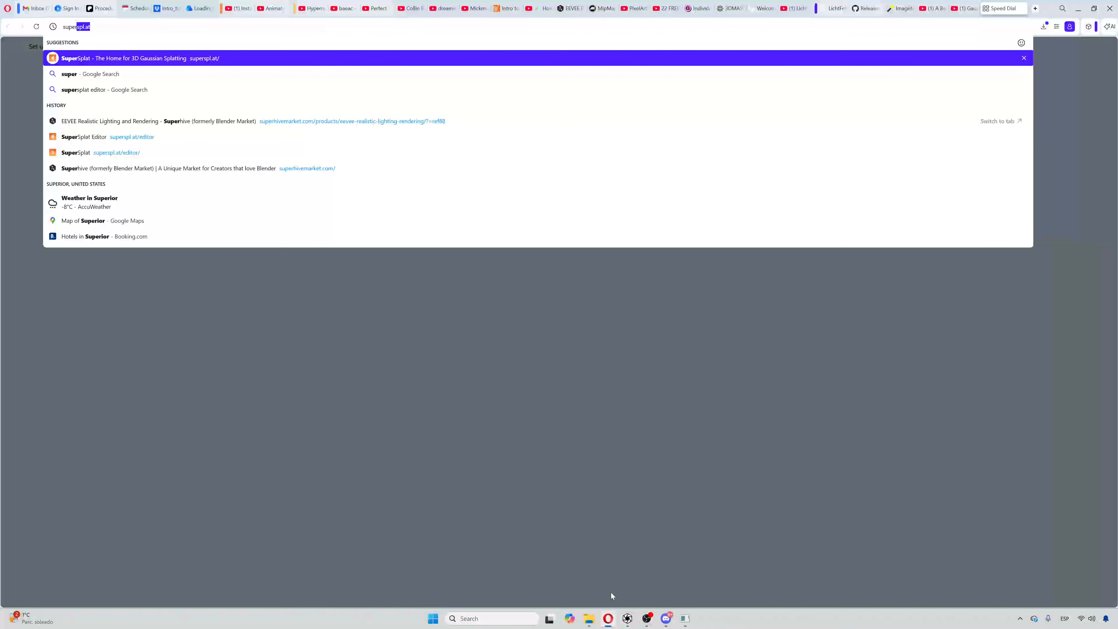
pyautogui.press('Down')
pyautogui.press('Down')
pyautogui.press('Down')
pyautogui.press('Down')
pyautogui.press('Return')
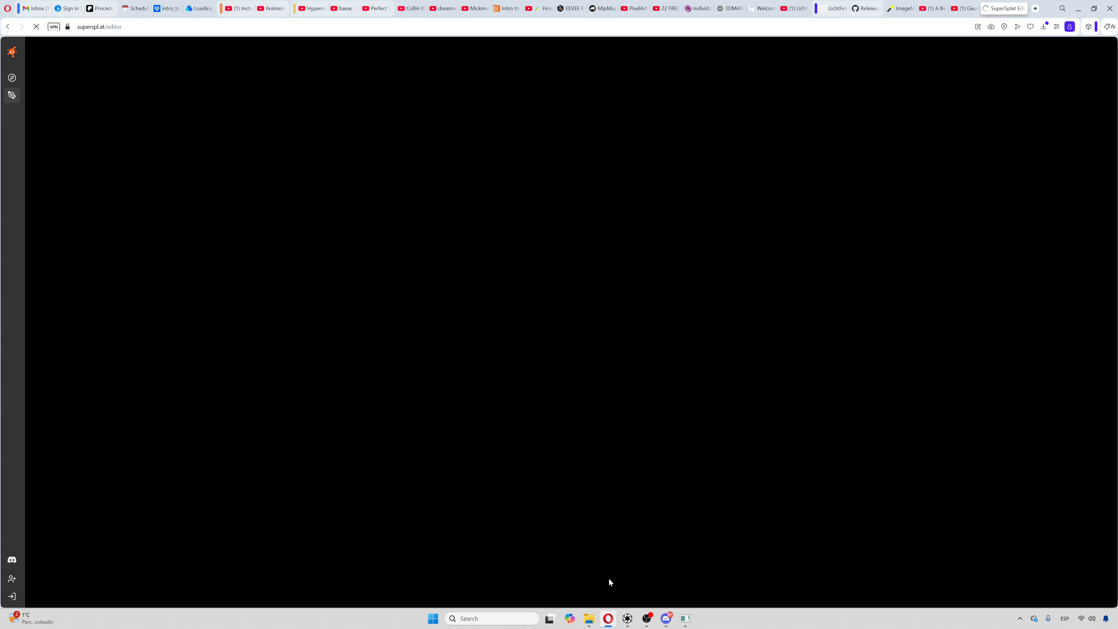
# Import splat_30000.ply from the in3_LF\output folder into the SuperSplat scene.
pyautogui.click(47, 60)
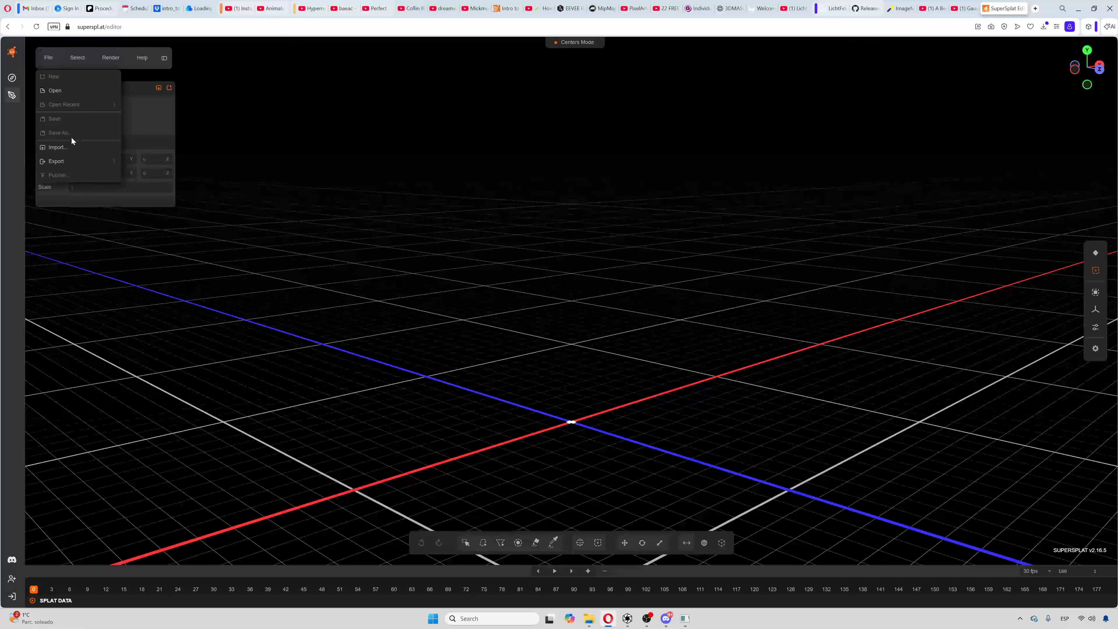
pyautogui.click(69, 153)
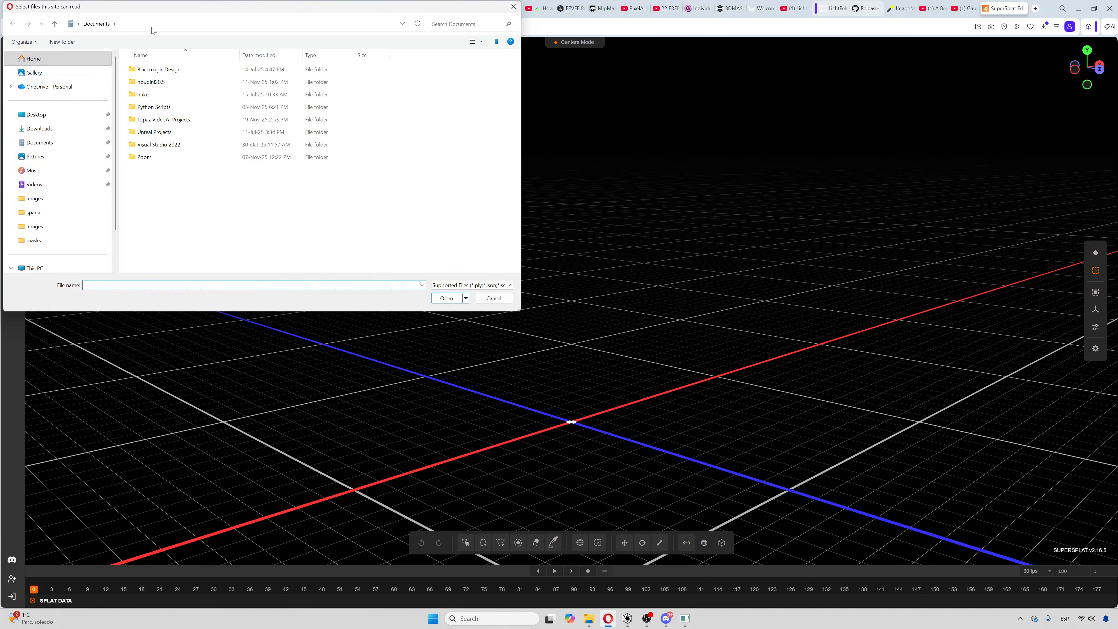
pyautogui.hotkey('ctrl', 'v')
pyautogui.press('Return')
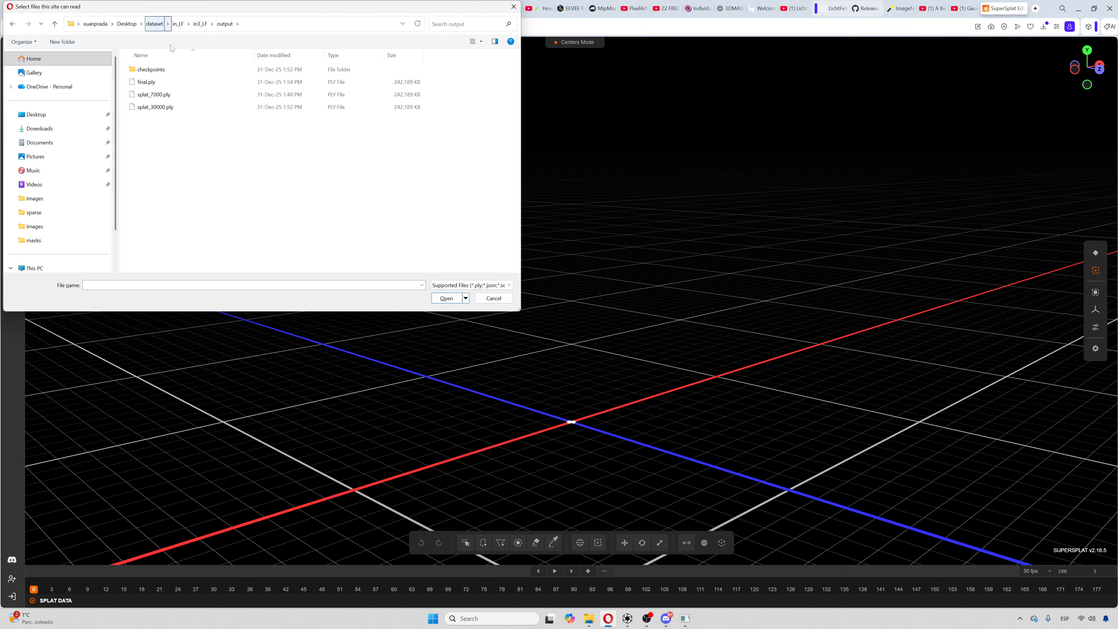
pyautogui.doubleClick(155, 107)
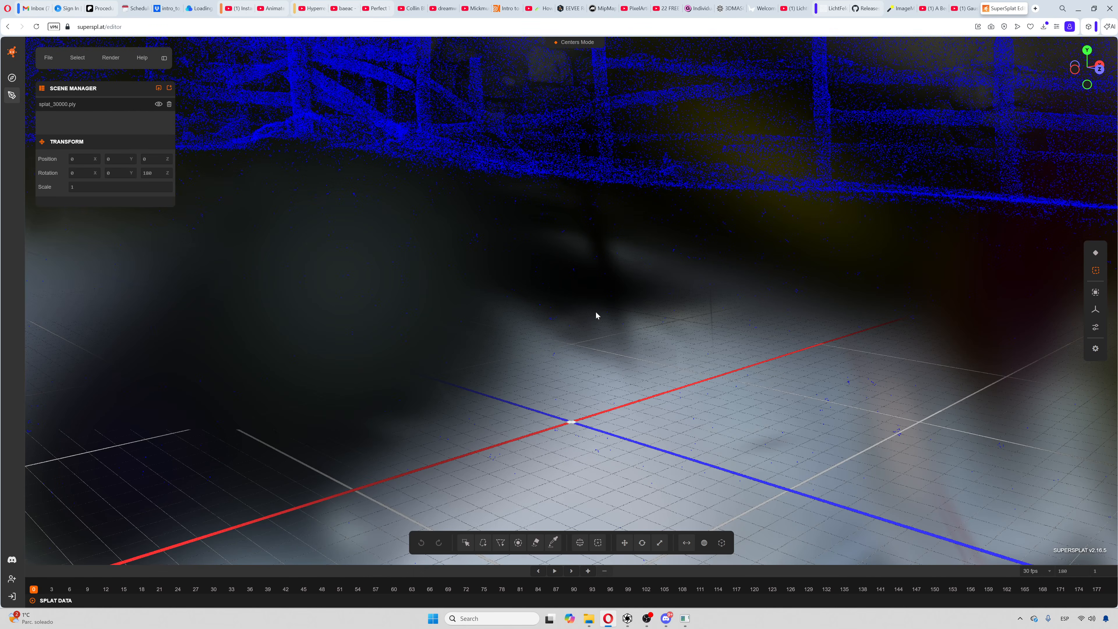
# Turn off the blue splat-centers overlay so that the cabin shows in its own colours.
pyautogui.scroll(-10, 686, 313)
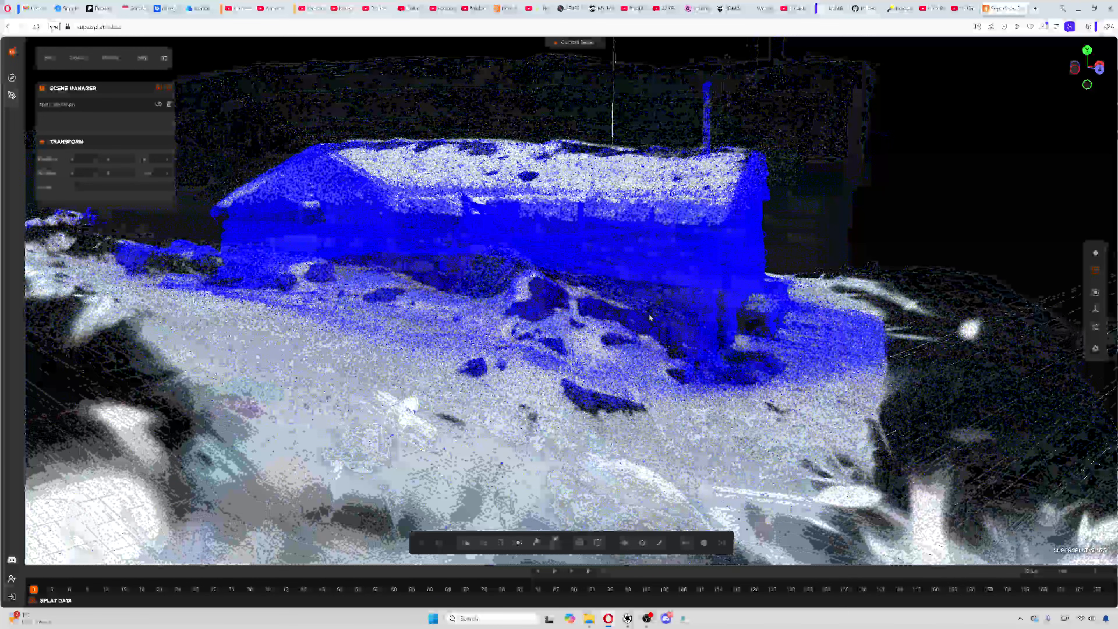
pyautogui.scroll(3, 599, 305)
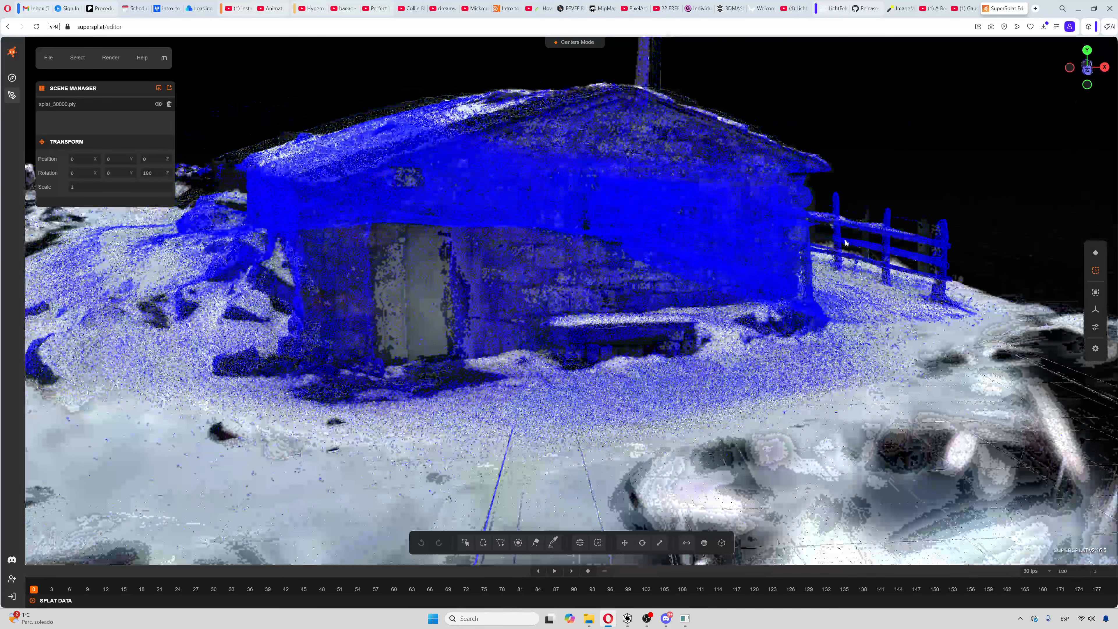
pyautogui.click(1095, 271)
pyautogui.moveTo(814, 225); pyautogui.dragTo(605, 281)
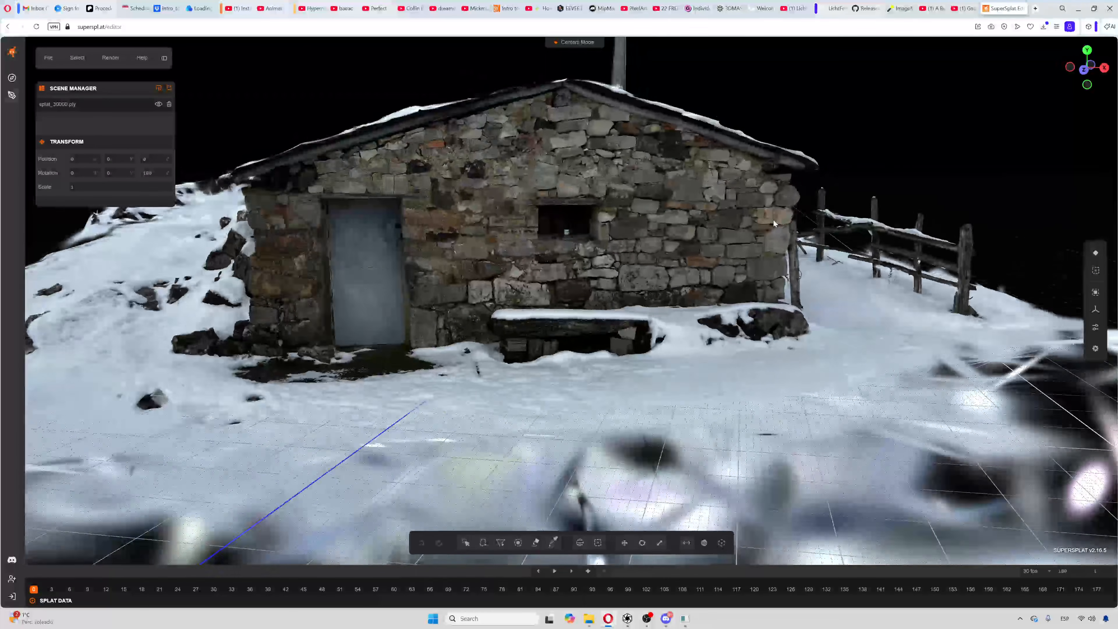
# Select the cabin and its snowy ground with a rectangle, invert the selection and delete the stray splats around them.
pyautogui.scroll(-6, 722, 256)
pyautogui.scroll(-3, 627, 301)
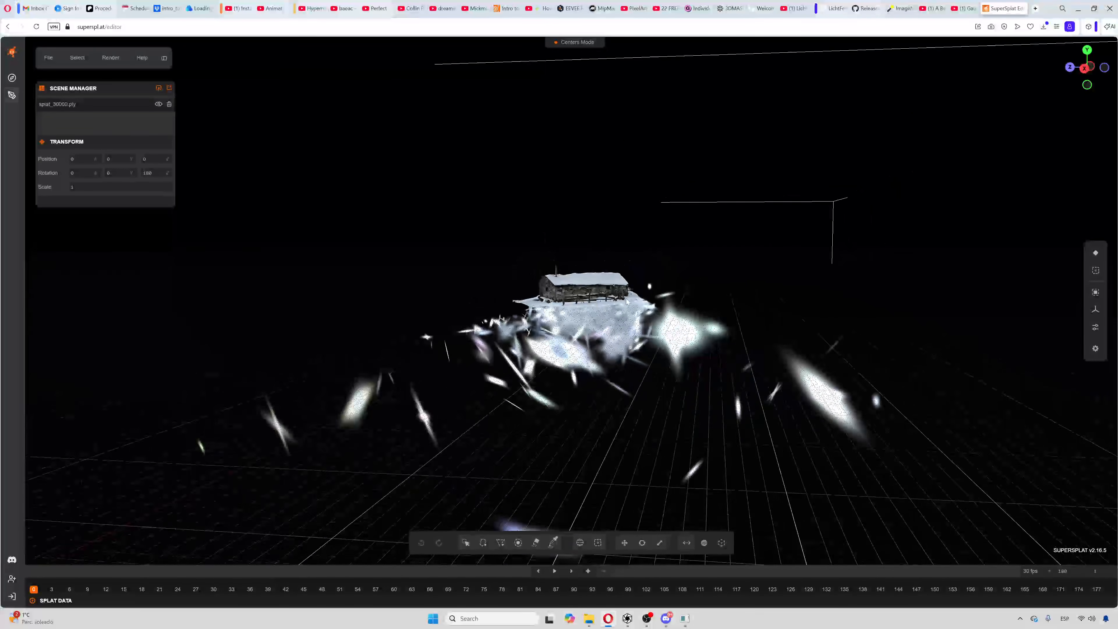
pyautogui.scroll(5, 627, 301)
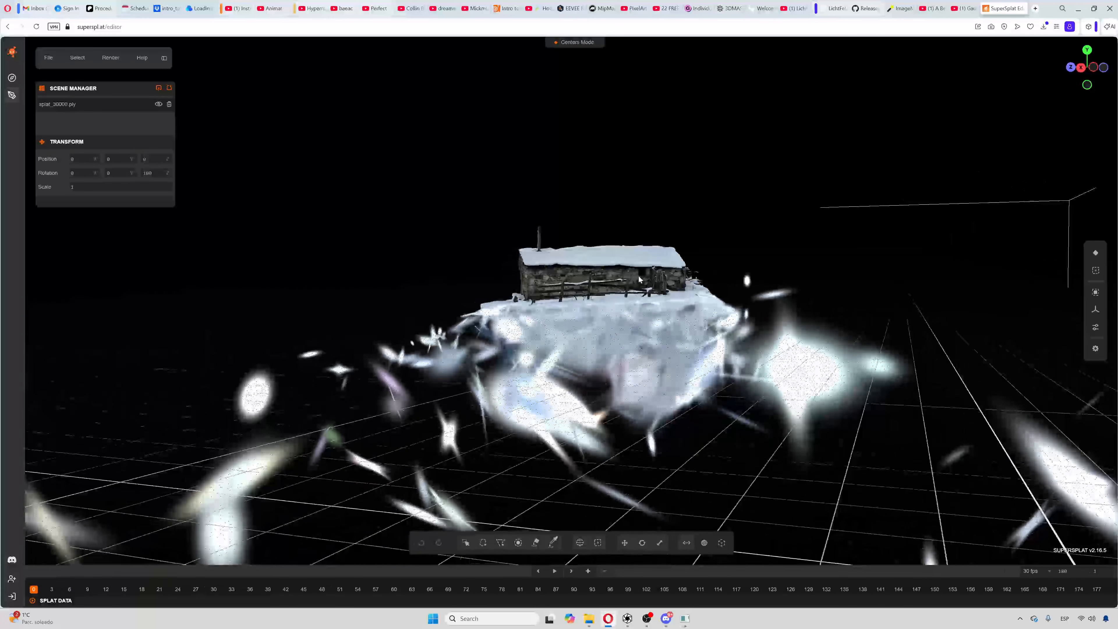
pyautogui.scroll(5, 638, 275)
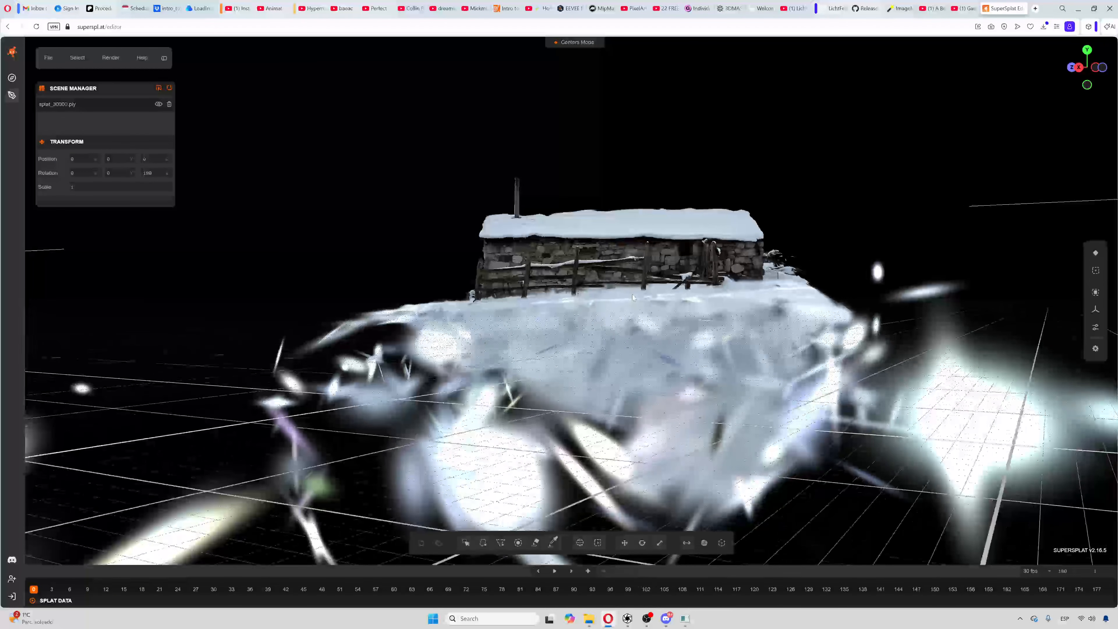
pyautogui.scroll(-2, 632, 297)
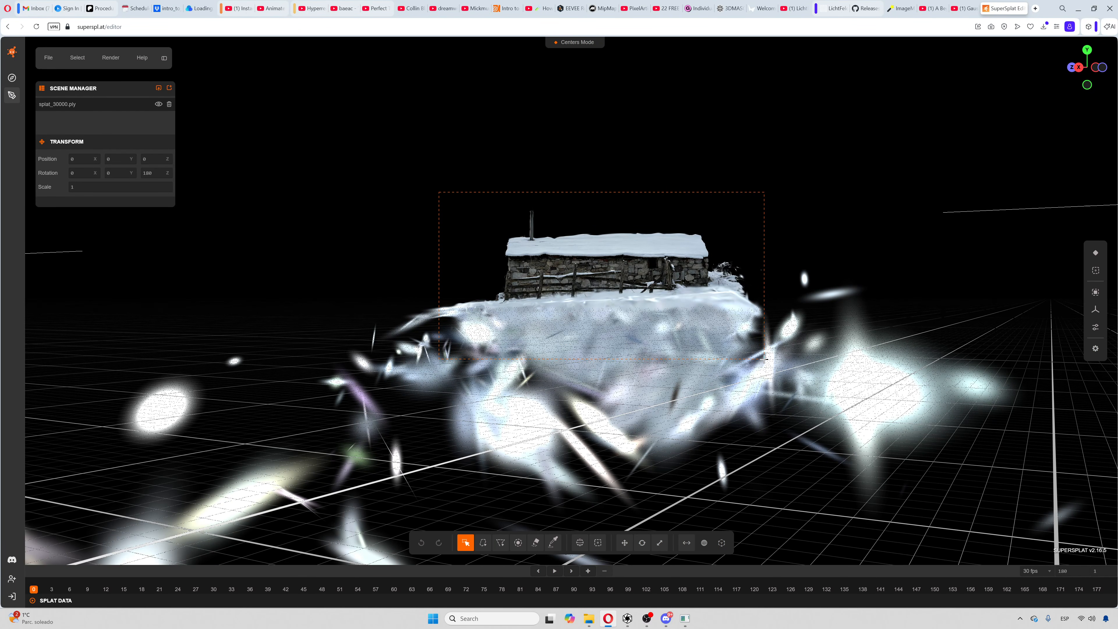
pyautogui.moveTo(764, 358); pyautogui.dragTo(764, 359)
pyautogui.click(77, 57)
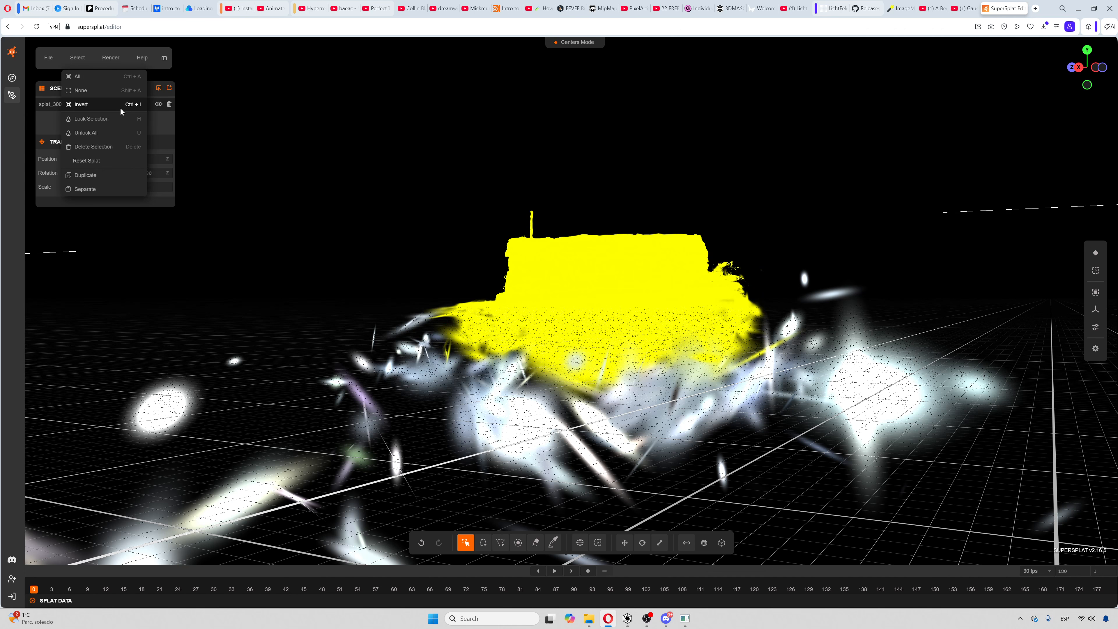
pyautogui.click(83, 104)
pyautogui.press('Delete')
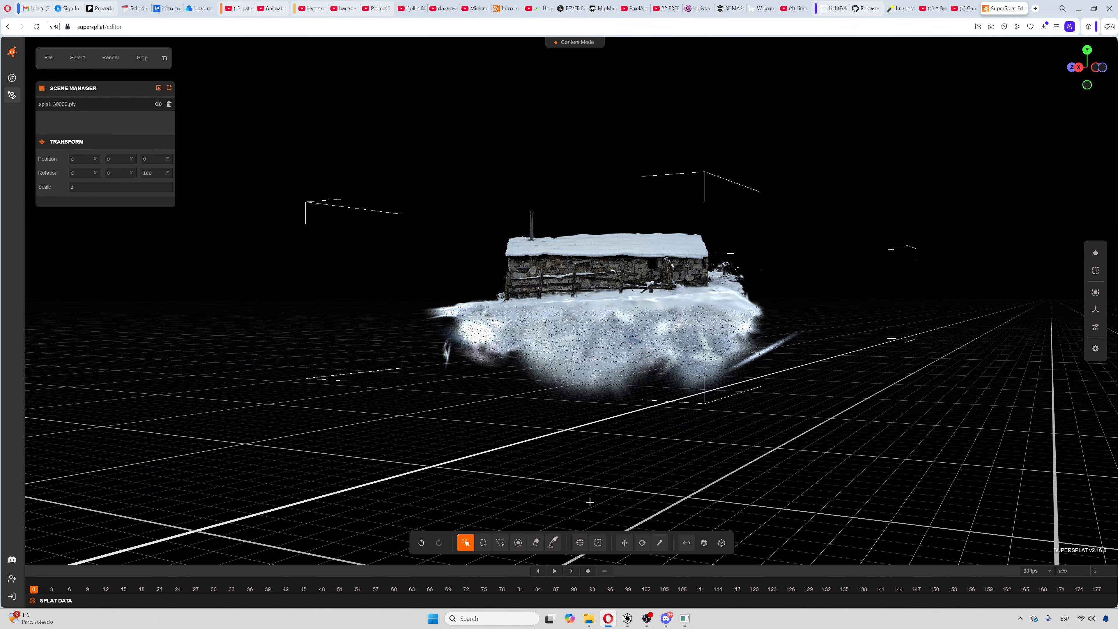
# Examine the cleaned-up cabin splat from the front, the fence corner and the long side.
pyautogui.moveTo(451, 419); pyautogui.dragTo(623, 447)
pyautogui.scroll(5, 614, 361)
pyautogui.scroll(8, 614, 360)
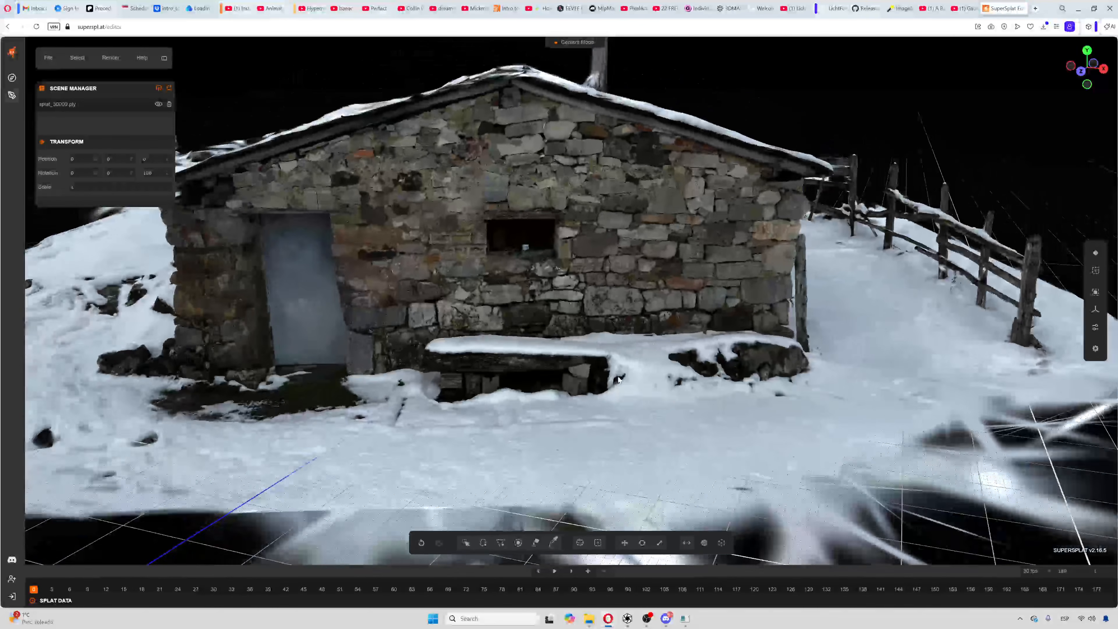
pyautogui.moveTo(619, 380); pyautogui.dragTo(520, 329)
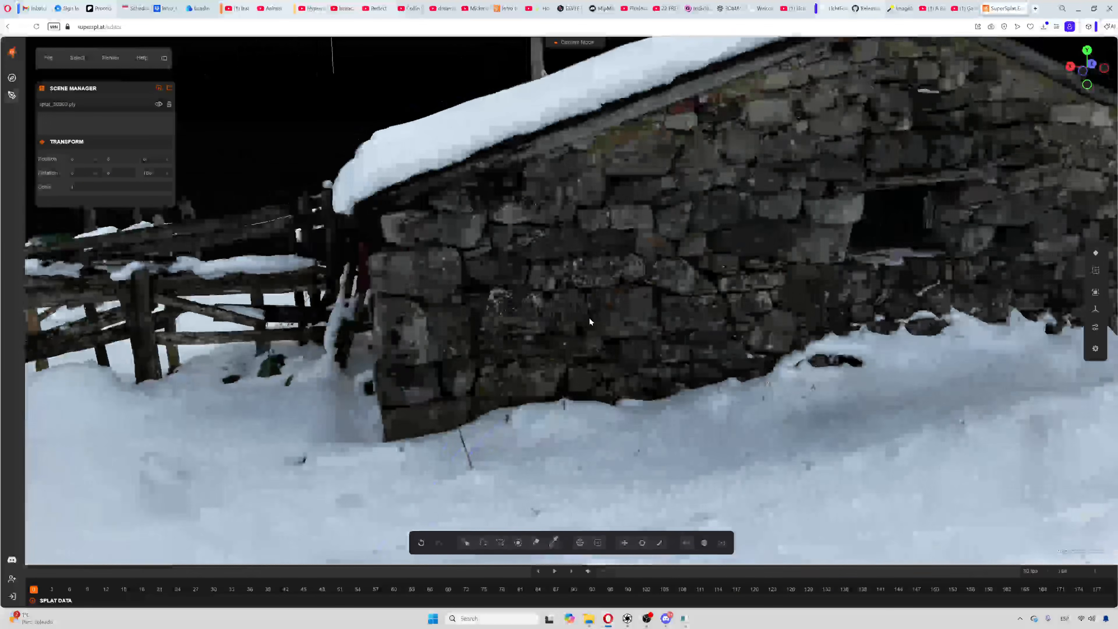
pyautogui.scroll(-5, 595, 317)
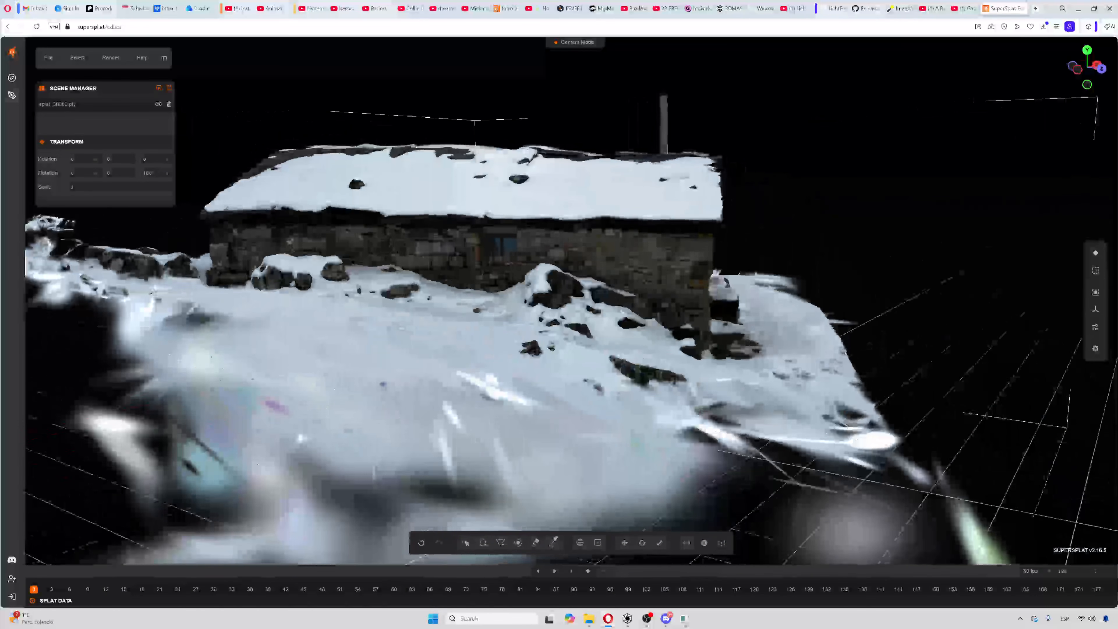